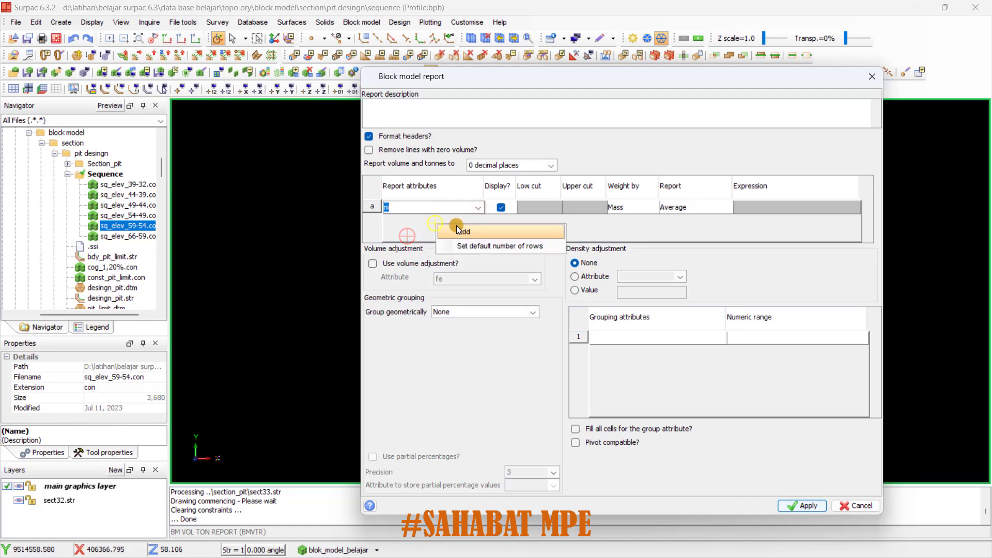
# Add fe as a second report attribute and base the density adjustment on the sg attribute
pyautogui.click(472, 222)
pyautogui.click(478, 221)
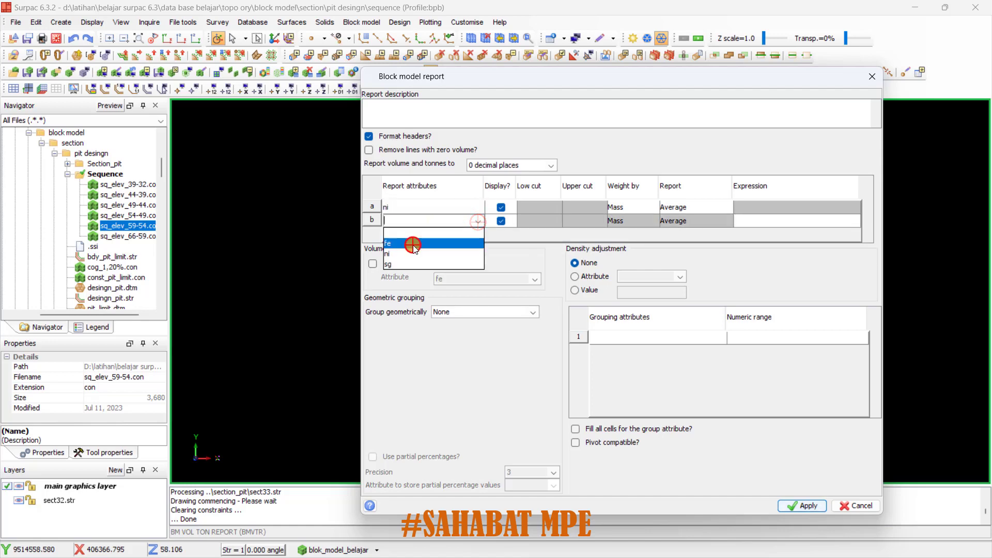
pyautogui.click(416, 244)
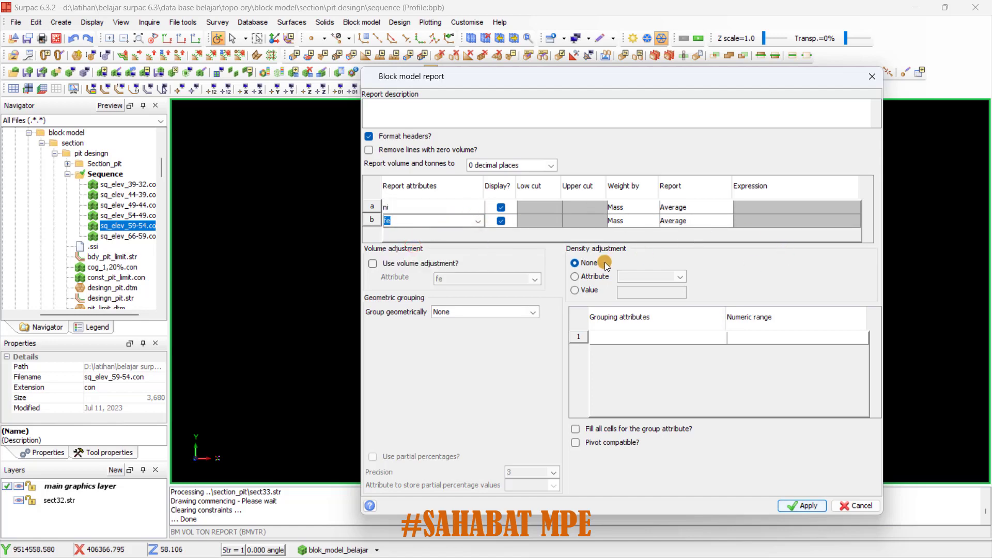
pyautogui.click(594, 273)
pyautogui.click(639, 274)
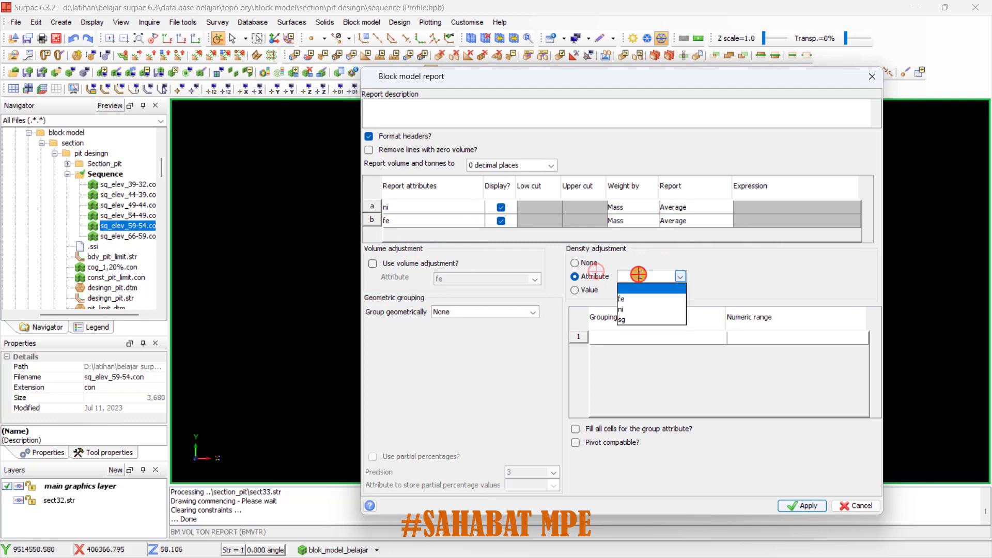
pyautogui.click(631, 319)
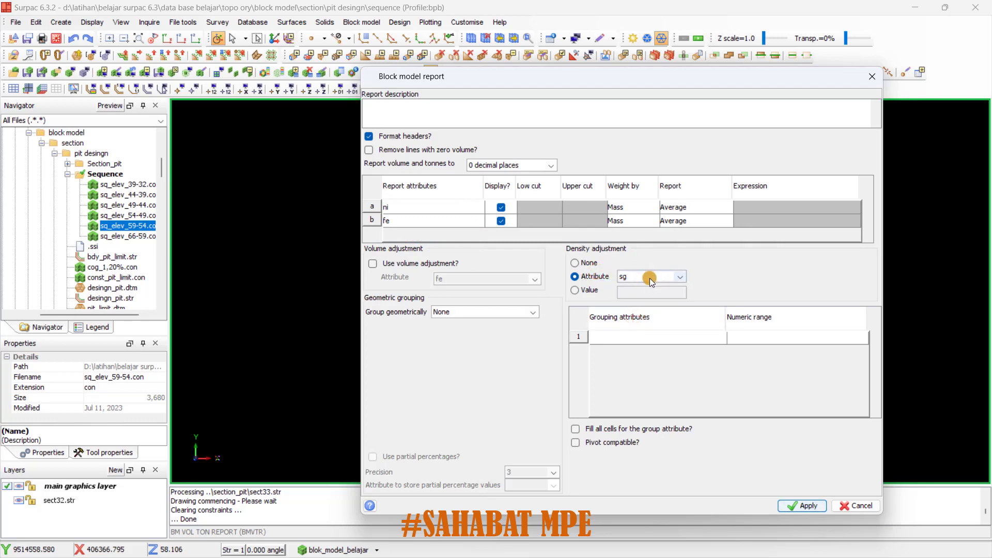
# Group the block model report by ni from 0 to 3 in 0.1 intervals and apply the report settings
pyautogui.click(657, 337)
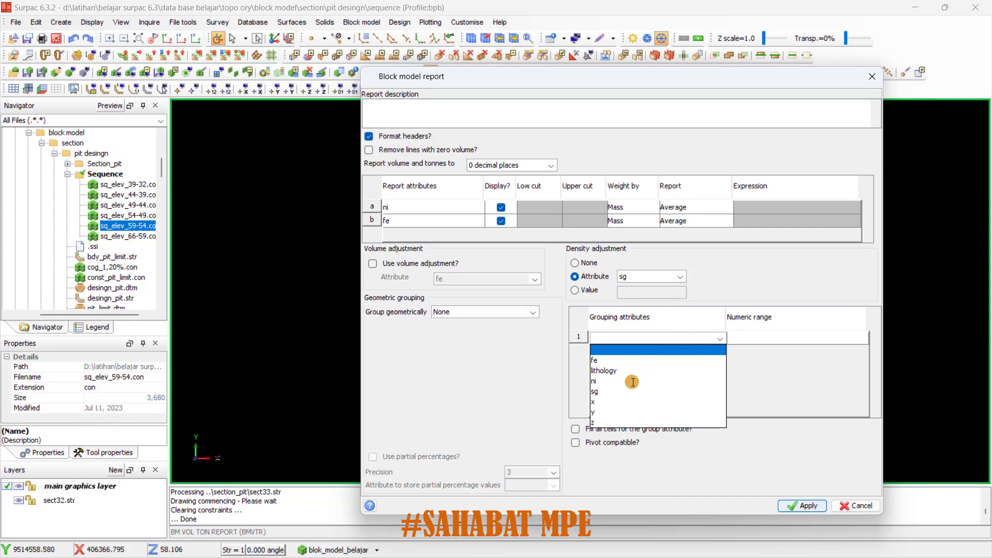
pyautogui.click(599, 382)
pyautogui.click(740, 337)
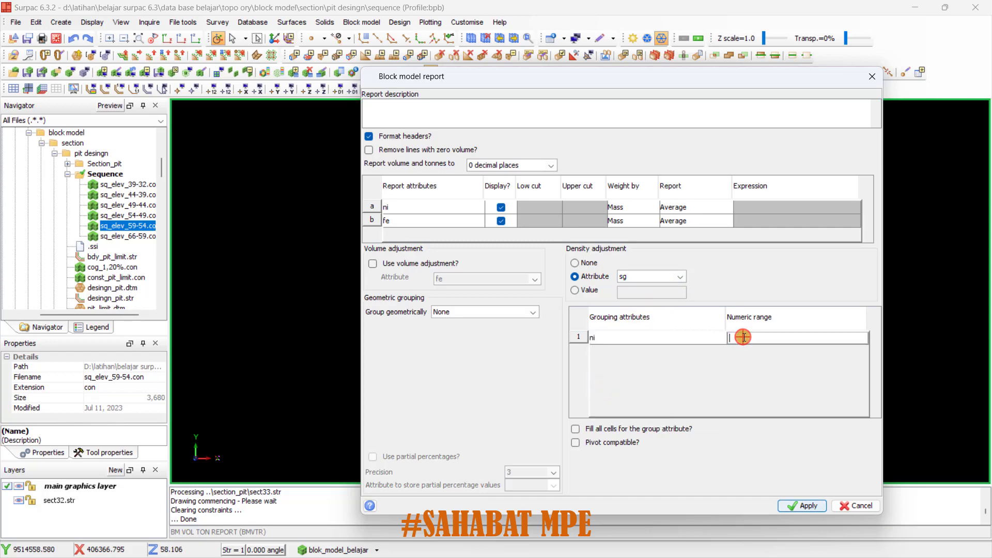
pyautogui.rightClick(743, 337)
pyautogui.click(741, 342)
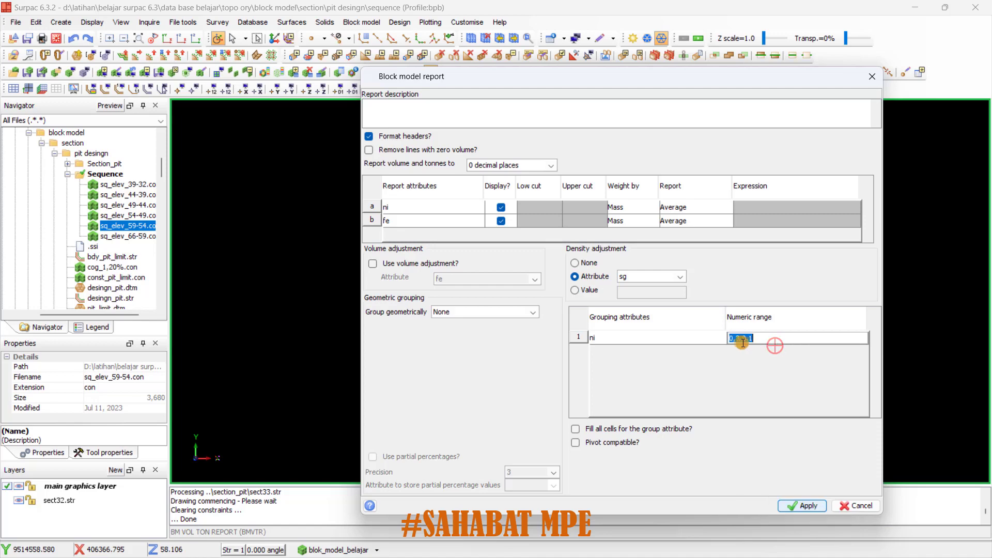
pyautogui.click(733, 339)
pyautogui.click(803, 505)
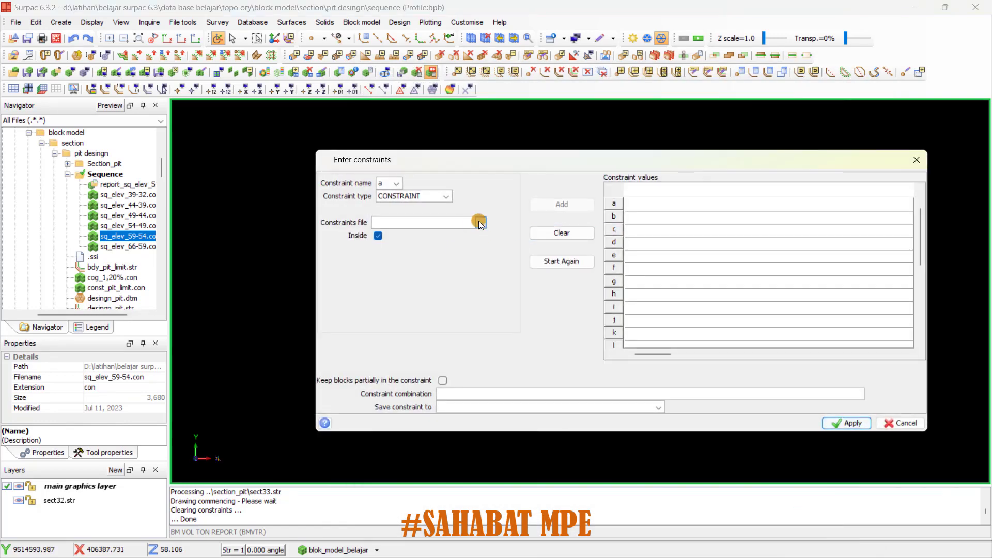
# Constrain the report to blocks inside sq_elev_59-54.con and generate it
pyautogui.click(479, 224)
pyautogui.click(515, 294)
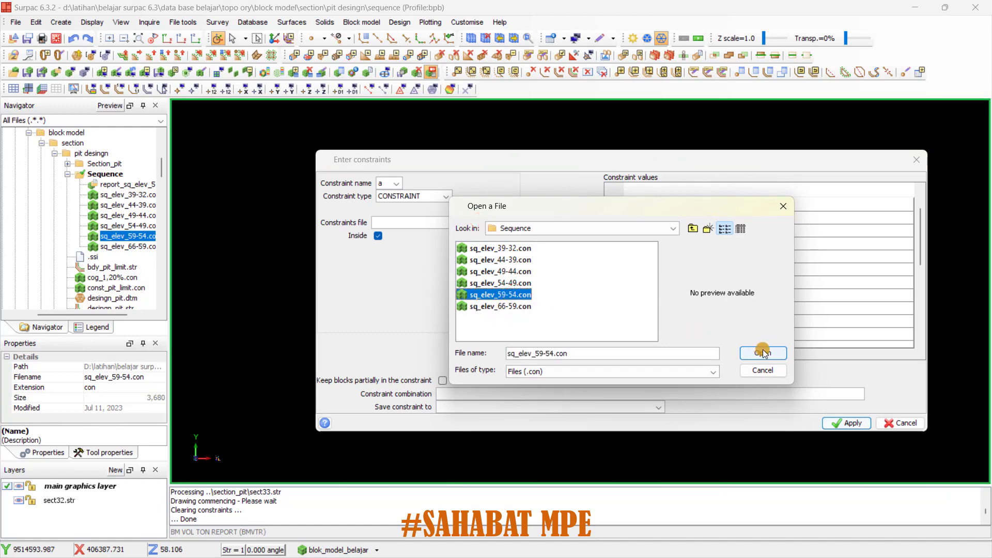
pyautogui.click(763, 353)
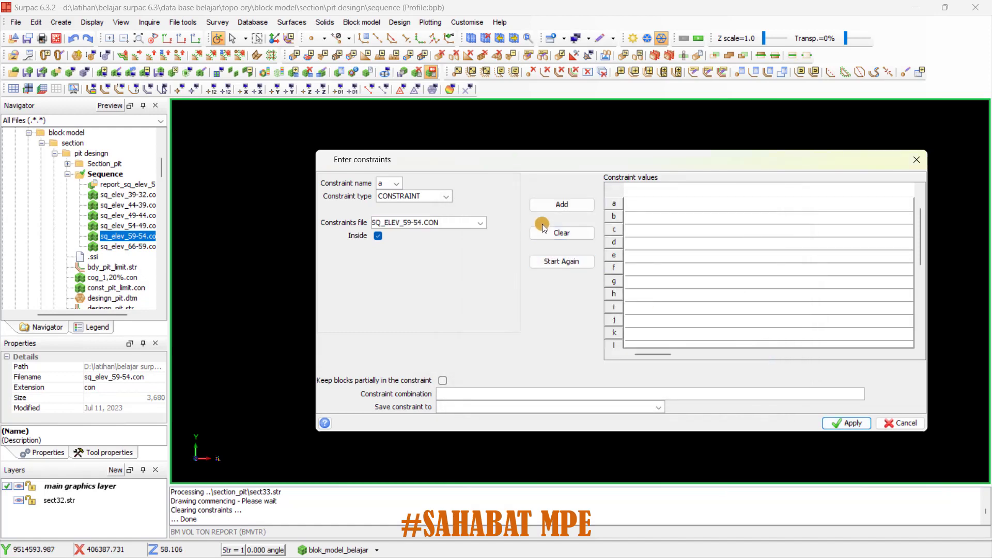
pyautogui.click(563, 204)
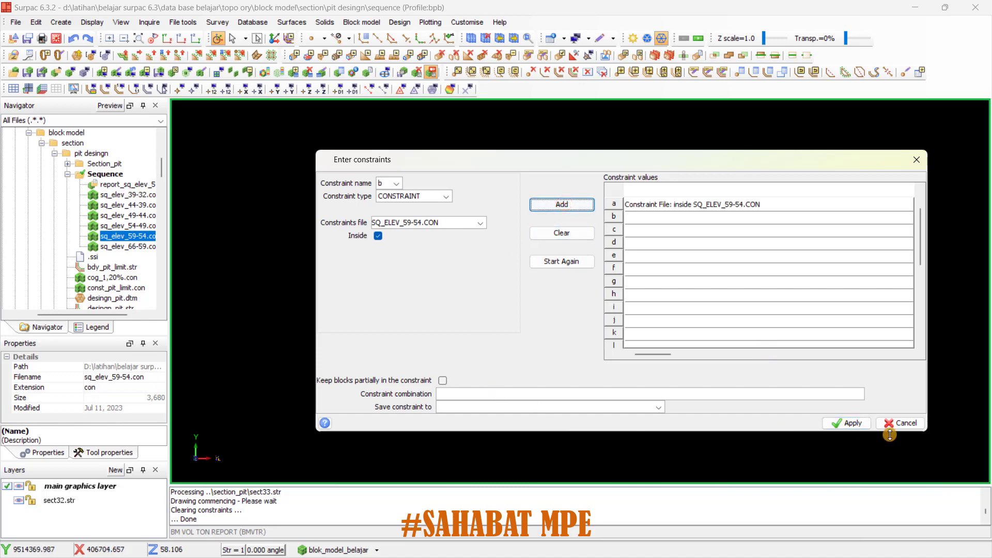
pyautogui.click(859, 423)
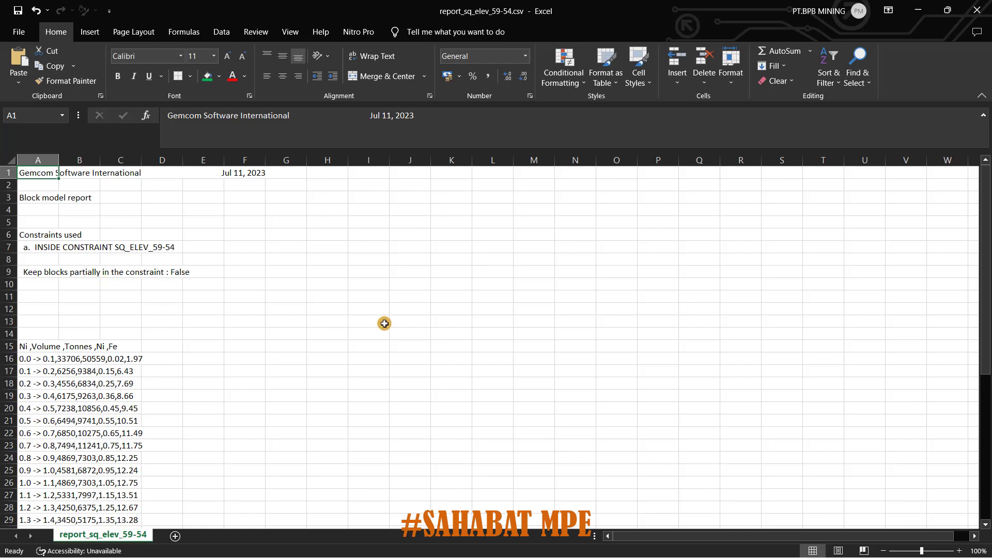
# In the report opened in Excel, split column A into separate columns using Text to Columns with the comma delimiter added
pyautogui.scroll(-2, 381, 330)
pyautogui.scroll(2, 366, 346)
pyautogui.click(39, 158)
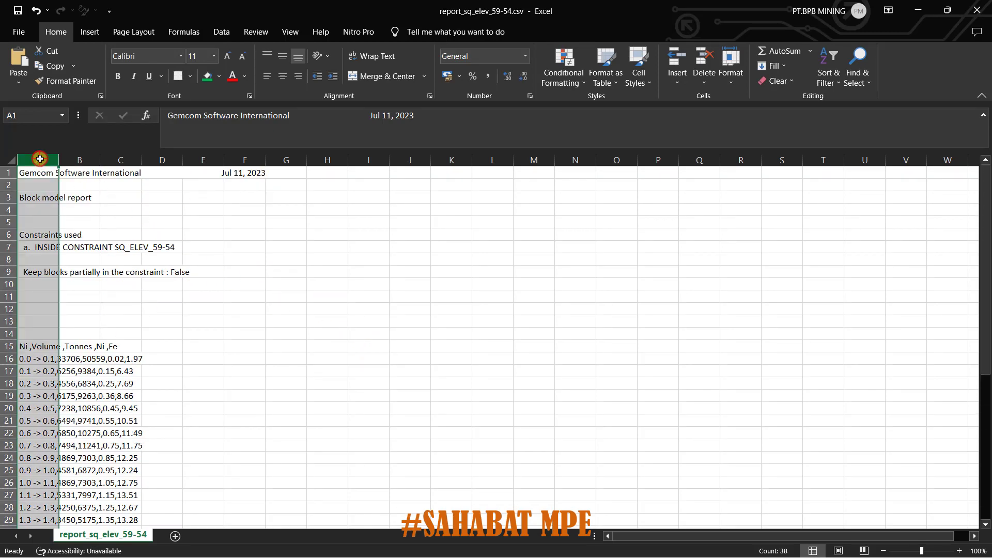
pyautogui.click(221, 32)
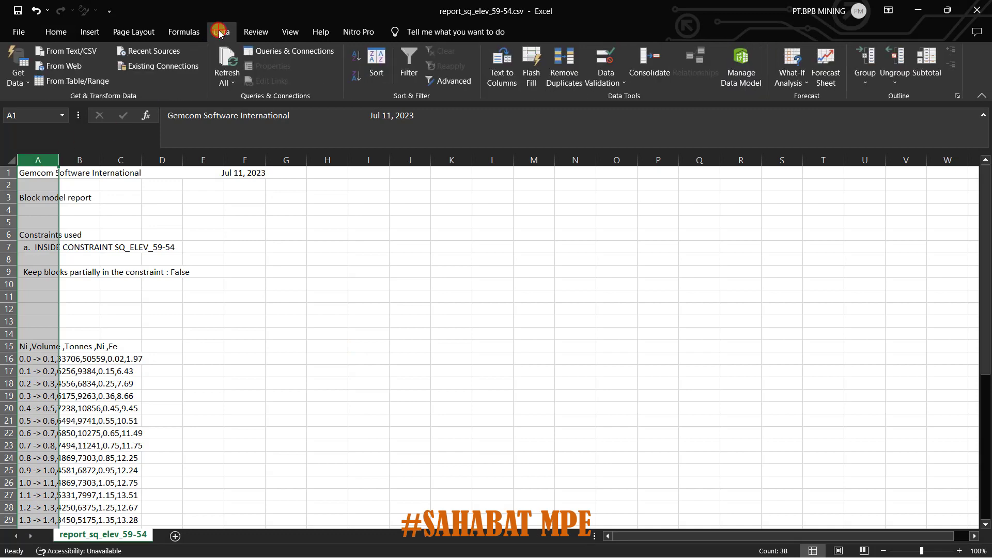
pyautogui.click(490, 76)
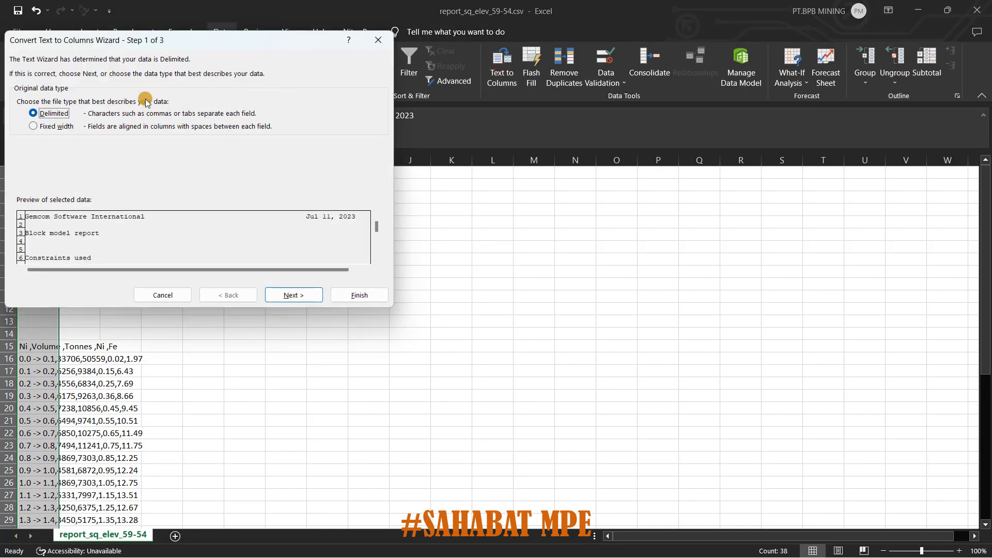
pyautogui.click(293, 295)
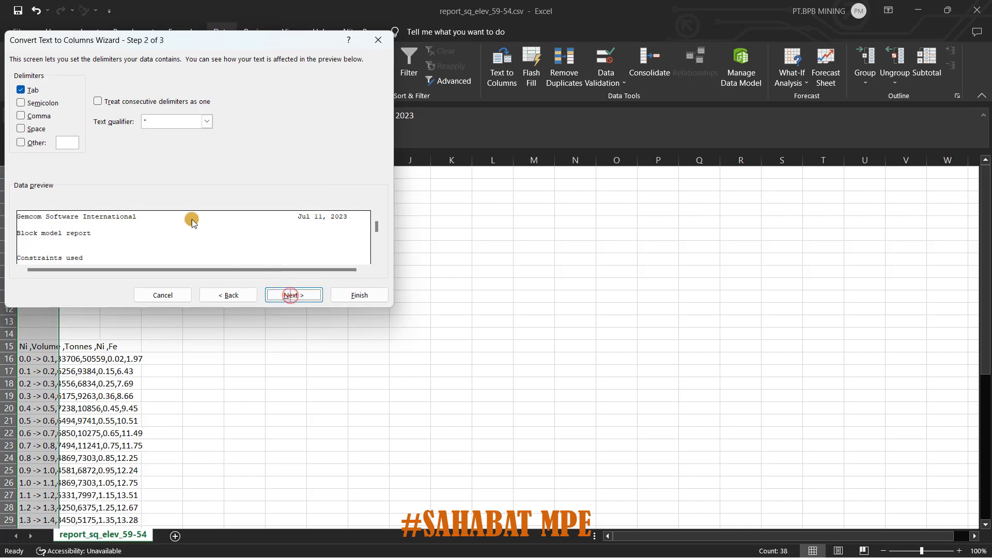
pyautogui.click(44, 117)
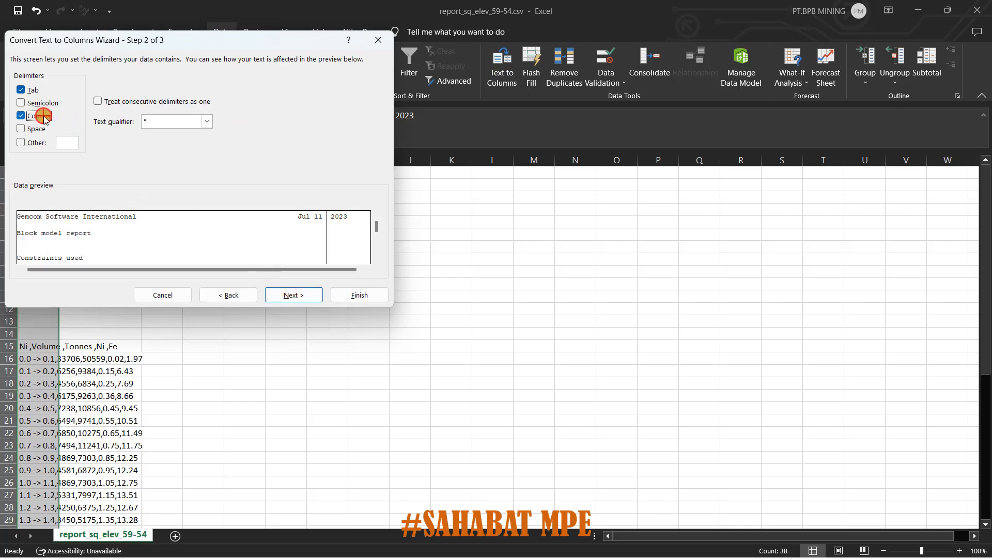
pyautogui.click(293, 295)
pyautogui.click(359, 295)
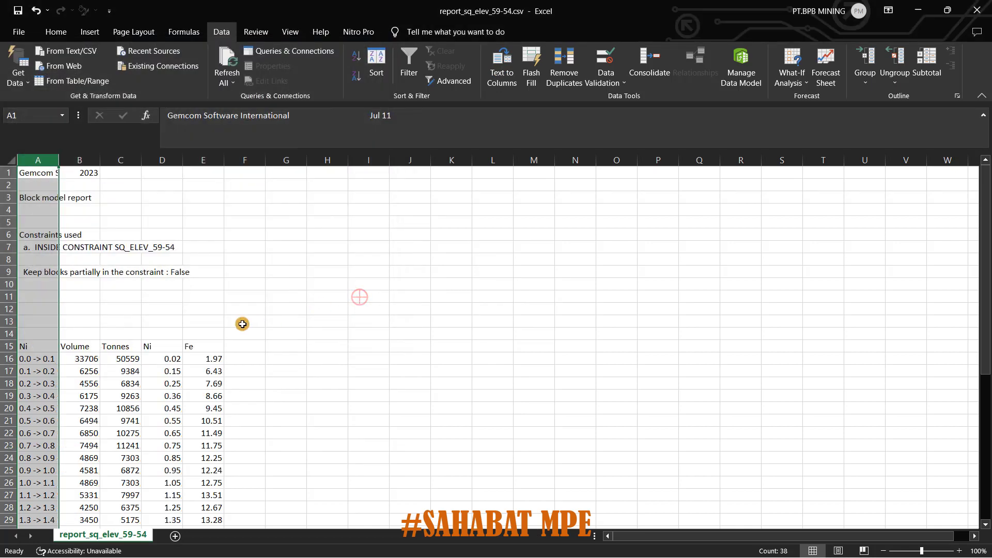
# Insert a blank row above the Grand Total row at the end of the report table
pyautogui.scroll(-9, 133, 351)
pyautogui.scroll(-1, 133, 353)
pyautogui.click(133, 358)
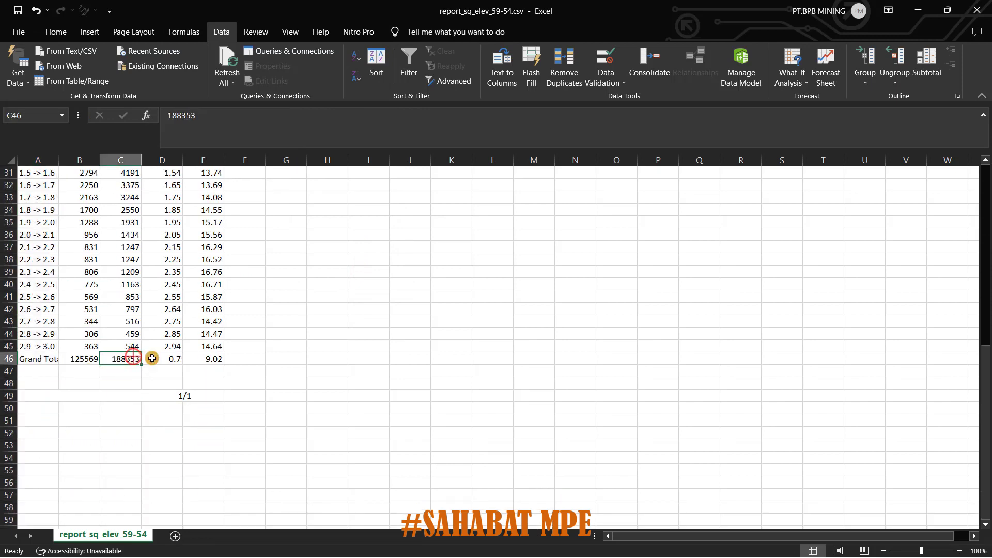
pyautogui.click(218, 359)
pyautogui.click(174, 360)
pyautogui.click(126, 360)
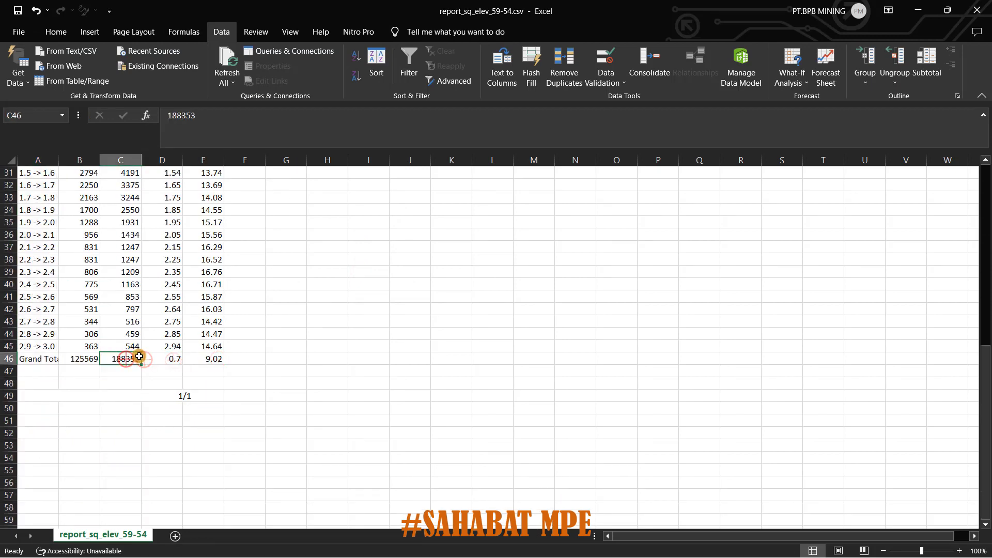
pyautogui.click(11, 359)
pyautogui.rightClick(11, 359)
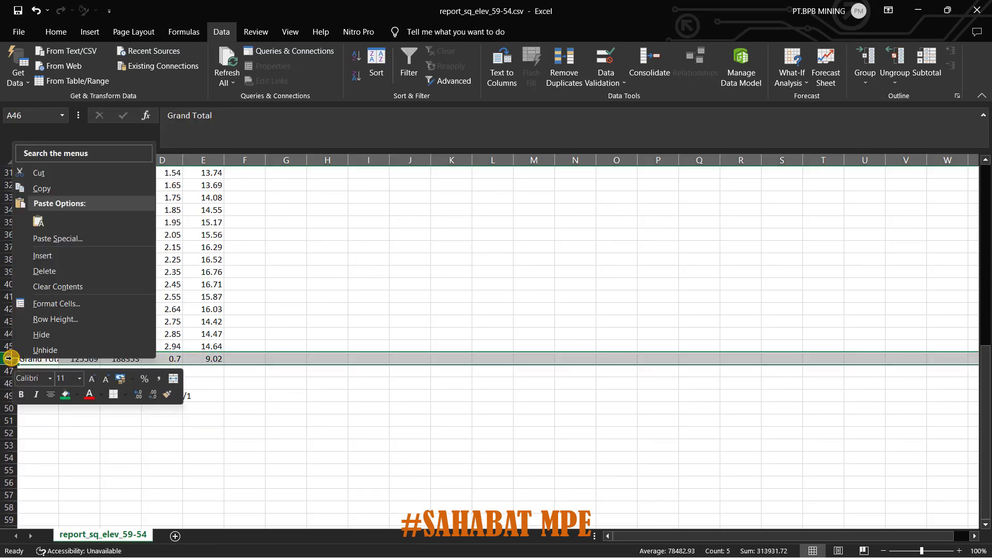
pyautogui.click(47, 255)
pyautogui.click(122, 370)
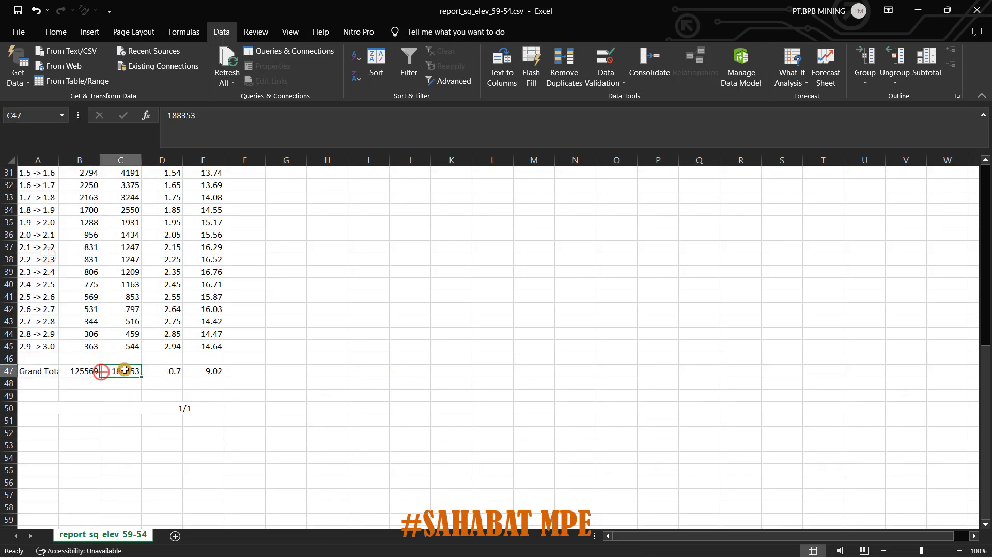
# Sum the Volume column in cell B46 with the formula =SUM(B16:B45)
pyautogui.scroll(1, 199, 371)
pyautogui.scroll(9, 199, 371)
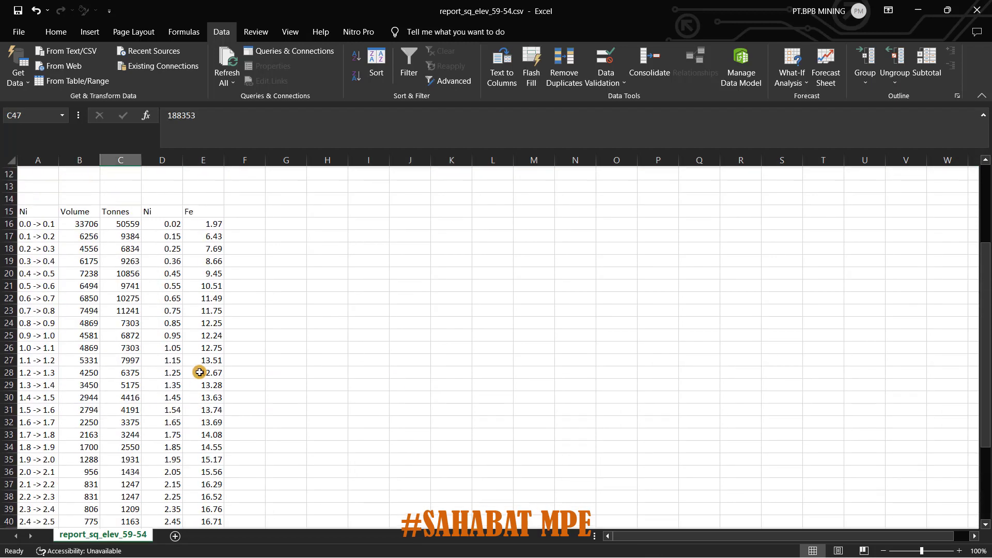
pyautogui.scroll(-9, 109, 322)
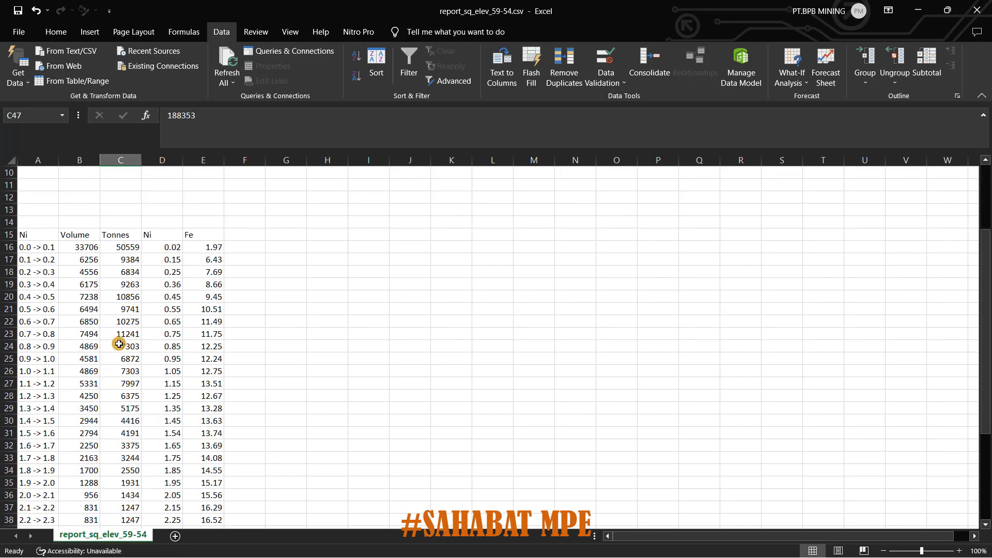
pyautogui.click(84, 405)
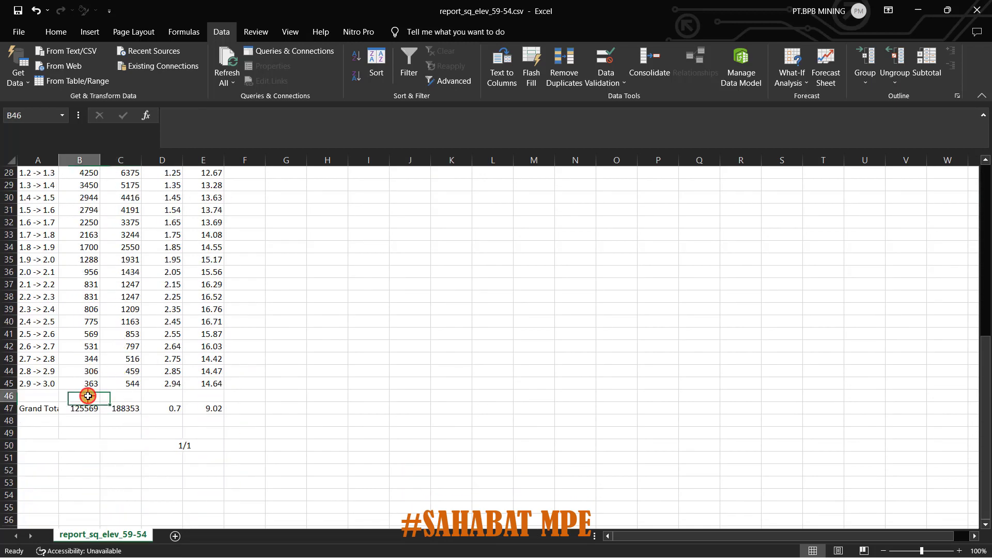
pyautogui.click(87, 396)
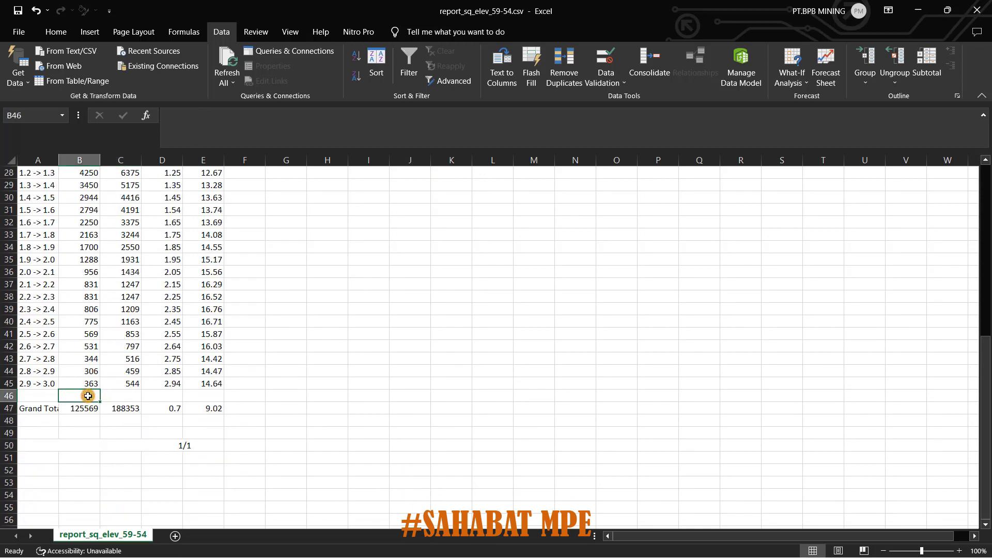
pyautogui.write('=SUM')
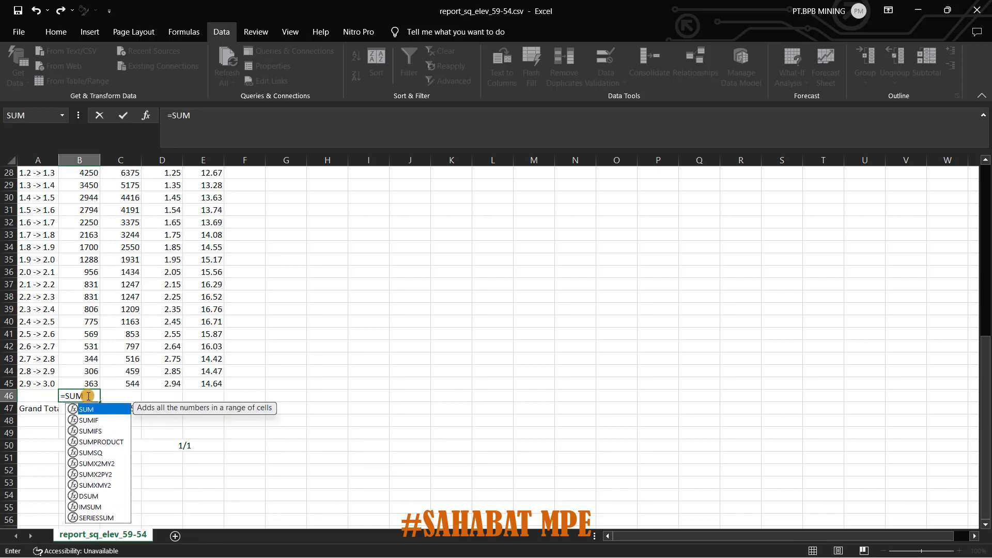
pyautogui.doubleClick(111, 413)
pyautogui.scroll(7, 94, 239)
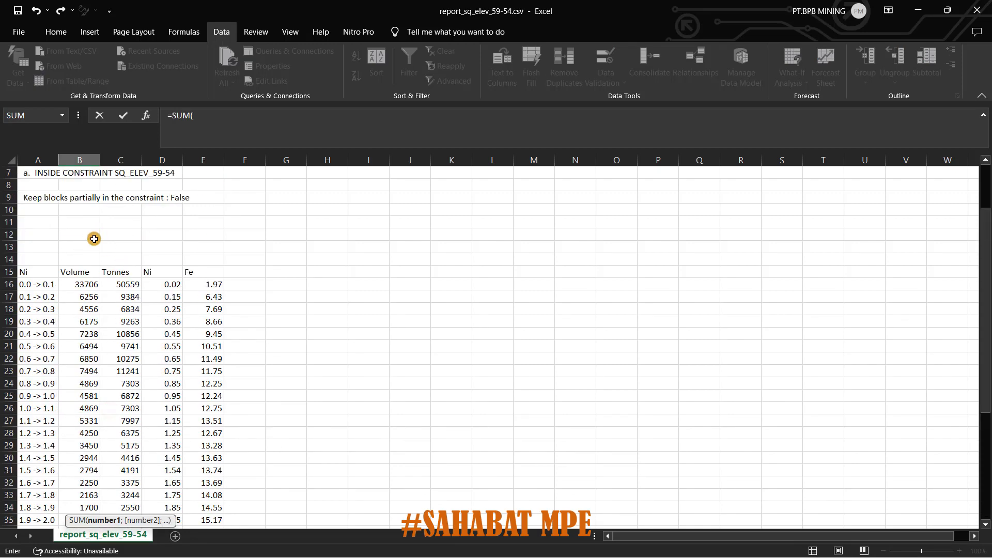
pyautogui.moveTo(92, 281); pyautogui.dragTo(90, 492)
pyautogui.scroll(-1, 87, 471)
pyautogui.scroll(-1, 87, 470)
pyautogui.write(')')
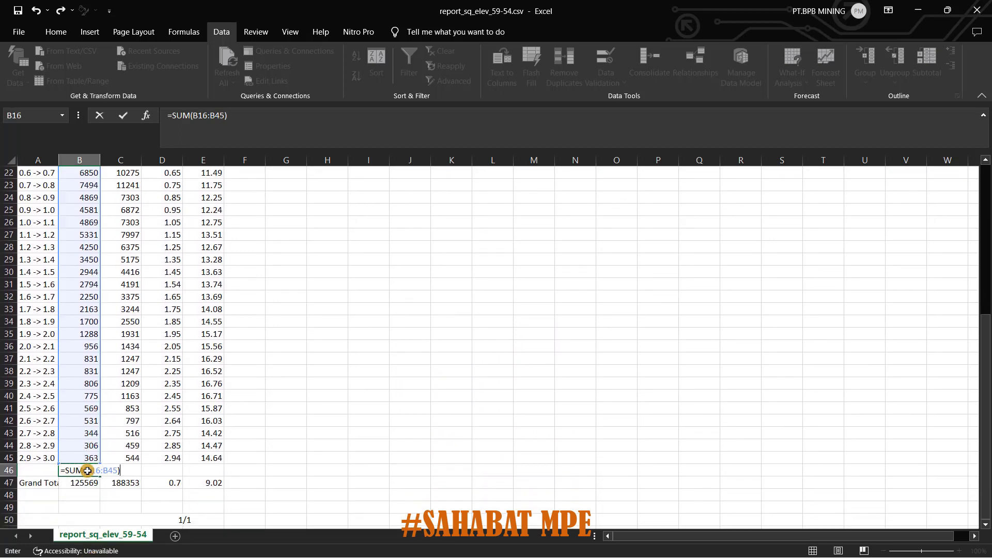
pyautogui.press('Return')
# Copy the volume sum formula from B46 to C46 to total the Tonnes column
pyautogui.click(87, 471)
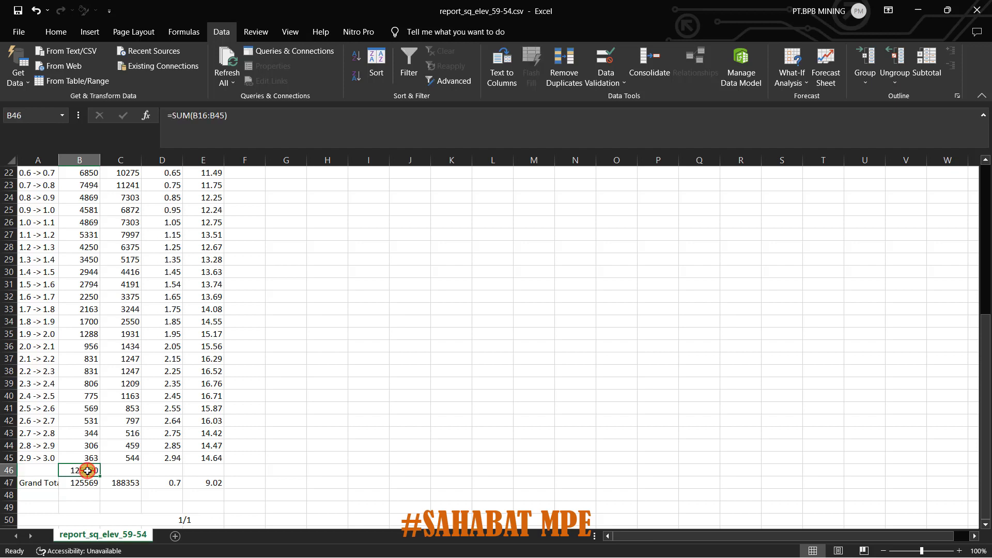
pyautogui.hotkey('ctrl', 'c')
pyautogui.click(120, 471)
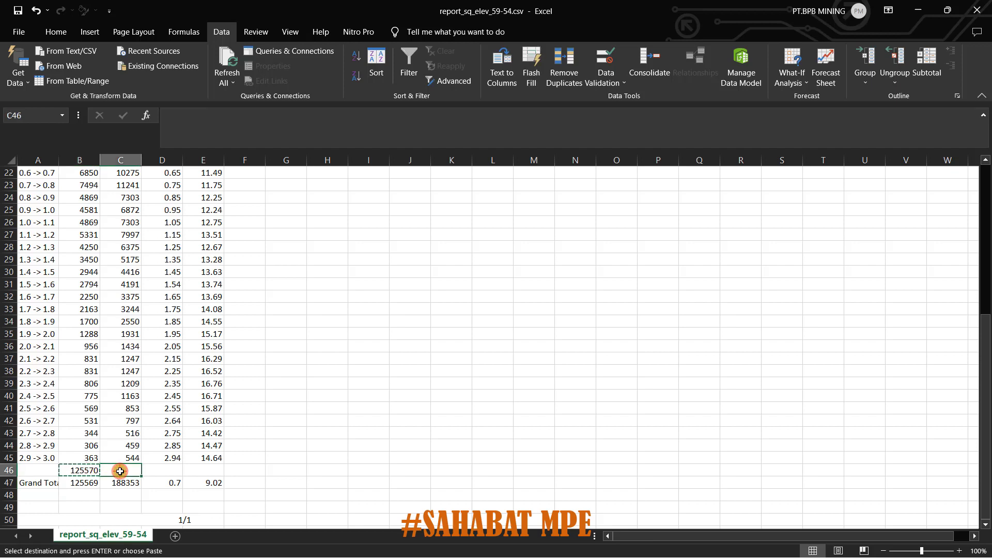
pyautogui.hotkey('ctrl', 'v')
# Calculate the tonnage-weighted average Ni grade in D46 with the formula =SUMPRODUCT(D16:D45;C16:C45)/C46
pyautogui.click(167, 471)
pyautogui.write('=SUM')
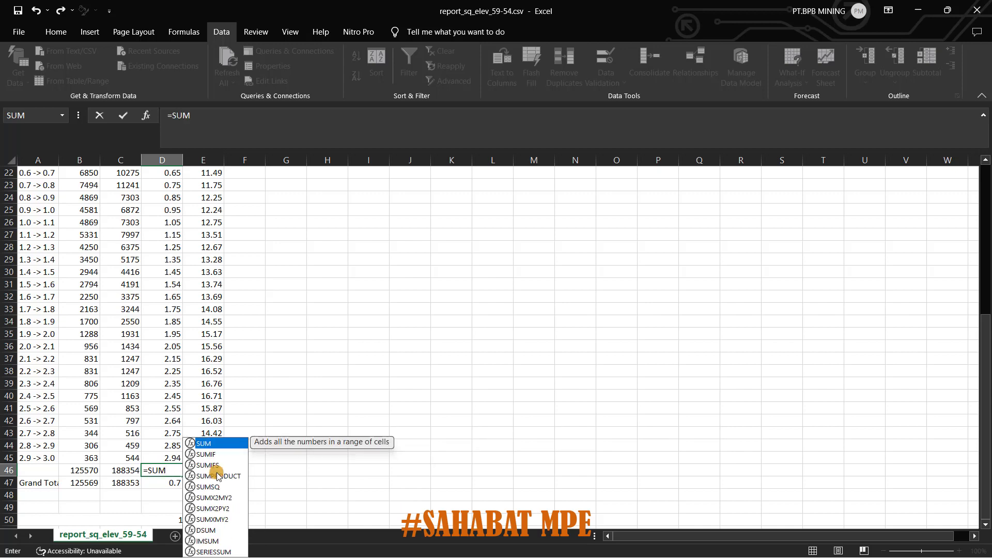
pyautogui.doubleClick(217, 475)
pyautogui.scroll(3, 181, 283)
pyautogui.moveTo(174, 210); pyautogui.dragTo(175, 482)
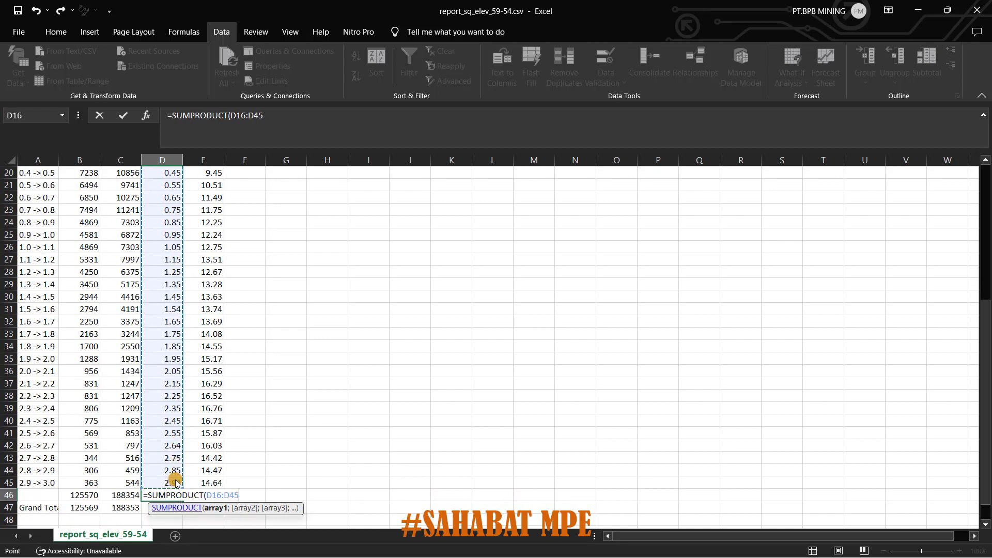
pyautogui.write(';')
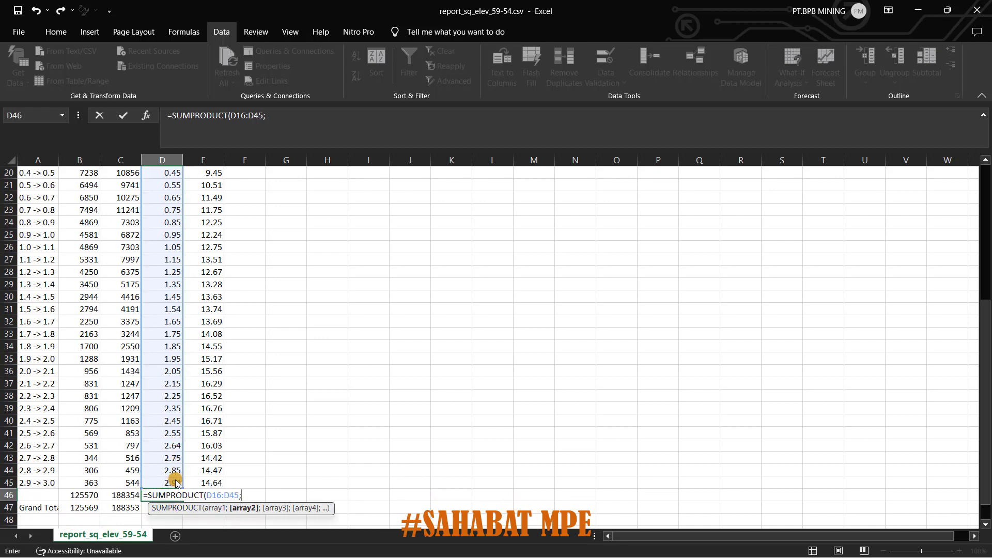
pyautogui.scroll(3, 178, 468)
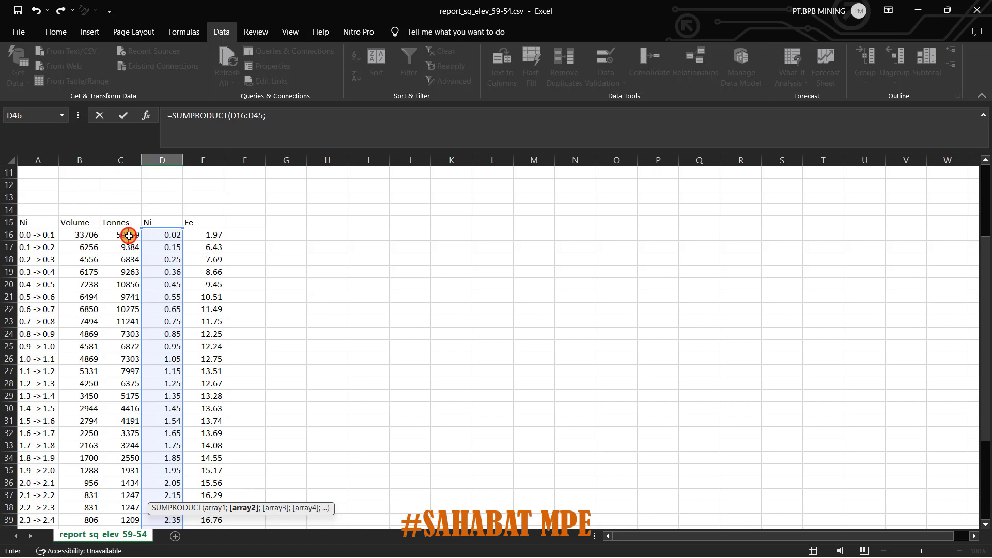
pyautogui.moveTo(129, 235); pyautogui.dragTo(128, 482)
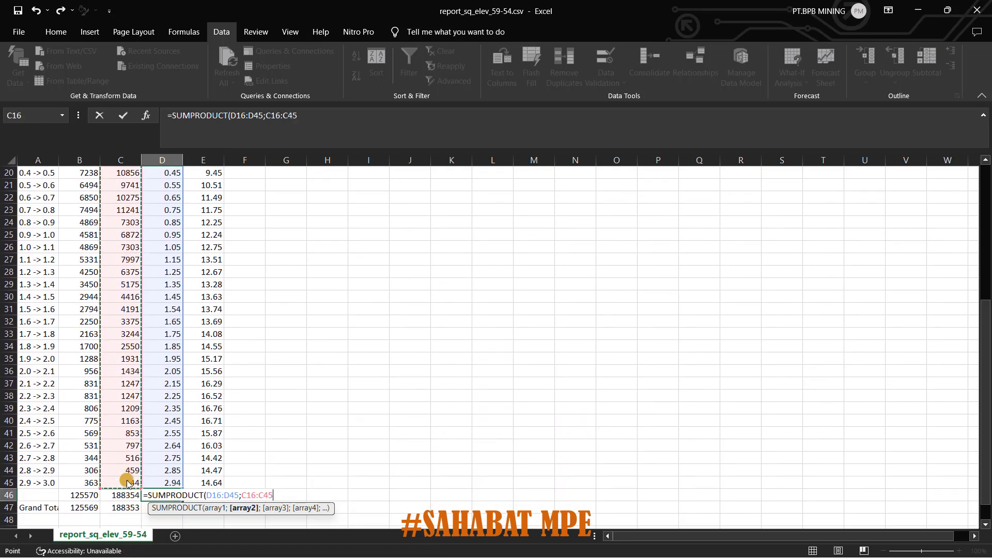
pyautogui.write(')/')
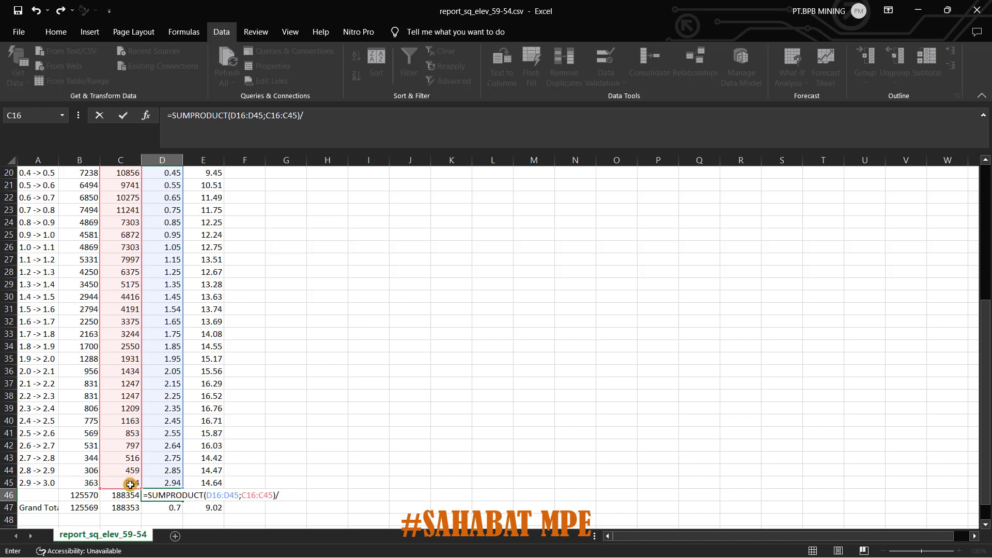
pyautogui.click(128, 496)
pyautogui.press('Return')
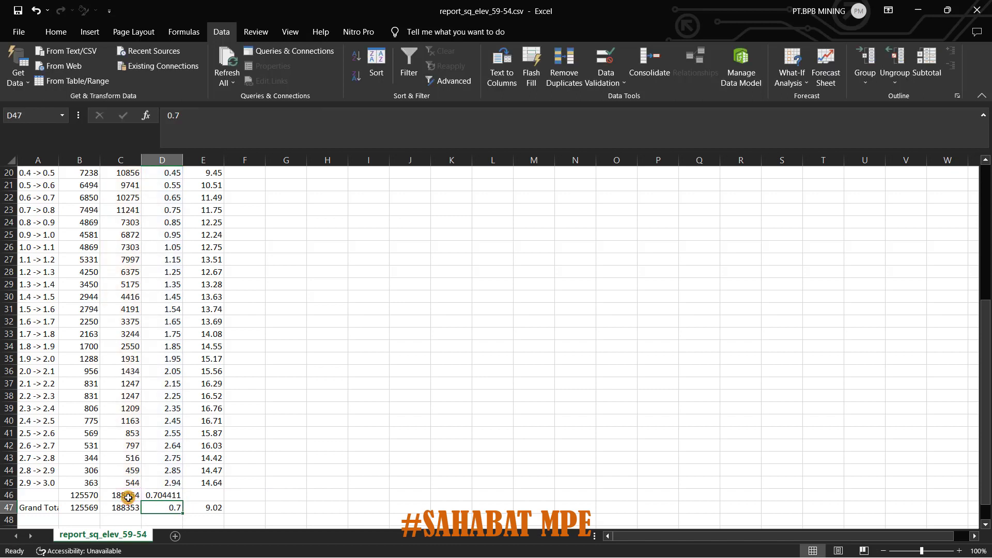
# Copy the weighted average formula from D46 to E46 and correct its references to =SUMPRODUCT(E16:E45;C16:C45)/C46 for the Fe grade
pyautogui.click(159, 496)
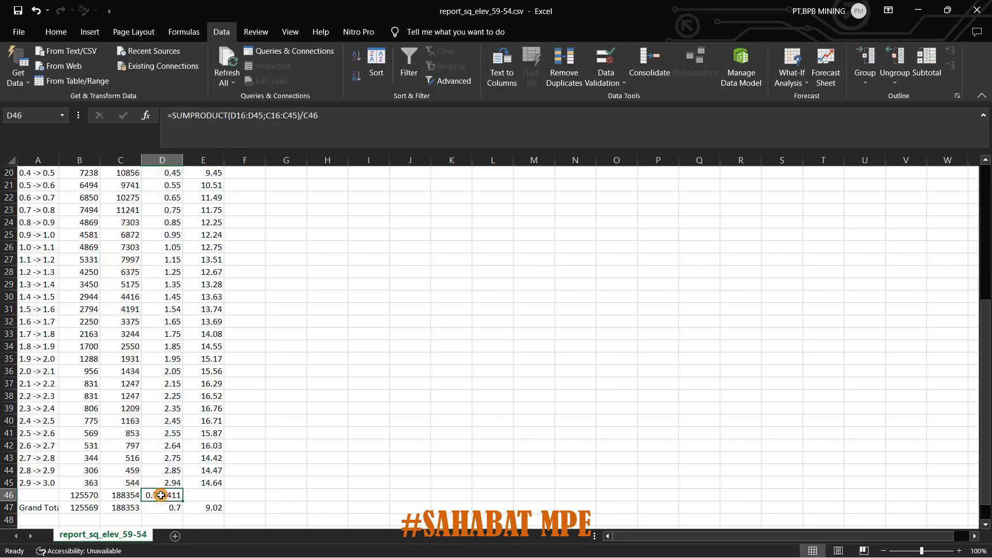
pyautogui.hotkey('ctrl', 'c')
pyautogui.click(202, 499)
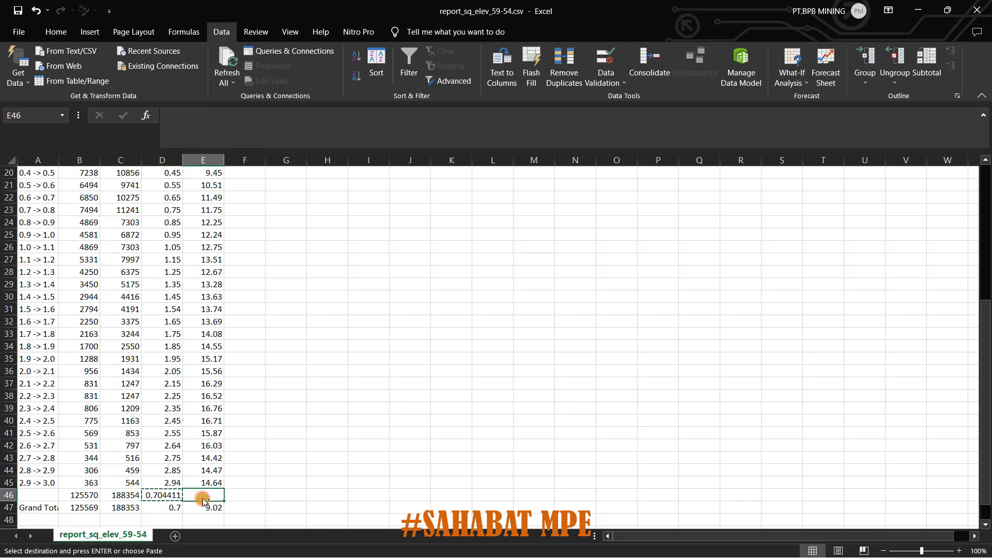
pyautogui.hotkey('ctrl', 'v')
pyautogui.doubleClick(192, 493)
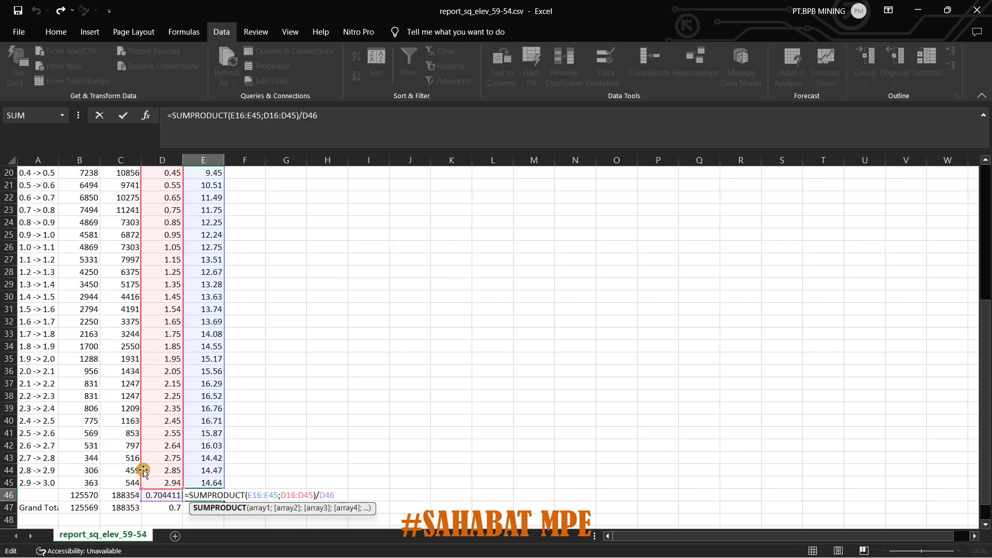
pyautogui.moveTo(143, 471); pyautogui.dragTo(133, 472)
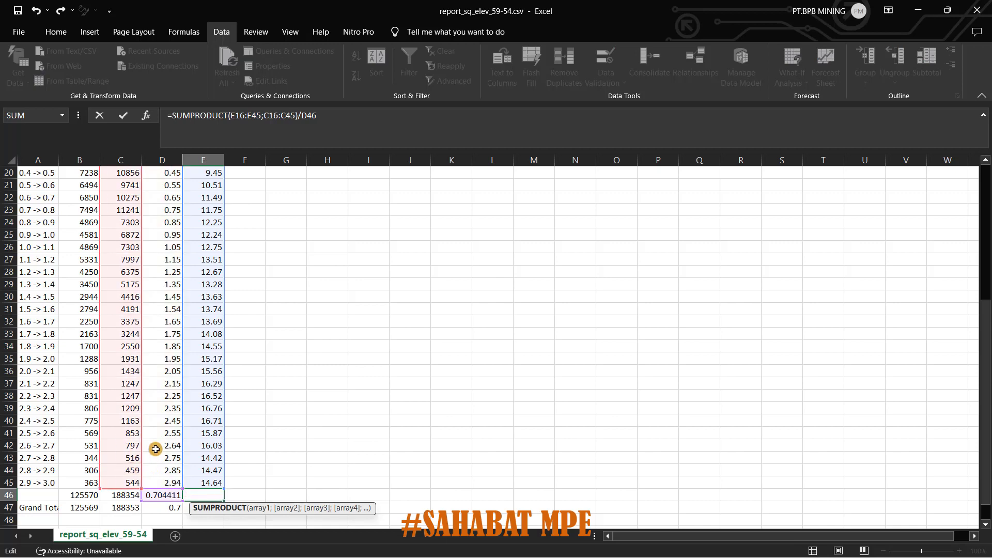
pyautogui.scroll(3, 151, 335)
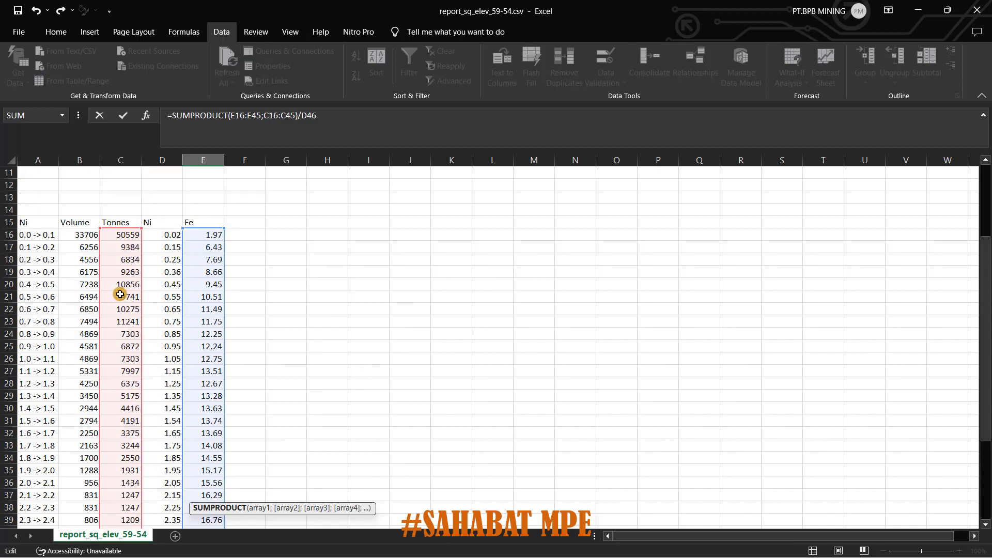
pyautogui.scroll(-4, 104, 201)
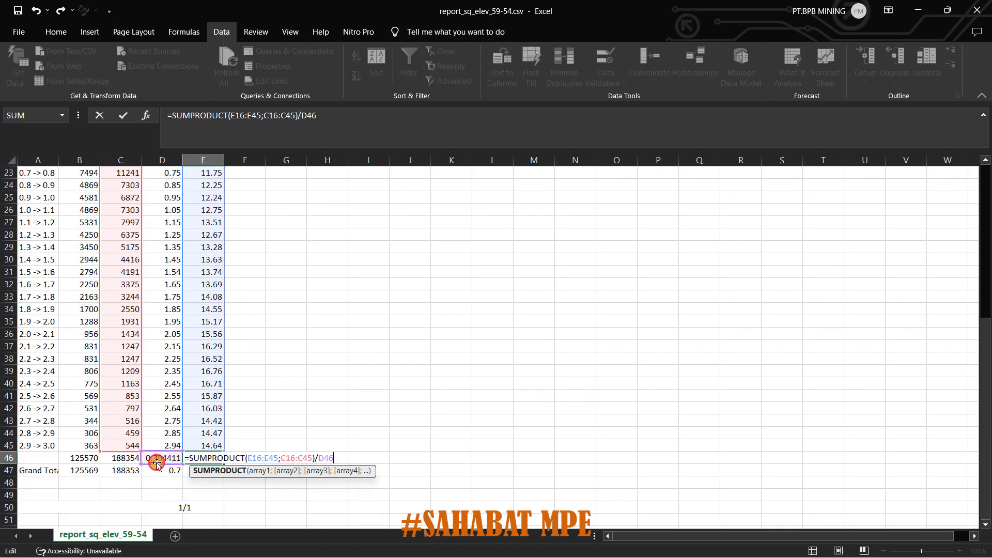
pyautogui.moveTo(157, 464); pyautogui.dragTo(129, 463)
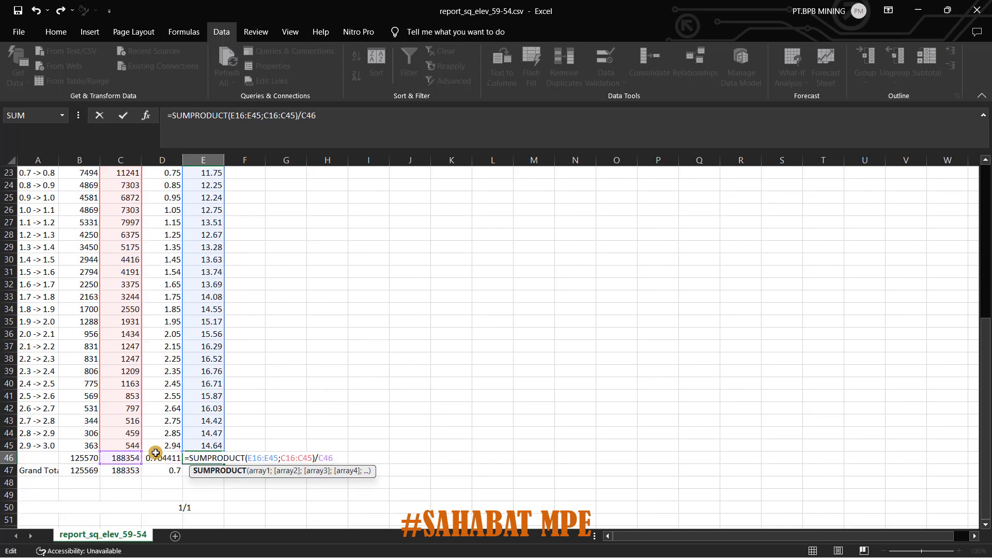
pyautogui.scroll(4, 228, 419)
pyautogui.scroll(-4, 221, 388)
pyautogui.press('Return')
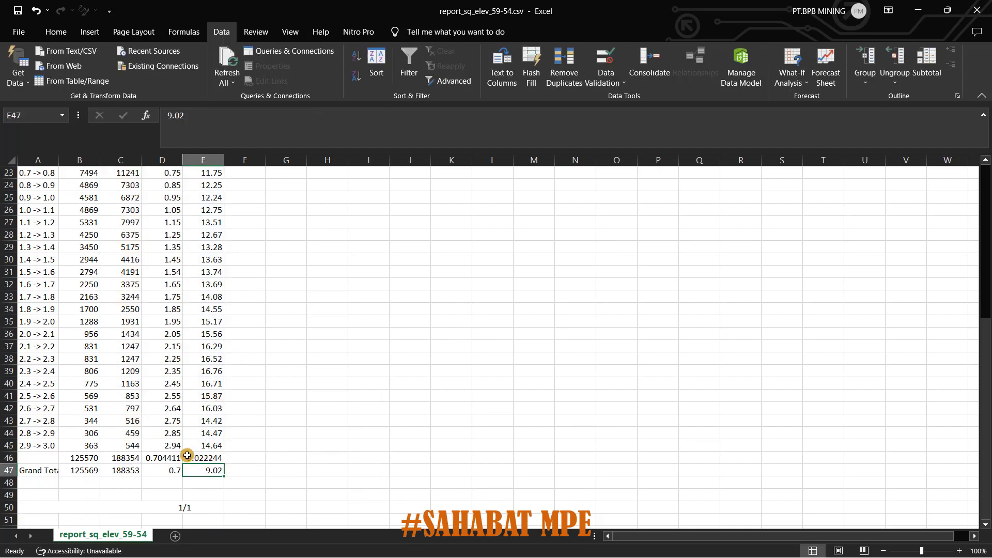
# Format the weighted average grades in D46:E46 as numbers with two decimal places
pyautogui.moveTo(170, 458); pyautogui.dragTo(205, 457)
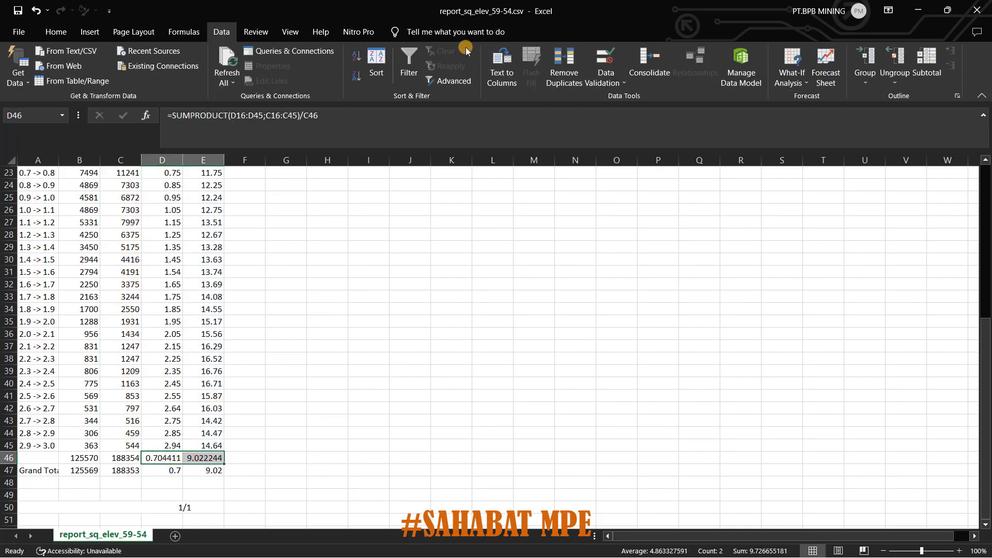
pyautogui.click(90, 32)
pyautogui.click(68, 34)
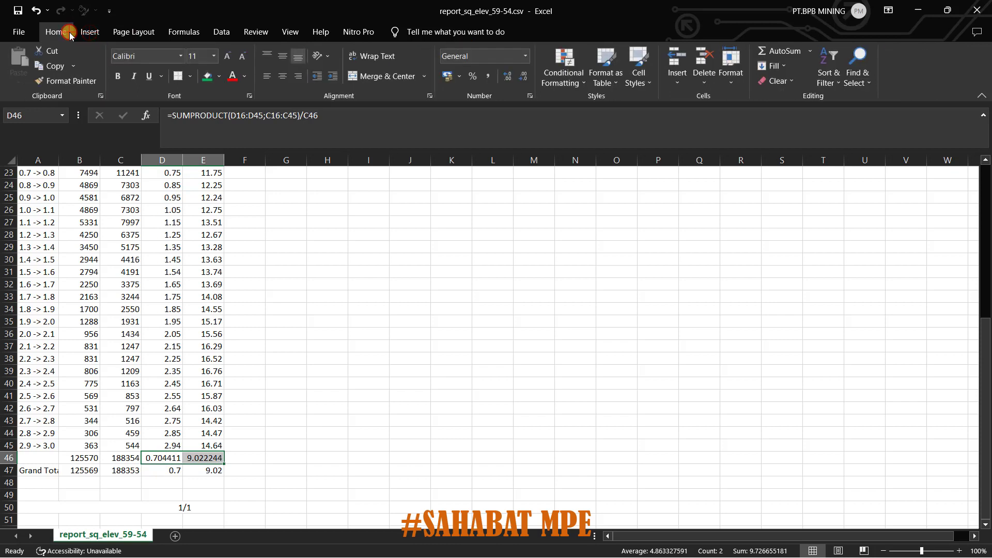
pyautogui.click(514, 80)
pyautogui.click(523, 77)
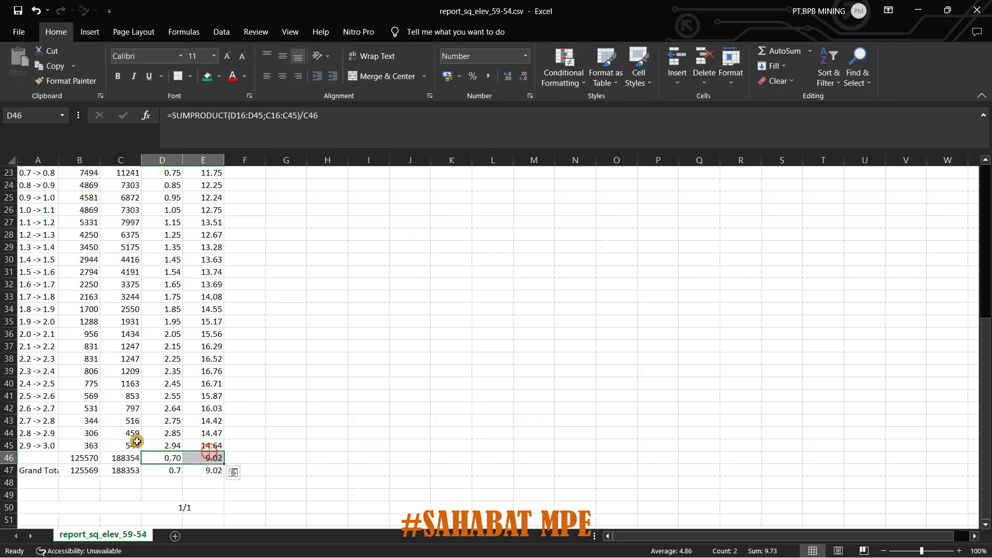
# Move the Ni classes 0.0 to 1.2 (A16:E27) out of the main table to the range G28:K39
pyautogui.scroll(3, 132, 434)
pyautogui.moveTo(28, 197); pyautogui.dragTo(216, 333)
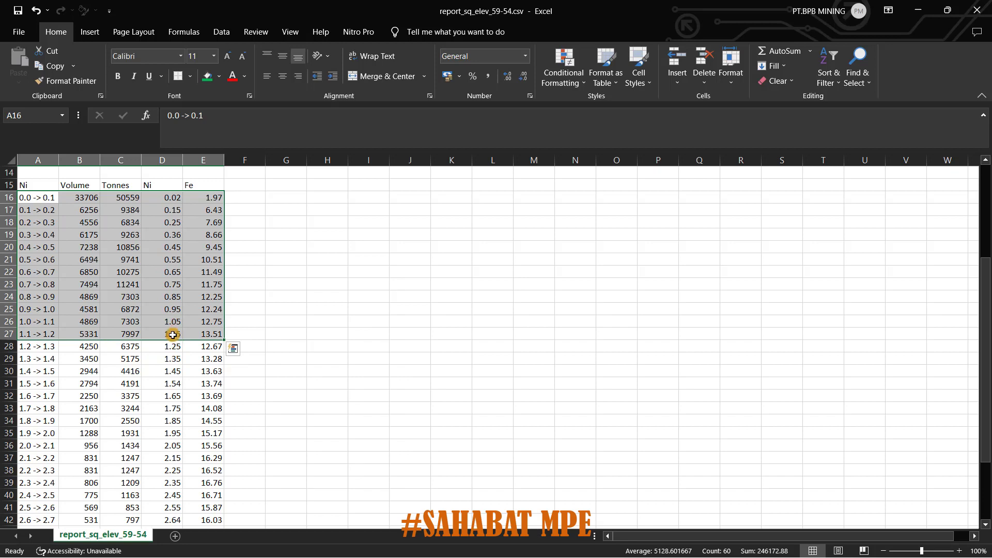
pyautogui.moveTo(40, 193); pyautogui.dragTo(271, 341)
pyautogui.scroll(-4, 269, 341)
pyautogui.click(187, 360)
# Insert a blank row between the calculated totals in row 46 and the Grand Total row
pyautogui.click(112, 430)
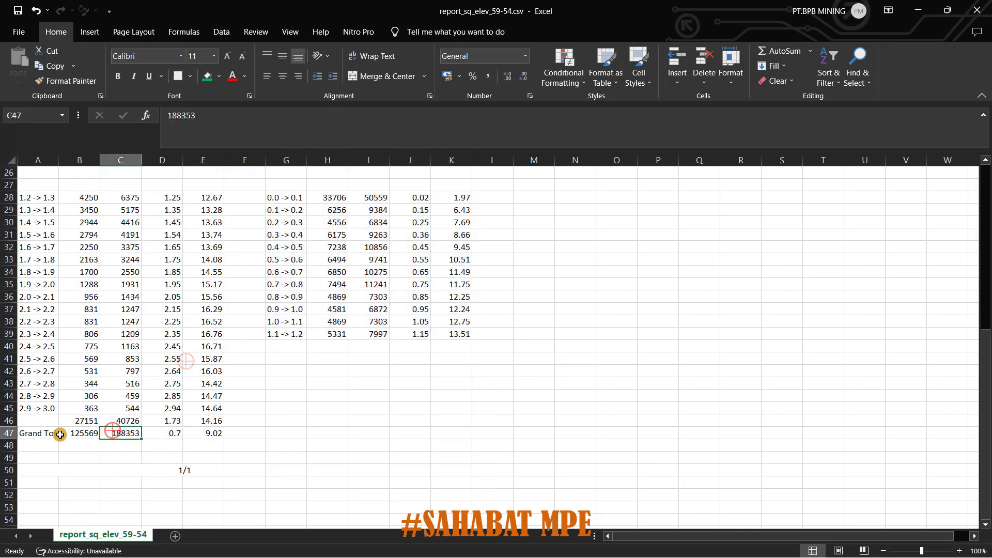
pyautogui.click(8, 433)
pyautogui.rightClick(8, 433)
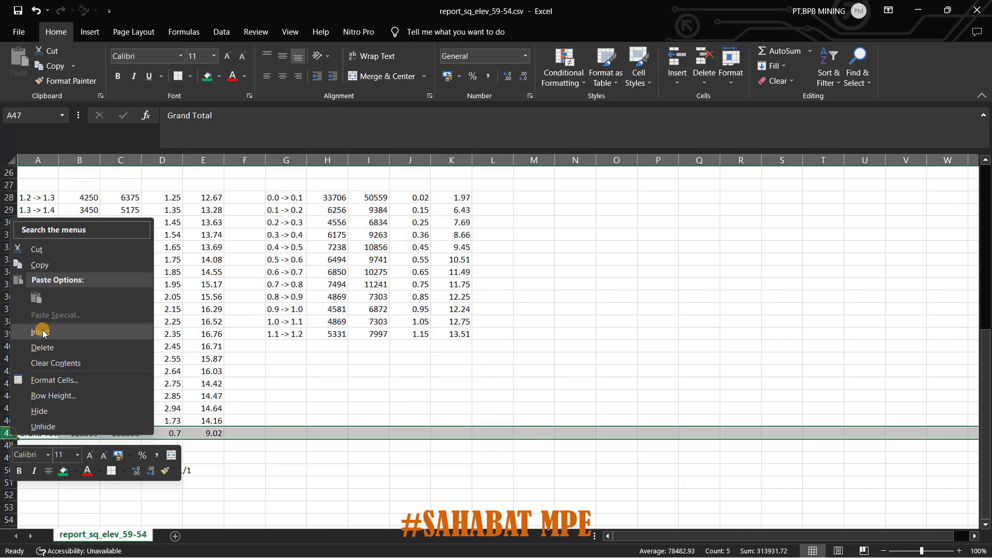
pyautogui.click(33, 330)
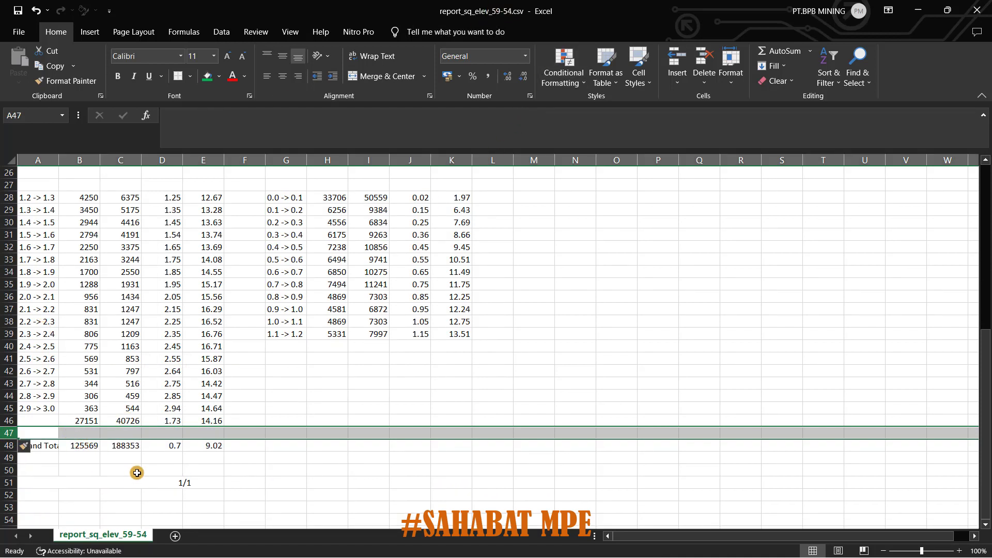
# Format the Tonnes total in C46 and the Volume total in B46 with thousands separators and no decimals
pyautogui.scroll(1, 137, 472)
pyautogui.click(72, 457)
pyautogui.click(135, 459)
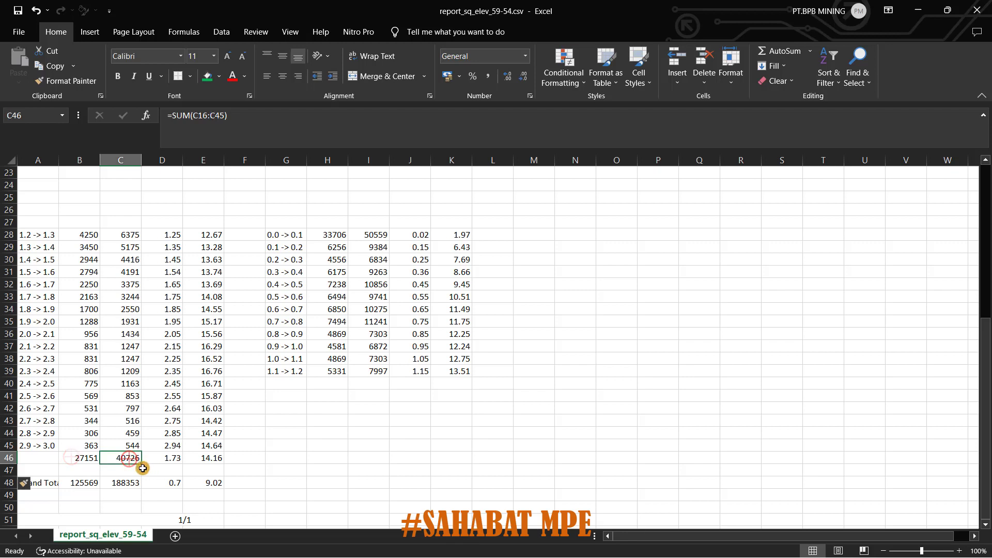
pyautogui.click(488, 77)
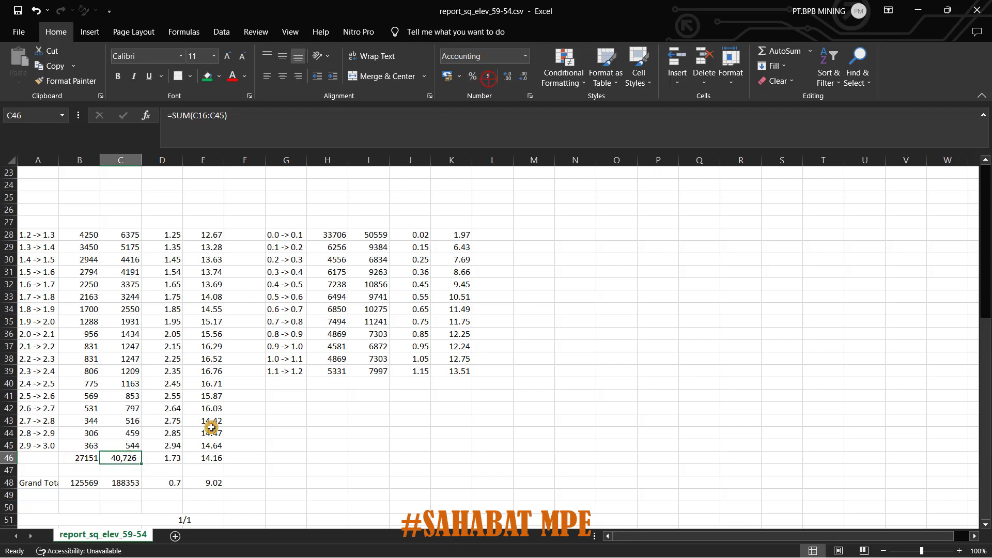
pyautogui.scroll(1, 129, 459)
pyautogui.scroll(-1, 129, 459)
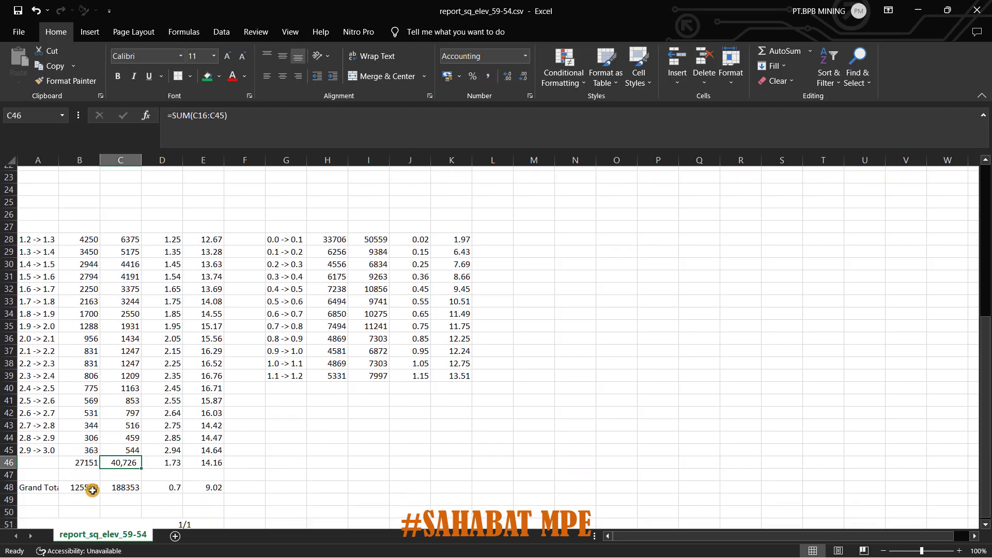
pyautogui.click(86, 459)
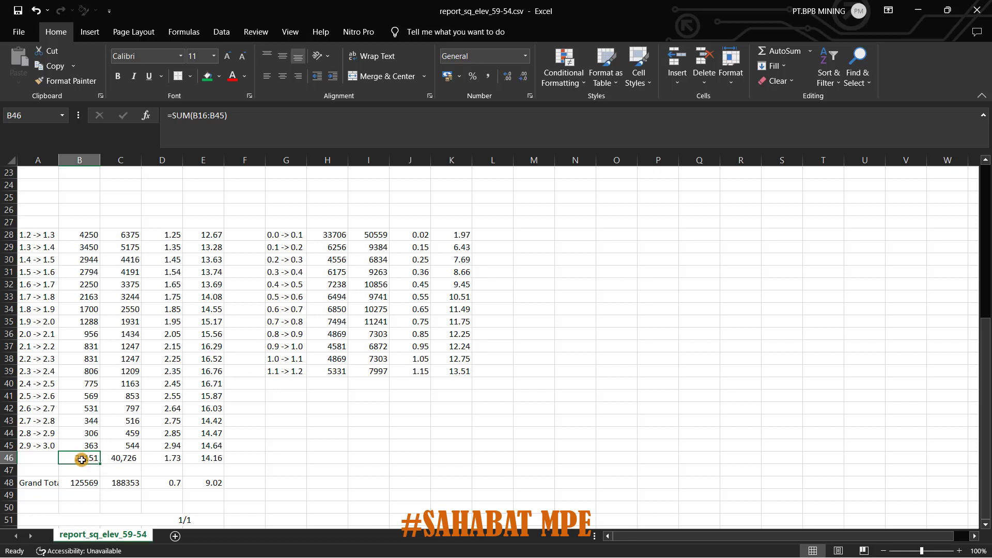
pyautogui.click(486, 77)
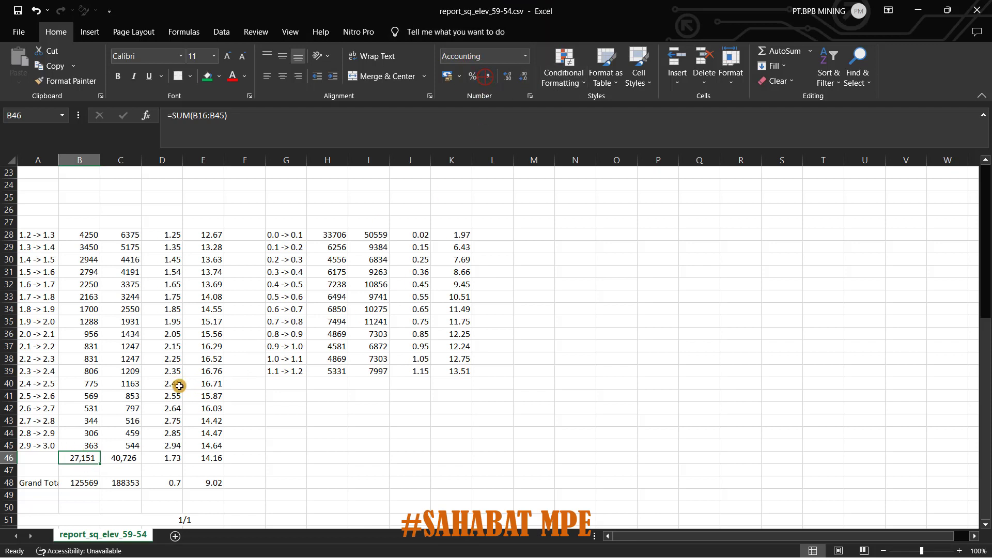
# Copy the total and weighted average formulas from B46:E46 to H41:K41 under the separated low-grade classes
pyautogui.scroll(-1, 179, 386)
pyautogui.click(212, 420)
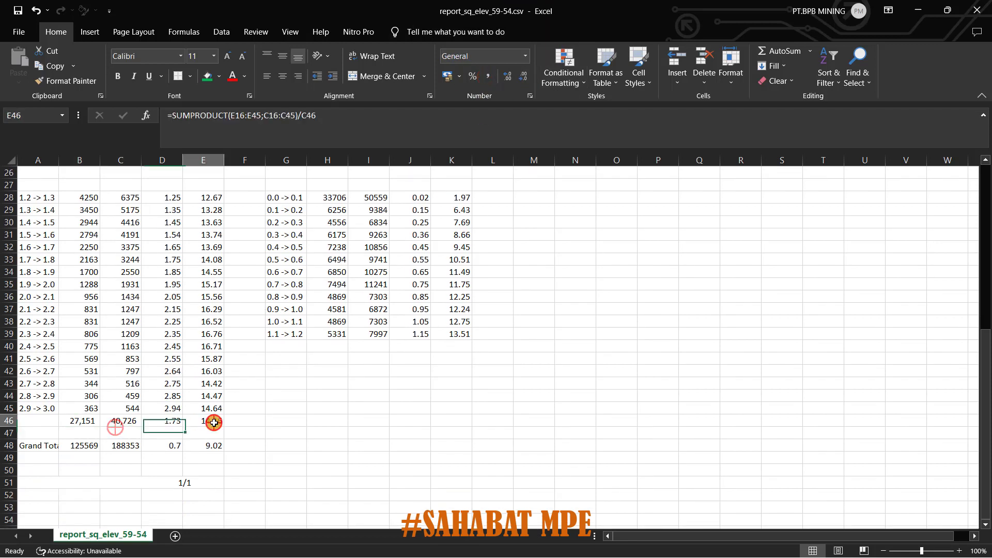
pyautogui.click(70, 419)
pyautogui.click(174, 423)
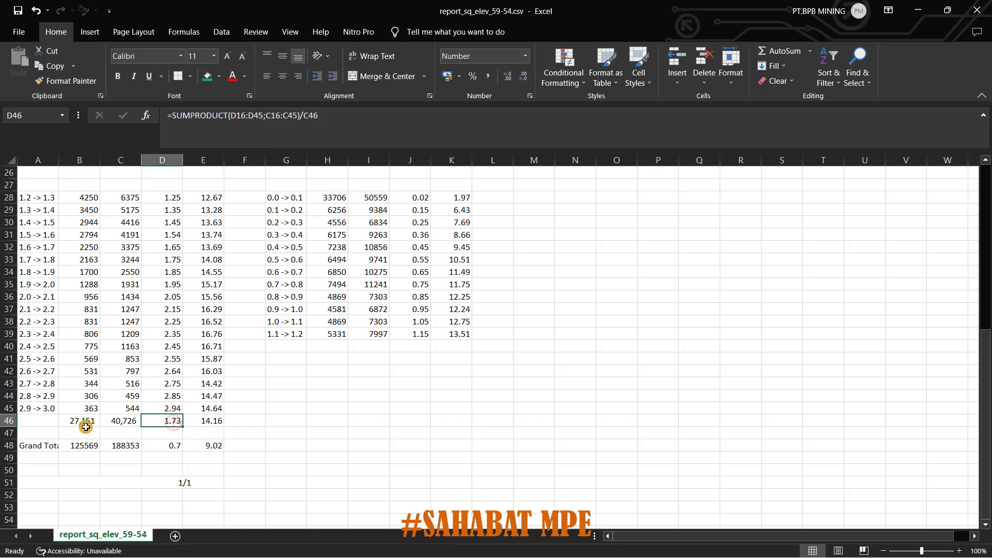
pyautogui.moveTo(85, 426); pyautogui.dragTo(217, 417)
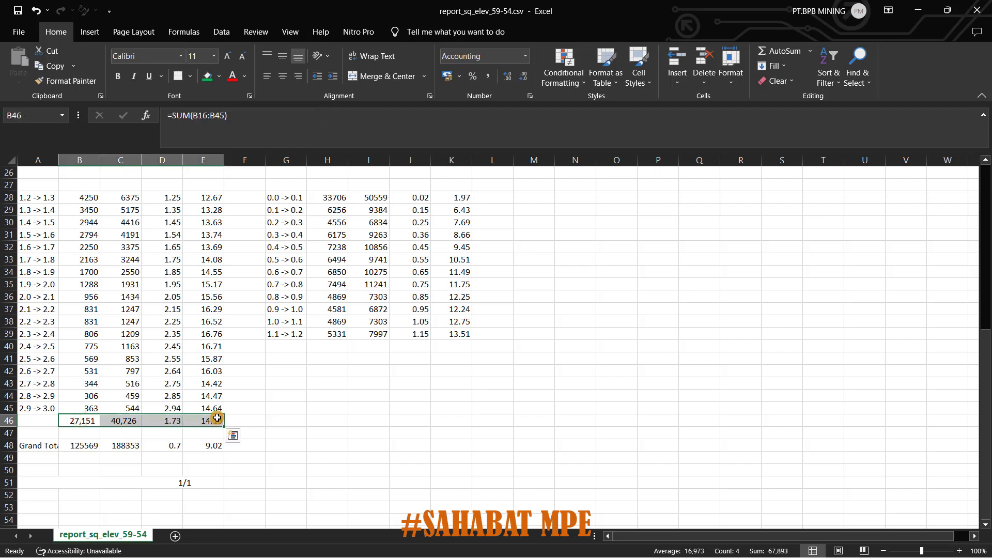
pyautogui.hotkey('ctrl', 'c')
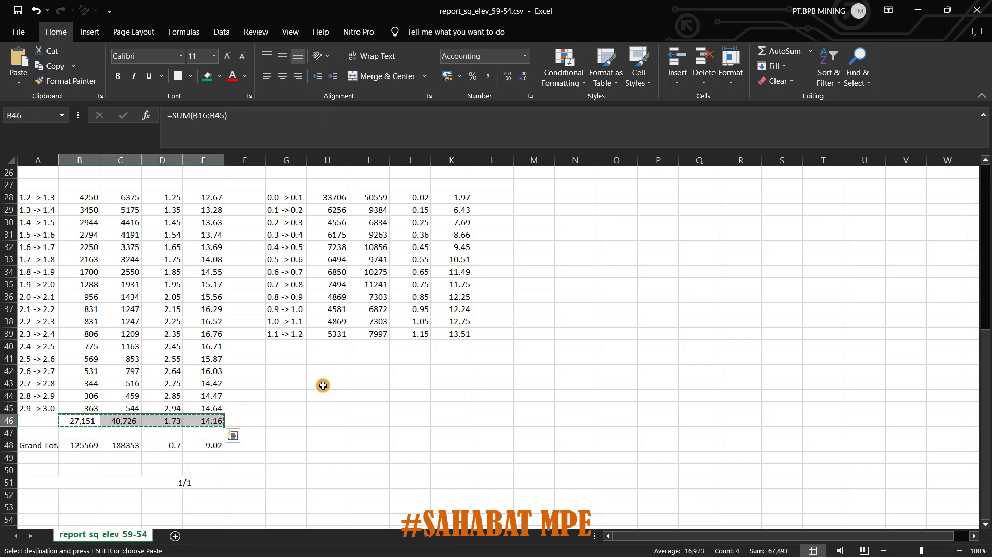
pyautogui.click(333, 358)
pyautogui.hotkey('ctrl', 'v')
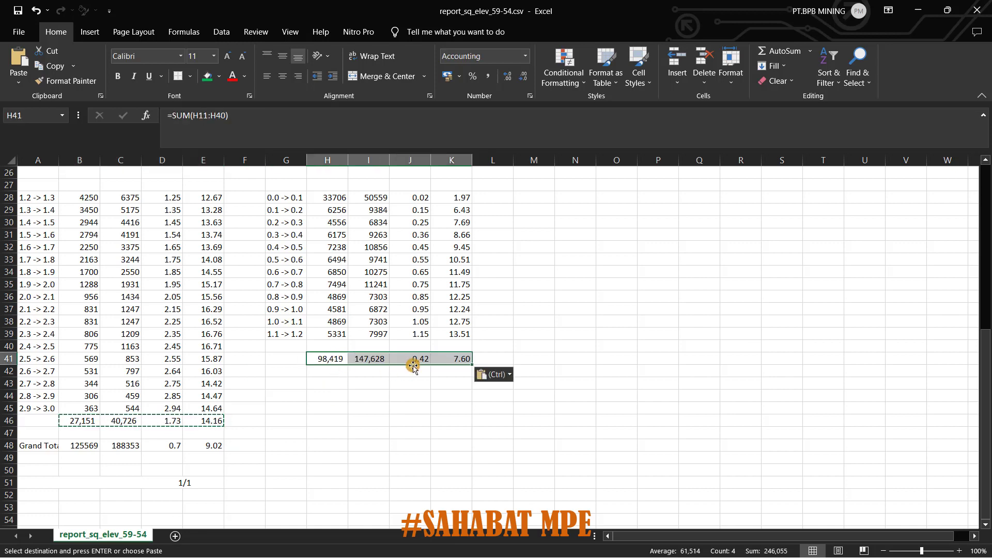
pyautogui.press('Escape')
# Copy the column headers Ni, Volume, Tonnes, Ni and Fe from A15:E15 to G26:K26 above the low-grade table
pyautogui.scroll(4, 381, 359)
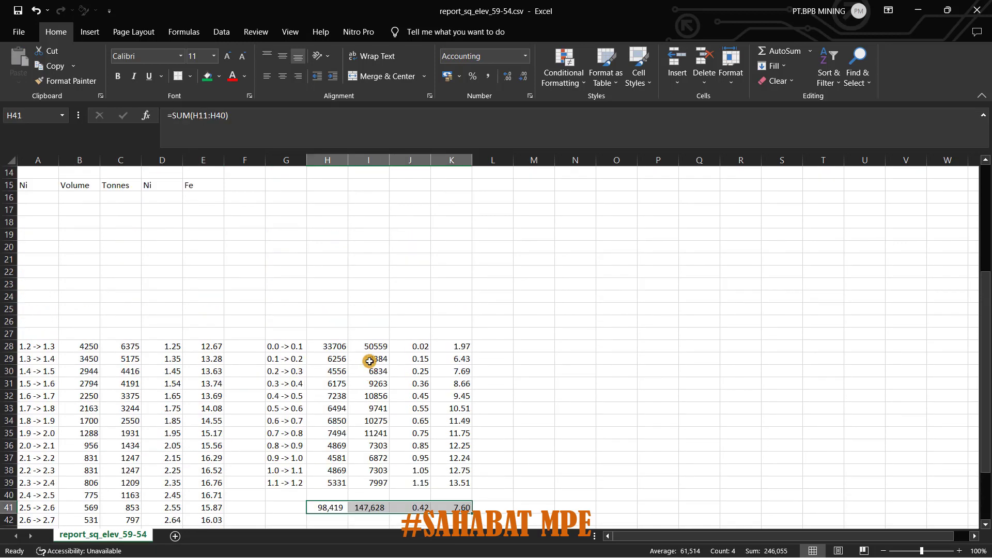
pyautogui.click(32, 186)
pyautogui.moveTo(173, 187); pyautogui.dragTo(186, 187)
pyautogui.hotkey('ctrl', 'c')
pyautogui.click(292, 321)
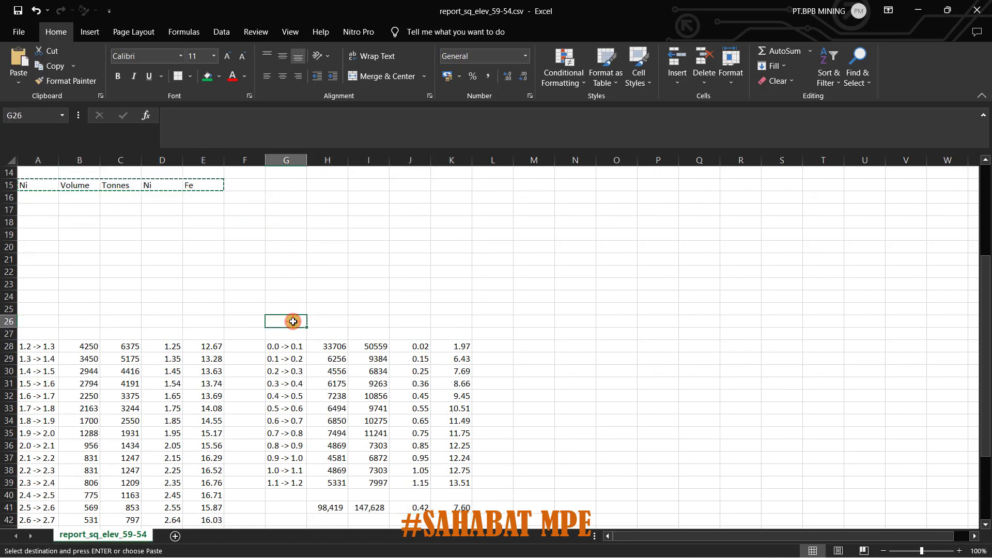
pyautogui.hotkey('ctrl', 'v')
pyautogui.press('Escape')
pyautogui.click(400, 365)
pyautogui.scroll(-2, 400, 365)
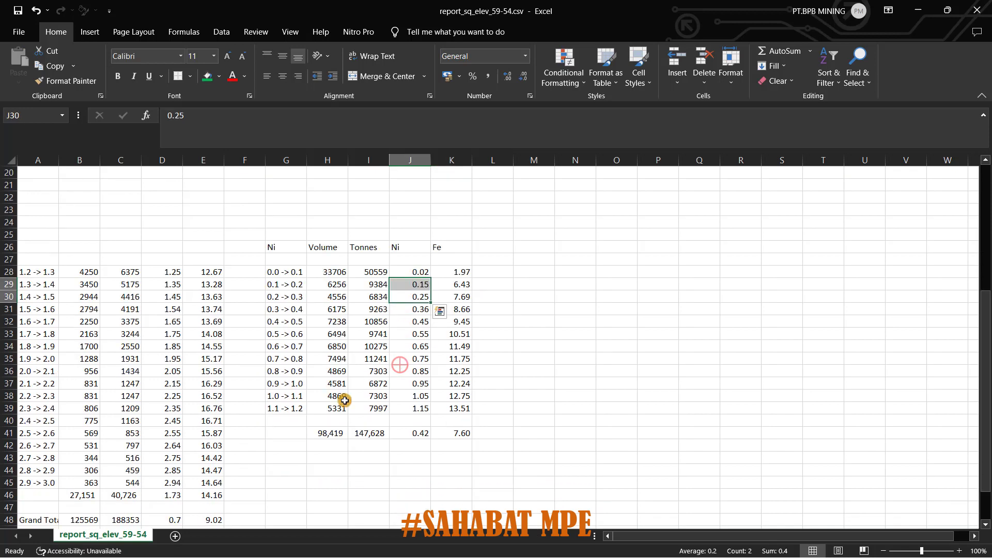
# Compare the low-grade totals in H41:K41 with the high-grade totals in row 46 and the Grand Total row, and switch back to Surpac
pyautogui.click(337, 433)
pyautogui.scroll(-1, 337, 331)
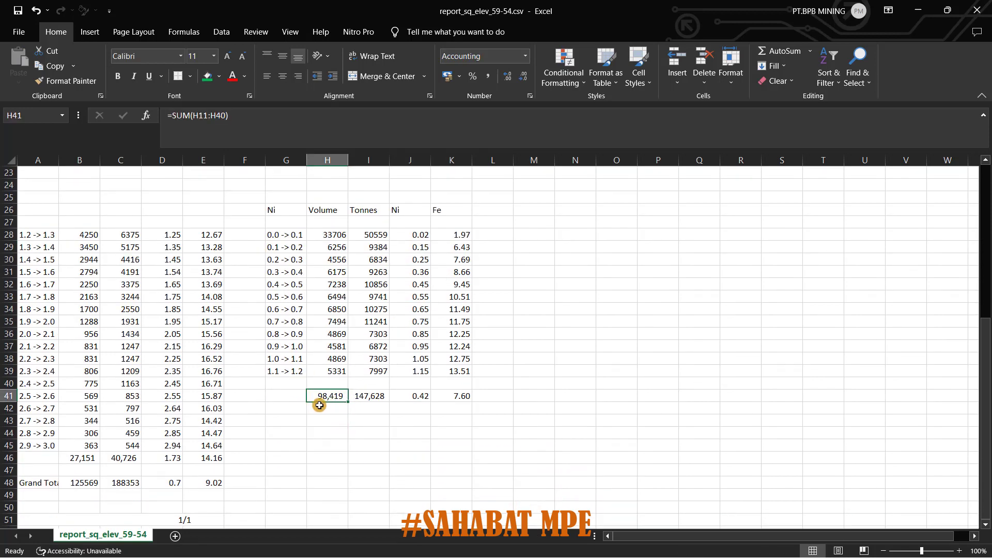
pyautogui.scroll(-1, 369, 360)
pyautogui.click(369, 360)
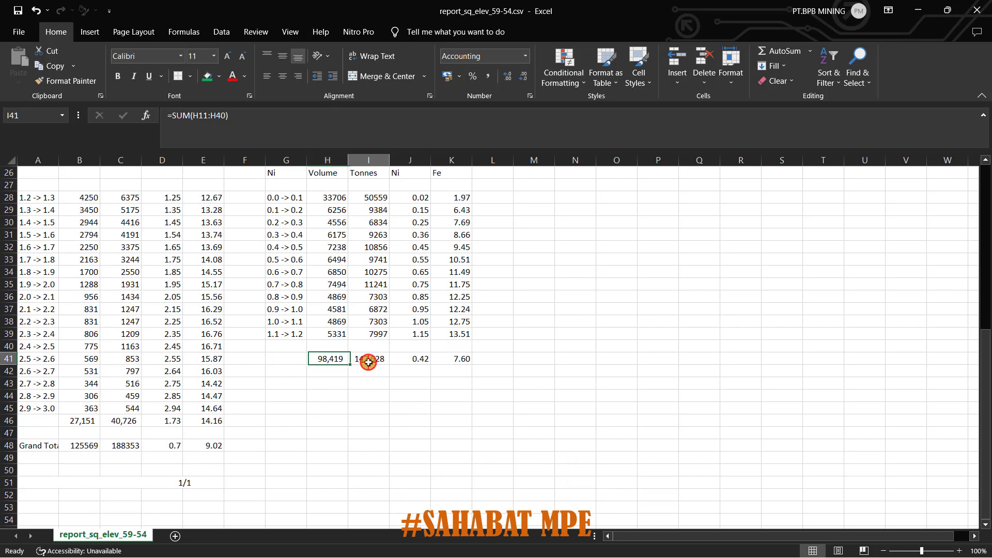
pyautogui.scroll(-1, 381, 307)
pyautogui.click(380, 396)
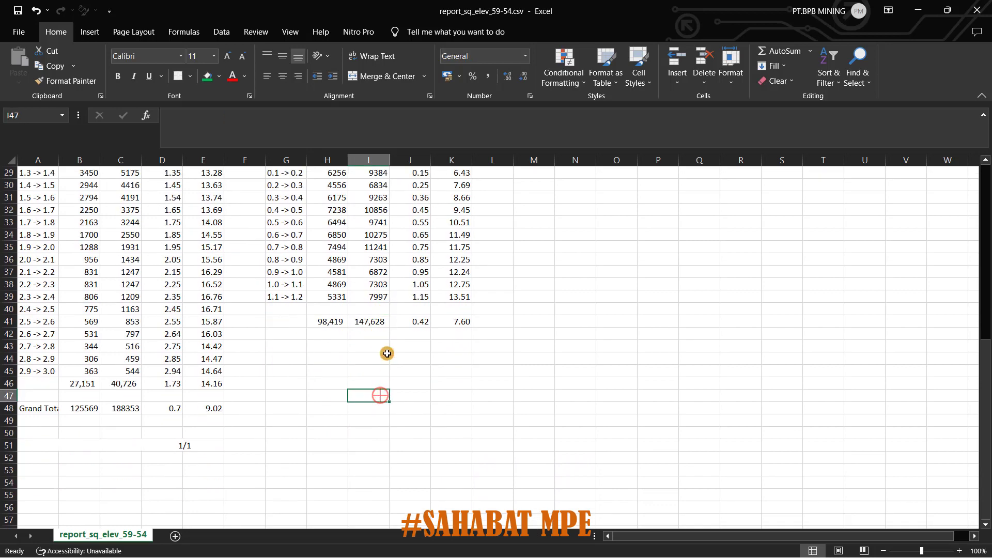
pyautogui.scroll(2, 387, 353)
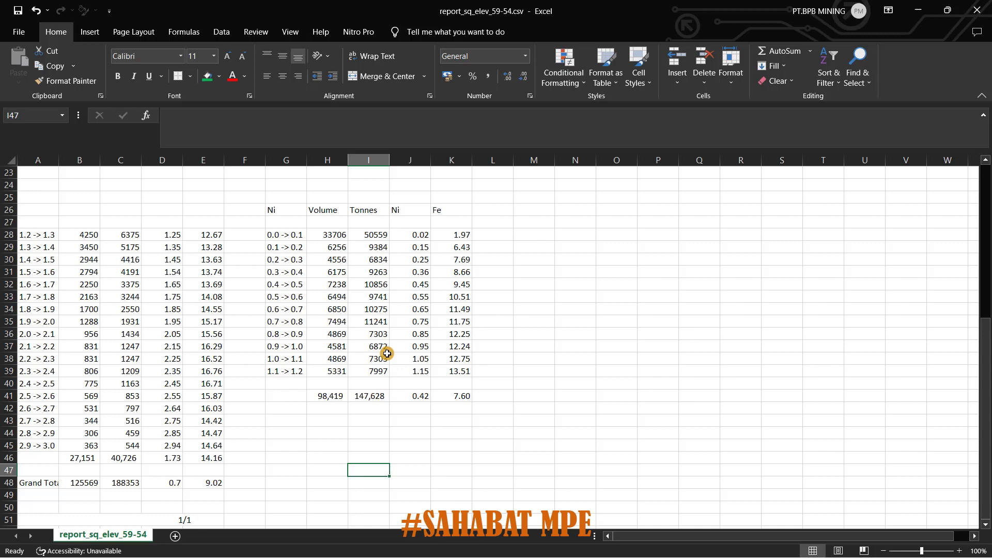
pyautogui.scroll(-2, 386, 353)
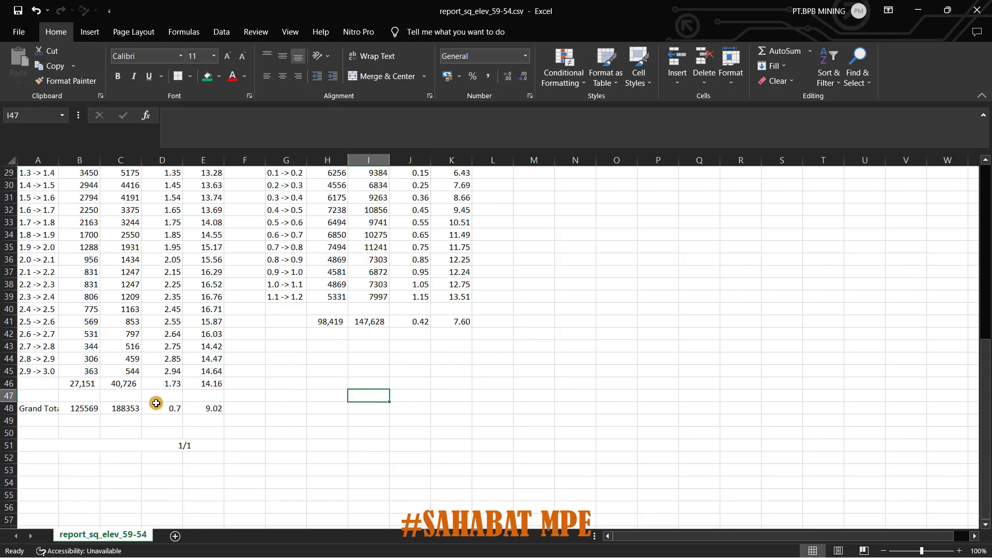
pyautogui.scroll(1, 155, 401)
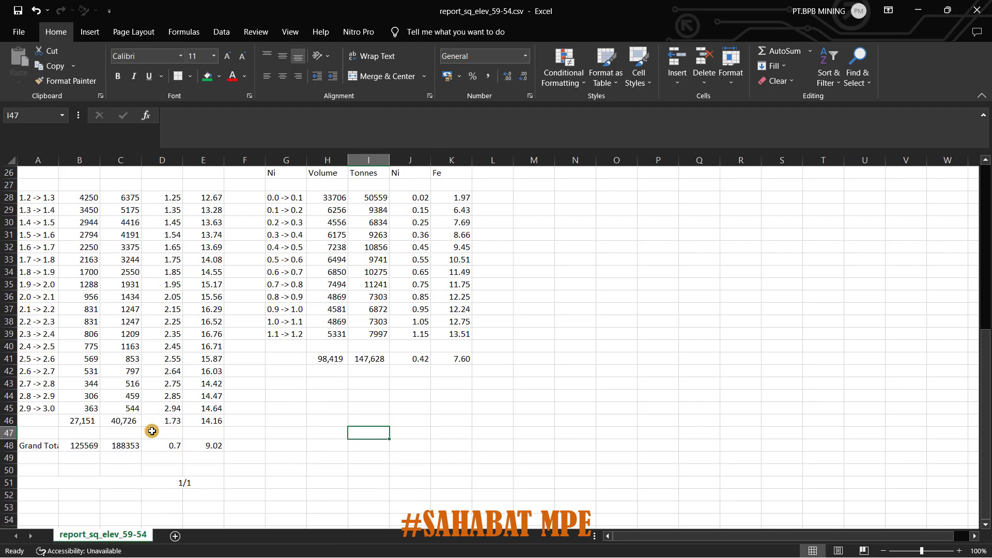
pyautogui.scroll(1, 152, 431)
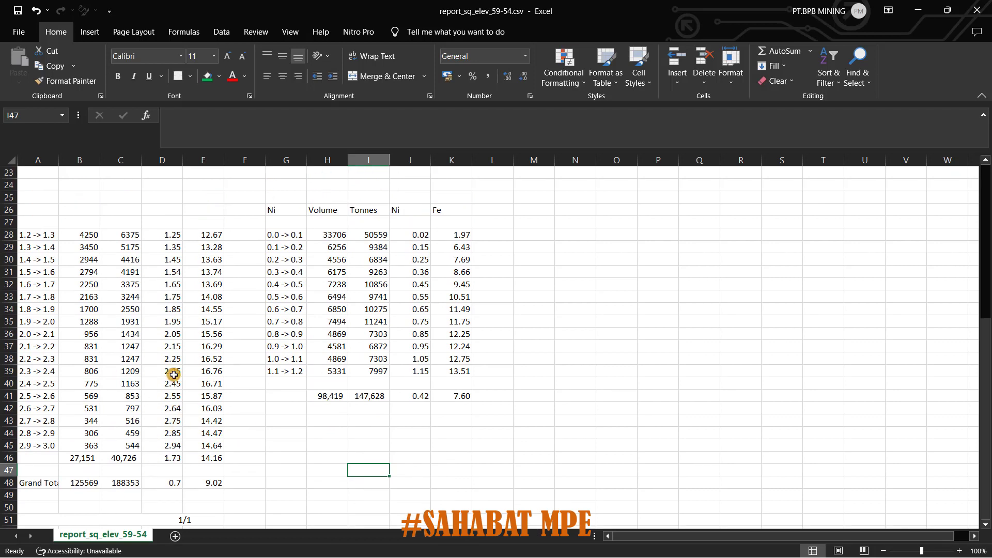
pyautogui.scroll(-1, 197, 377)
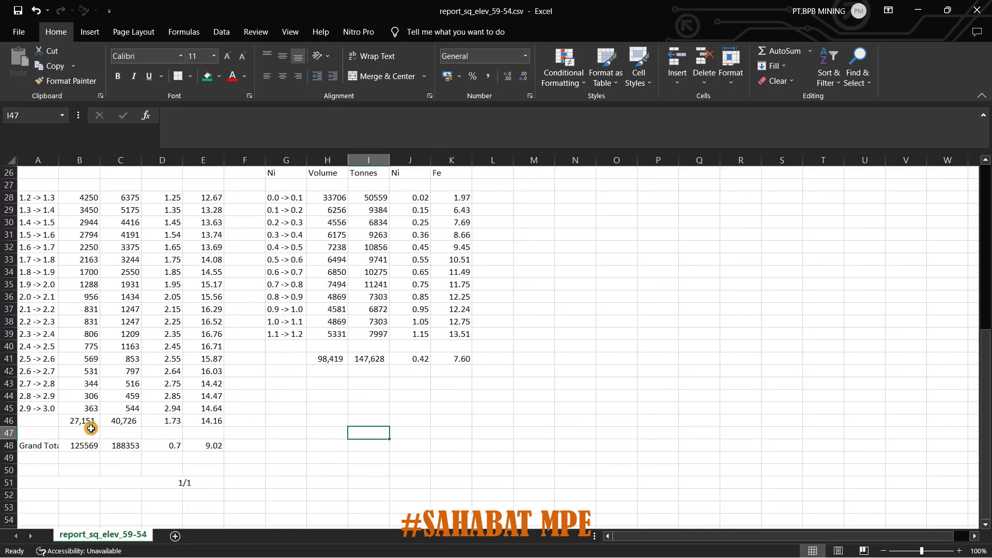
pyautogui.click(129, 420)
pyautogui.scroll(1, 160, 458)
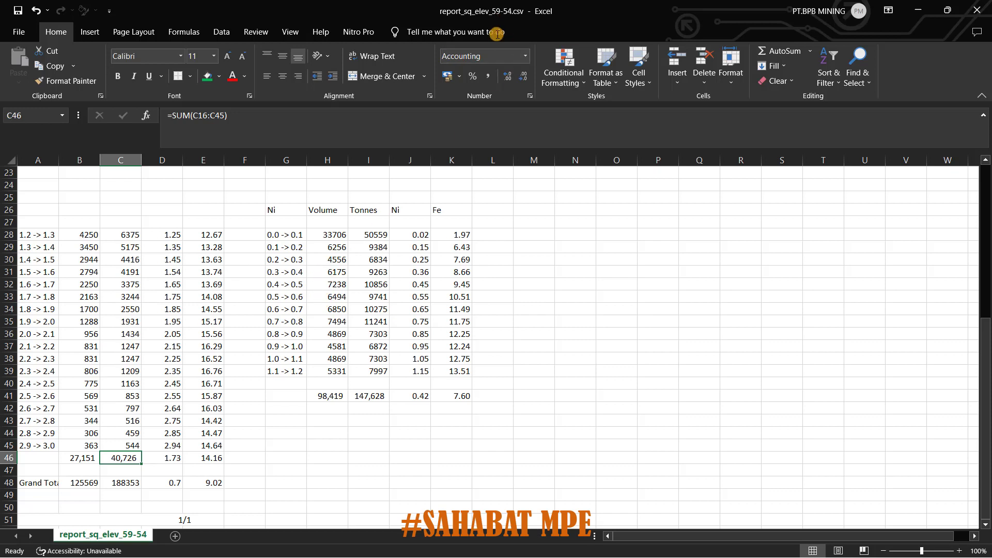
pyautogui.scroll(-1, 130, 373)
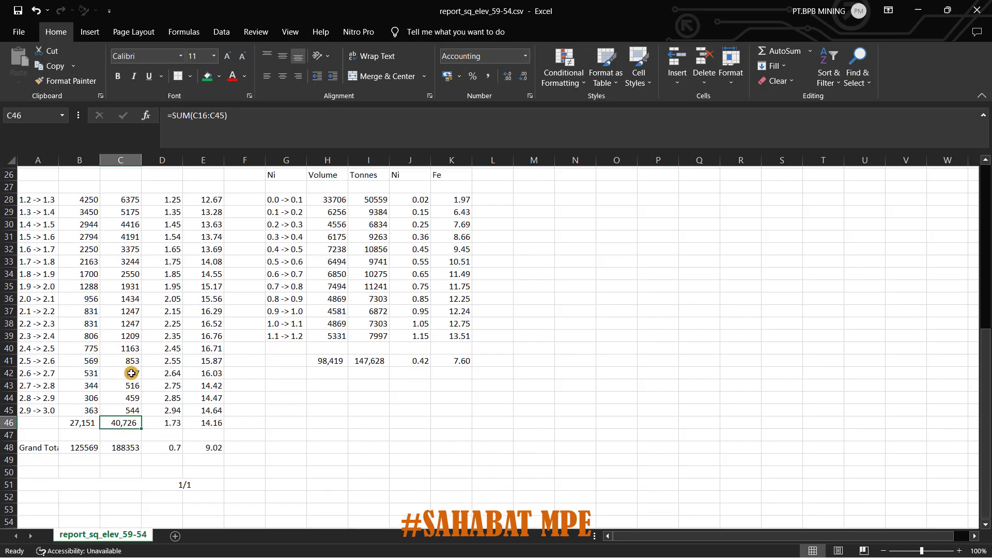
pyautogui.scroll(1, 130, 373)
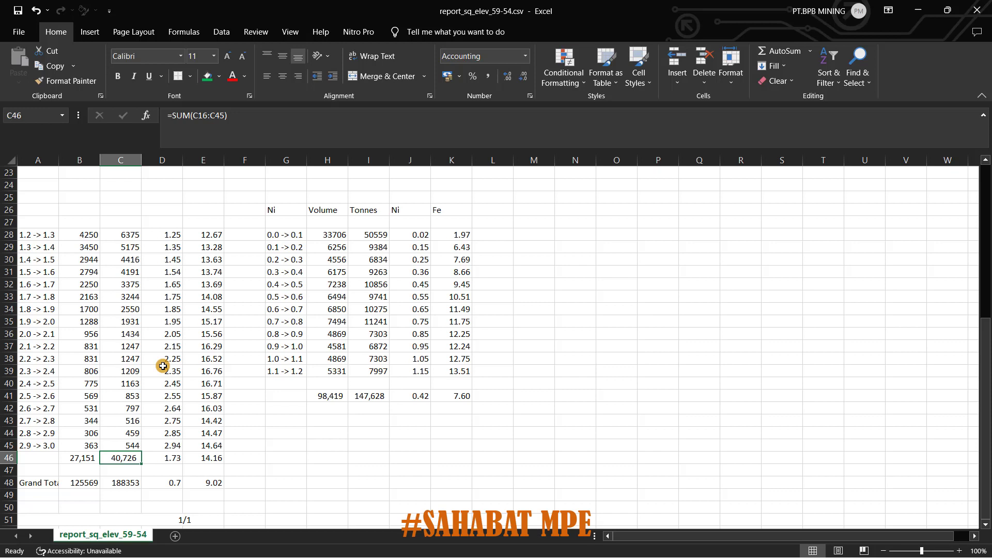
pyautogui.scroll(-1, 170, 330)
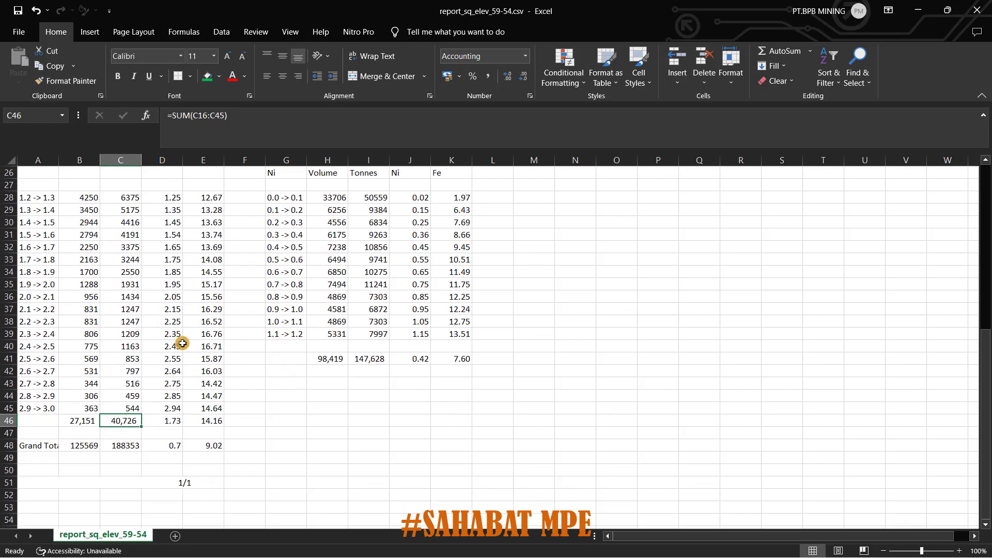
pyautogui.scroll(1, 183, 343)
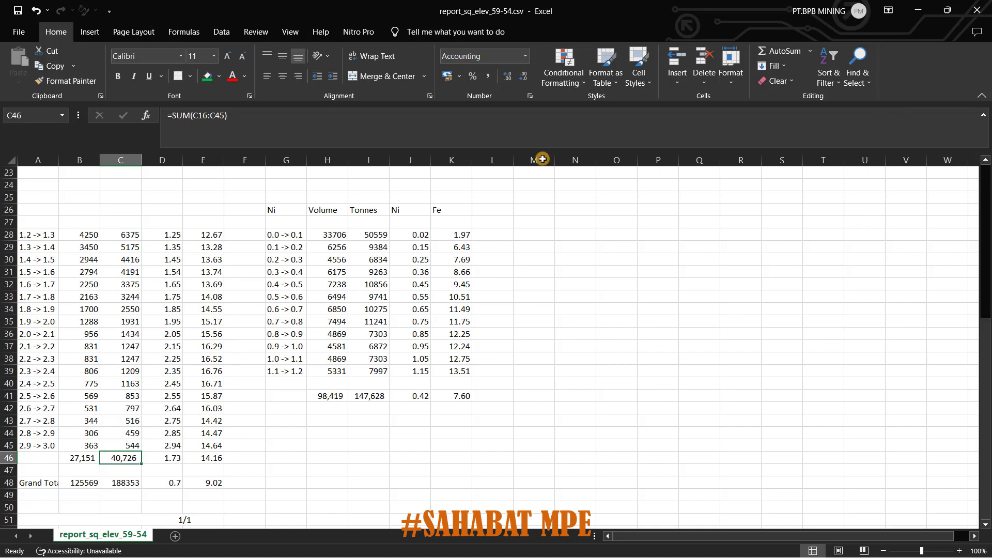
pyautogui.click(927, 12)
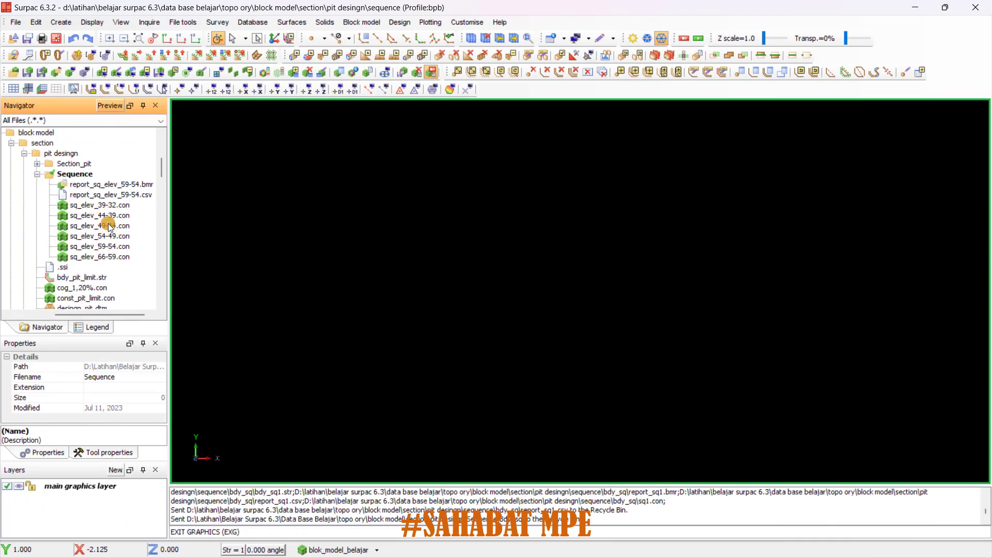
pyautogui.click(361, 22)
pyautogui.moveTo(380, 124)
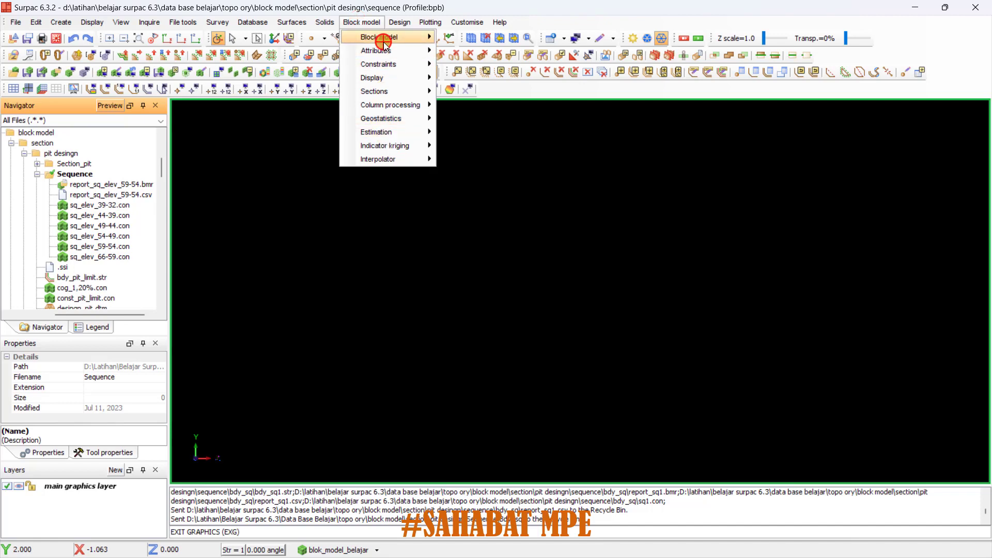
pyautogui.moveTo(379, 37)
pyautogui.click(468, 231)
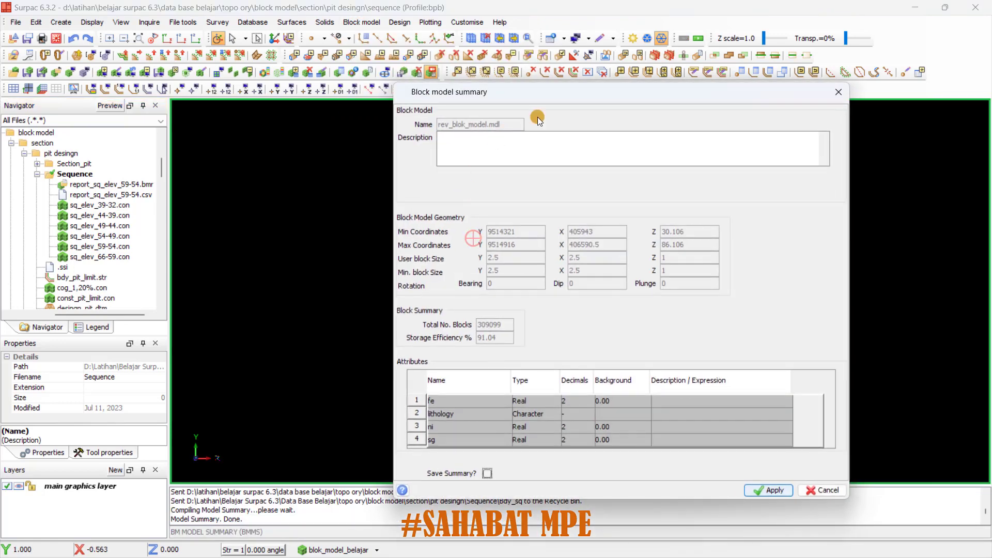
pyautogui.click(835, 91)
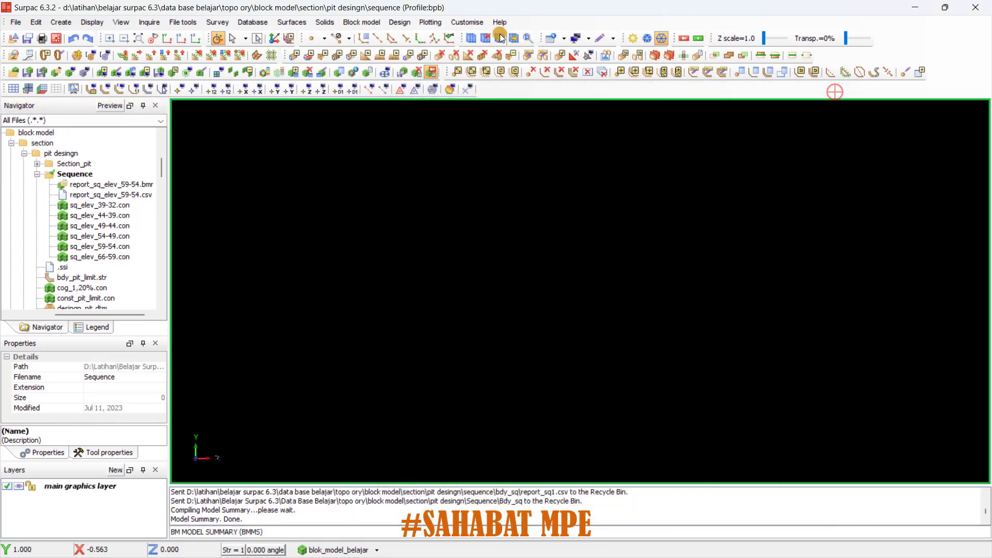
pyautogui.click(361, 21)
pyautogui.moveTo(387, 135)
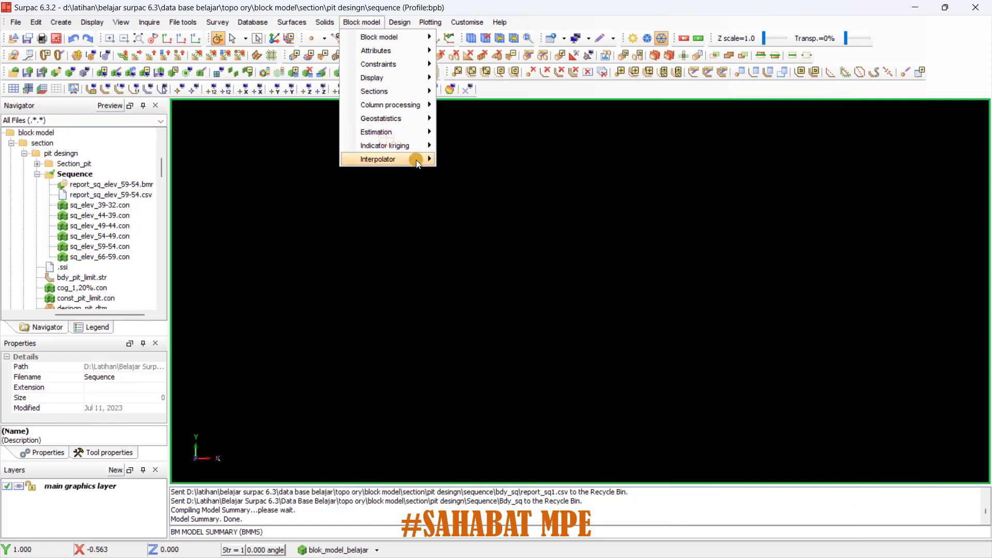
pyautogui.click(392, 26)
# Start a block model report and name its format file report_sq_elev_54-49
pyautogui.click(372, 21)
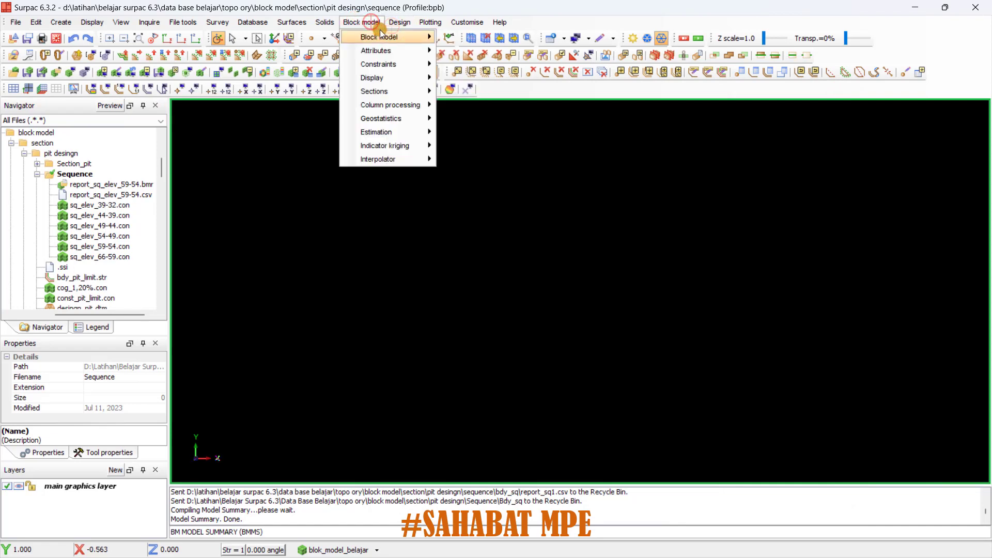
pyautogui.moveTo(380, 37)
pyautogui.click(473, 250)
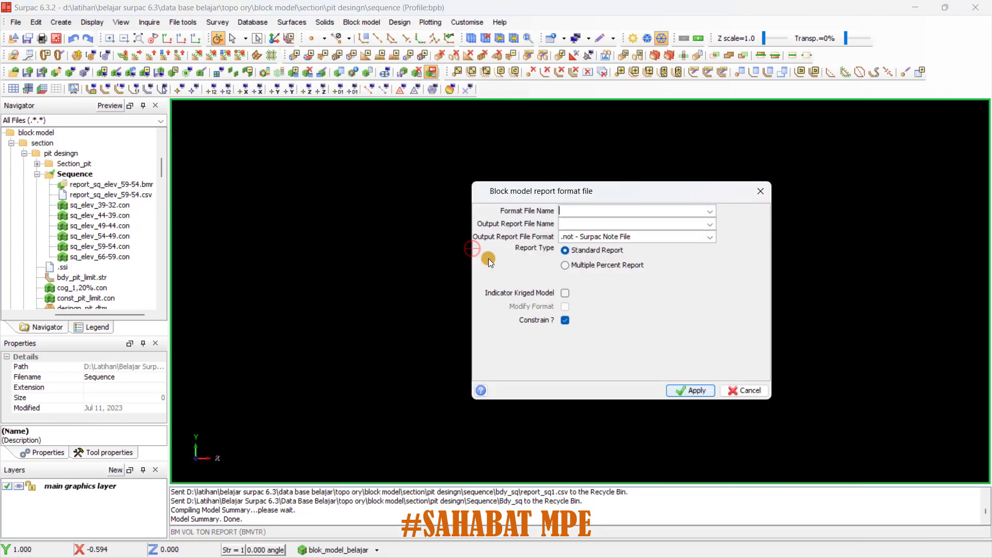
pyautogui.rightClick(581, 211)
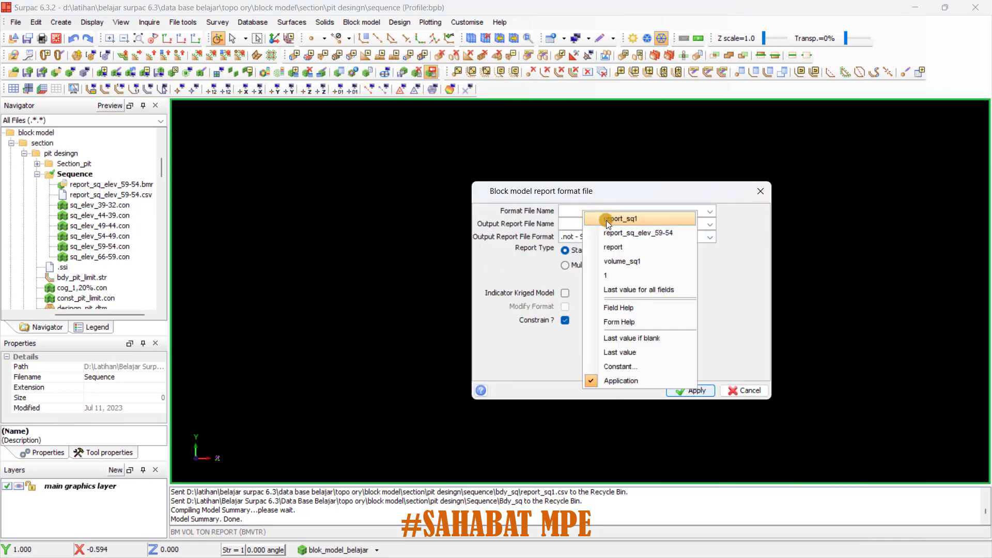
pyautogui.click(625, 233)
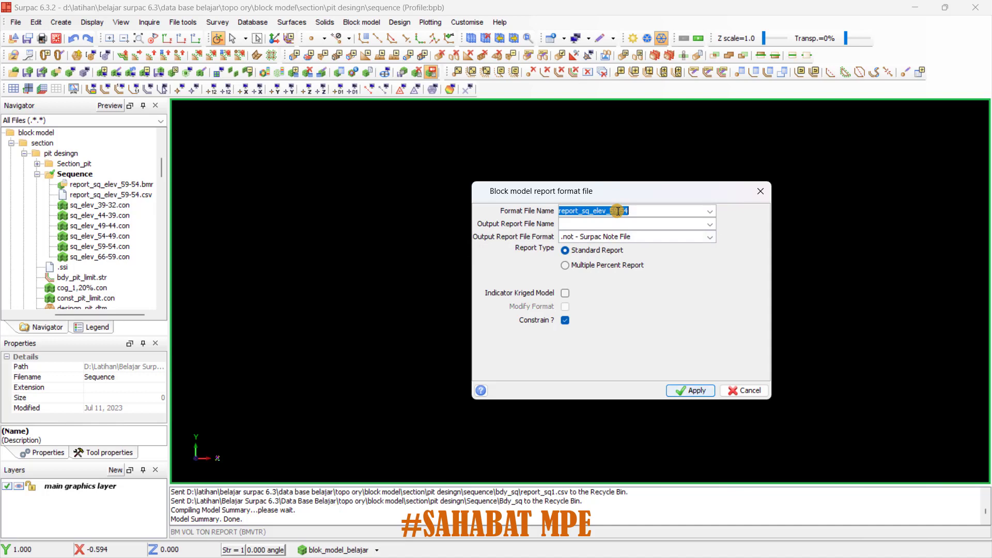
pyautogui.click(617, 211)
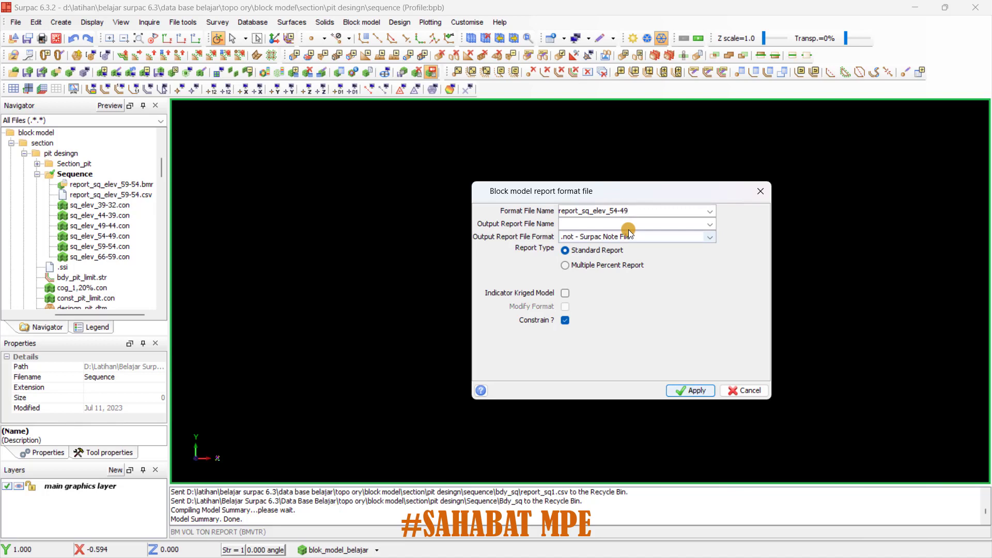
# Reuse report_sq_elev_54-49 as the output report name, choose the .csv spreadsheet format and apply the settings
pyautogui.hotkey('ctrl', 'a')
pyautogui.hotkey('ctrl', 'c')
pyautogui.click(633, 222)
pyautogui.hotkey('ctrl', 'v')
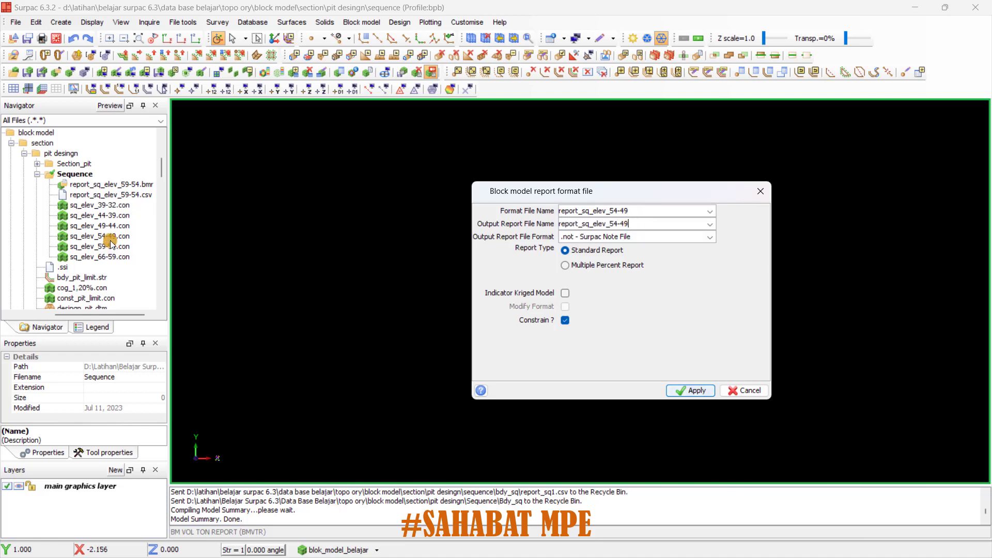
pyautogui.click(619, 236)
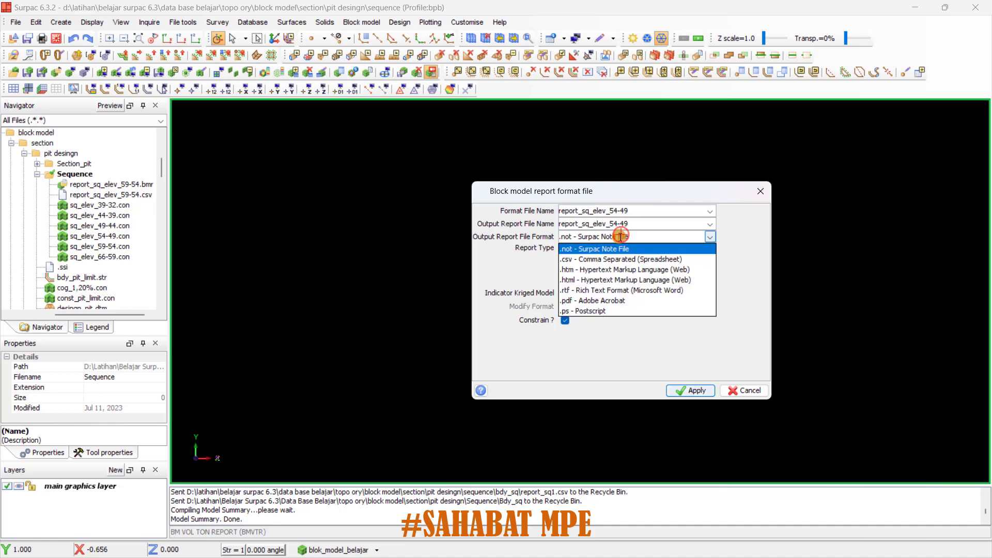
pyautogui.click(611, 258)
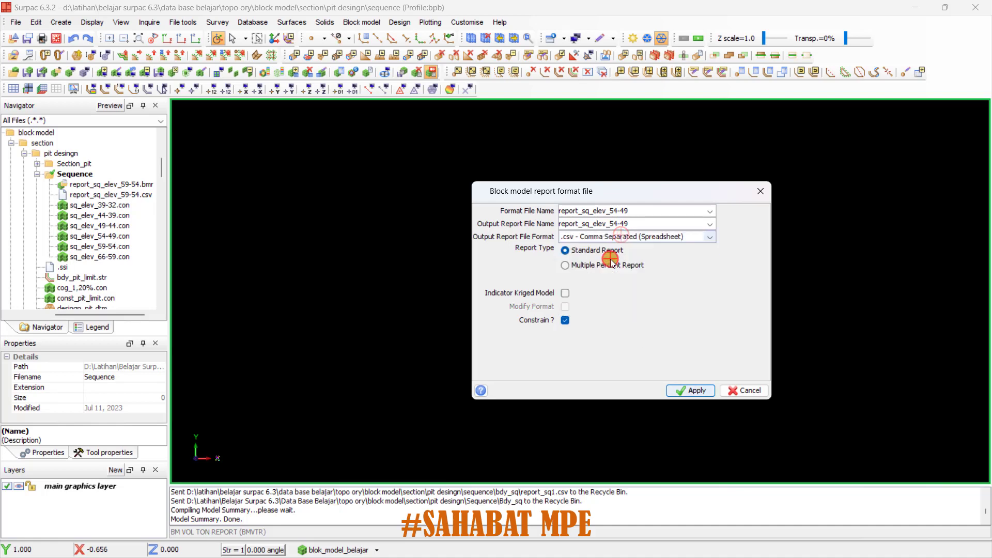
pyautogui.click(696, 391)
# Add ni and fe as the report attributes of the block model report
pyautogui.click(450, 207)
pyautogui.rightClick(466, 215)
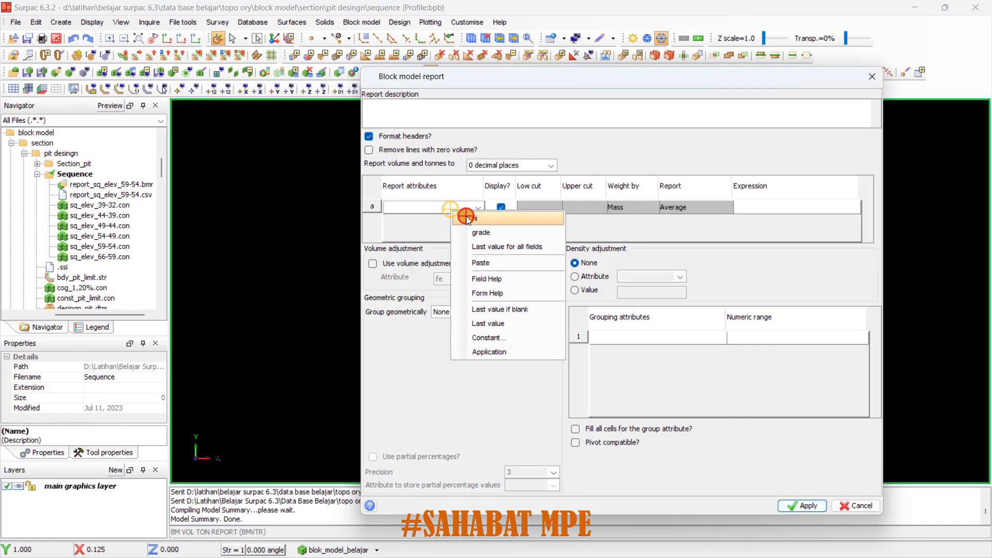
pyautogui.click(465, 217)
pyautogui.click(467, 221)
pyautogui.rightClick(465, 222)
pyautogui.click(463, 232)
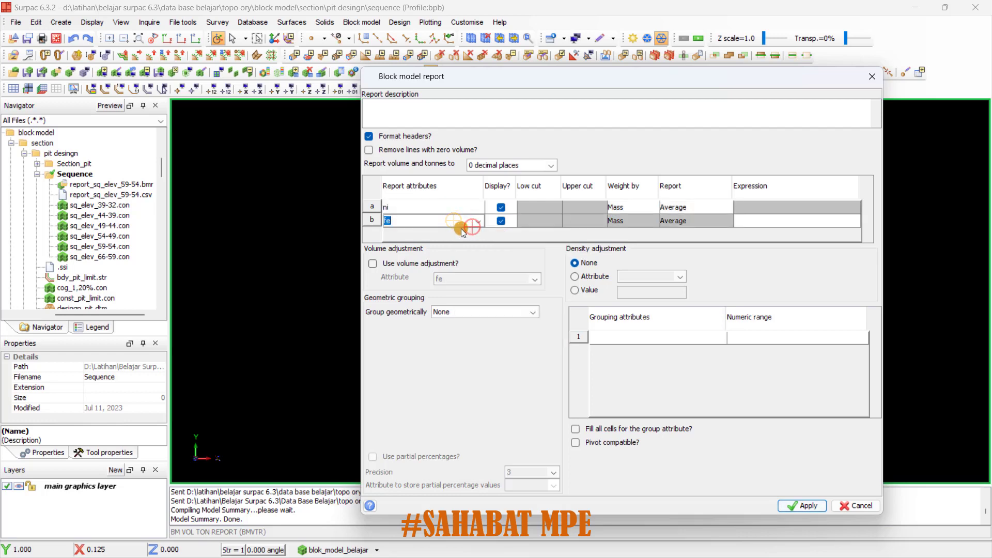
# Set the density adjustment to use the sg attribute
pyautogui.click(592, 276)
pyautogui.click(658, 277)
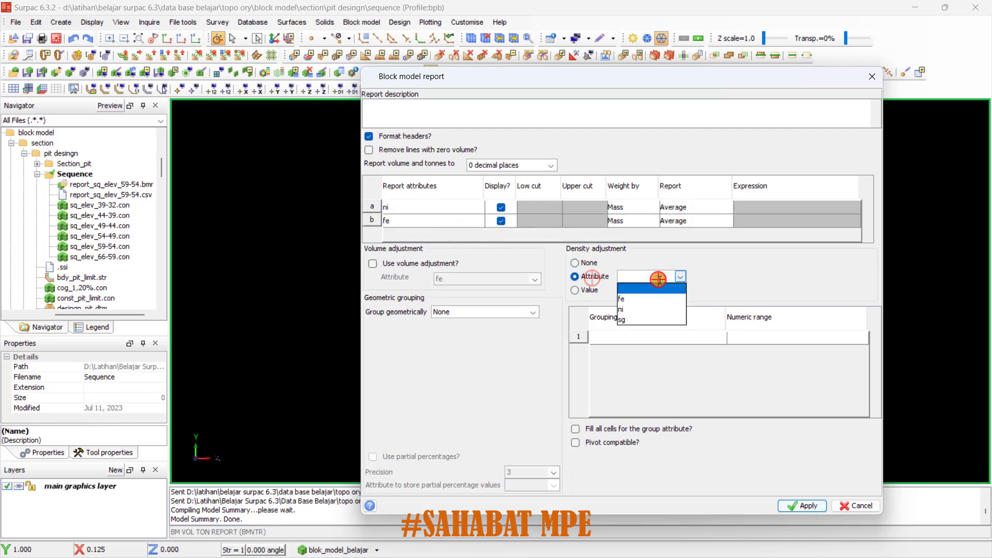
pyautogui.click(642, 319)
# Group the report by ni with the numeric range 0,3,0.1 and apply the report settings
pyautogui.click(625, 337)
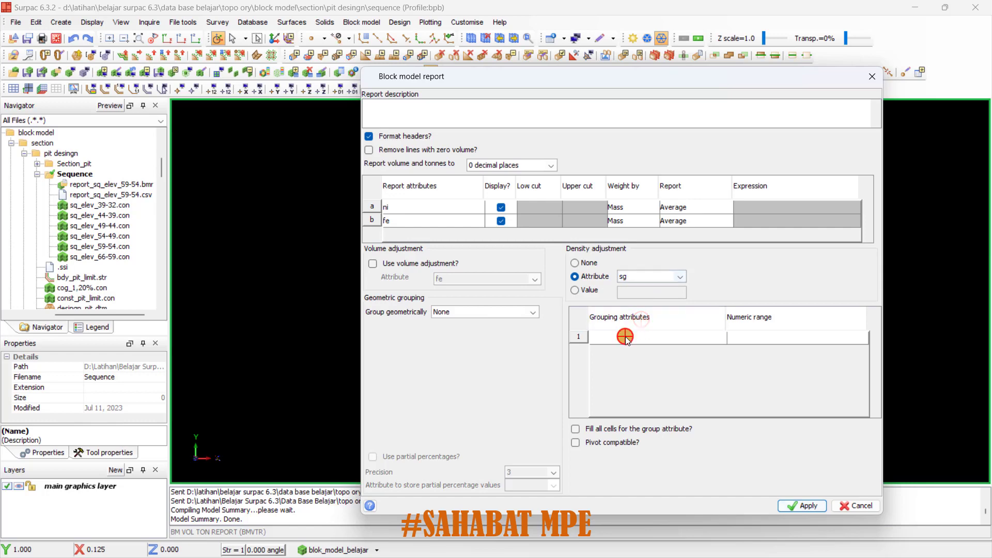
pyautogui.click(618, 387)
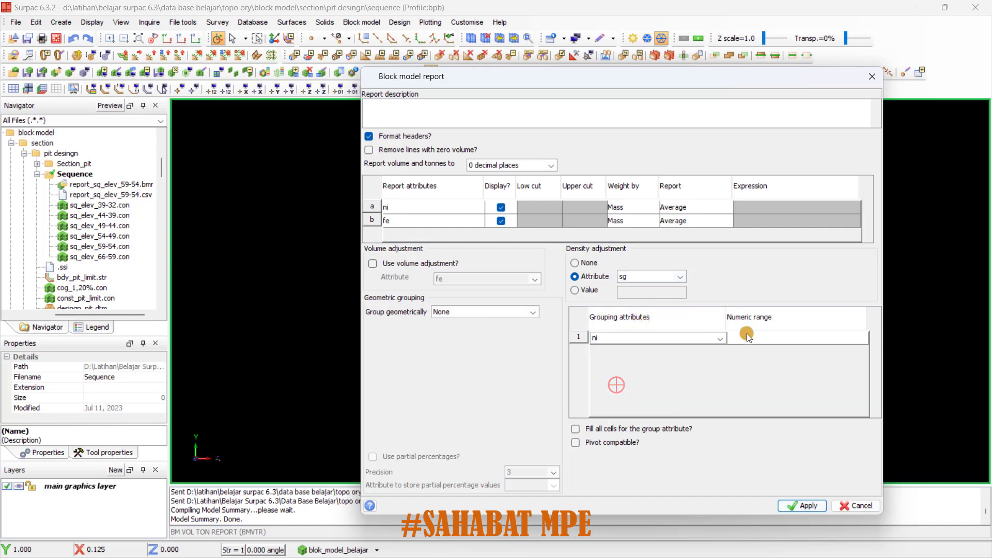
pyautogui.rightClick(747, 336)
pyautogui.click(756, 339)
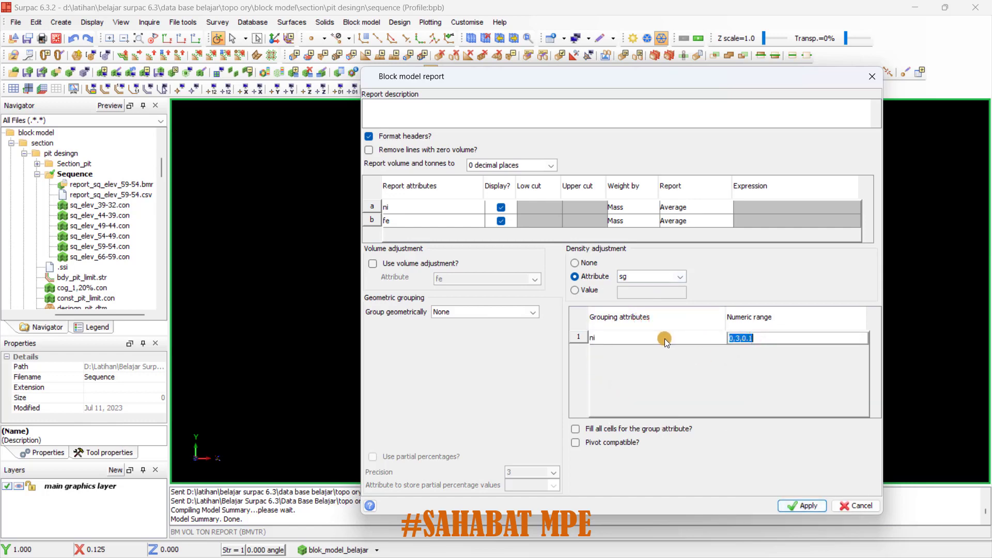
pyautogui.click(804, 505)
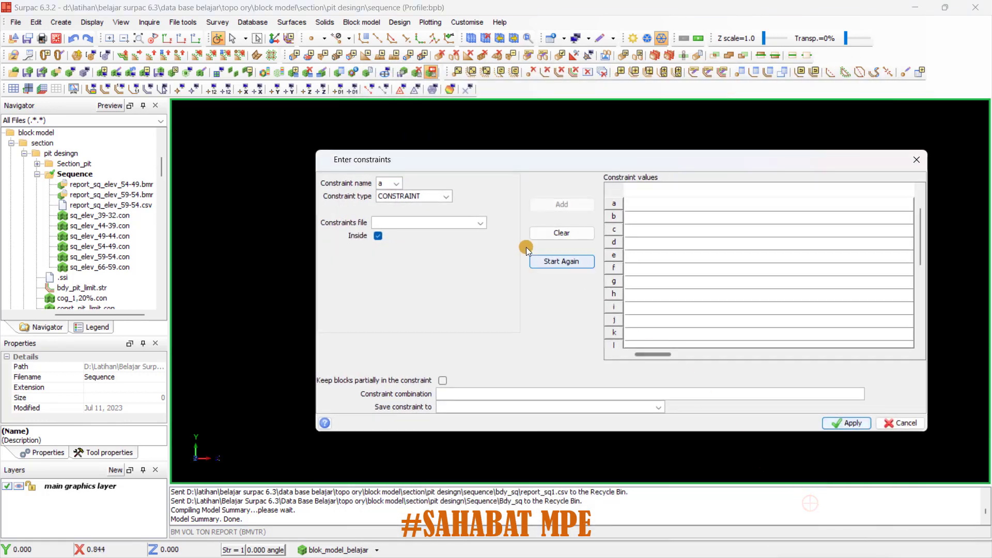
# Add sq_elev_54-49.con as an inside constraint and apply it to generate the block model report
pyautogui.click(481, 226)
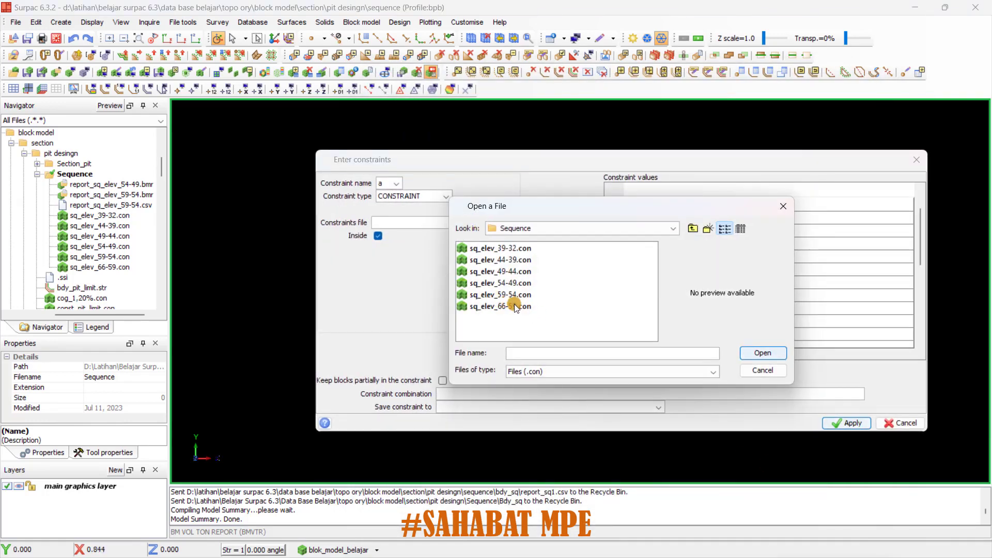
pyautogui.click(514, 284)
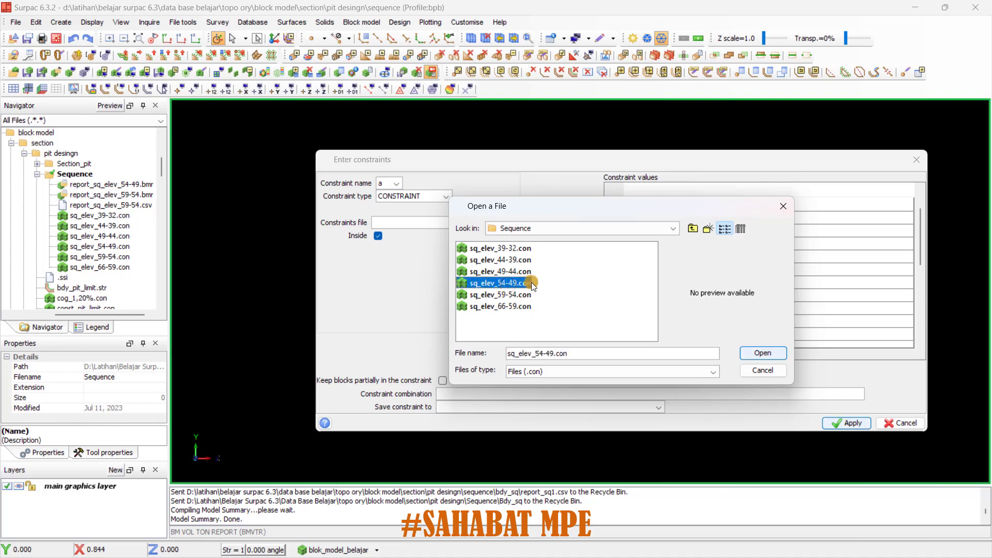
pyautogui.click(762, 354)
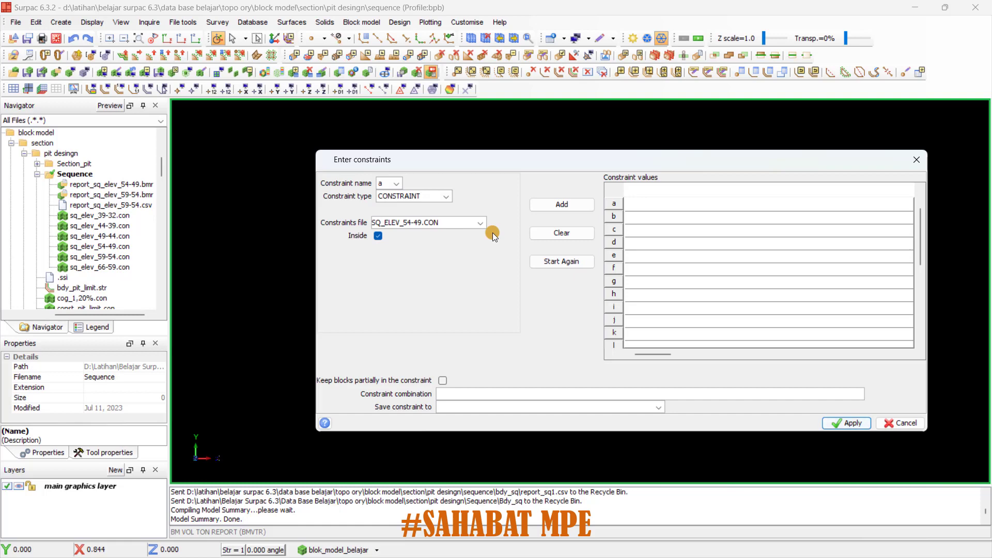
pyautogui.click(578, 206)
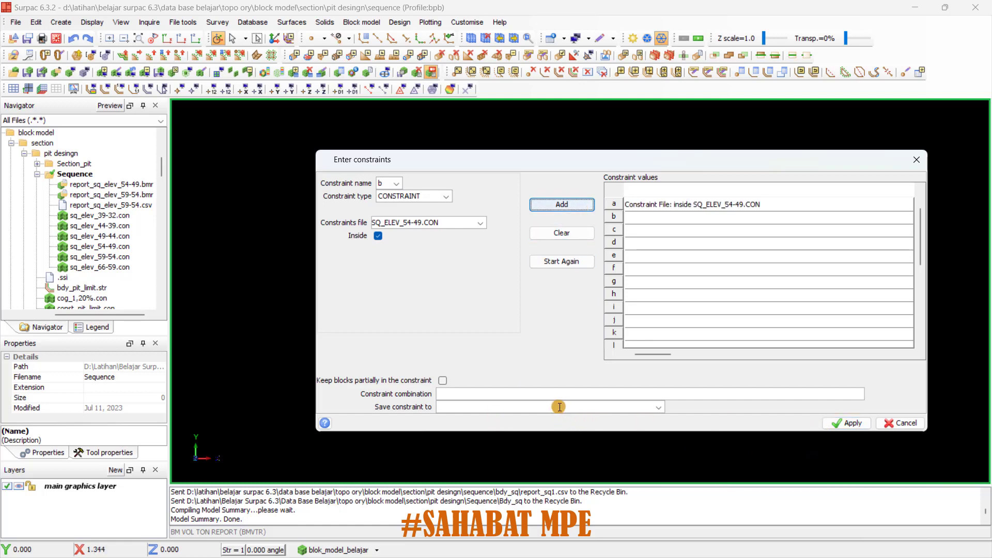
pyautogui.click(847, 423)
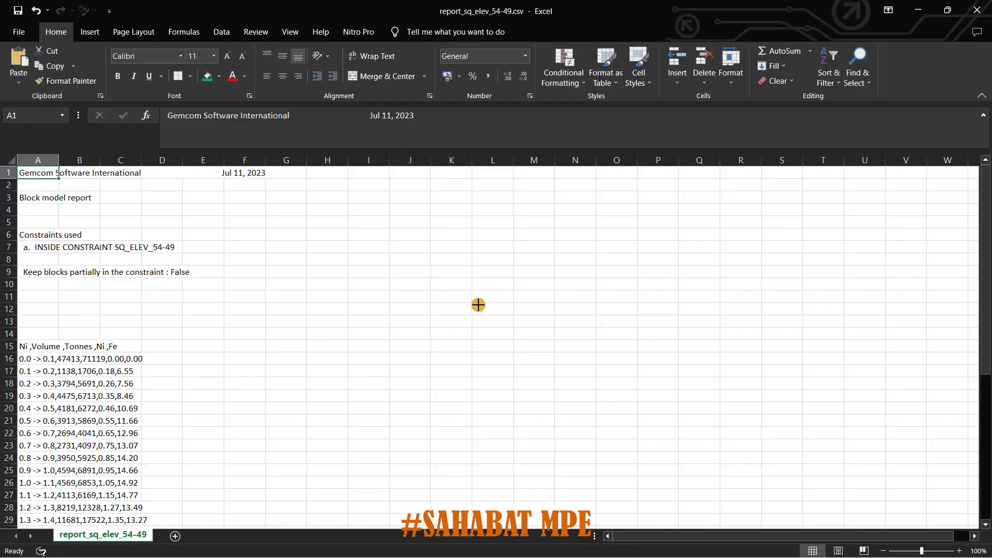
# In Excel, split column A of the report_sq_elev_54-49.csv report into separate columns as comma-delimited text
pyautogui.click(41, 160)
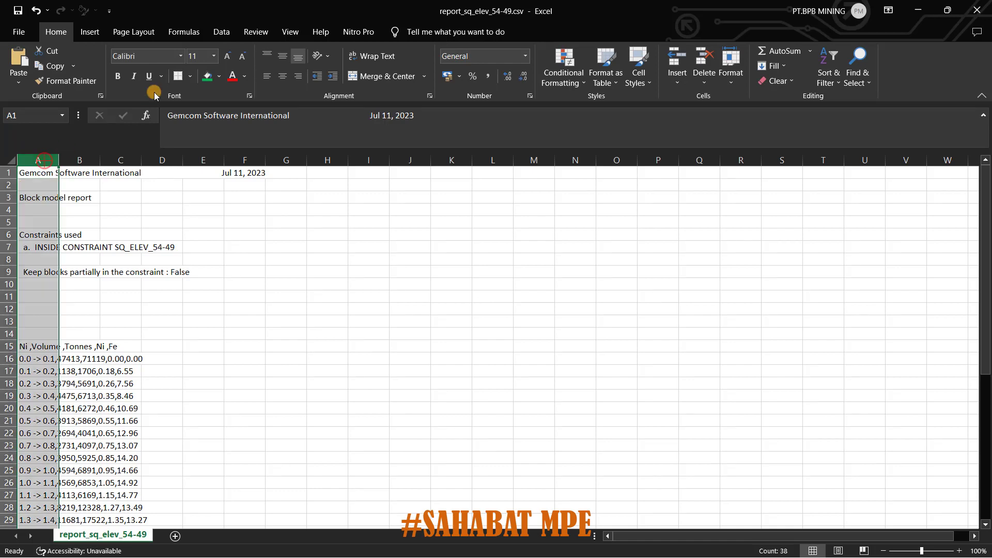
pyautogui.click(221, 32)
pyautogui.click(502, 70)
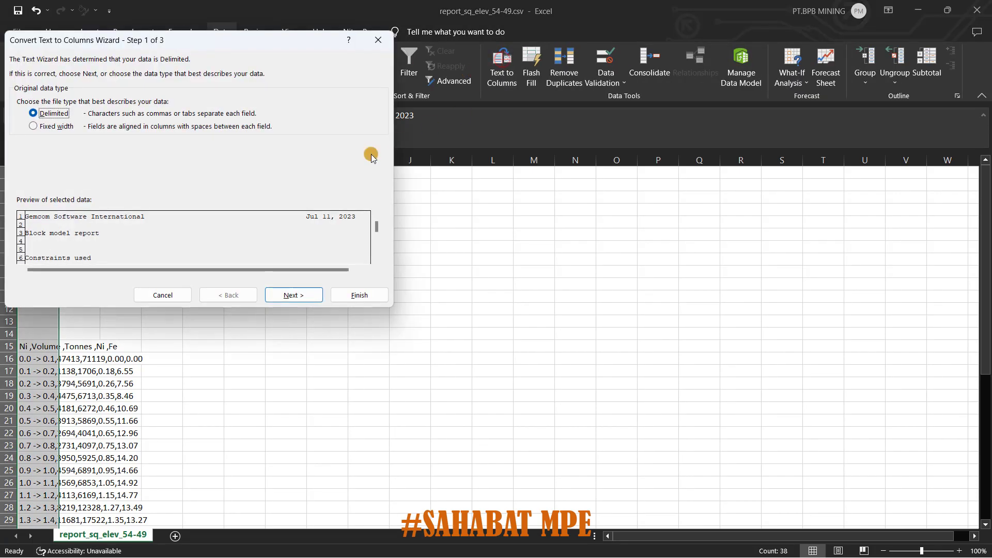
pyautogui.click(294, 295)
pyautogui.click(293, 294)
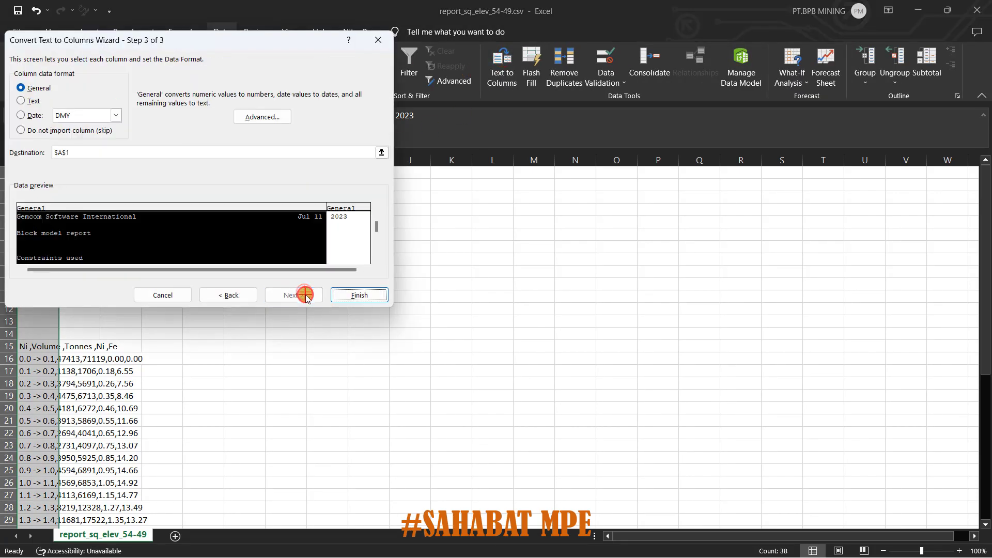
pyautogui.click(348, 292)
# Insert a blank row above the Grand Total row
pyautogui.scroll(-9, 116, 362)
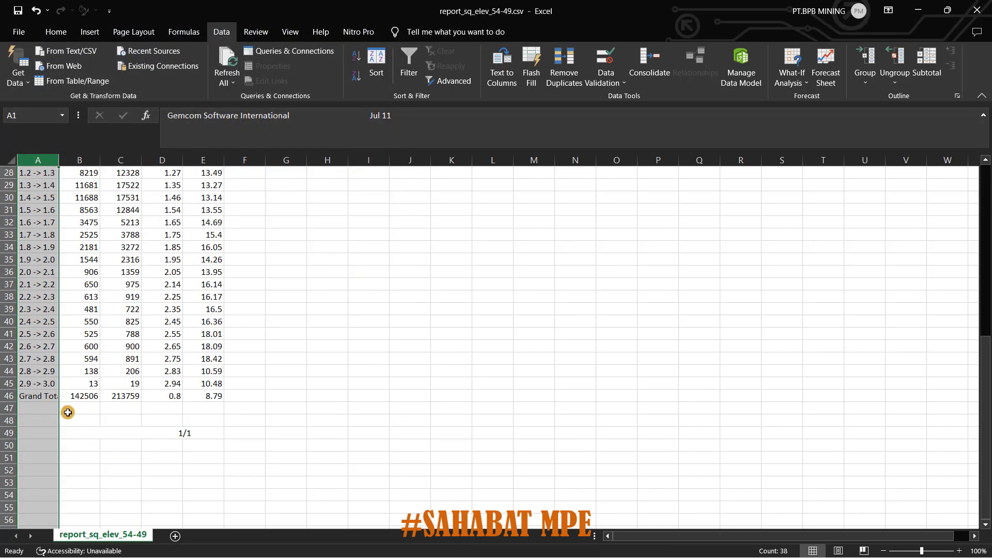
pyautogui.click(11, 396)
pyautogui.rightClick(10, 395)
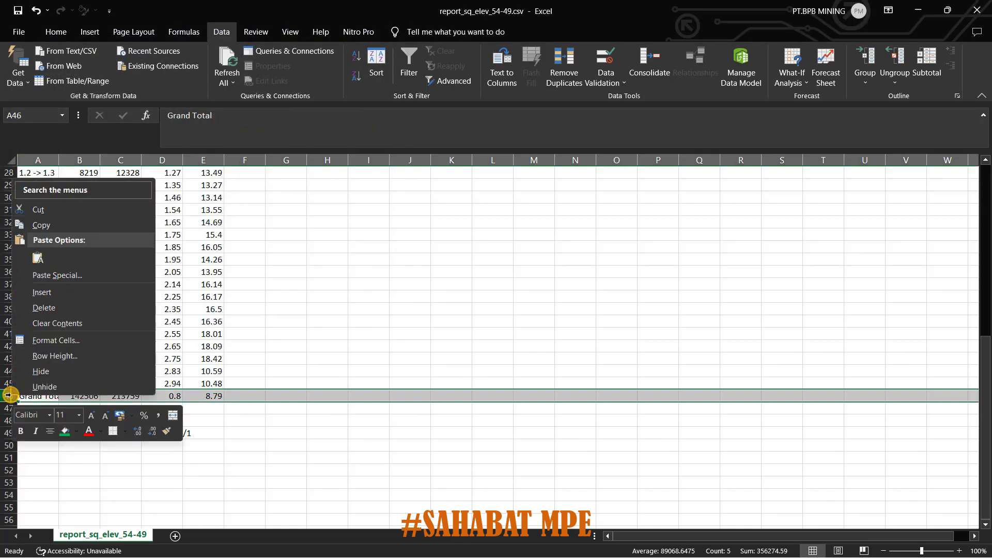
pyautogui.click(37, 295)
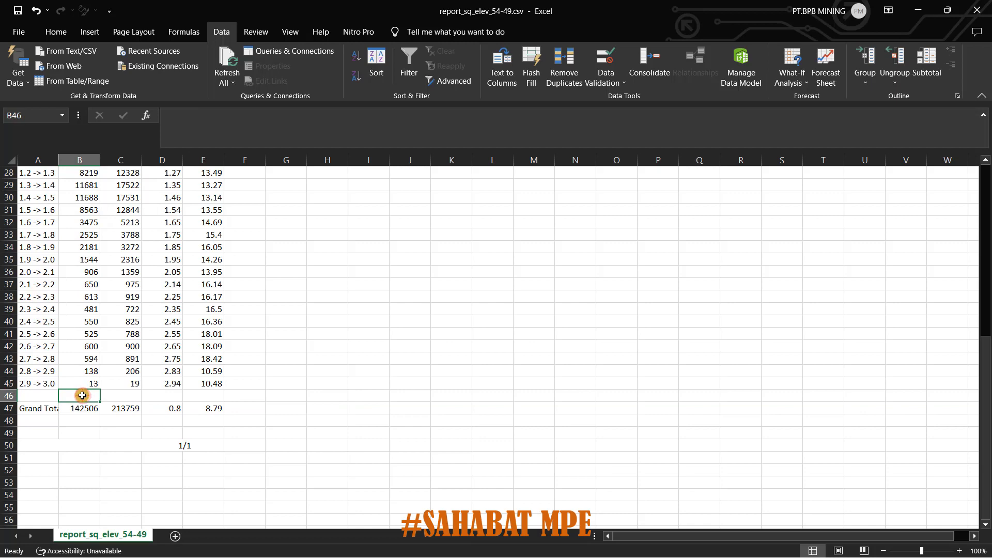
# Total the Volume column in cell B46 with the formula =SUM(B16:B45)
pyautogui.write('=sumn')
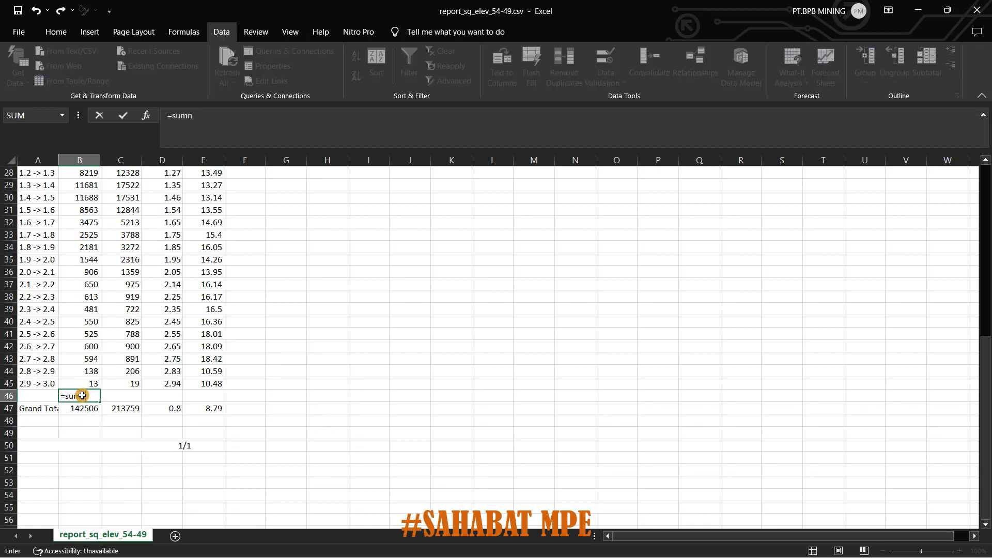
pyautogui.press('BackSpace')
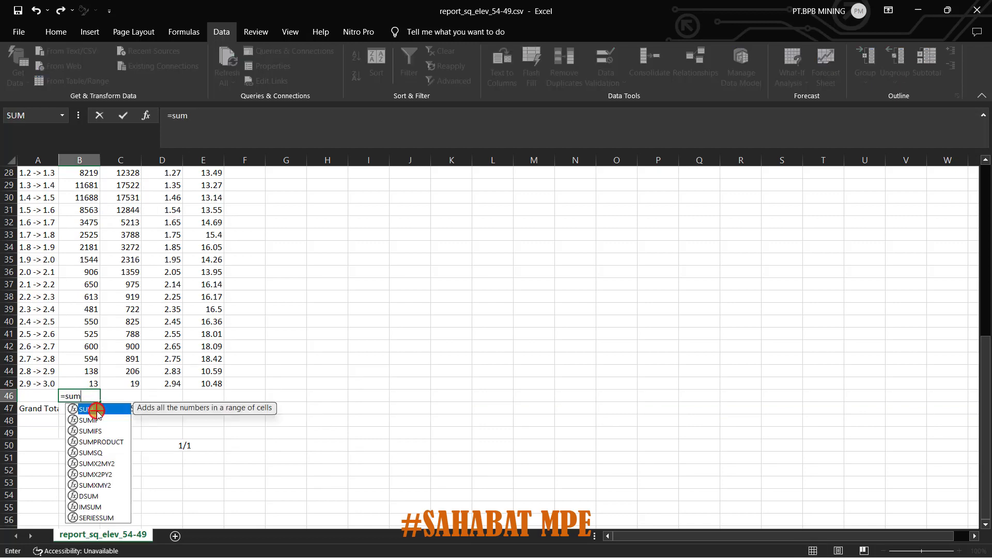
pyautogui.doubleClick(93, 409)
pyautogui.scroll(5, 104, 212)
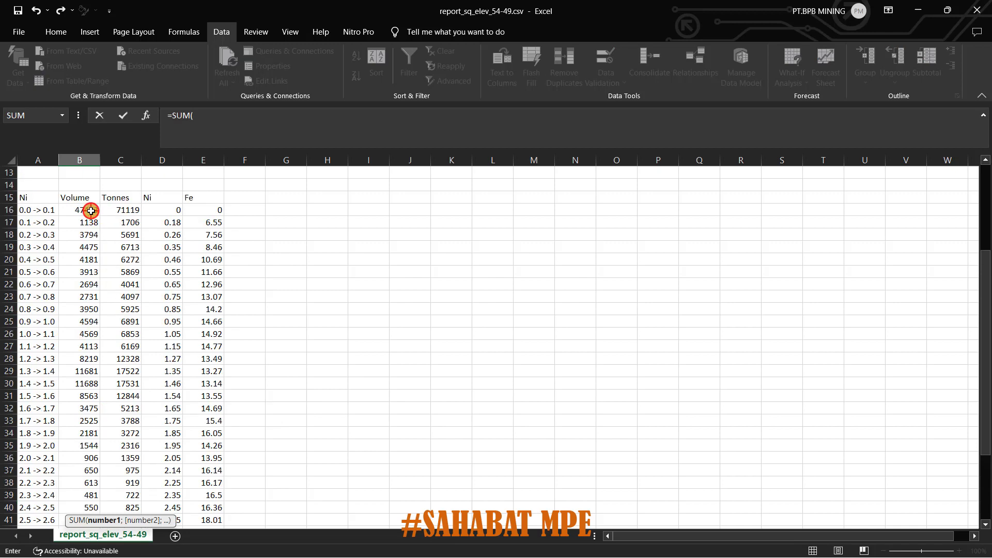
pyautogui.moveTo(91, 211); pyautogui.dragTo(91, 507)
pyautogui.scroll(-2, 96, 482)
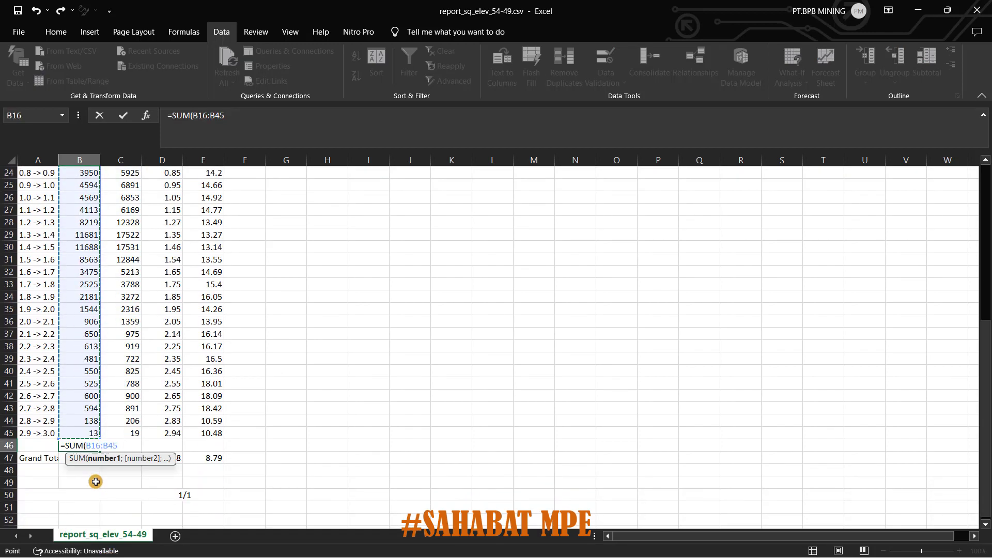
pyautogui.press('Return')
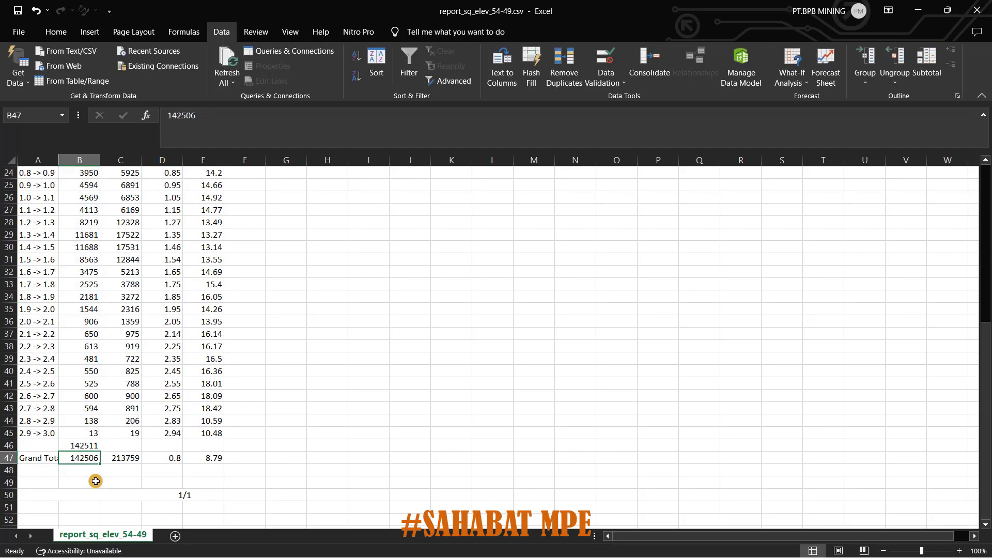
# Copy the volume sum formula from B46 to C46 to total the Tonnes column
pyautogui.click(96, 443)
pyautogui.hotkey('ctrl', 'c')
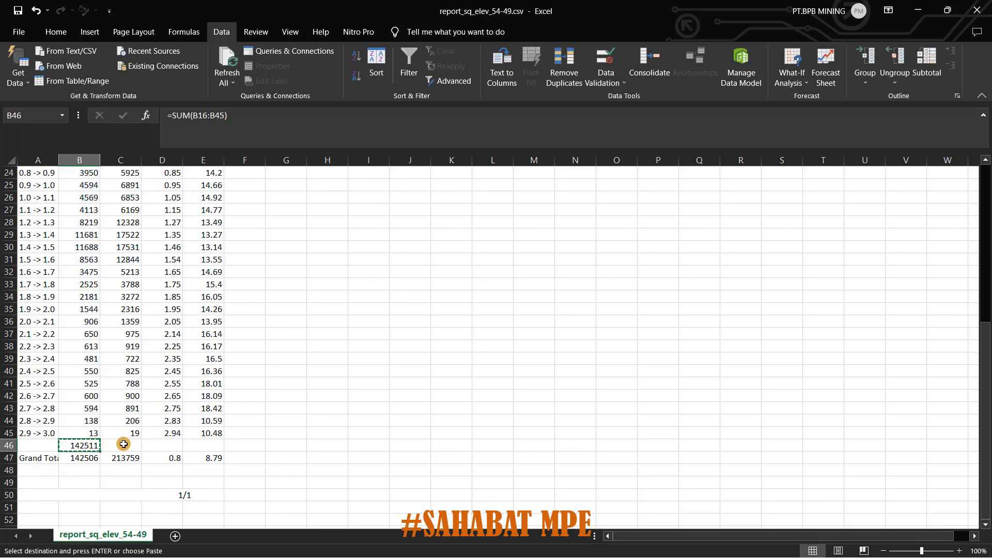
pyautogui.click(126, 445)
pyautogui.hotkey('ctrl', 'v')
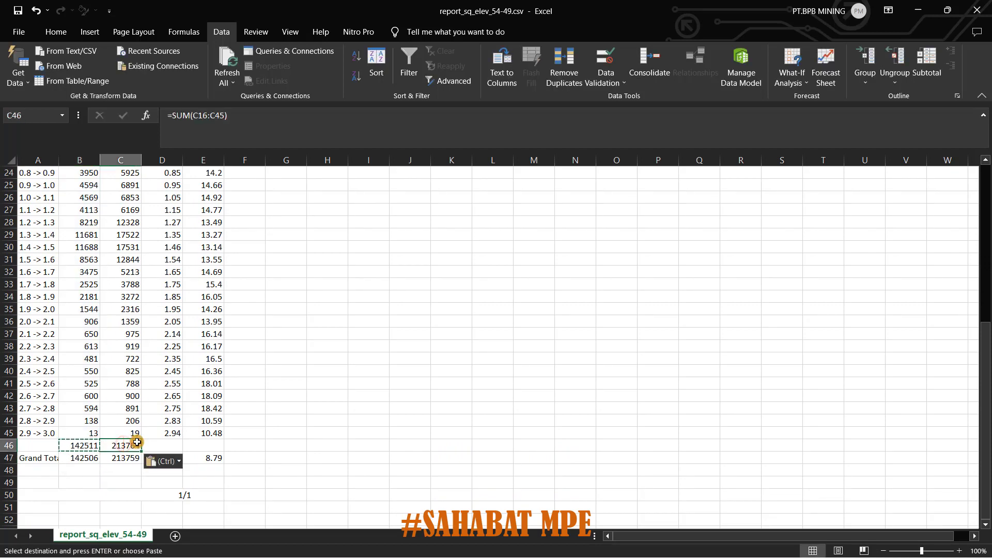
# Calculate the tonnage-weighted Ni grade in D46 with =SUMPRODUCT(D16:D45;C16:C45)/C46
pyautogui.click(169, 443)
pyautogui.write('=su')
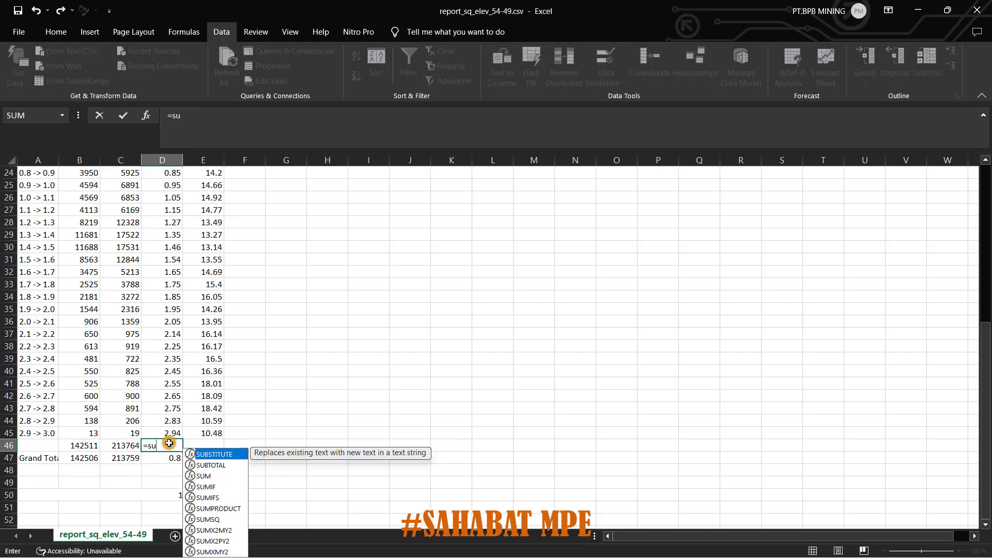
pyautogui.write('m')
pyautogui.doubleClick(236, 473)
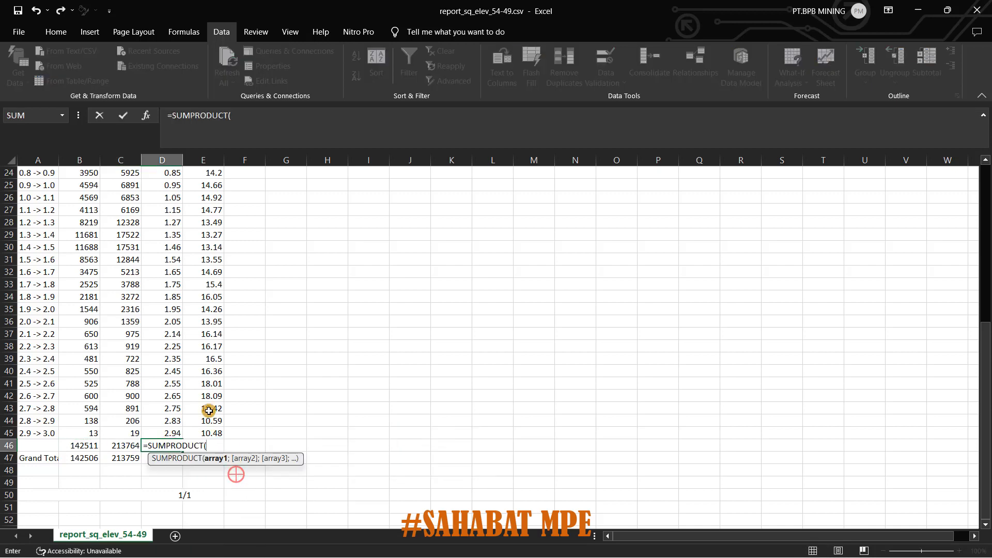
pyautogui.scroll(4, 172, 219)
pyautogui.moveTo(173, 219); pyautogui.dragTo(172, 494)
pyautogui.write(';')
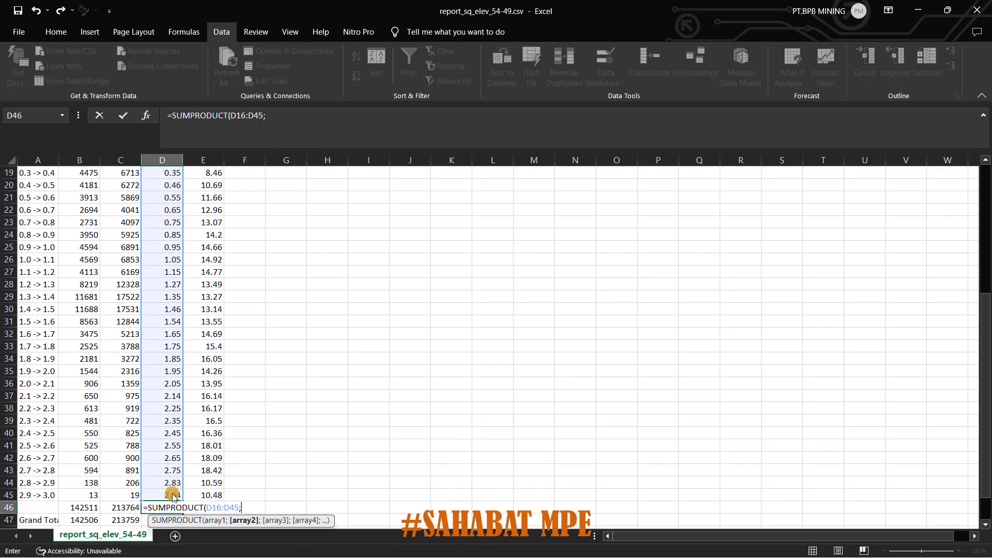
pyautogui.scroll(3, 122, 193)
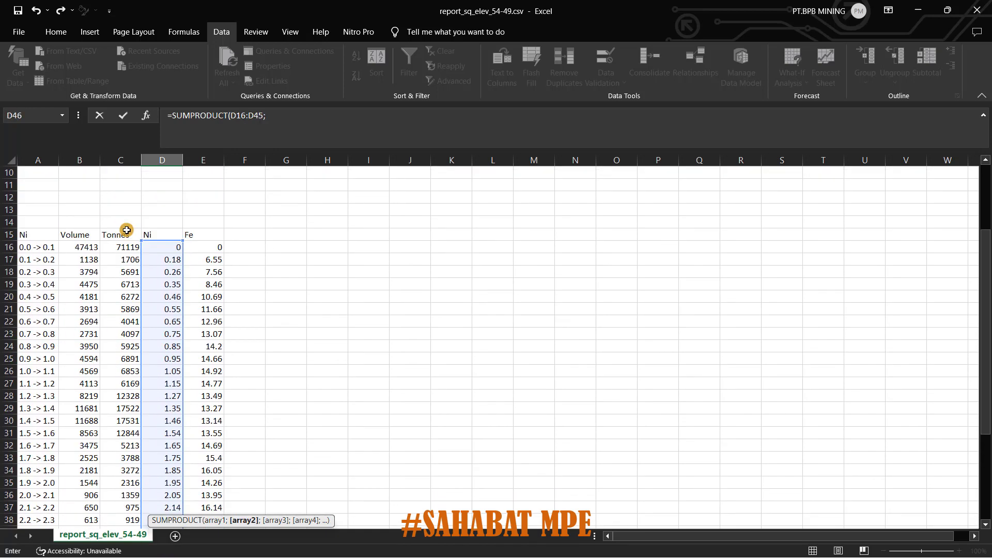
pyautogui.moveTo(127, 247); pyautogui.dragTo(136, 481)
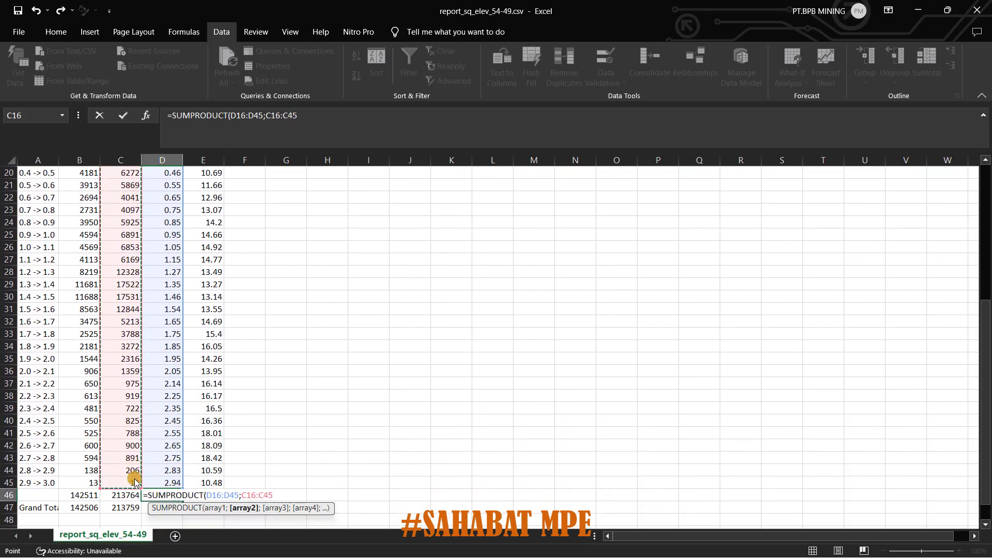
pyautogui.write(')/')
pyautogui.click(127, 494)
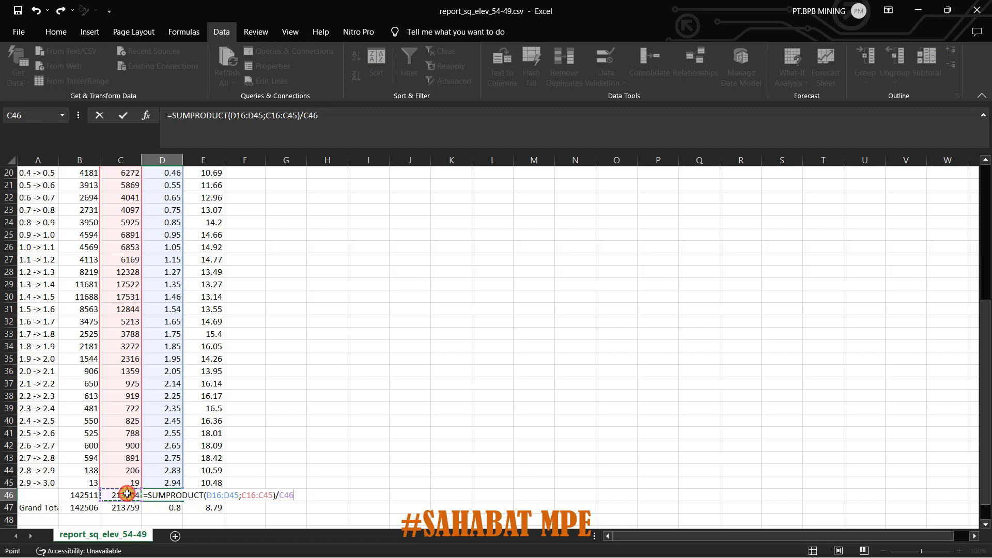
pyautogui.press('Return')
# Copy the Ni grade formula to E46 for Fe, moving its weighting range to C16:C45 and its divisor to C46
pyautogui.click(158, 495)
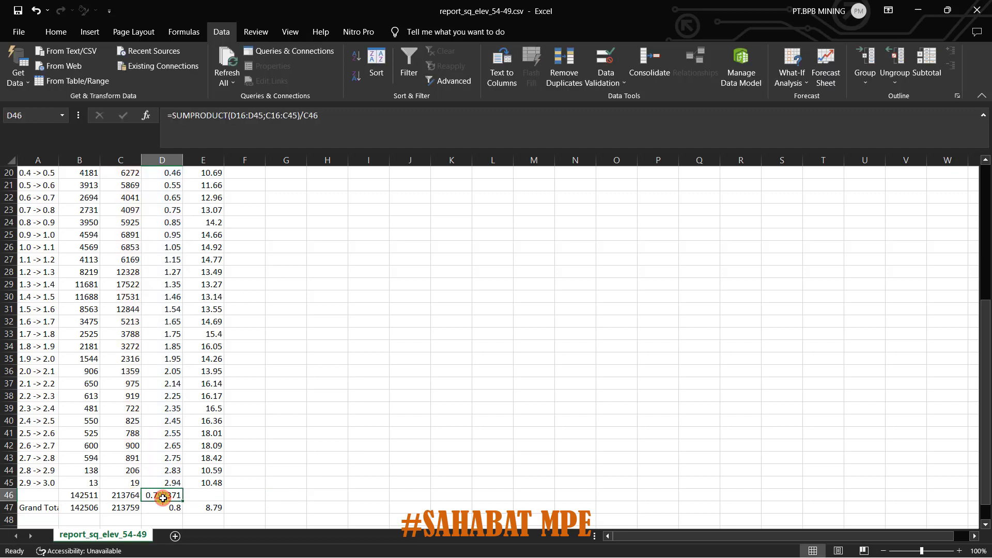
pyautogui.hotkey('ctrl', 'c')
pyautogui.click(199, 495)
pyautogui.hotkey('ctrl', 'v')
pyautogui.doubleClick(206, 495)
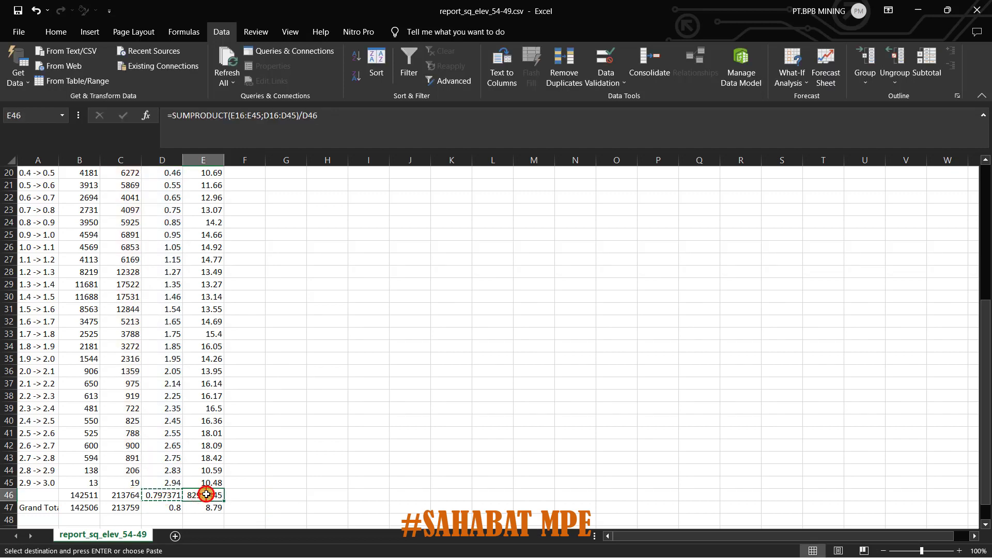
pyautogui.moveTo(144, 459); pyautogui.dragTo(129, 459)
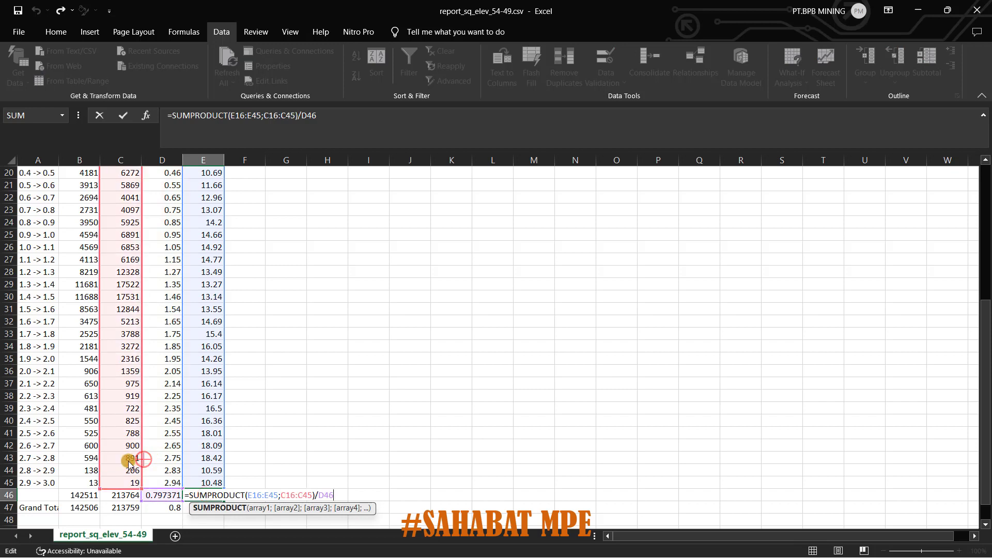
pyautogui.moveTo(159, 491); pyautogui.dragTo(204, 495)
pyautogui.press('Return')
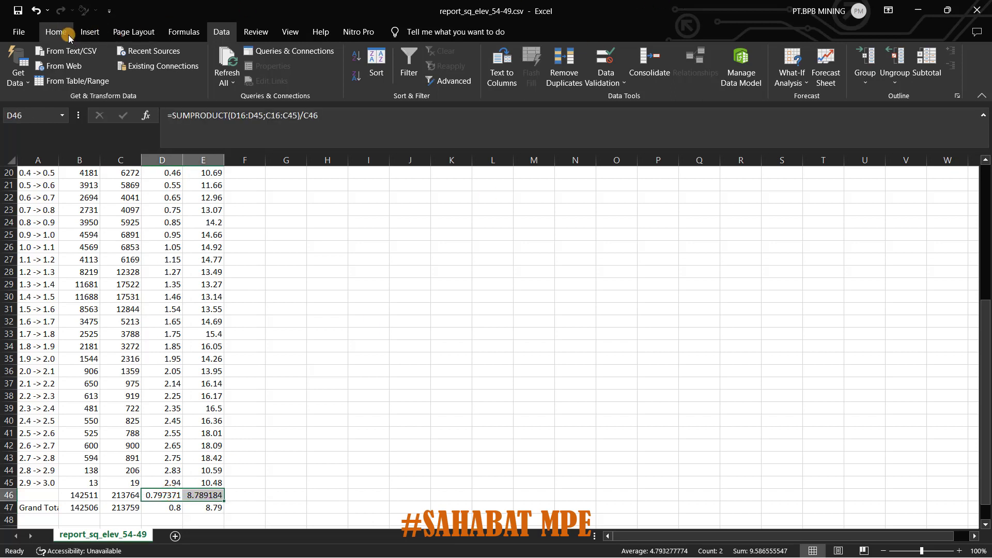
# Format the Ni and Fe average grades in D46:E46 to two decimal places
pyautogui.click(56, 32)
pyautogui.click(519, 76)
pyautogui.click(519, 76)
pyautogui.click(520, 76)
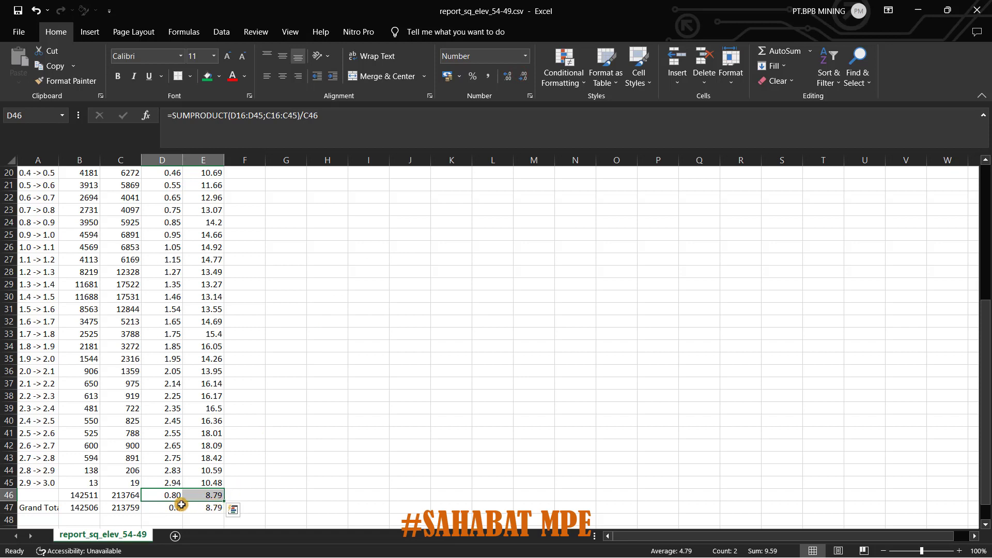
# Move the Ni class rows from 0.0 to 1.2 (A16:E27) to G28:K39, beside the classes above 1.2
pyautogui.scroll(2, 176, 364)
pyautogui.moveTo(39, 202); pyautogui.dragTo(207, 337)
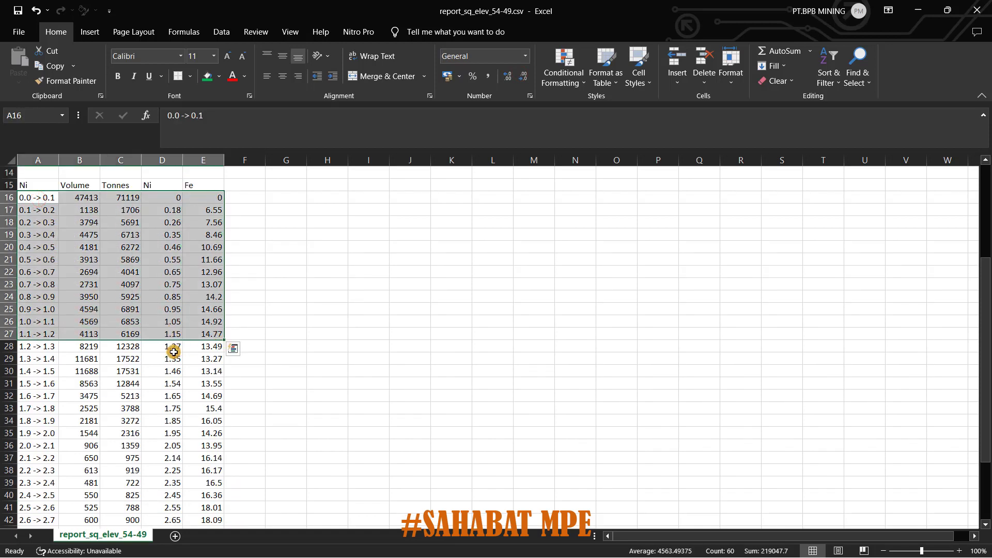
pyautogui.moveTo(44, 193); pyautogui.dragTo(300, 343)
pyautogui.scroll(-4, 305, 361)
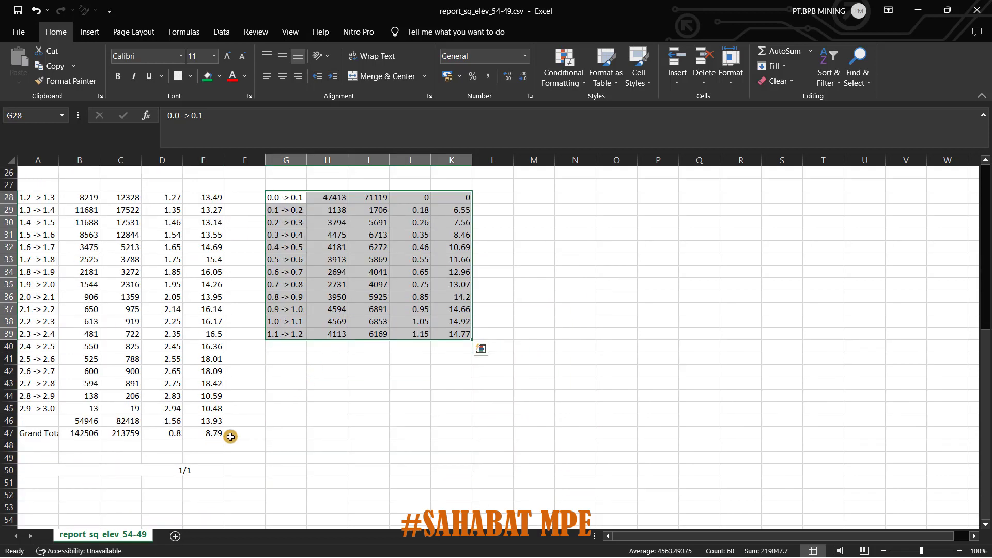
# Apply the comma number style to the tonnage total in C46 and the volume total in B46
pyautogui.click(118, 438)
pyautogui.click(119, 419)
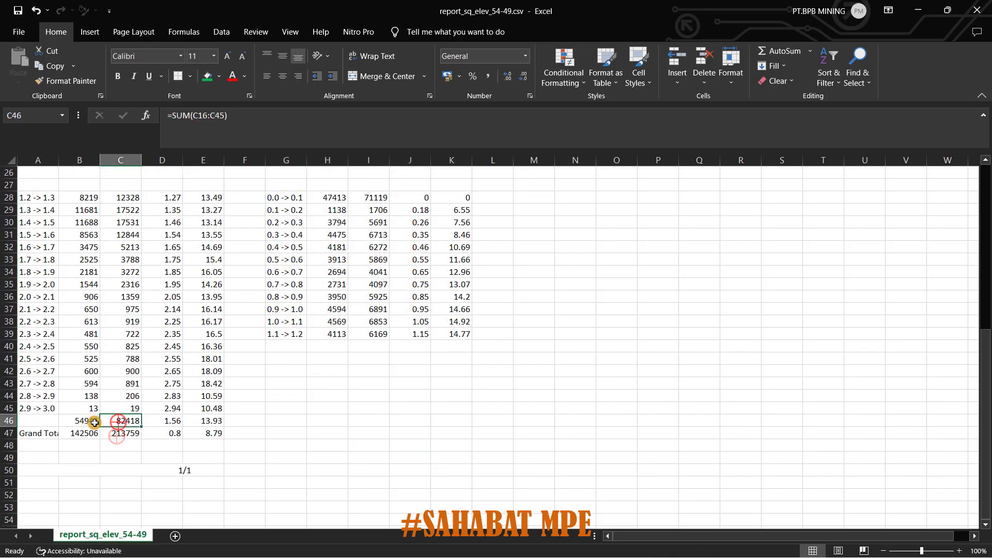
pyautogui.click(487, 77)
pyautogui.click(88, 421)
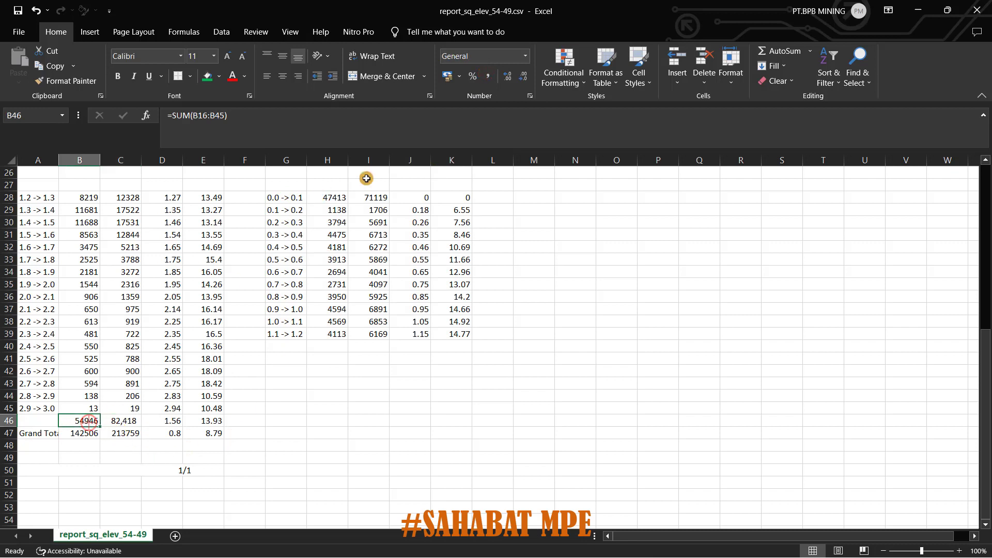
pyautogui.click(486, 78)
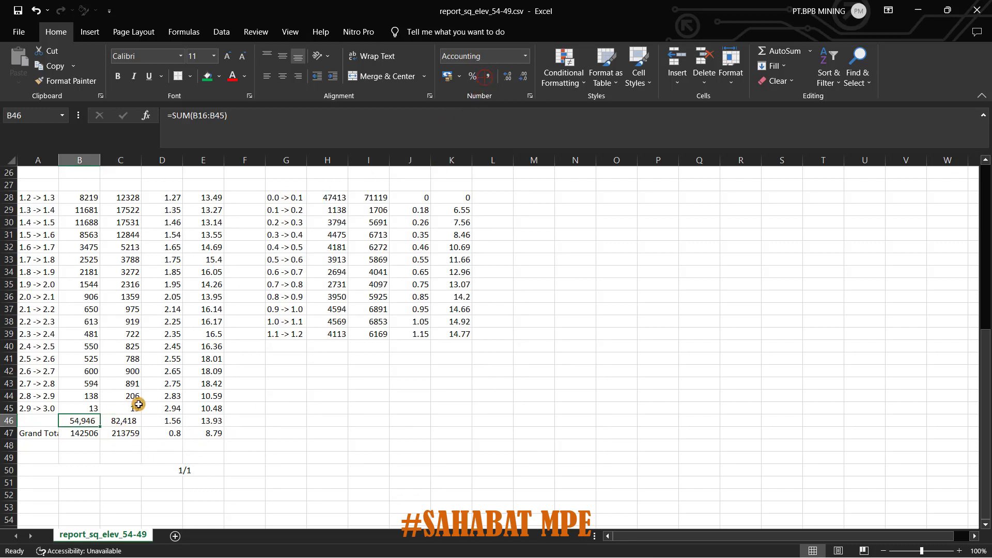
pyautogui.scroll(1, 138, 404)
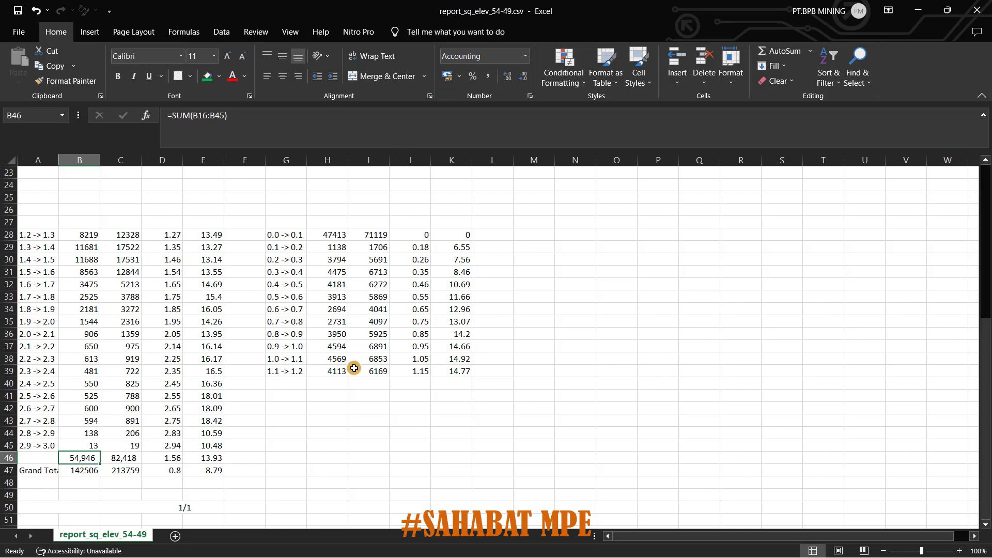
pyautogui.scroll(-2, 354, 368)
pyautogui.scroll(2, 171, 416)
pyautogui.scroll(-1, 348, 319)
pyautogui.scroll(1, 348, 319)
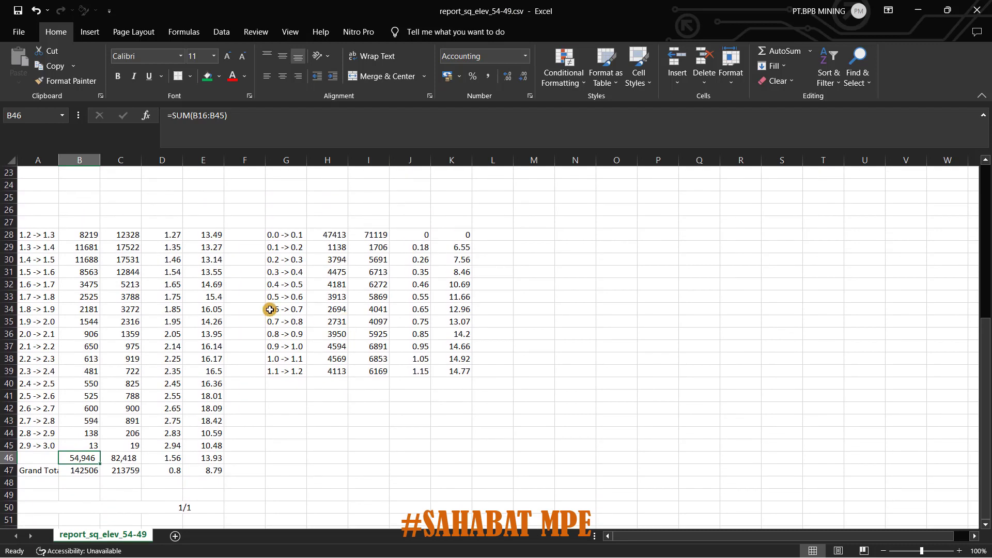
pyautogui.click(895, 192)
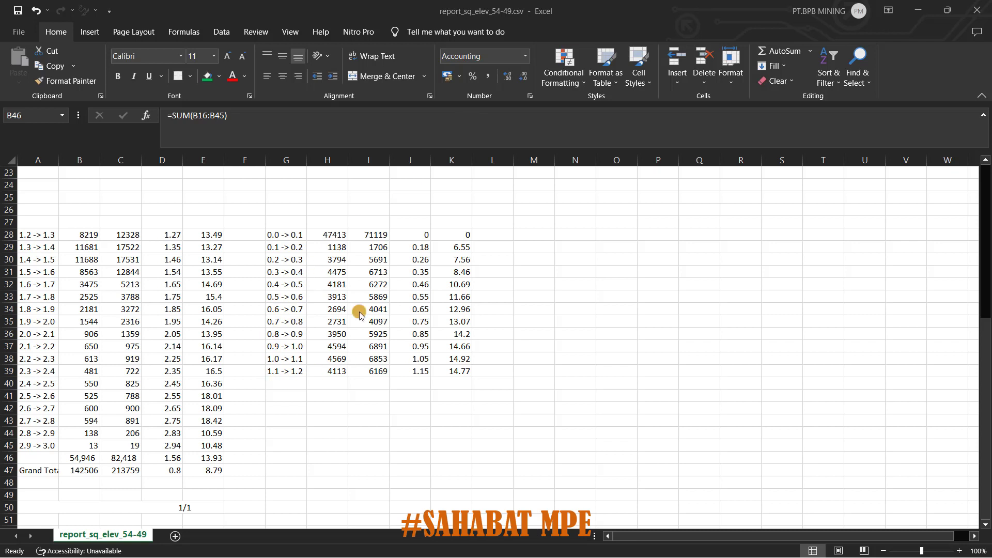
# Copy the volume, tonnage and Ni/Fe formulas from B46:E46 to H41:K41, below the Ni classes up to 1.2
pyautogui.click(83, 458)
pyautogui.moveTo(83, 456); pyautogui.dragTo(222, 458)
pyautogui.hotkey('ctrl', 'c')
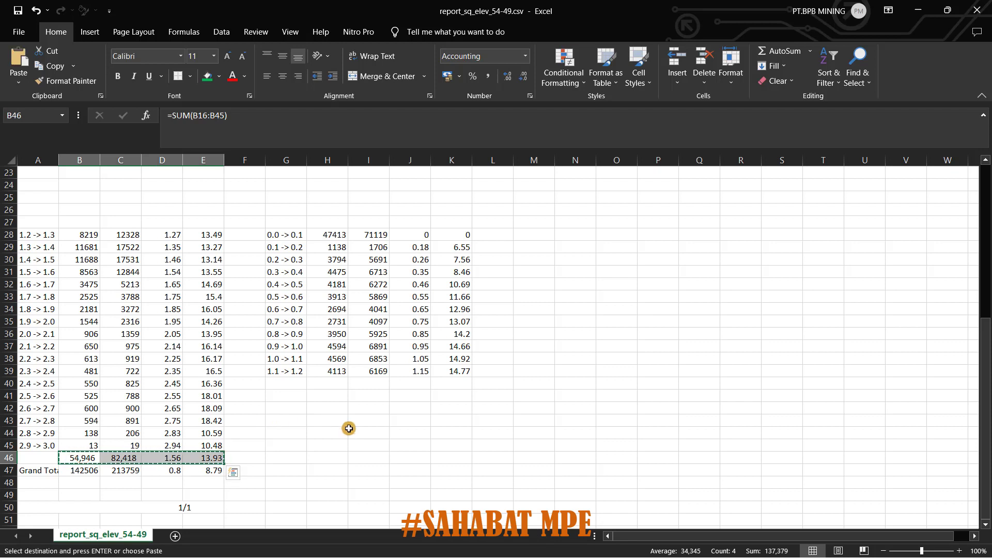
pyautogui.click(328, 398)
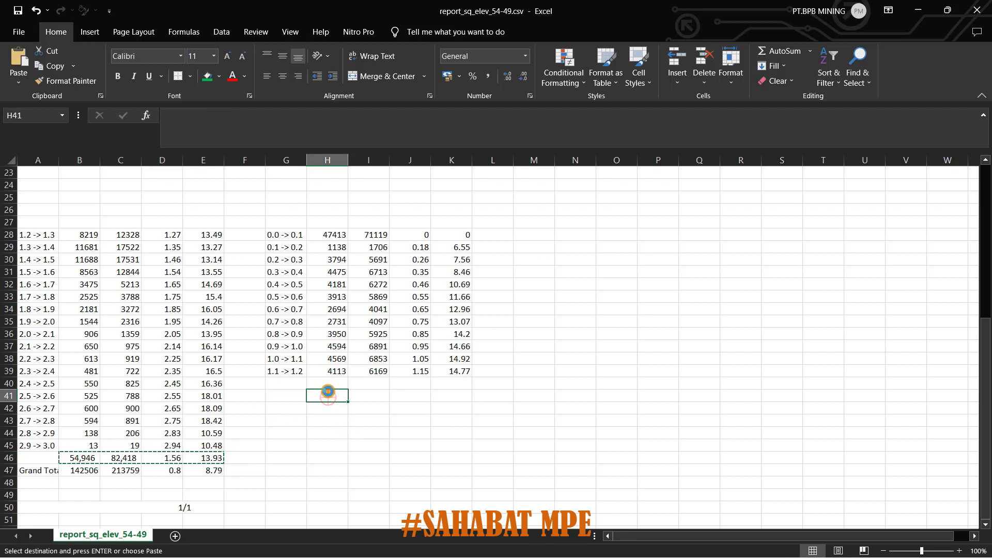
pyautogui.hotkey('ctrl', 'v')
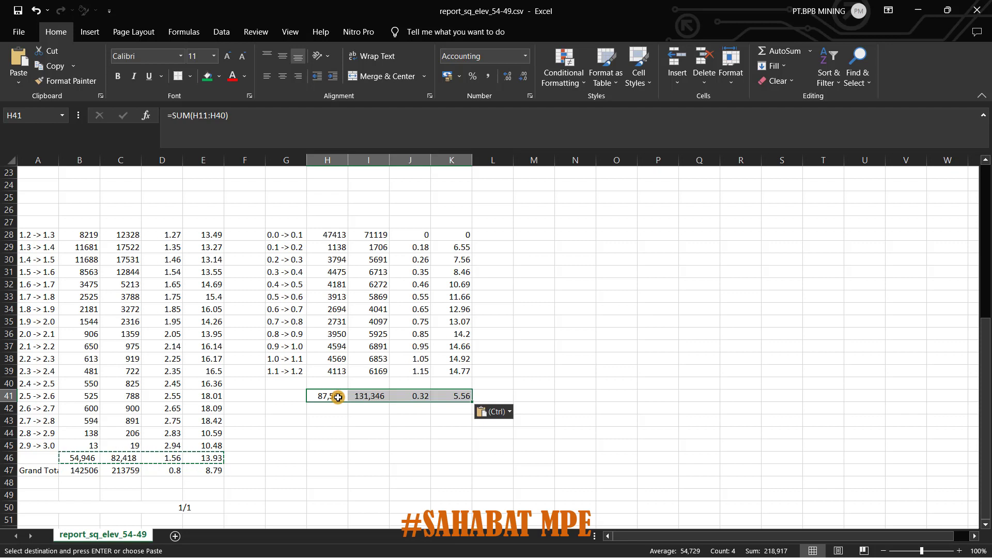
# Check the cell ranges used by the copied total and weighted-average formulas in H41, I41, J41 and K41
pyautogui.doubleClick(338, 397)
pyautogui.press('Return')
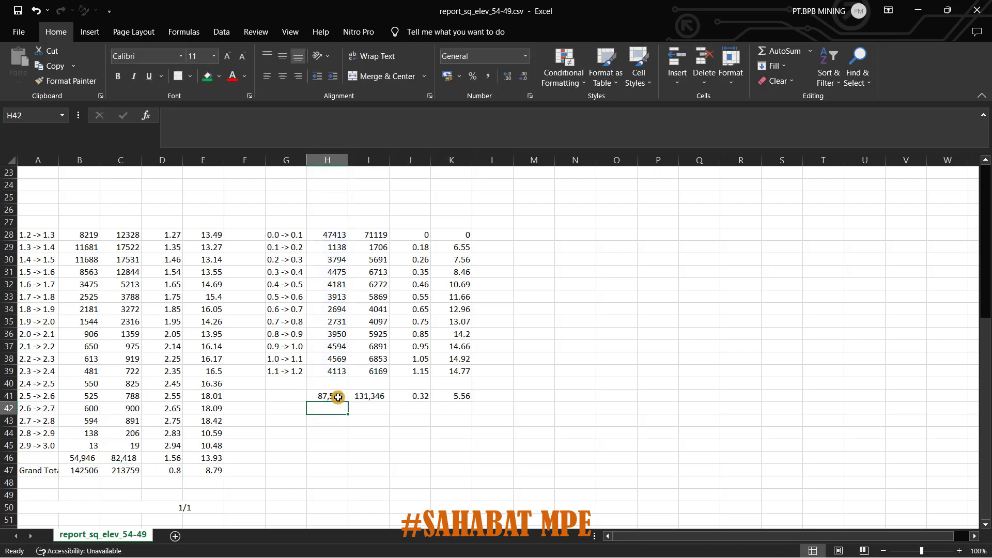
pyautogui.doubleClick(380, 396)
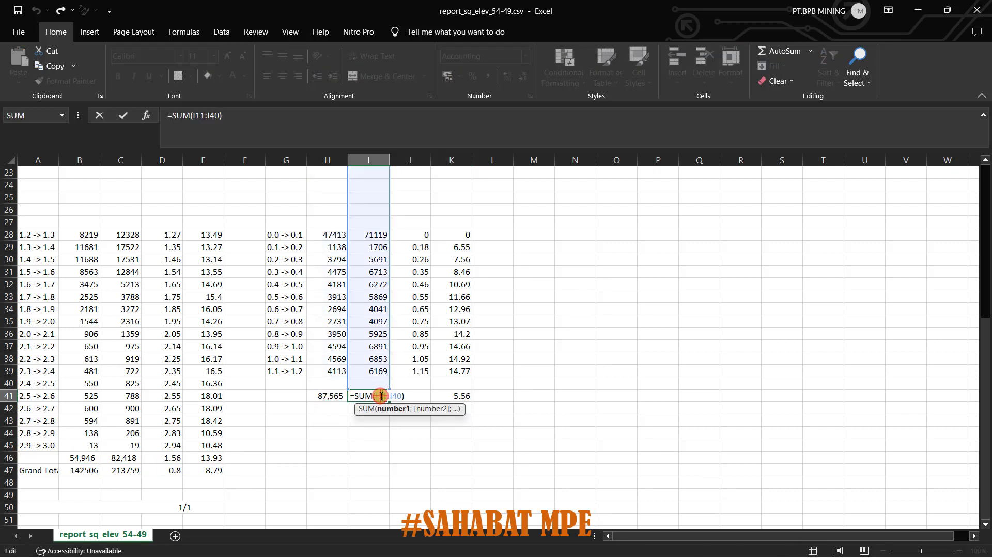
pyautogui.press('Return')
pyautogui.doubleClick(420, 396)
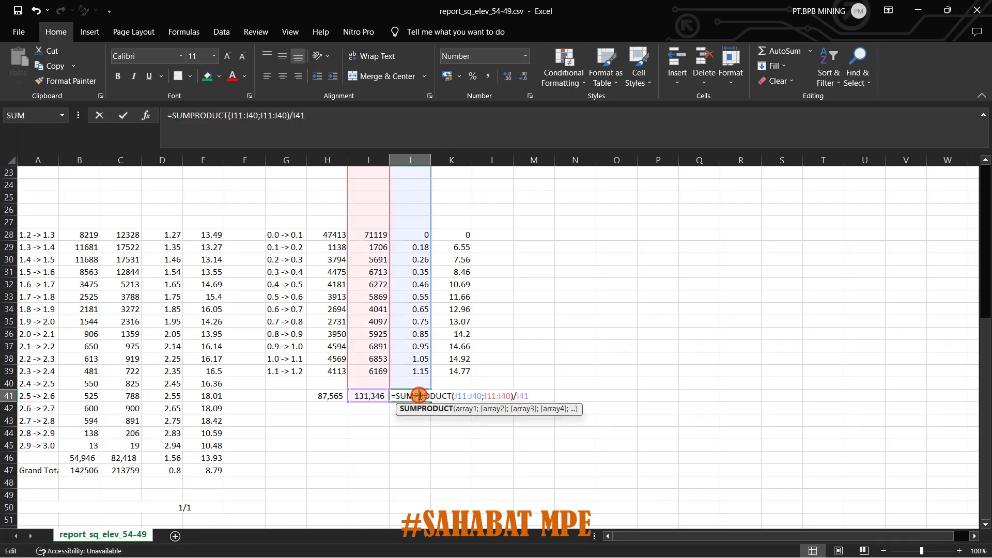
pyautogui.press('Return')
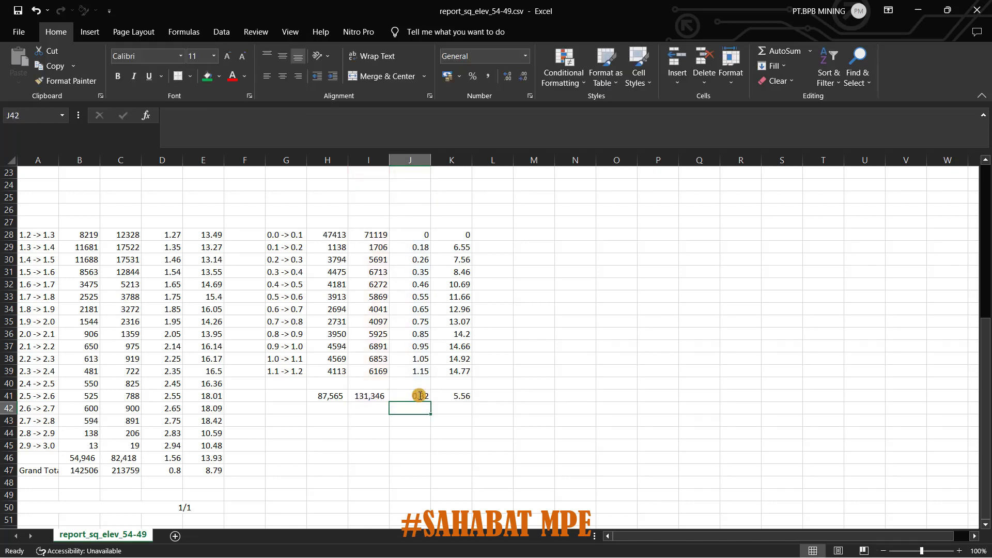
pyautogui.doubleClick(466, 397)
pyautogui.press('Return')
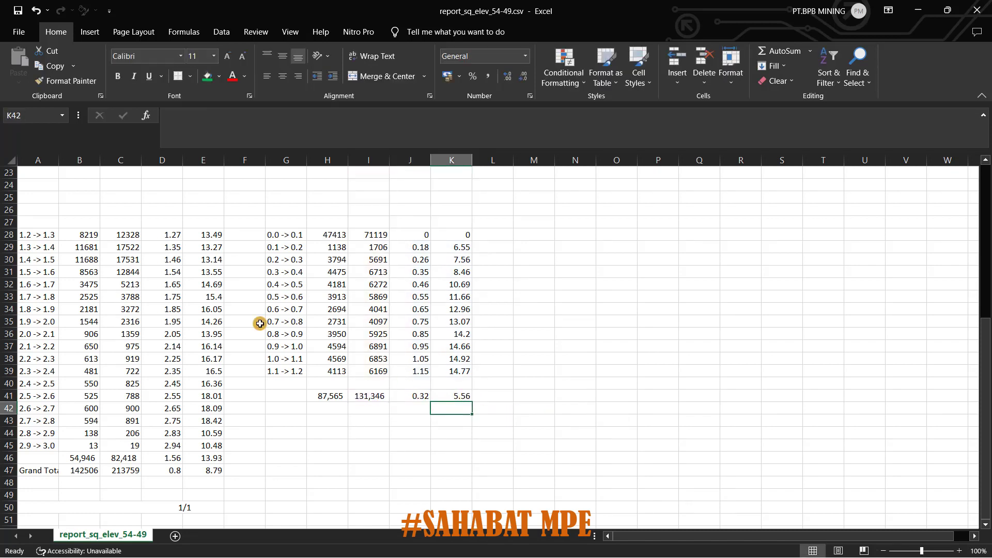
# Copy the Ni, Volume, Tonnes, Ni and Fe headers from A15:E15 to G26:K26, above the classes up to 1.2
pyautogui.scroll(4, 111, 248)
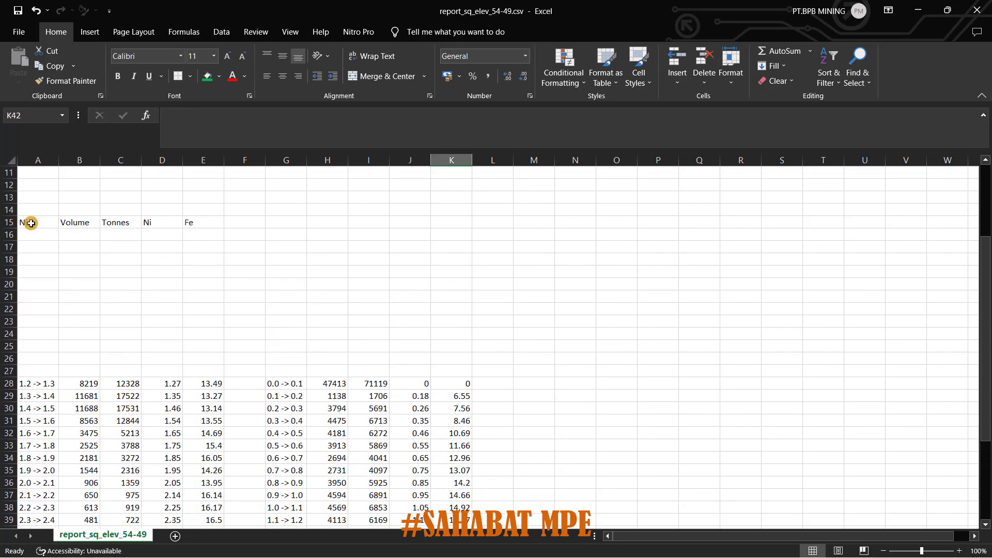
pyautogui.moveTo(31, 223); pyautogui.dragTo(198, 221)
pyautogui.hotkey('ctrl', 'c')
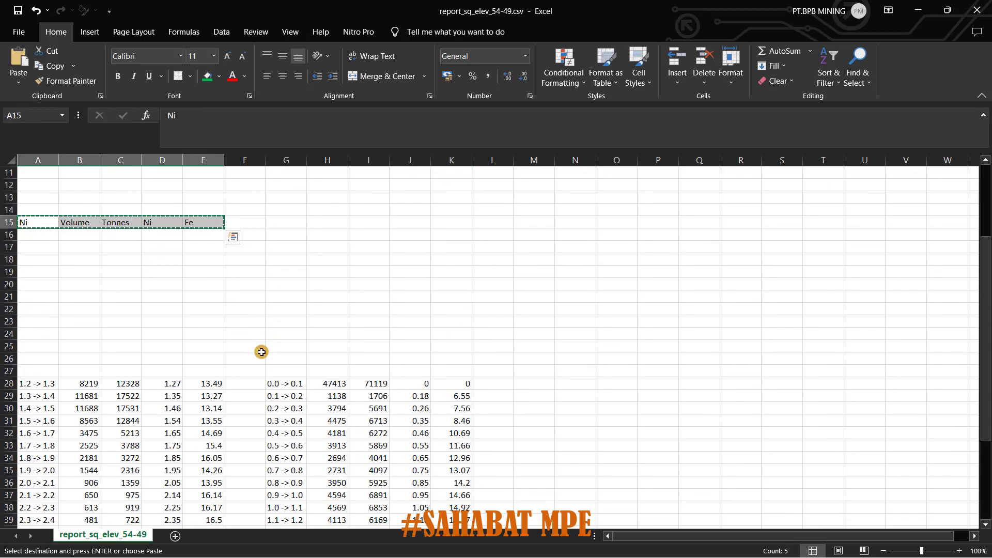
pyautogui.click(285, 356)
pyautogui.hotkey('ctrl', 'v')
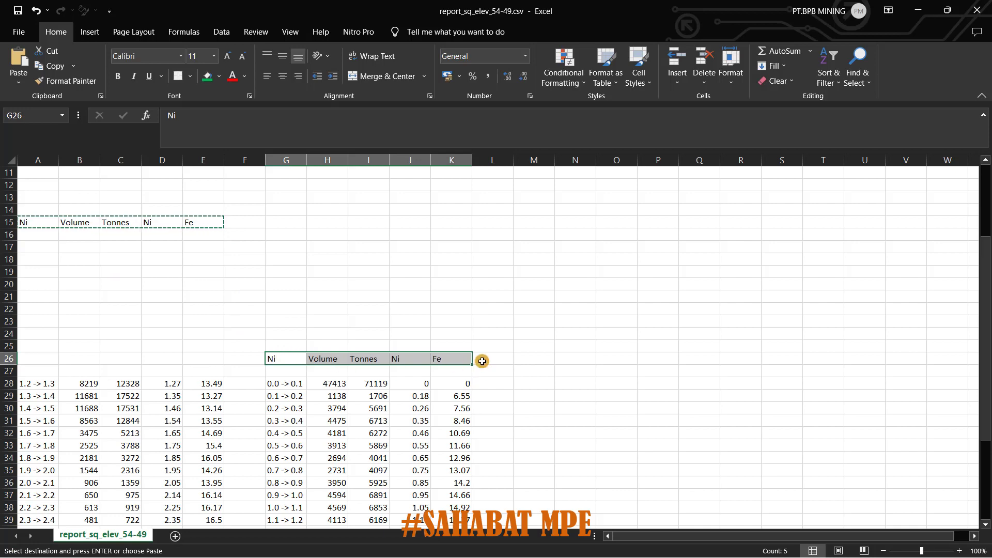
pyautogui.press('Escape')
# Review the volume totals of both Ni class groups in H41 and B46
pyautogui.scroll(-3, 408, 423)
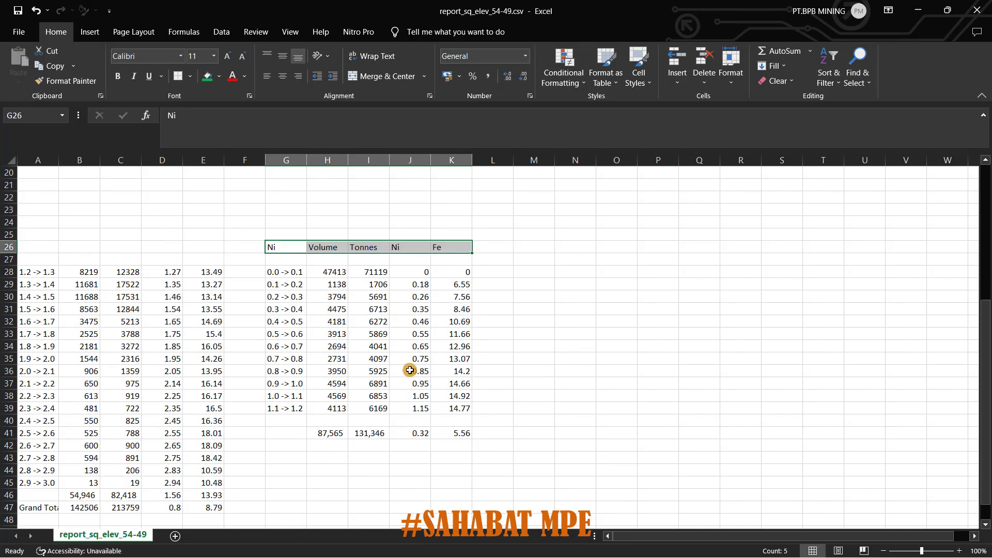
pyautogui.scroll(-1, 333, 377)
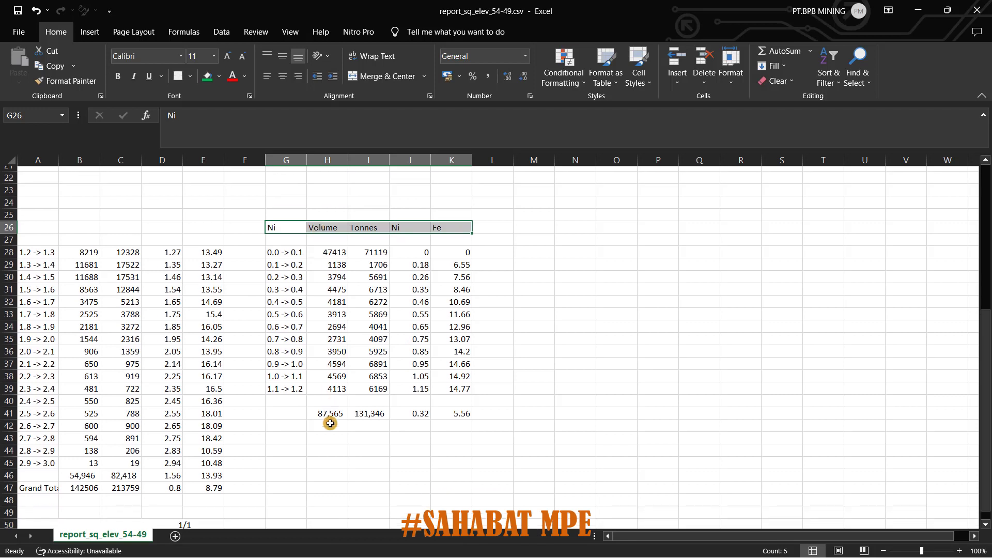
pyautogui.click(329, 398)
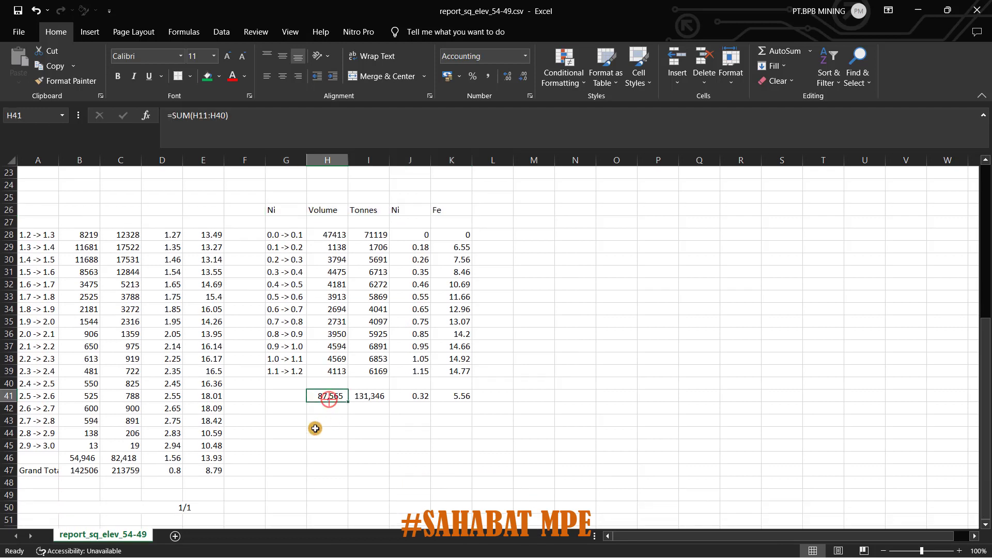
pyautogui.click(86, 458)
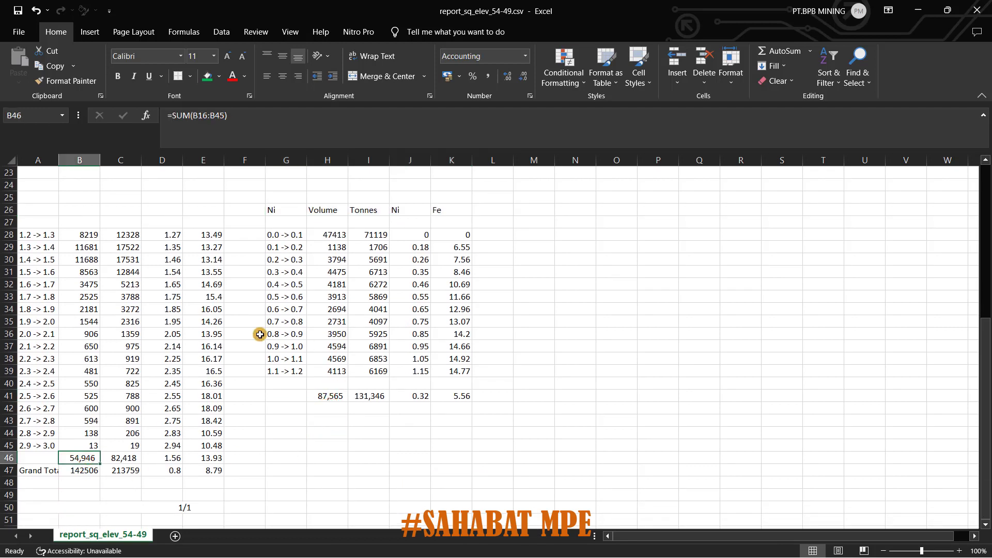
pyautogui.scroll(-1, 195, 382)
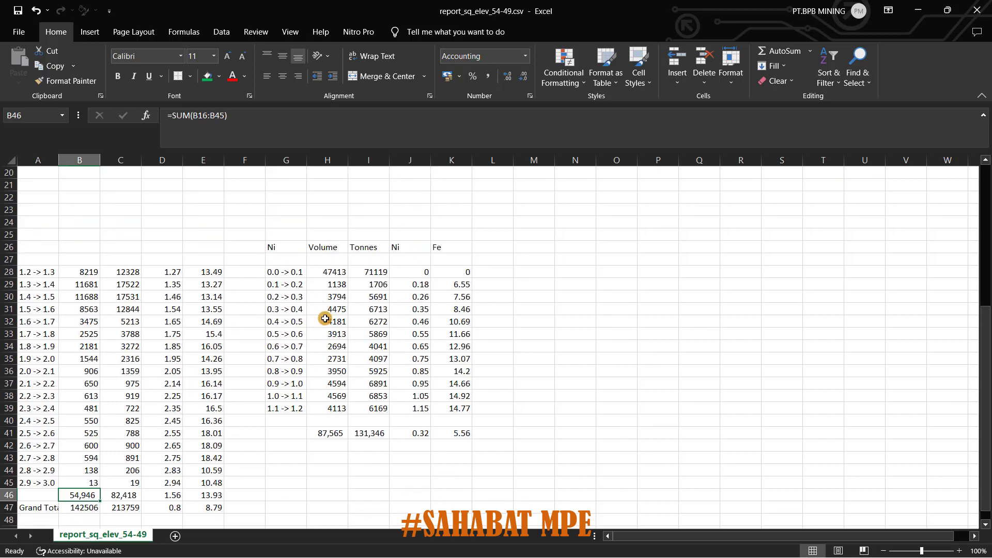
pyautogui.scroll(1, 350, 358)
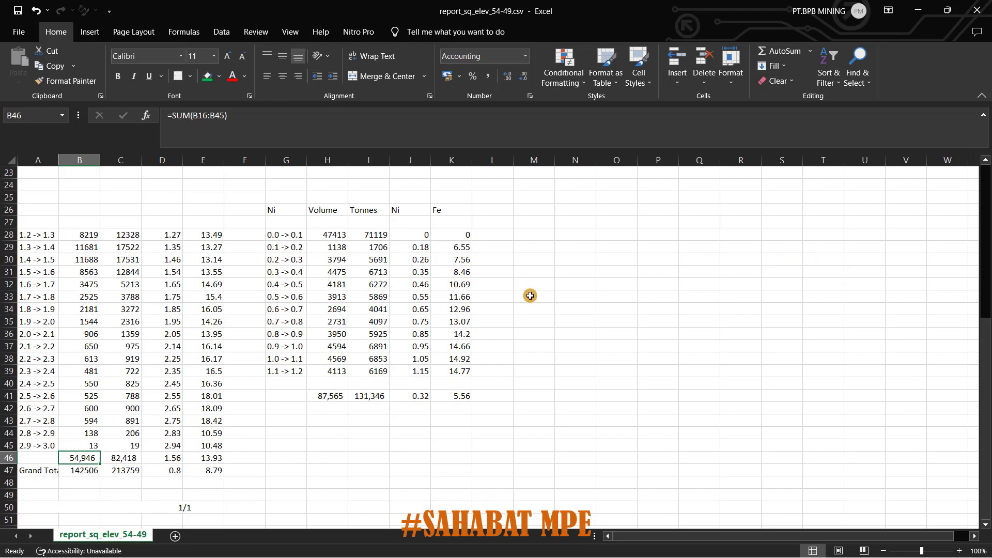
# Minimise both Excel report workbooks, switch back to Surpac and display blok_model_belajar
pyautogui.click(918, 10)
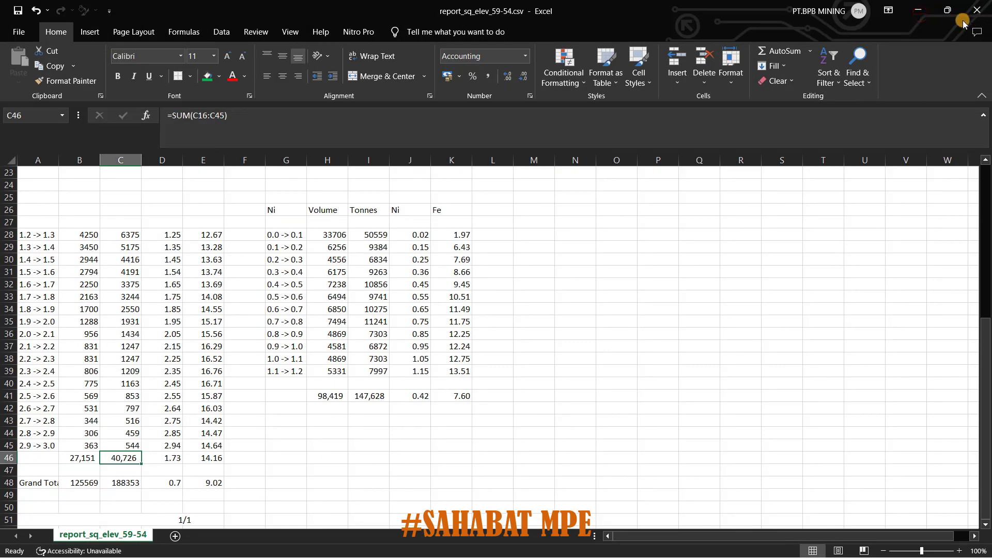
pyautogui.click(918, 10)
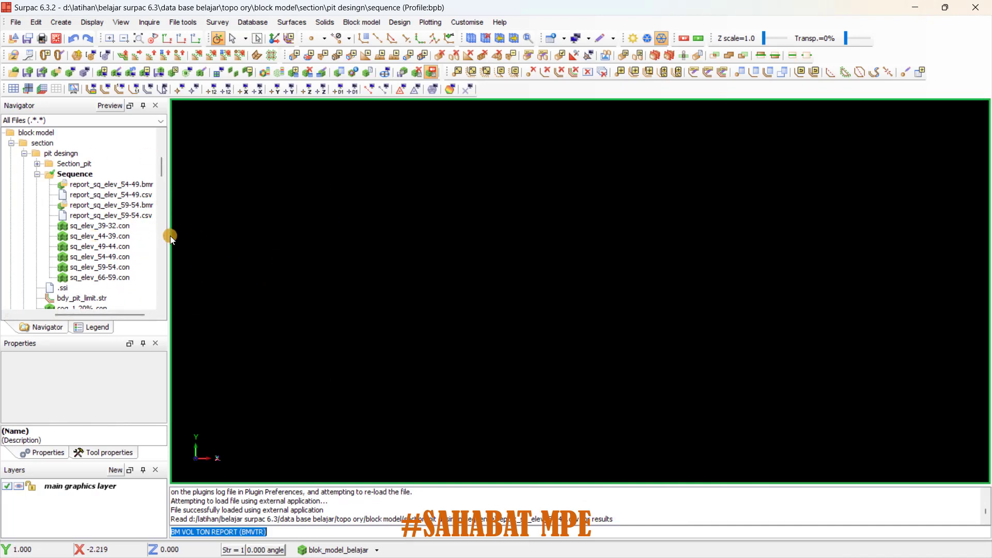
pyautogui.click(342, 551)
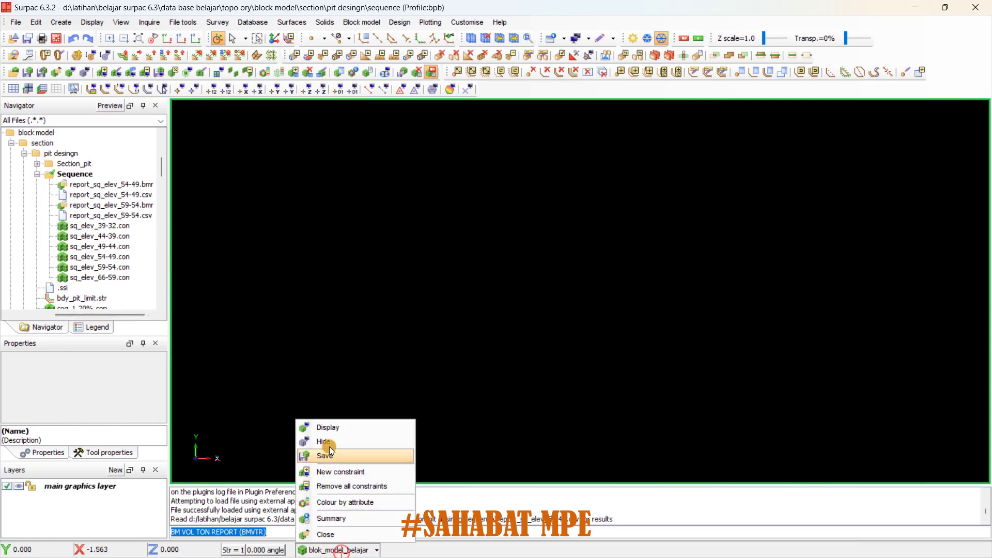
pyautogui.click(332, 428)
pyautogui.click(664, 351)
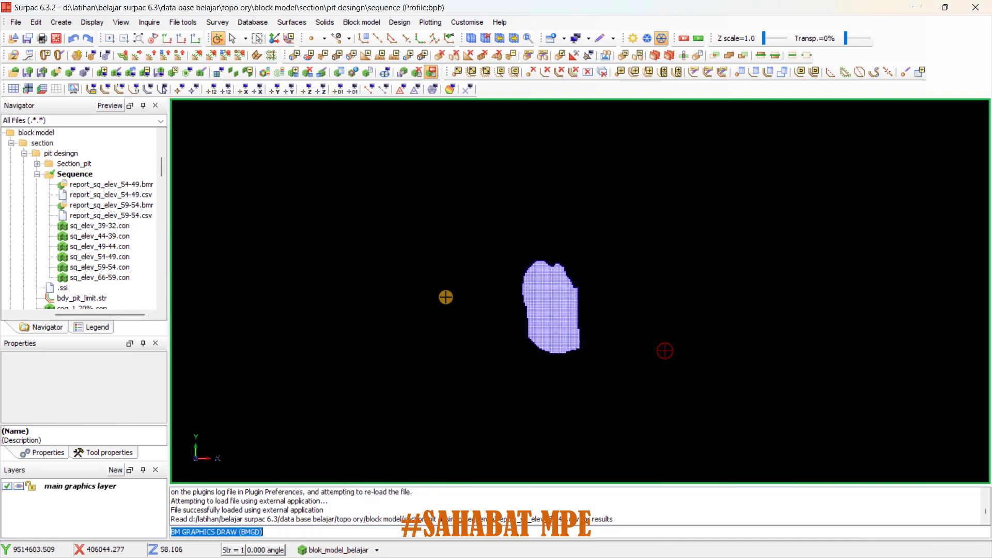
pyautogui.click(337, 550)
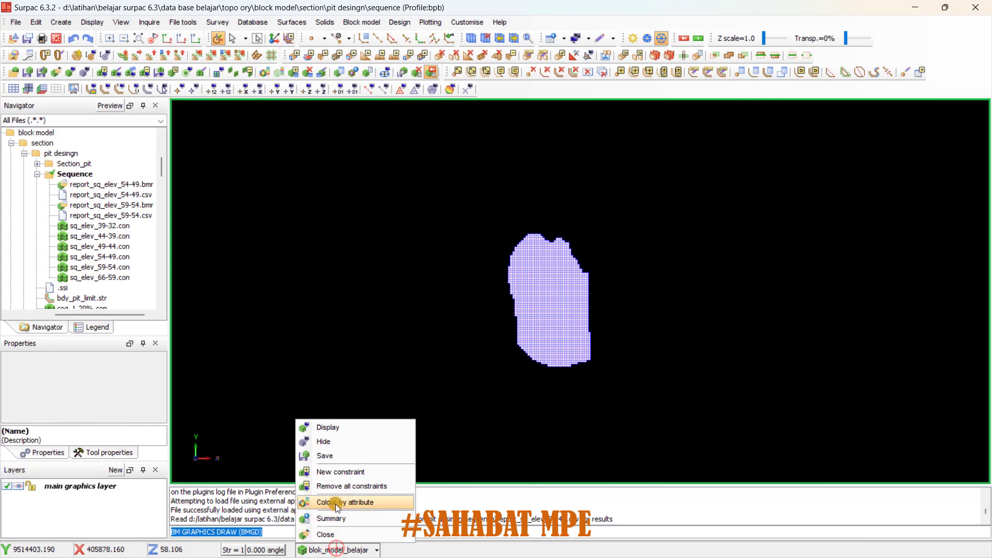
pyautogui.click(336, 500)
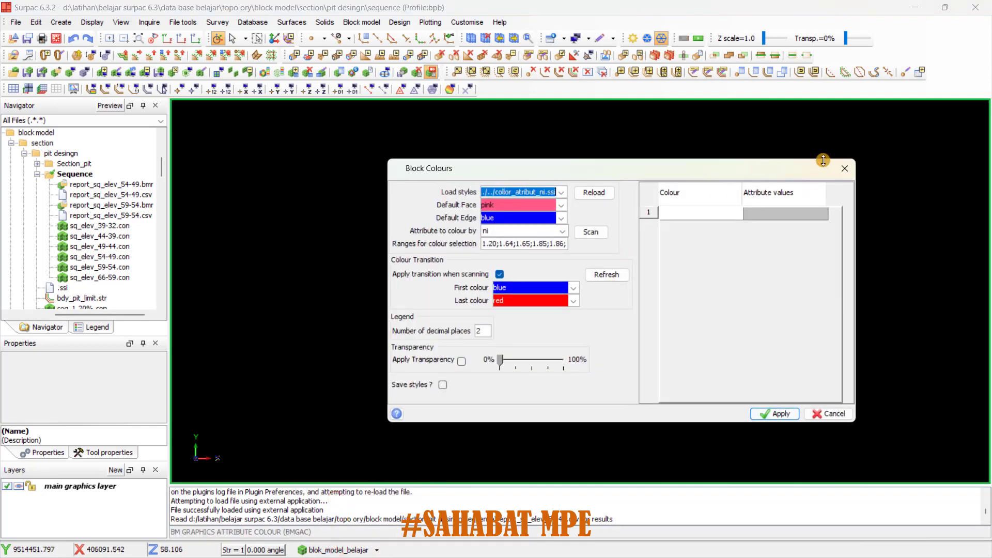
pyautogui.moveTo(574, 167); pyautogui.dragTo(416, 166)
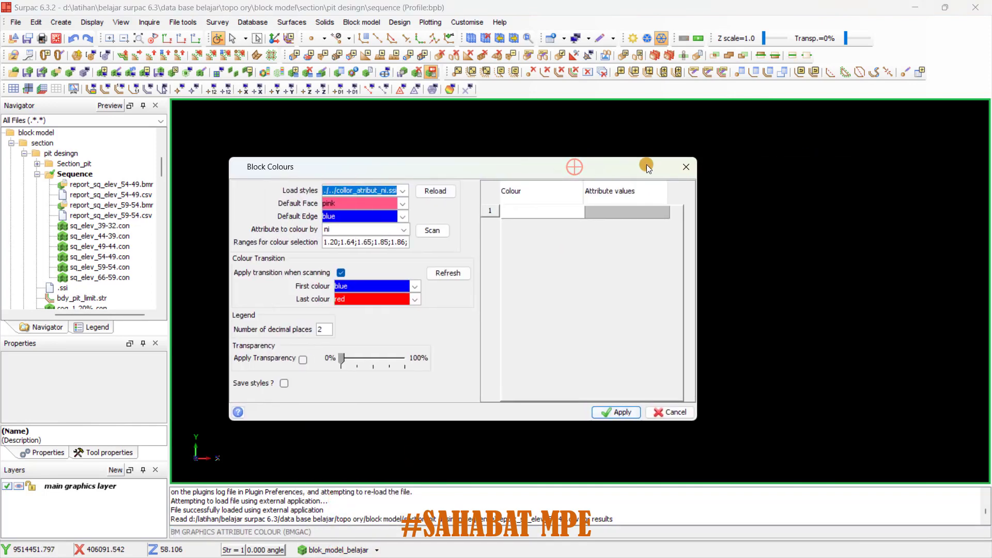
pyautogui.click(688, 163)
# Colour the blocks by the ni attribute, reloading the colour ranges from the collor_atribut_ni.ssi style file
pyautogui.click(327, 550)
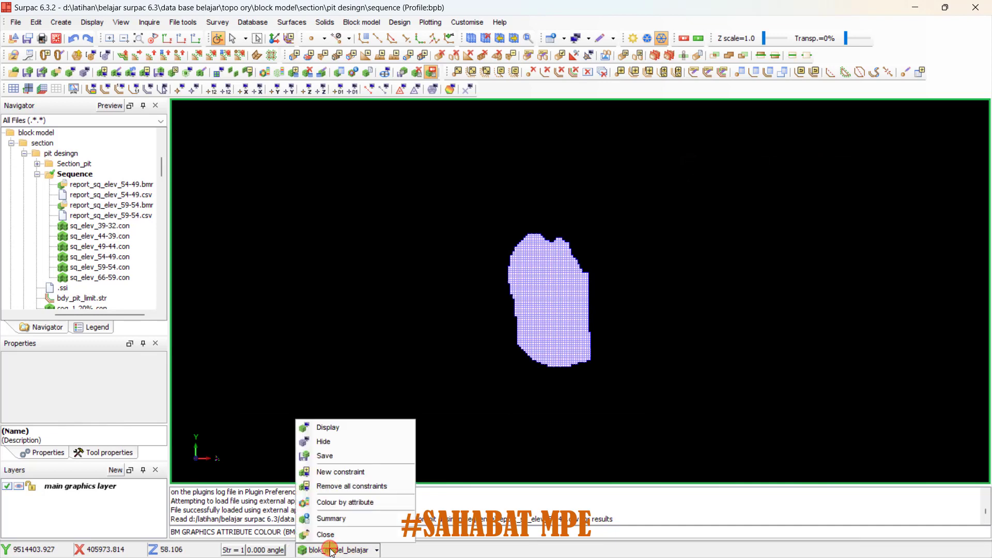
pyautogui.click(341, 502)
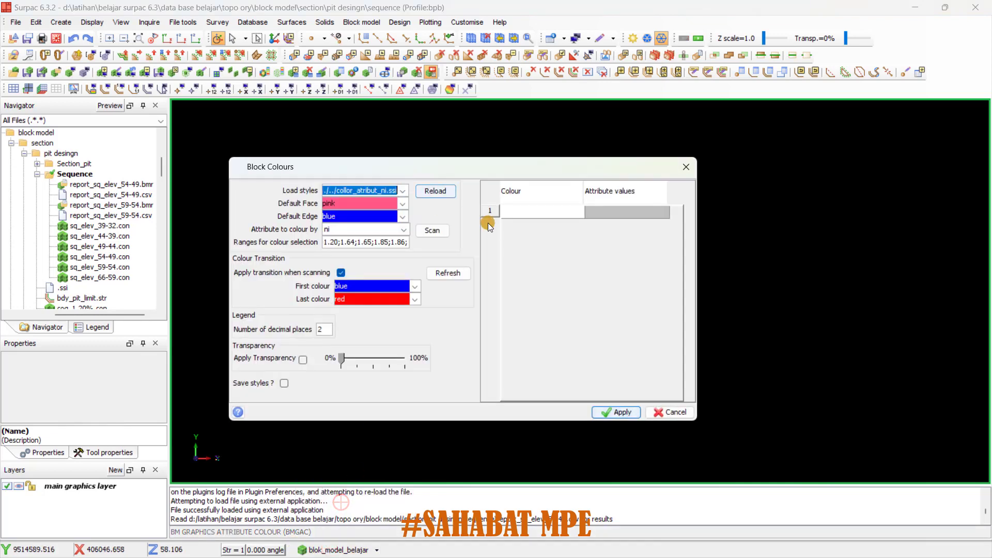
pyautogui.click(402, 191)
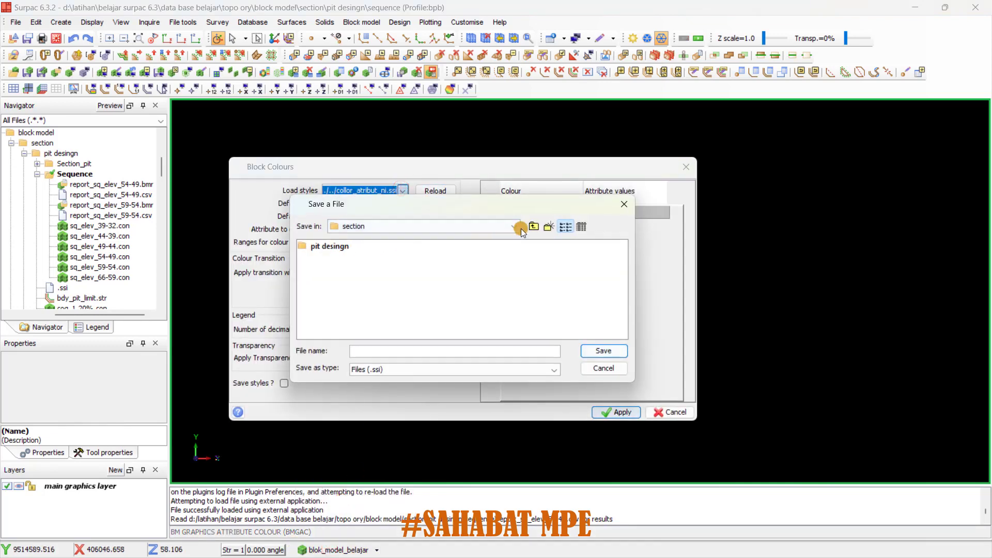
pyautogui.click(533, 226)
pyautogui.click(352, 258)
pyautogui.click(603, 351)
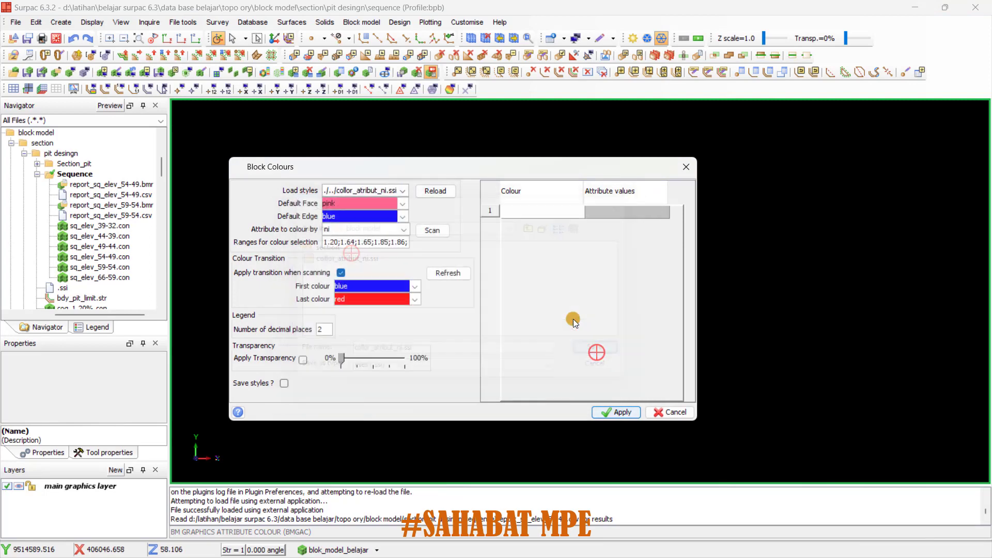
pyautogui.click(433, 191)
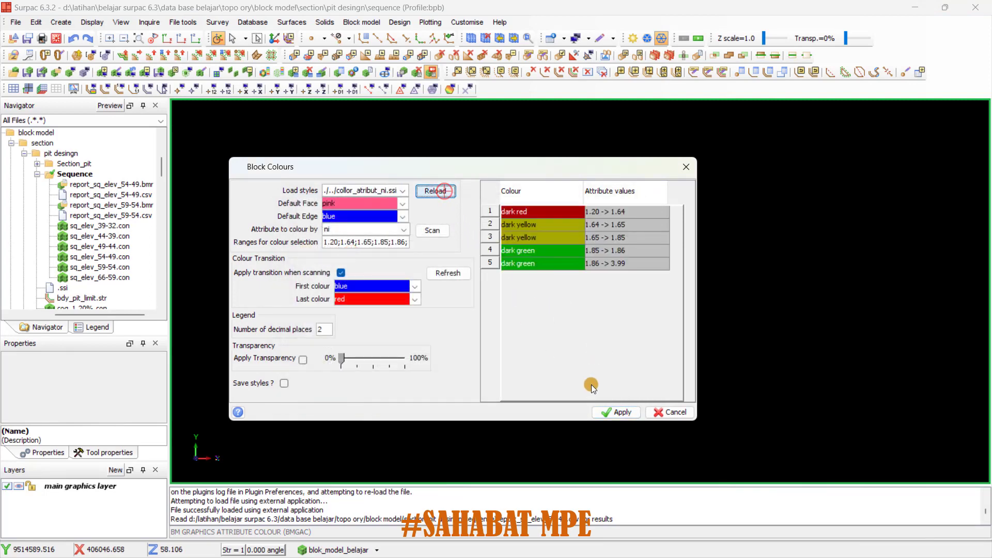
pyautogui.click(621, 412)
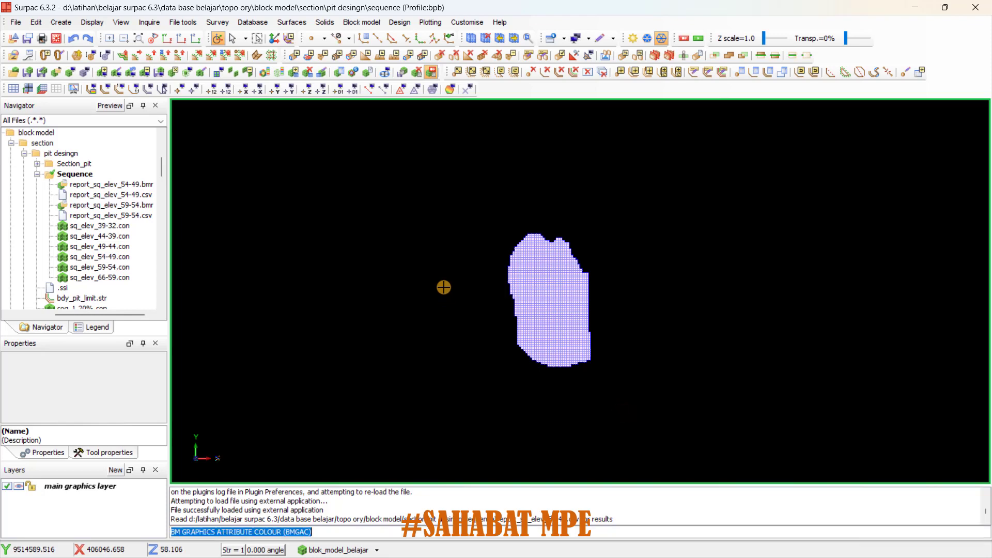
# Remove all constraints from the block model and constrain it with const_pit_limit.con
pyautogui.click(353, 548)
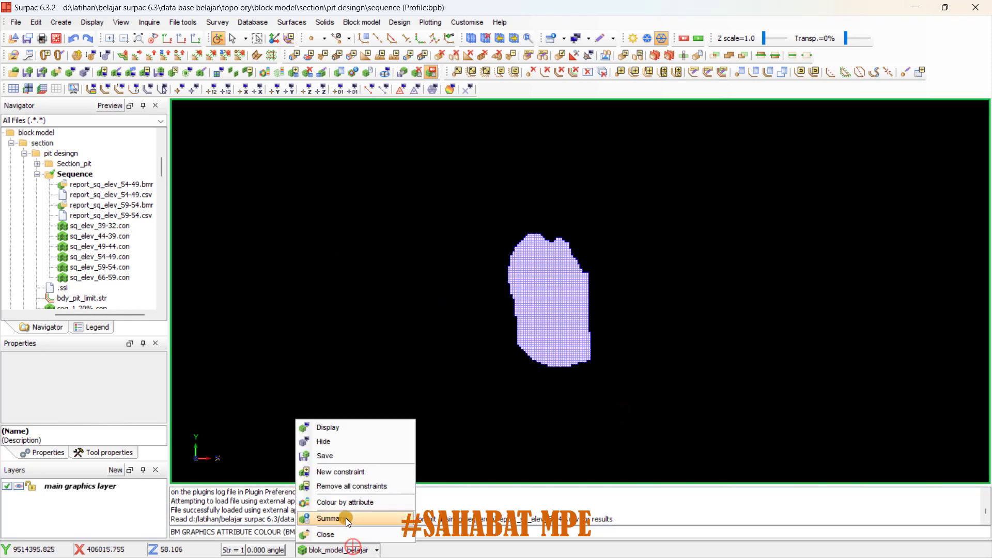
pyautogui.click(339, 486)
pyautogui.scroll(-2, 75, 272)
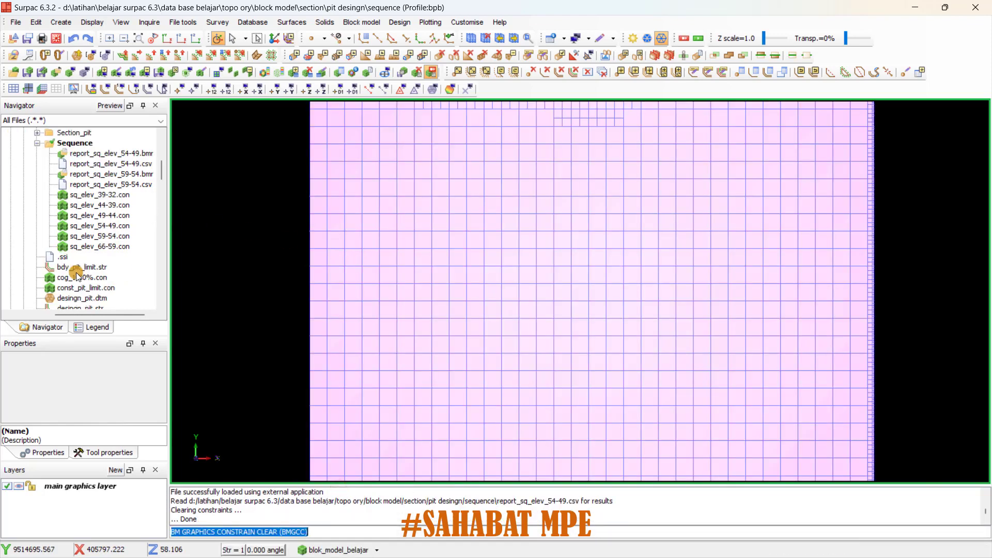
pyautogui.moveTo(87, 257); pyautogui.dragTo(787, 271)
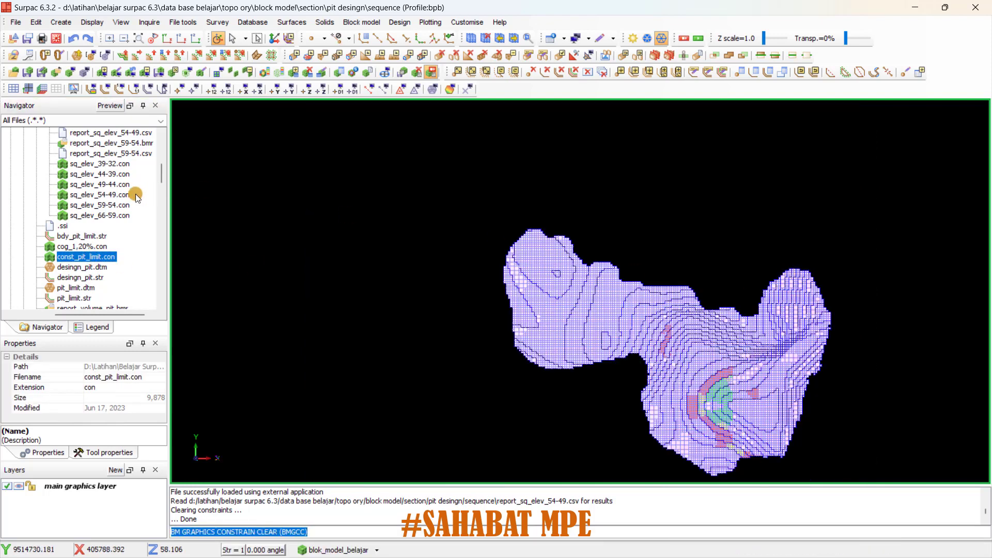
# Start a block model report for the 49-44 sequence with format file name report_sq_elev_49-44
pyautogui.scroll(1, 136, 194)
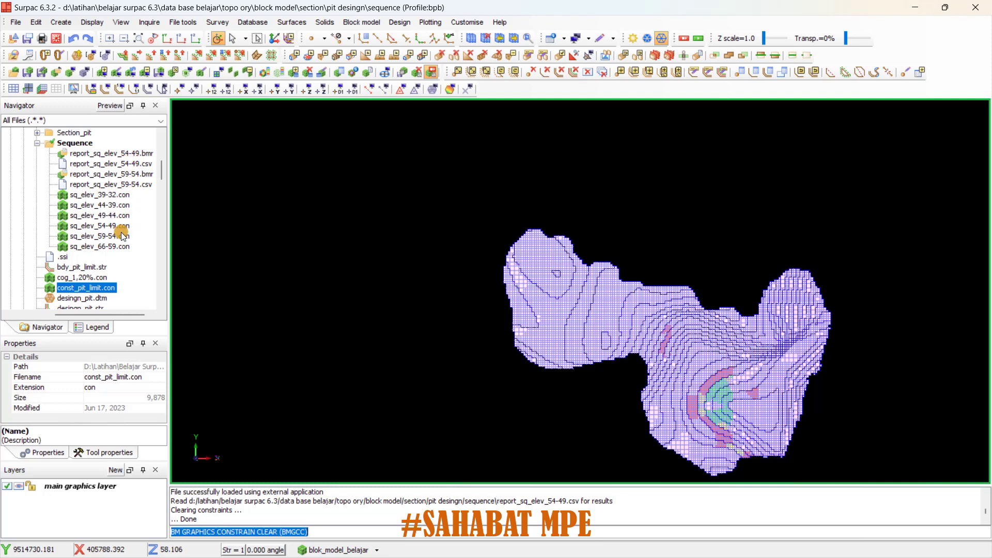
pyautogui.click(117, 215)
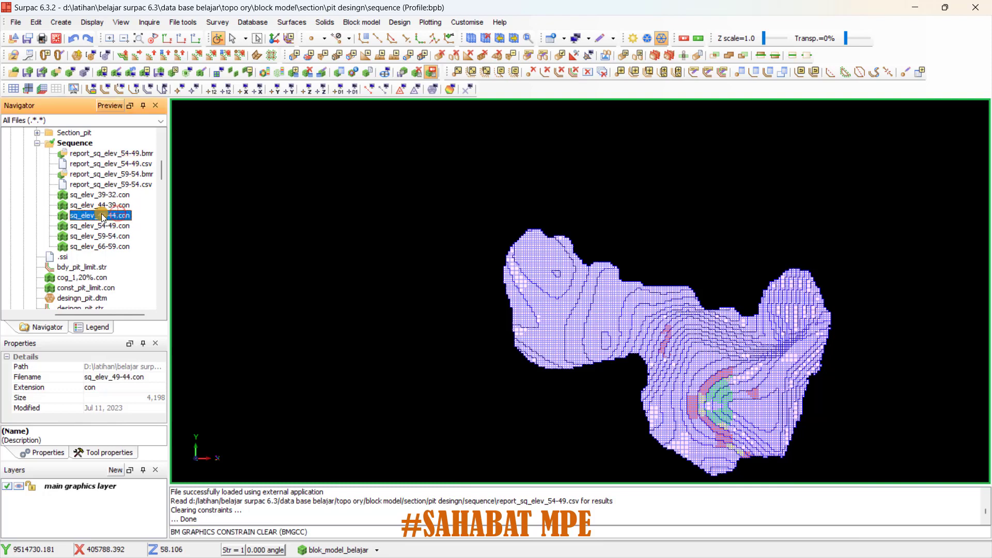
pyautogui.click(362, 22)
pyautogui.moveTo(371, 39)
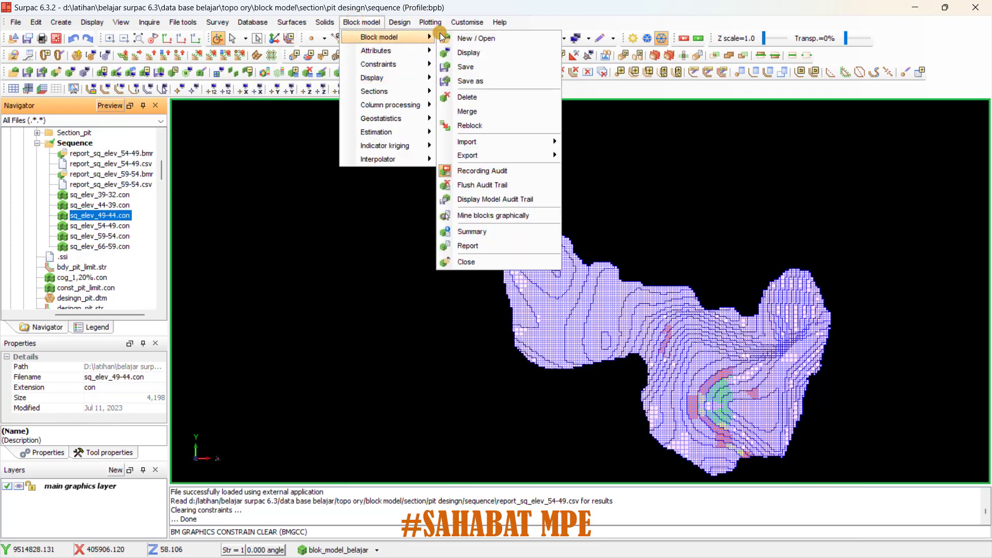
pyautogui.click(495, 246)
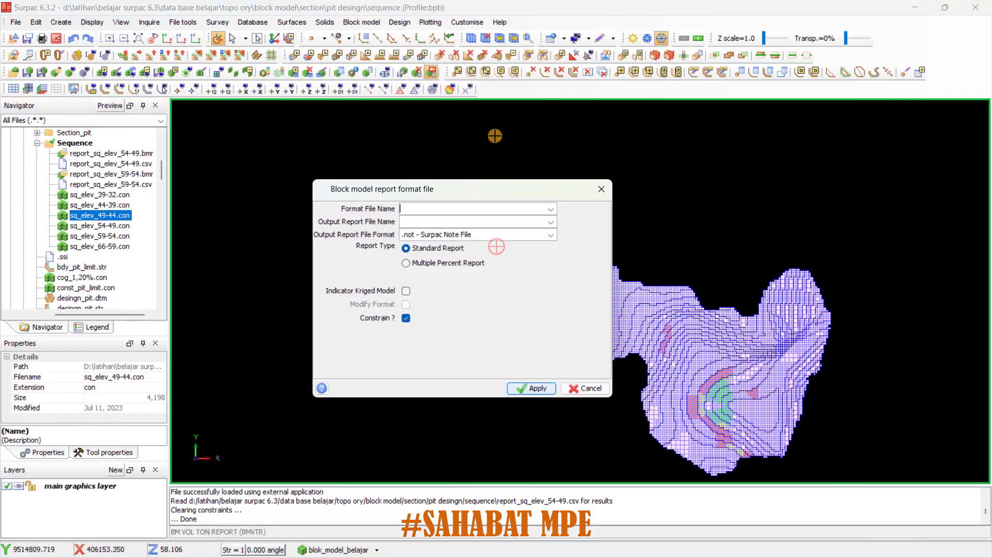
pyautogui.click(428, 209)
pyautogui.click(454, 215)
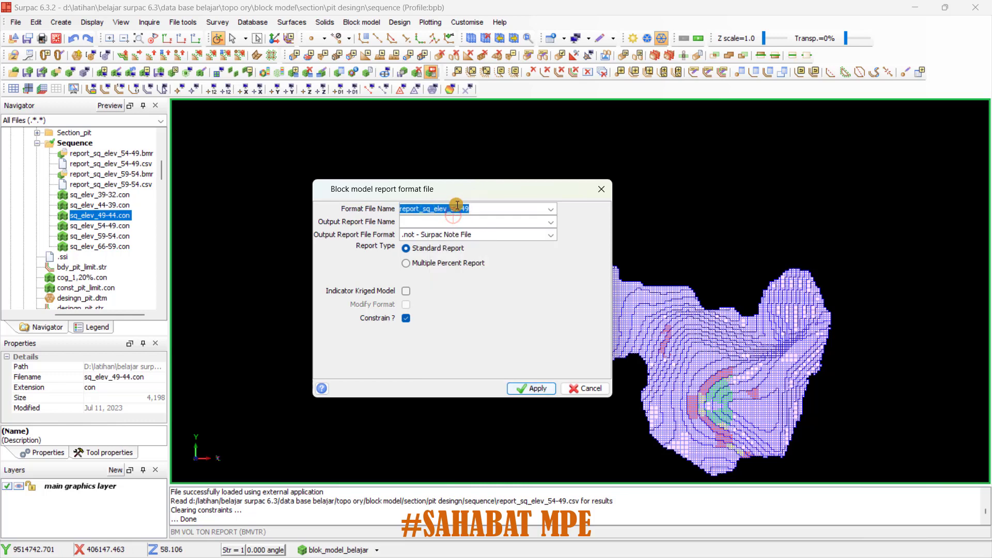
pyautogui.click(456, 207)
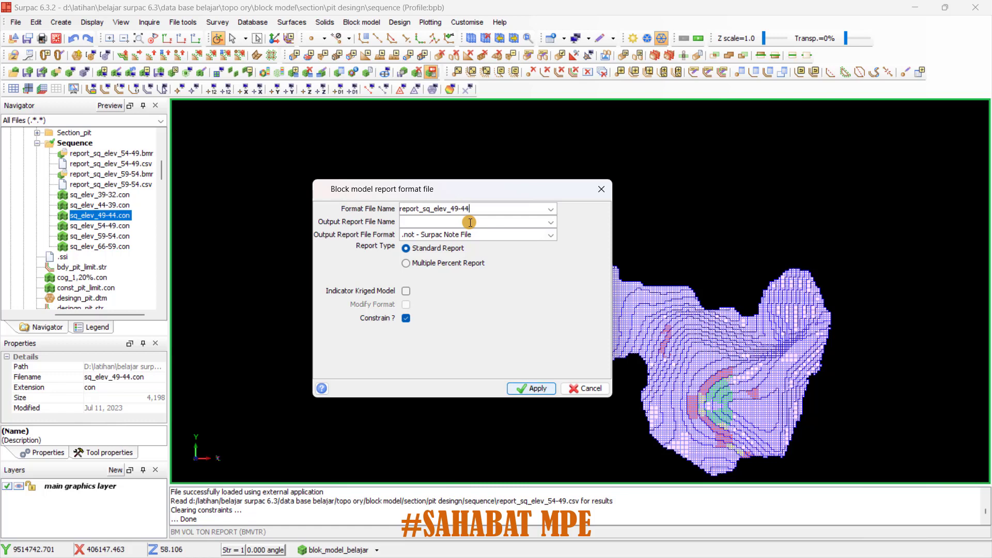
pyautogui.click(482, 214)
pyautogui.hotkey('ctrl', 'c')
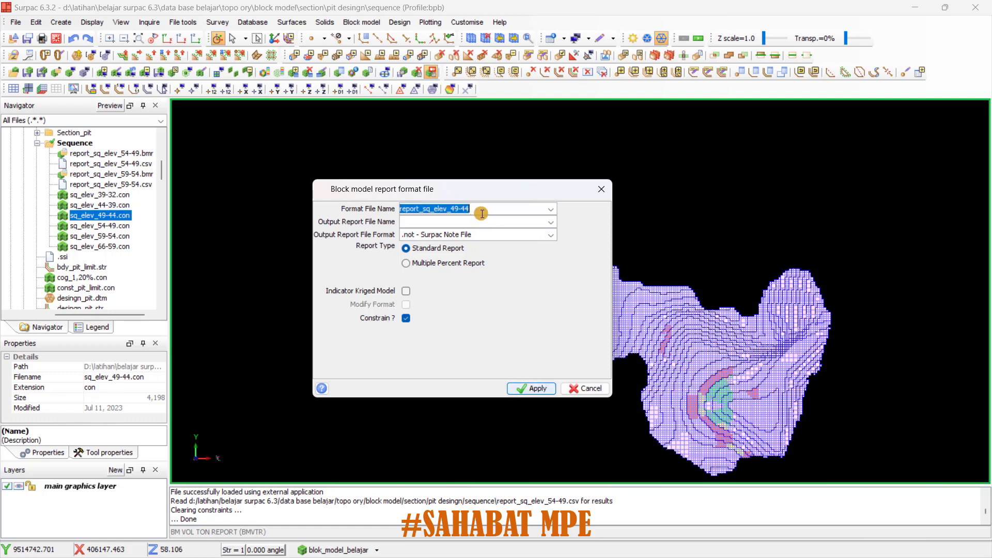
# Name the output report report_sq_elev_49-44, set its format to .csv comma separated, and apply the constrained standard report
pyautogui.click(483, 220)
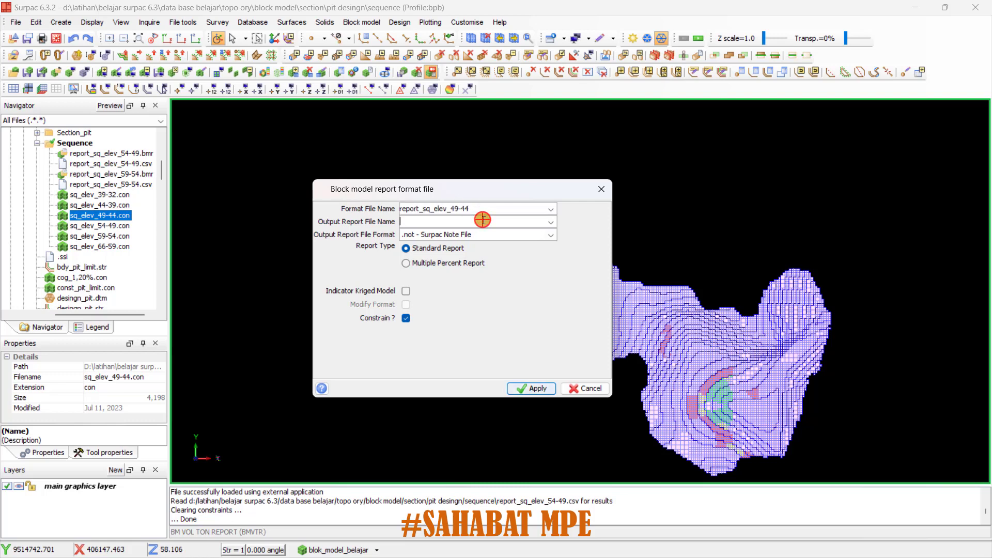
pyautogui.hotkey('ctrl', 'v')
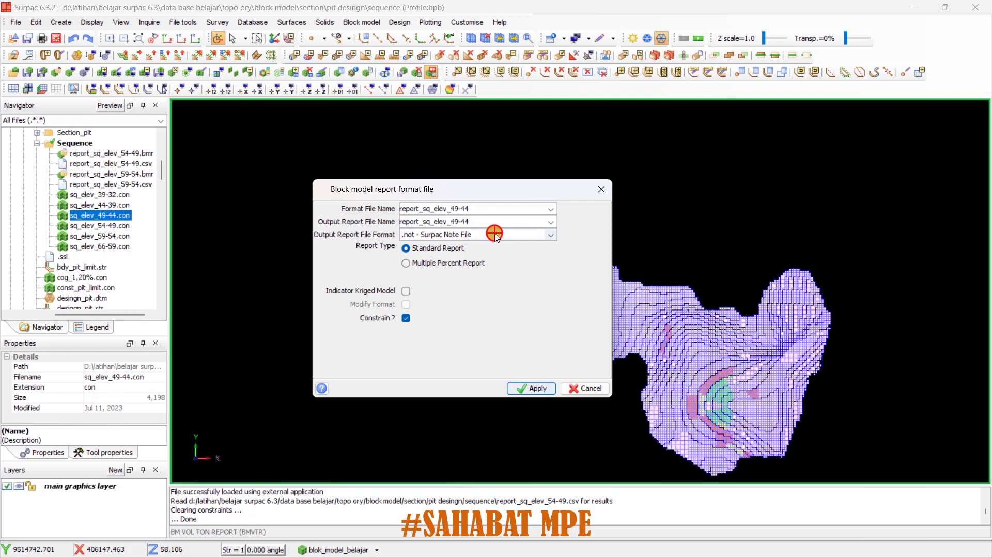
pyautogui.click(494, 234)
pyautogui.click(460, 257)
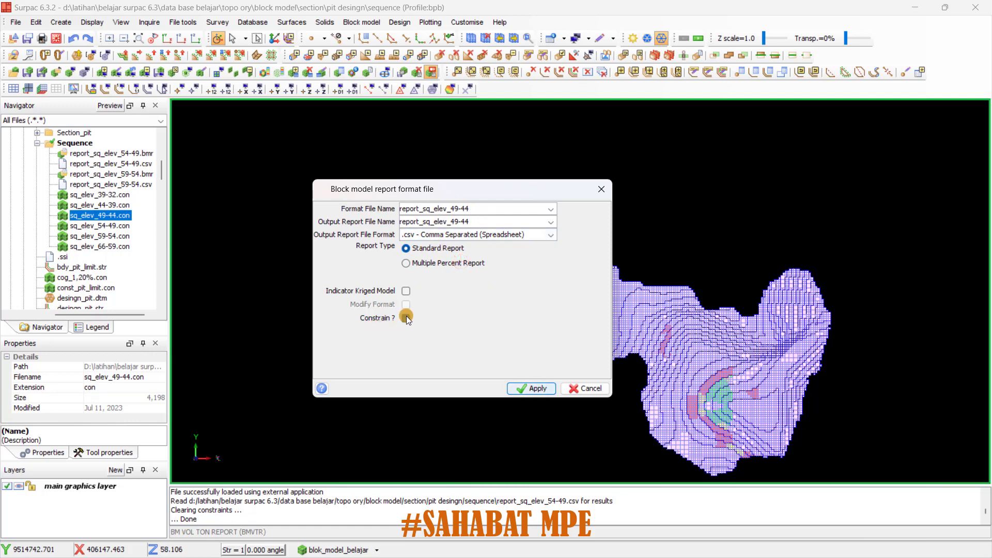
pyautogui.click(535, 386)
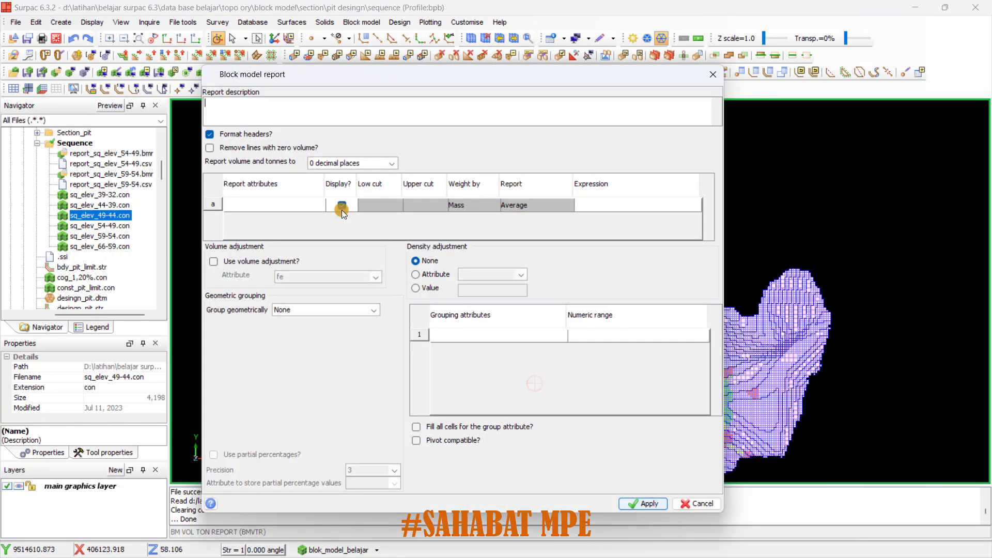
# Add ni and fe as the report attributes
pyautogui.click(295, 206)
pyautogui.rightClick(295, 207)
pyautogui.click(318, 216)
pyautogui.rightClick(310, 221)
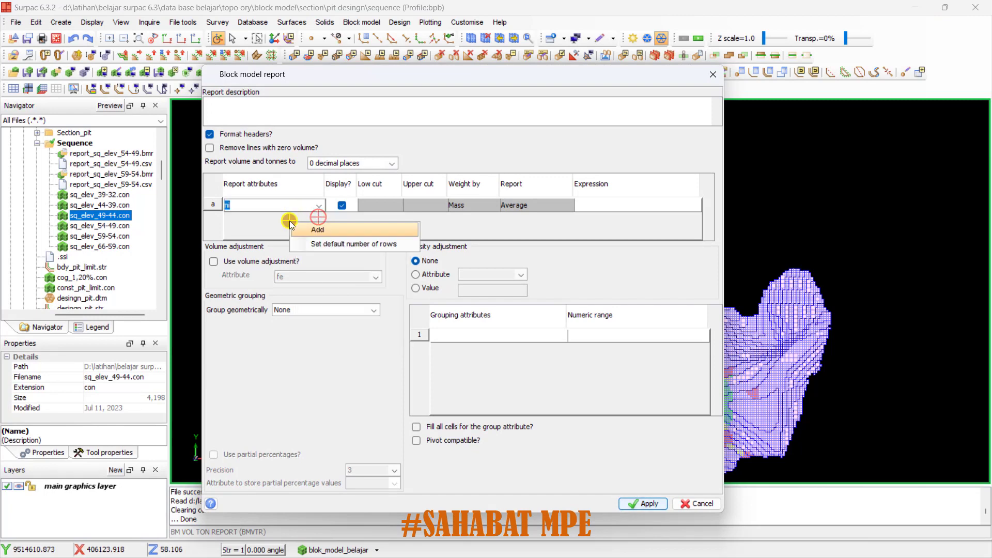
pyautogui.click(312, 223)
pyautogui.rightClick(299, 218)
pyautogui.click(299, 226)
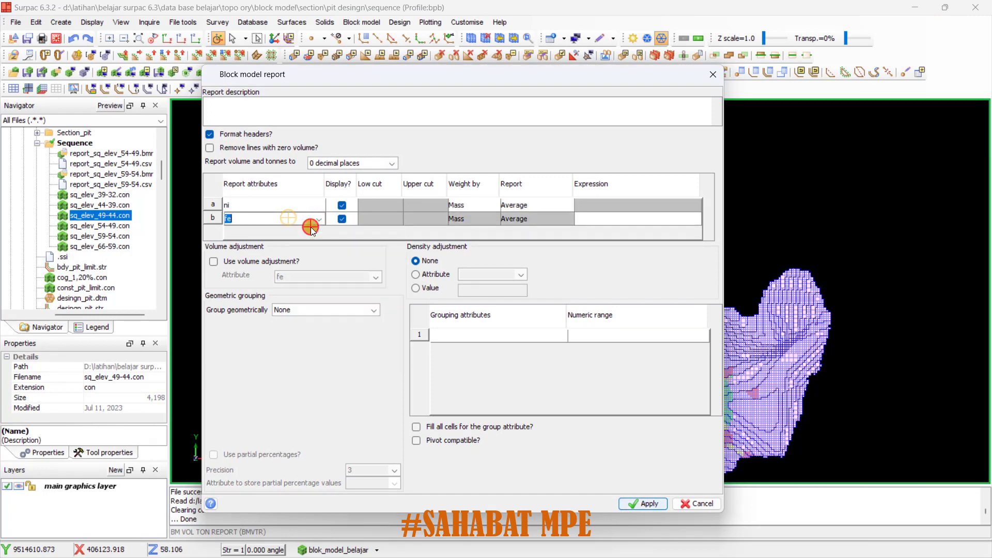
# Adjust density by the sg attribute and group the report by ni with numeric range 0,3,0.1
pyautogui.click(425, 275)
pyautogui.click(481, 275)
pyautogui.click(472, 316)
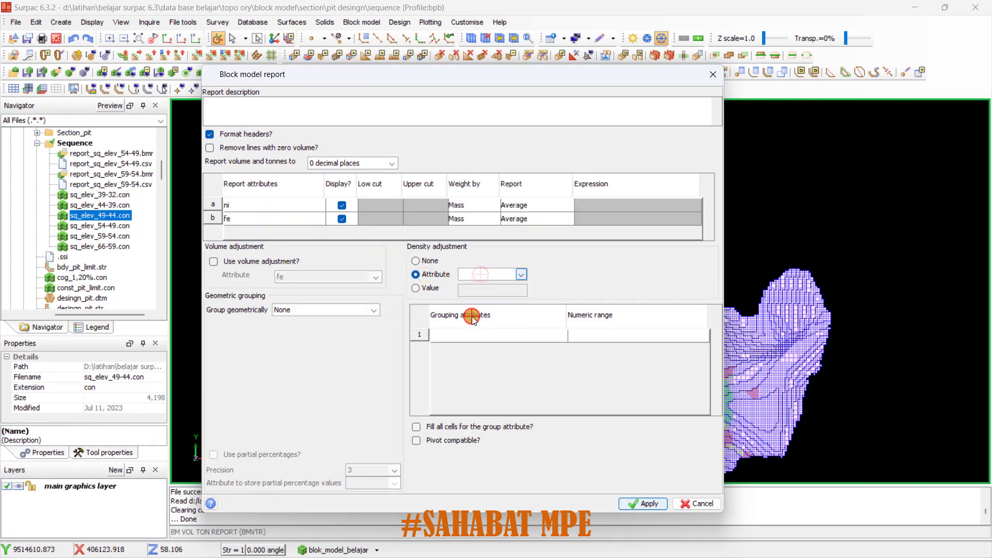
pyautogui.click(460, 333)
pyautogui.click(444, 379)
pyautogui.click(598, 335)
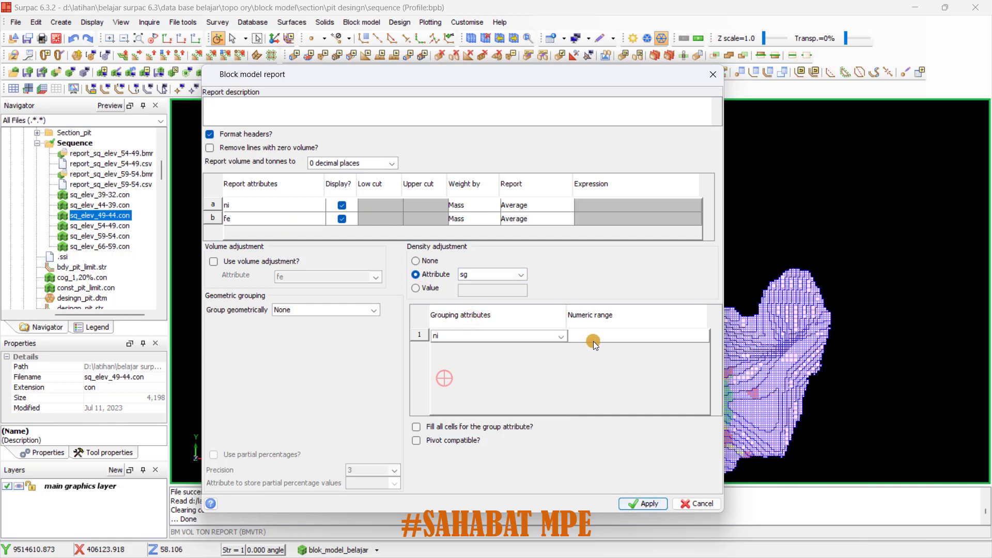
pyautogui.rightClick(619, 335)
pyautogui.click(621, 342)
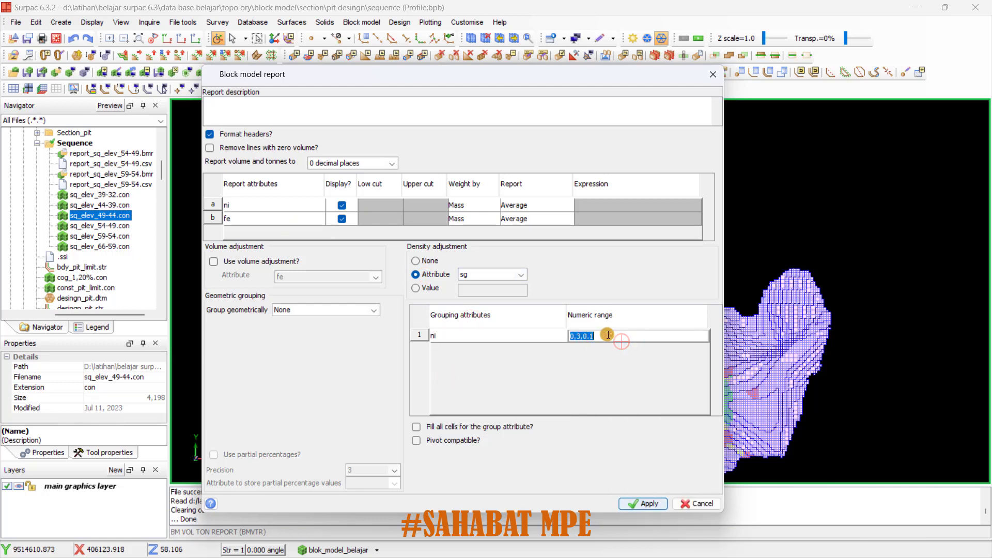
pyautogui.click(651, 500)
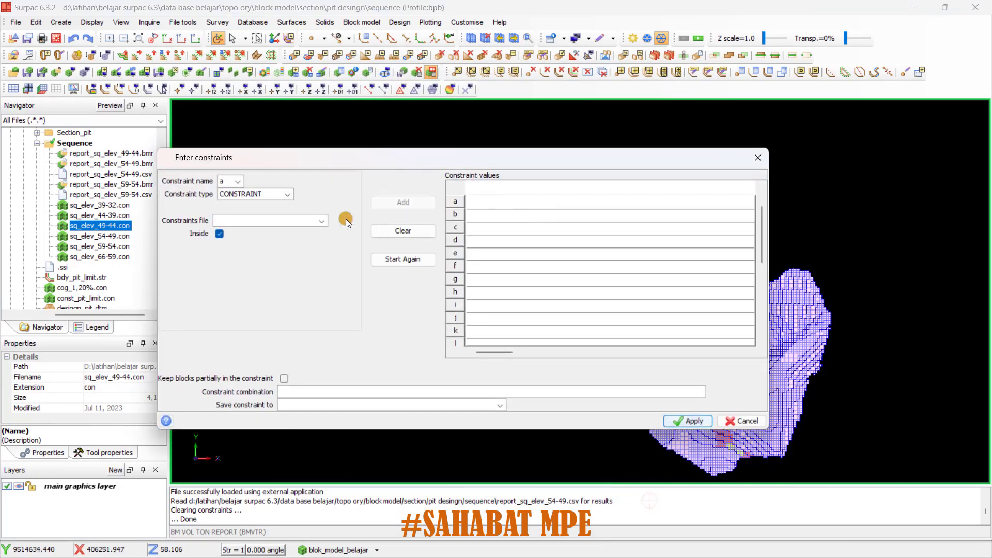
# Constrain the report to blocks inside sq_elev_49-44.con and generate it
pyautogui.click(319, 220)
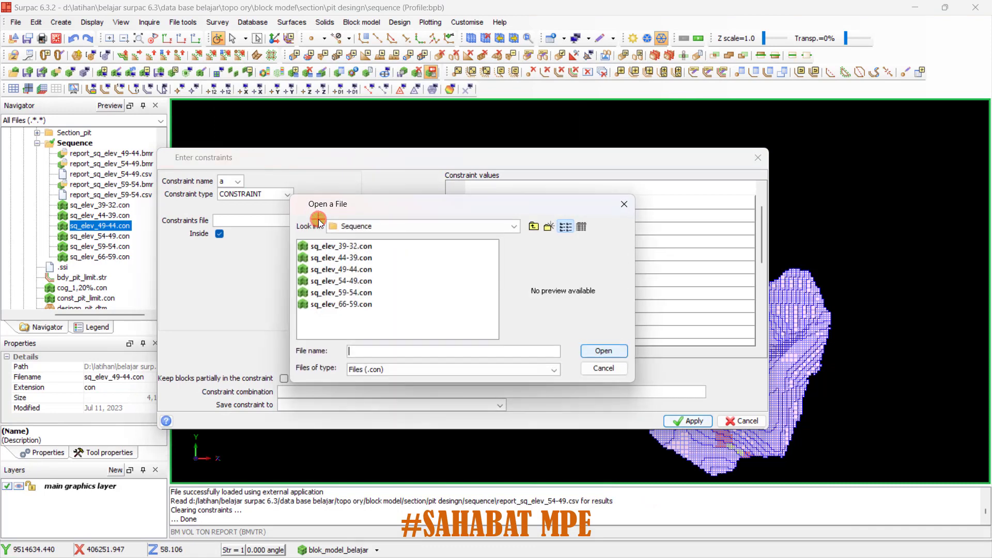
pyautogui.click(345, 270)
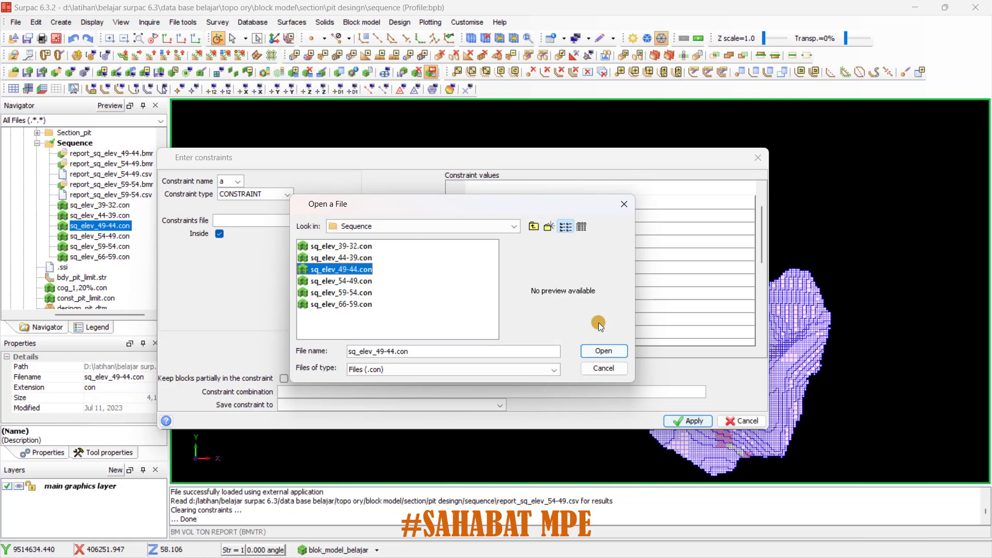
pyautogui.click(600, 349)
pyautogui.click(407, 202)
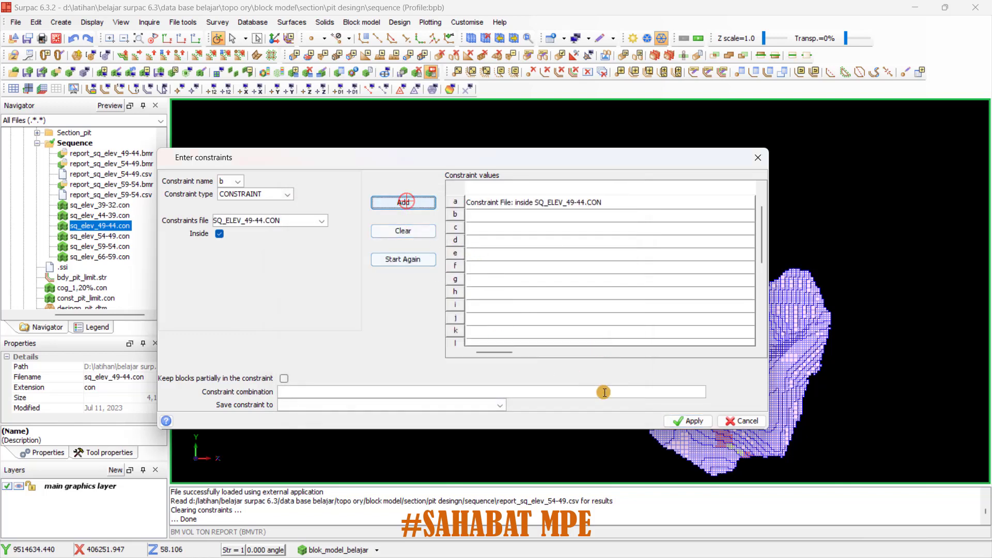
pyautogui.click(680, 420)
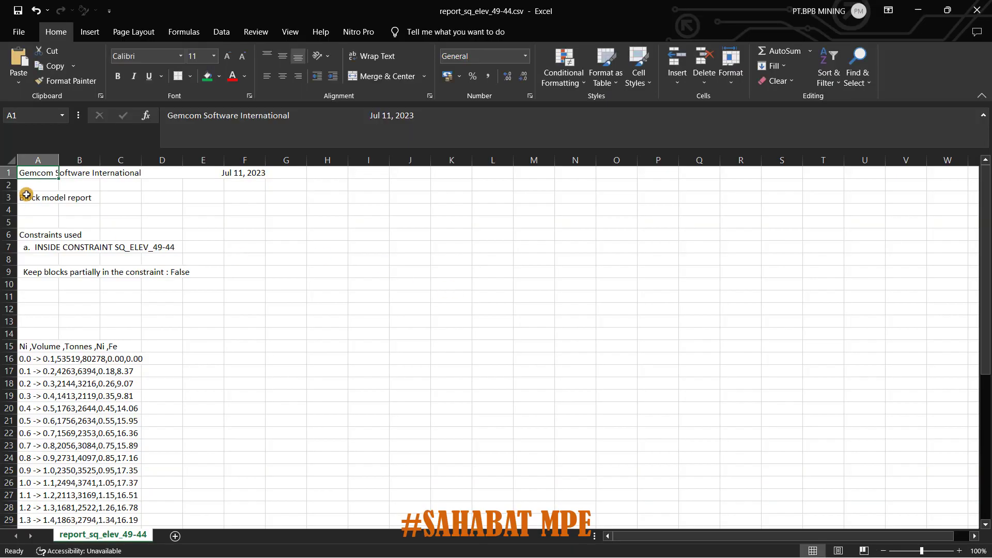
# Split the delimited report text in column A into separate columns
pyautogui.click(41, 160)
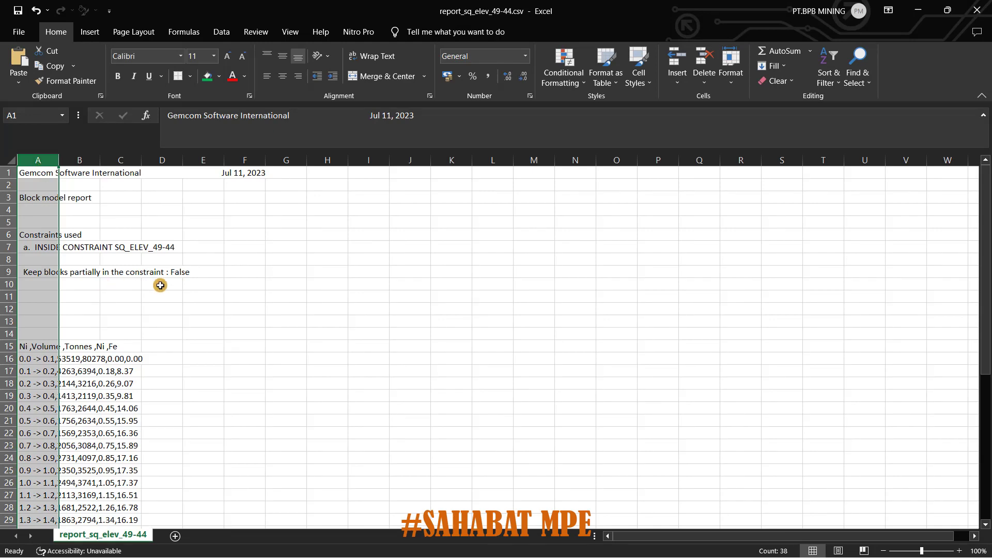
pyautogui.click(217, 31)
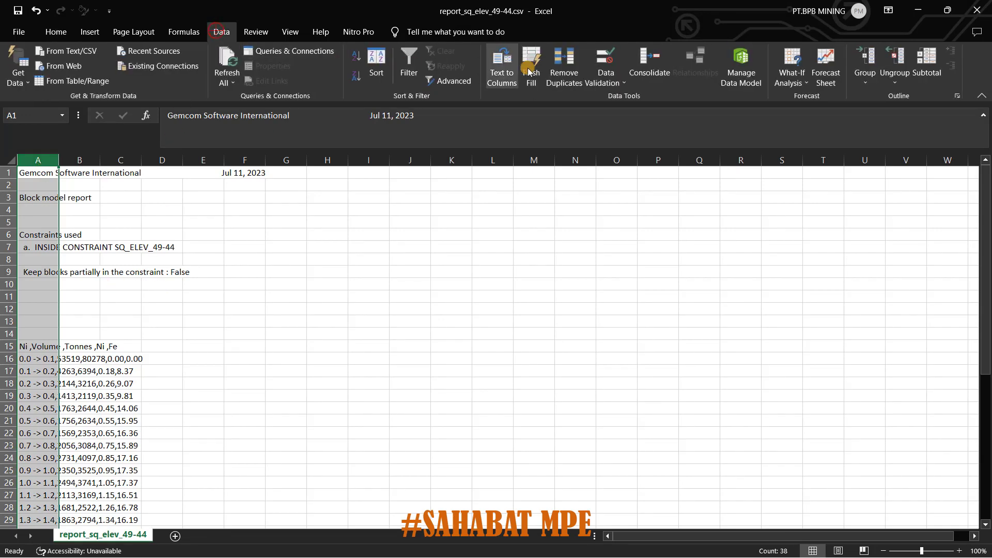
pyautogui.click(501, 66)
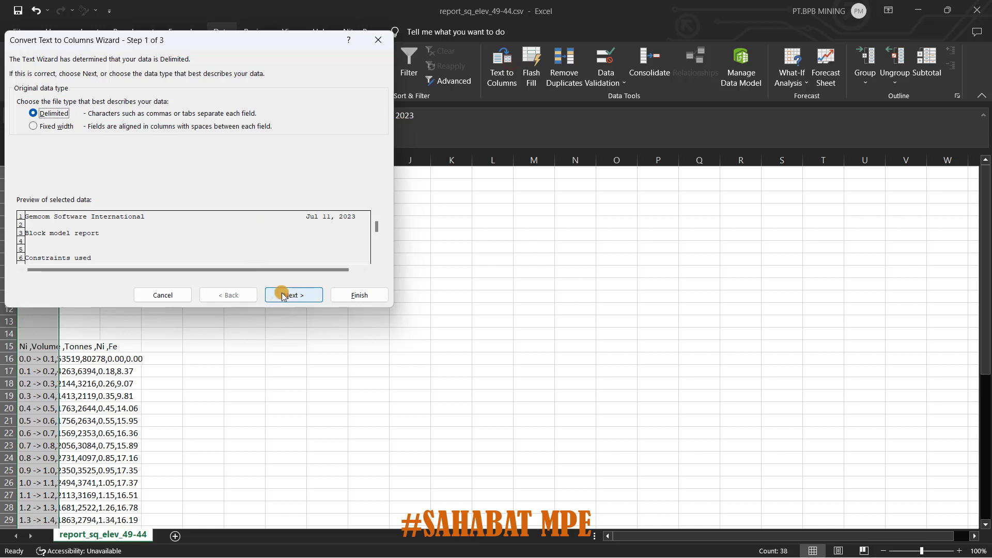
pyautogui.click(282, 295)
pyautogui.click(282, 294)
pyautogui.click(345, 292)
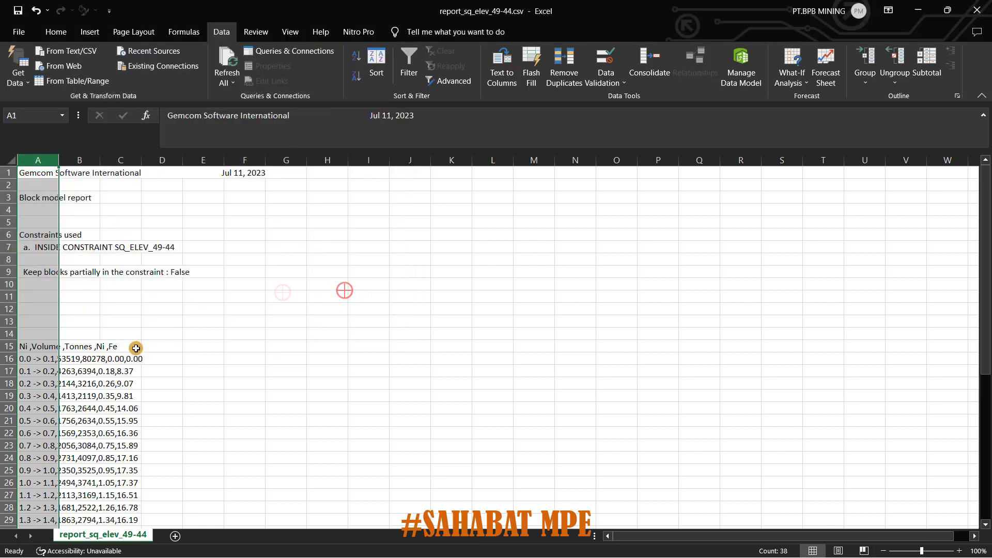
# Insert an empty row 46 above the Grand Total row
pyautogui.scroll(-10, 133, 348)
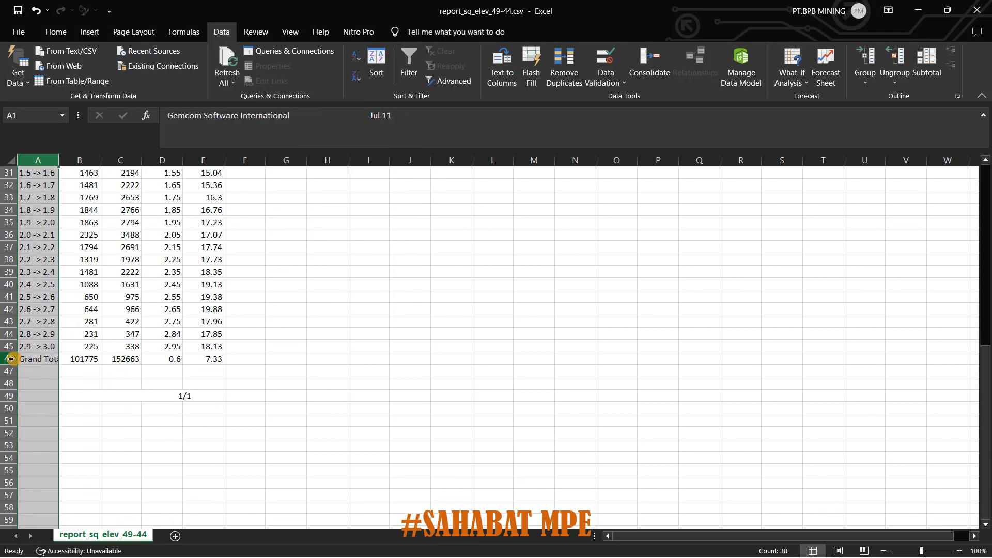
pyautogui.click(11, 359)
pyautogui.rightClick(11, 359)
pyautogui.click(65, 255)
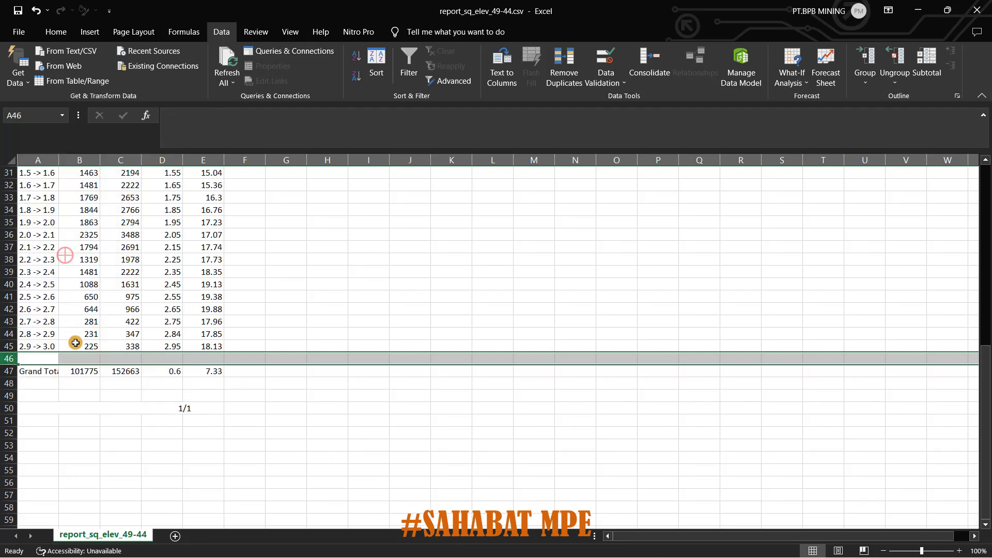
# Total the volumes of all Ni classes in B46 with =SUM(B16:B45)
pyautogui.click(84, 356)
pyautogui.write('=su')
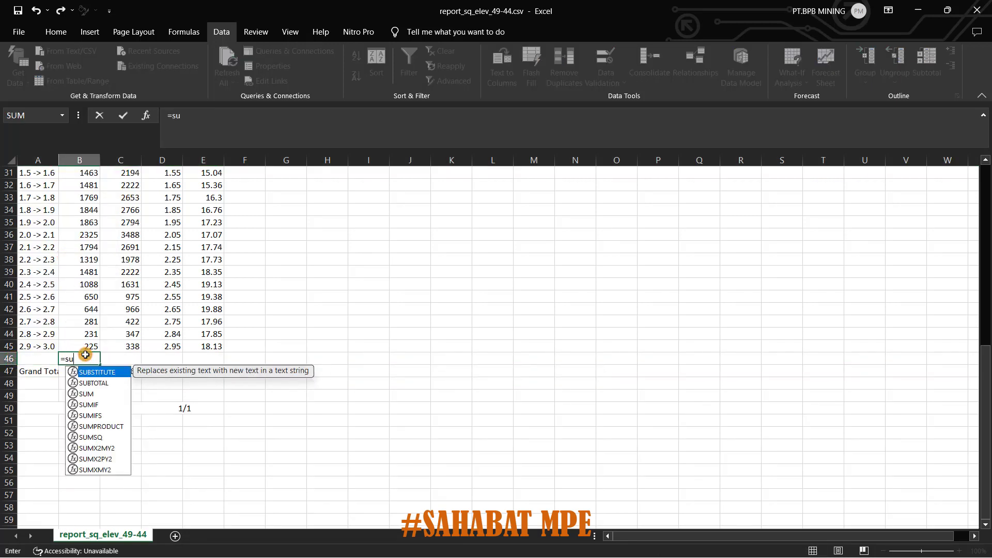
pyautogui.write('m')
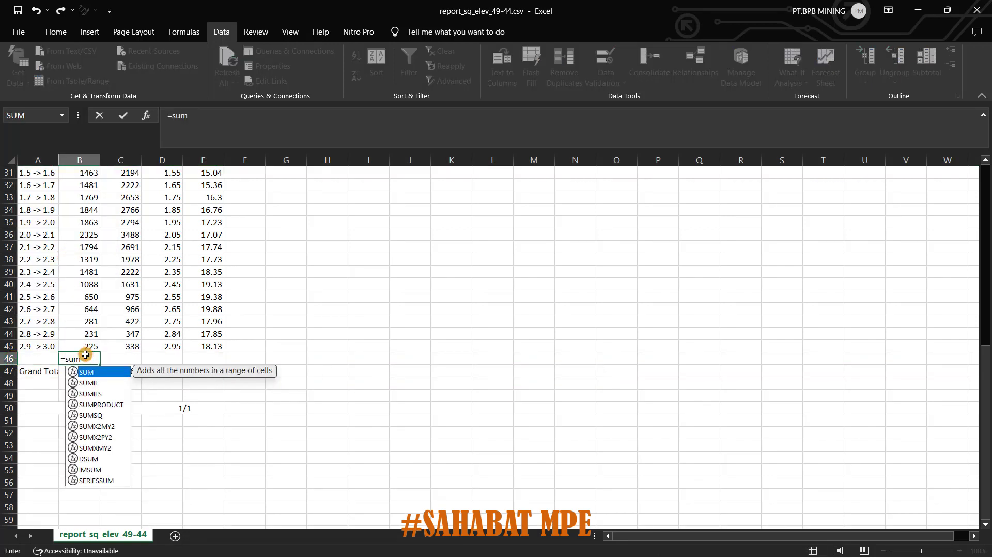
pyautogui.click(85, 355)
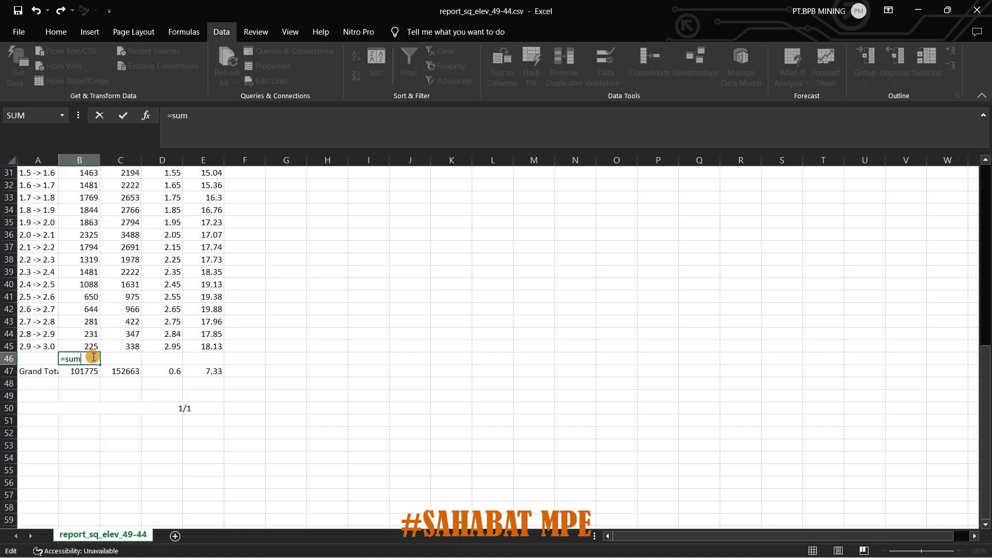
pyautogui.press('BackSpace')
pyautogui.press('BackSpace')
pyautogui.write('=sum')
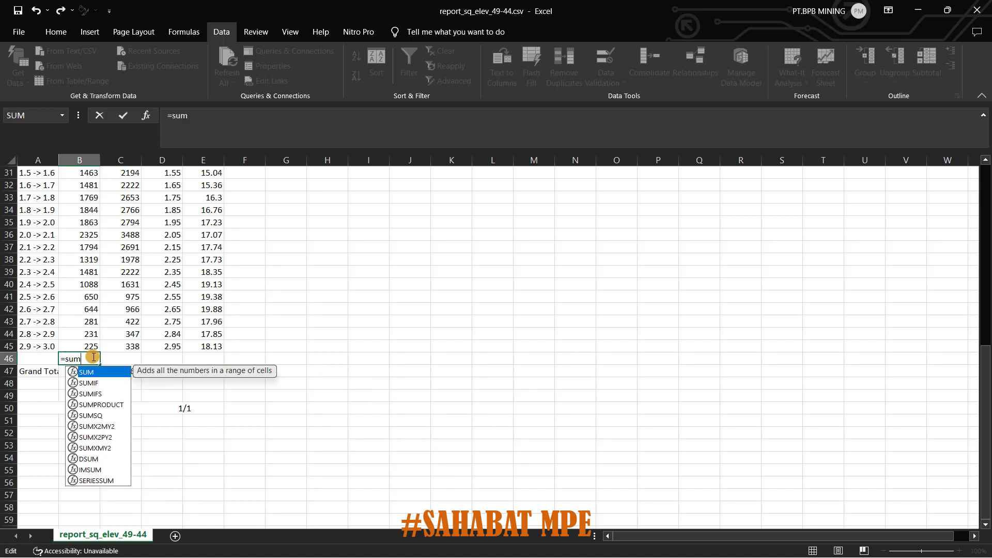
pyautogui.doubleClick(97, 372)
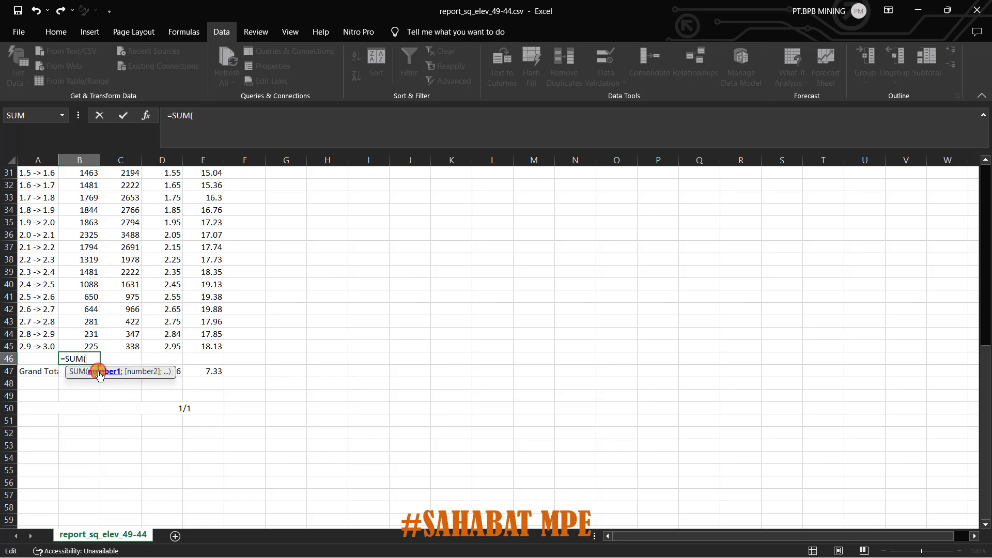
pyautogui.scroll(10, 106, 273)
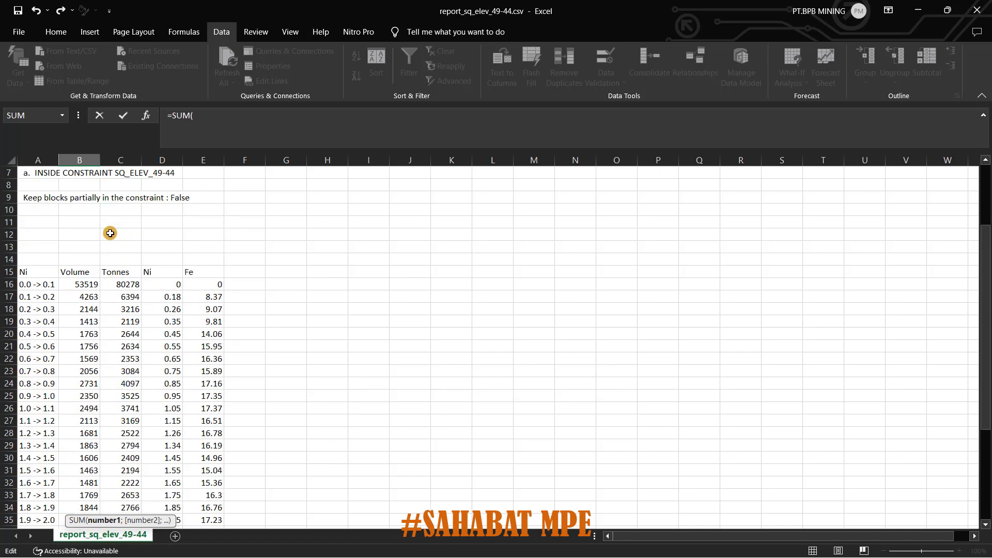
pyautogui.scroll(-2, 106, 273)
pyautogui.moveTo(84, 283); pyautogui.dragTo(89, 509)
pyautogui.write(')')
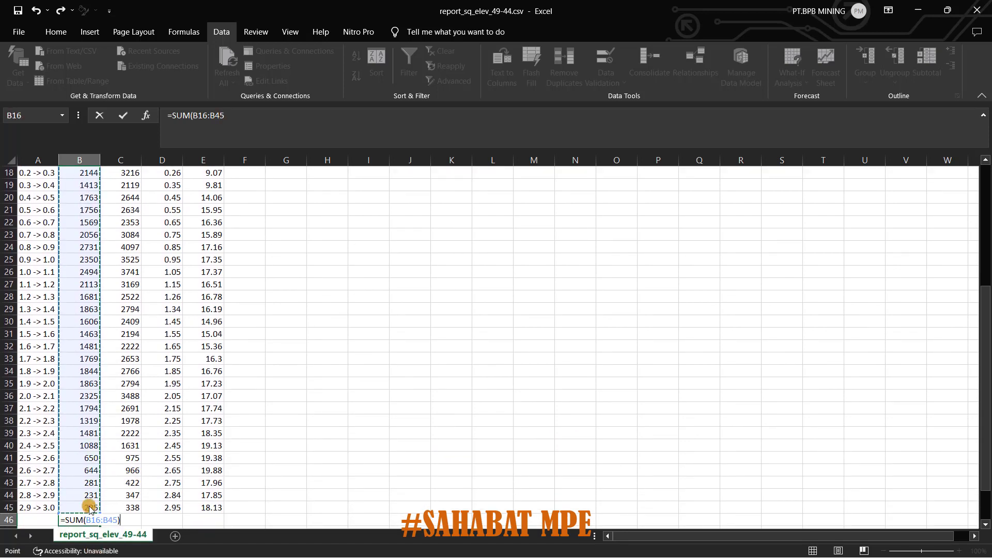
pyautogui.press('Return')
pyautogui.click(89, 508)
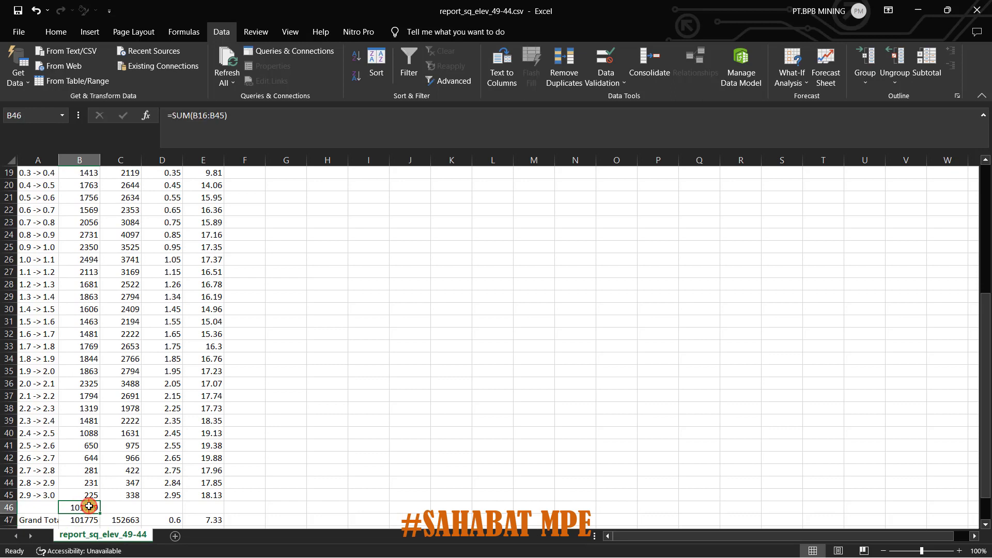
# Copy the sum formula from B46 into C46 to total the tonnes of all Ni classes
pyautogui.hotkey('ctrl', 'c')
pyautogui.click(120, 507)
pyautogui.hotkey('ctrl', 'v')
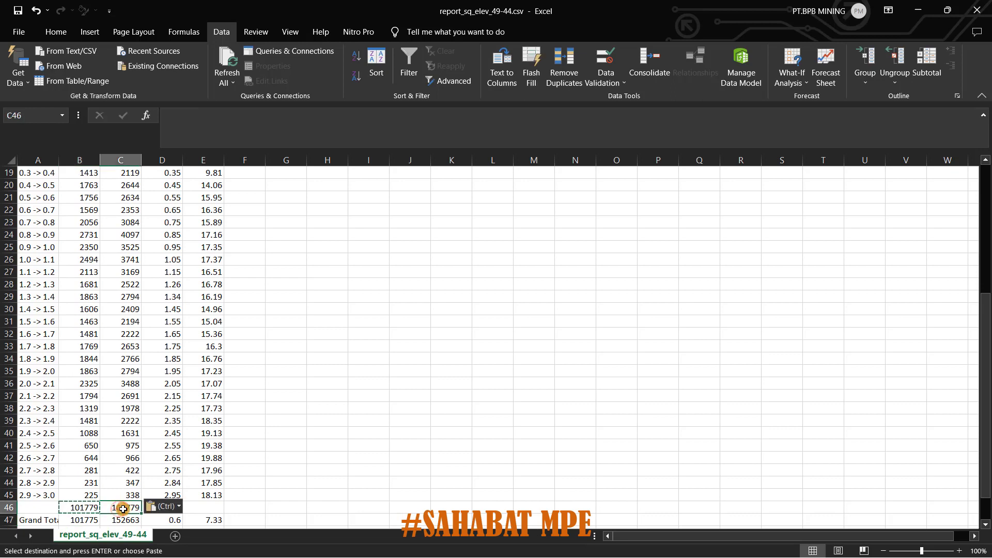
pyautogui.press('Escape')
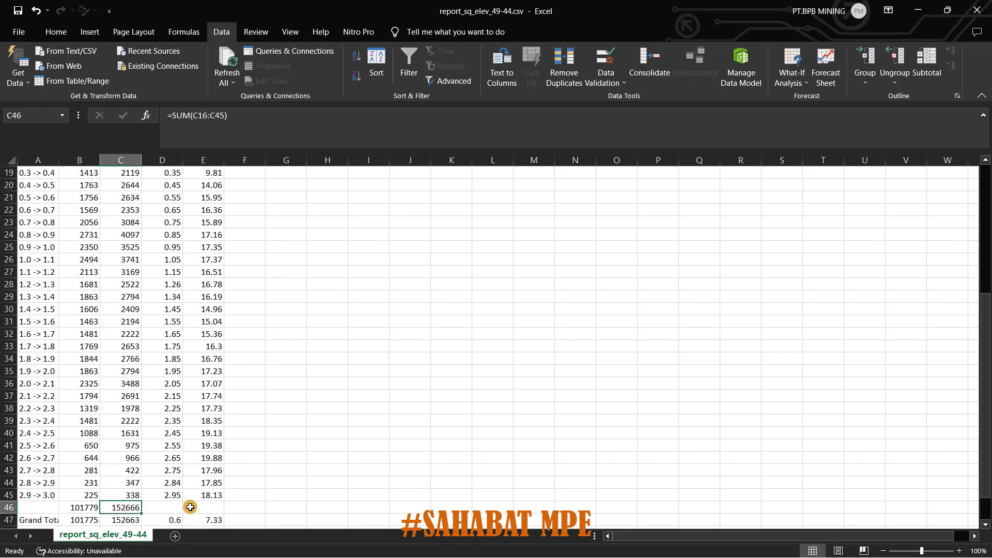
# Calculate the tonnage-weighted average Ni grade in D46 with =SUMPRODUCT(D16:D45;C16:C45)/C46
pyautogui.click(167, 507)
pyautogui.write('=sum')
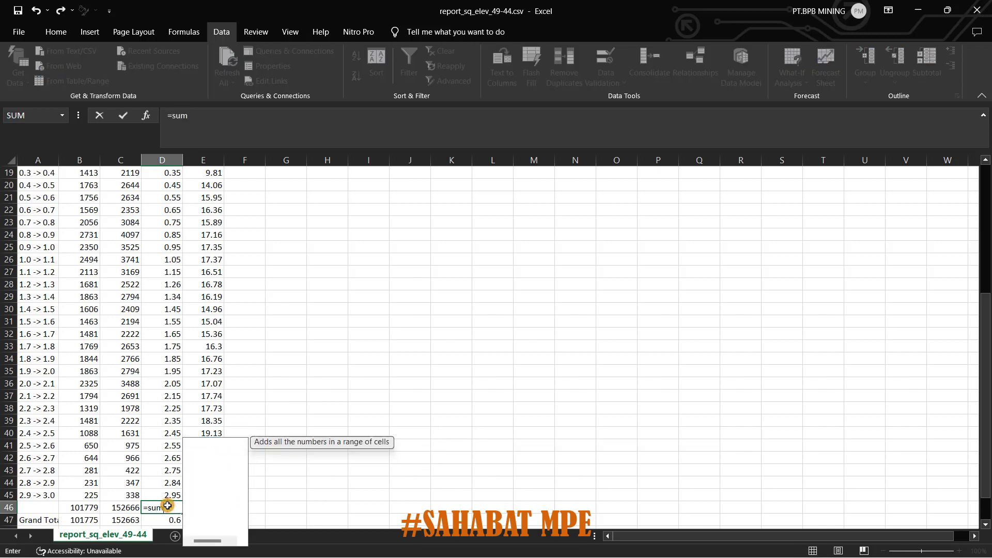
pyautogui.doubleClick(217, 476)
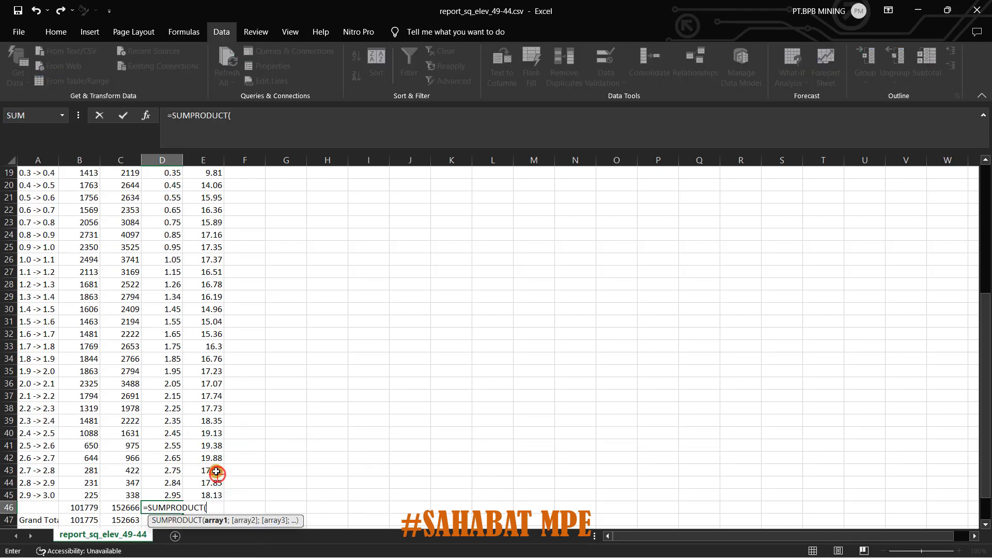
pyautogui.scroll(4, 177, 255)
pyautogui.moveTo(170, 282); pyautogui.dragTo(181, 477)
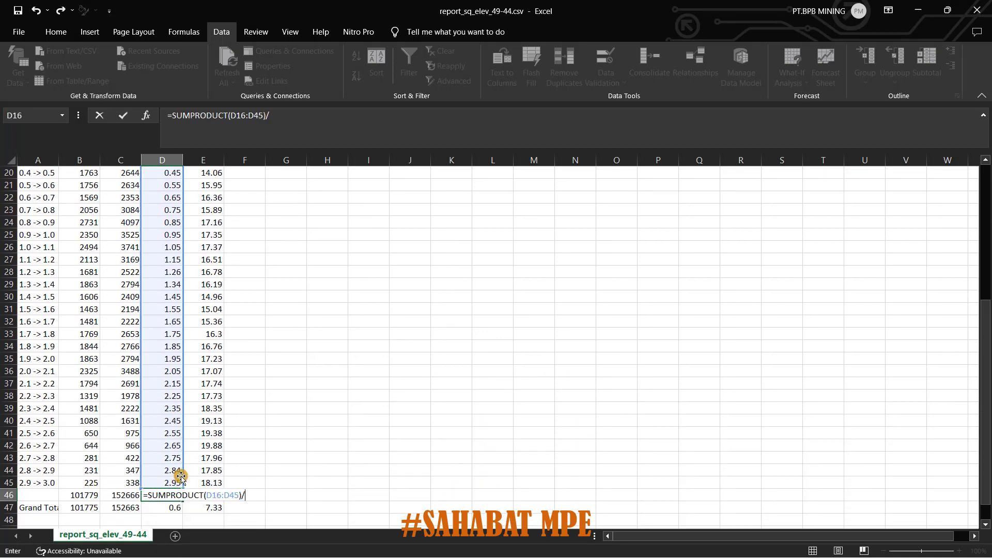
pyautogui.scroll(6, 137, 309)
pyautogui.scroll(-6, 169, 345)
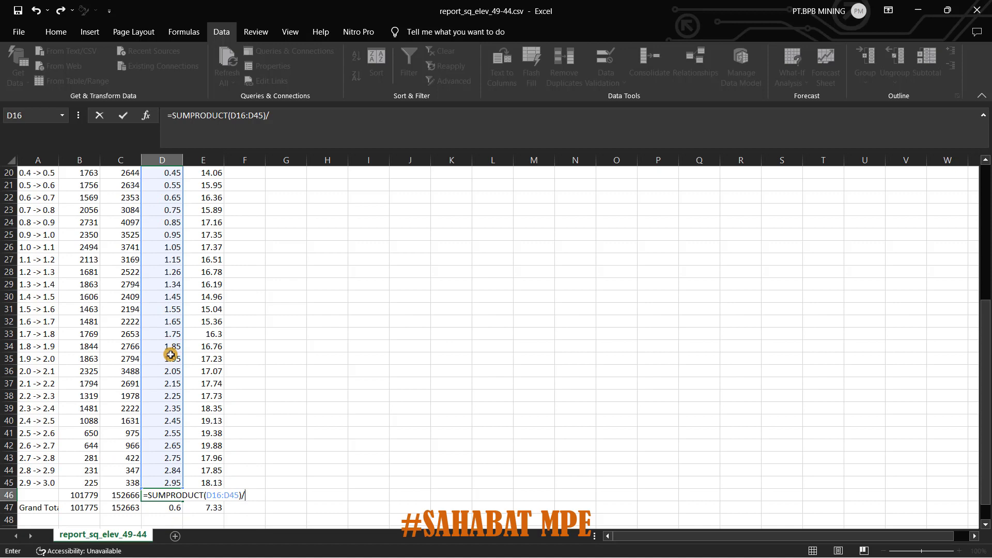
pyautogui.press('BackSpace')
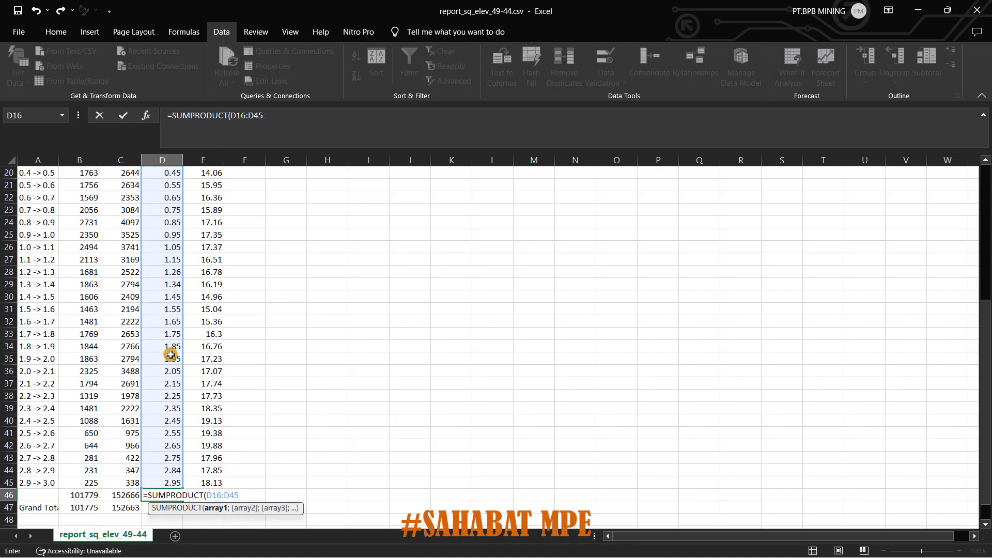
pyautogui.write(';')
pyautogui.scroll(2, 155, 258)
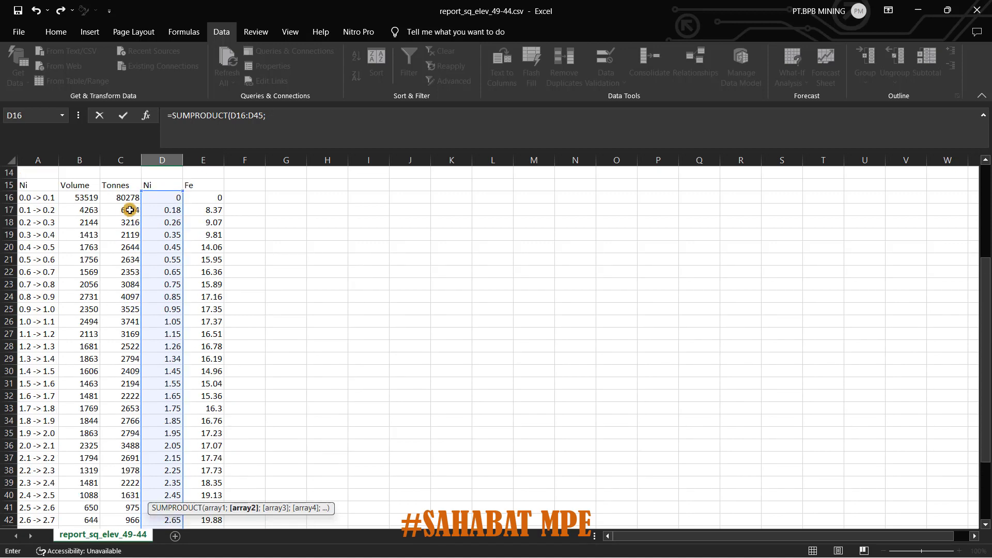
pyautogui.moveTo(125, 199); pyautogui.dragTo(132, 484)
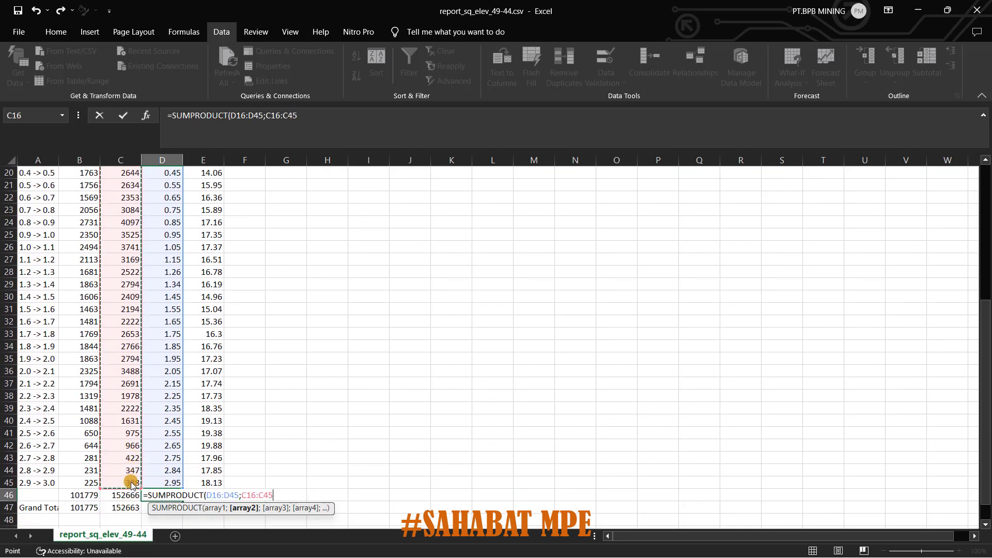
pyautogui.write(')/')
pyautogui.click(132, 500)
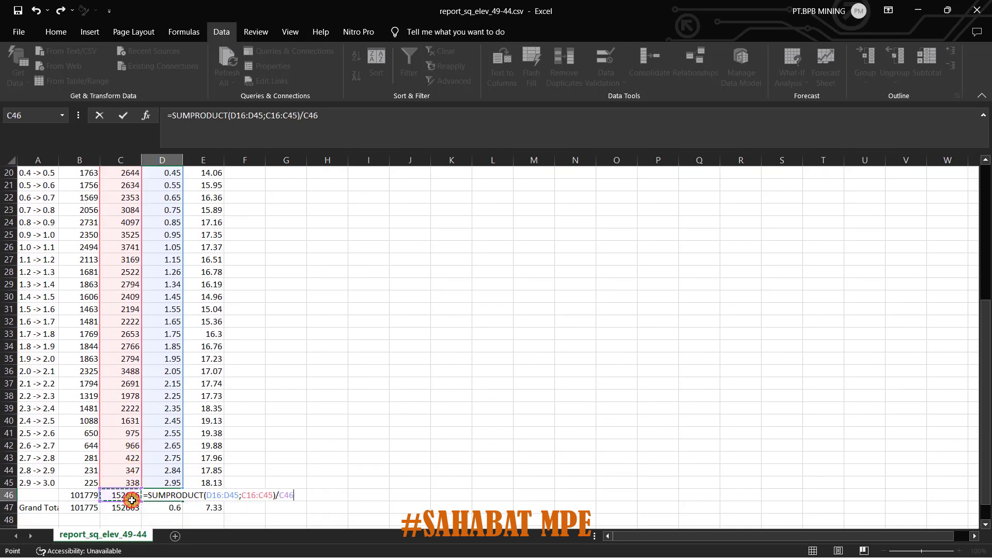
pyautogui.press('Return')
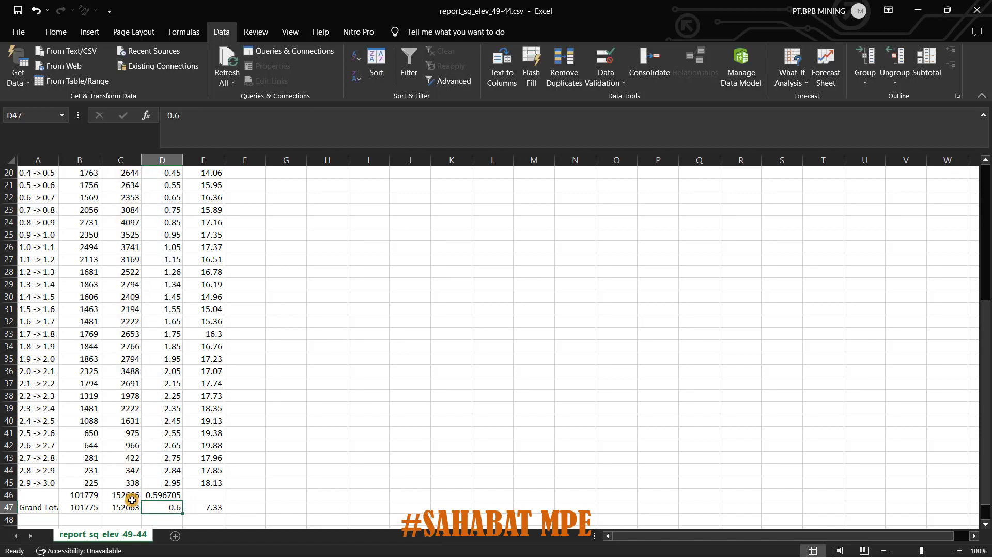
# Format the average Ni grade in D46 as a number with two decimals
pyautogui.click(174, 494)
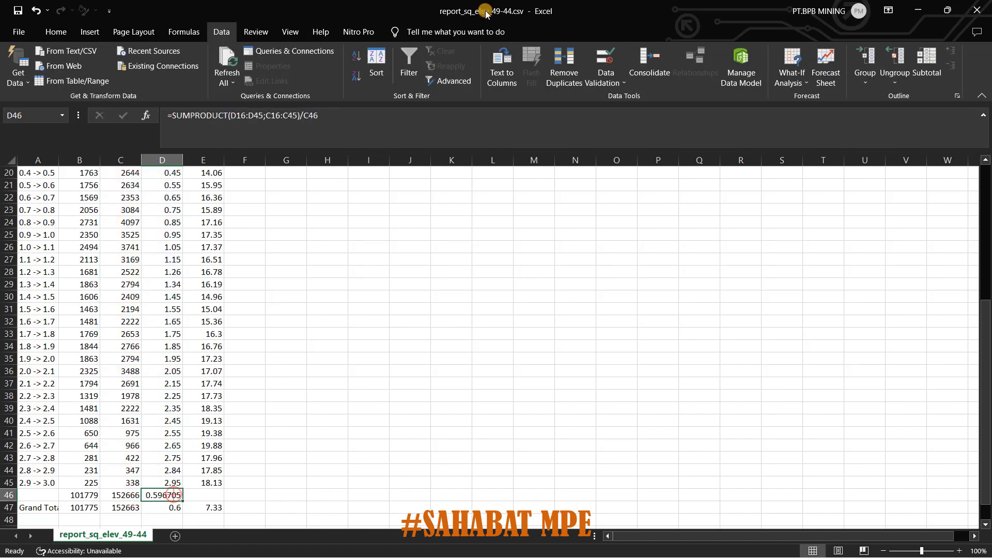
pyautogui.click(55, 33)
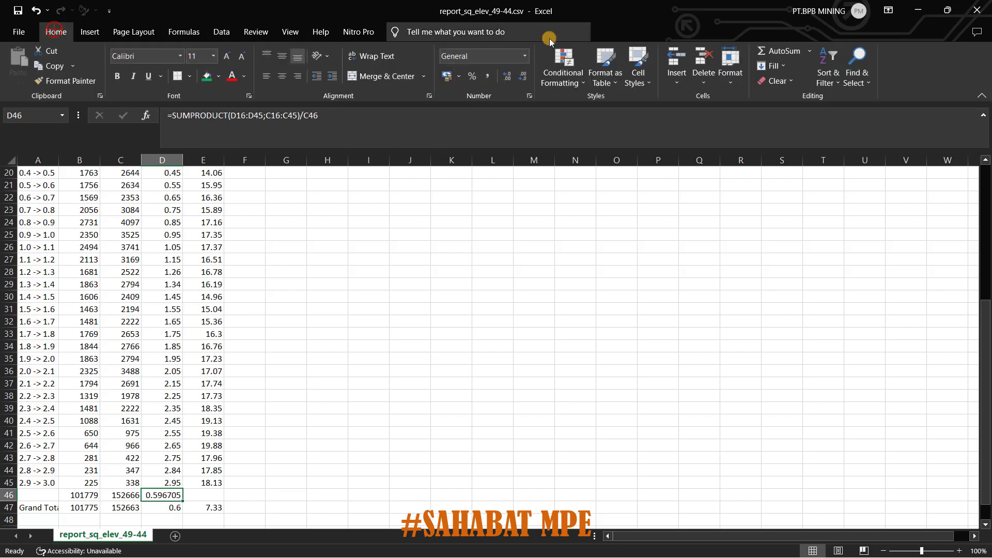
pyautogui.doubleClick(522, 77)
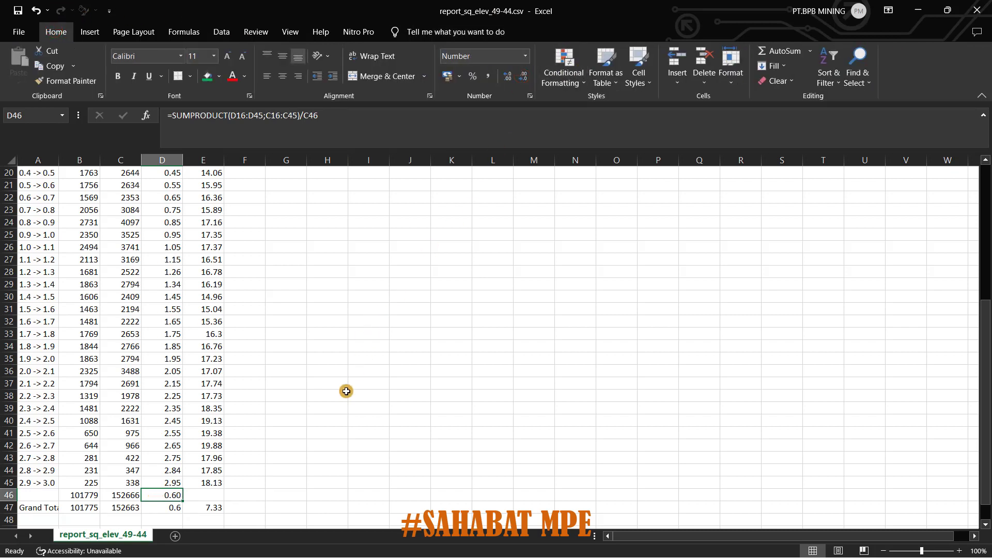
# Copy the D46 formula into E46 and redirect its references to make =SUMPRODUCT(E16:E45;C16:C45)/C46 for the average Fe grade
pyautogui.hotkey('ctrl', 'c')
pyautogui.click(209, 494)
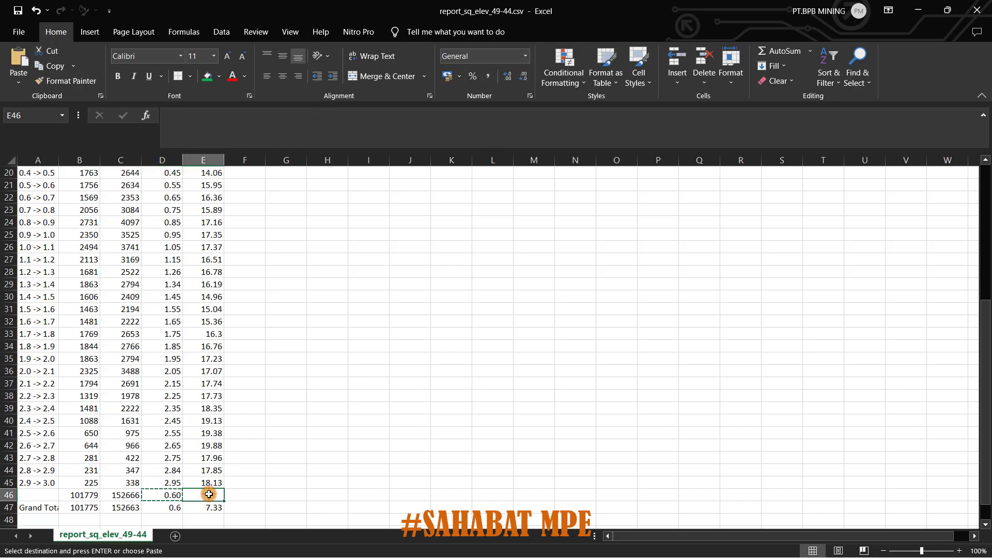
pyautogui.hotkey('ctrl', 'v')
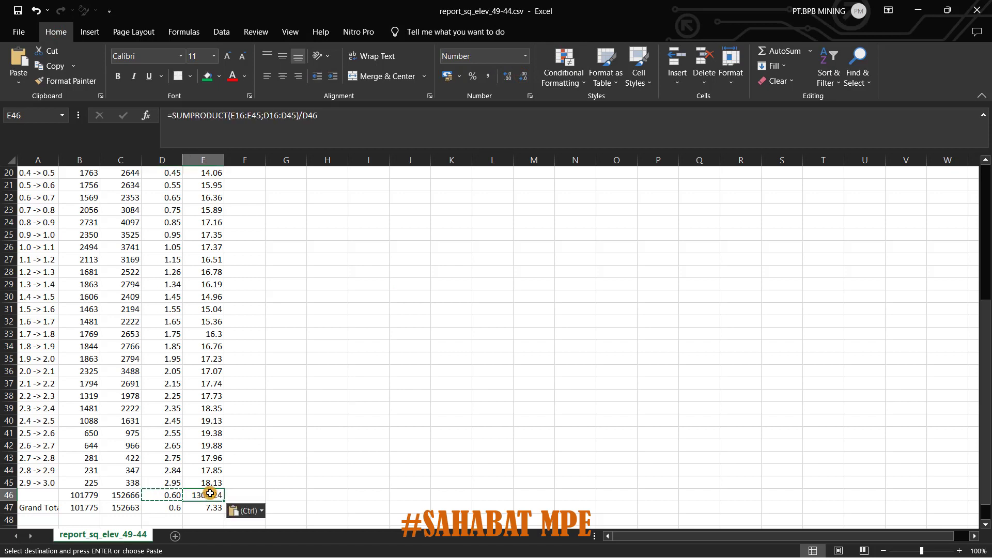
pyautogui.doubleClick(210, 495)
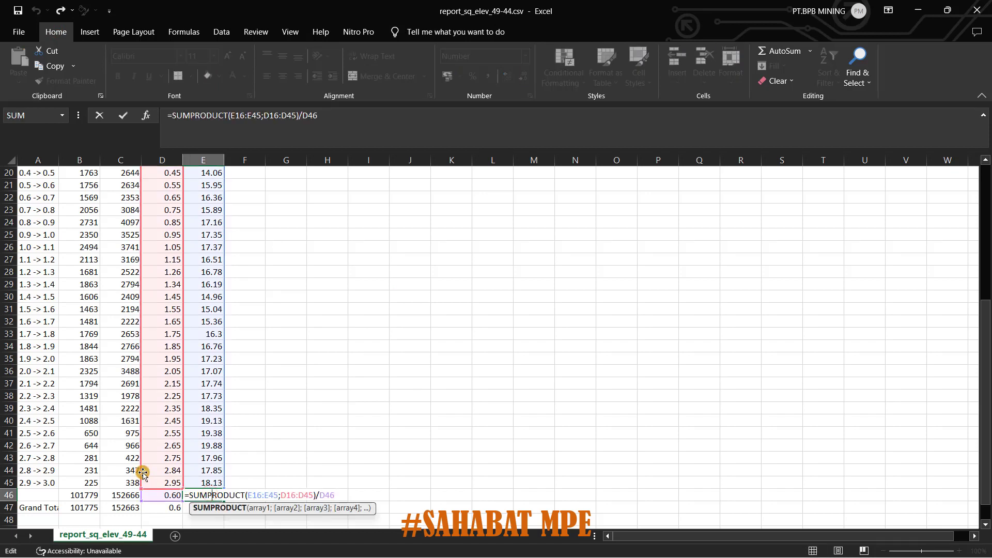
pyautogui.moveTo(137, 471); pyautogui.dragTo(133, 472)
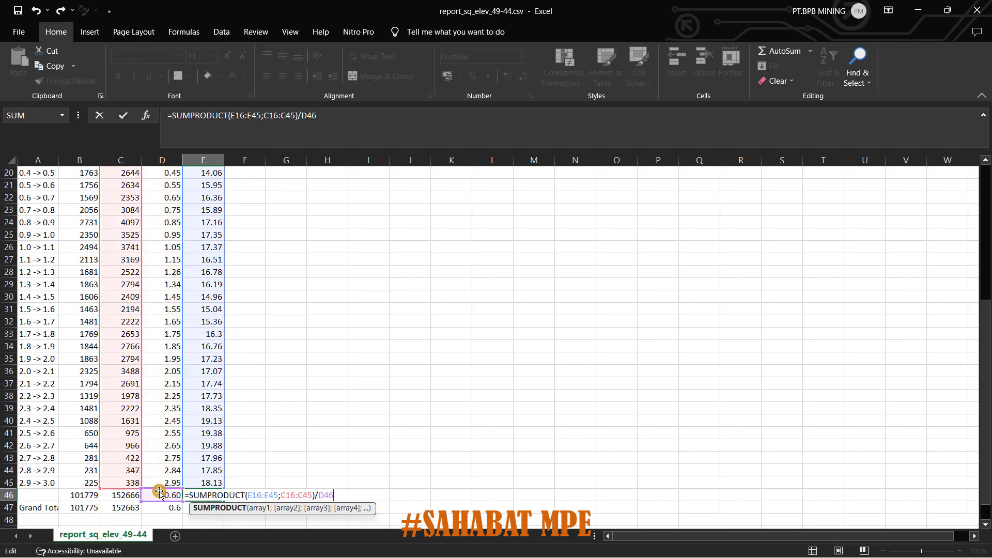
pyautogui.moveTo(158, 490); pyautogui.dragTo(135, 493)
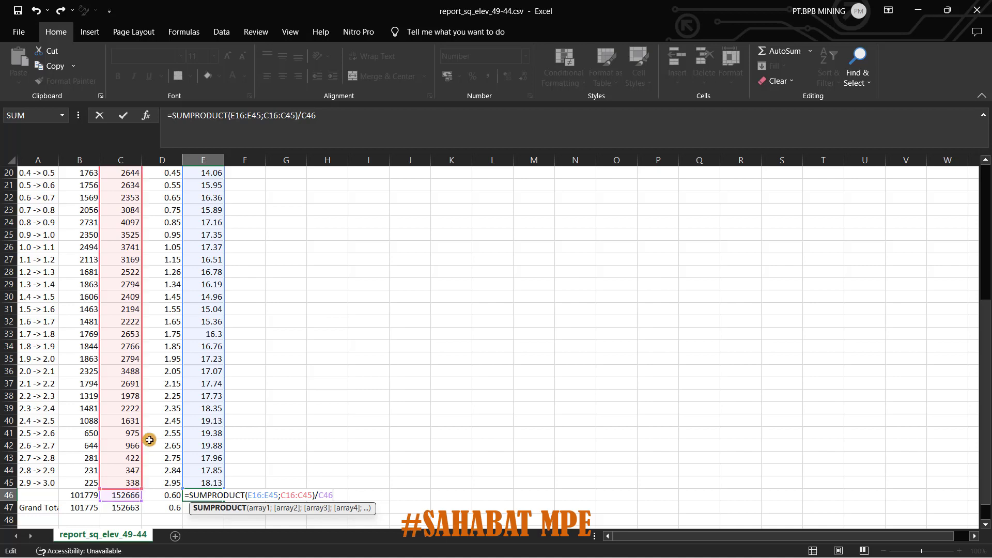
pyautogui.scroll(2, 169, 301)
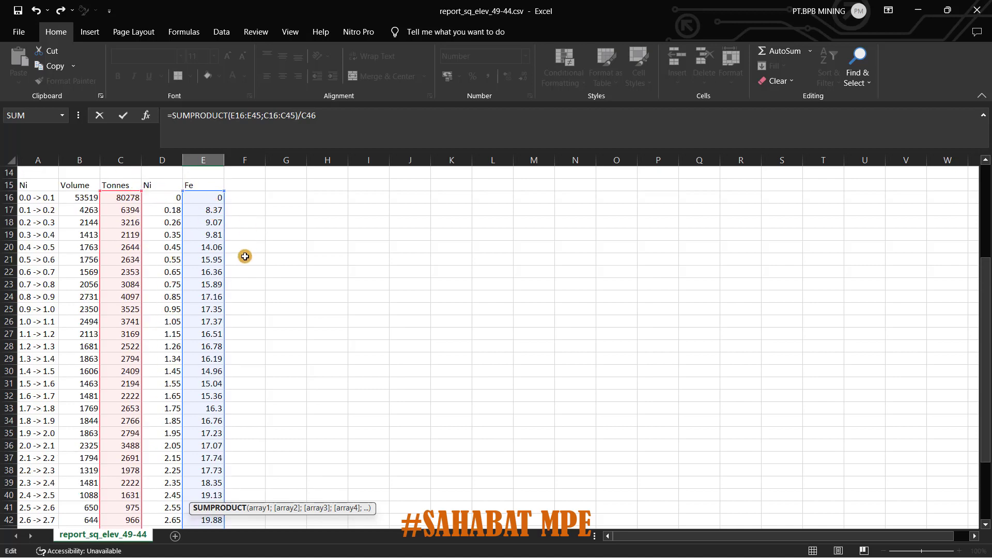
pyautogui.scroll(-6, 118, 247)
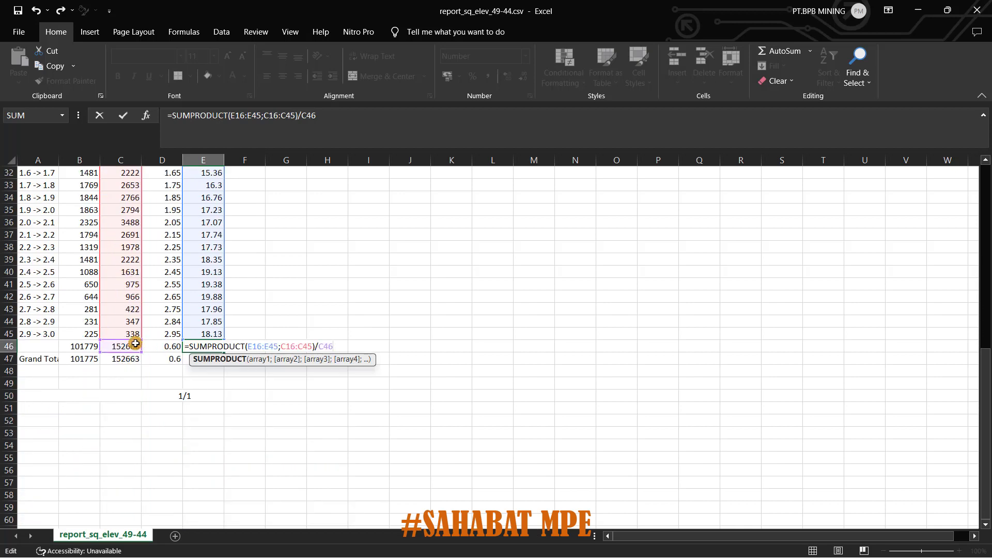
pyautogui.scroll(1, 150, 331)
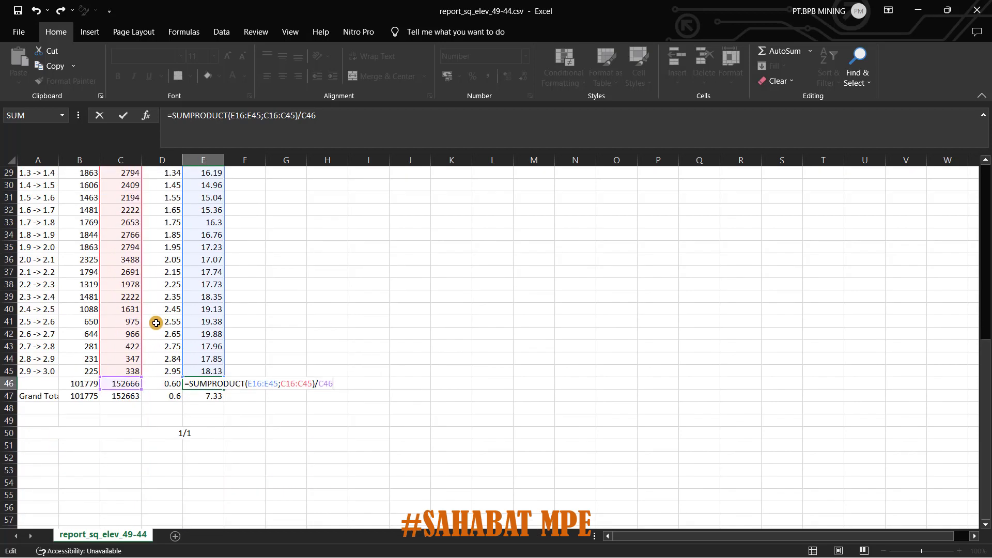
pyautogui.press('Return')
# Move the Ni classes from 0.0 to 1.2 in A16:E27 to the range G28:K39
pyautogui.scroll(6, 149, 349)
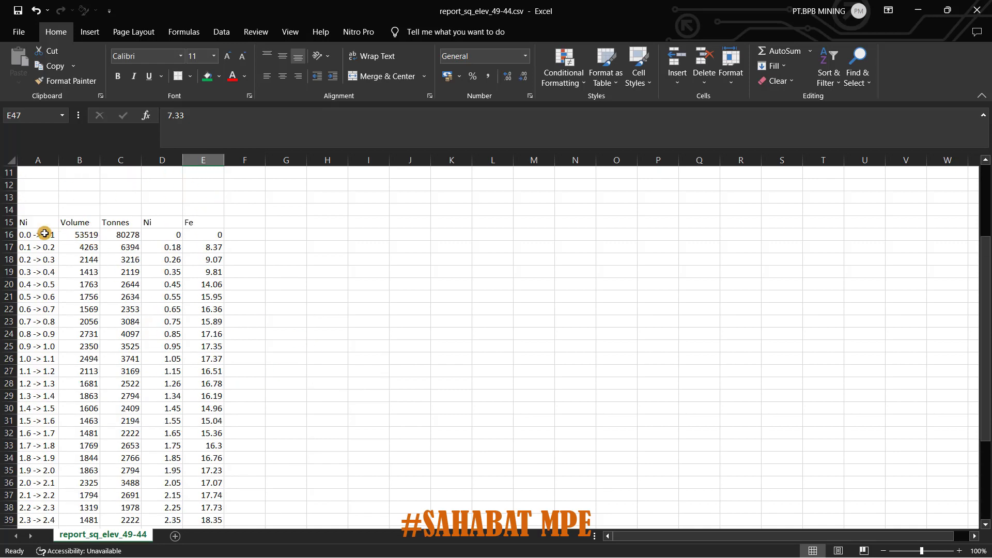
pyautogui.moveTo(44, 234); pyautogui.dragTo(217, 369)
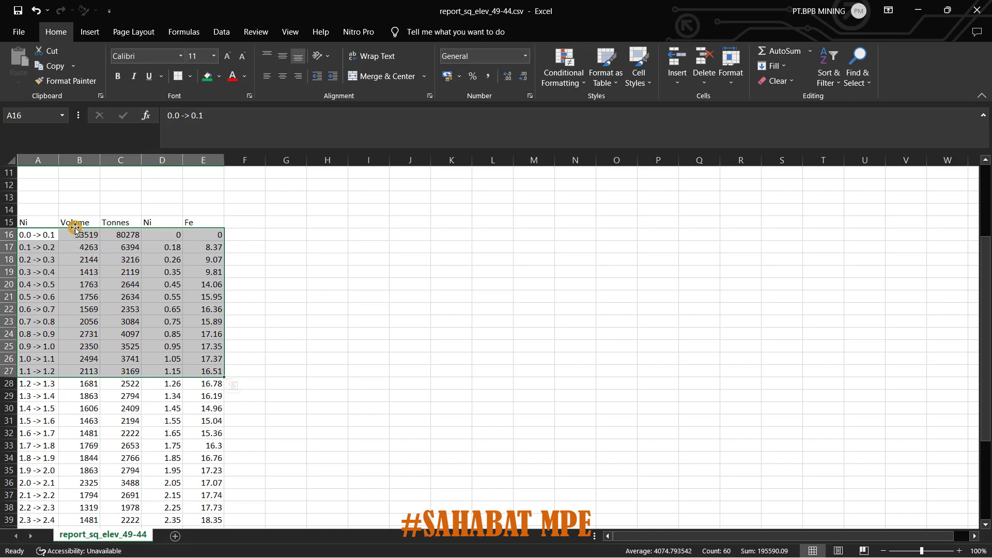
pyautogui.moveTo(75, 227); pyautogui.dragTo(312, 380)
pyautogui.scroll(-3, 302, 354)
# Copy the column headers in A15:E15 to G25:K25 above the moved Ni classes
pyautogui.scroll(2, 303, 353)
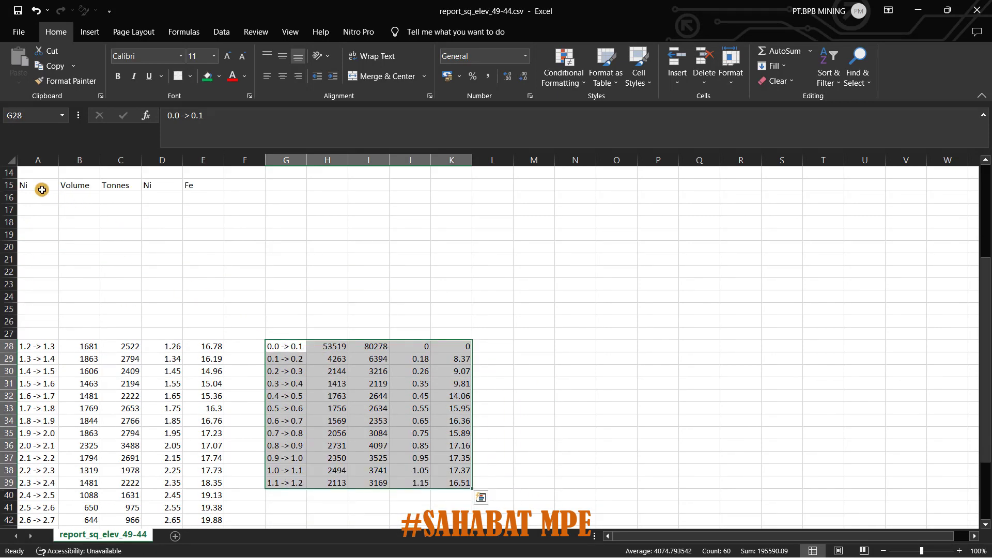
pyautogui.moveTo(40, 186); pyautogui.dragTo(192, 181)
pyautogui.hotkey('ctrl', 'c')
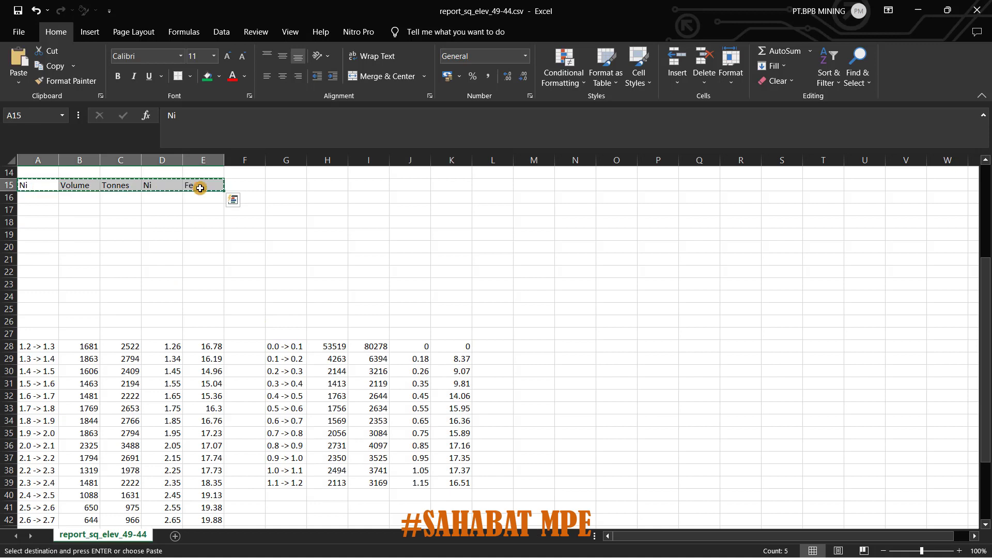
pyautogui.click(288, 305)
pyautogui.hotkey('ctrl', 'v')
pyautogui.scroll(-5, 354, 335)
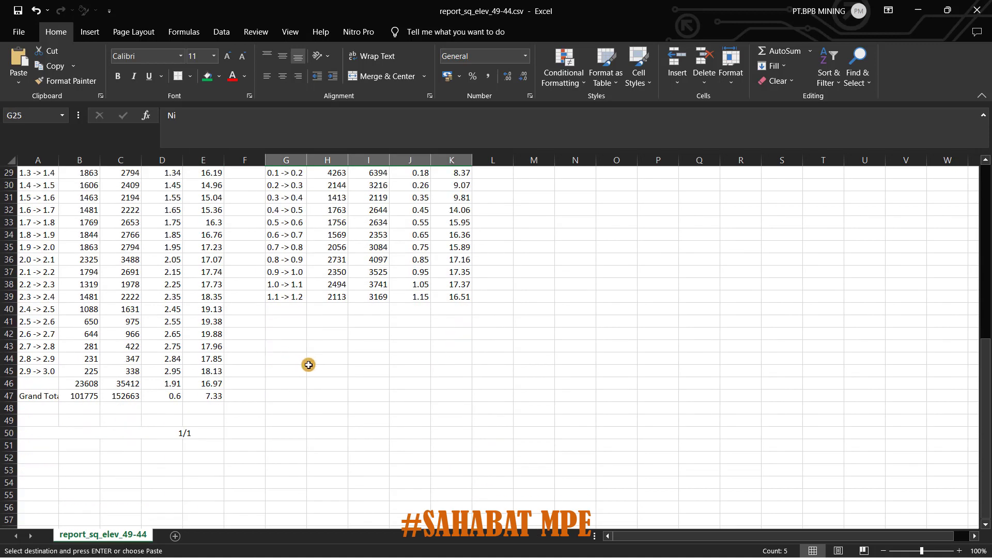
pyautogui.click(313, 365)
# Apply the comma number style to the tonnes total in C46 and the volume total in B46
pyautogui.scroll(1, 347, 416)
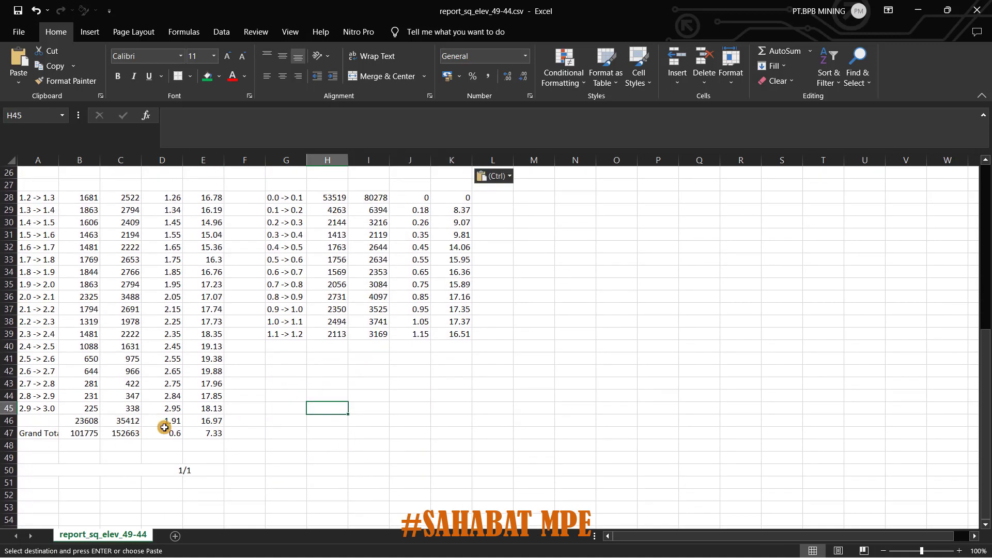
pyautogui.click(130, 421)
pyautogui.click(486, 76)
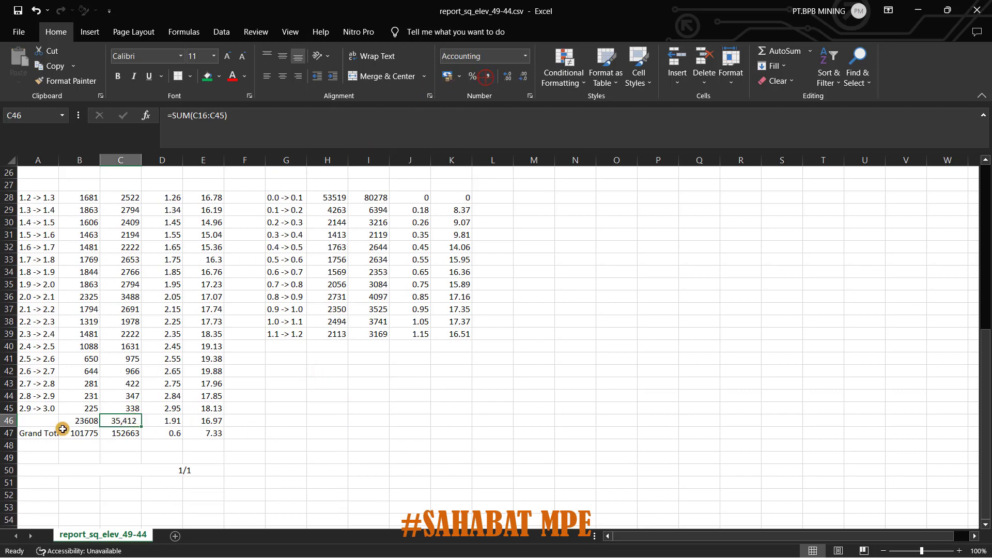
pyautogui.click(83, 421)
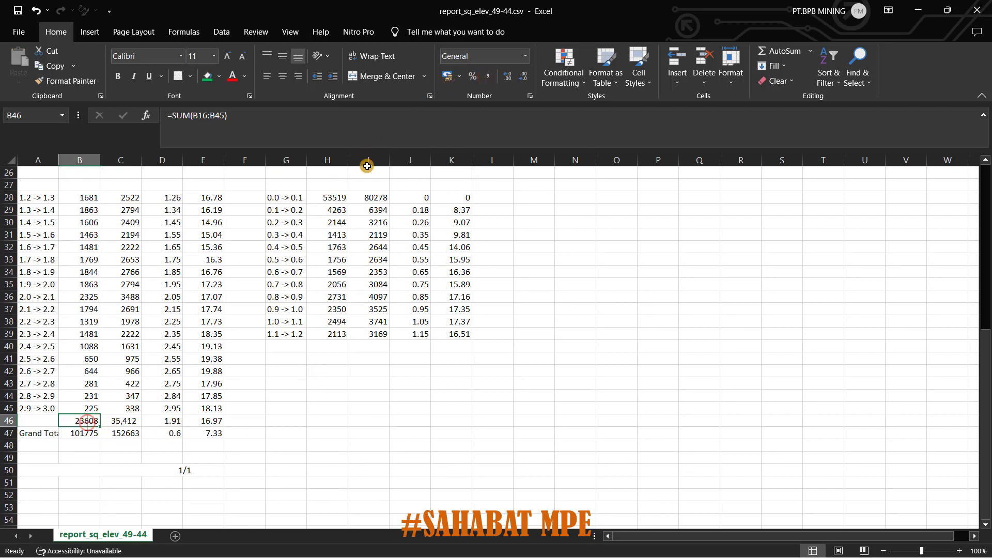
pyautogui.click(489, 76)
# Copy the total and average formulas in B46:E46 to H41:K41 below the moved Ni classes
pyautogui.scroll(1, 186, 419)
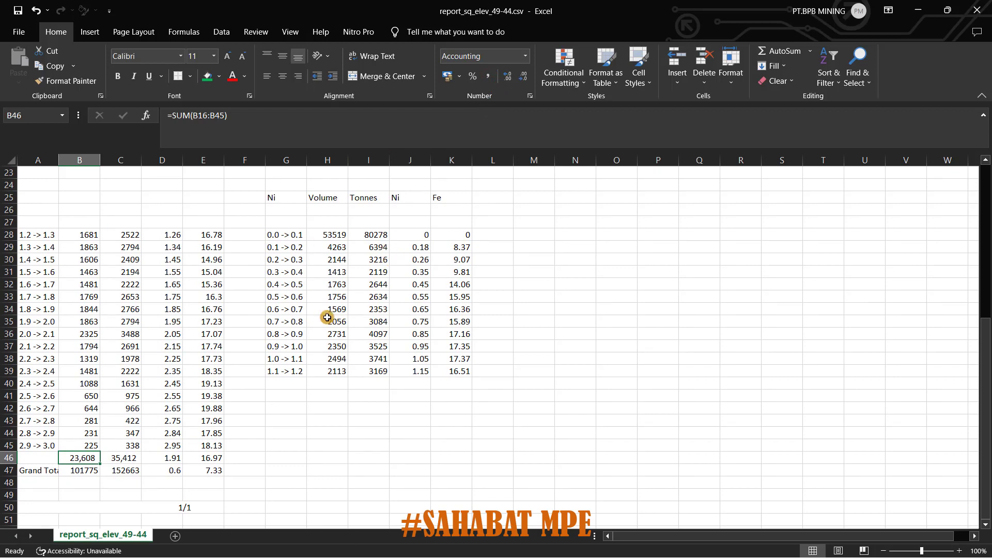
pyautogui.click(172, 458)
pyautogui.moveTo(92, 453); pyautogui.dragTo(220, 455)
pyautogui.hotkey('ctrl', 'c')
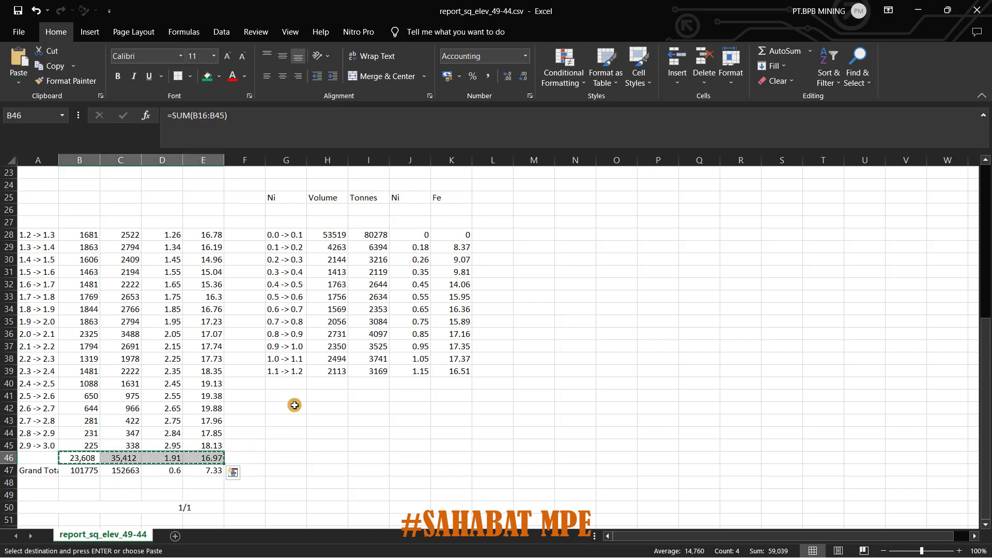
pyautogui.click(325, 396)
pyautogui.hotkey('ctrl', 'v')
pyautogui.press('Escape')
pyautogui.click(401, 404)
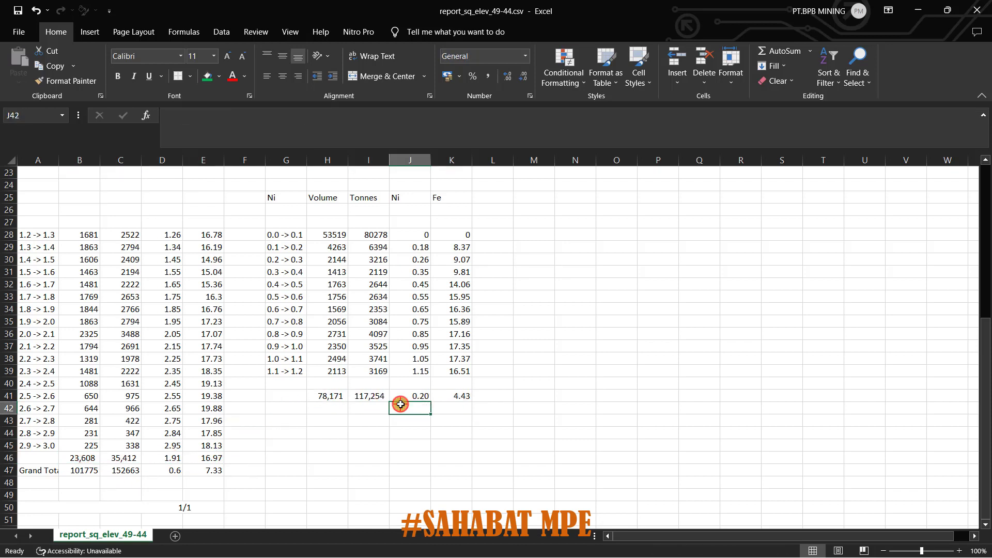
# Save the report in the sequence folder as an Excel Workbook named report_sq_elev_49-44.xlsx
pyautogui.click(23, 21)
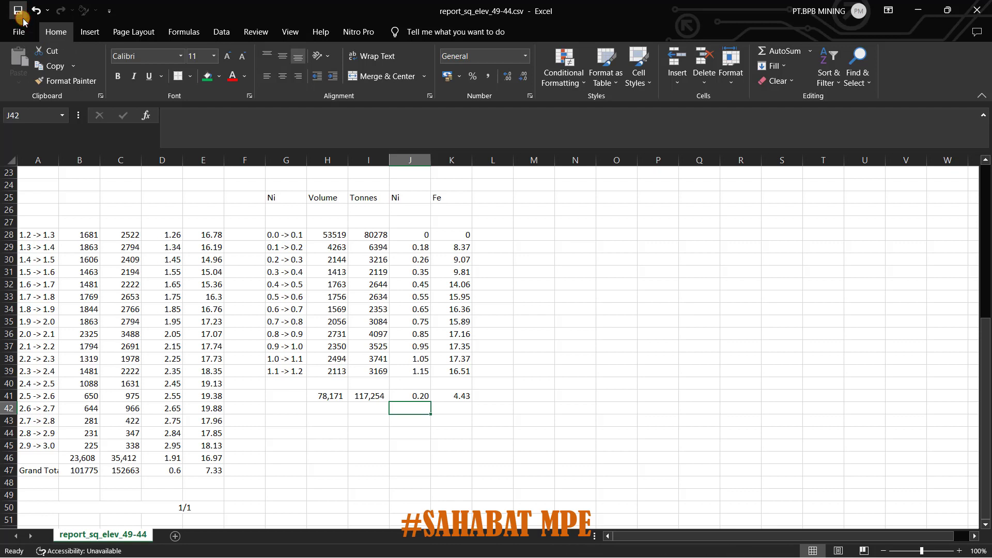
pyautogui.click(19, 31)
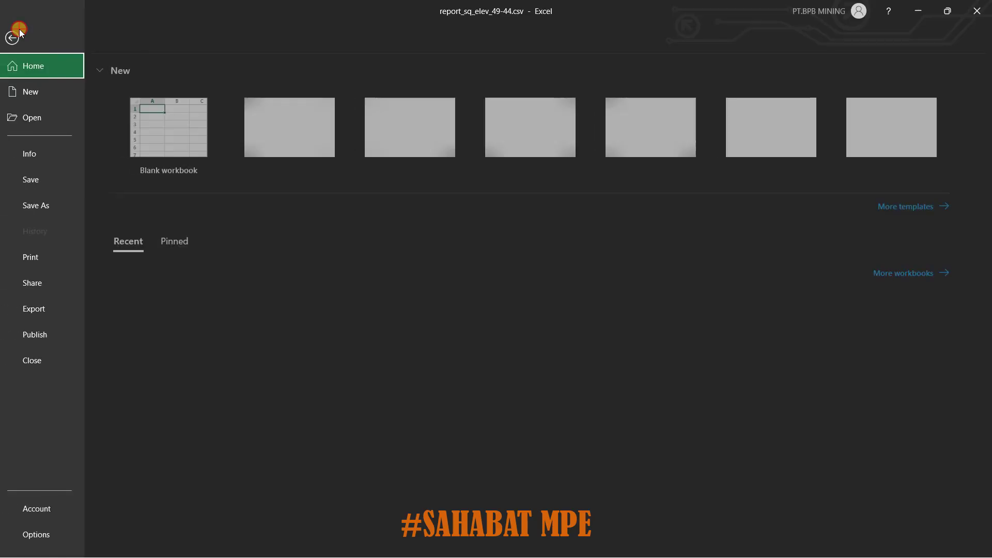
pyautogui.click(37, 180)
pyautogui.click(43, 202)
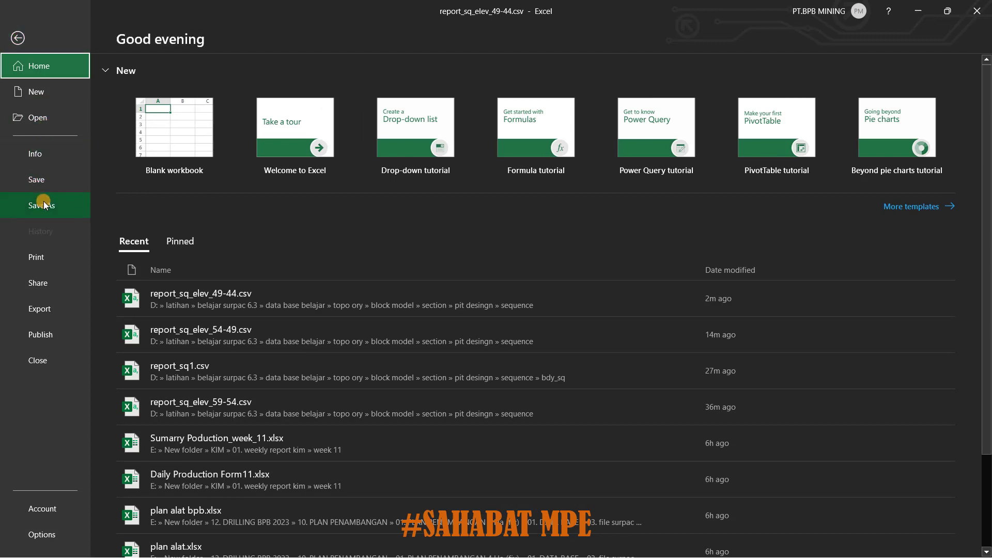
pyautogui.click(199, 191)
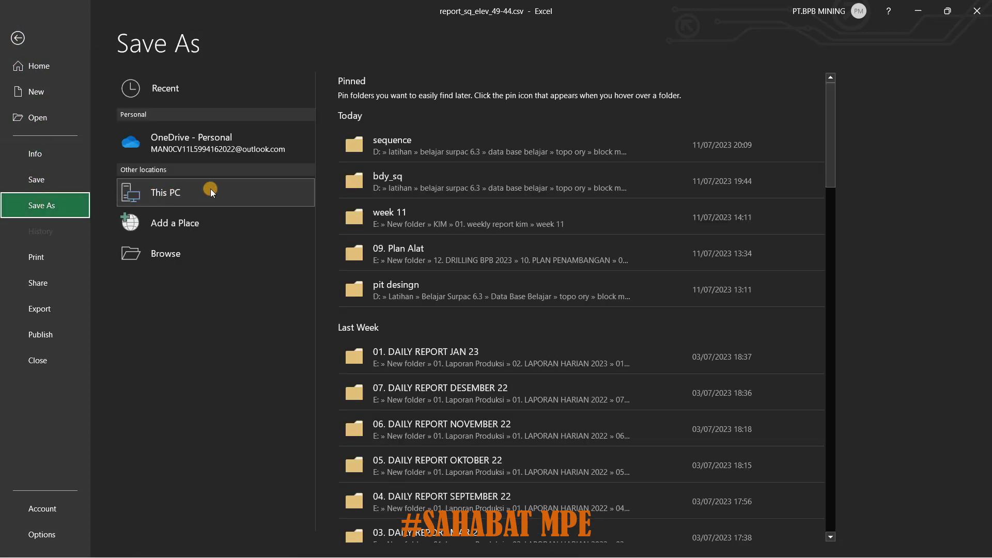
pyautogui.click(402, 145)
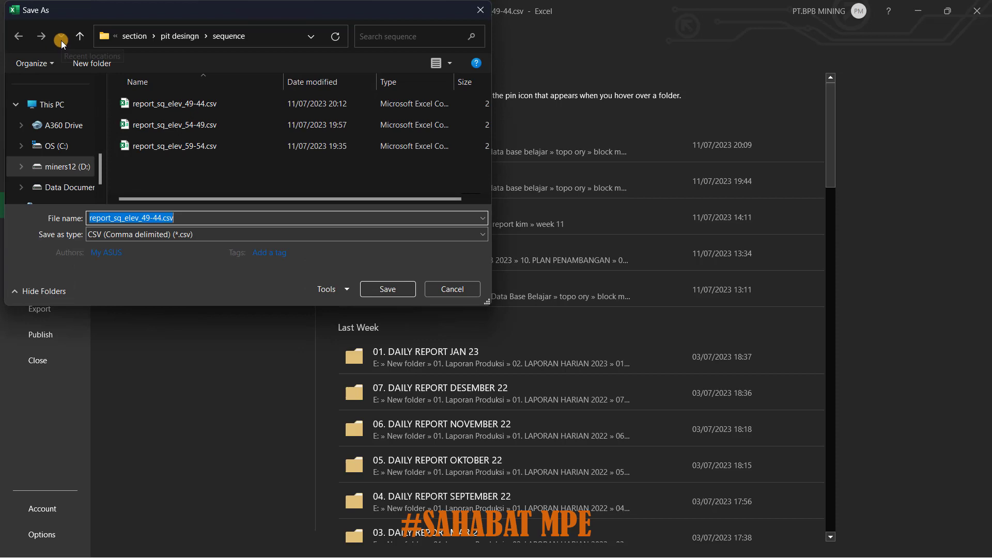
pyautogui.click(187, 234)
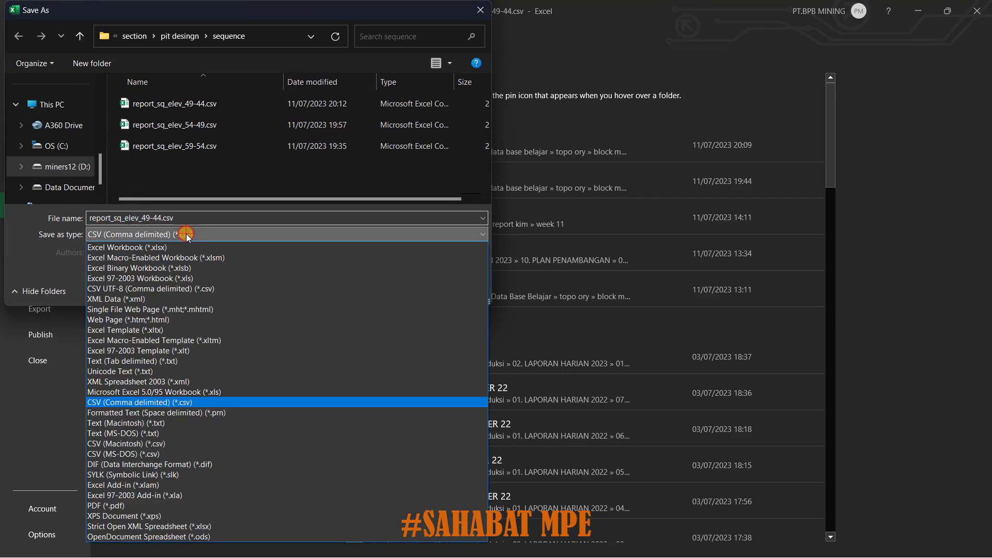
pyautogui.click(111, 247)
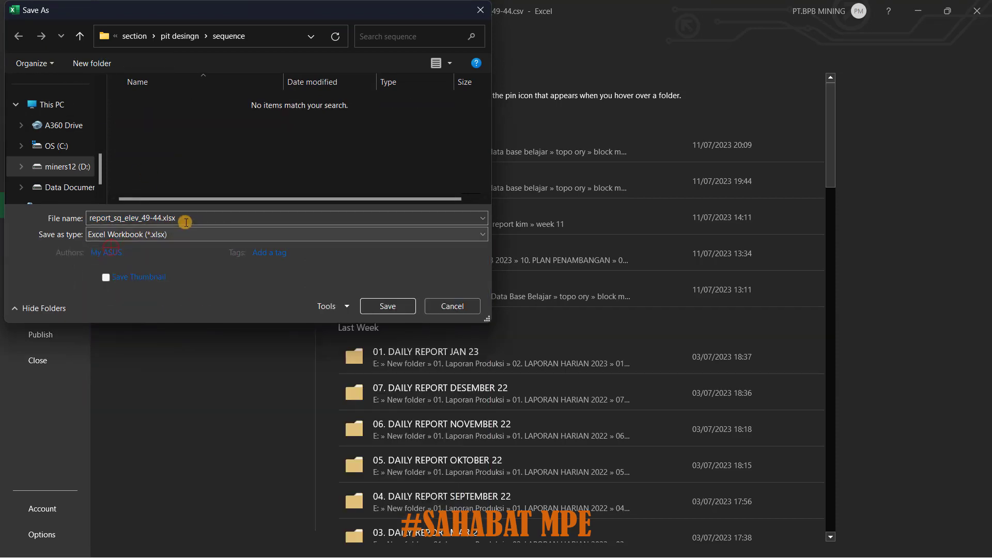
pyautogui.click(386, 306)
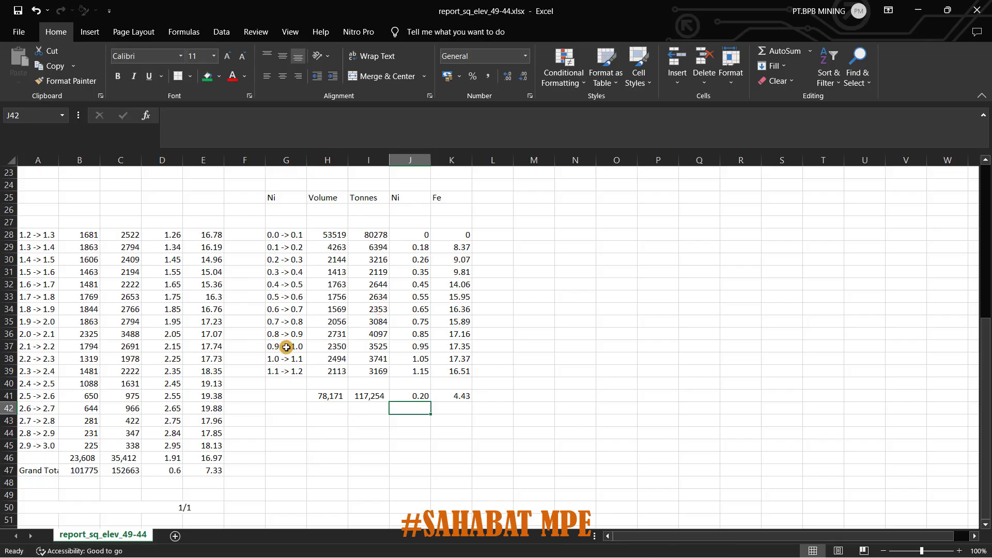
# Examine the volume and tonnes totals and the Ni and Fe averages of the classes below 1.2 Ni in H41:K41
pyautogui.click(328, 395)
pyautogui.hotkey('ctrl', 'shift', 'Right')
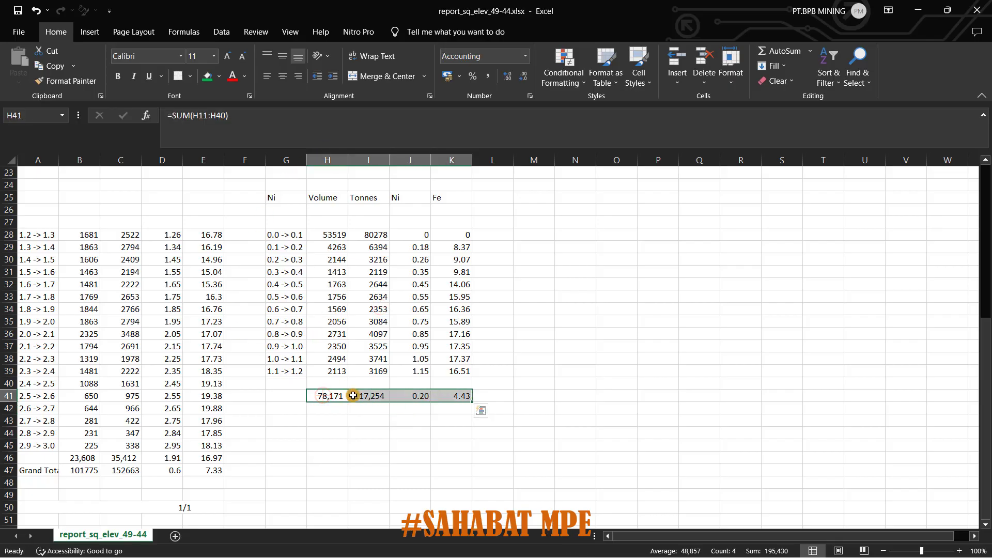
pyautogui.click(353, 396)
pyautogui.click(326, 396)
pyautogui.click(370, 398)
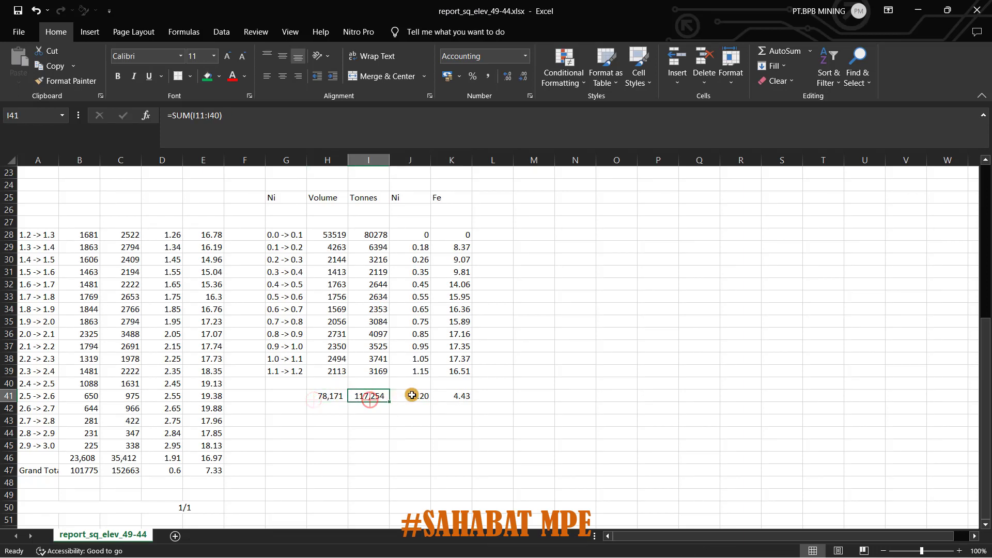
pyautogui.click(416, 395)
pyautogui.click(464, 395)
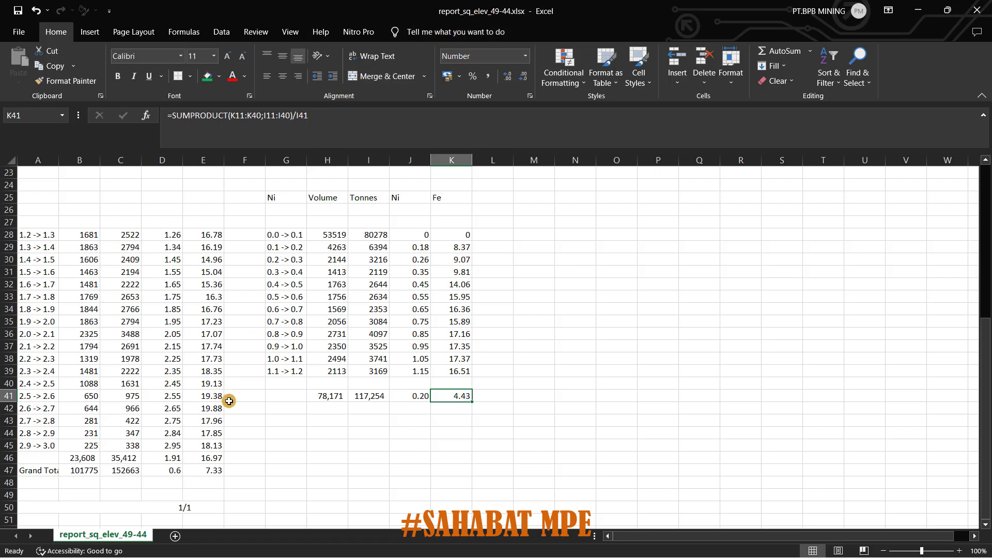
pyautogui.click(326, 393)
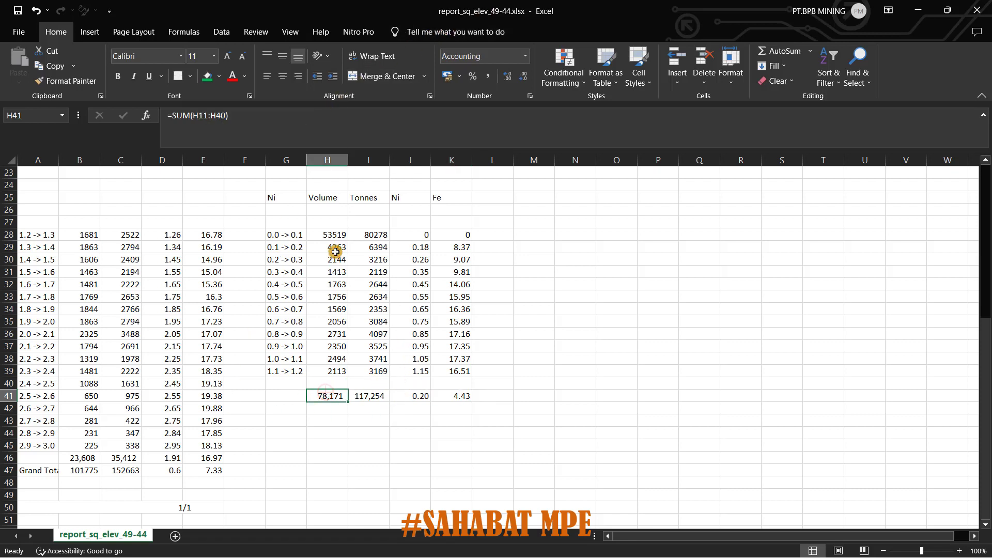
pyautogui.click(364, 393)
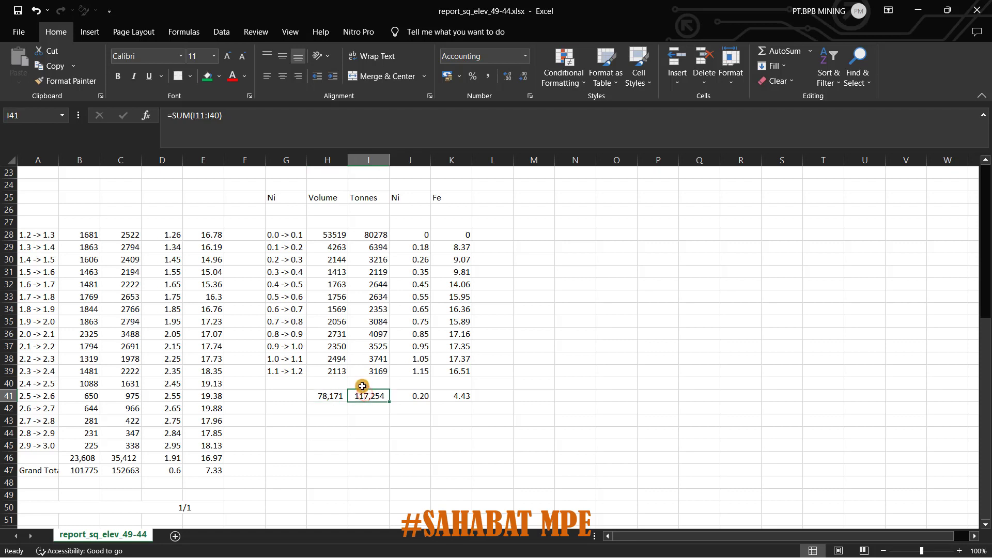
pyautogui.click(435, 395)
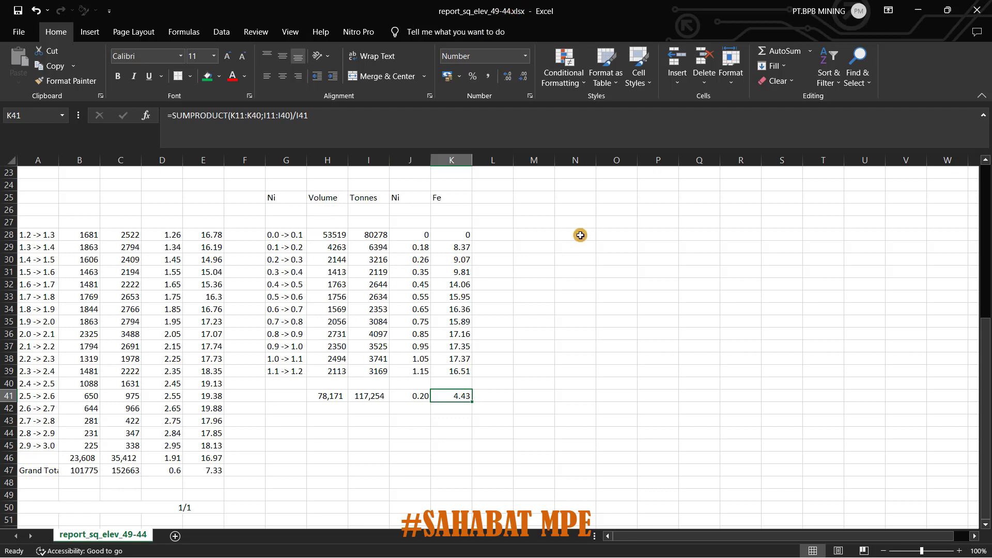
# Switch to Surpac and start a new block model report
pyautogui.click(911, 16)
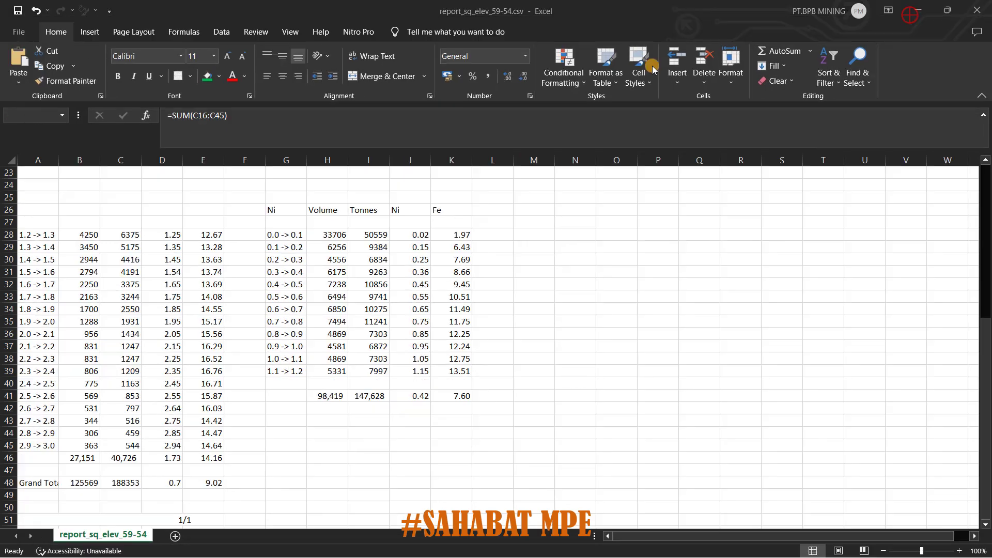
pyautogui.click(913, 8)
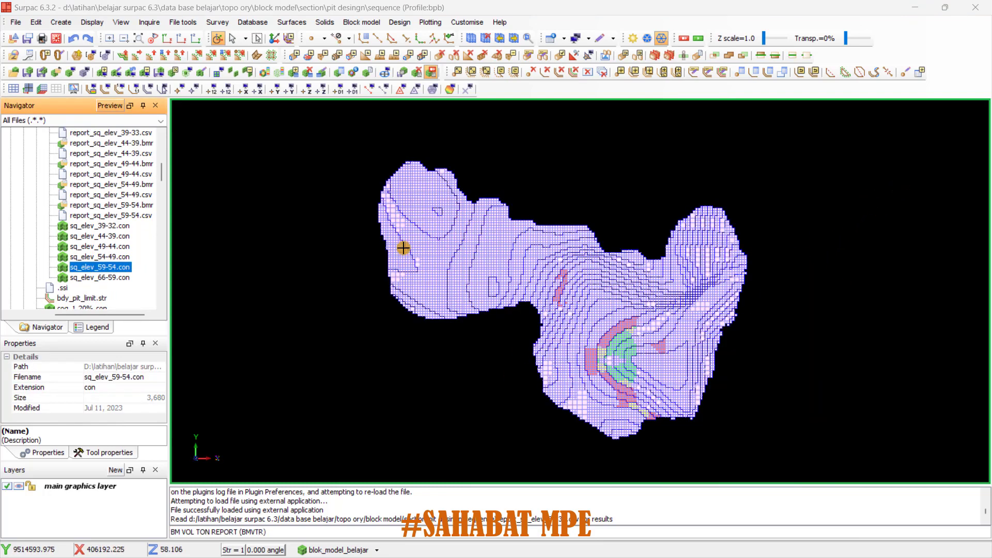
pyautogui.click(349, 22)
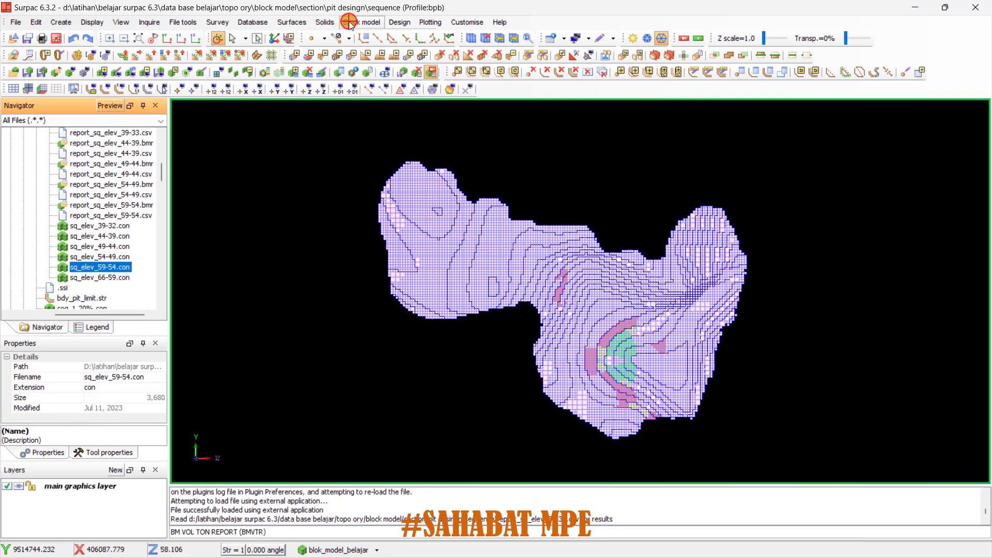
pyautogui.click(363, 38)
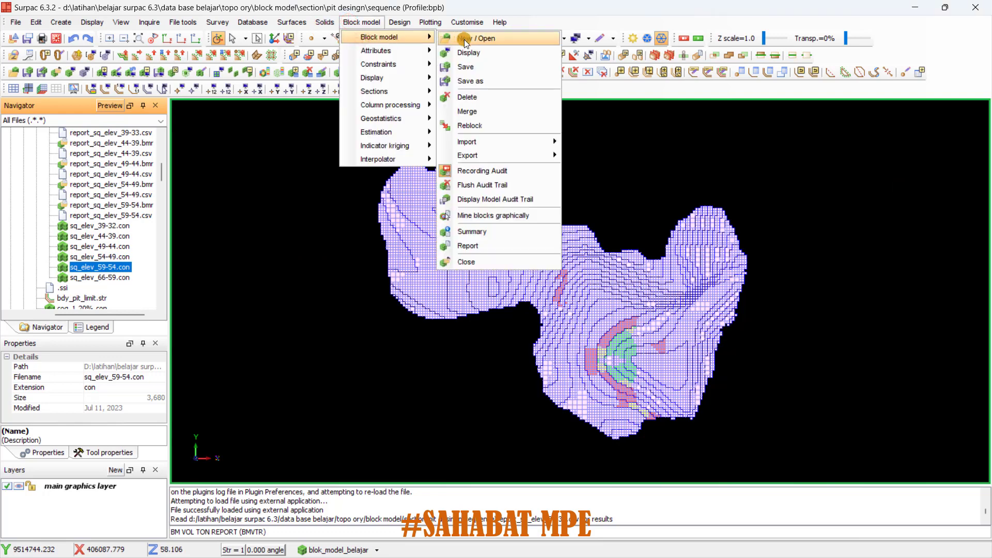
pyautogui.click(468, 245)
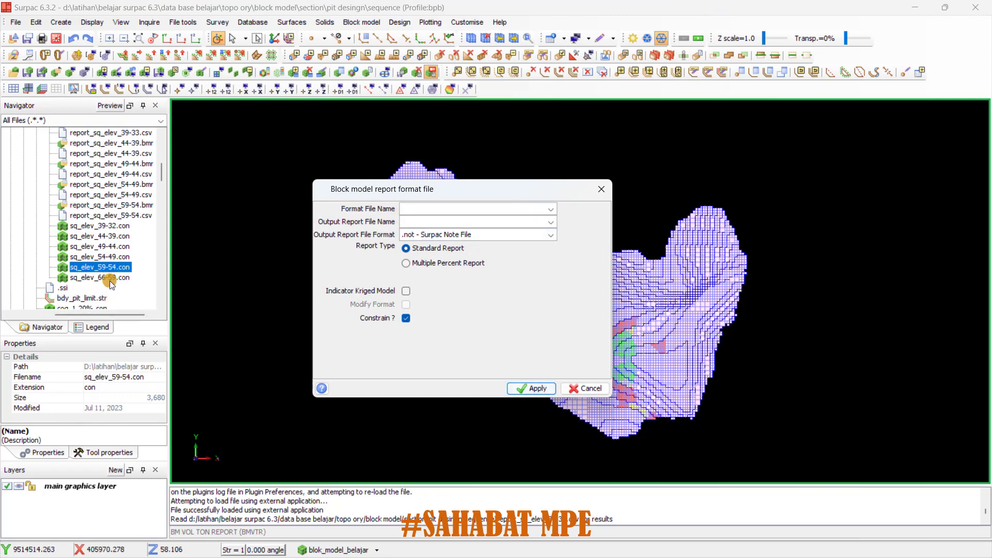
# Name both the format file and the output report report_sq_elev_66-59, with the .csv comma separated output format
pyautogui.click(411, 205)
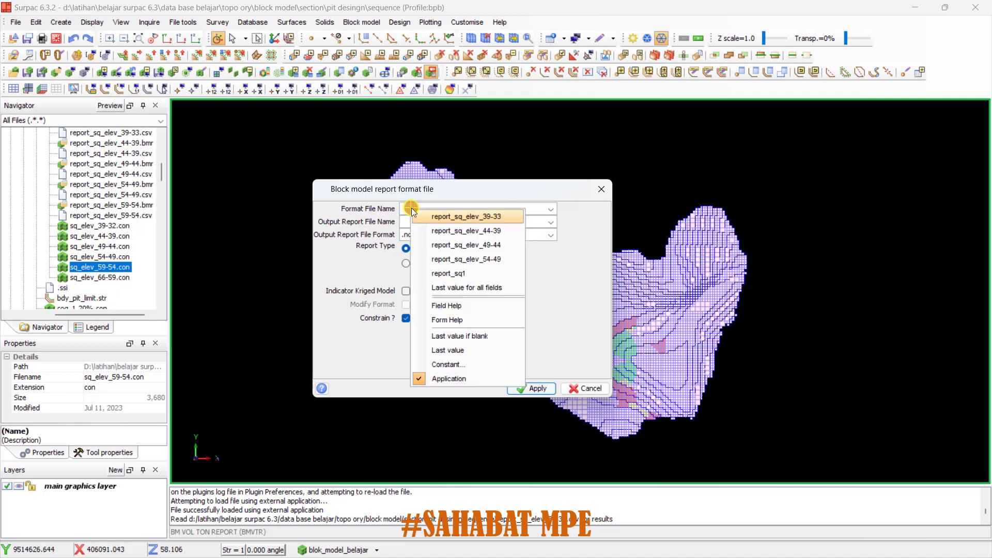
pyautogui.click(422, 214)
pyautogui.click(457, 207)
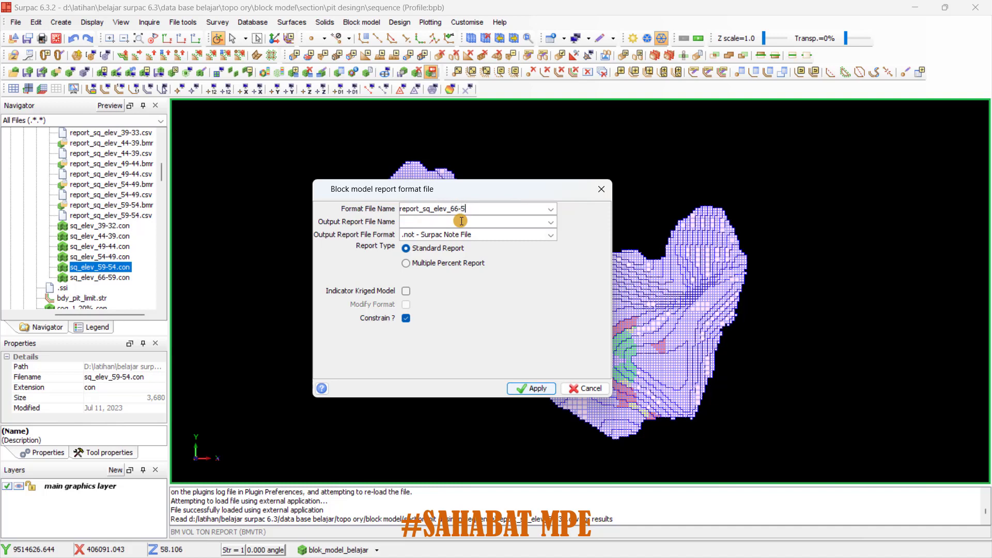
pyautogui.hotkey('ctrl', 'a')
pyautogui.hotkey('ctrl', 'c')
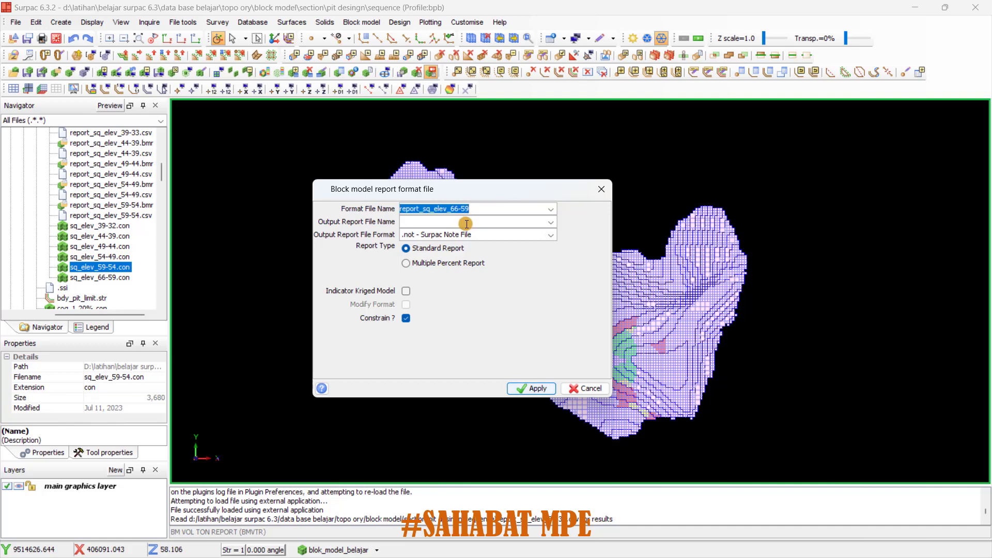
pyautogui.click(466, 224)
pyautogui.hotkey('ctrl', 'v')
pyautogui.click(472, 233)
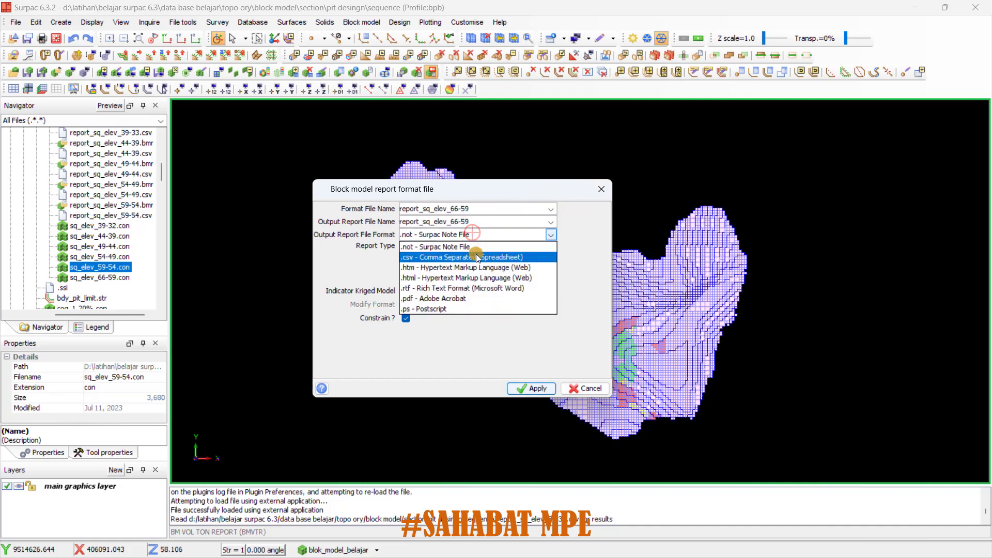
pyautogui.click(476, 257)
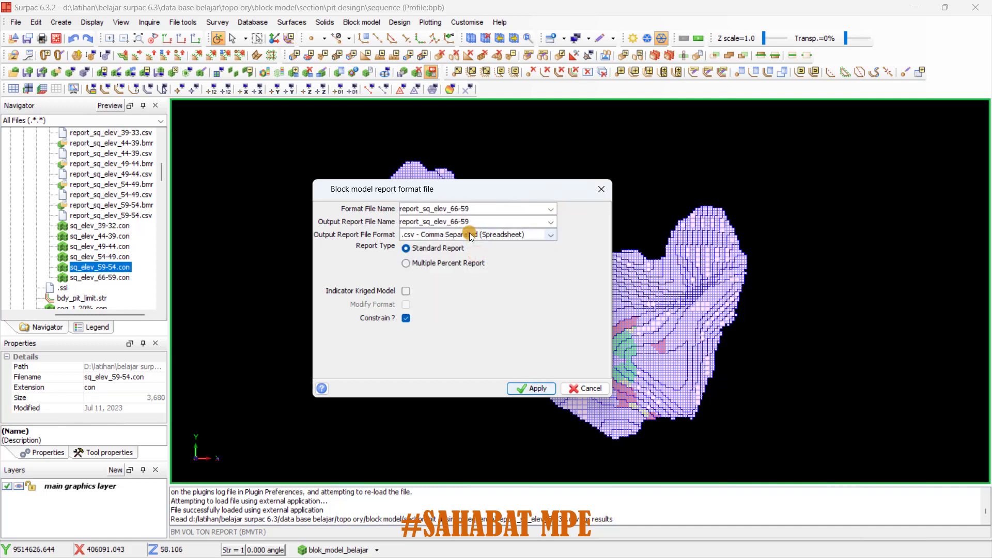
pyautogui.click(514, 388)
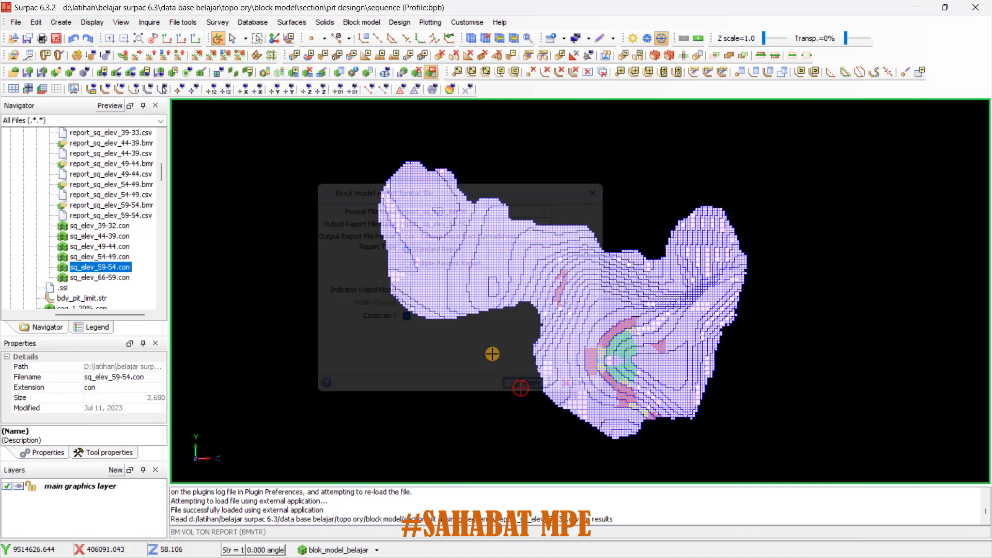
# Add ni and fe as the report attributes
pyautogui.click(311, 203)
pyautogui.rightClick(312, 204)
pyautogui.click(319, 207)
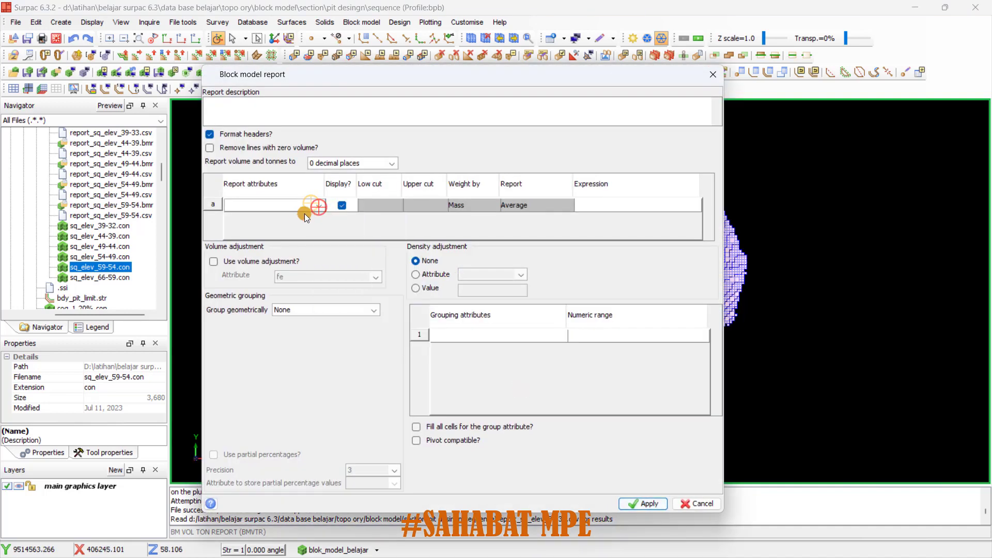
pyautogui.rightClick(305, 215)
pyautogui.click(317, 223)
pyautogui.click(294, 218)
pyautogui.rightClick(310, 222)
pyautogui.click(316, 228)
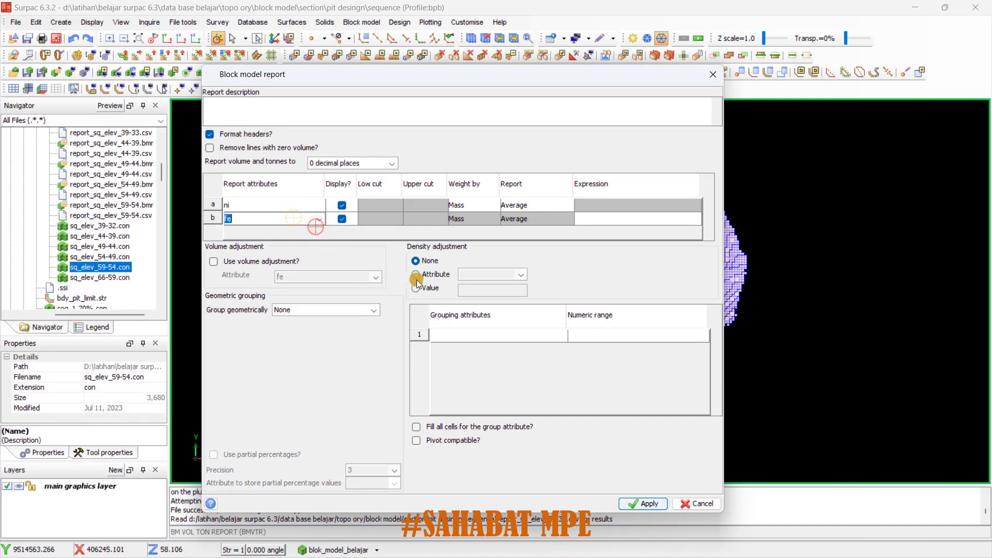
# Use the sg attribute for density adjustment and group the report by ni with the numeric range 0,3,0.1
pyautogui.click(419, 274)
pyautogui.click(493, 276)
pyautogui.click(480, 319)
pyautogui.rightClick(475, 334)
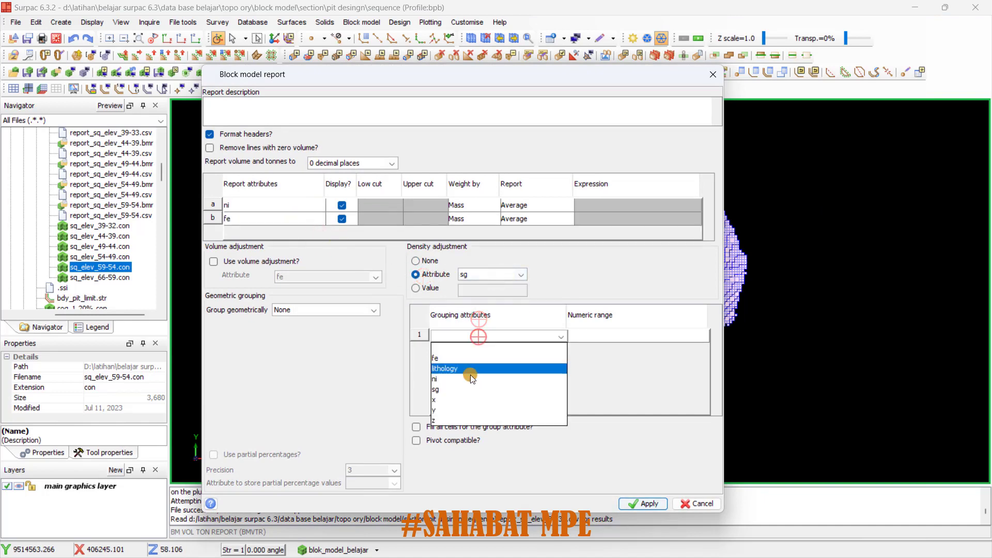
pyautogui.click(465, 378)
pyautogui.click(589, 334)
pyautogui.rightClick(589, 333)
pyautogui.click(637, 406)
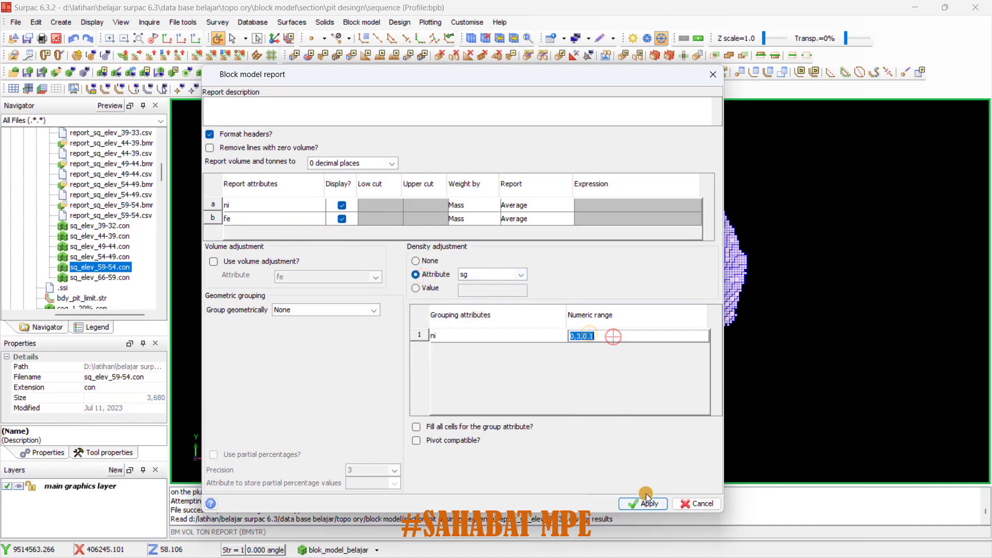
pyautogui.click(643, 503)
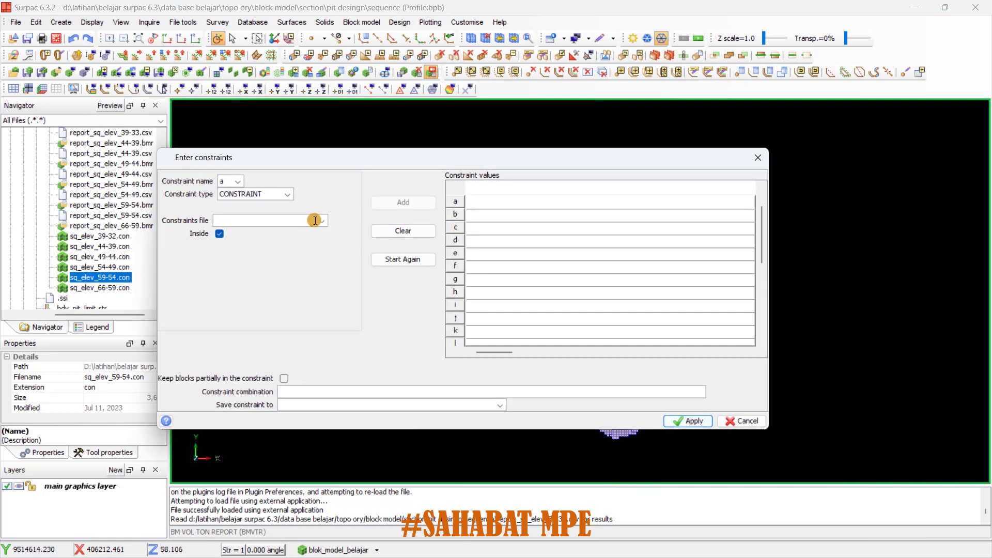
# Constrain the report to blocks inside the constraint file sq_elev_66-59.con and generate it
pyautogui.click(315, 221)
pyautogui.click(356, 305)
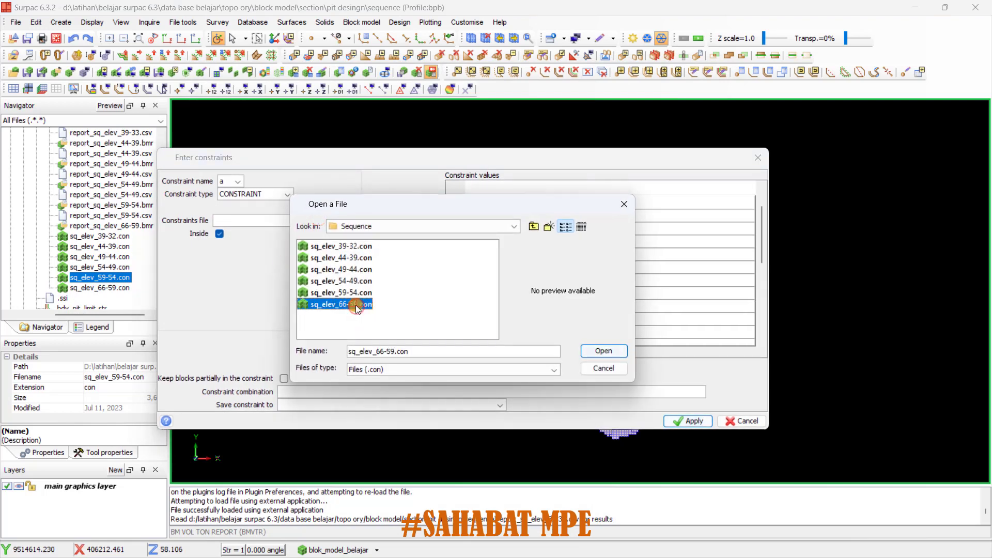
pyautogui.click(603, 350)
pyautogui.click(403, 202)
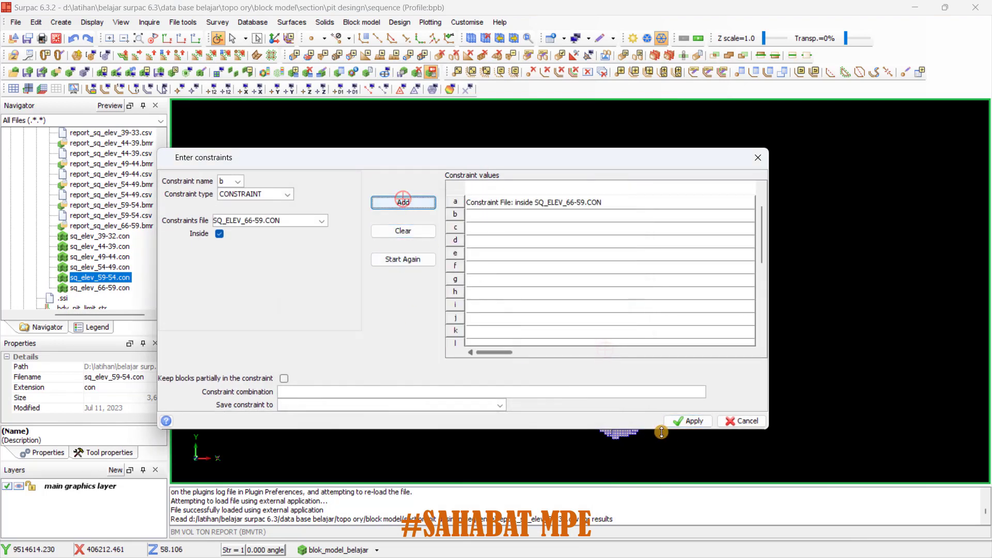
pyautogui.click(687, 420)
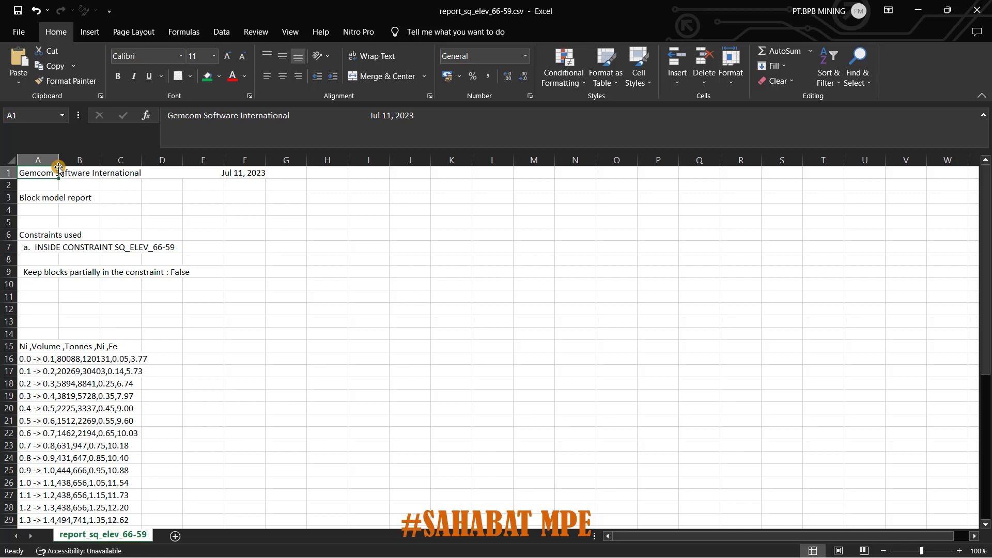
# Split the report text in column A into separate comma-delimited columns with General format
pyautogui.click(41, 160)
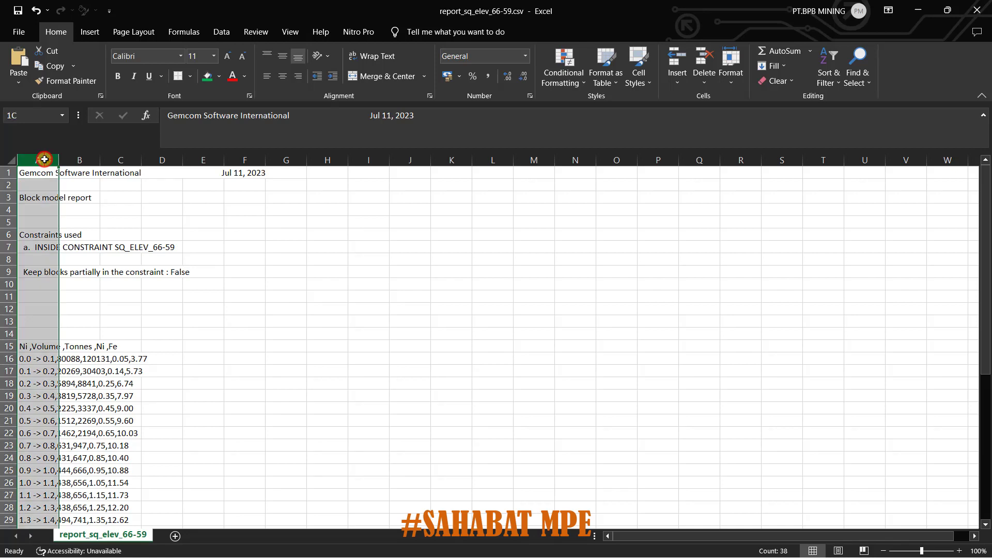
pyautogui.click(214, 32)
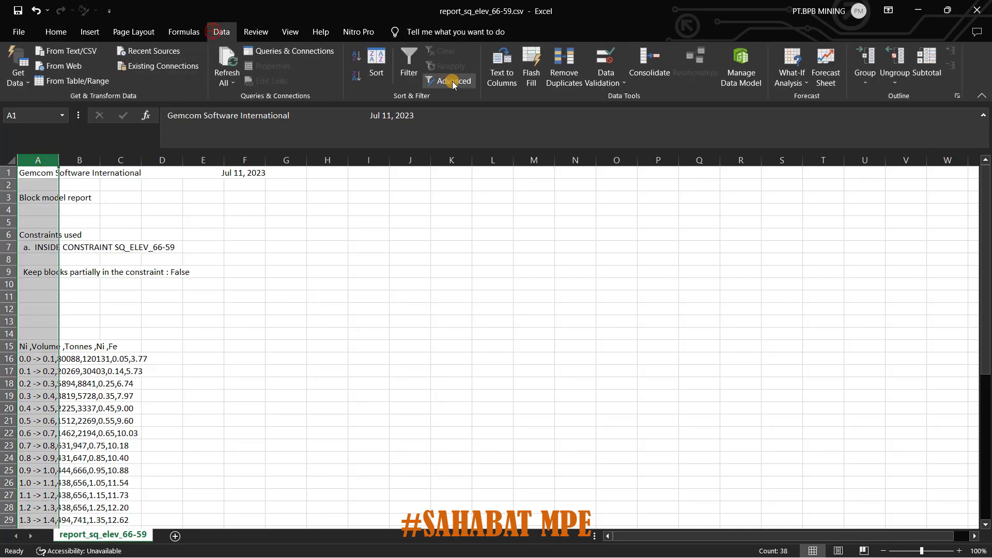
pyautogui.click(491, 70)
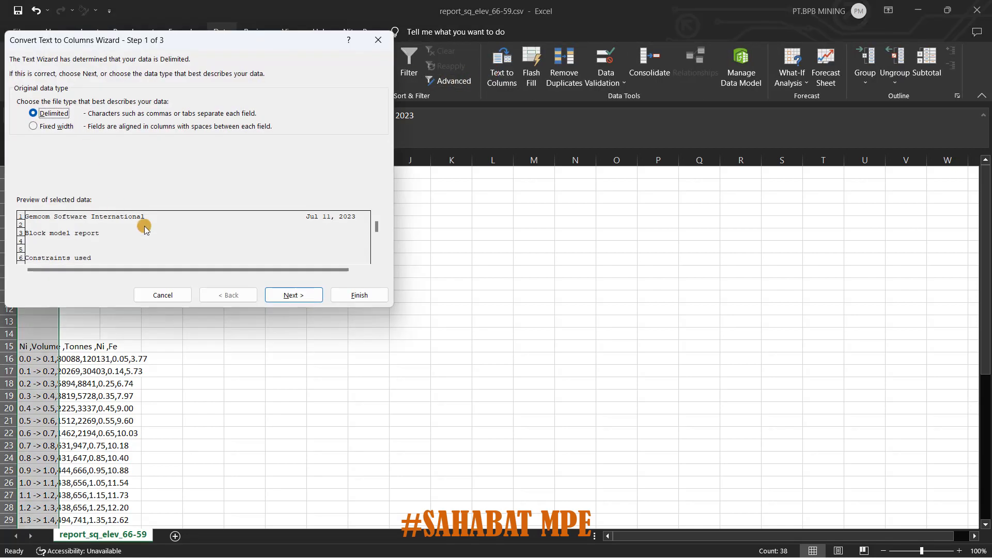
pyautogui.click(294, 295)
pyautogui.click(294, 295)
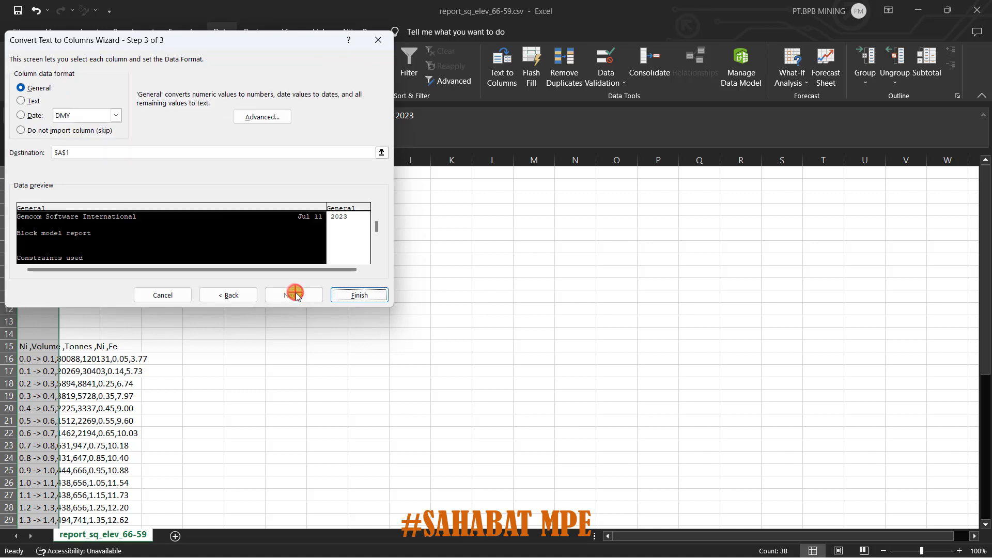
pyautogui.click(348, 292)
# Insert an empty row directly above the Grand Total row of the report
pyautogui.scroll(-1, 67, 357)
pyautogui.scroll(-8, 66, 357)
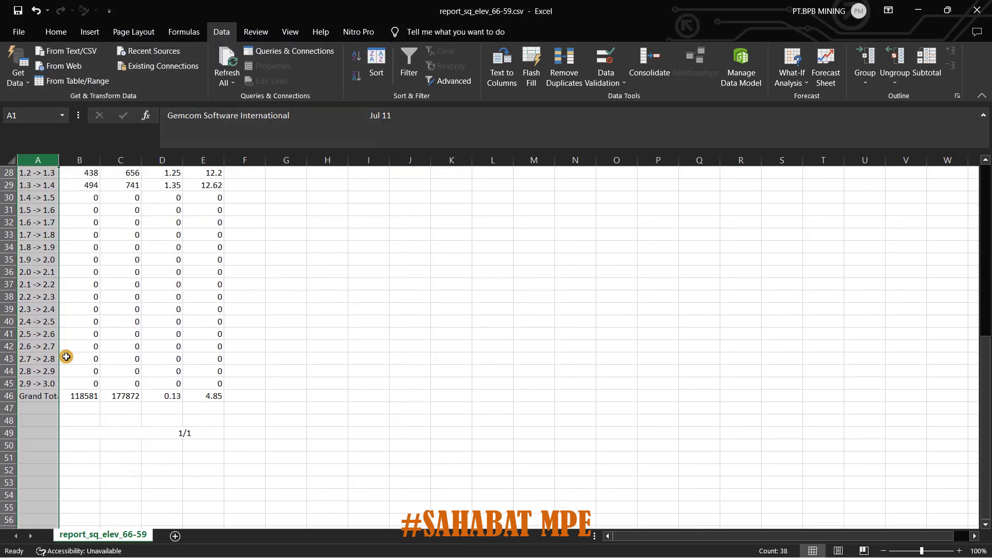
pyautogui.click(4, 395)
pyautogui.rightClick(4, 395)
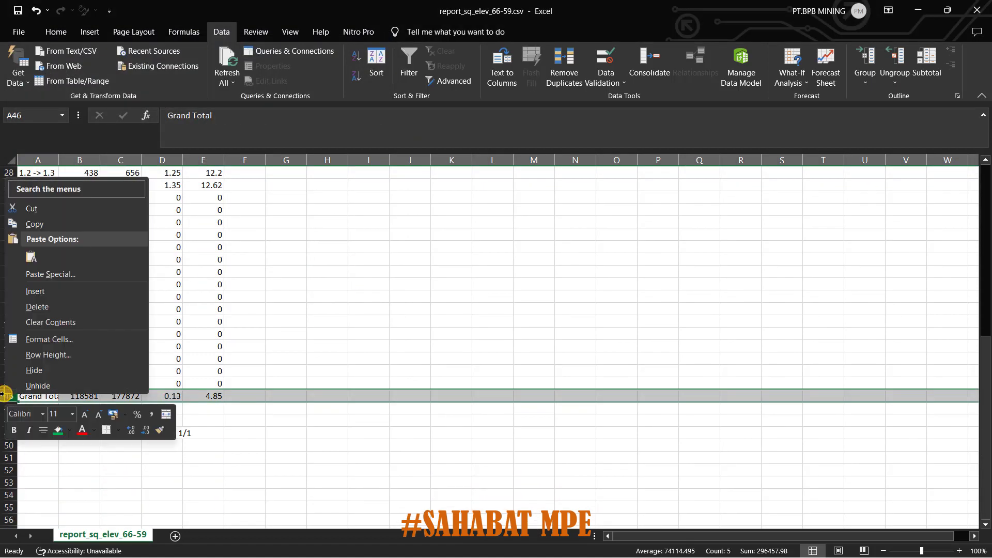
pyautogui.click(42, 294)
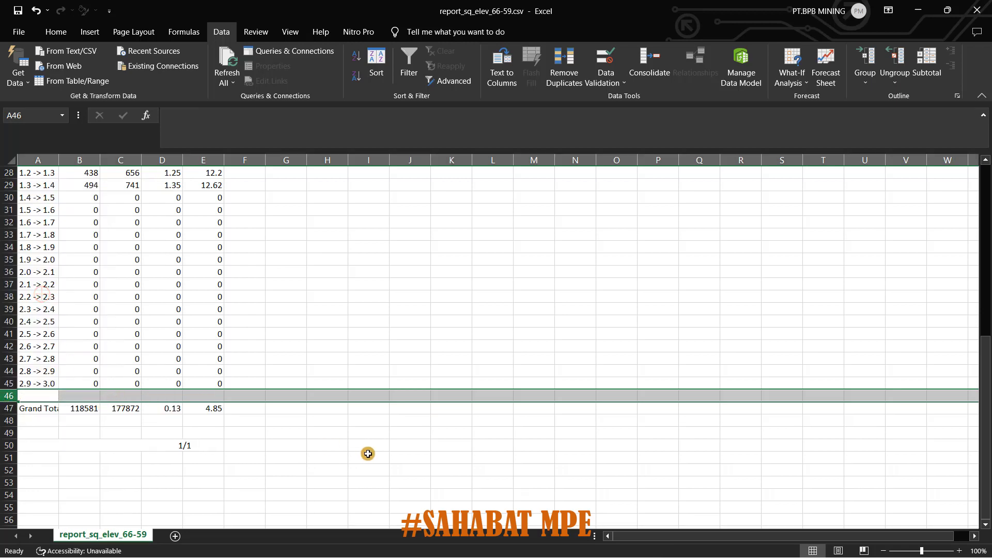
# Review the volume, tonnes, Ni and Fe values across all Ni grade classes of the report
pyautogui.scroll(2, 249, 315)
pyautogui.scroll(3, 249, 315)
pyautogui.click(246, 305)
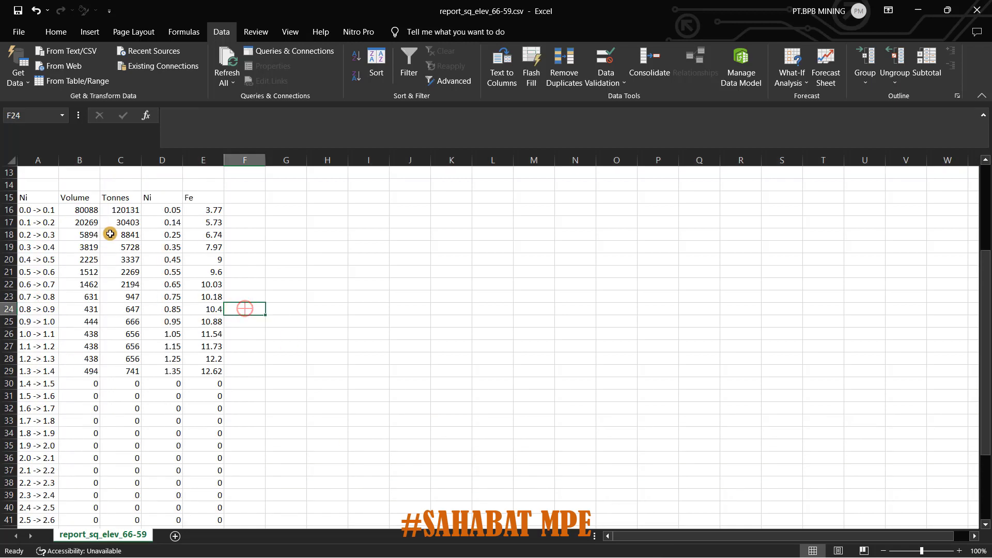
pyautogui.scroll(-1, 124, 258)
pyautogui.scroll(1, 123, 259)
pyautogui.scroll(1, 124, 254)
pyautogui.scroll(-2, 140, 274)
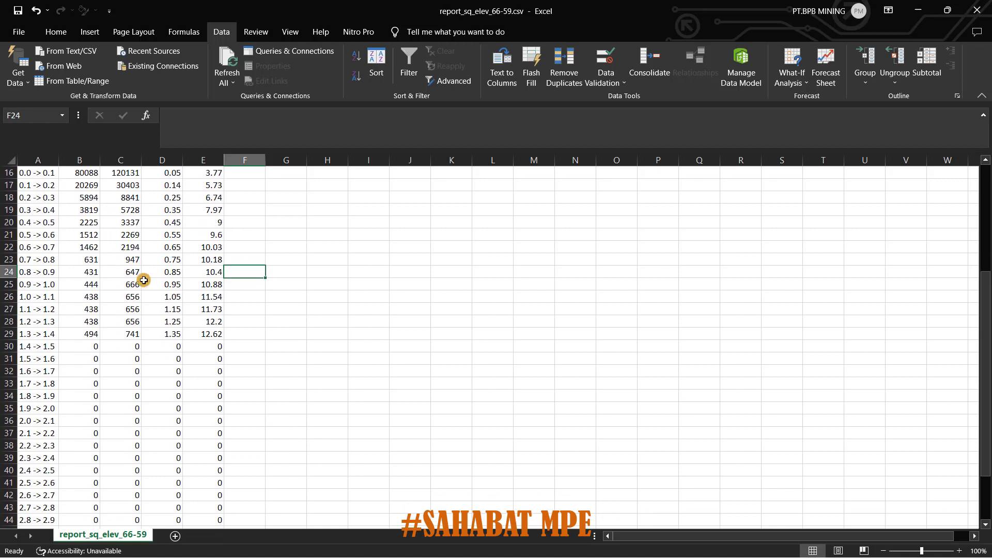
pyautogui.scroll(-2, 145, 282)
pyautogui.scroll(-1, 184, 310)
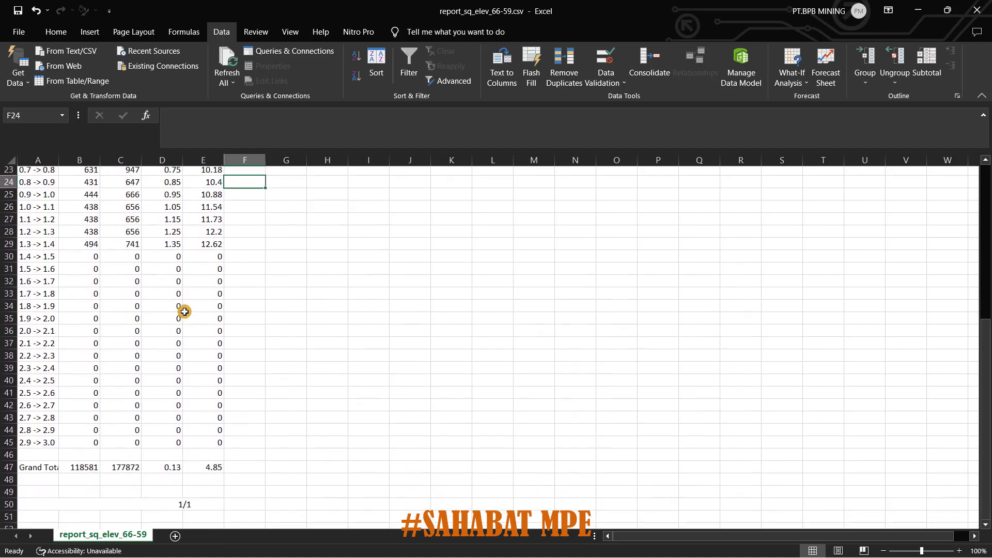
pyautogui.scroll(1, 184, 310)
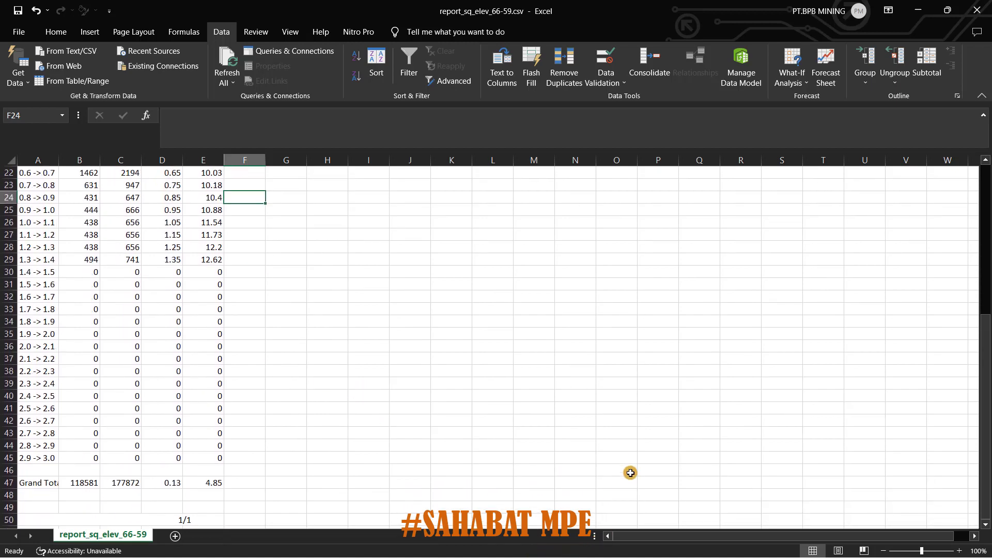
# Switch to the workbook report_sq_elev_39-33.xlsx and copy its total formulas in B46:E46
pyautogui.press('super')
pyautogui.moveTo(625, 548)
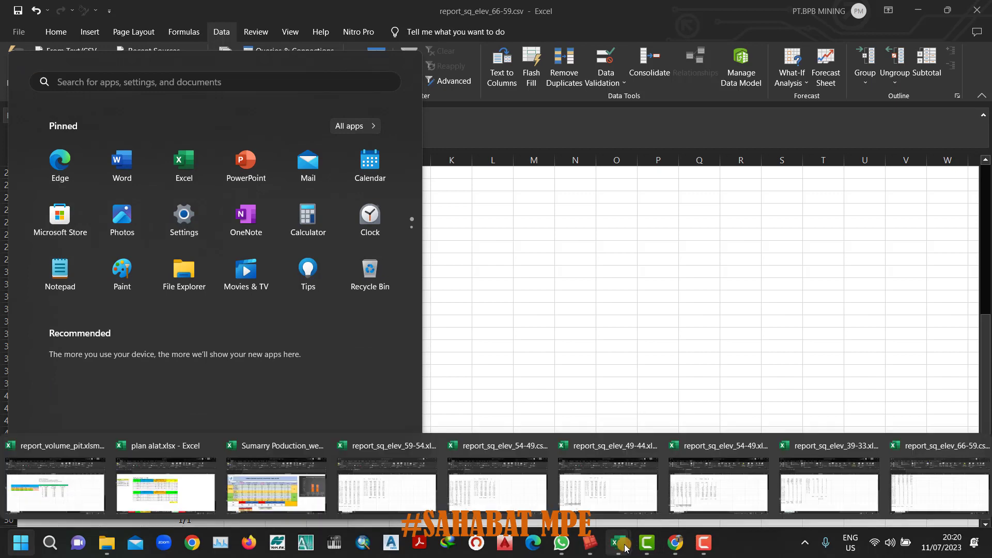
pyautogui.click(822, 486)
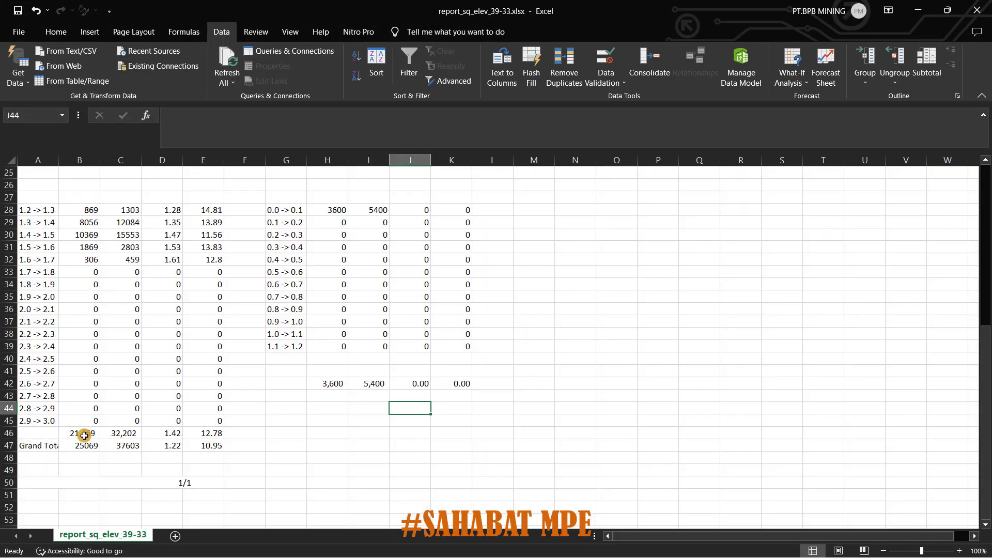
pyautogui.moveTo(82, 434); pyautogui.dragTo(204, 434)
pyautogui.hotkey('ctrl', 'c')
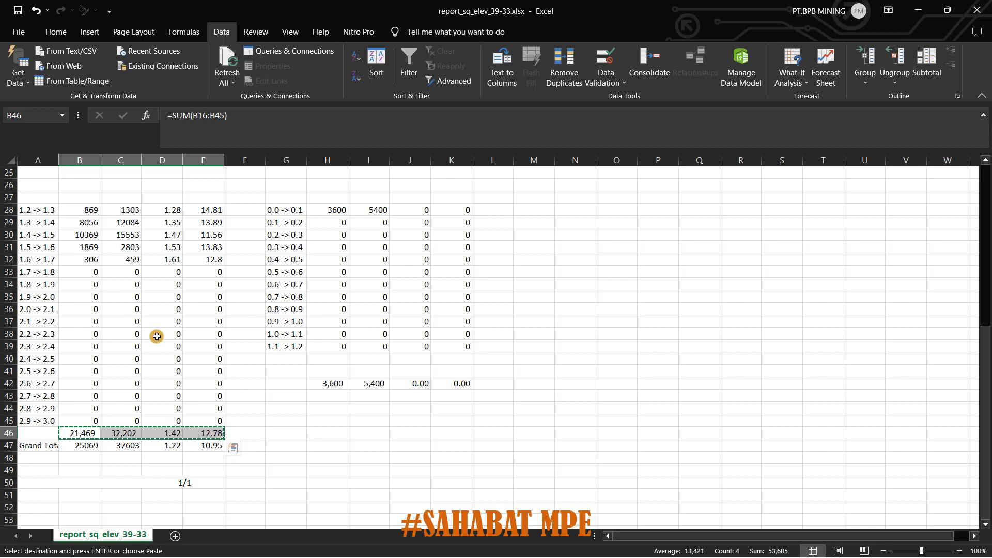
# Paste the copied total formulas into B46:E46 of report_sq_elev_66-59.csv and check the range summed in B46
pyautogui.press('super')
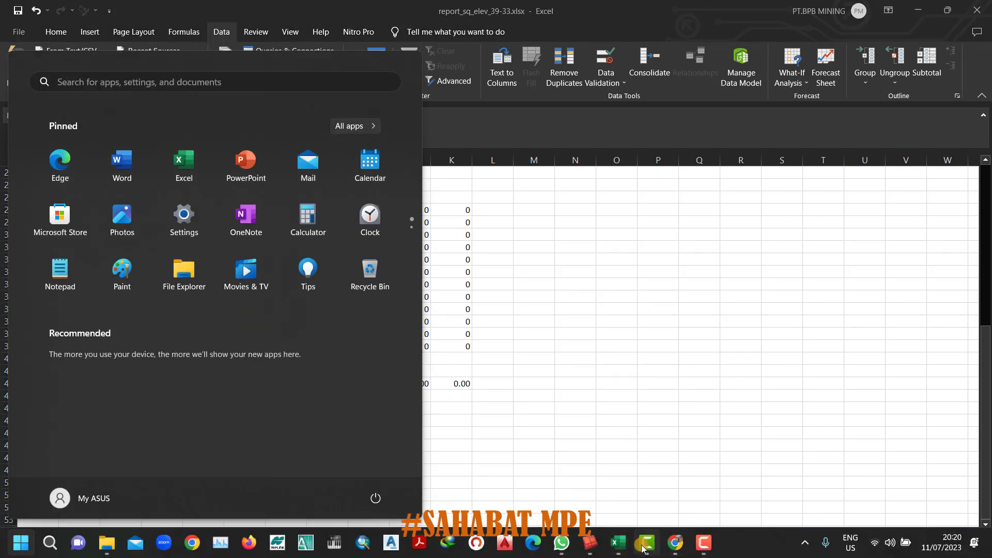
pyautogui.moveTo(623, 553)
pyautogui.click(926, 478)
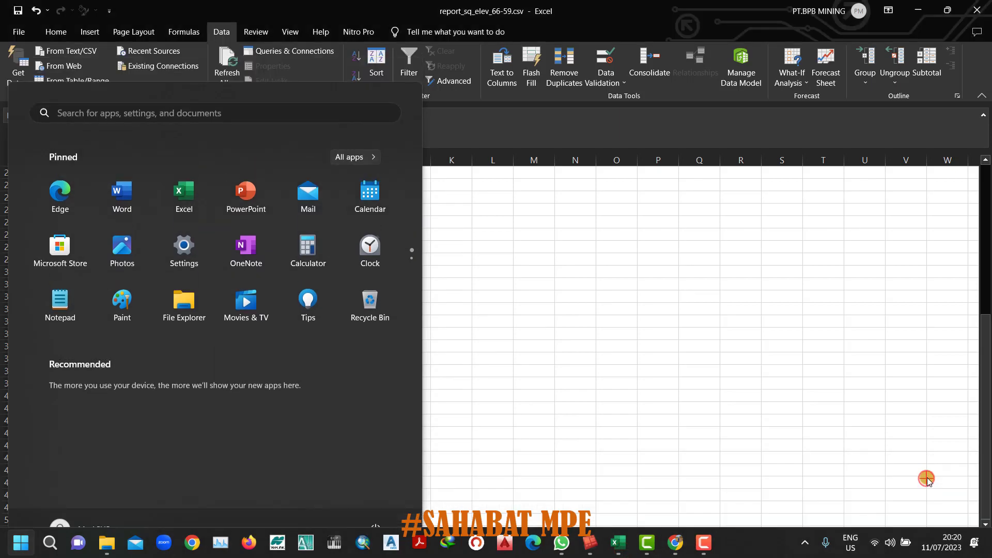
pyautogui.click(95, 469)
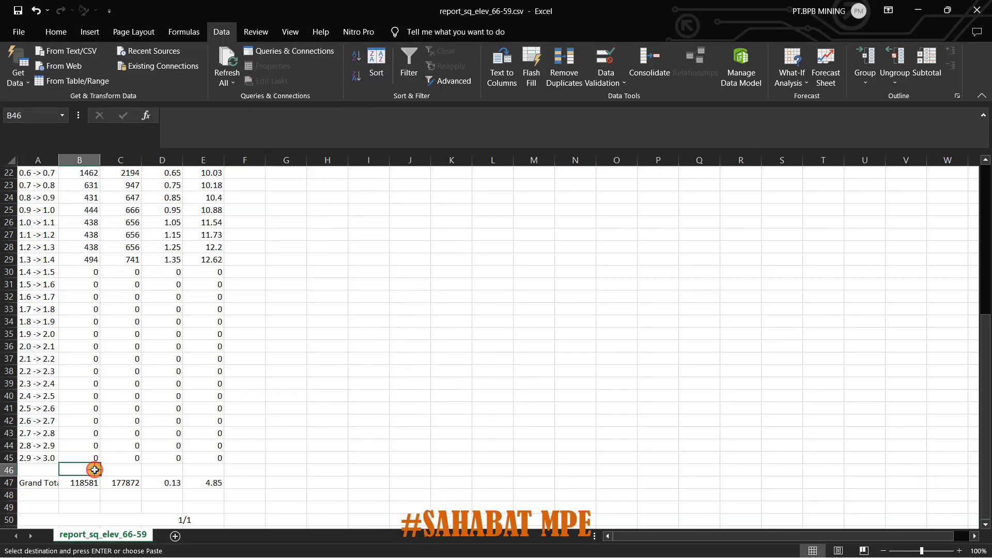
pyautogui.hotkey('ctrl', 'v')
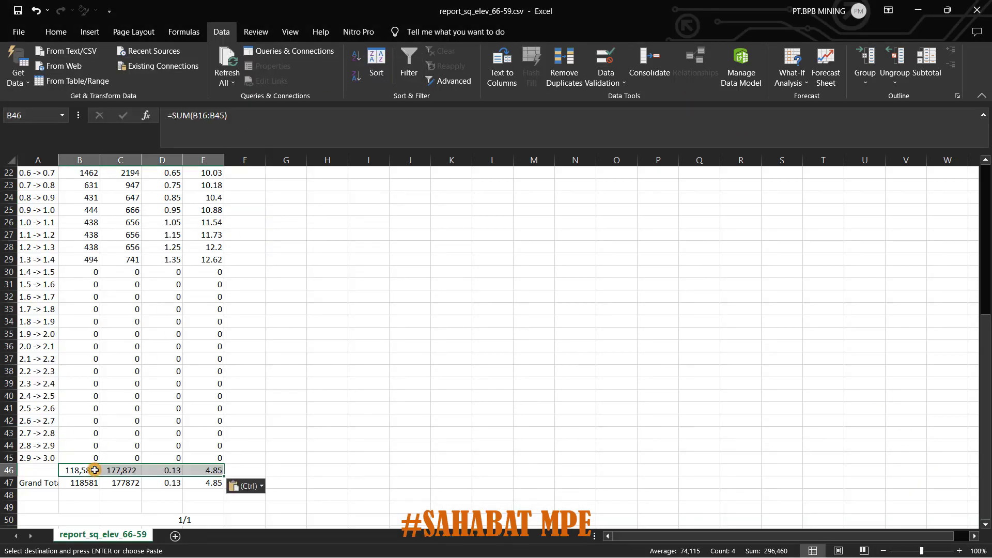
pyautogui.doubleClick(95, 470)
pyautogui.scroll(3, 88, 403)
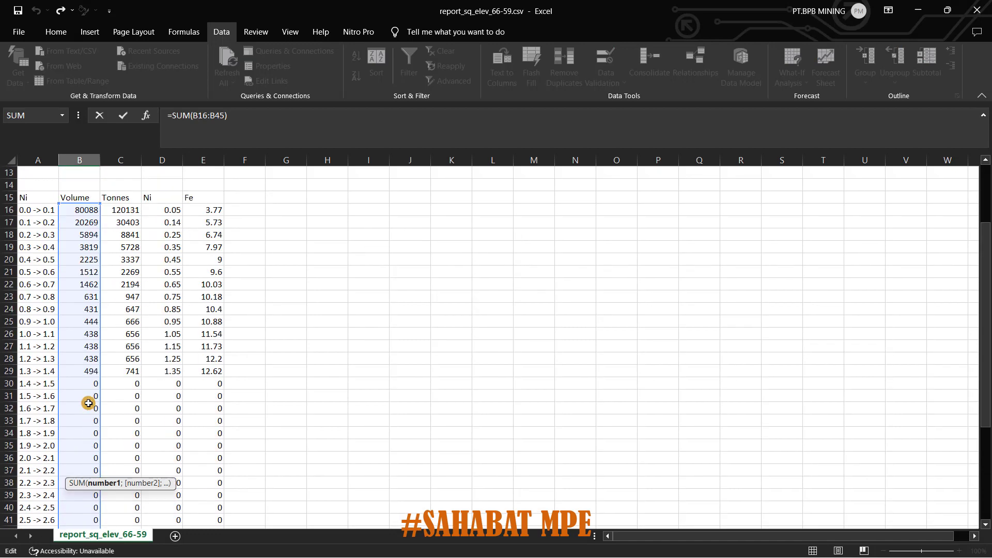
pyautogui.press('Return')
# Move the Ni class rows from 0.0 to 1.2 (A16:E27) to the block starting at cell G28
pyautogui.scroll(3, 100, 391)
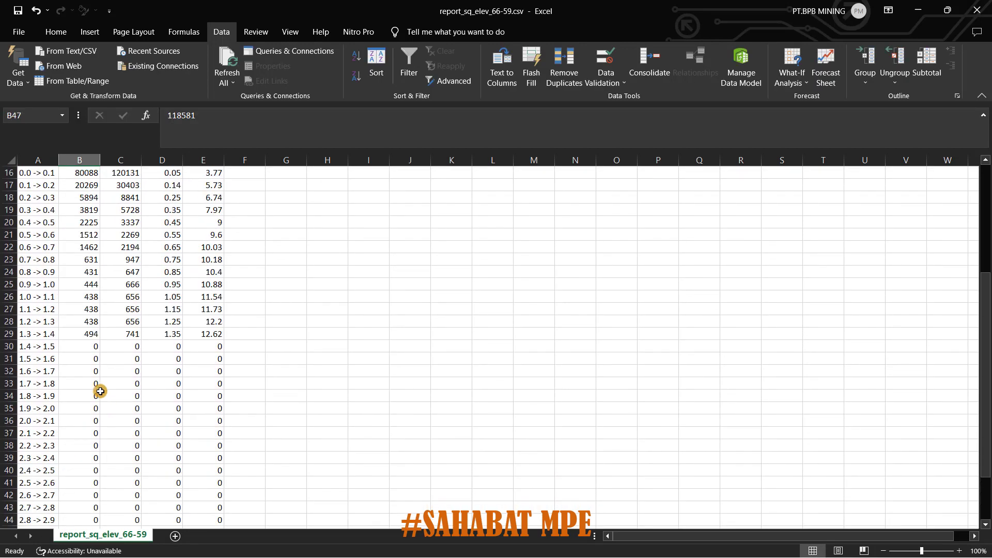
pyautogui.scroll(2, 100, 391)
pyautogui.moveTo(35, 247); pyautogui.dragTo(207, 380)
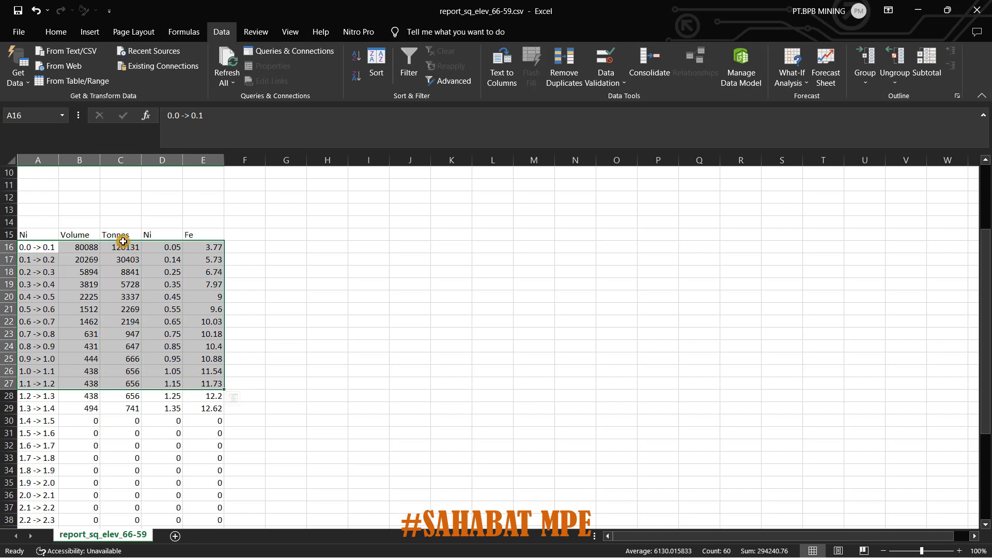
pyautogui.moveTo(123, 240); pyautogui.dragTo(389, 399)
pyautogui.scroll(-5, 362, 388)
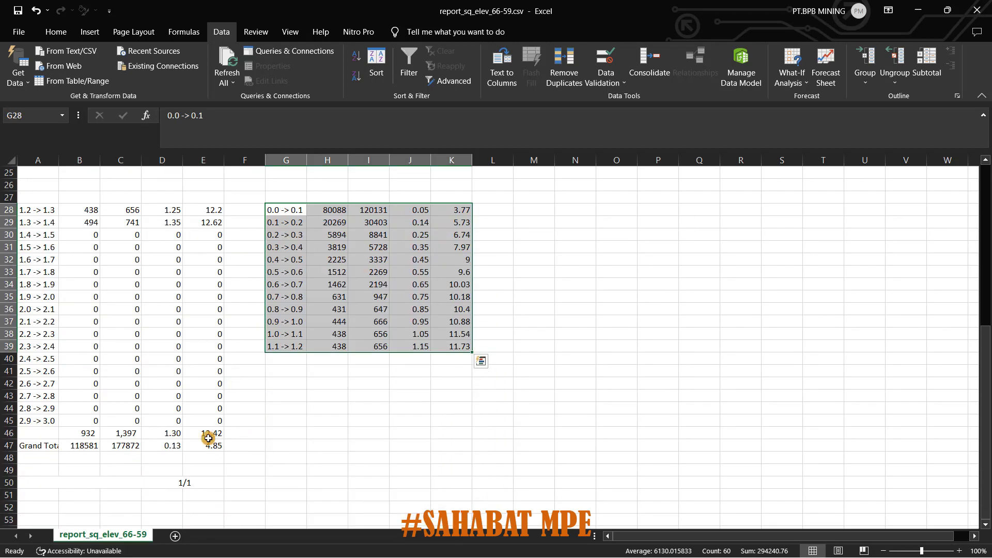
# Check the total formulas in row 46 and copy B46:E46 to H41:K41 beneath the moved low-grade rows
pyautogui.click(179, 434)
pyautogui.click(127, 436)
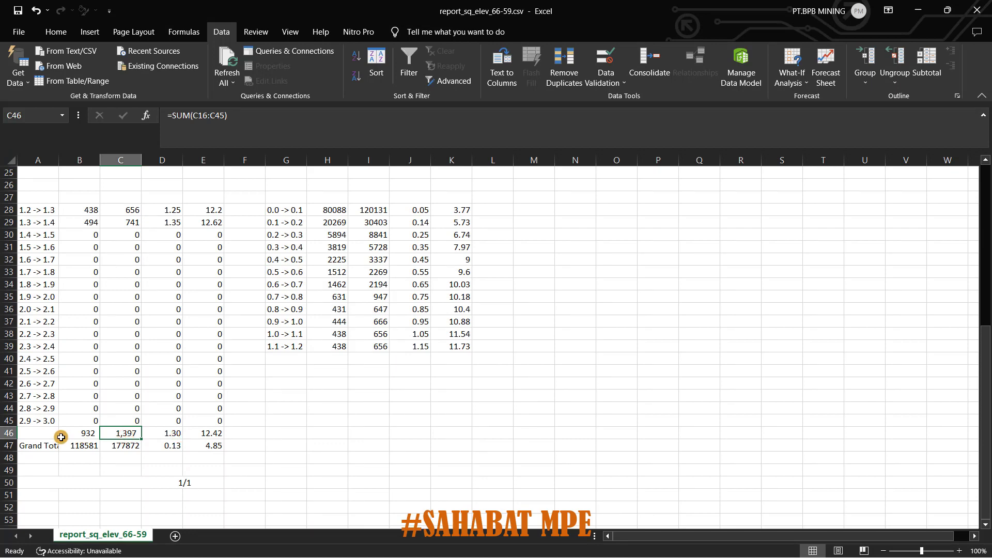
pyautogui.scroll(1, 141, 443)
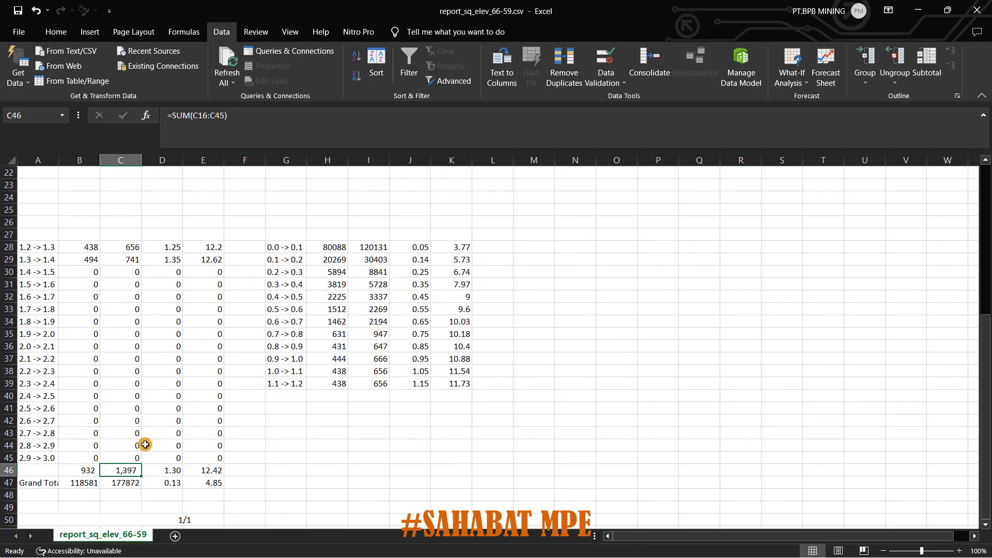
pyautogui.scroll(-1, 145, 444)
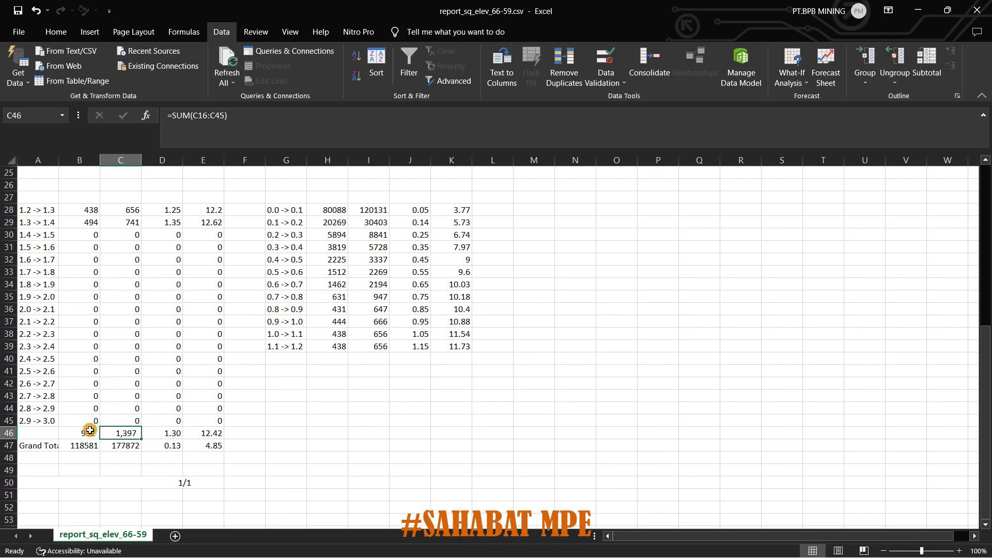
pyautogui.moveTo(90, 430); pyautogui.dragTo(192, 433)
pyautogui.hotkey('ctrl', 'c')
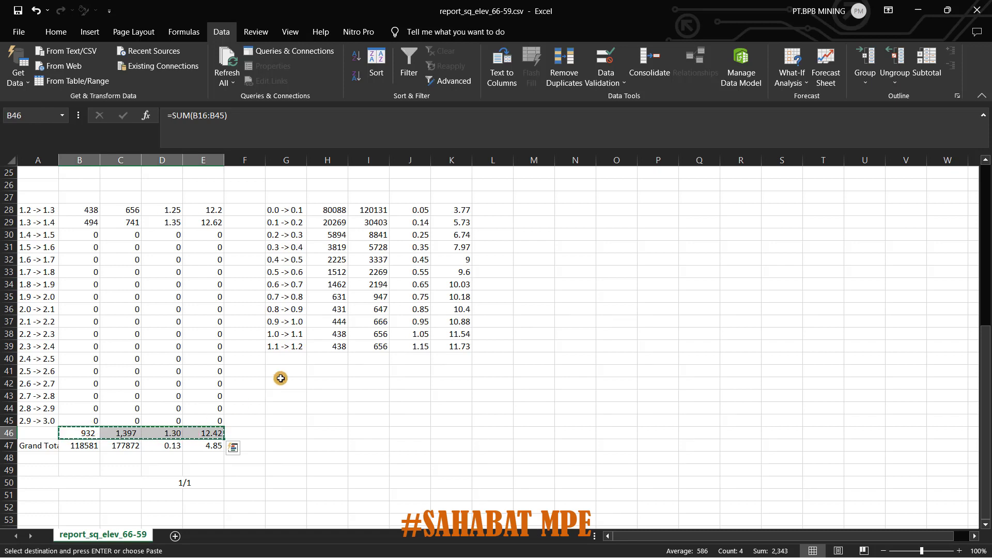
pyautogui.click(336, 372)
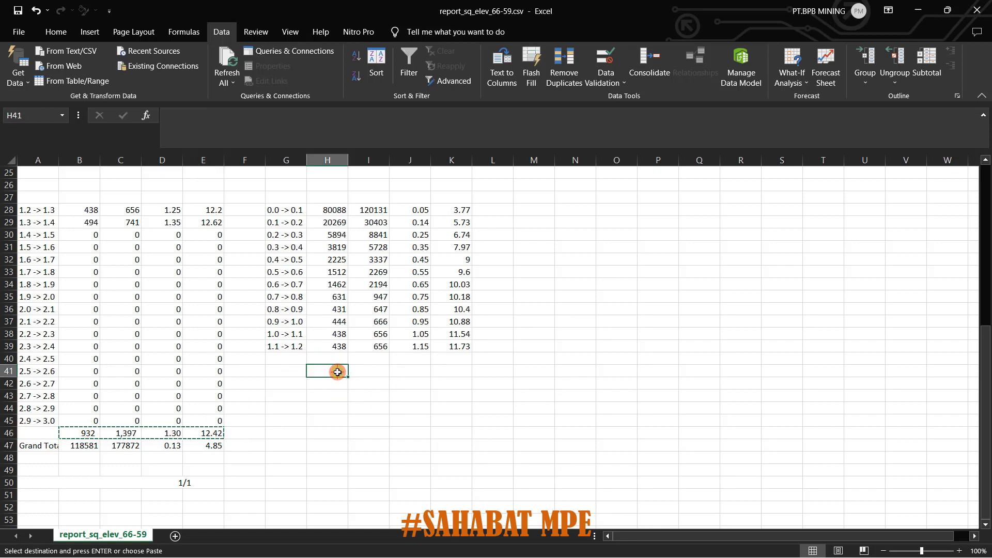
pyautogui.hotkey('ctrl', 'v')
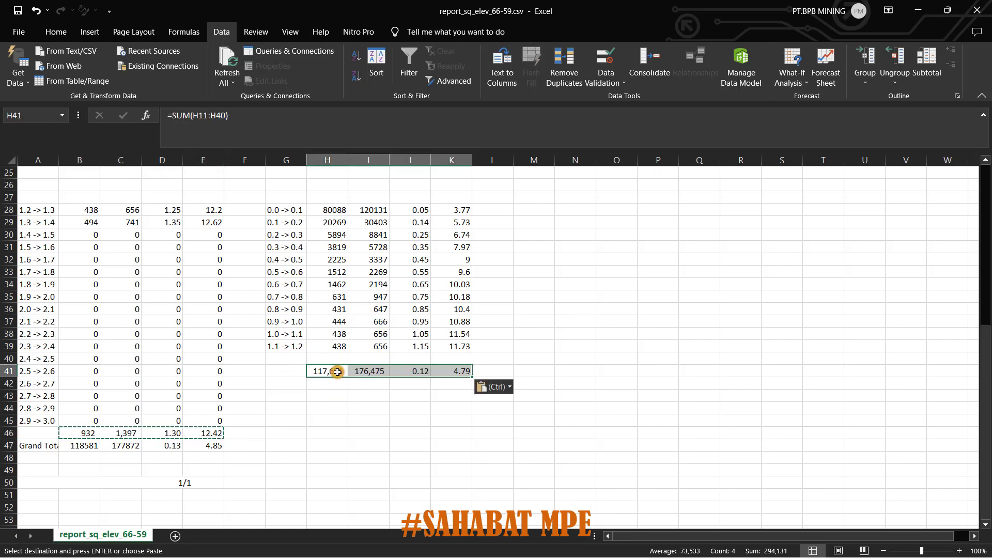
pyautogui.click(349, 407)
# Copy the column headings in A15:E15 to G25:K25 above the low-grade table
pyautogui.scroll(2, 350, 411)
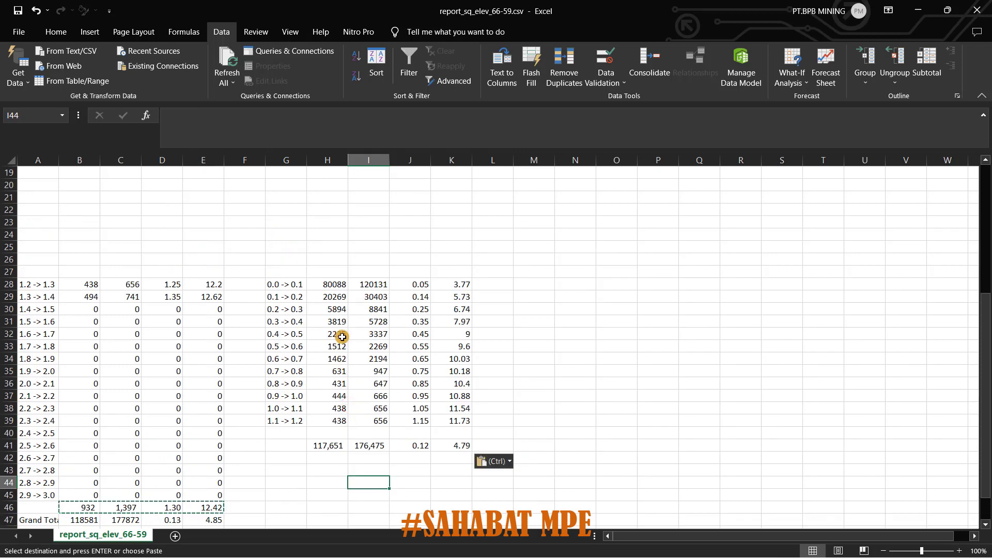
pyautogui.scroll(2, 338, 336)
pyautogui.moveTo(36, 201); pyautogui.dragTo(199, 200)
pyautogui.hotkey('ctrl', 'c')
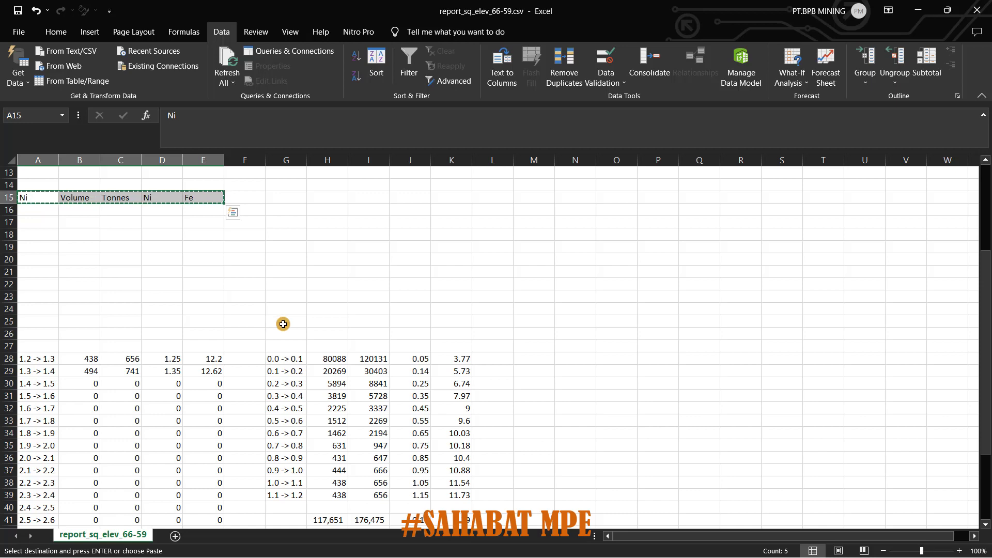
pyautogui.click(279, 323)
pyautogui.hotkey('ctrl', 'v')
pyautogui.scroll(-4, 365, 479)
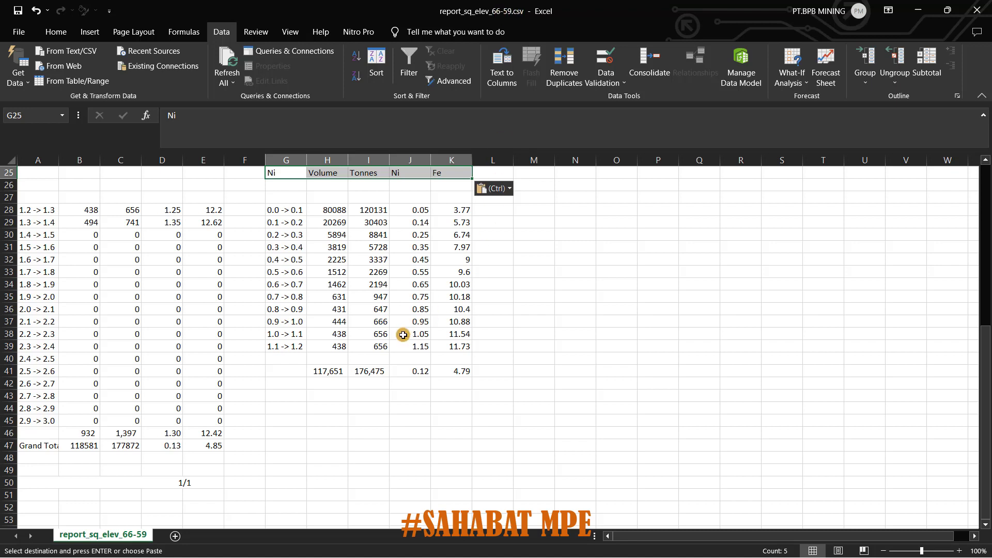
# Save the elevation 66-59 report as the Excel Workbook report_sq_elev_66-59.xlsx in the sequence folder
pyautogui.scroll(1, 440, 266)
pyautogui.scroll(-1, 349, 336)
pyautogui.click(19, 32)
pyautogui.click(45, 206)
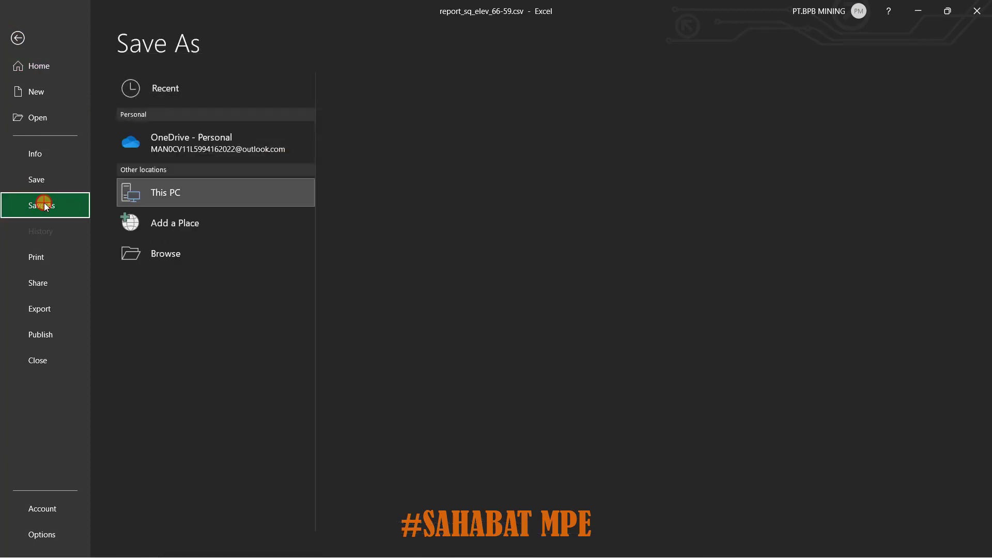
pyautogui.click(408, 144)
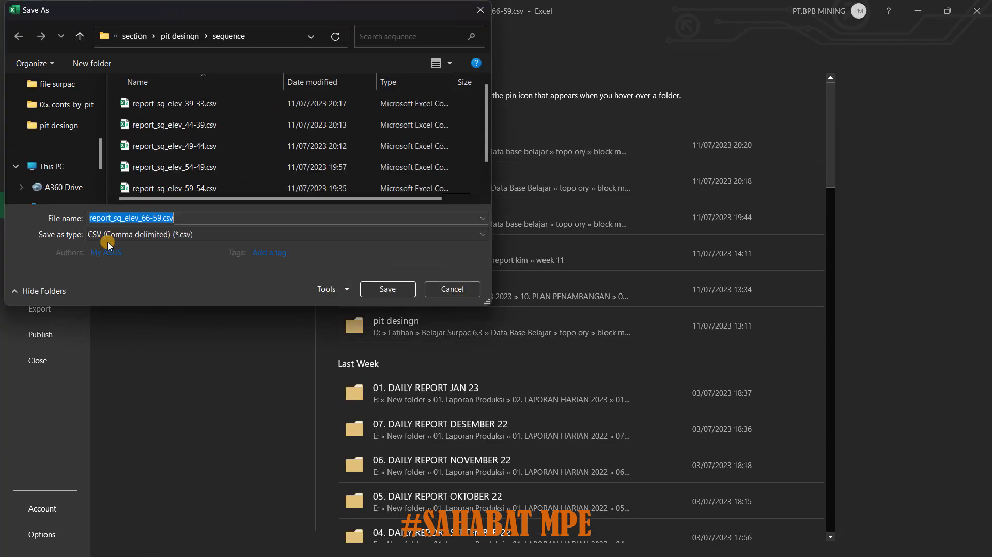
pyautogui.click(153, 235)
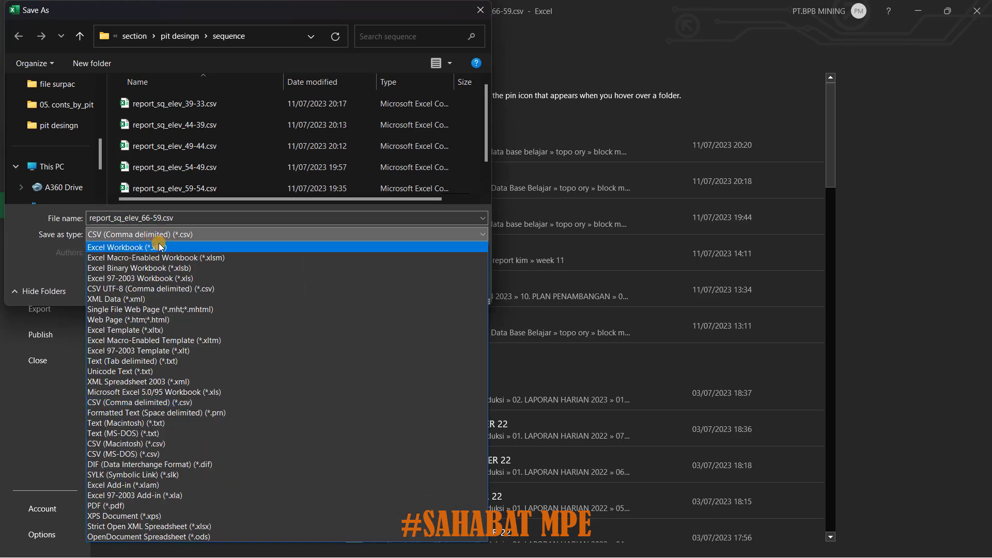
pyautogui.click(155, 247)
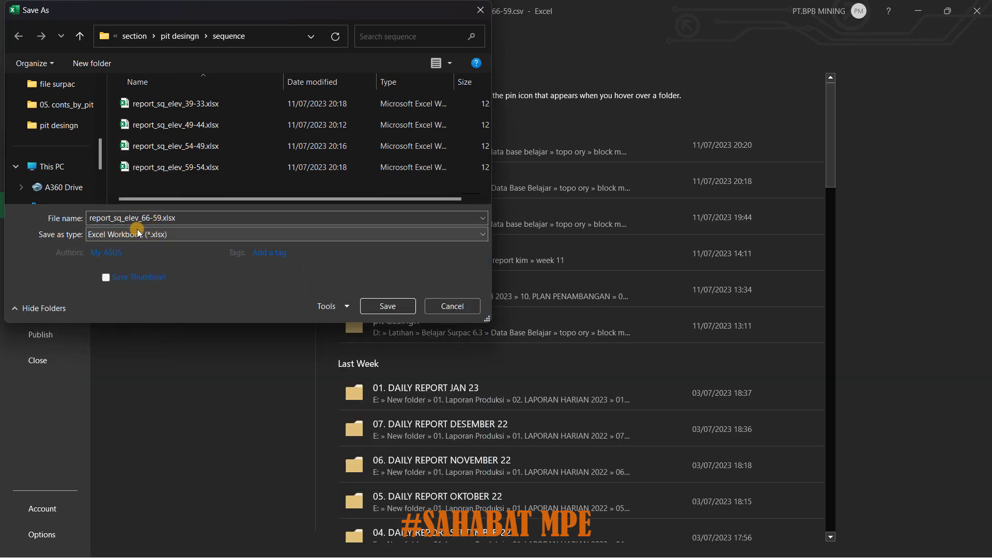
pyautogui.click(386, 302)
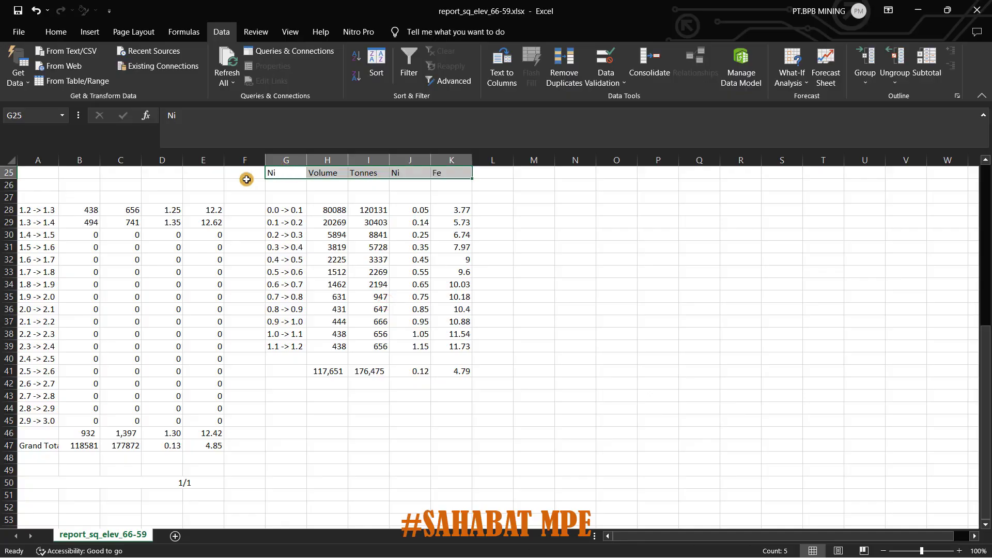
# Review the split Ni class tables and their totals in report_sq_elev_66-59.xlsx and sq_elev_66-59.xlsx
pyautogui.click(293, 300)
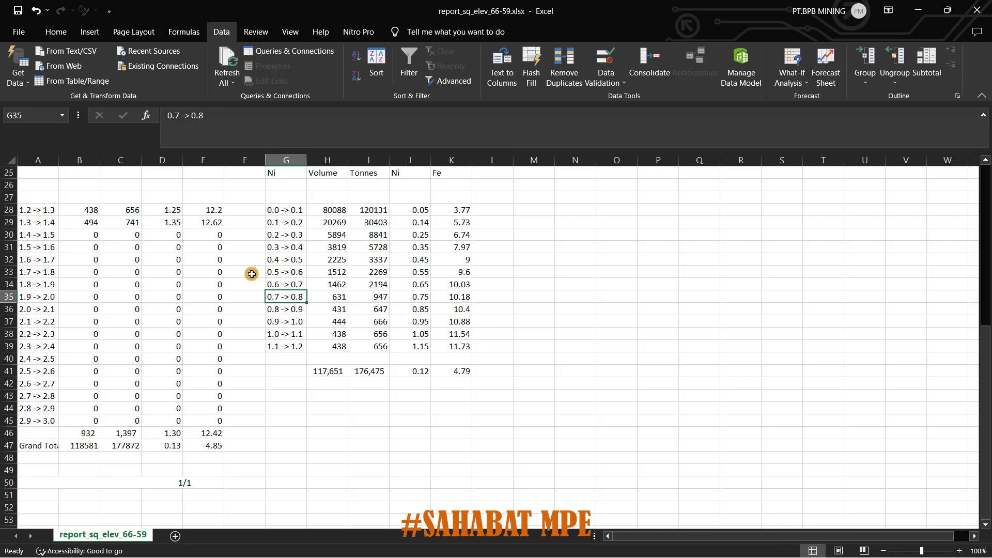
pyautogui.scroll(-2, 383, 389)
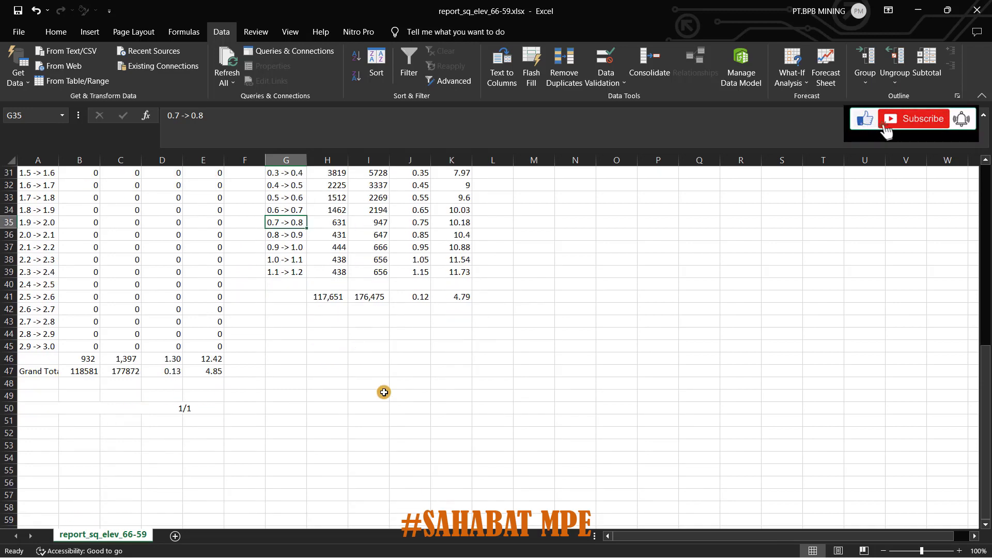
pyautogui.scroll(3, 382, 390)
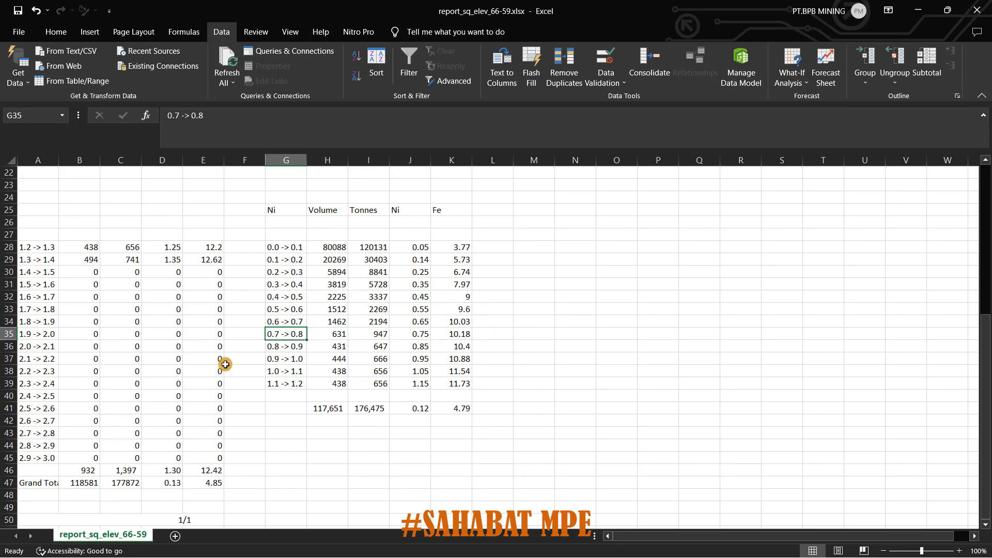
pyautogui.scroll(-1, 155, 239)
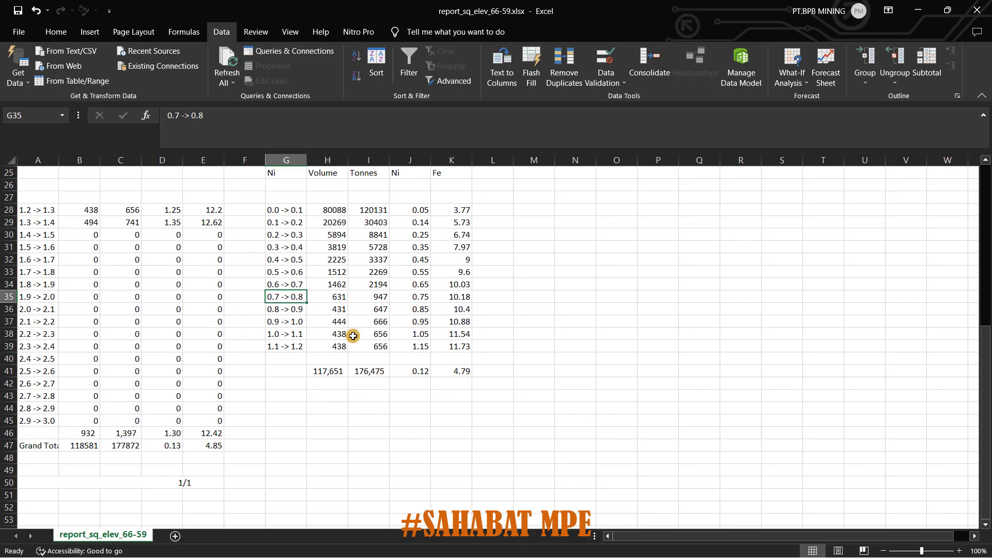
pyautogui.scroll(1, 353, 336)
pyautogui.scroll(-1, 236, 217)
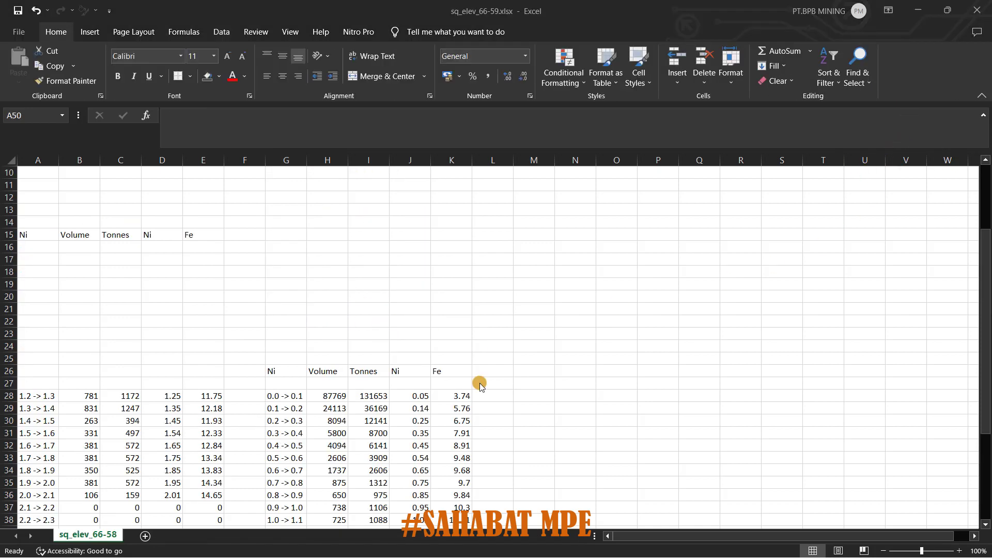
pyautogui.scroll(-2, 479, 386)
pyautogui.scroll(2, 480, 386)
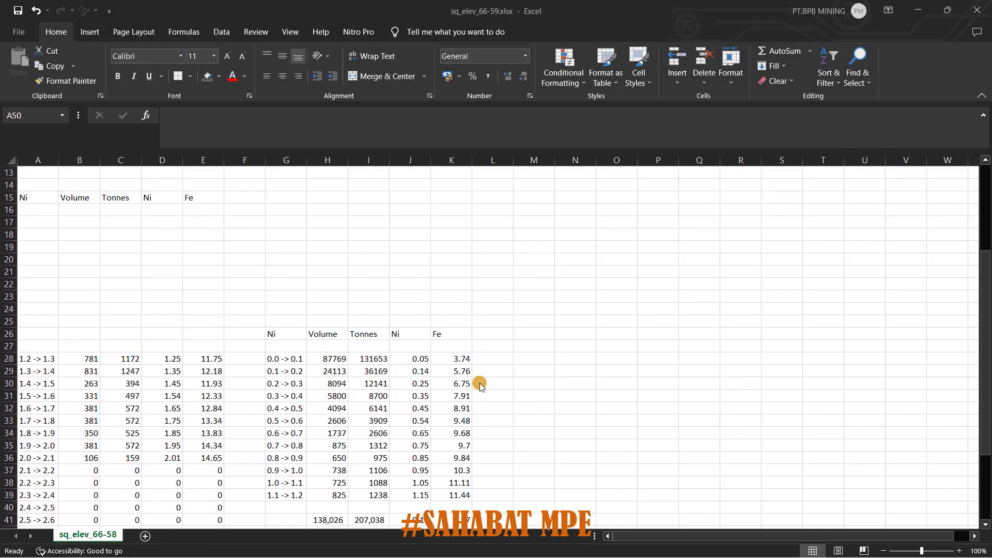
pyautogui.scroll(-1, 479, 386)
pyautogui.scroll(1, 479, 386)
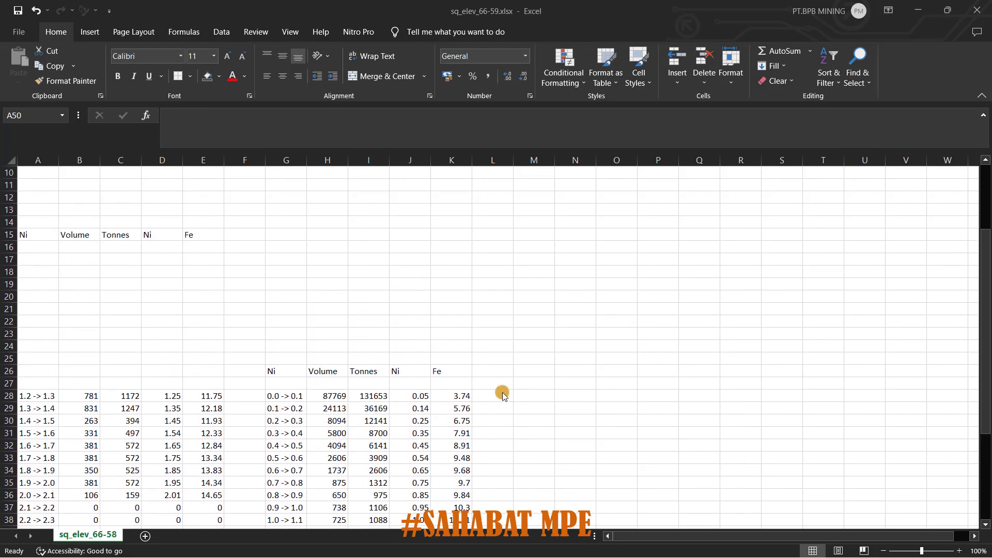
# Switch to report_volume_pit.xlsm and copy the merged heading "Target Produksi Ore/ bulan" from T9 to AA9
pyautogui.press('super')
pyautogui.moveTo(617, 545)
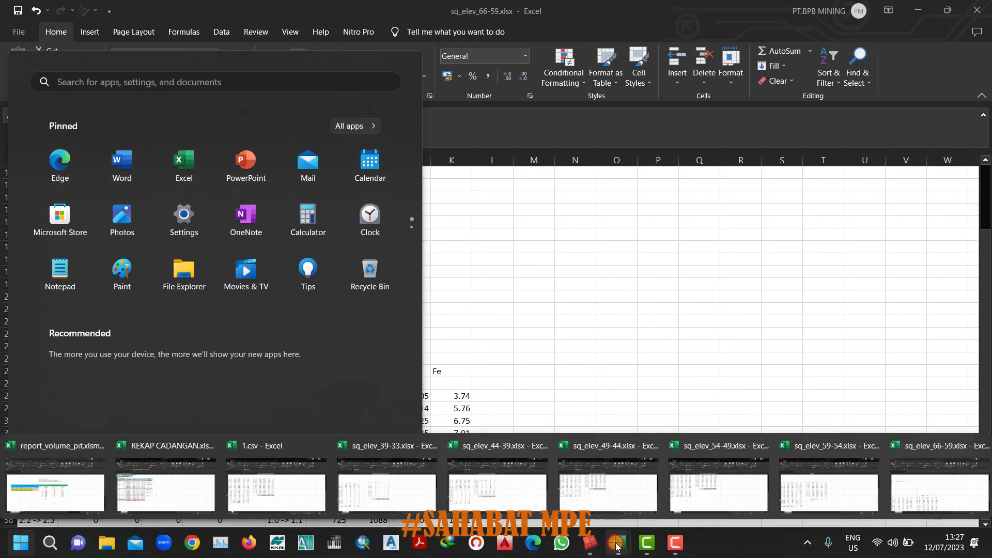
pyautogui.click(62, 480)
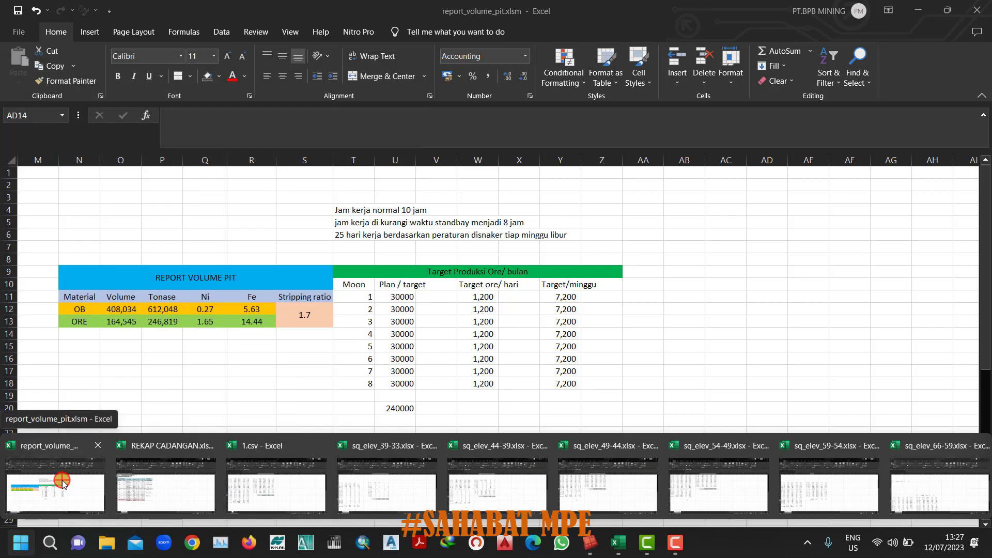
pyautogui.click(533, 318)
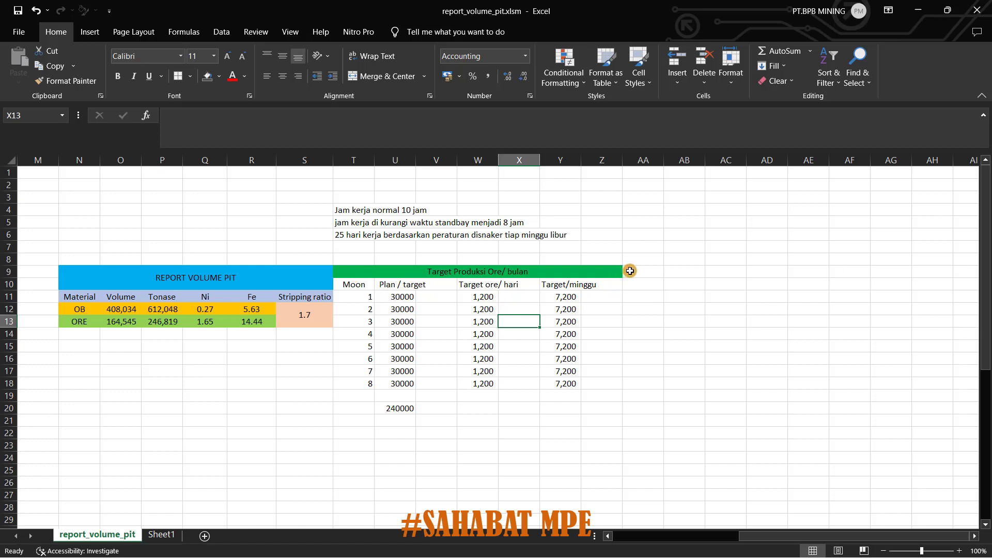
pyautogui.click(414, 271)
pyautogui.hotkey('ctrl', 'c')
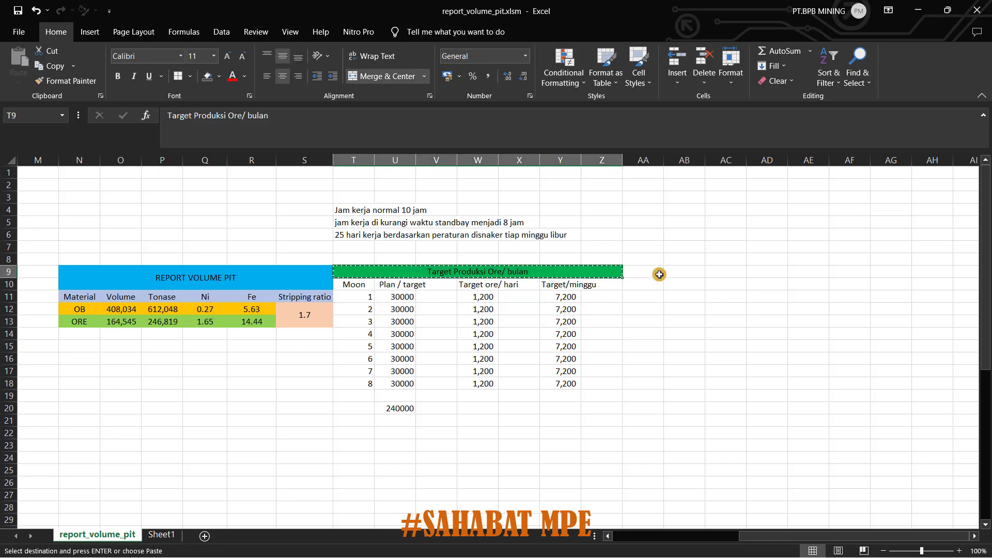
pyautogui.click(642, 270)
pyautogui.hotkey('ctrl', 'v')
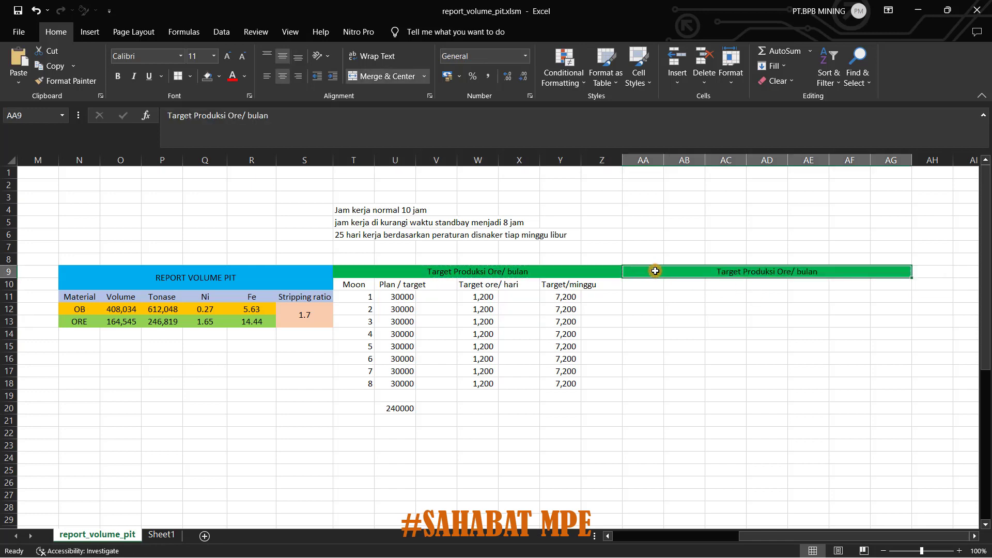
# Change the copied heading in AA9 to "Target Produksi Ob/ bulan"
pyautogui.doubleClick(786, 269)
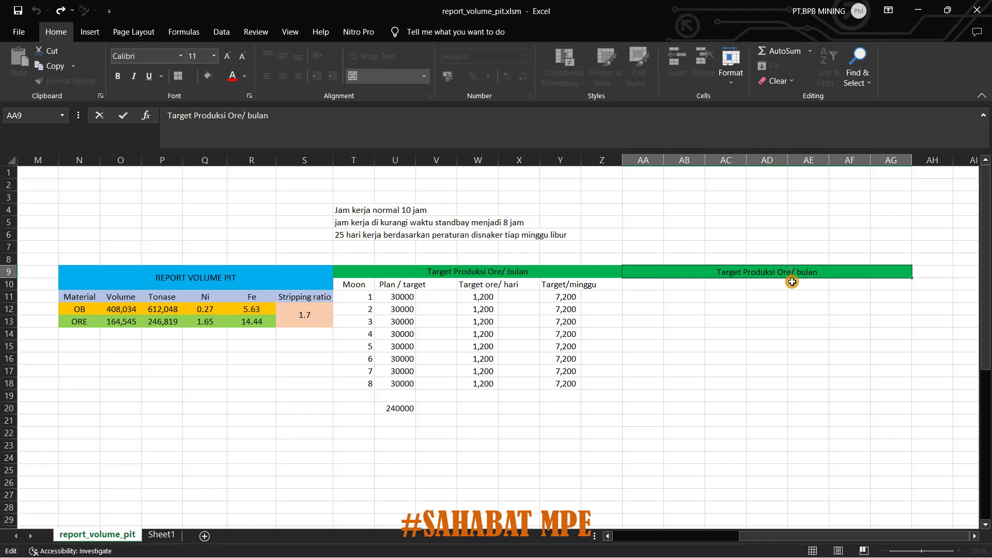
pyautogui.press('BackSpace')
pyautogui.press('BackSpace')
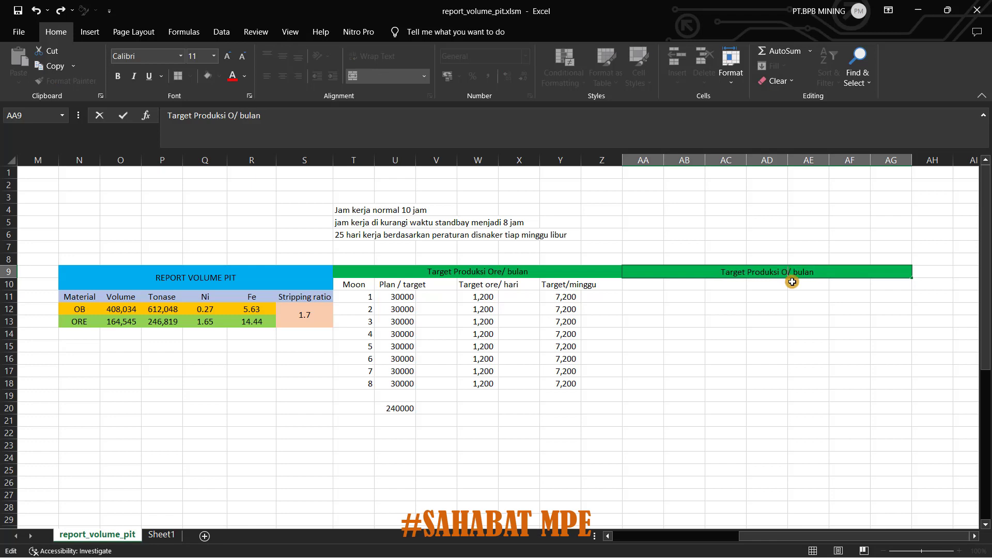
pyautogui.write('b')
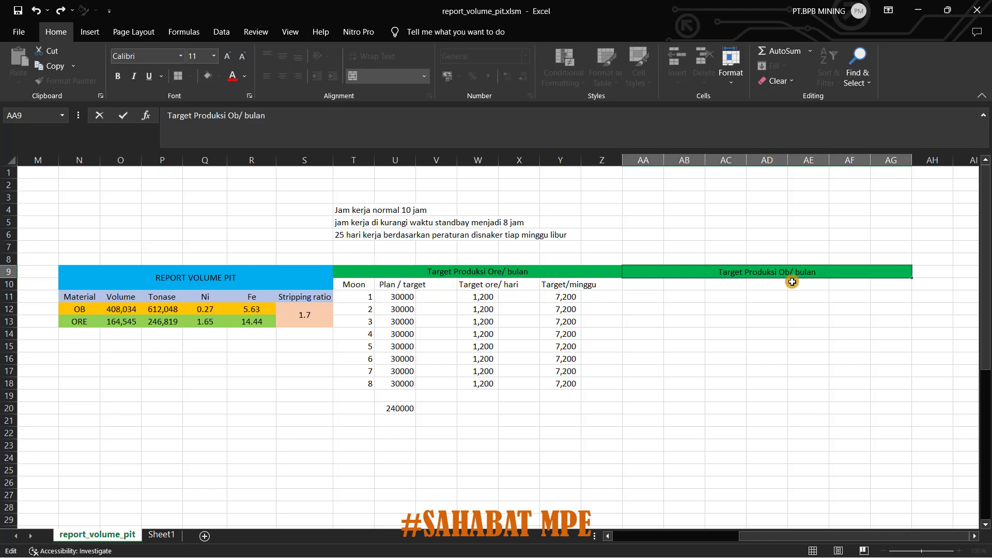
pyautogui.press('Return')
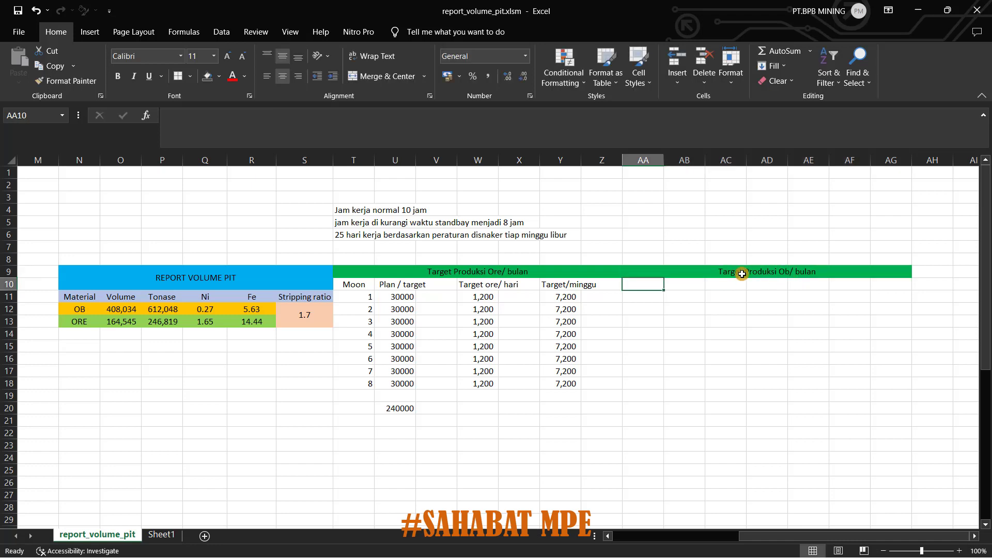
# Fill the Target Produksi Ob/ bulan heading in AA9 with the standard orange color
pyautogui.click(699, 271)
pyautogui.click(218, 79)
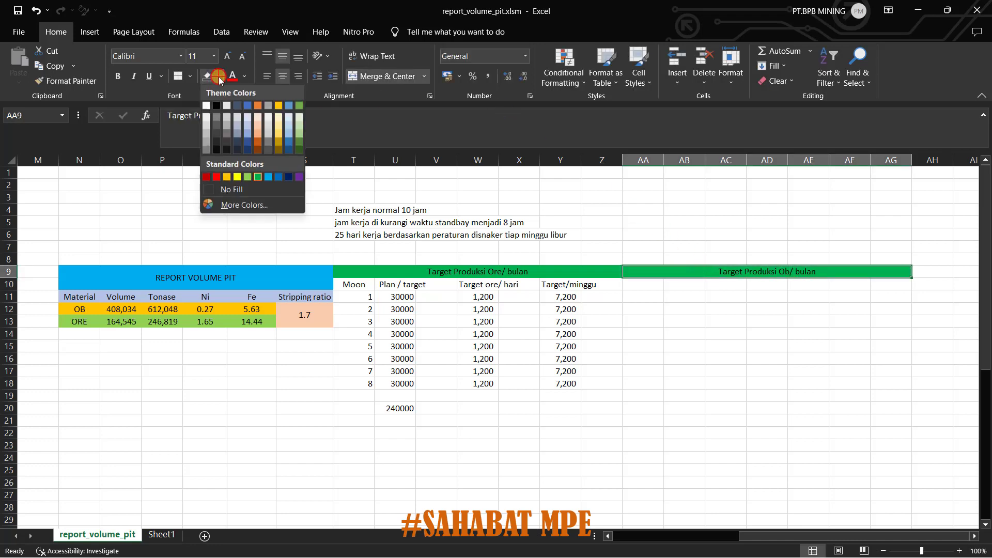
pyautogui.click(226, 174)
pyautogui.click(846, 310)
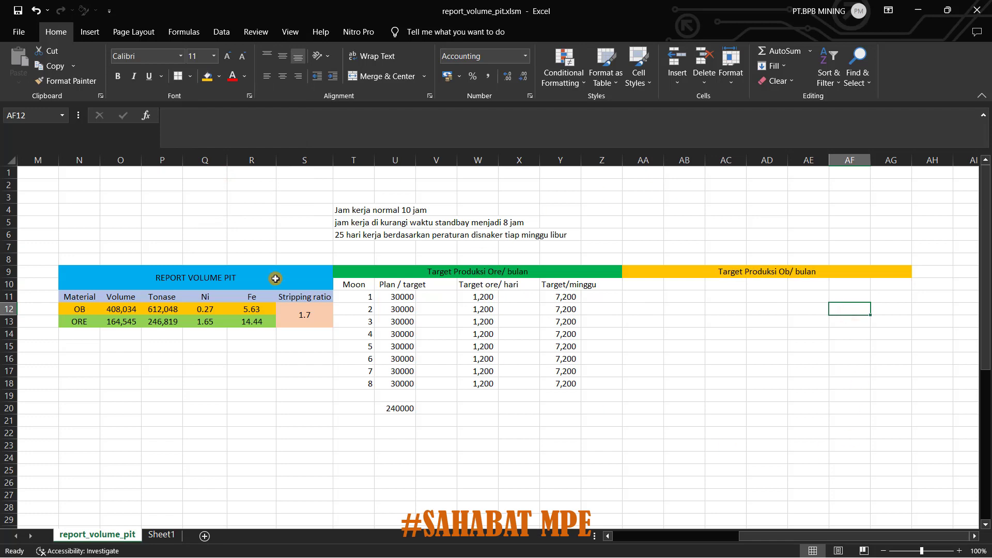
# Copy the ore target column headings in T10:Y10 to the row starting at AA10, beneath the Ob heading
pyautogui.moveTo(354, 284); pyautogui.dragTo(571, 285)
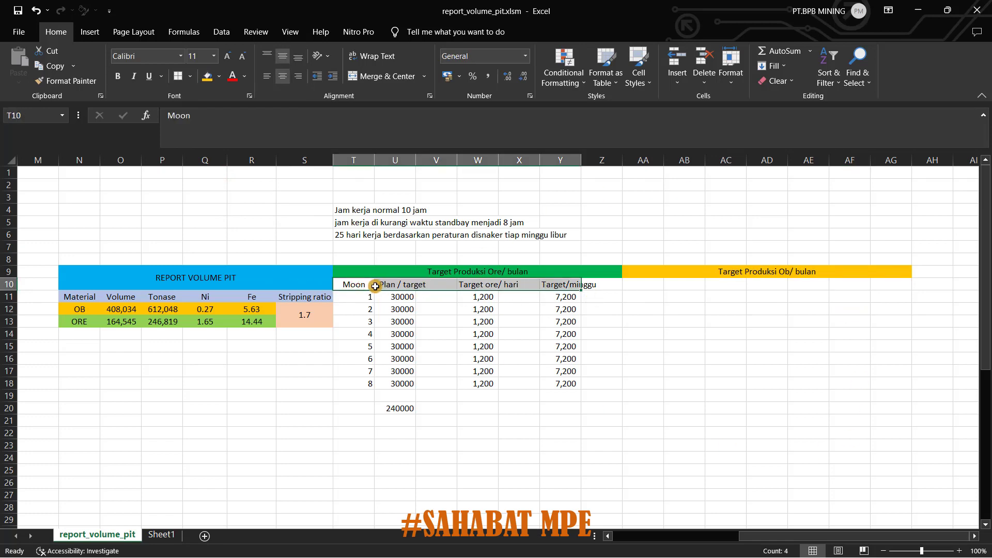
pyautogui.hotkey('ctrl', 'c')
pyautogui.click(648, 286)
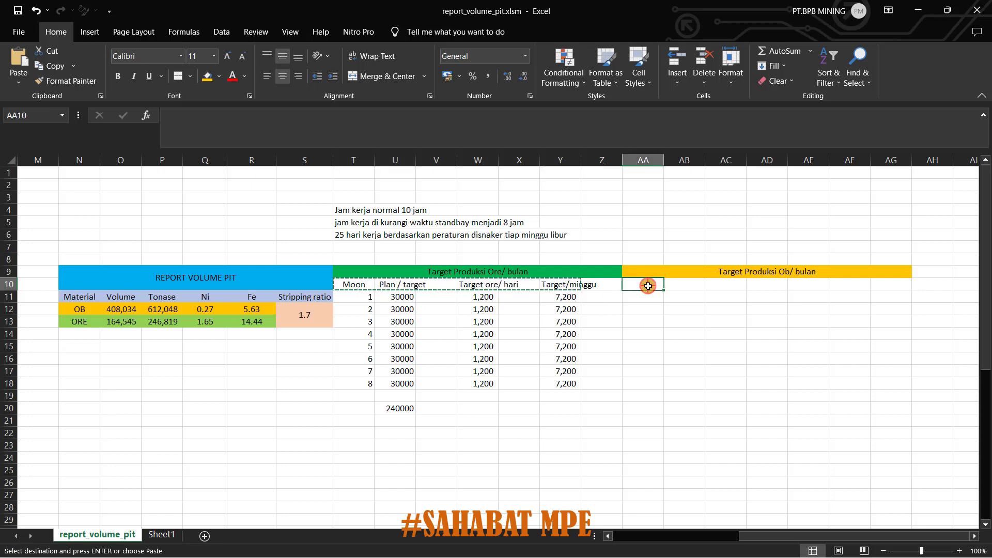
pyautogui.hotkey('ctrl', 'v')
pyautogui.press('Escape')
pyautogui.click(744, 325)
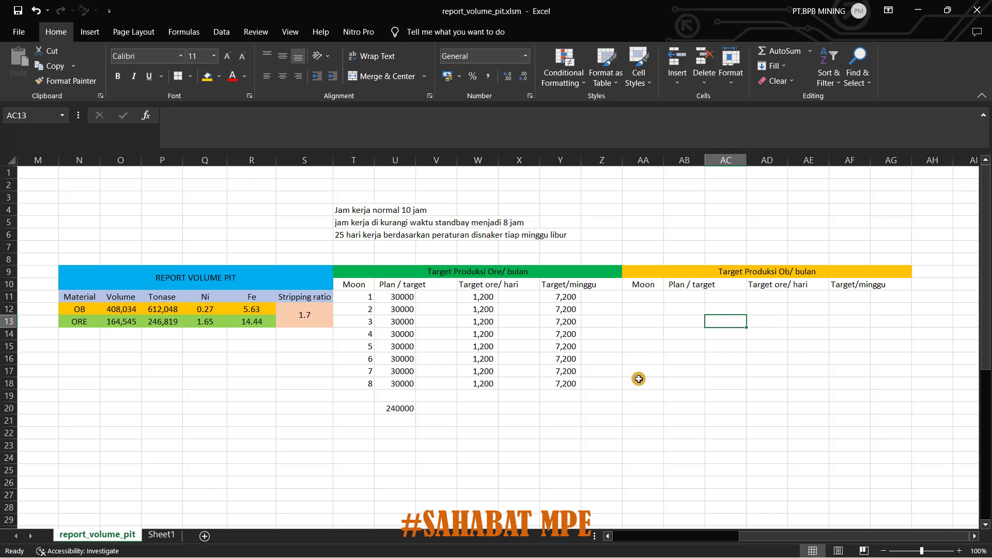
# Copy the ore target table T10:Z18 and paste it as values only starting at AA10
pyautogui.moveTo(355, 289); pyautogui.dragTo(594, 389)
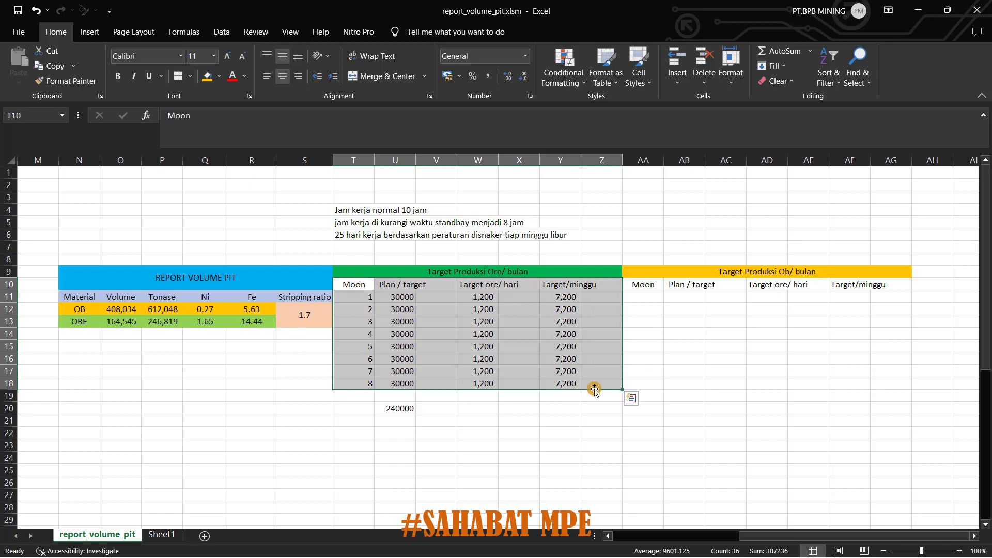
pyautogui.hotkey('ctrl', 'c')
pyautogui.click(652, 286)
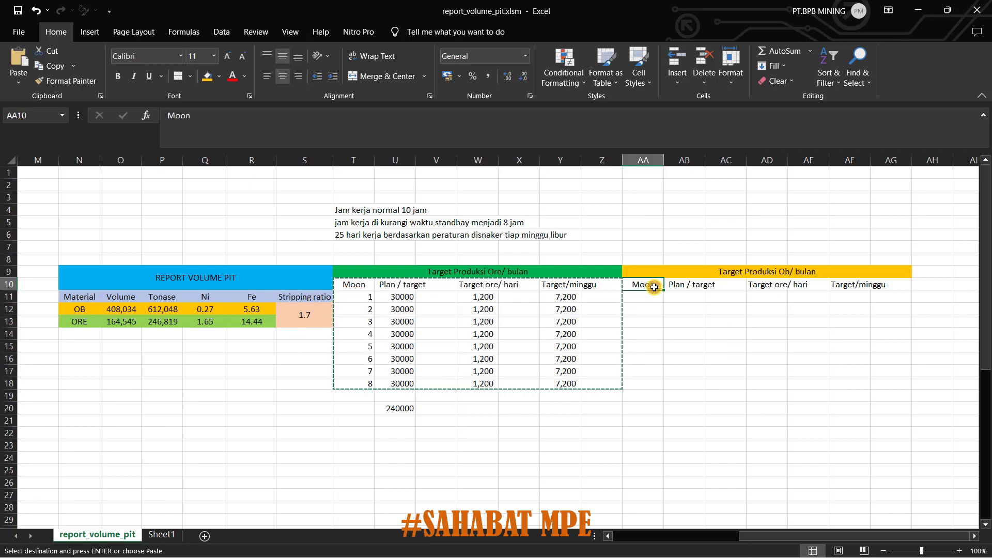
pyautogui.rightClick(654, 288)
pyautogui.click(700, 303)
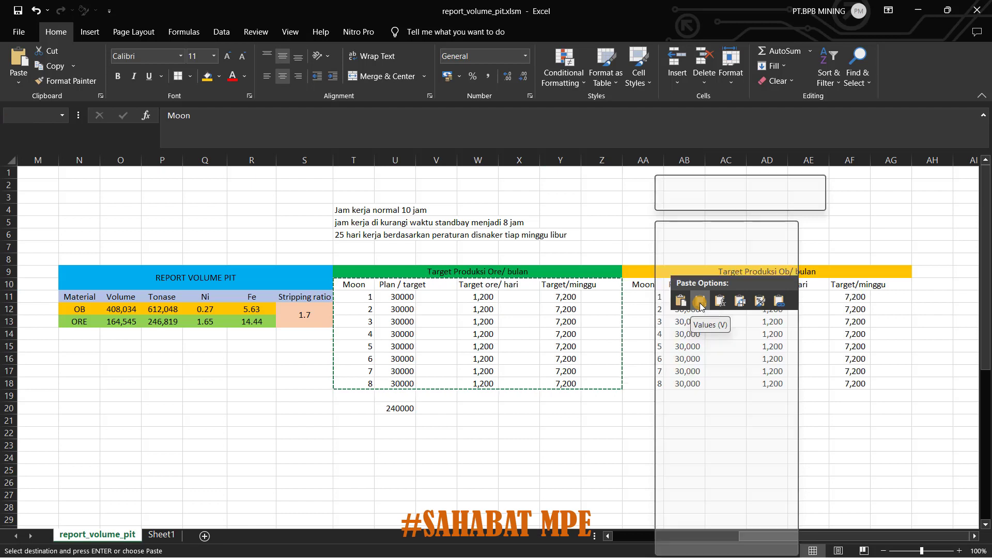
pyautogui.click(842, 382)
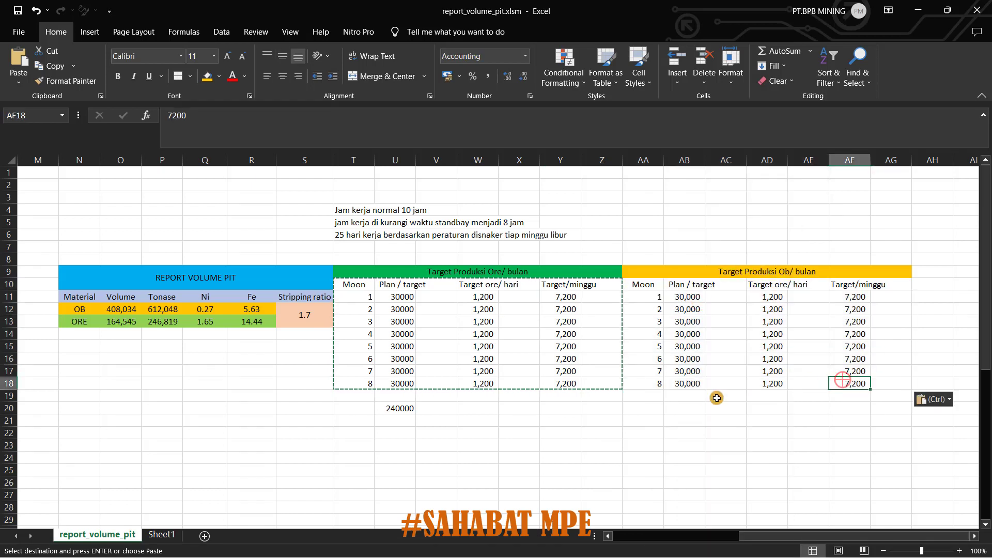
pyautogui.click(766, 396)
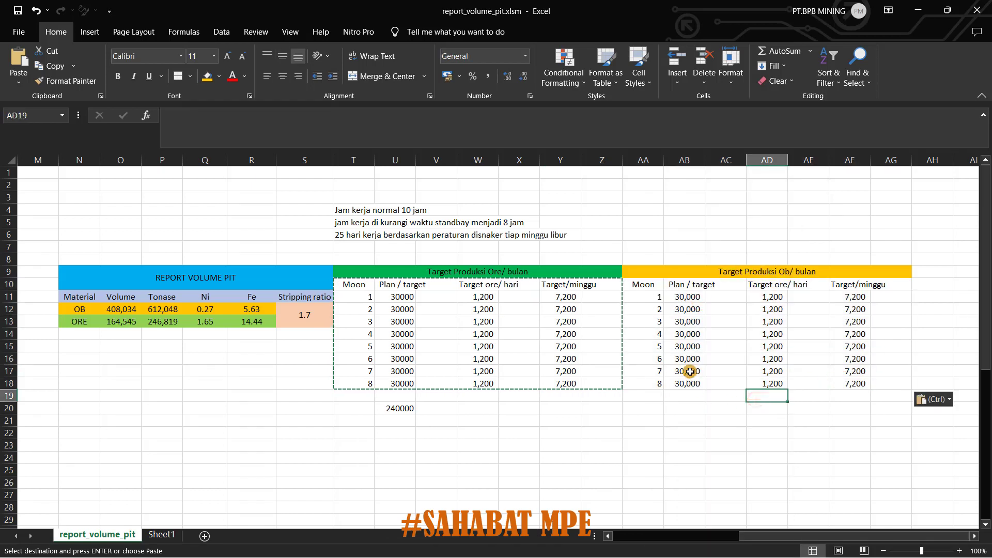
pyautogui.press('Escape')
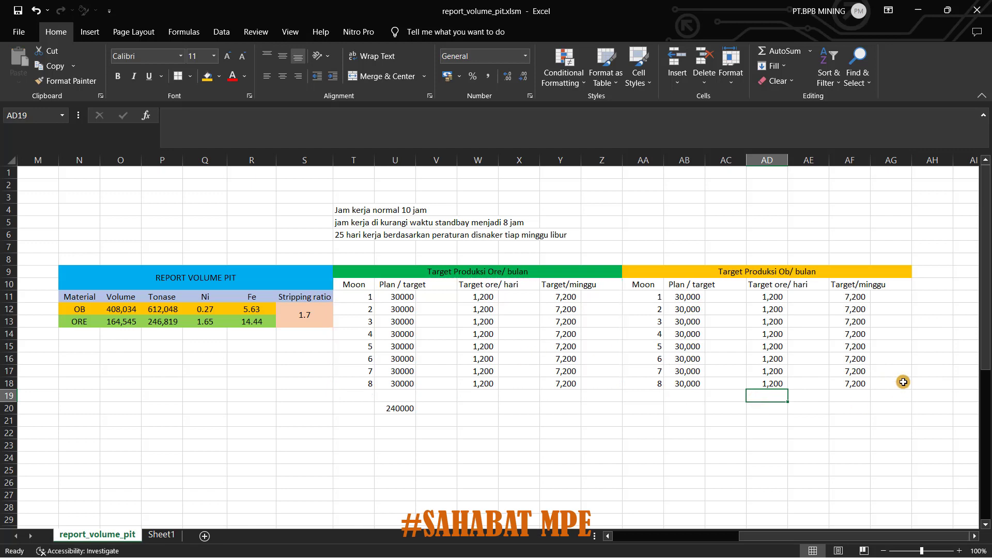
pyautogui.click(683, 308)
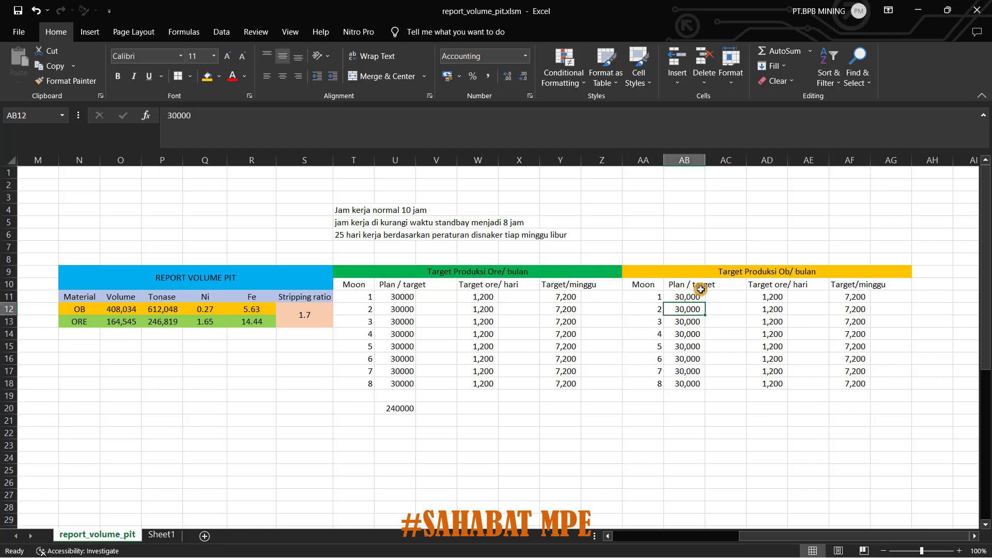
pyautogui.click(123, 307)
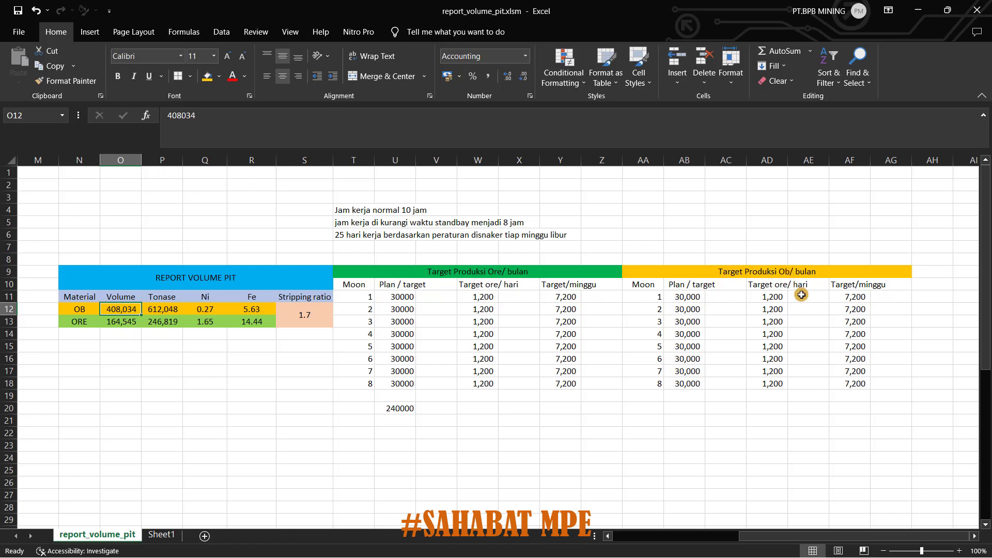
# Add the unit (WMT) to the ore heading in T9 so it reads "Target Produksi Ore (WMT)/ bulan"
pyautogui.doubleClick(501, 272)
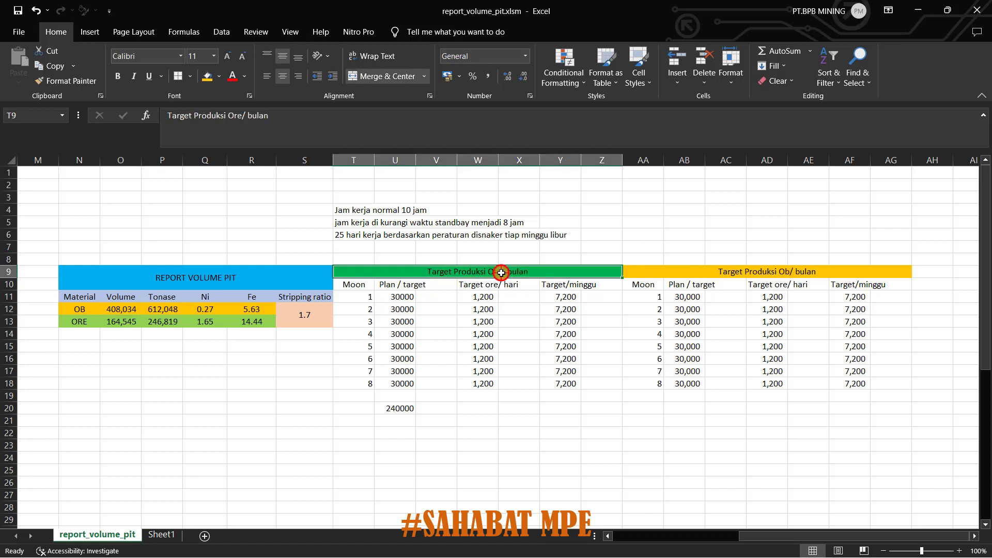
pyautogui.click(409, 268)
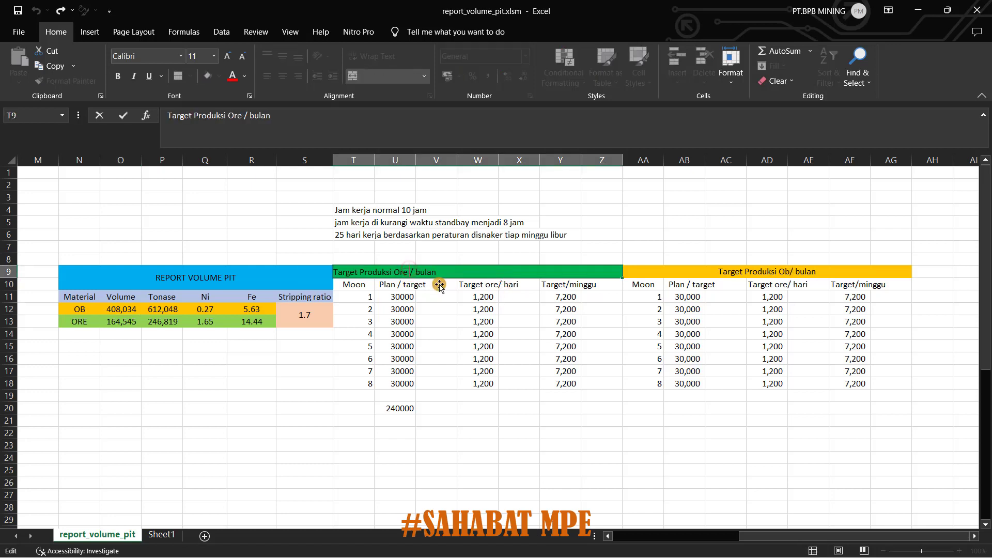
pyautogui.write('(WM')
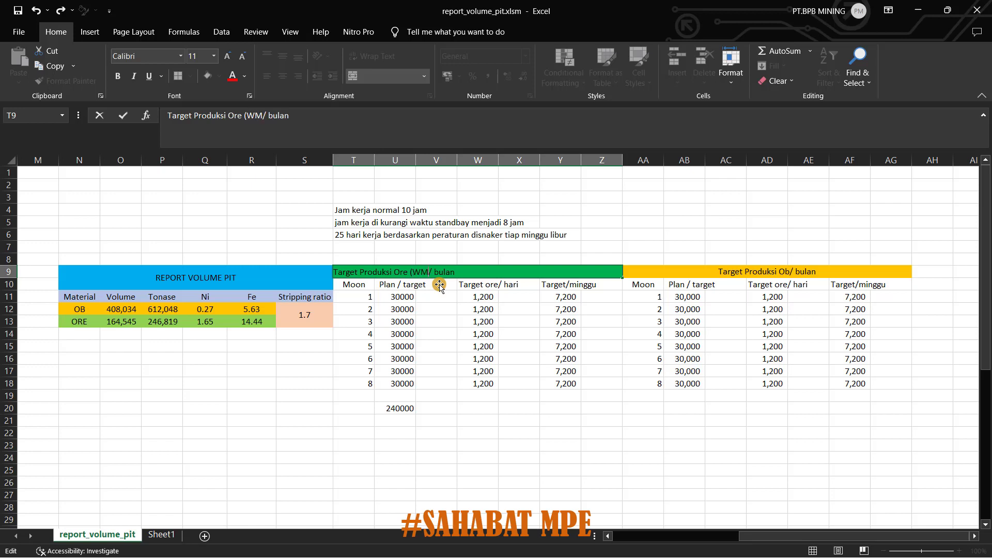
pyautogui.write('T)')
pyautogui.press('Return')
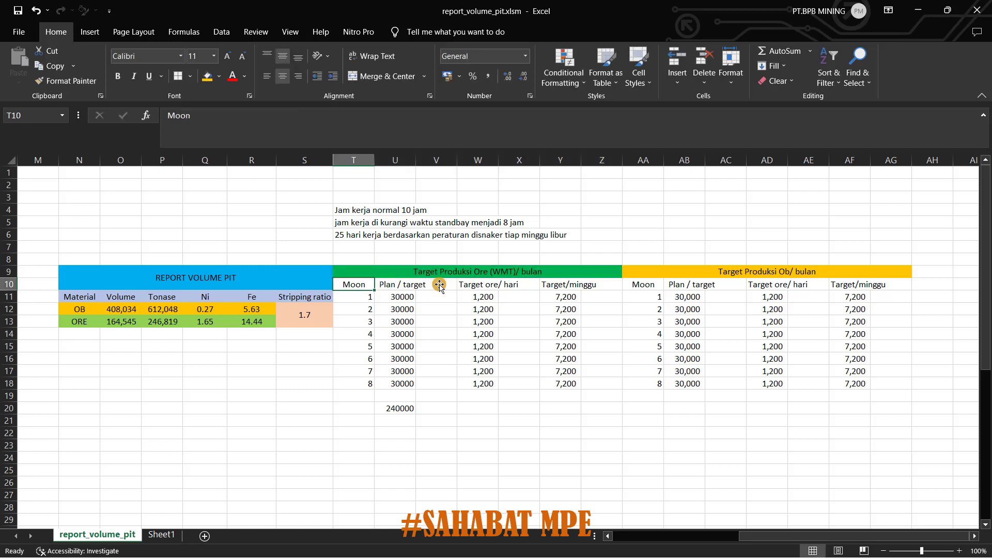
# Add the unit (BCM) to the overburden heading in AA9 so it reads "Target Produksi Ob (BCM) / bulan"
pyautogui.doubleClick(788, 272)
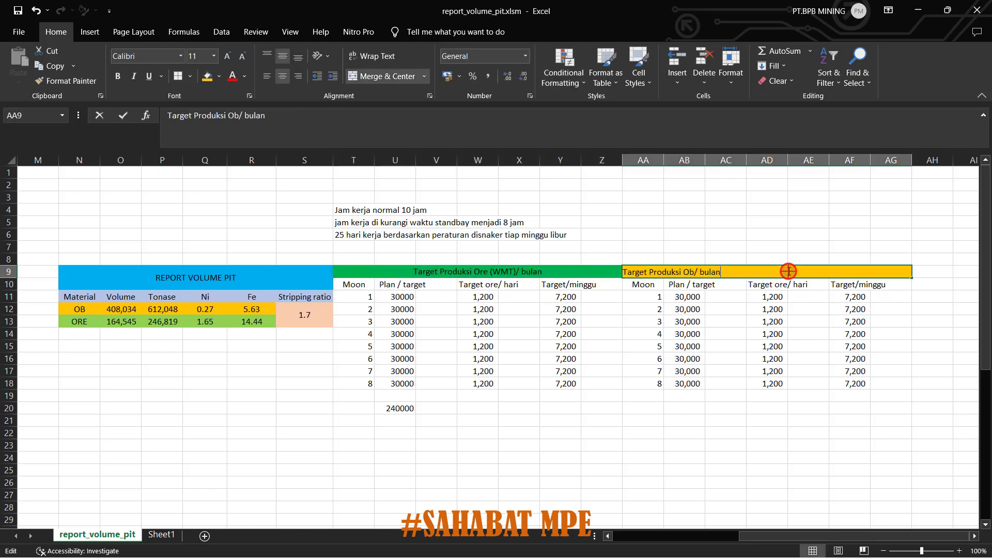
pyautogui.click(692, 270)
pyautogui.write('(')
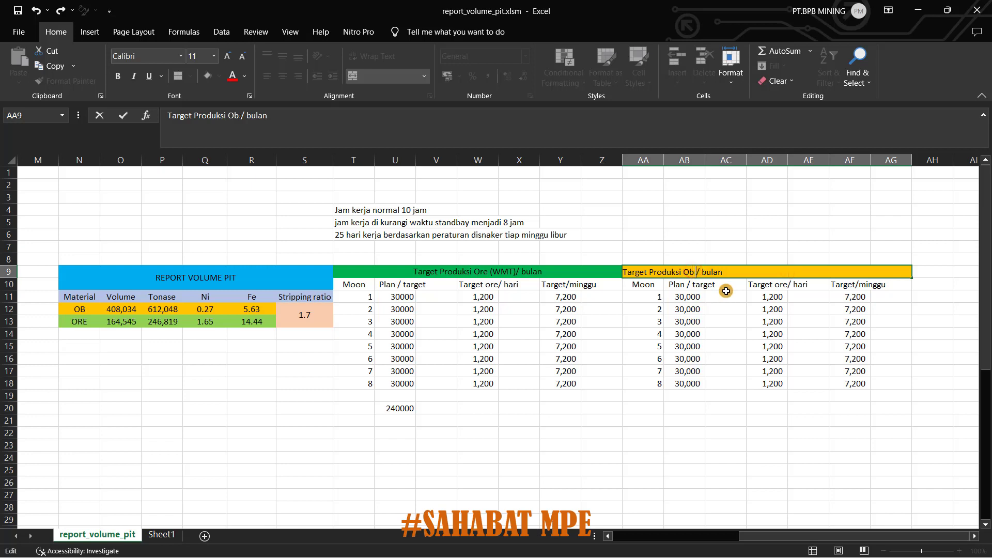
pyautogui.write('BCM)')
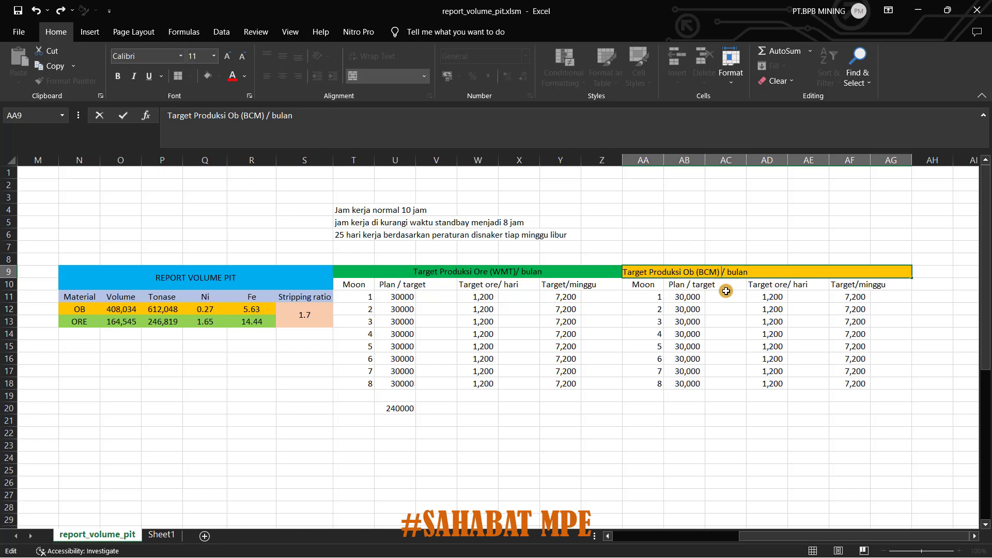
# Correct the title of the overburden target table in AA9 to "Target Produksi Ob (BCM)/ bulan"
pyautogui.press('BackSpace')
pyautogui.press('Return')
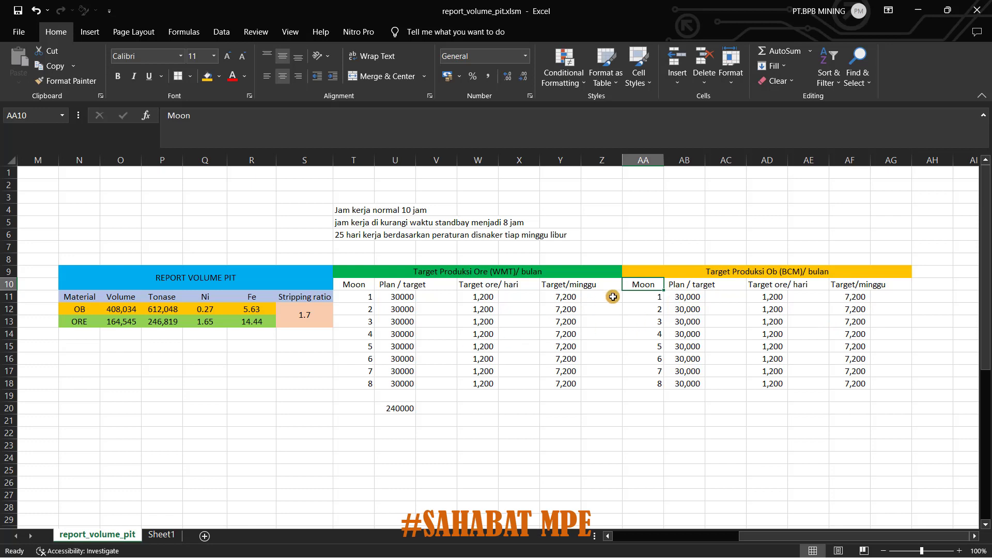
# Apply comma-style thousands separators to the ore plan values in U11:U18 and their total in U20
pyautogui.moveTo(408, 296); pyautogui.dragTo(406, 383)
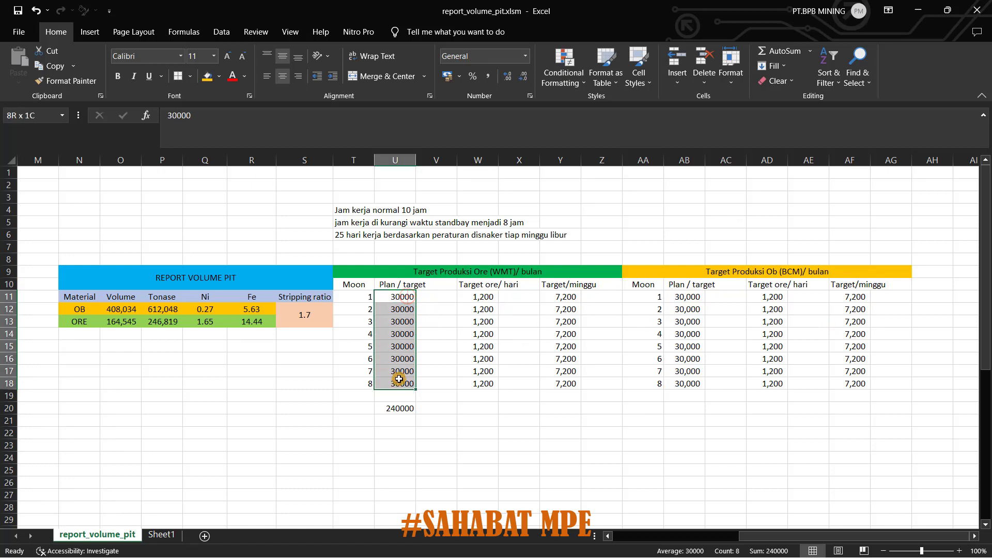
pyautogui.click(491, 77)
pyautogui.click(397, 408)
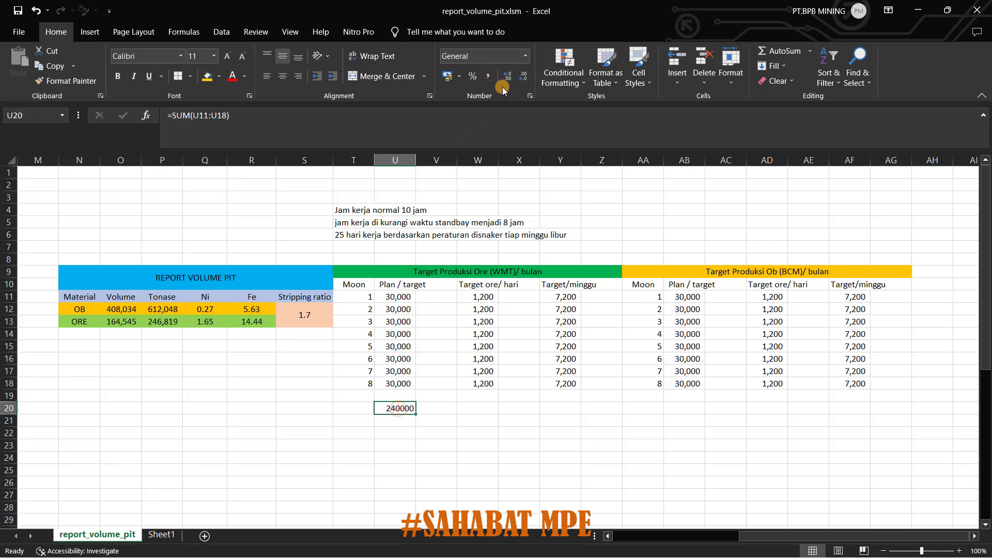
pyautogui.click(487, 76)
pyautogui.click(454, 447)
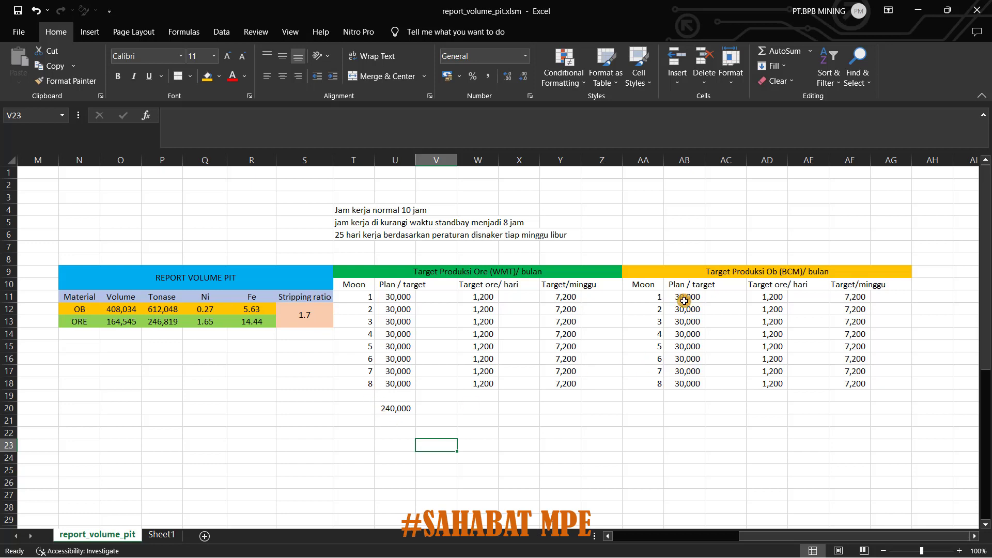
# Compare the OB volume and ORE tonnage in the pit report with the monthly plan values, the eight months and the ore plan total
pyautogui.click(684, 301)
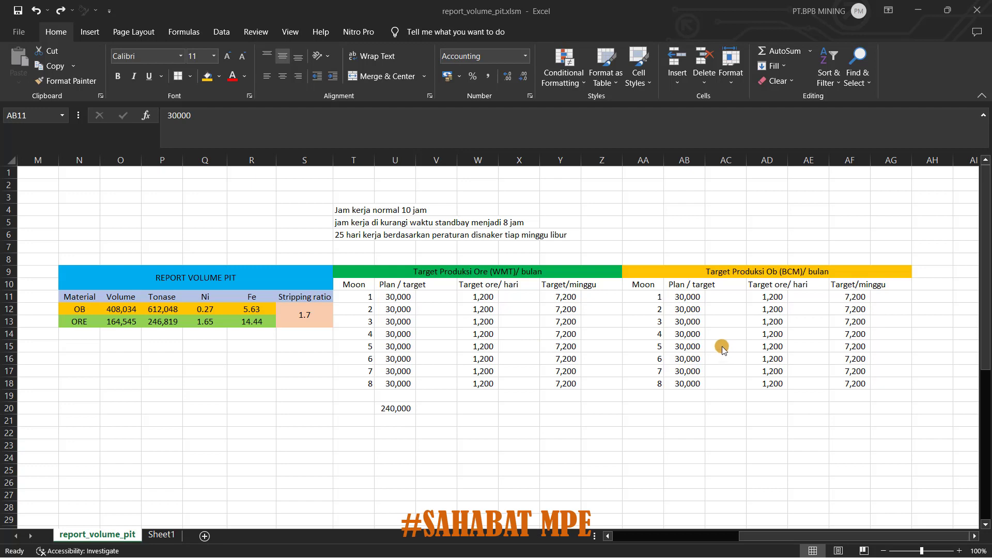
pyautogui.click(694, 301)
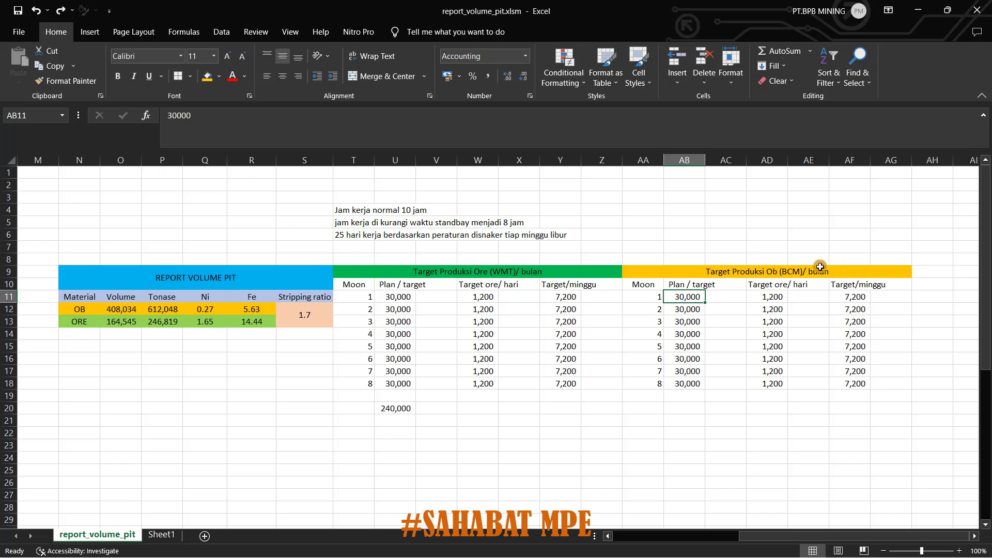
pyautogui.click(105, 306)
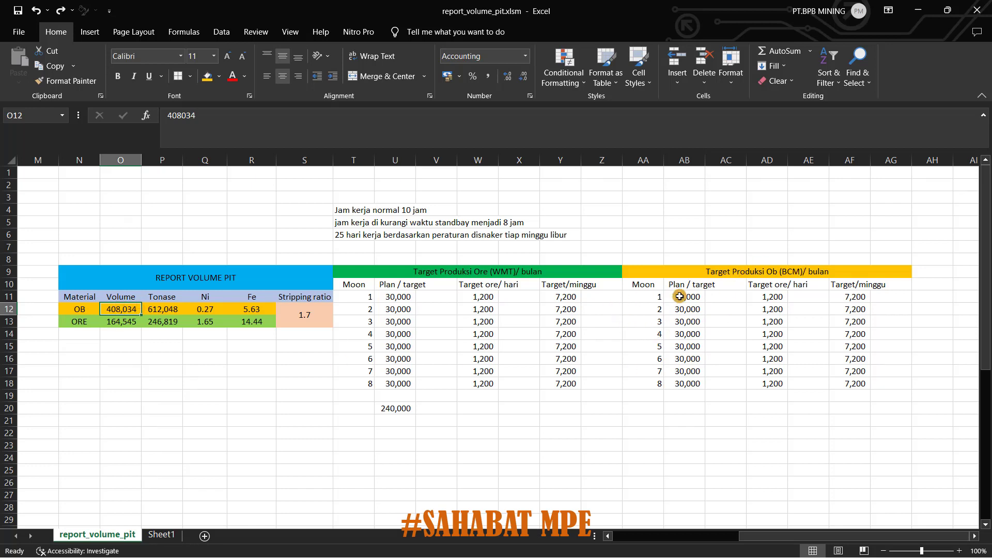
pyautogui.click(400, 297)
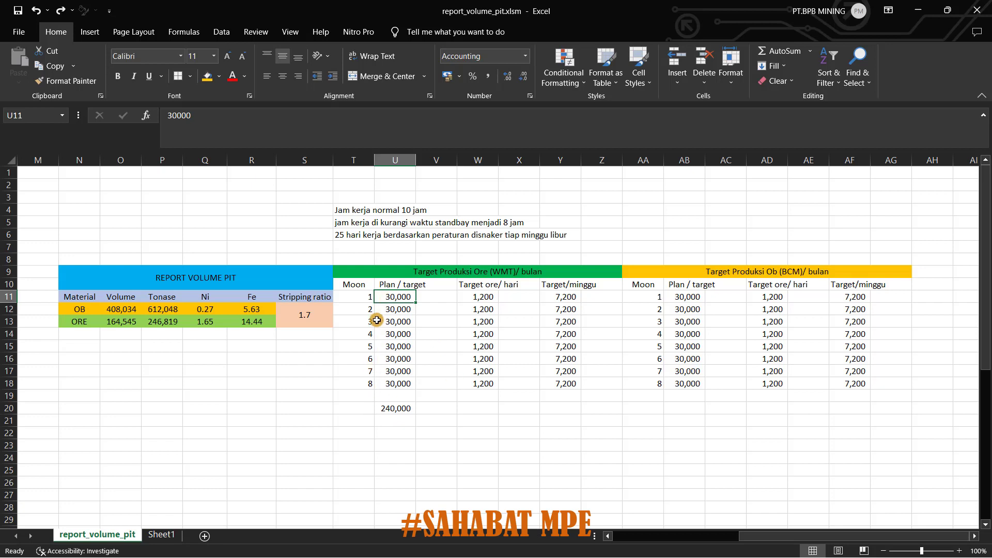
pyautogui.moveTo(362, 298); pyautogui.dragTo(353, 388)
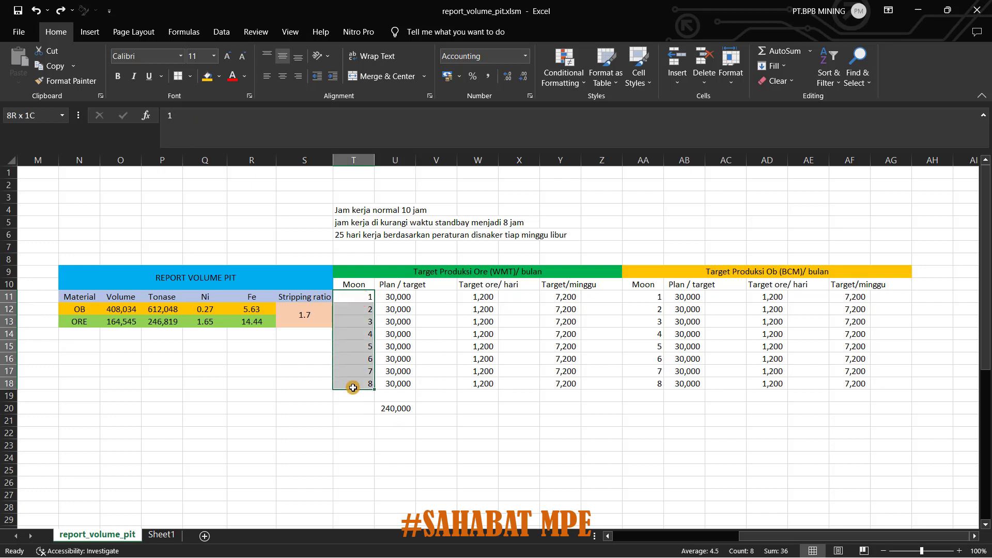
pyautogui.click(395, 409)
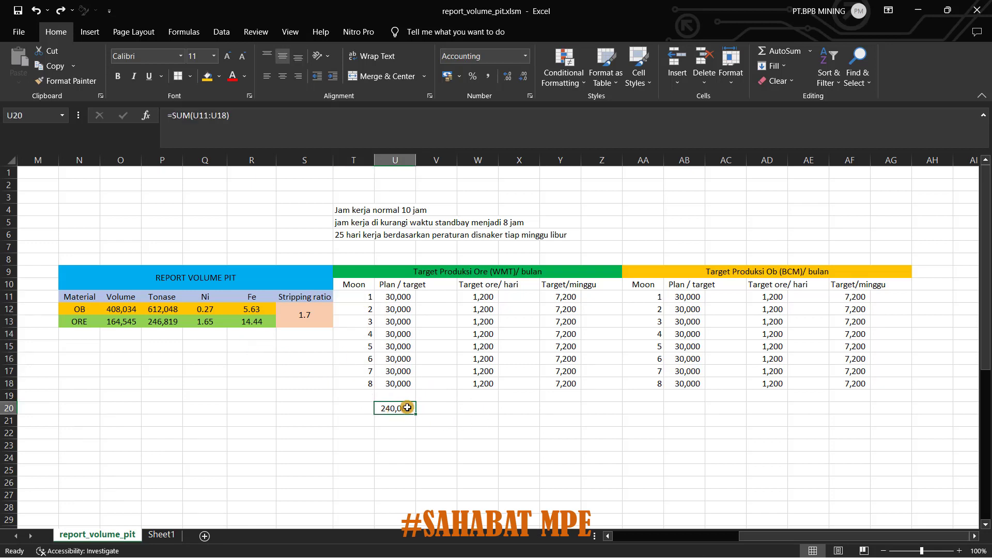
pyautogui.click(165, 324)
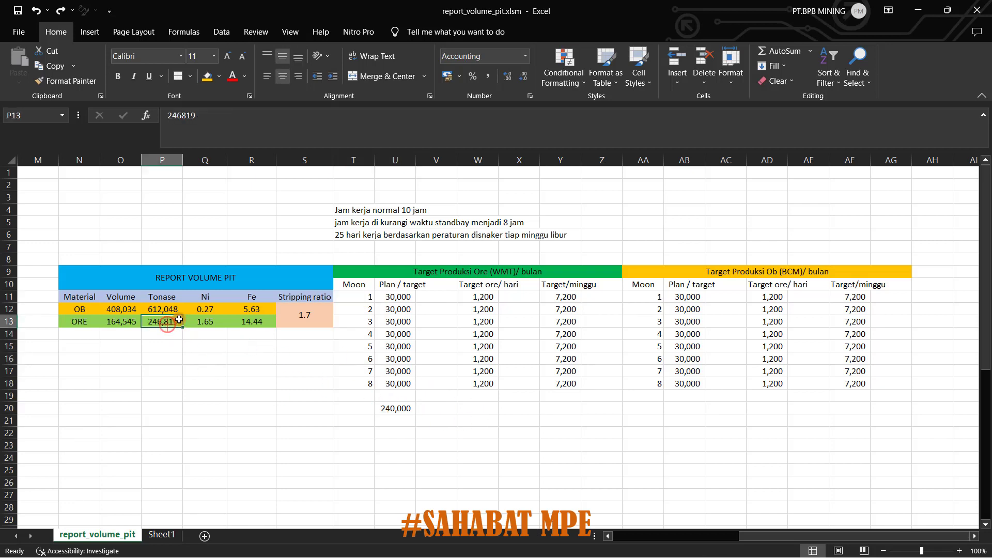
pyautogui.click(400, 405)
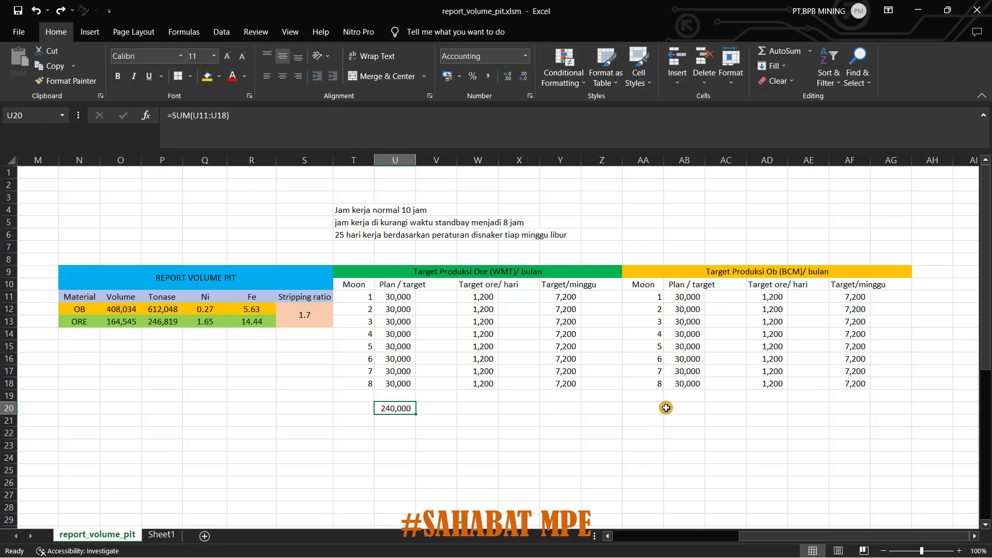
pyautogui.click(681, 294)
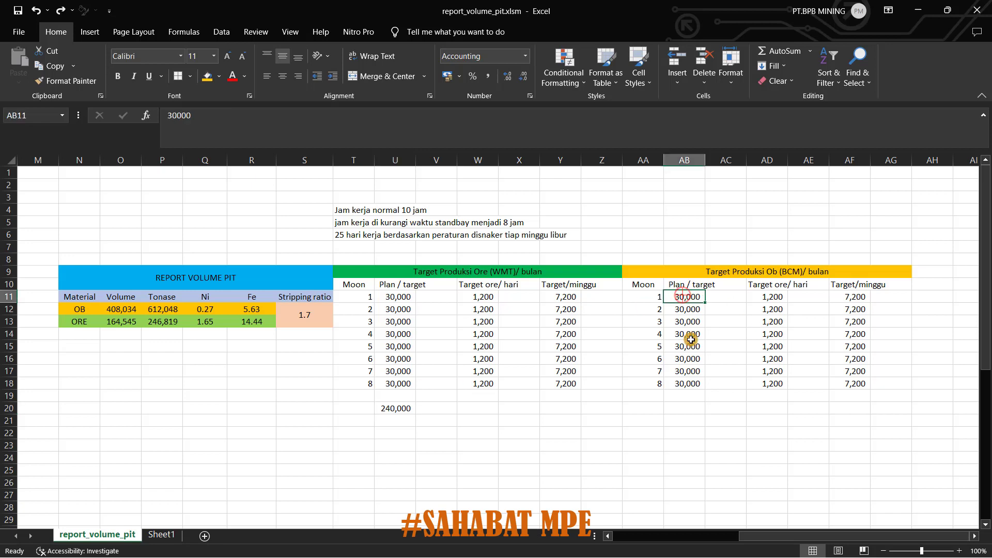
pyautogui.write('=')
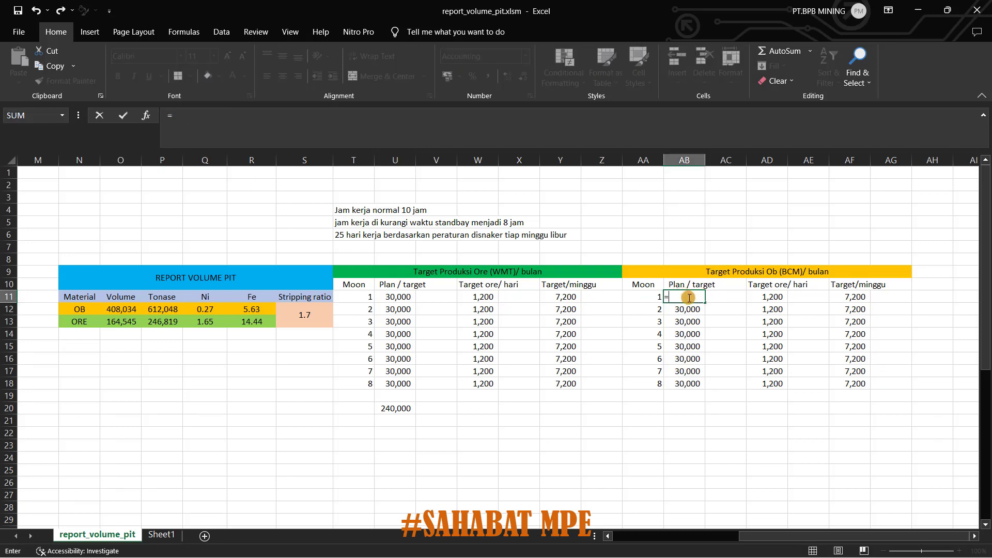
pyautogui.click(123, 309)
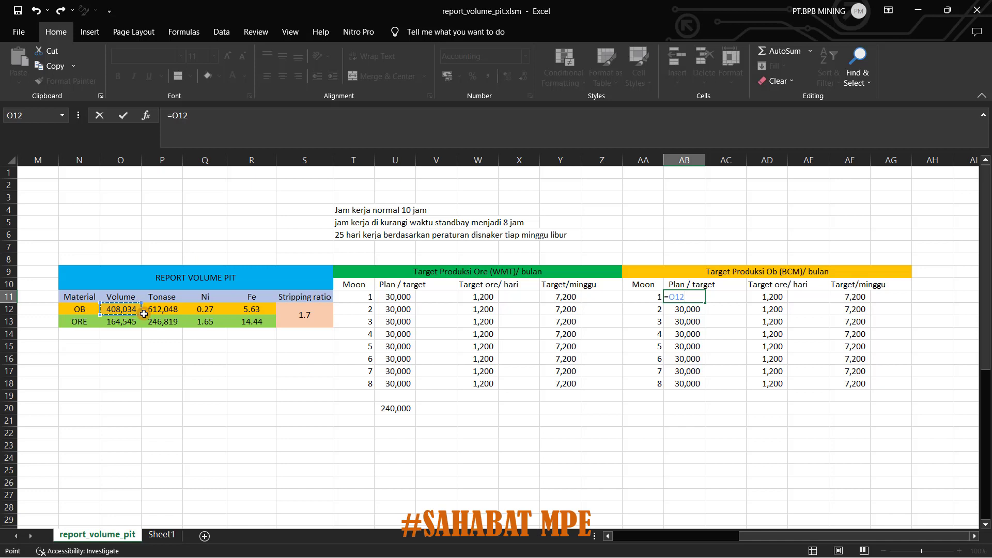
pyautogui.write('/')
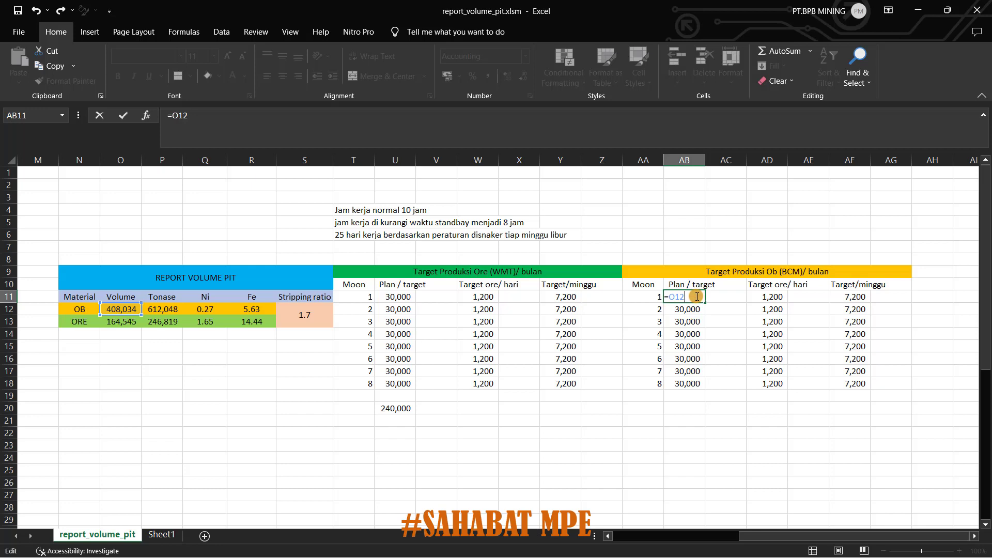
pyautogui.press('Escape')
# Calculate the monthly OB target in AB11 with =$O$12/8 and fill the formula down to AB18
pyautogui.write('=')
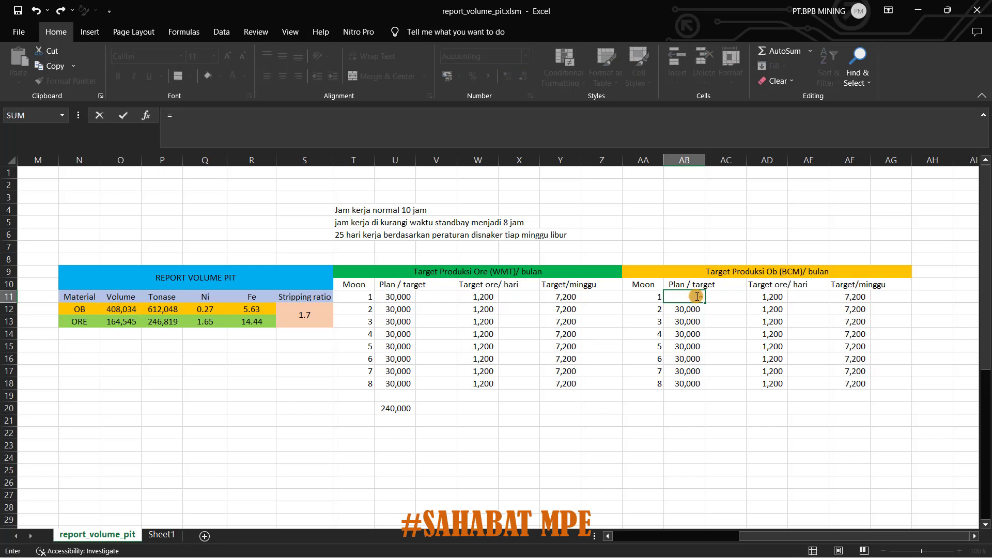
pyautogui.click(126, 310)
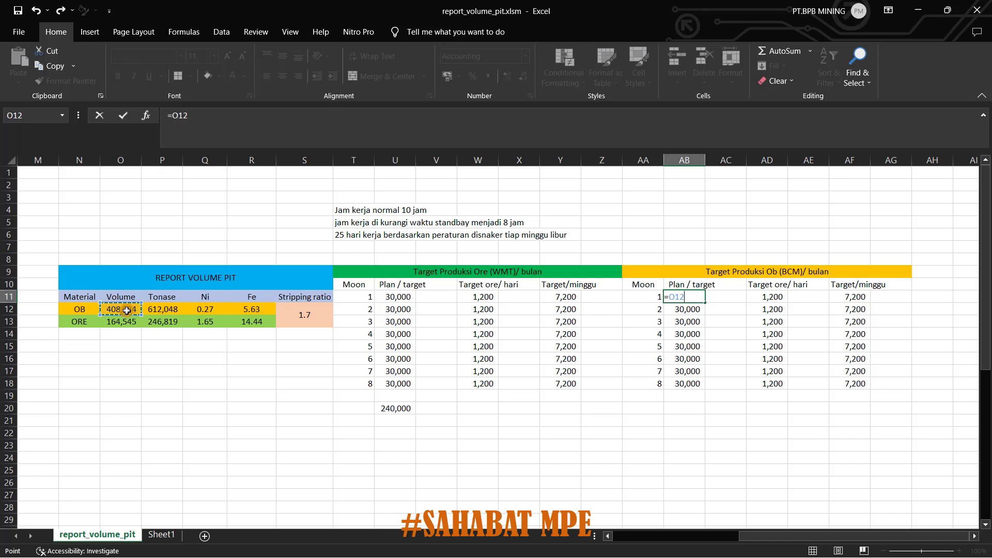
pyautogui.press('F4')
pyautogui.write('/8')
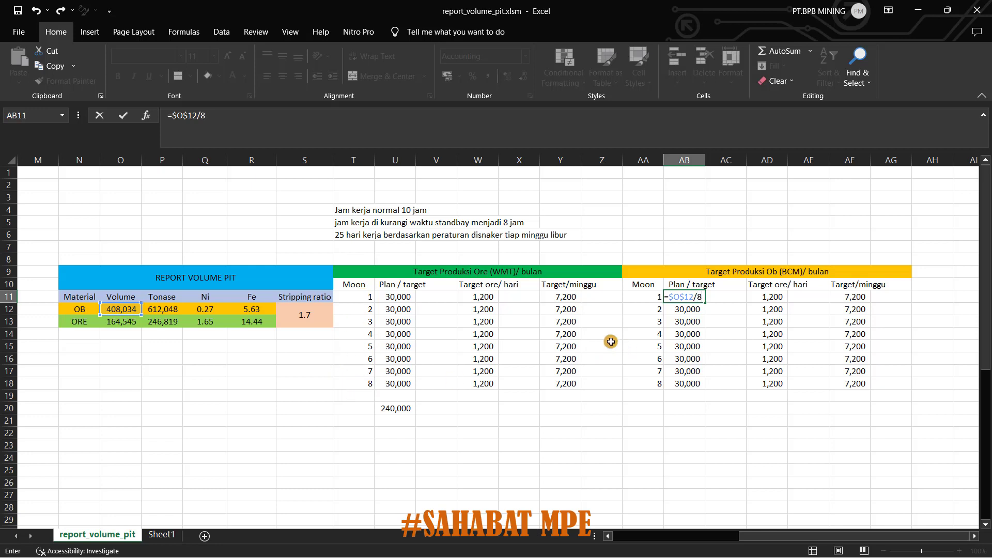
pyautogui.press('Return')
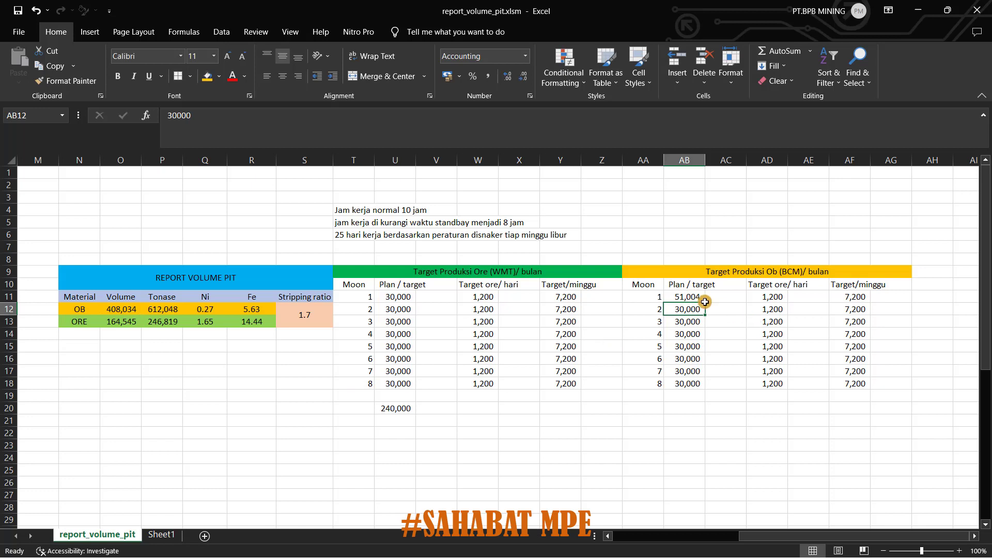
pyautogui.click(692, 297)
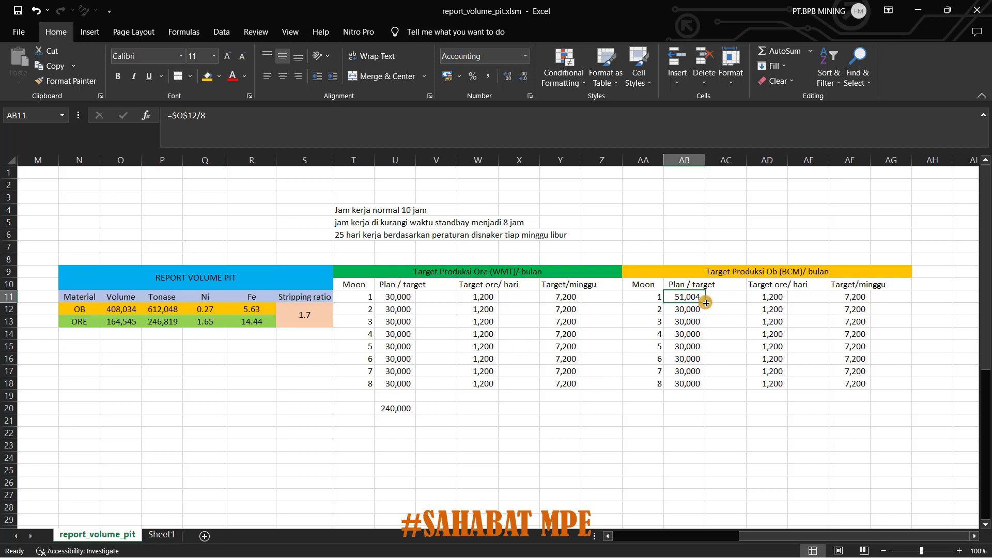
pyautogui.moveTo(705, 301); pyautogui.dragTo(704, 390)
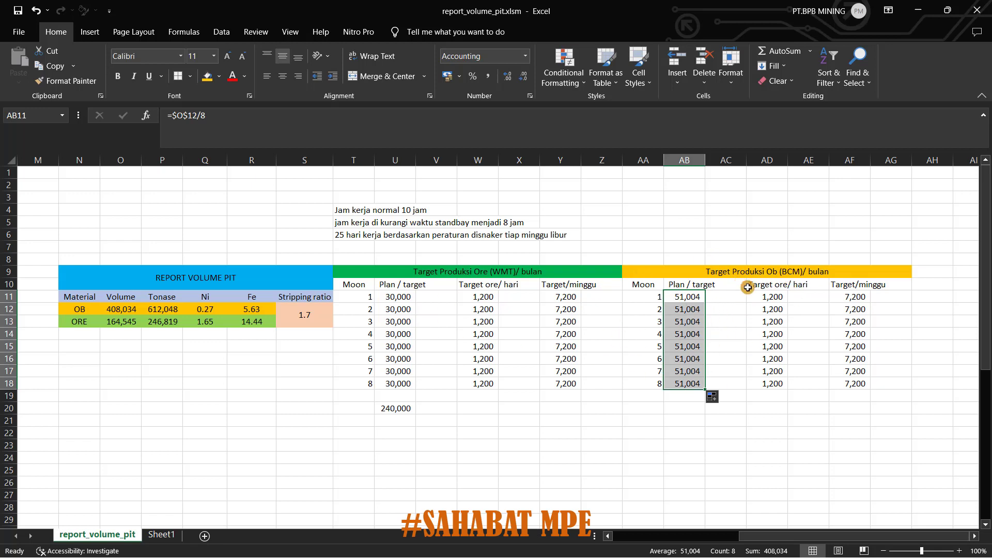
# Calculate the daily OB target in AD11 with =AB11/25 and fill the formula down to AD18
pyautogui.click(772, 296)
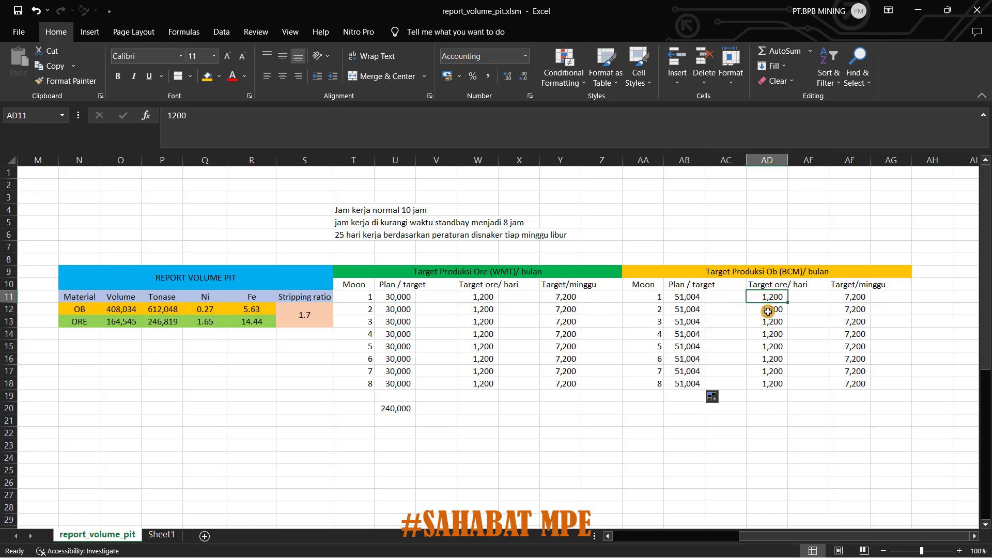
pyautogui.write('=')
pyautogui.click(693, 296)
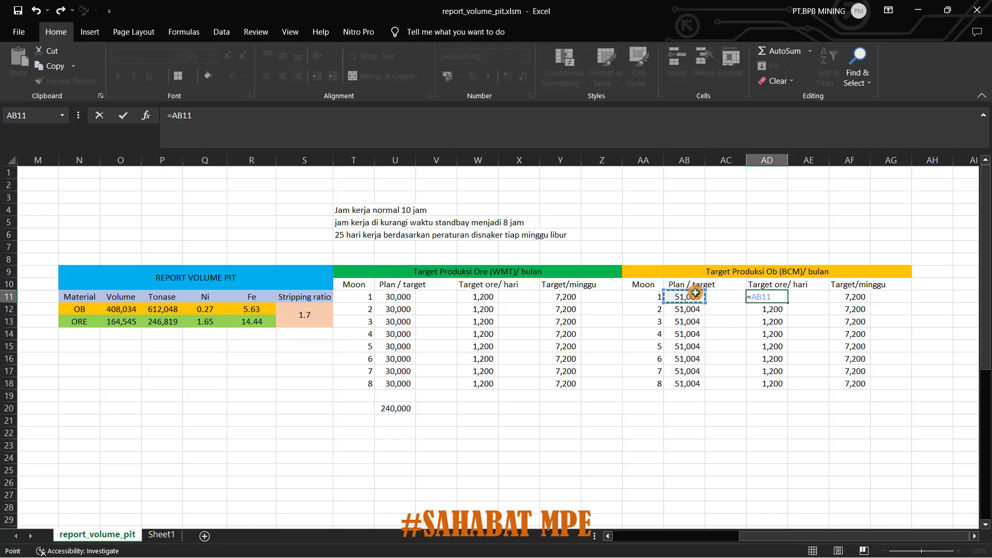
pyautogui.write('/25')
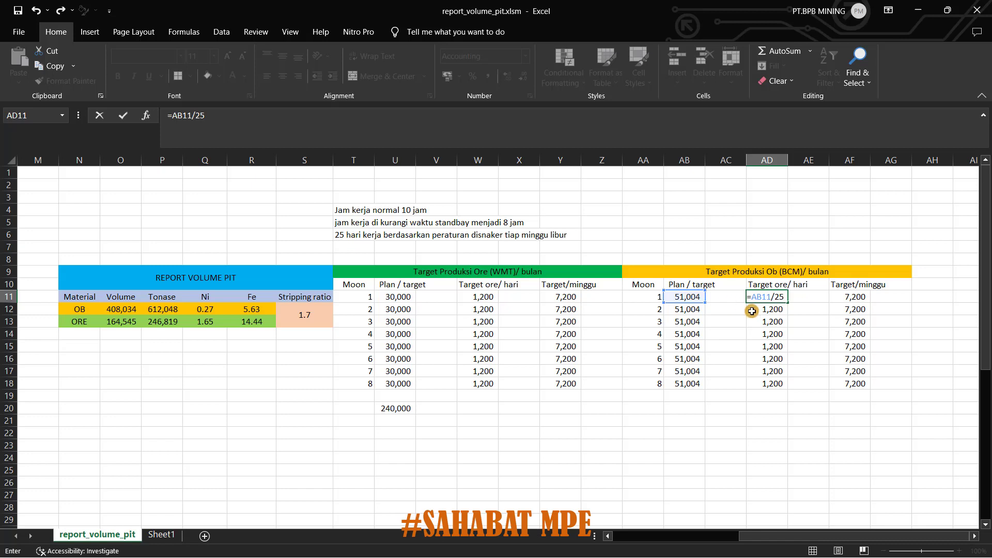
pyautogui.press('Return')
pyautogui.click(772, 294)
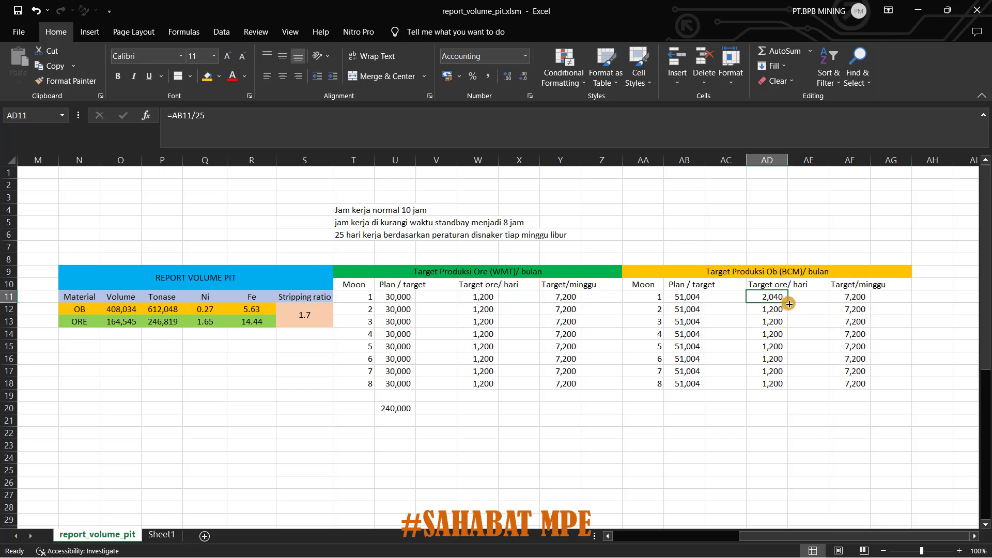
pyautogui.moveTo(789, 304); pyautogui.dragTo(787, 386)
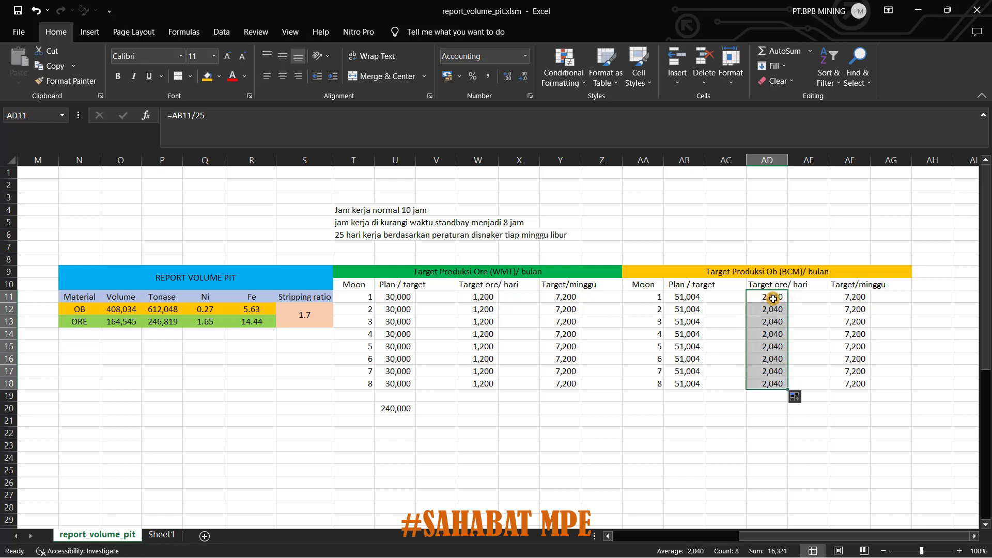
pyautogui.click(773, 298)
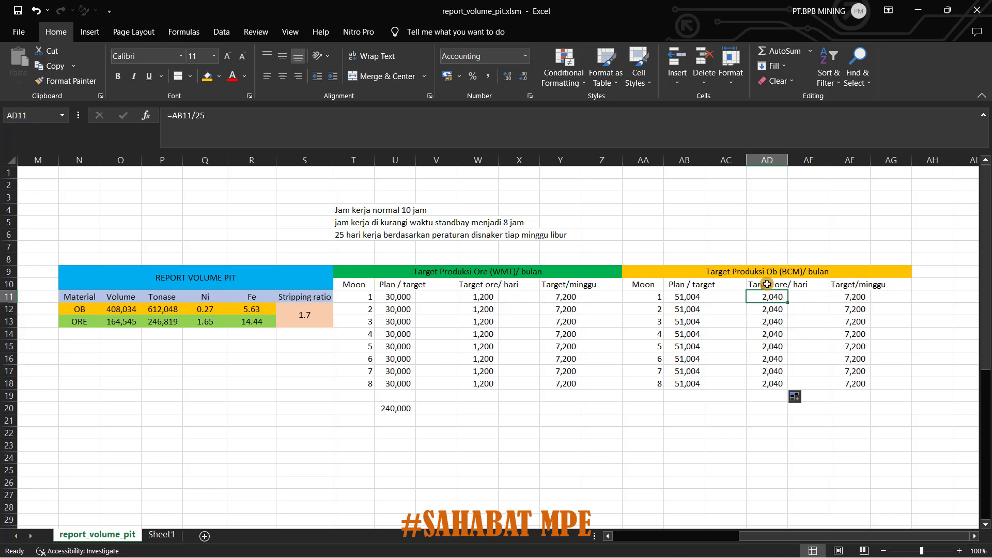
# Calculate the weekly OB target in AF11 with =AD11*6 and fill the formula down to AF18
pyautogui.click(858, 296)
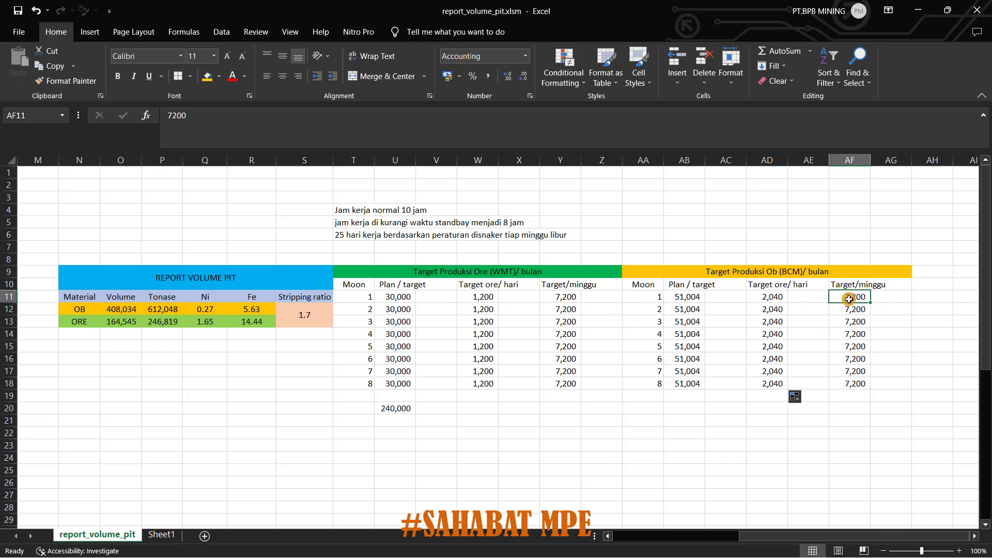
pyautogui.write('=')
pyautogui.click(763, 293)
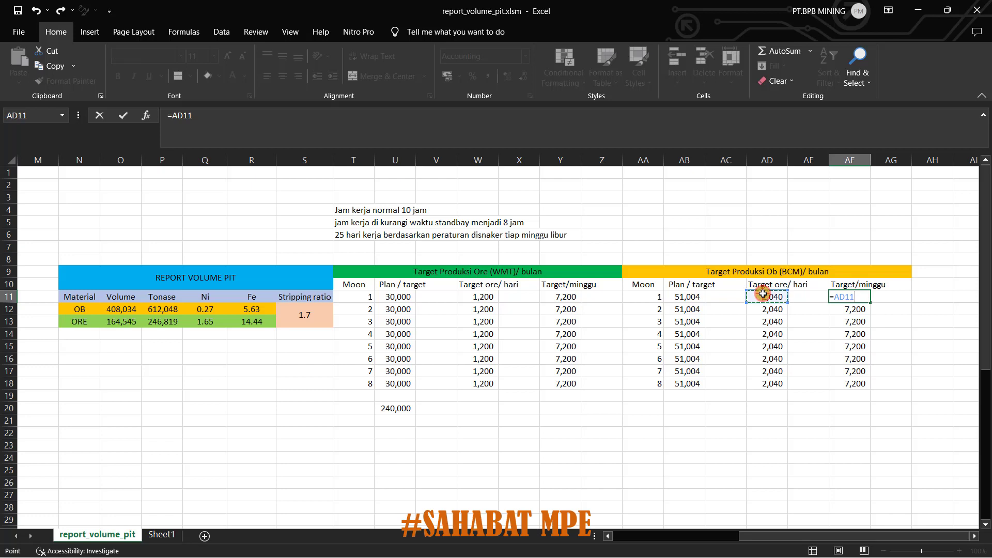
pyautogui.write('*')
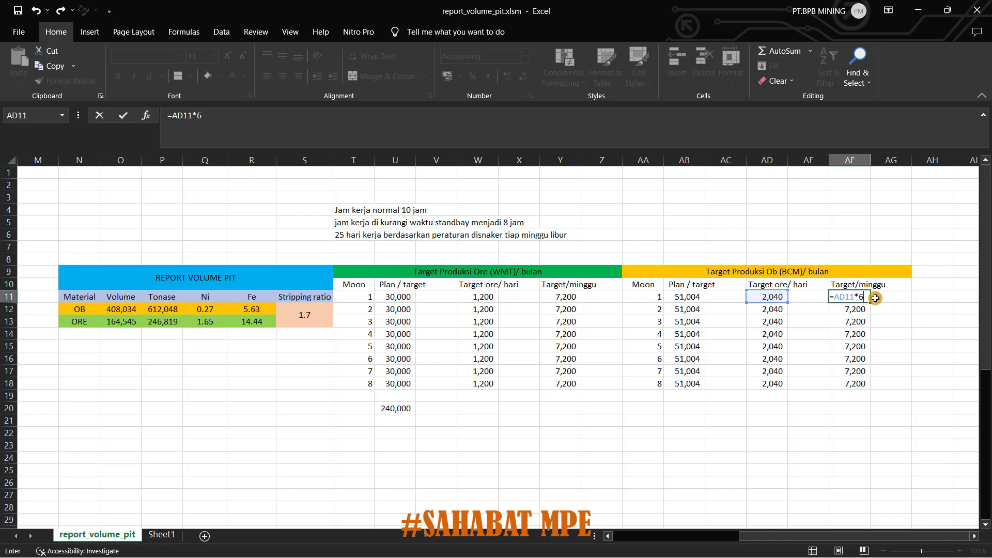
pyautogui.press('Return')
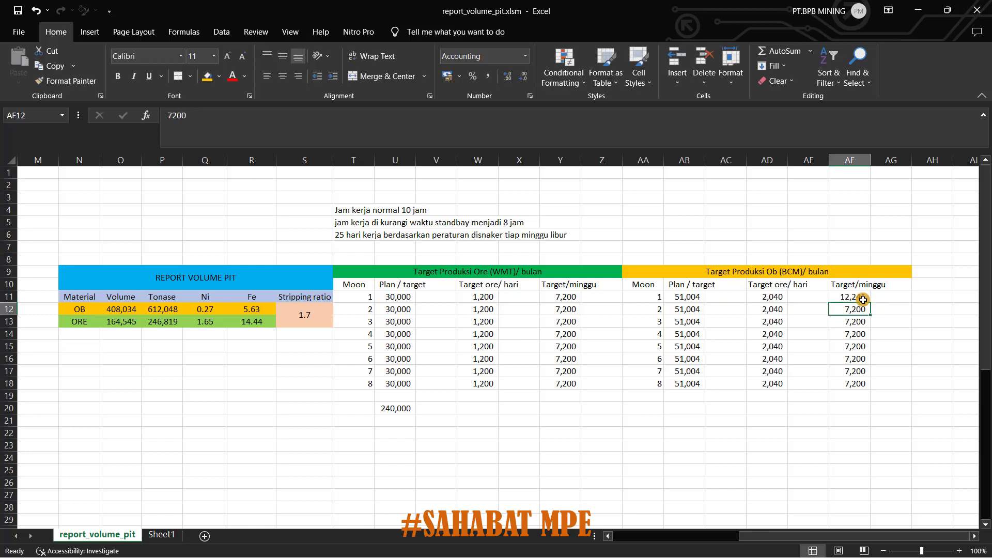
pyautogui.click(863, 300)
pyautogui.moveTo(858, 372); pyautogui.dragTo(856, 385)
pyautogui.click(852, 321)
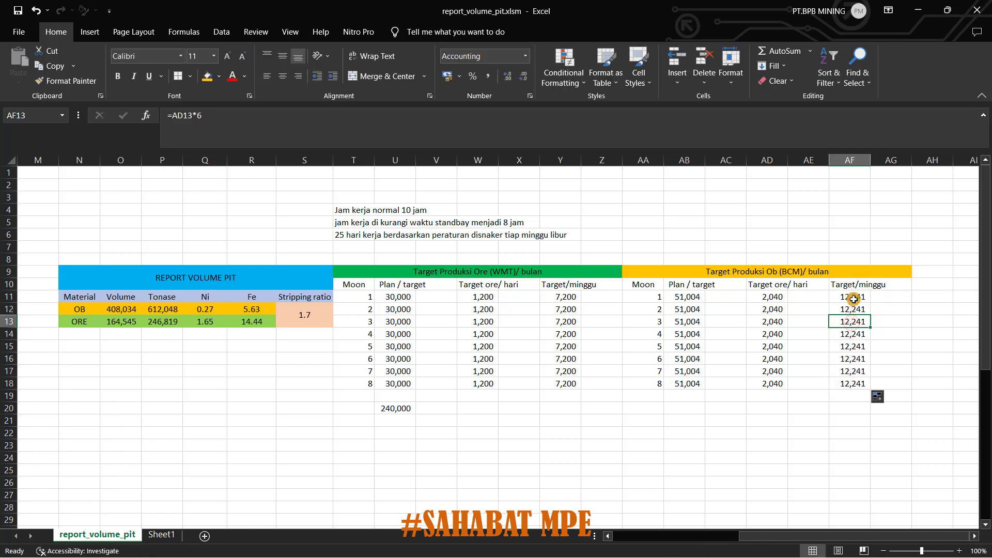
pyautogui.click(858, 298)
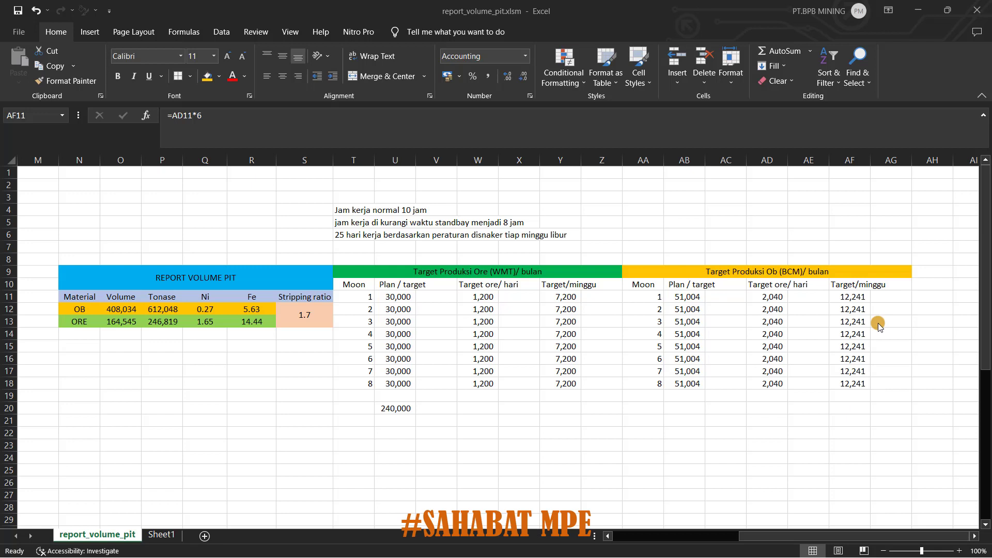
pyautogui.click(686, 298)
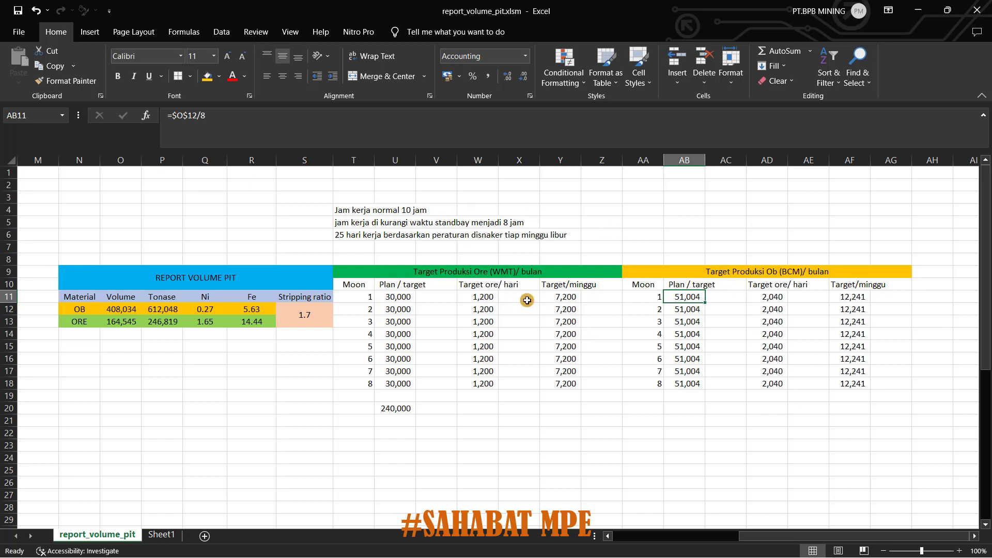
# Open Sheet1 with the per-bench block reserve recap table and select its title cell A1
pyautogui.scroll(-1, 526, 300)
pyautogui.scroll(1, 526, 300)
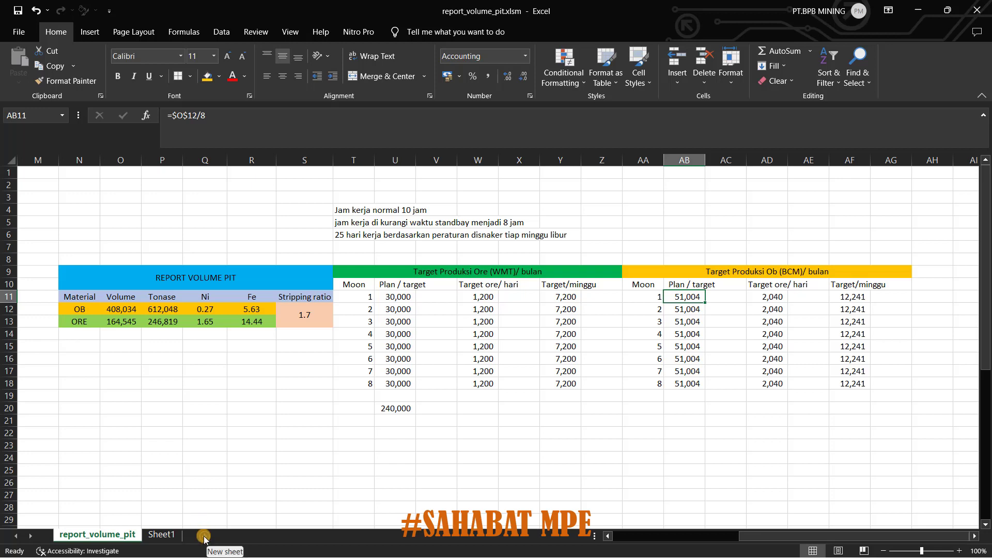
pyautogui.click(164, 535)
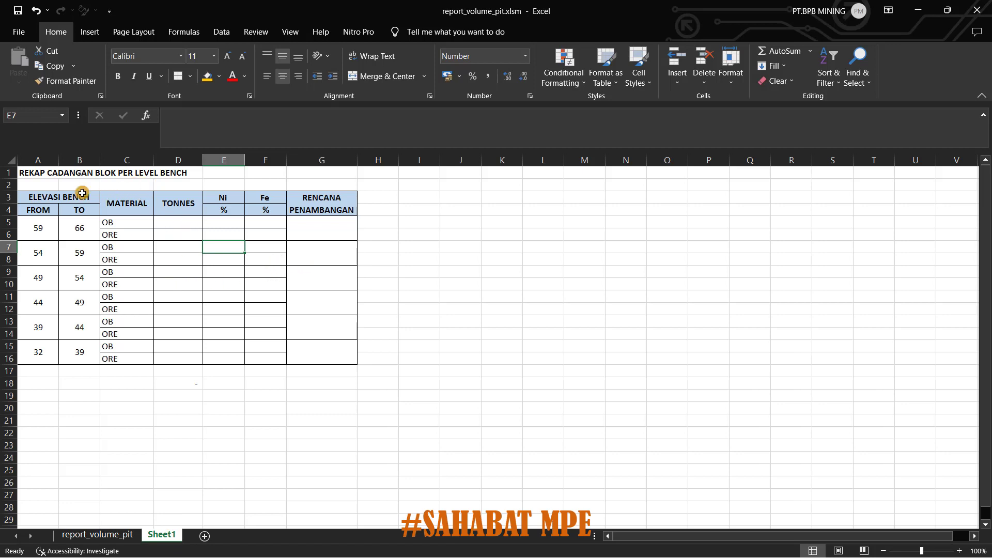
pyautogui.click(52, 174)
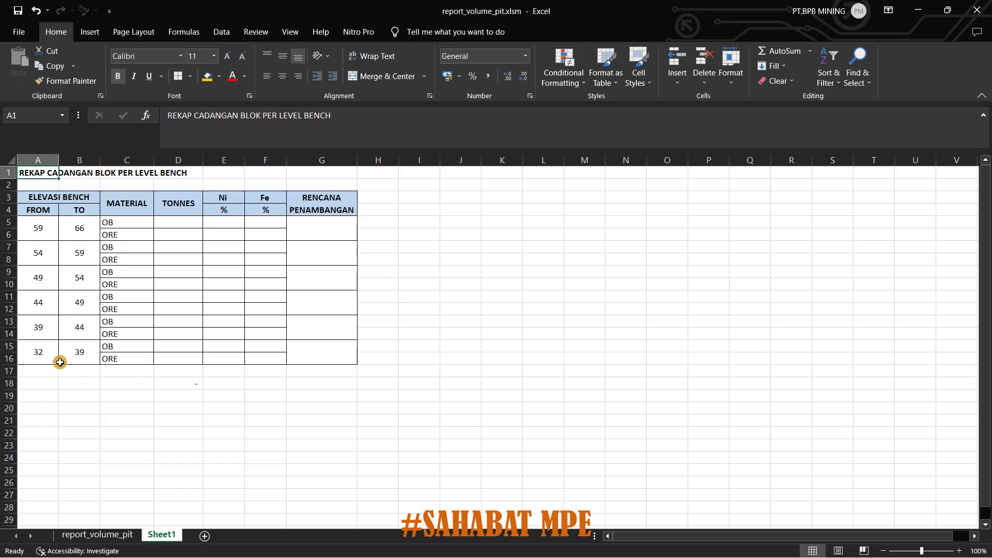
# Switch to Surpac to examine the sq_elev constraint files in the sequence folder, and return to the report_volume_pit.xlsm workbook
pyautogui.press('super')
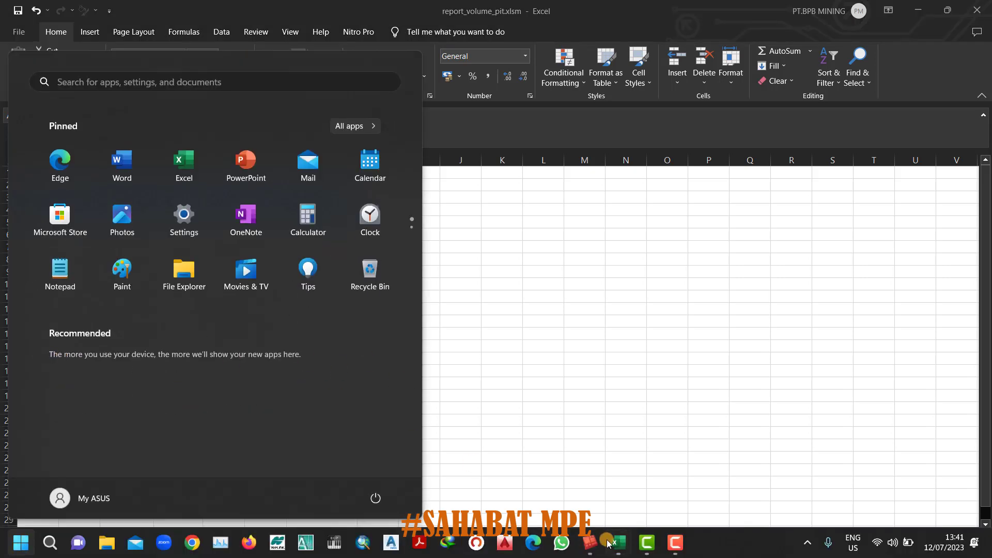
pyautogui.click(589, 538)
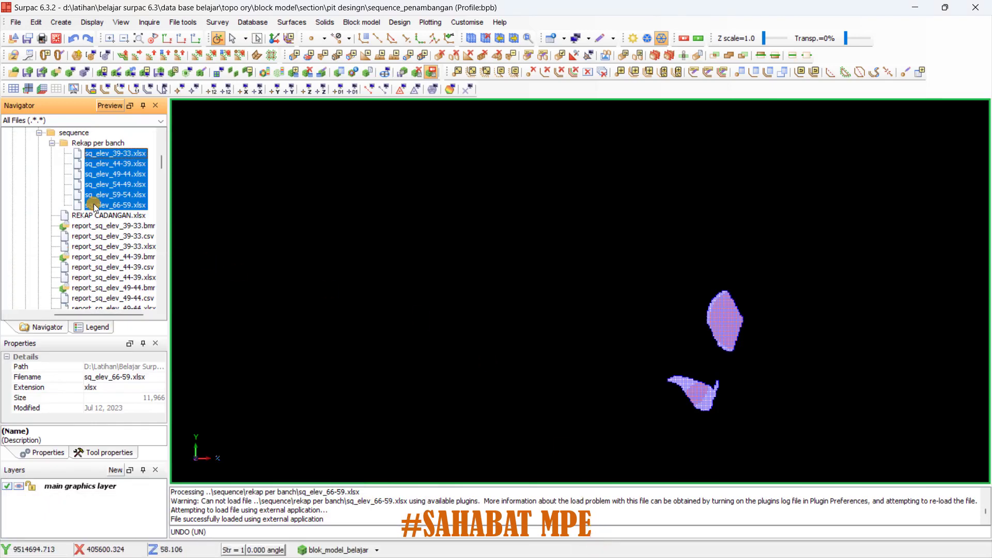
pyautogui.scroll(-7, 104, 203)
pyautogui.scroll(-2, 105, 203)
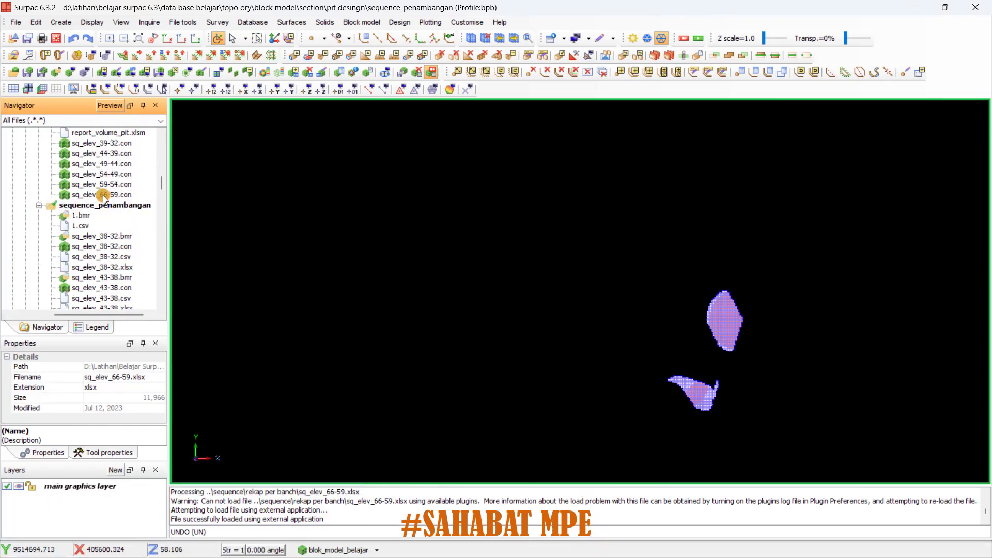
pyautogui.click(104, 195)
pyautogui.scroll(1, 104, 196)
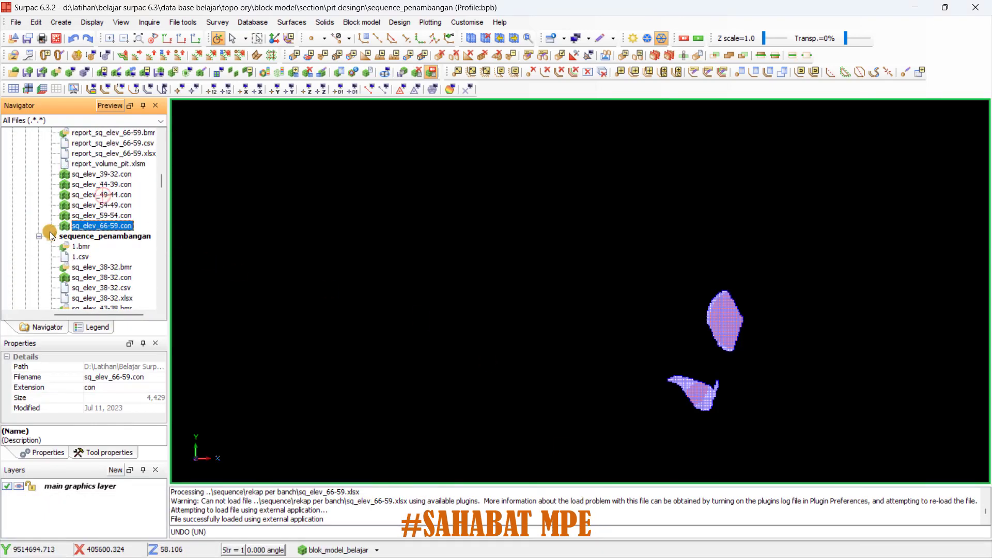
pyautogui.click(38, 234)
pyautogui.scroll(2, 92, 231)
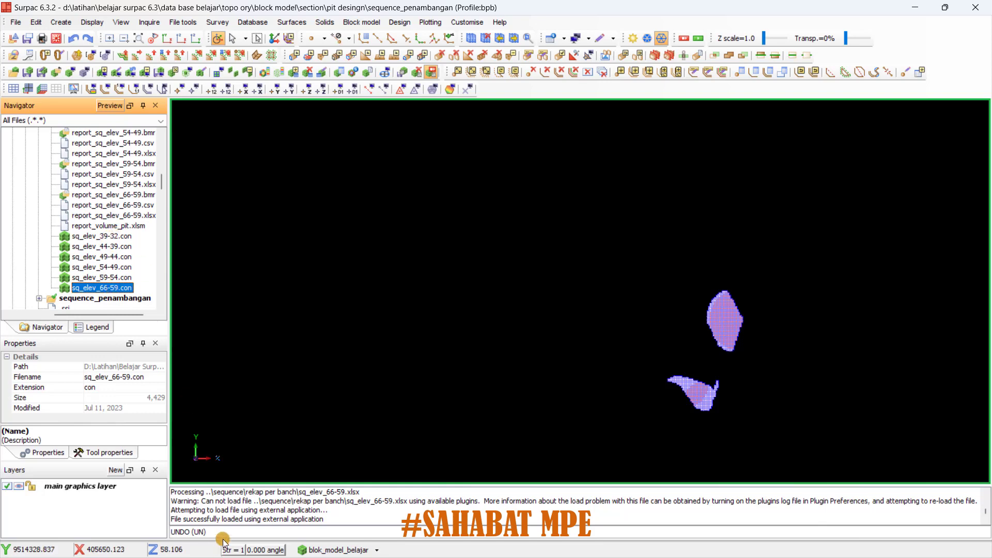
pyautogui.press('super')
pyautogui.moveTo(617, 542)
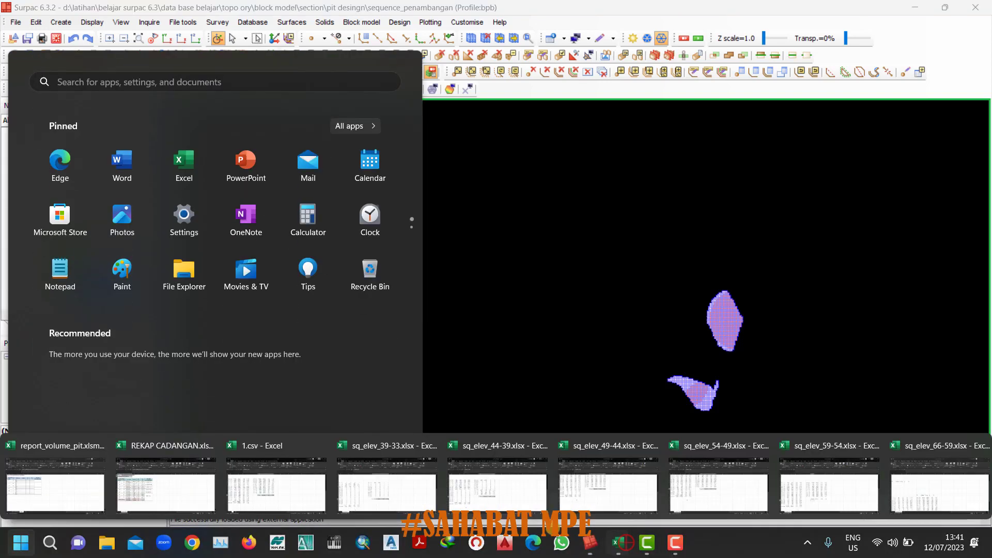
pyautogui.click(44, 484)
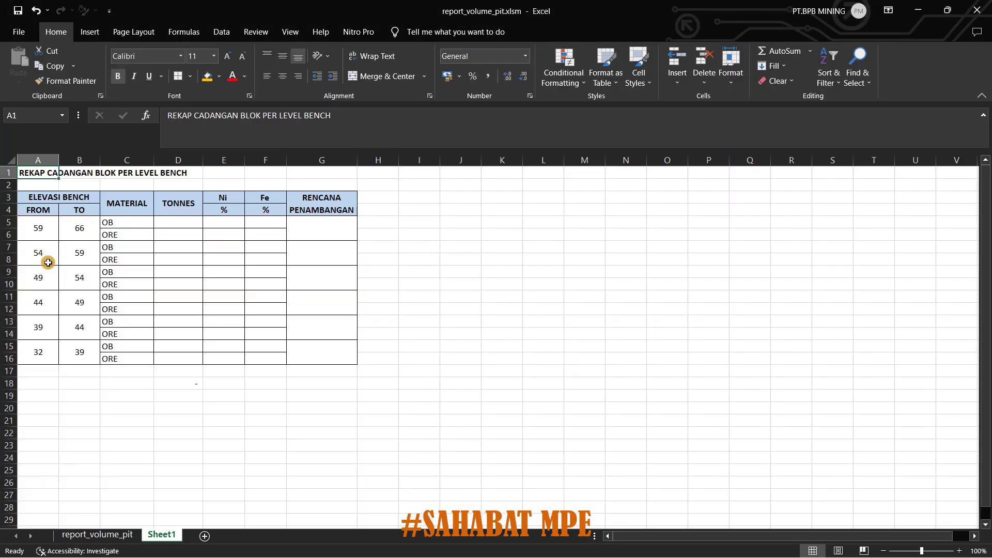
# Relabel the first bench's materials as OB (BCM) in C5 and ORE (WMT) in C6
pyautogui.click(139, 222)
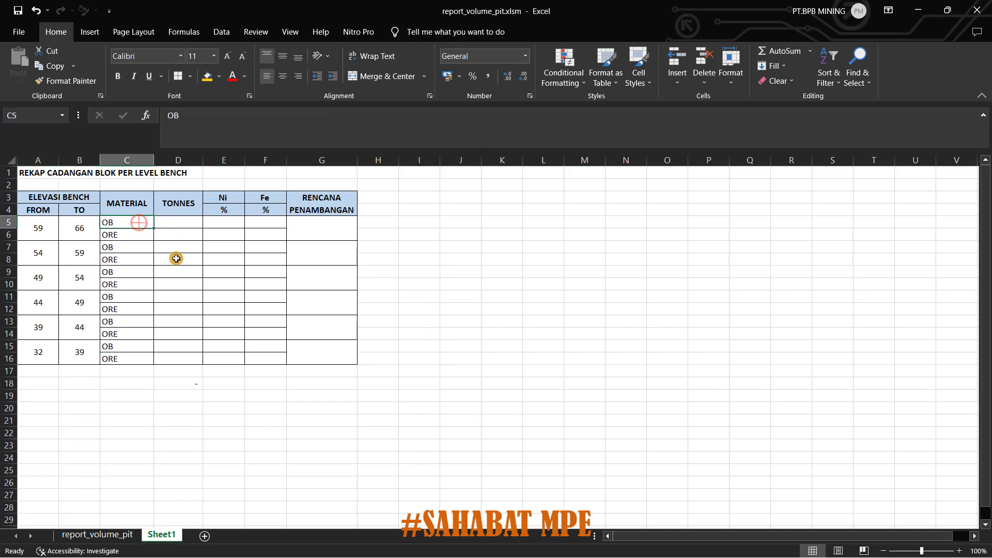
pyautogui.doubleClick(119, 220)
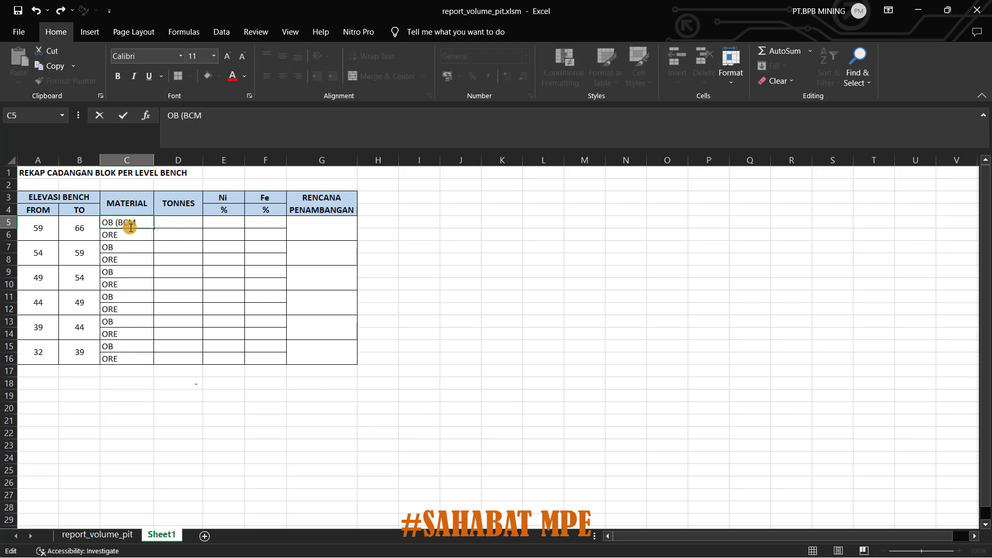
pyautogui.press('Return')
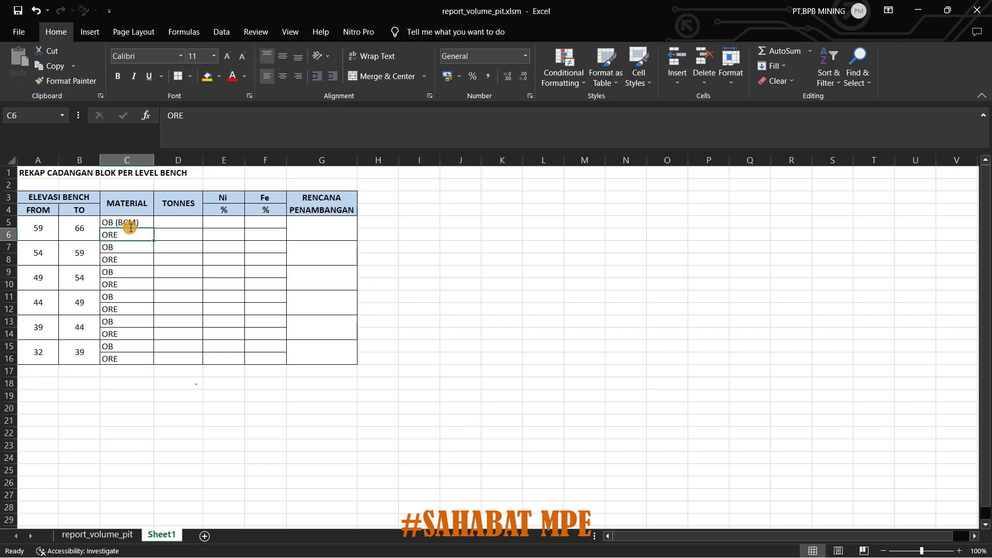
pyautogui.doubleClick(135, 234)
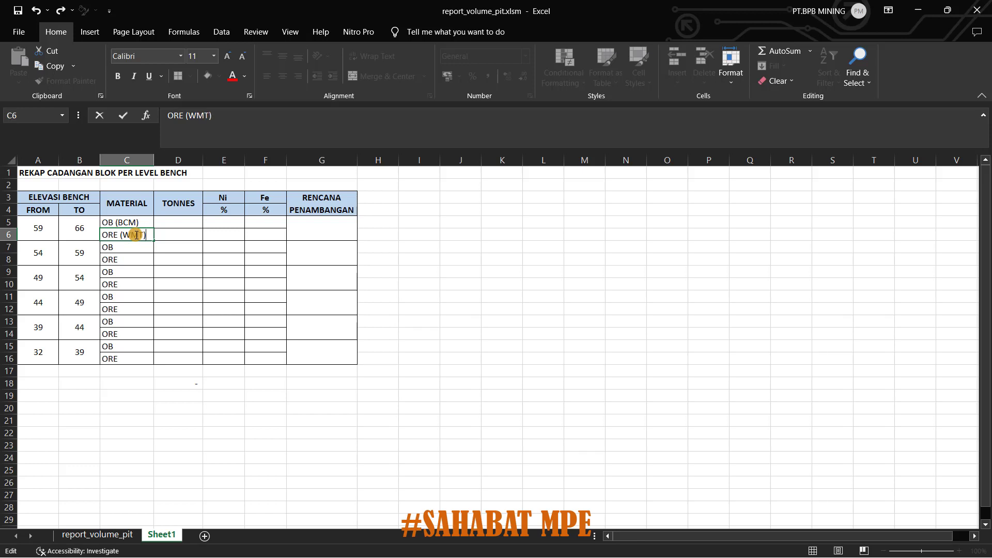
# Copy the material labels in C5:C6 and paste them as values into C7:C16 for the remaining benches
pyautogui.moveTo(132, 222); pyautogui.dragTo(120, 357)
pyautogui.hotkey('ctrl', 'c')
pyautogui.rightClick(120, 314)
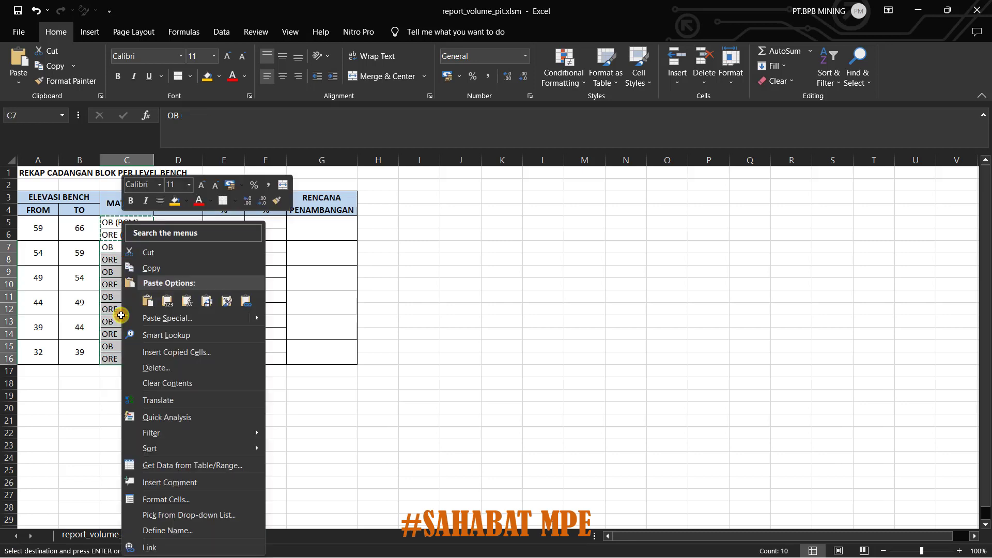
pyautogui.click(168, 302)
pyautogui.click(126, 267)
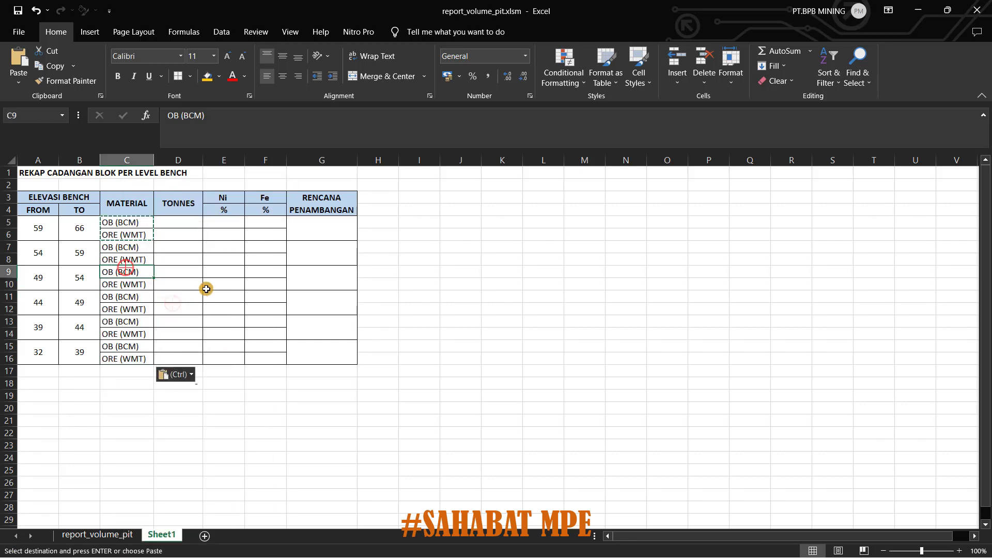
pyautogui.press('Escape')
pyautogui.click(142, 259)
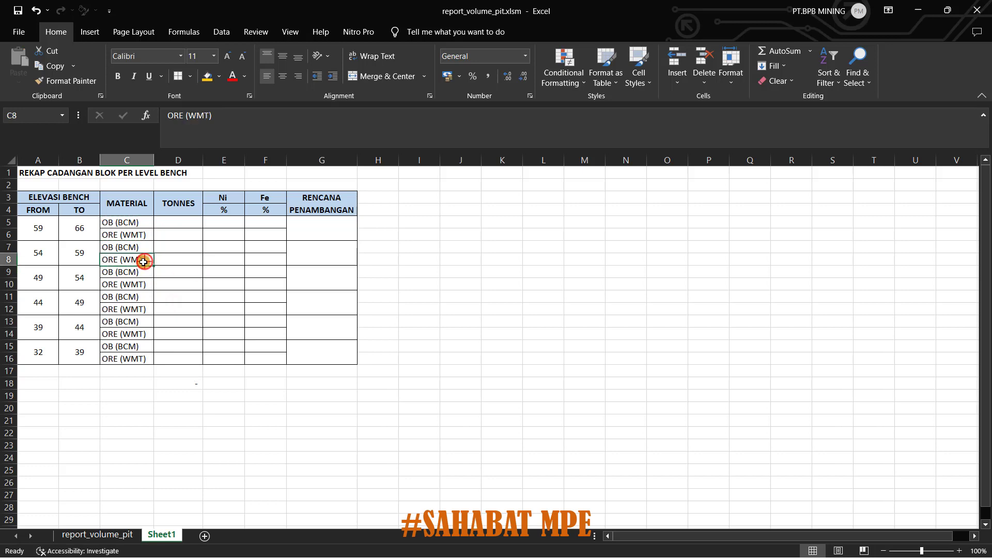
pyautogui.click(127, 338)
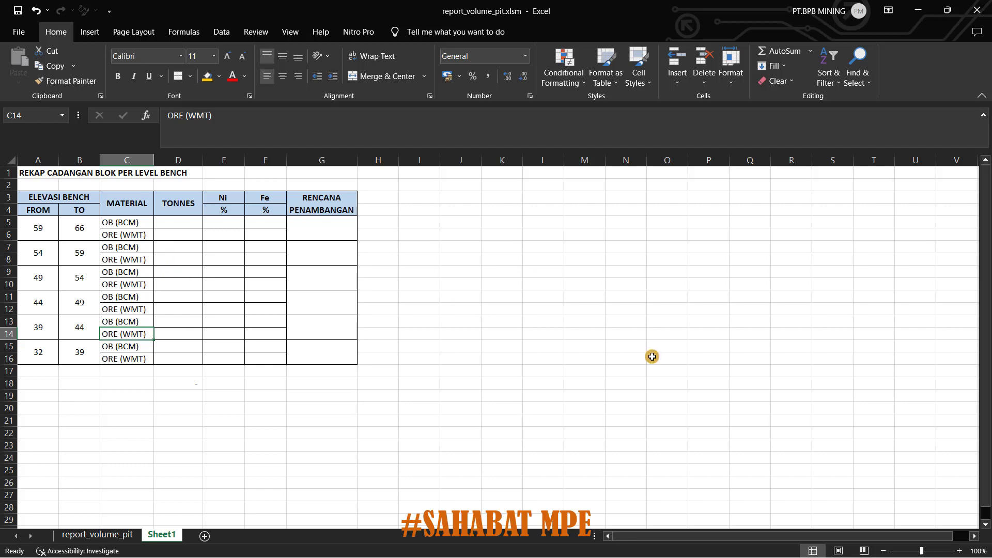
# Switch to the sq_elev_66-59.xlsx workbook and copy the ore tonnes, Ni and Fe totals in C46:E46
pyautogui.press('super')
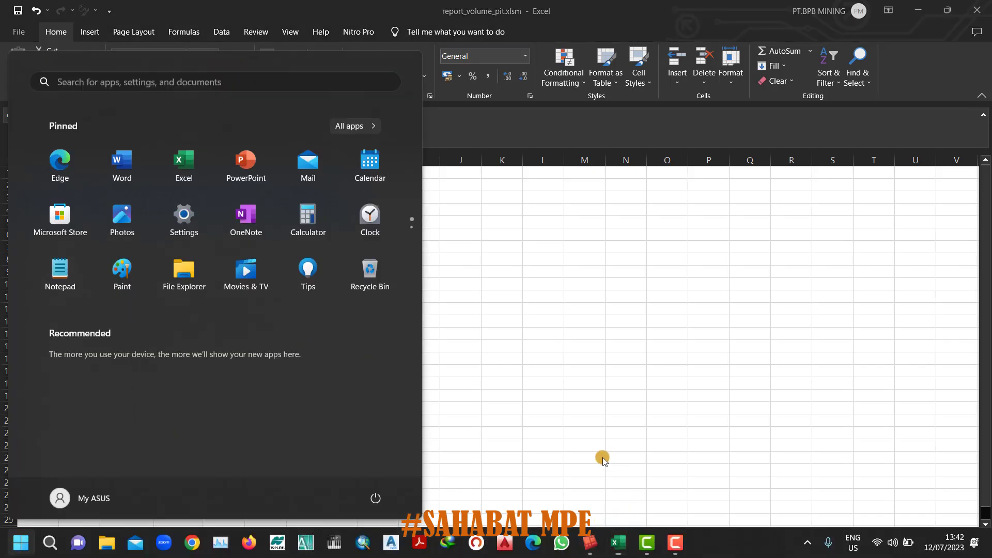
pyautogui.moveTo(624, 547)
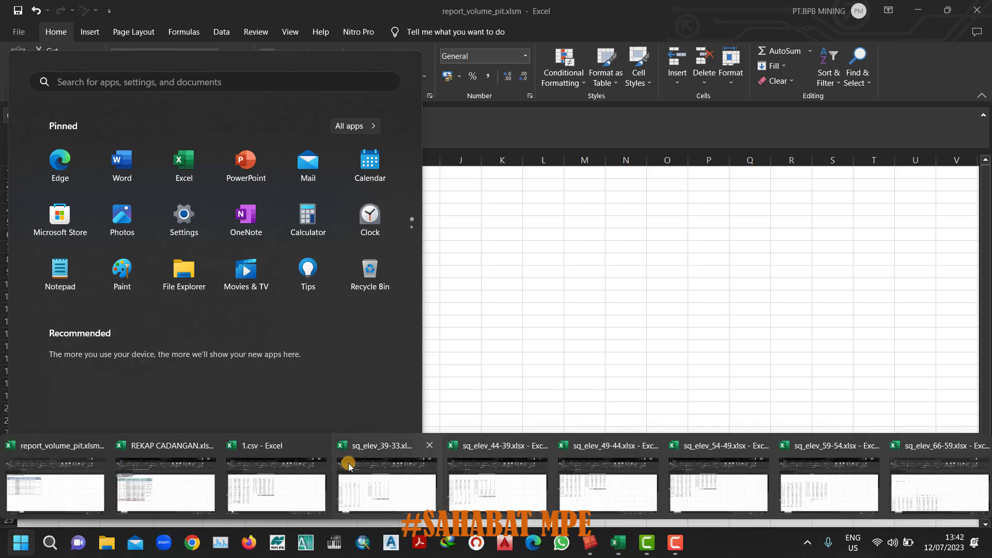
pyautogui.click(943, 480)
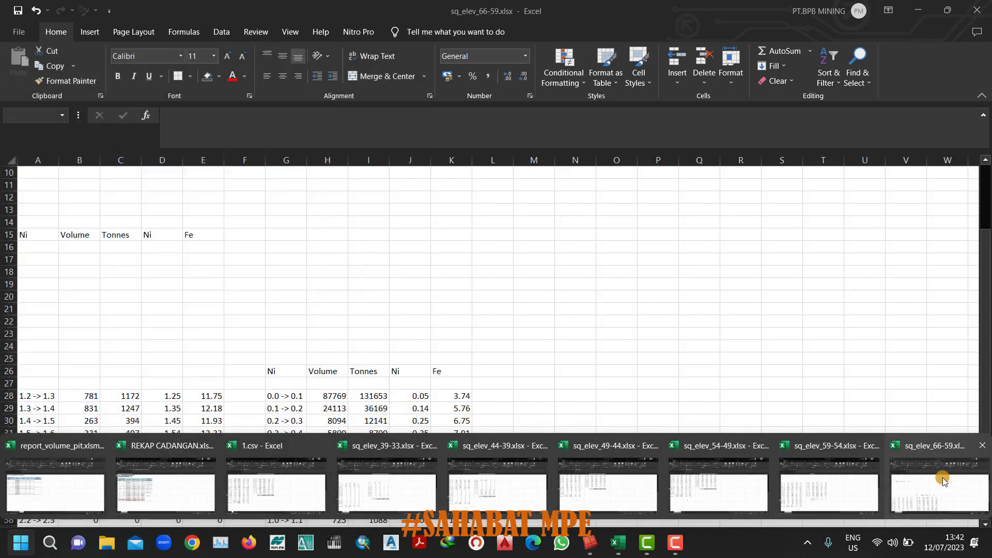
pyautogui.scroll(-5, 333, 337)
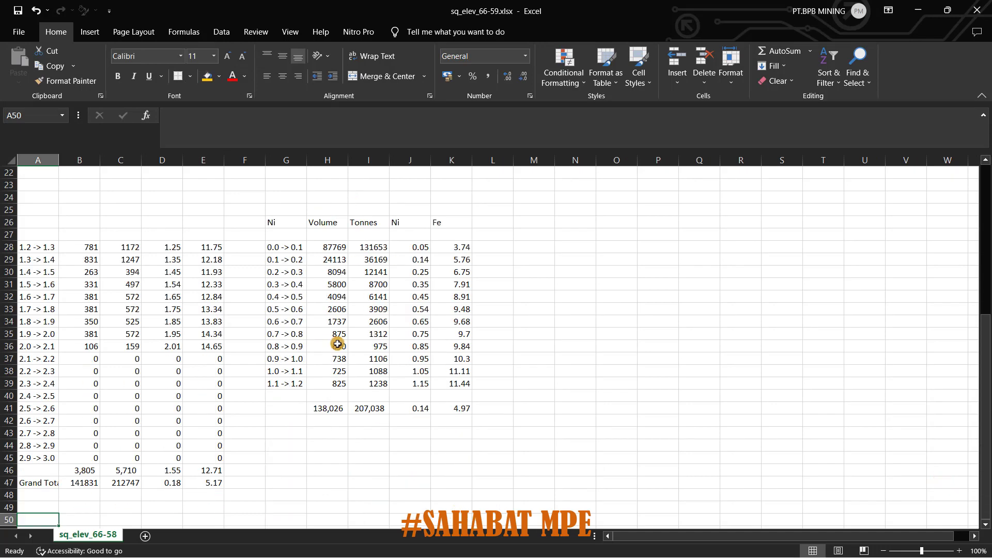
pyautogui.scroll(1, 364, 401)
pyautogui.scroll(-1, 204, 452)
pyautogui.click(124, 433)
pyautogui.moveTo(124, 433); pyautogui.dragTo(206, 434)
pyautogui.scroll(1, 168, 471)
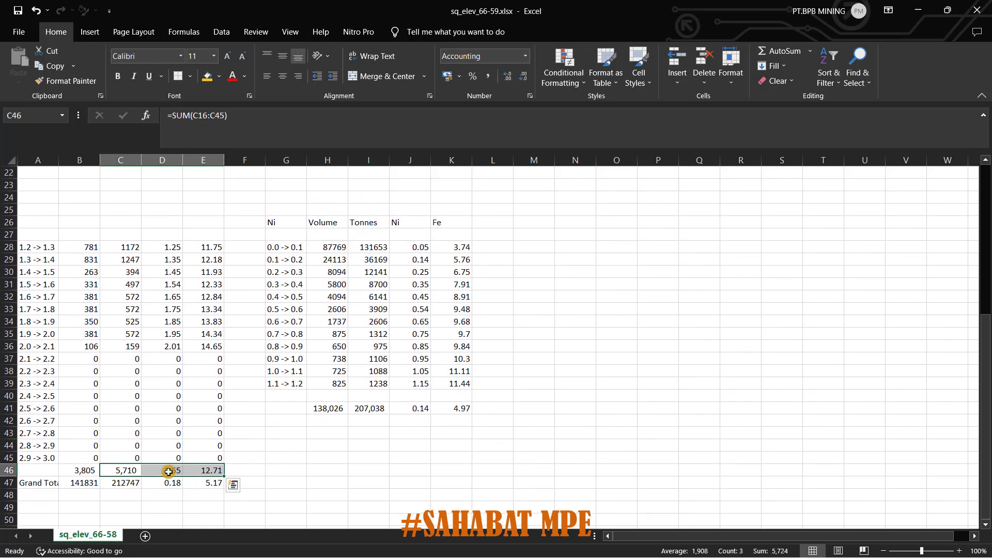
pyautogui.hotkey('ctrl', 'c')
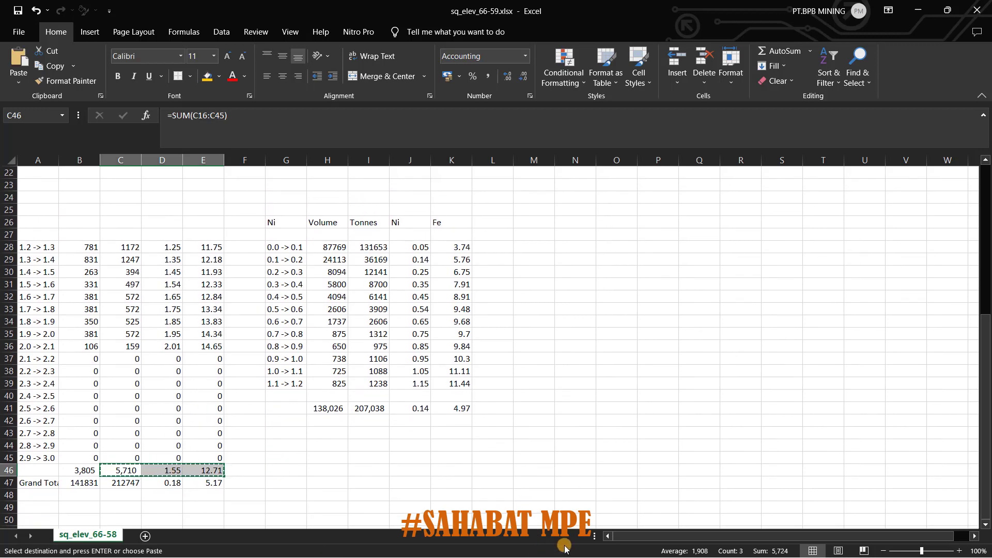
# Paste the copied ore totals as values into D6:F6, the 59–66 bench's ORE row in report_volume_pit.xlsm
pyautogui.press('super')
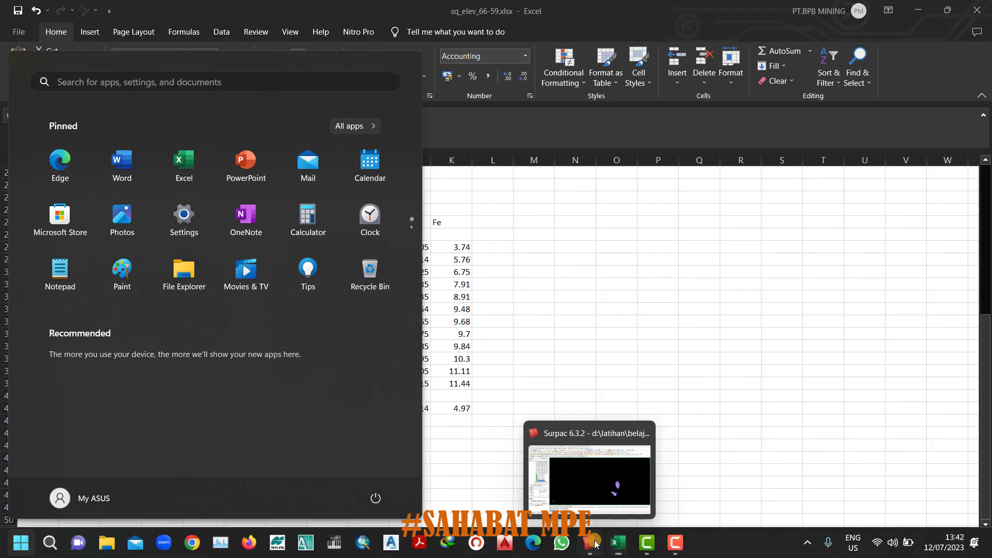
pyautogui.click(77, 480)
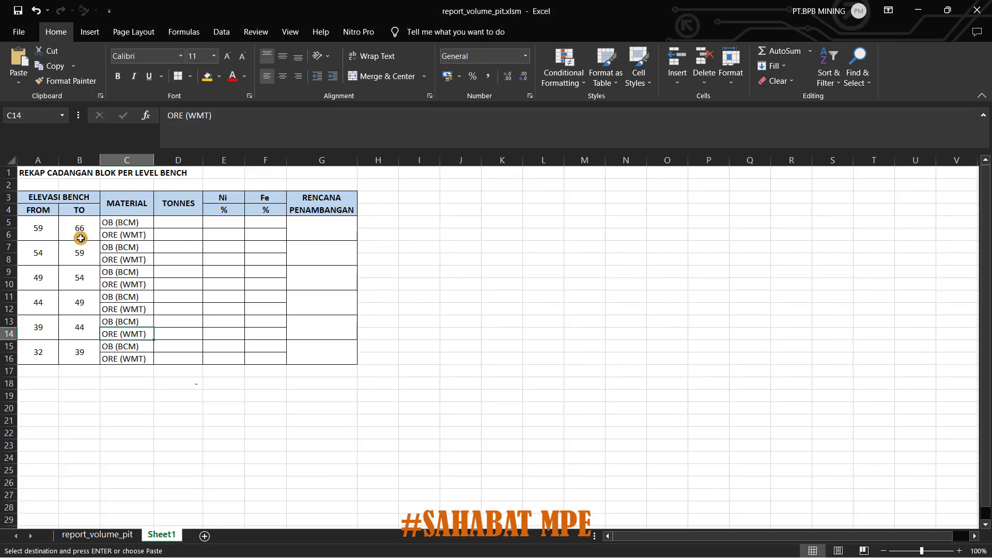
pyautogui.rightClick(173, 236)
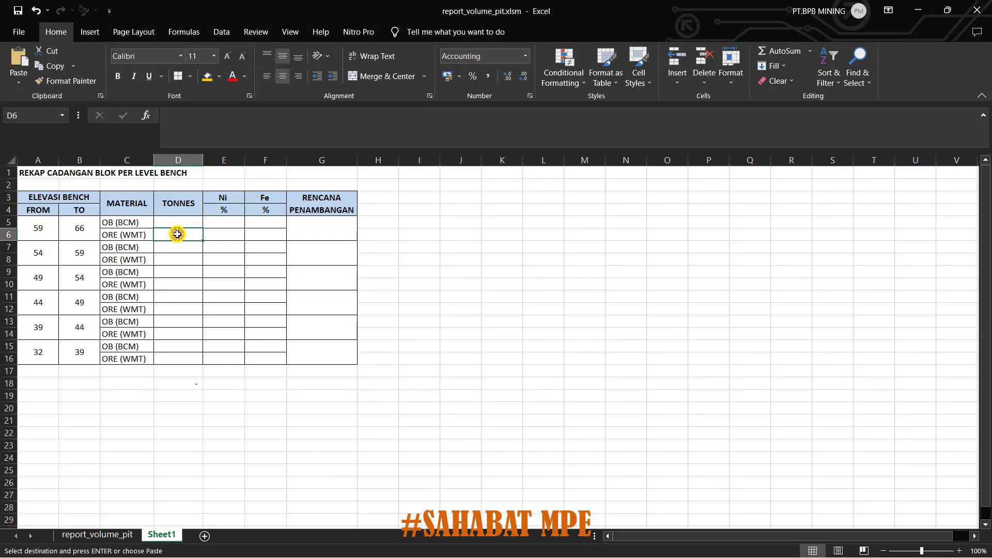
pyautogui.click(217, 321)
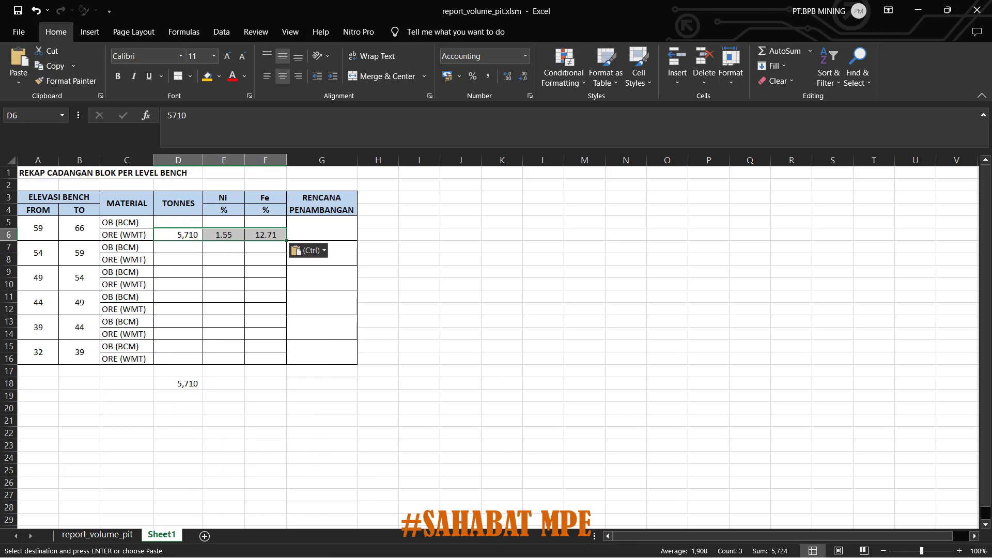
# In sq_elev_66-59.xlsx, copy the OB volume total in H41 together with the Ni and Fe averages in J41:K41
pyautogui.press('super')
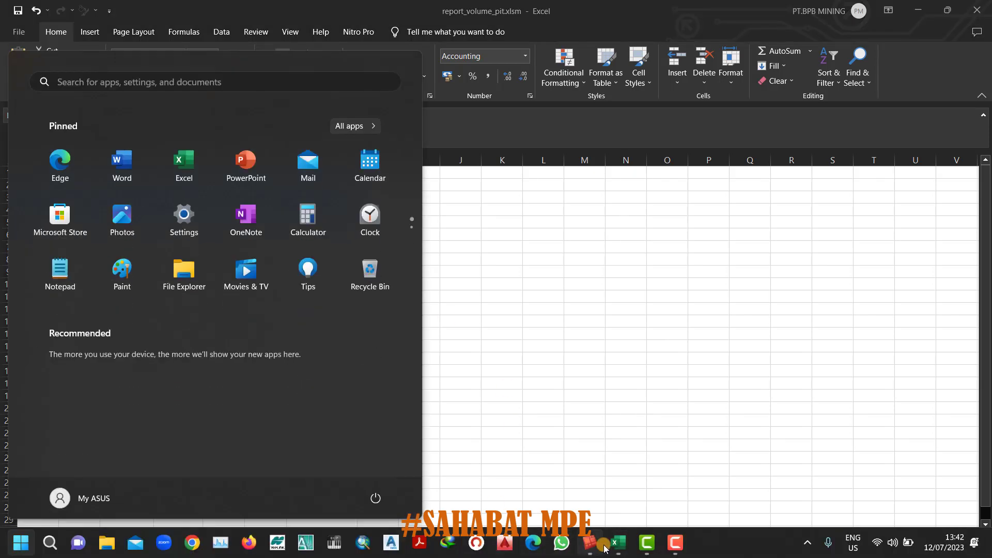
pyautogui.moveTo(620, 547)
pyautogui.click(963, 488)
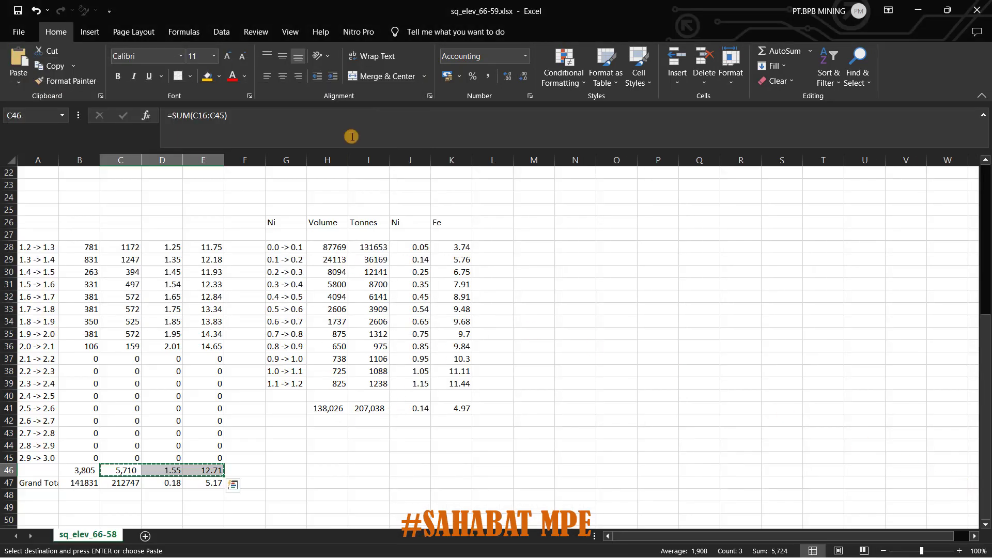
pyautogui.click(336, 407)
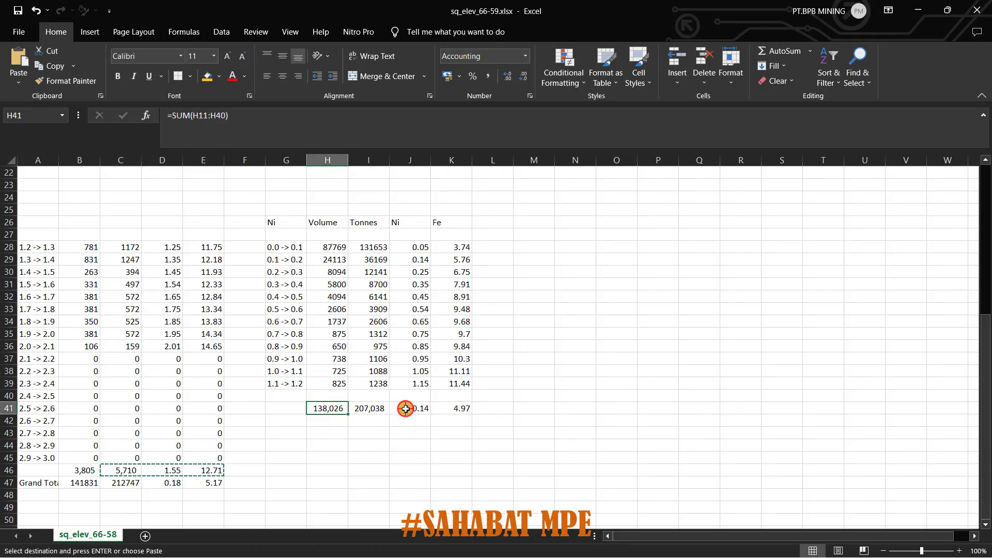
pyautogui.keyDown('ctrl'); pyautogui.moveTo(405, 408); pyautogui.dragTo(447, 408); pyautogui.keyUp('ctrl')
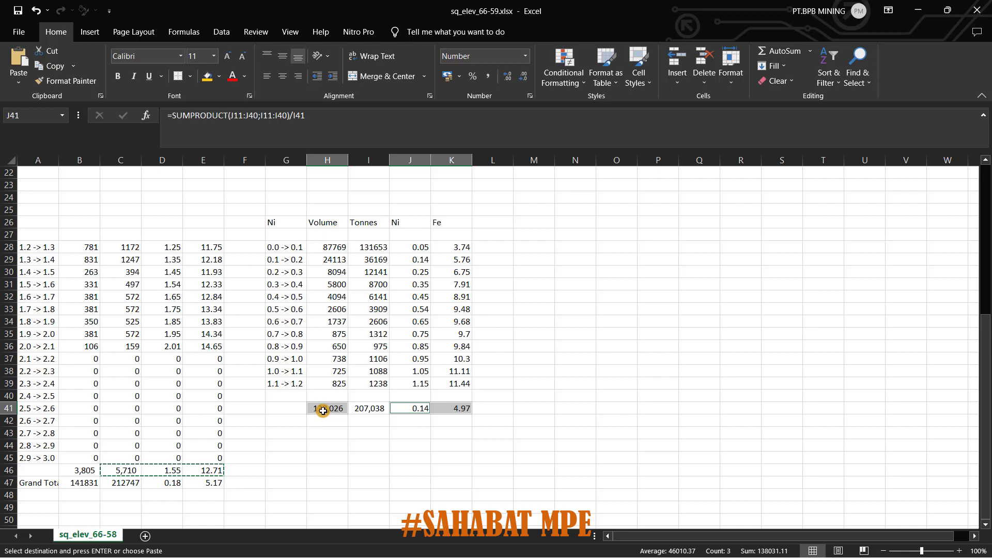
pyautogui.hotkey('ctrl', 'c')
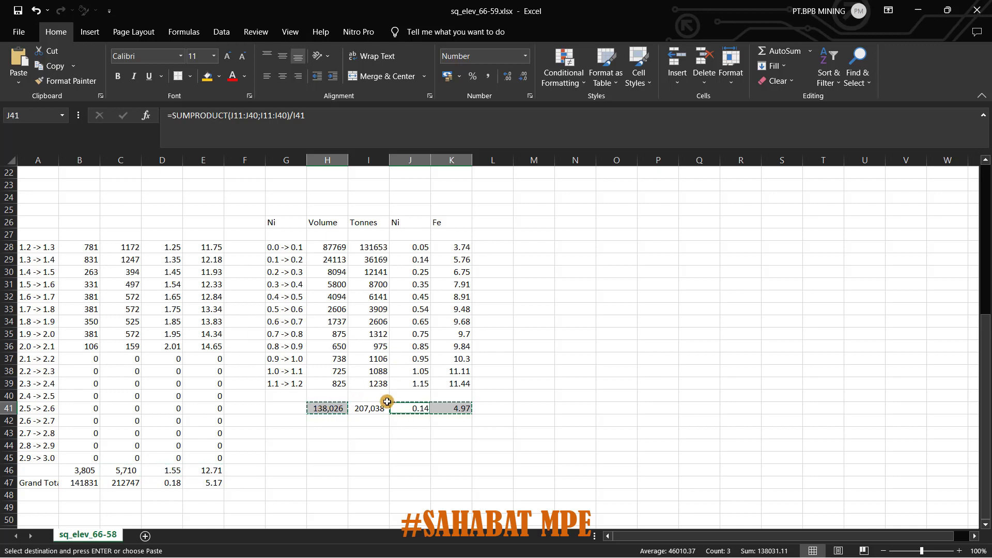
# Paste the copied OB totals as values into D5:F5, the 59–66 bench's OB row in report_volume_pit.xlsm
pyautogui.click(21, 542)
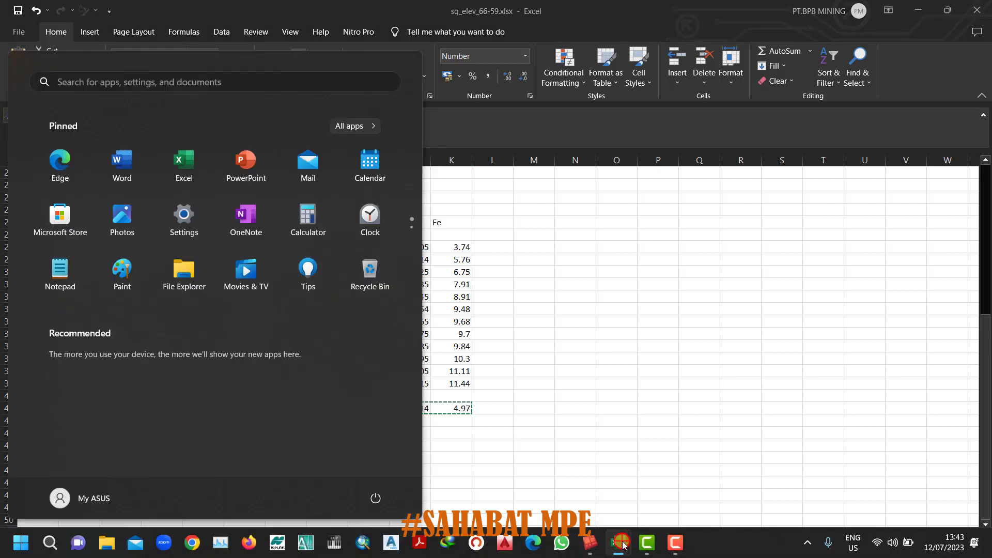
pyautogui.moveTo(618, 542)
pyautogui.click(54, 478)
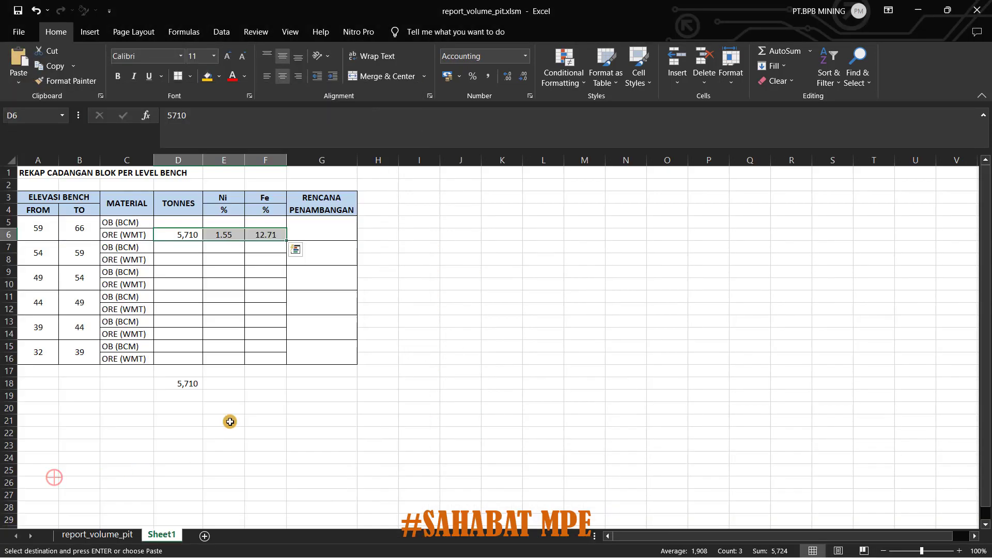
pyautogui.click(165, 221)
pyautogui.rightClick(166, 221)
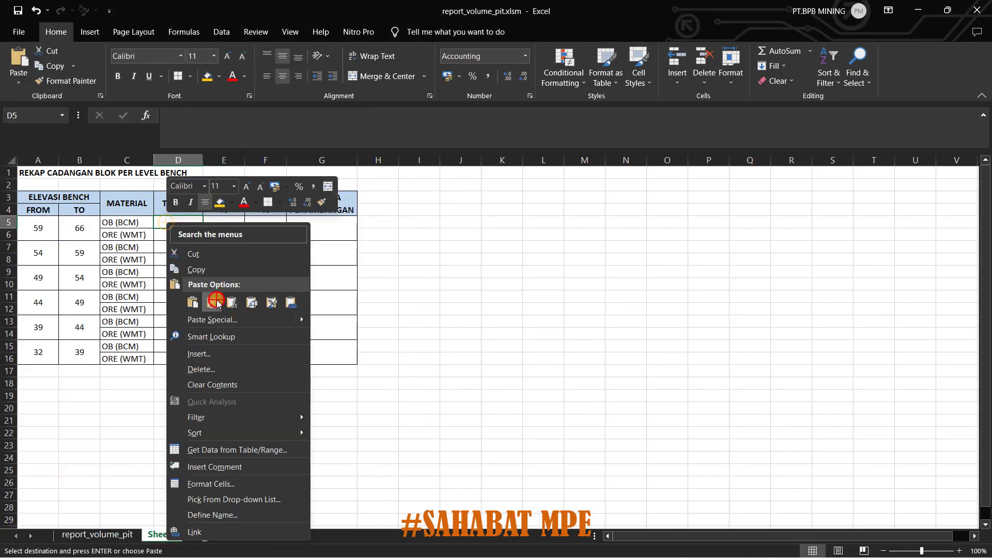
pyautogui.click(216, 300)
pyautogui.click(239, 236)
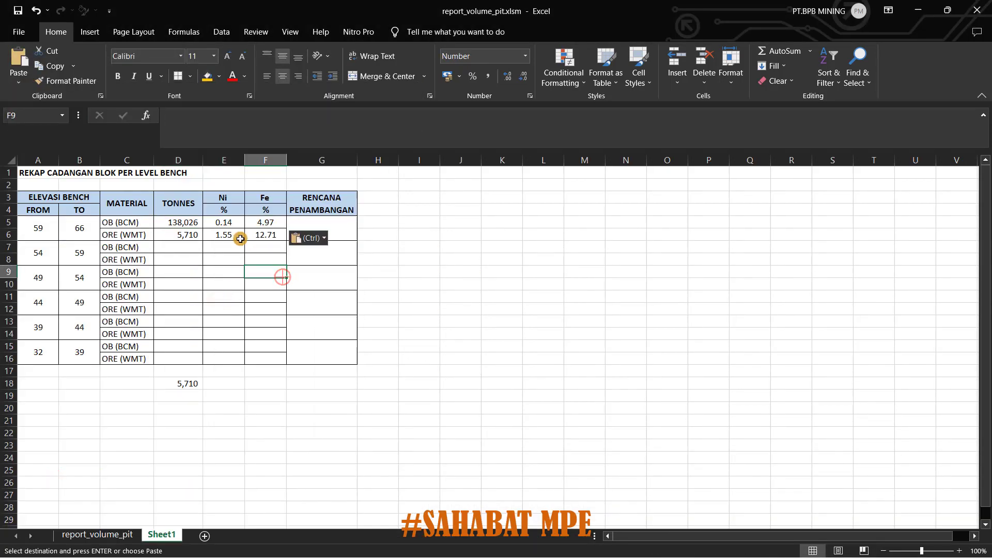
pyautogui.click(181, 216)
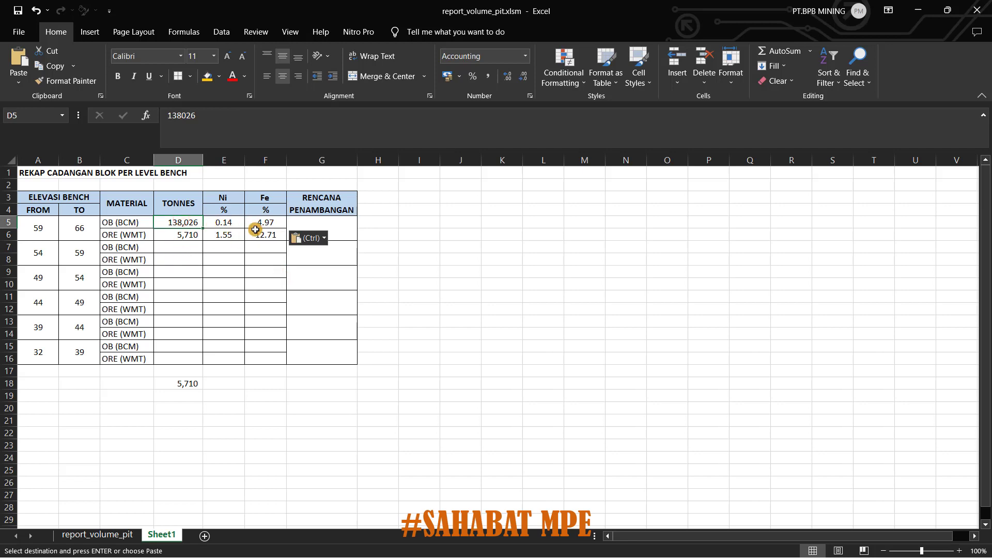
# Switch to the sq_elev_59-54.xlsx workbook and copy the ore tonnes, Ni and Fe totals in C44:E44
pyautogui.click(187, 247)
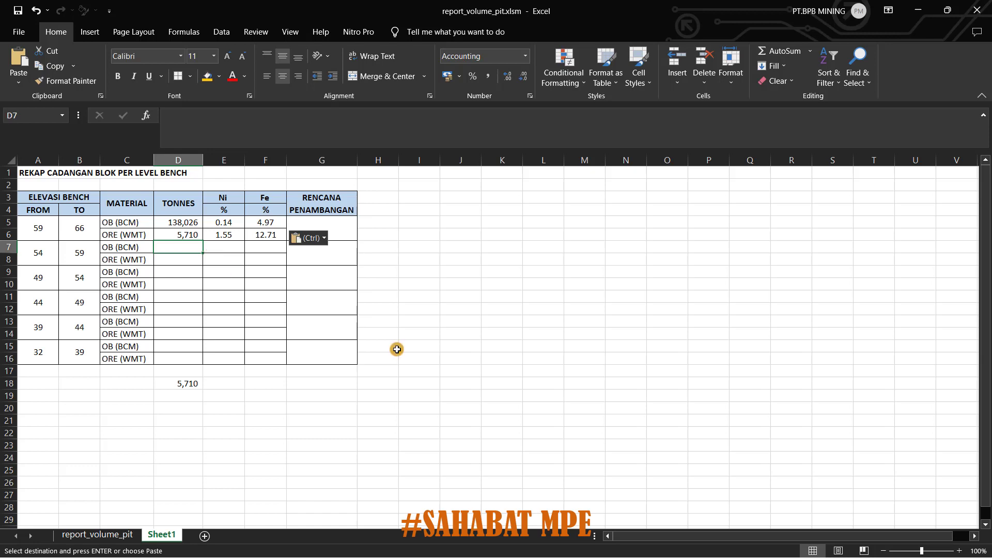
pyautogui.press('super')
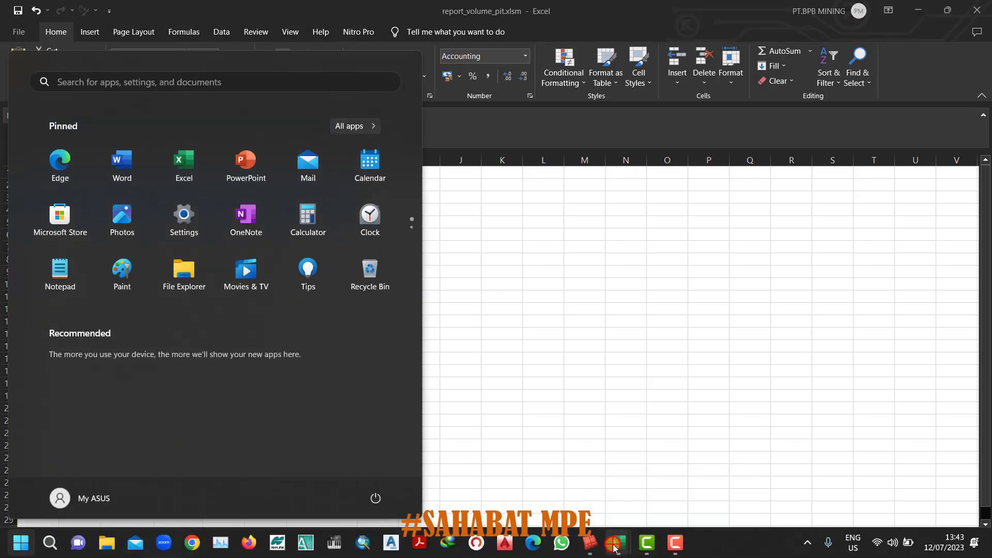
pyautogui.moveTo(614, 546)
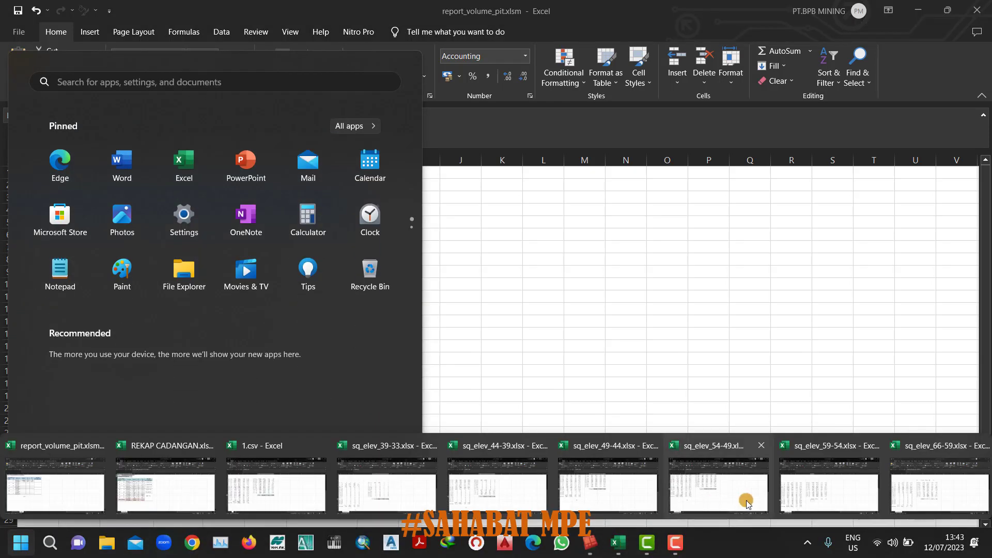
pyautogui.click(740, 484)
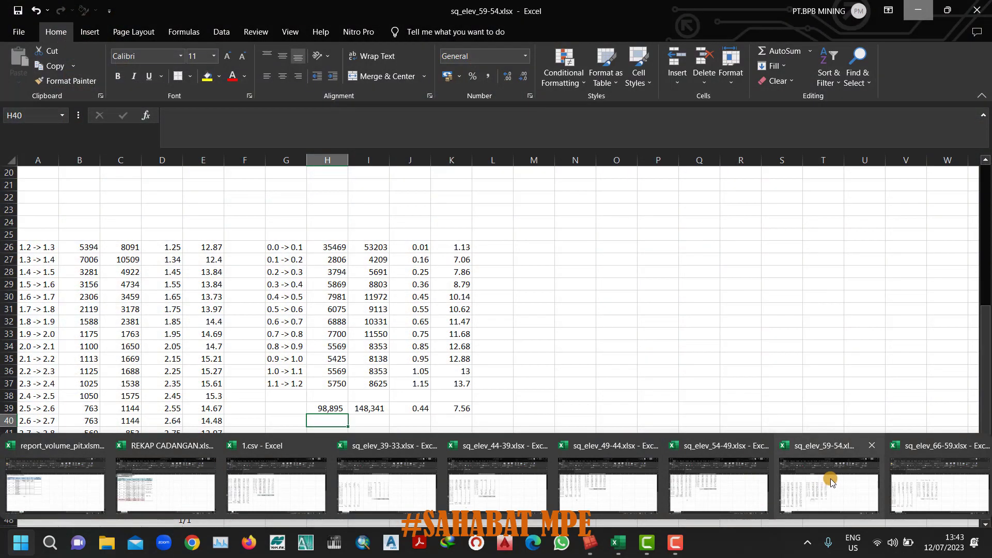
pyautogui.click(831, 482)
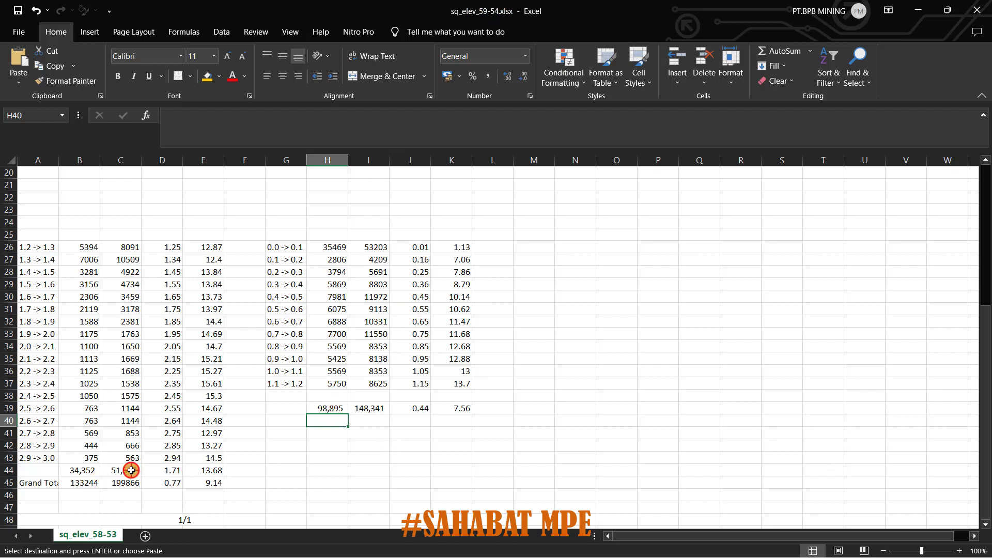
pyautogui.moveTo(131, 470); pyautogui.dragTo(206, 470)
pyautogui.hotkey('ctrl', 'c')
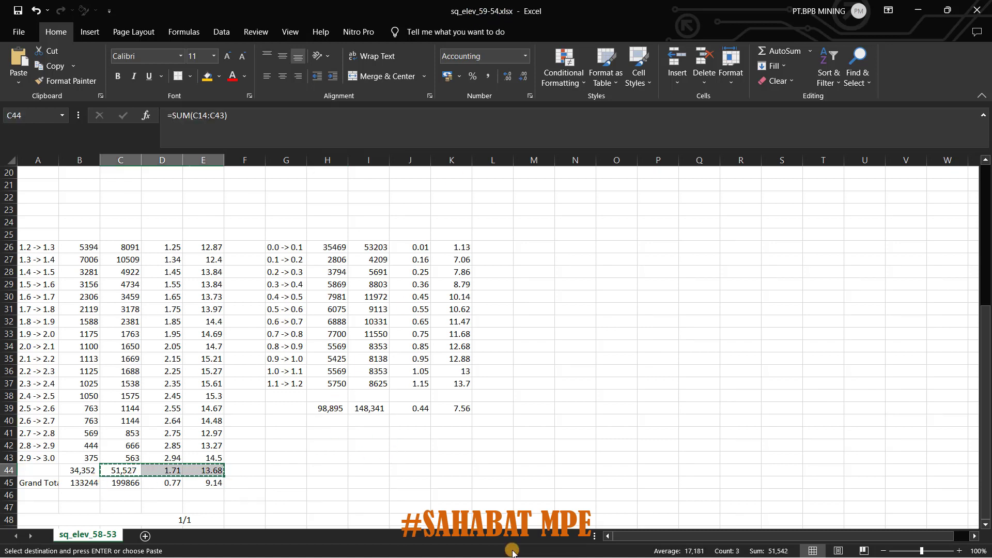
# Paste the copied ore totals as values into D8:F8, the 54–59 bench's ORE row in report_volume_pit.xlsm
pyautogui.press('super')
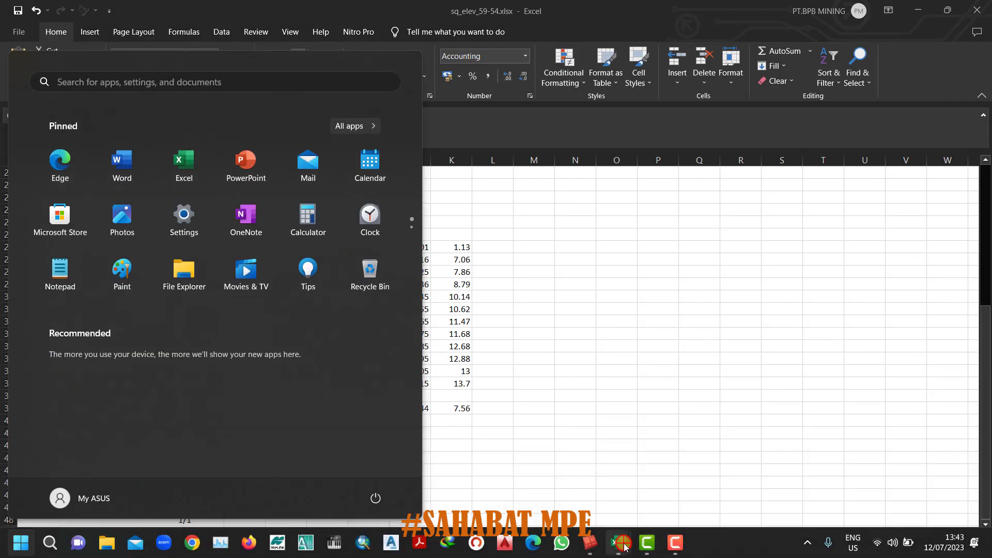
pyautogui.moveTo(624, 546)
pyautogui.click(54, 482)
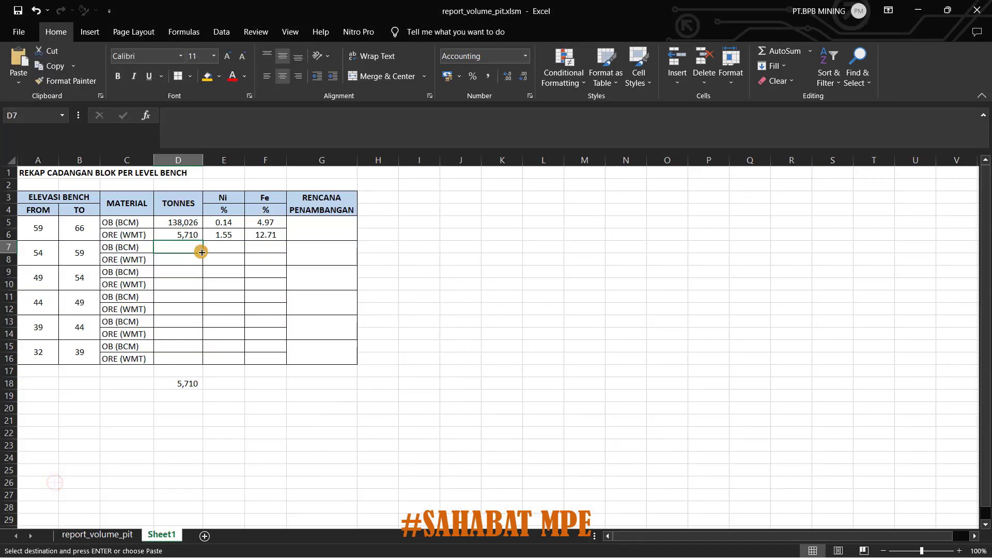
pyautogui.rightClick(170, 248)
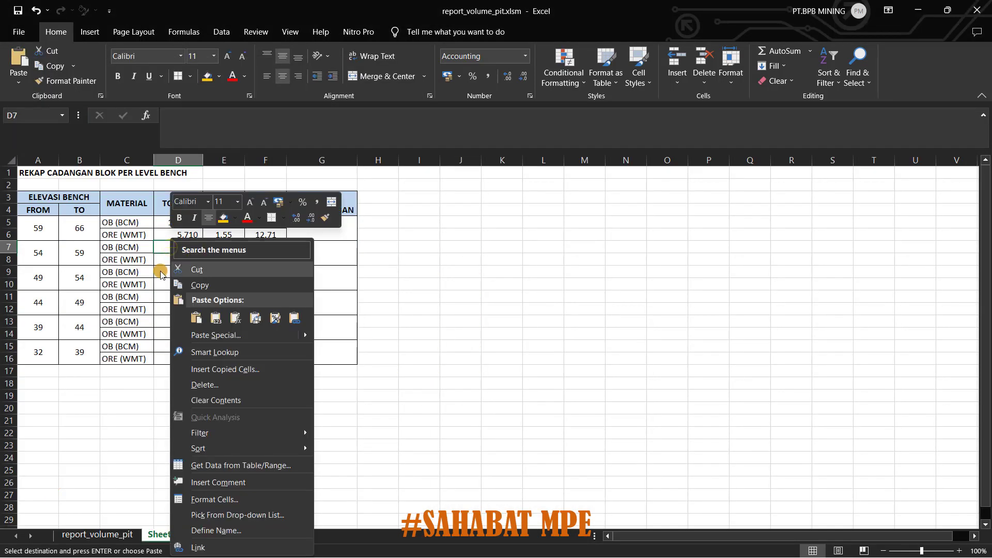
pyautogui.click(162, 256)
pyautogui.rightClick(162, 257)
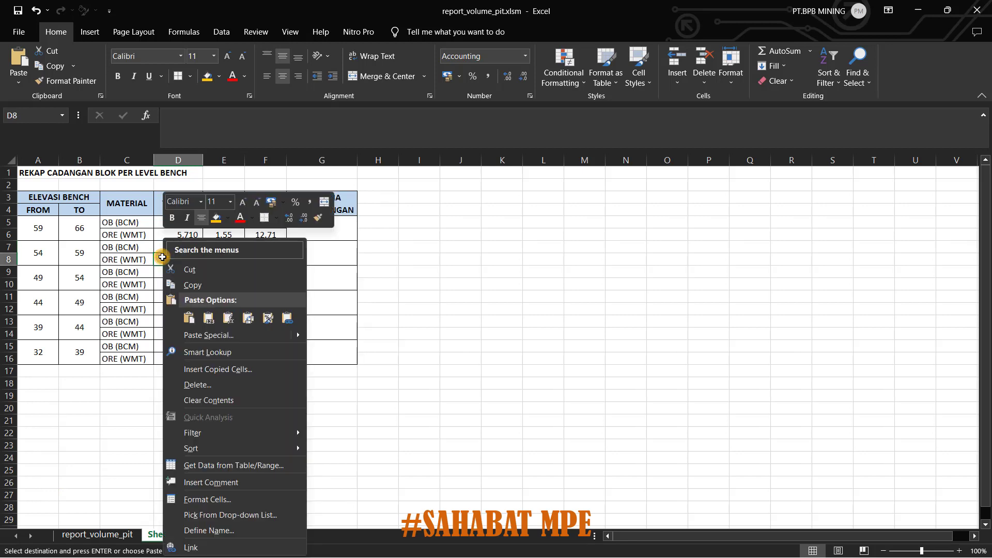
pyautogui.click(205, 323)
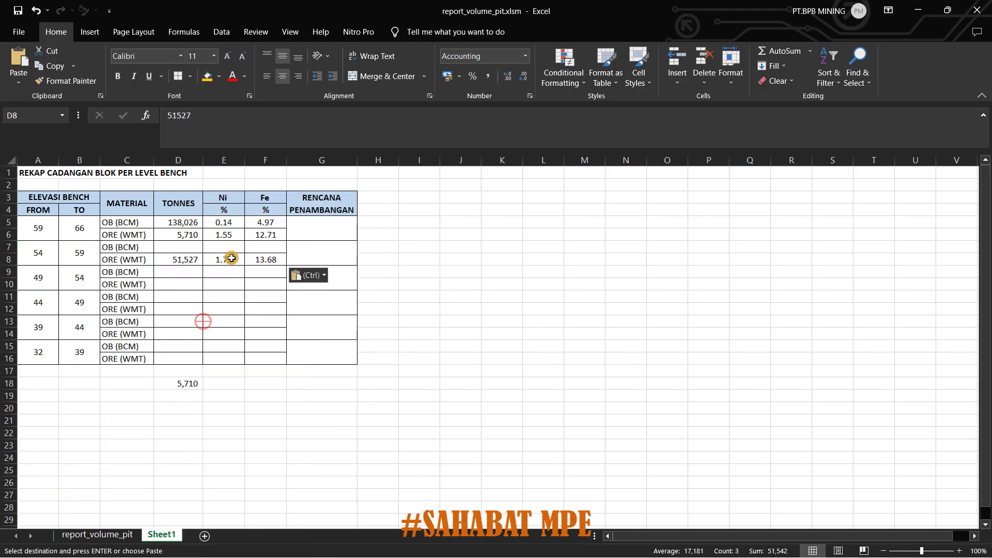
# In sq_elev_59-54.xlsx, copy the OB volume total in H39 together with the Ni and Fe averages in J39:K39
pyautogui.click(181, 247)
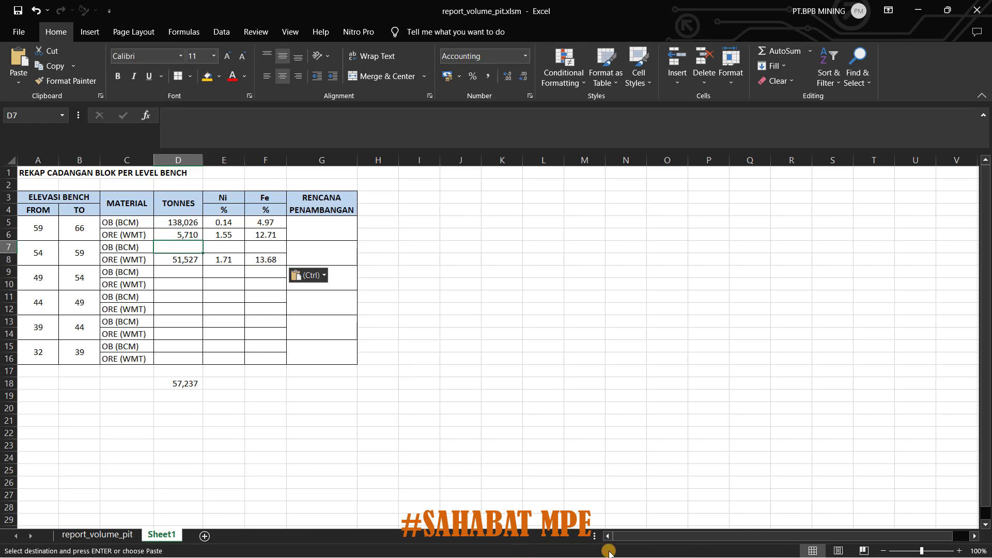
pyautogui.press('super')
pyautogui.moveTo(612, 552)
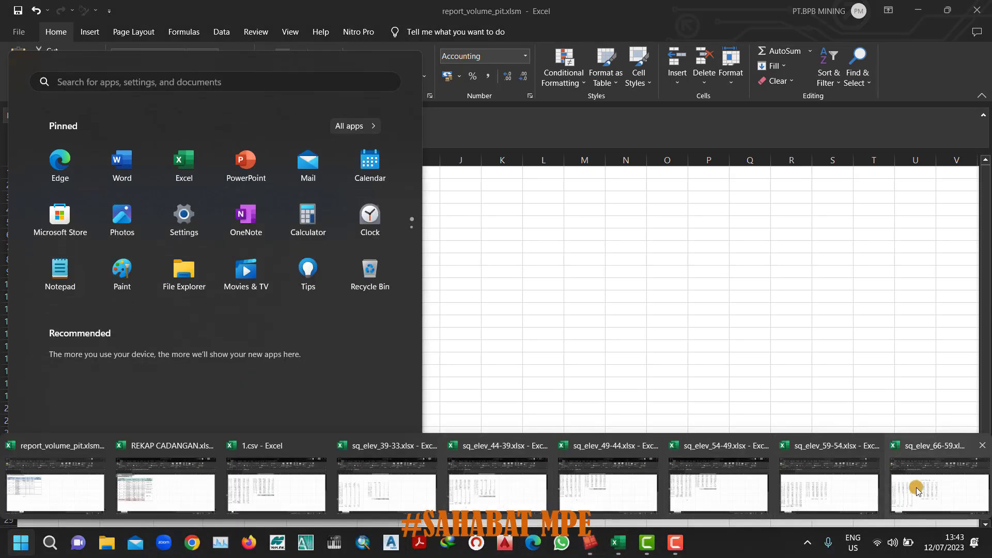
pyautogui.click(829, 485)
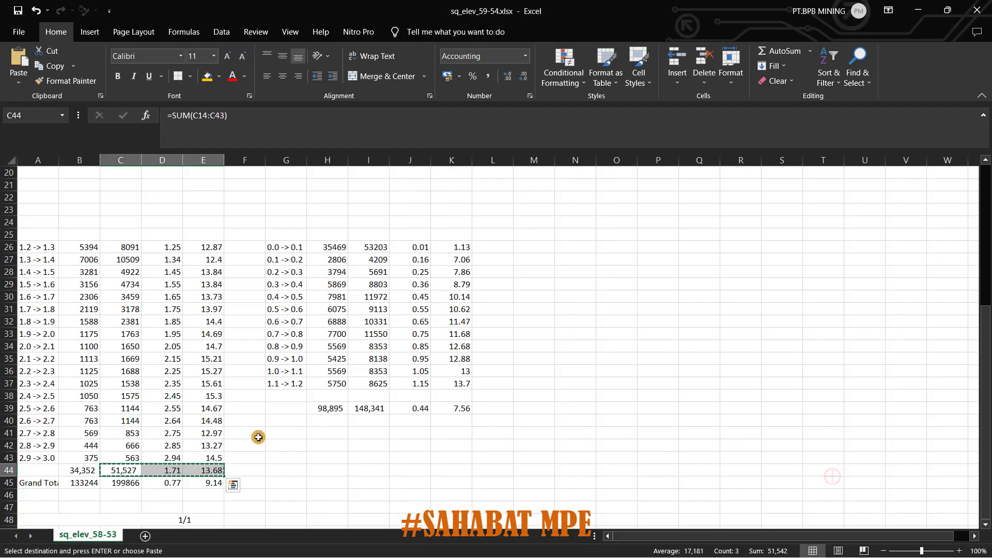
pyautogui.click(331, 407)
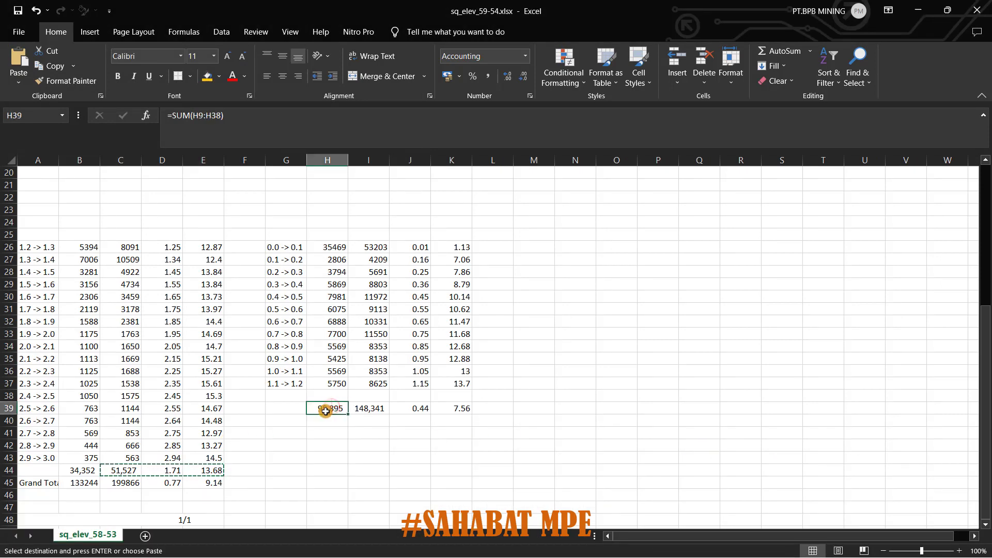
pyautogui.scroll(2, 335, 373)
pyautogui.scroll(-2, 337, 378)
pyautogui.keyDown('ctrl'); pyautogui.moveTo(414, 407); pyautogui.dragTo(449, 409); pyautogui.keyUp('ctrl')
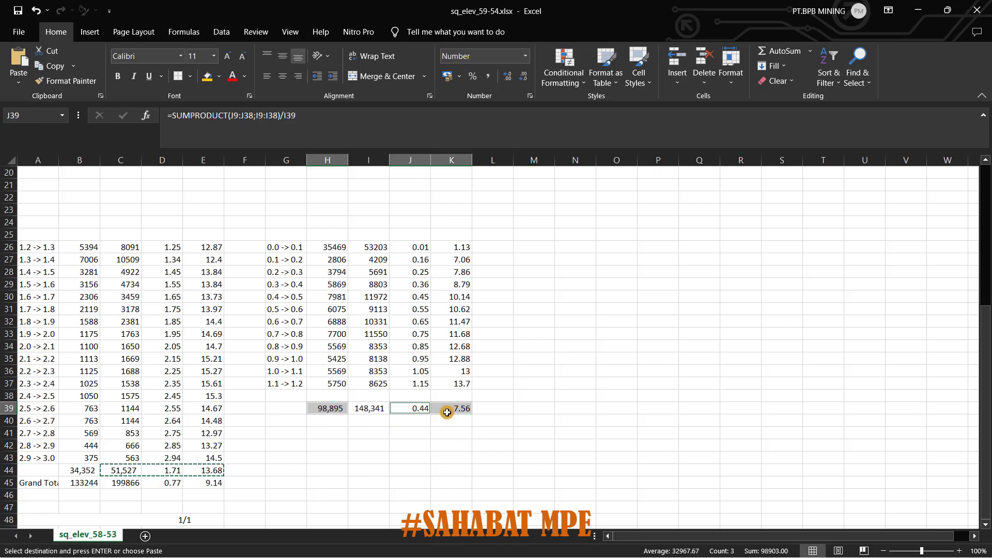
pyautogui.hotkey('ctrl', 'c')
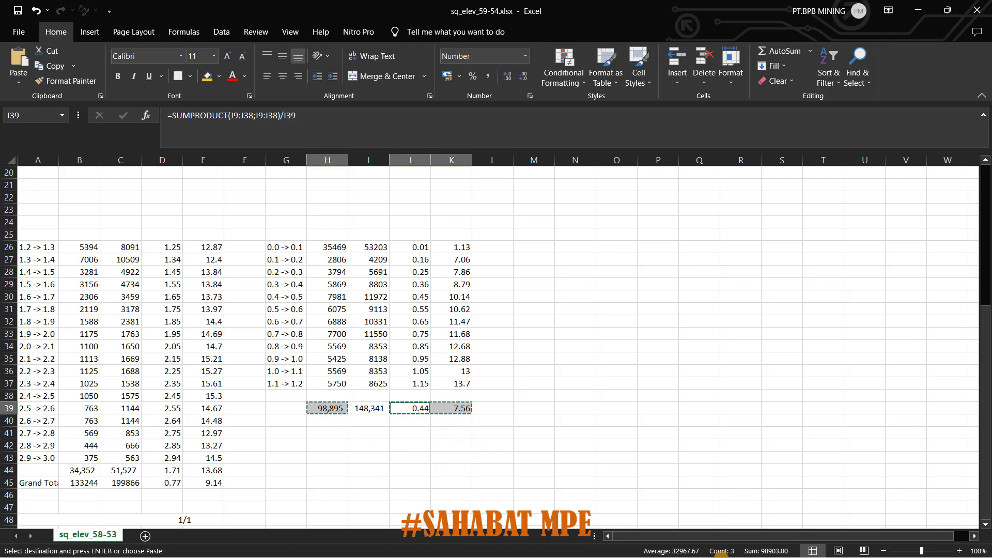
# Paste the copied OB totals as values into D7:F7, the 54–59 bench's OB row in report_volume_pit.xlsm
pyautogui.press('super')
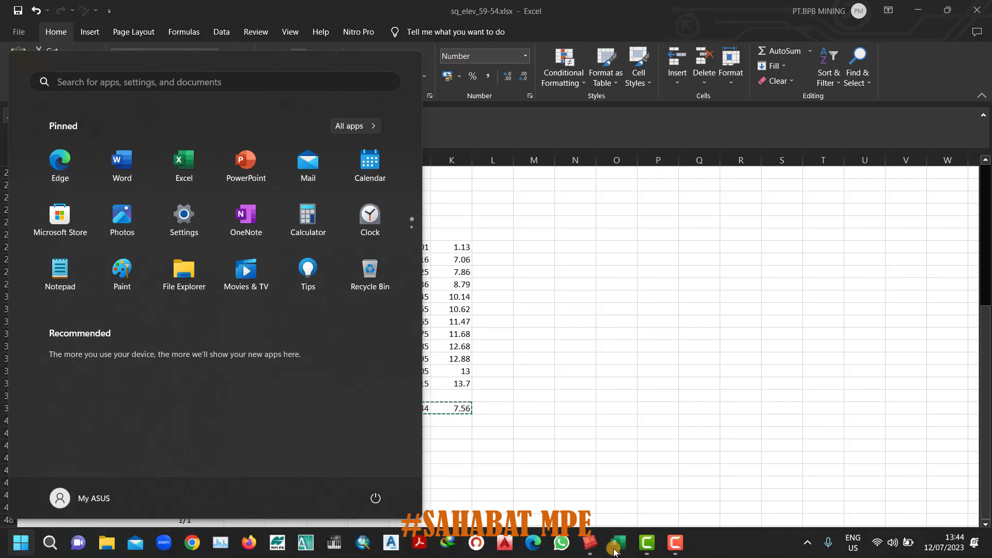
pyautogui.moveTo(618, 548)
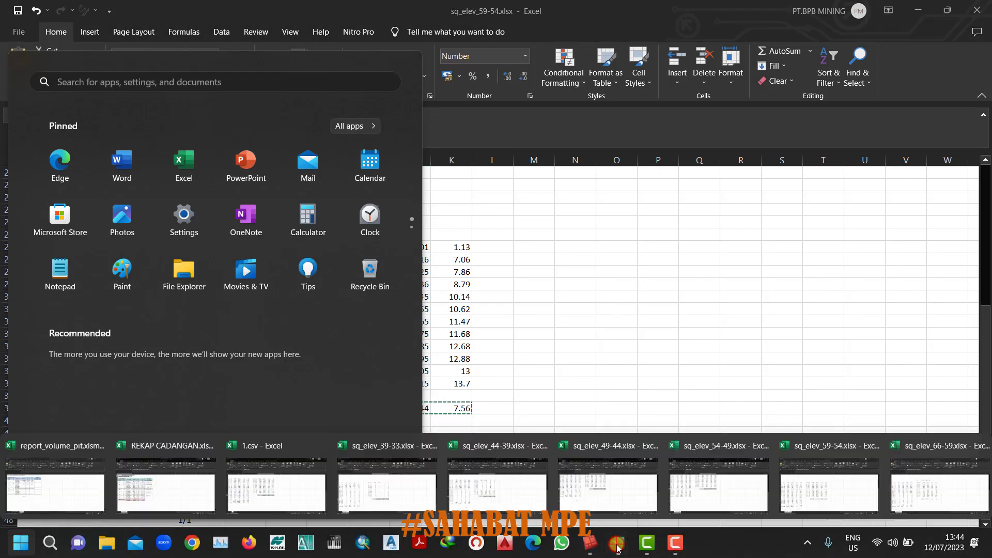
pyautogui.click(64, 494)
pyautogui.rightClick(174, 248)
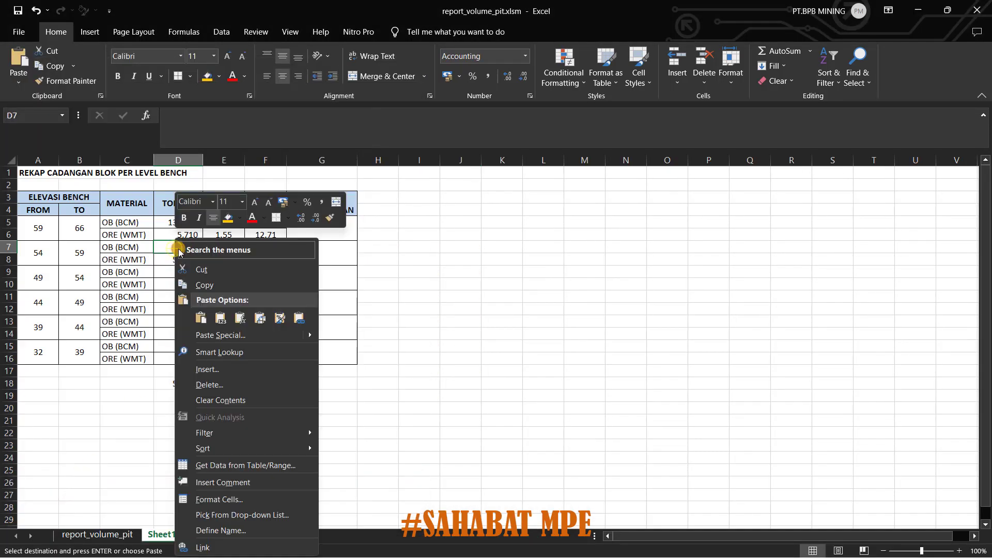
pyautogui.click(223, 319)
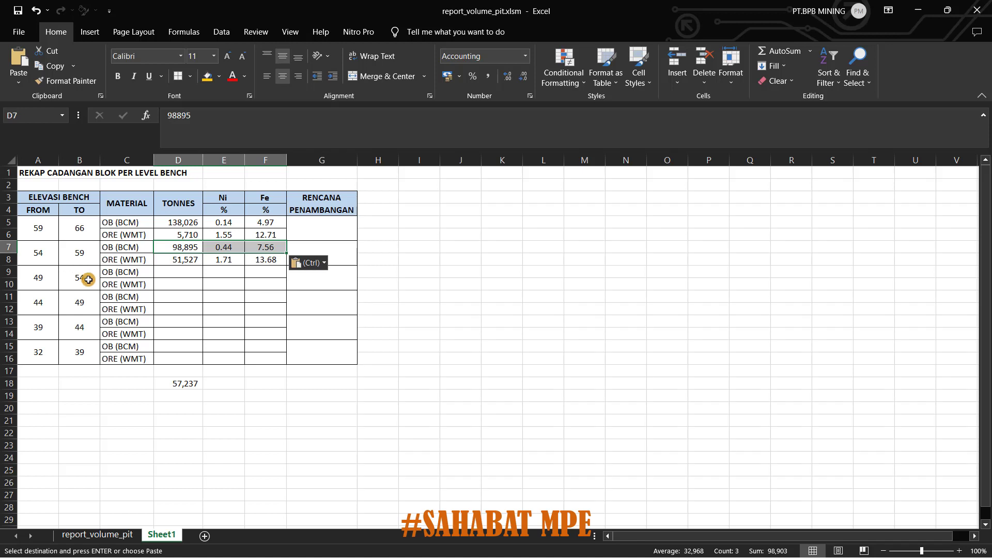
pyautogui.click(190, 273)
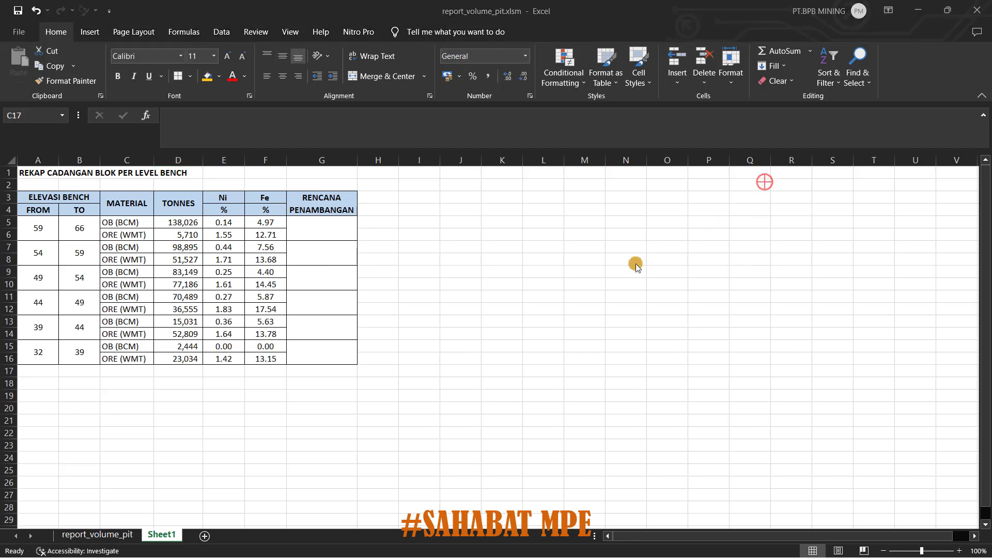
pyautogui.click(97, 271)
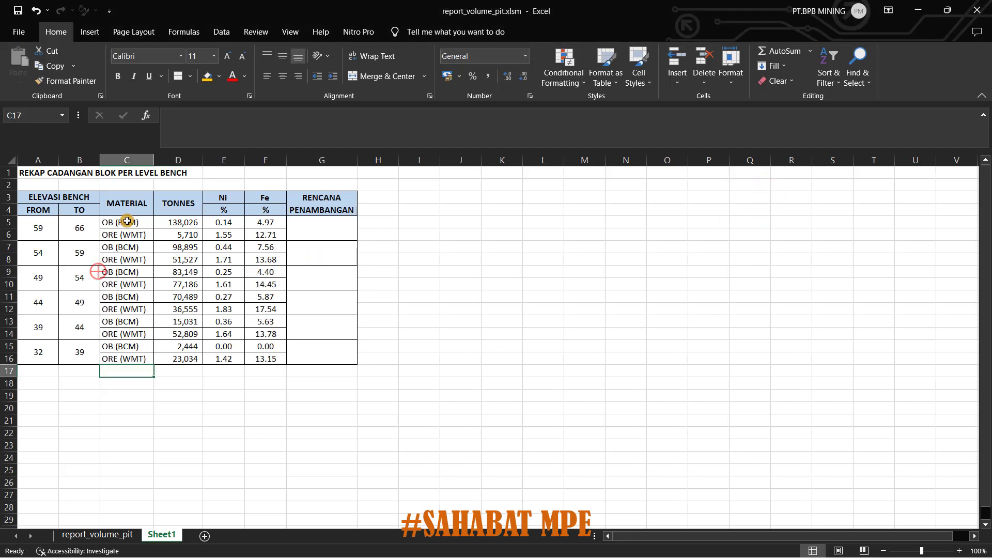
pyautogui.click(131, 231)
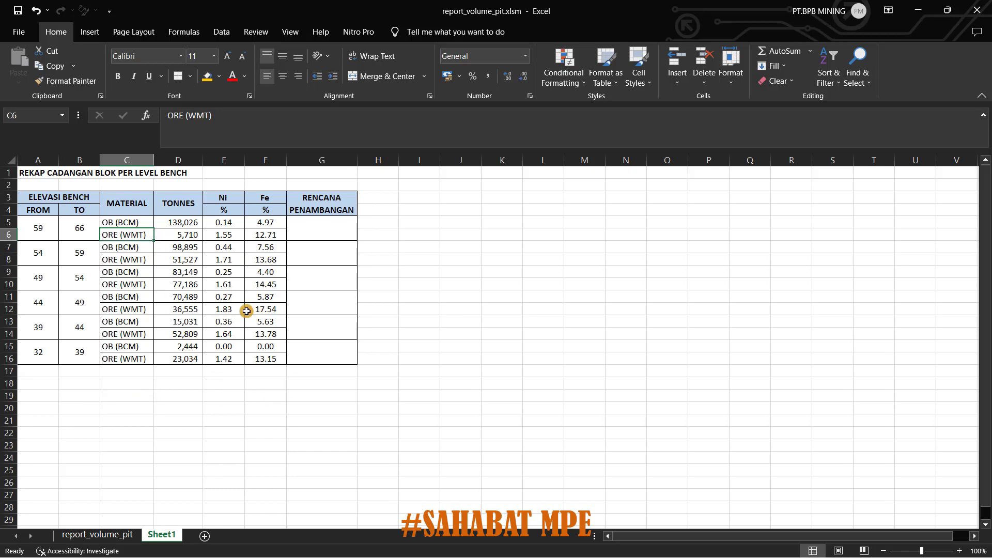
pyautogui.click(106, 537)
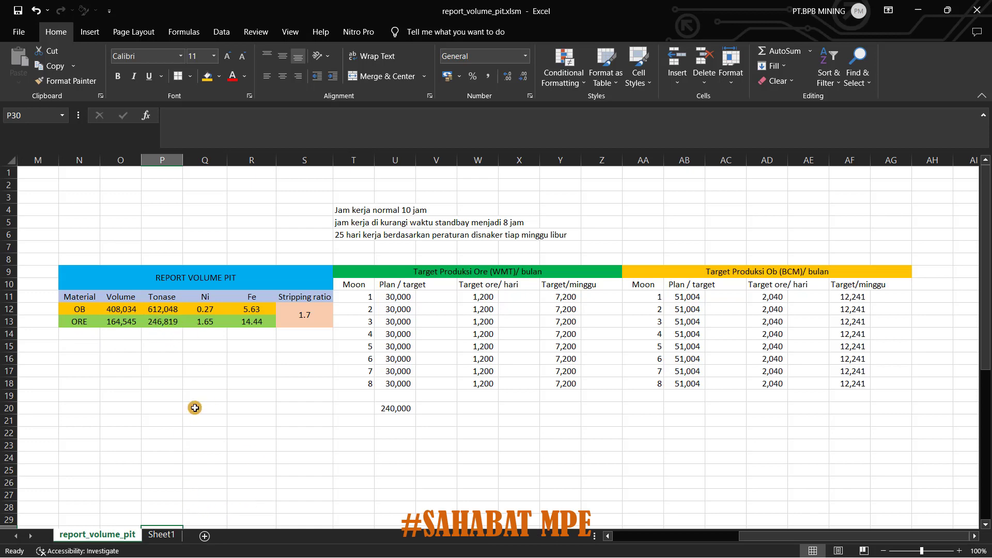
pyautogui.click(170, 536)
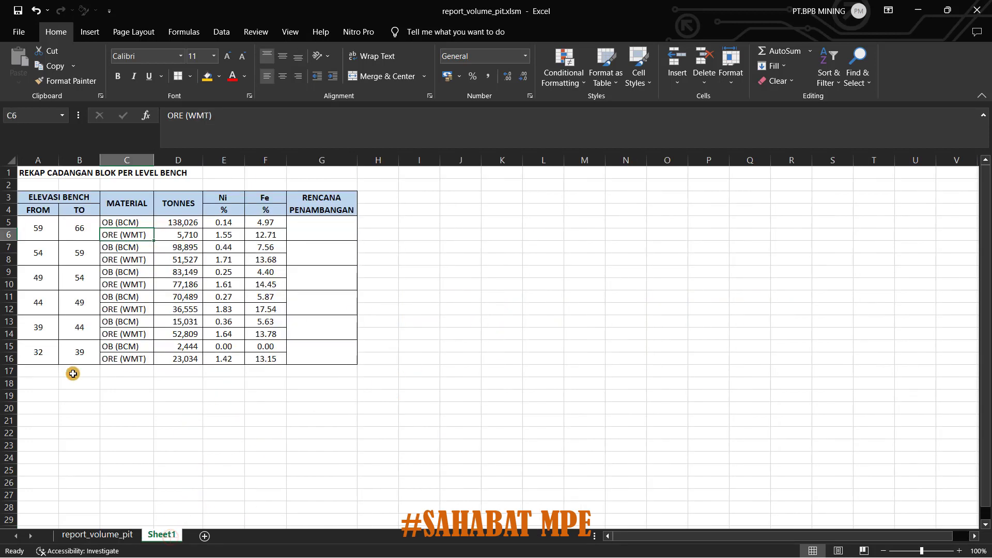
pyautogui.click(38, 369)
pyautogui.moveTo(47, 374); pyautogui.dragTo(74, 371)
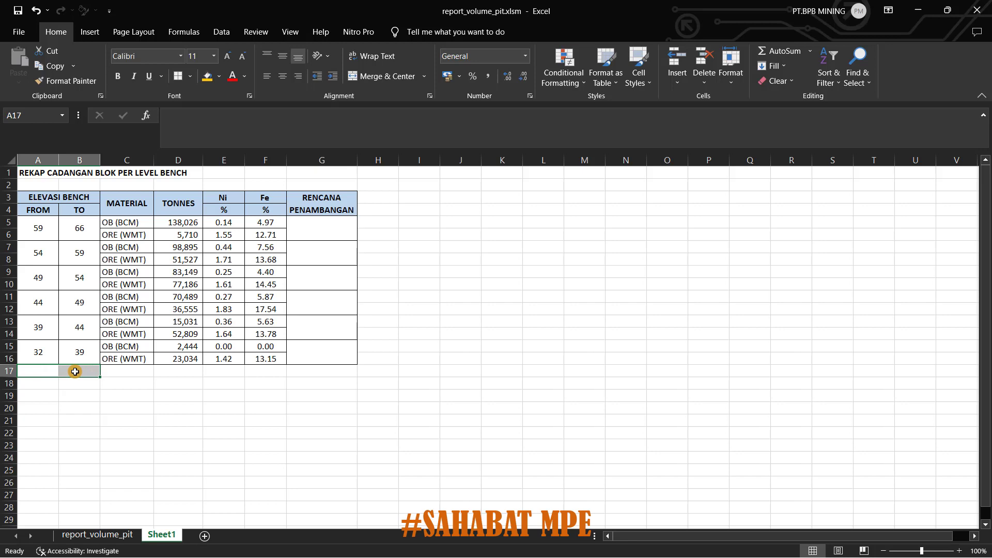
pyautogui.write('TO')
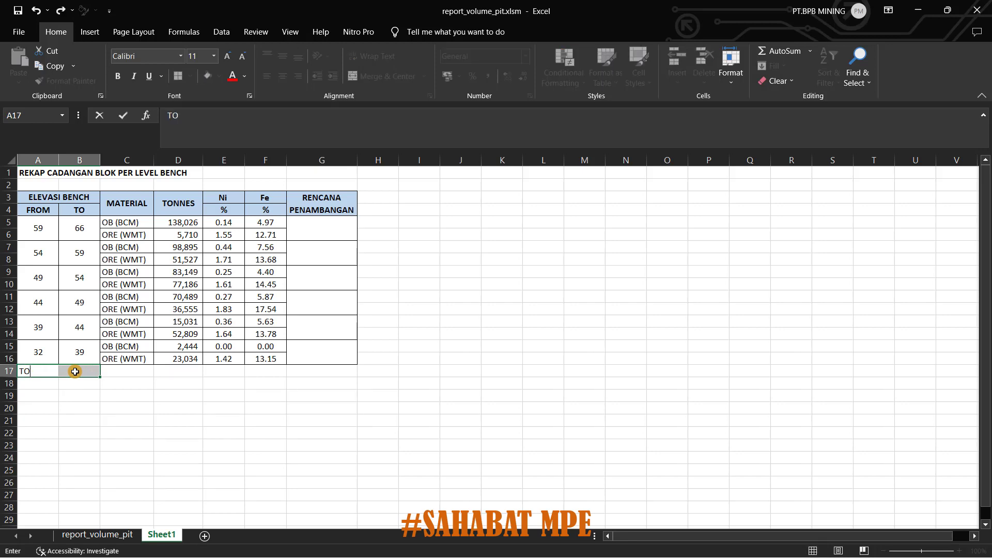
pyautogui.write('TAL TO')
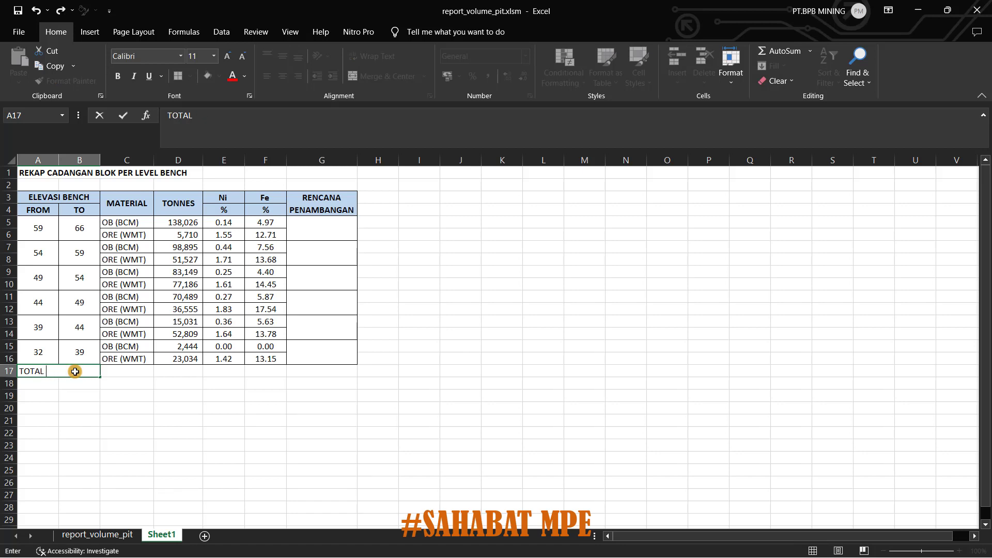
pyautogui.press('Escape')
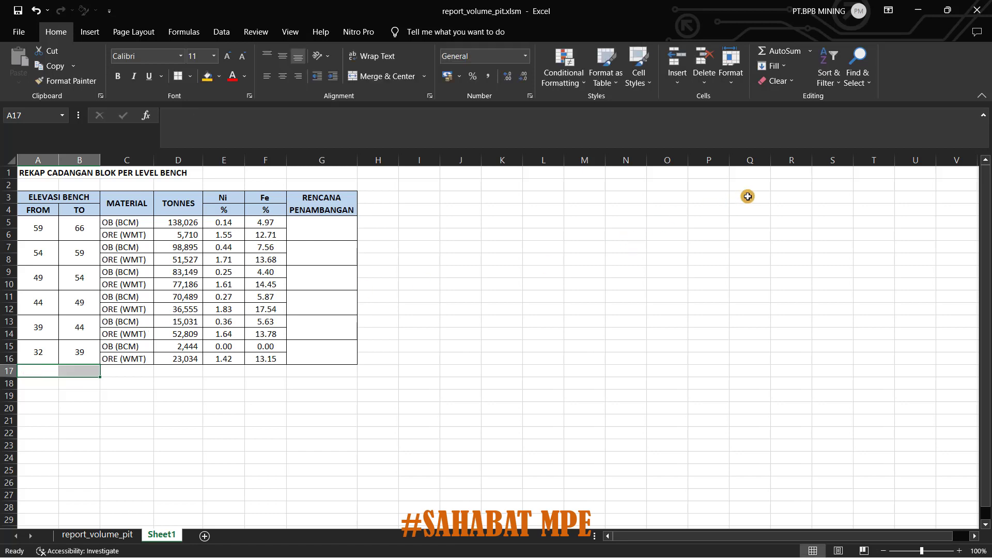
# Enter the label TOTAL BLOCK PIT in A17, directly below the 32–39 bench rows
pyautogui.click(42, 370)
pyautogui.moveTo(39, 372)
pyautogui.mouseDown()
pyautogui.moveTo(77, 372)
pyautogui.moveTo(66, 373)
pyautogui.moveTo(74, 384)
pyautogui.moveTo(54, 370)
pyautogui.mouseUp()
pyautogui.write('TOTAL BLOCK PIT')
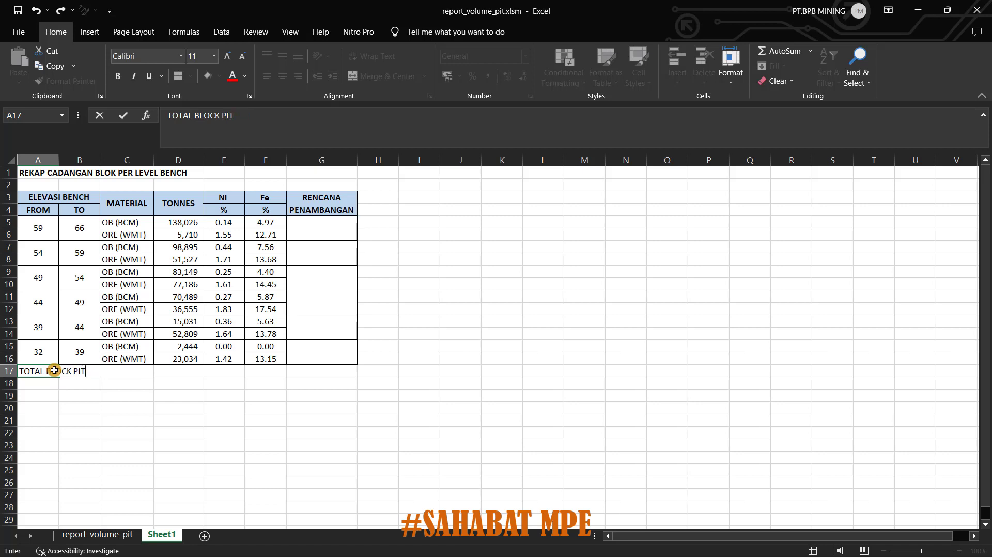
pyautogui.press('Return')
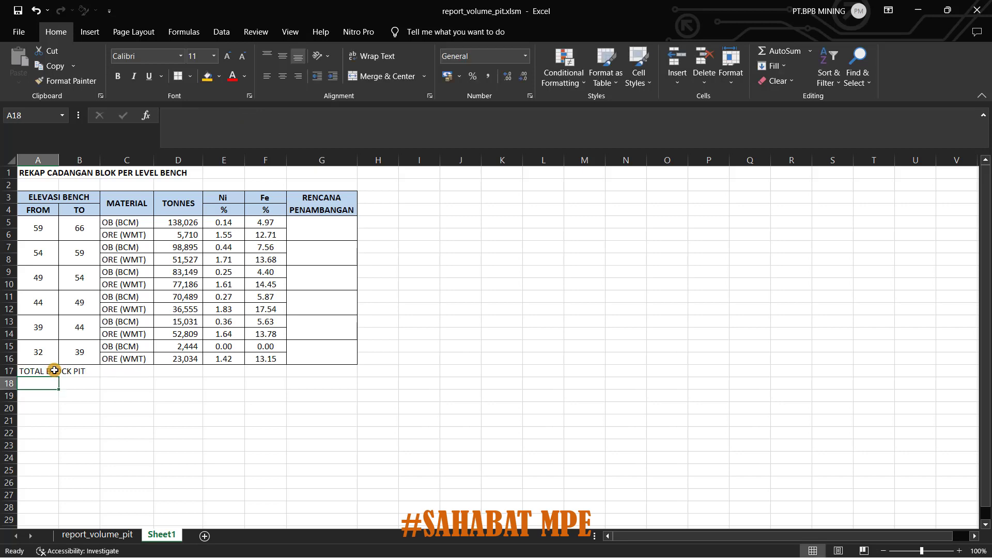
pyautogui.click(37, 372)
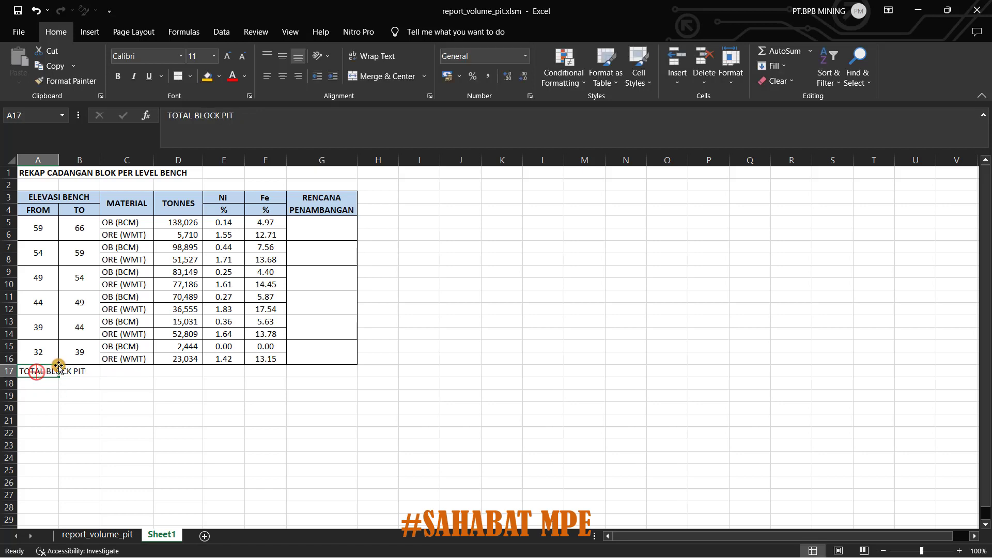
# Copy the OB (BCM) and ORE (WMT) material labels from C15:C16 into C17:C18
pyautogui.moveTo(116, 347); pyautogui.dragTo(137, 356)
pyautogui.hotkey('ctrl', 'c')
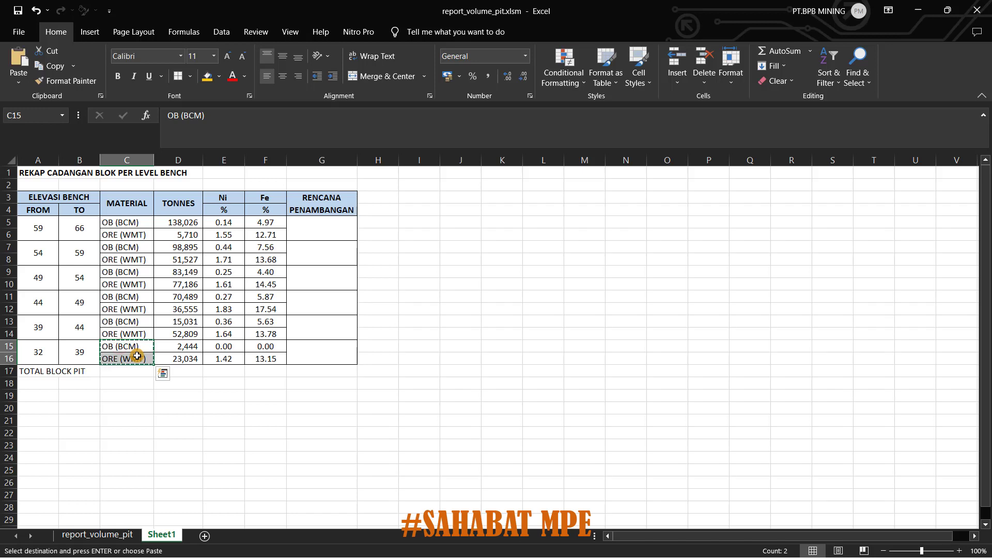
pyautogui.click(138, 370)
pyautogui.hotkey('ctrl', 'v')
pyautogui.press('Escape')
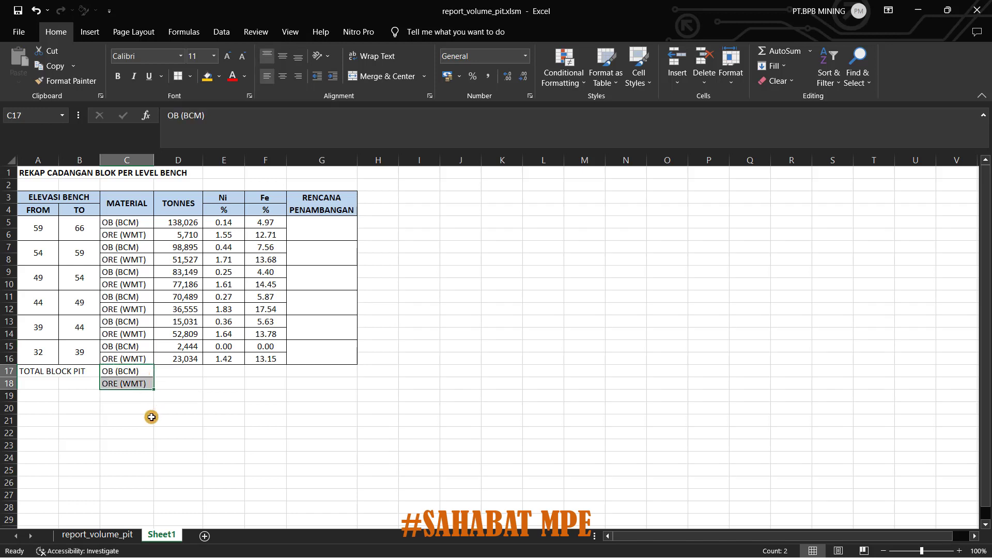
pyautogui.click(146, 412)
# Merge A17:B18 and centre the TOTAL BLOCK PIT label horizontally and vertically
pyautogui.moveTo(33, 371); pyautogui.dragTo(79, 379)
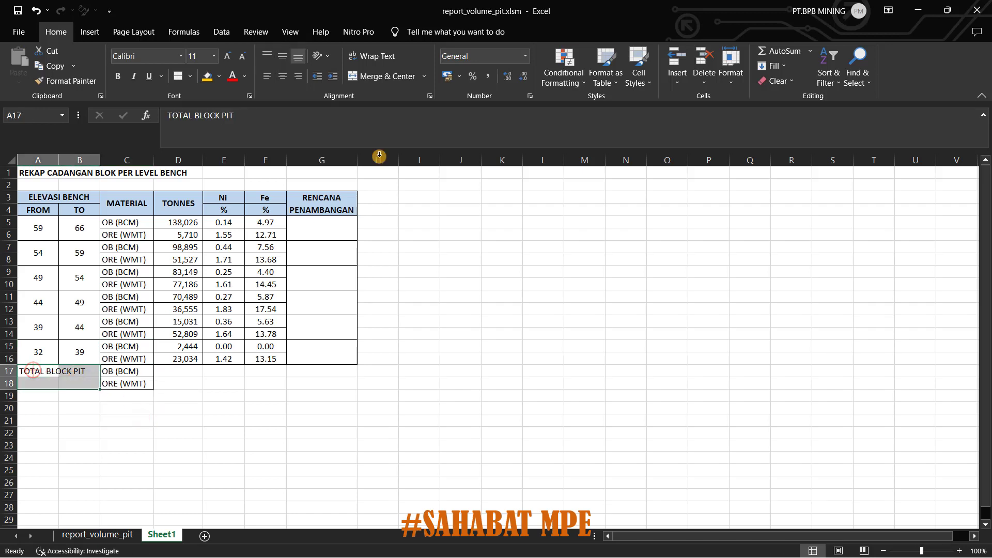
pyautogui.click(378, 77)
pyautogui.click(283, 56)
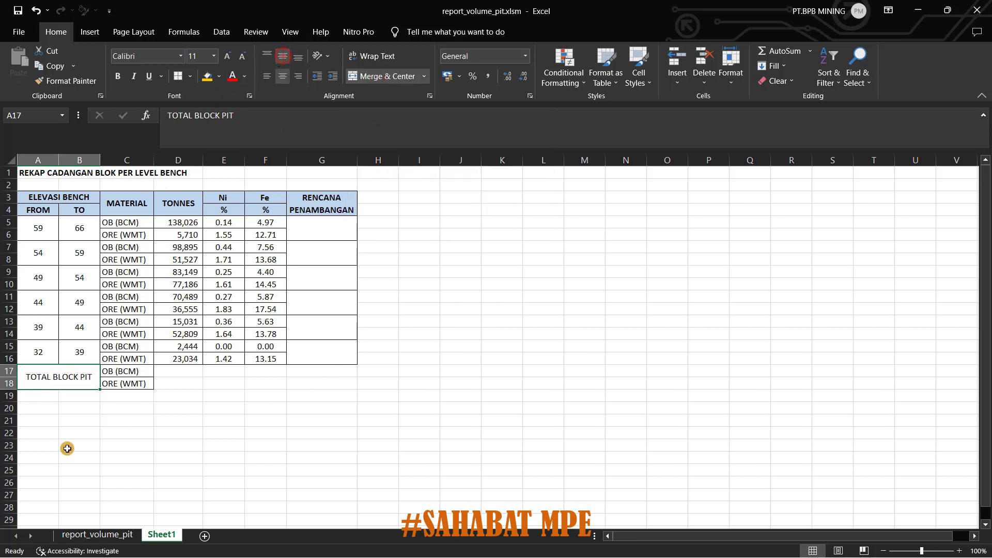
# Fill the TOTAL BLOCK PIT rows, A17:G18, with light orange
pyautogui.moveTo(56, 372); pyautogui.dragTo(351, 379)
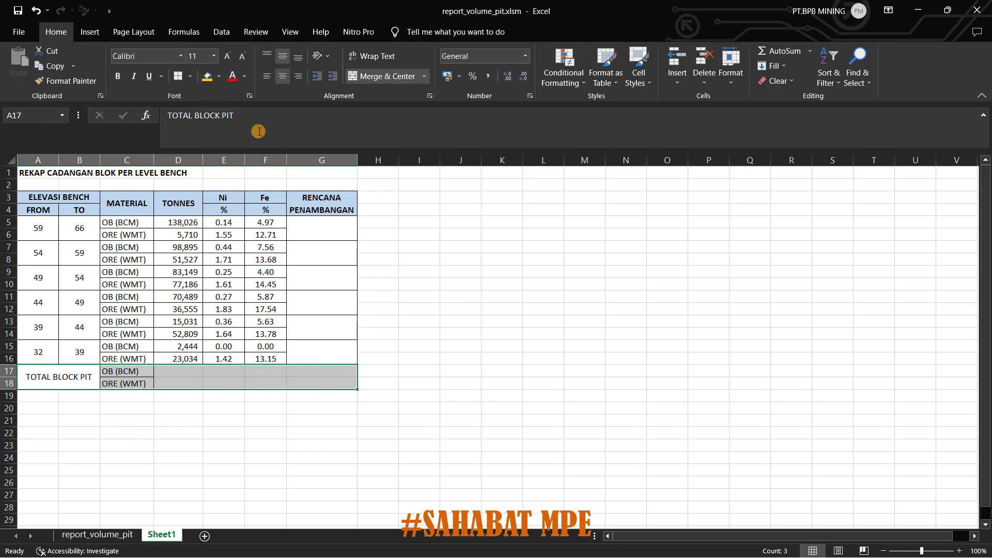
pyautogui.click(219, 76)
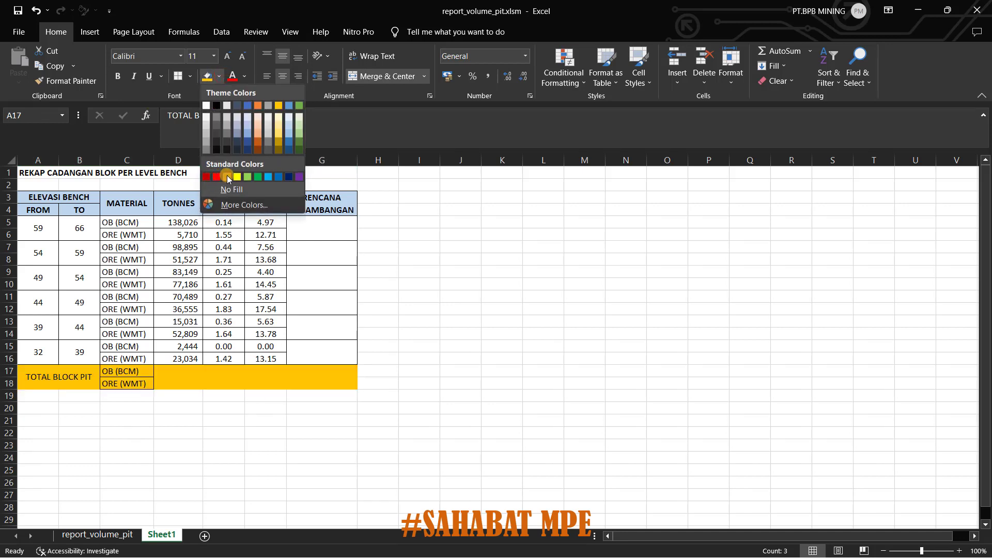
pyautogui.click(259, 127)
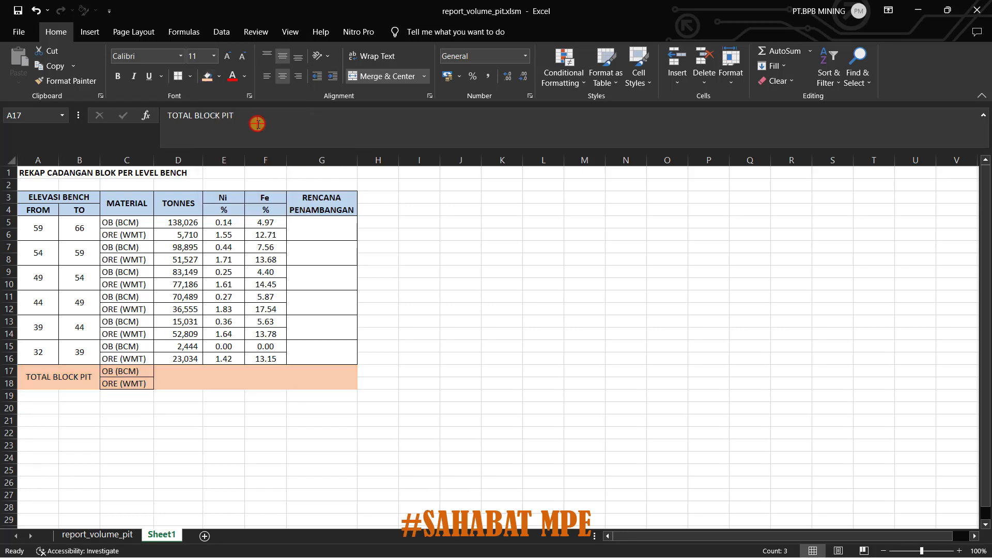
pyautogui.click(177, 446)
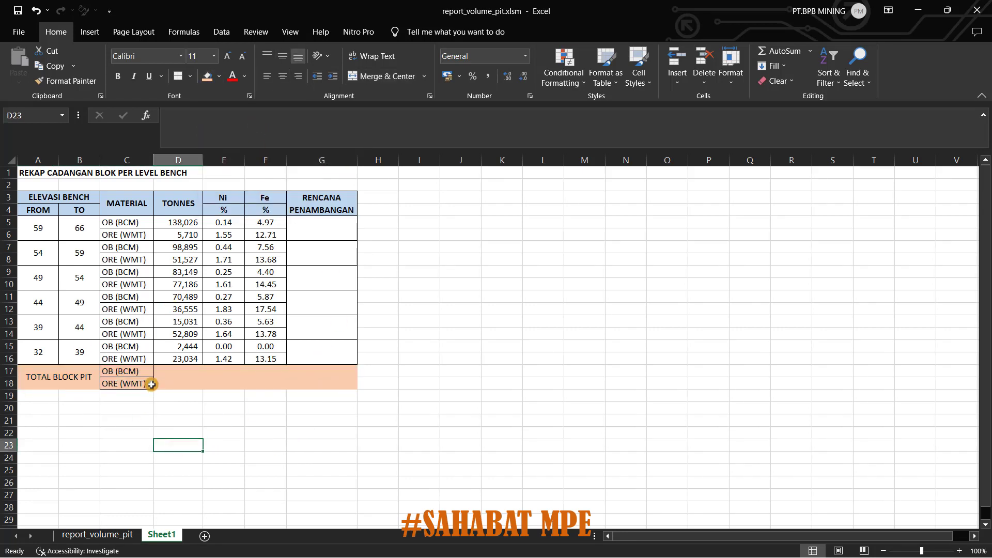
# Apply outline and inside borders to the TOTAL BLOCK PIT rows, A17:G18
pyautogui.moveTo(47, 380); pyautogui.dragTo(288, 379)
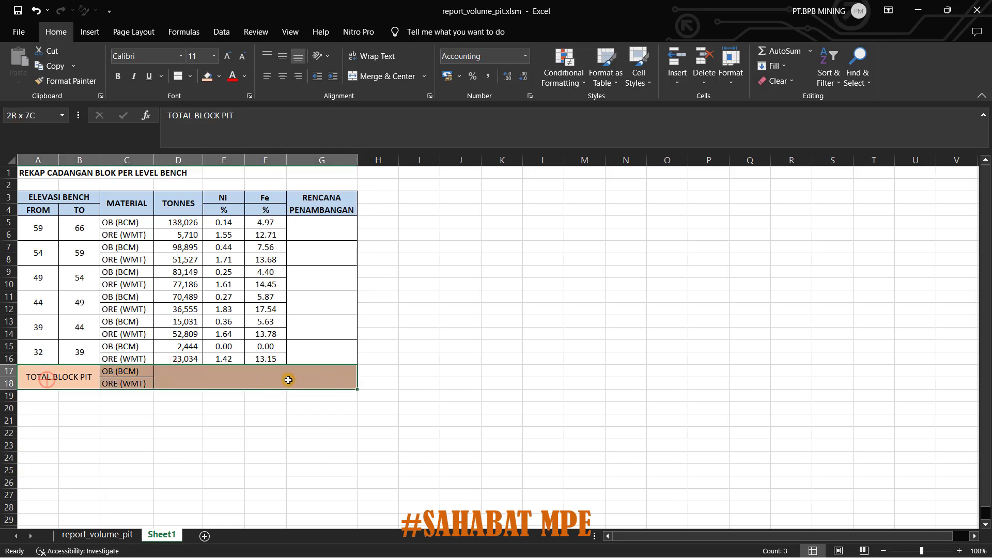
pyautogui.click(176, 76)
pyautogui.click(224, 78)
pyautogui.click(264, 79)
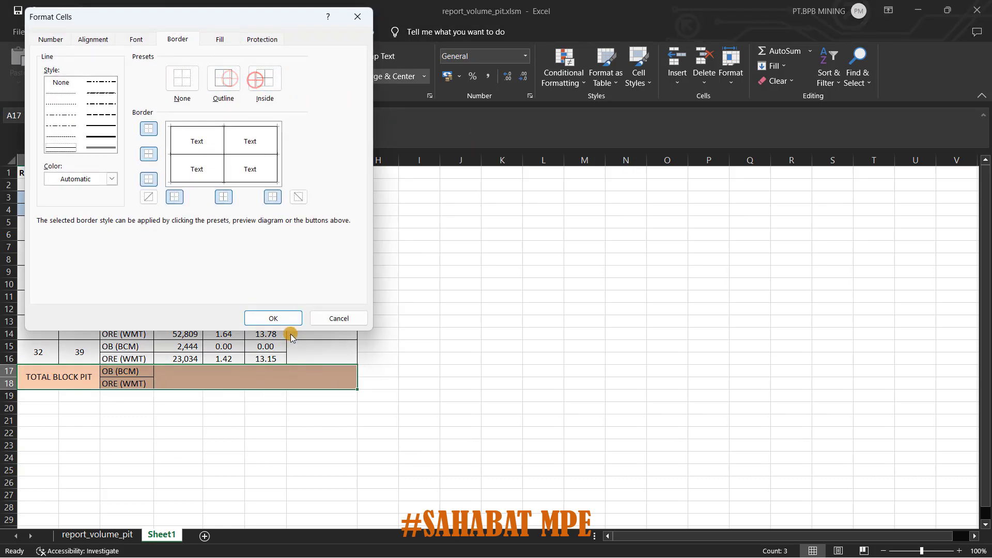
pyautogui.click(273, 318)
pyautogui.click(251, 446)
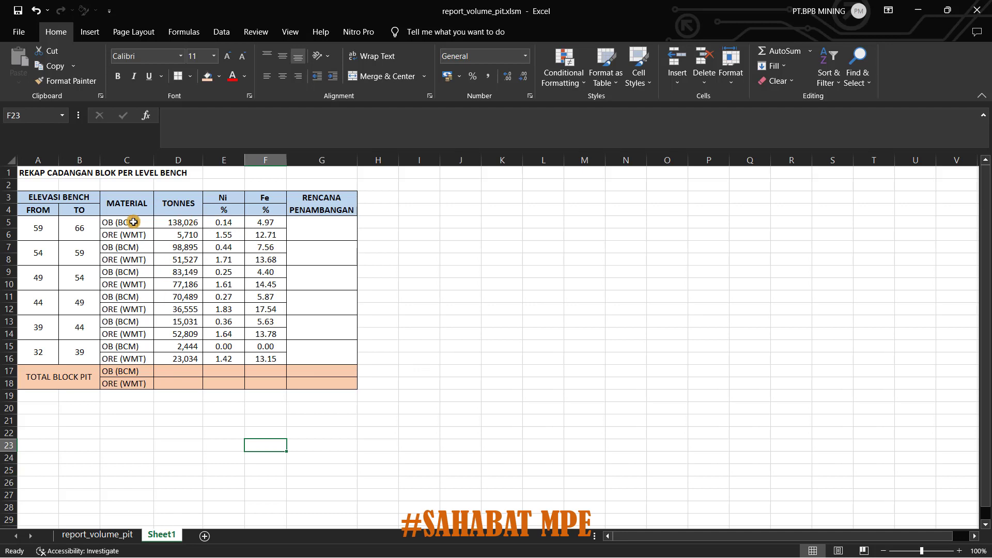
# Total the OB tonnes of all benches in D17 with the formula =D5+D7+D9+D11+D13+D15
pyautogui.click(183, 370)
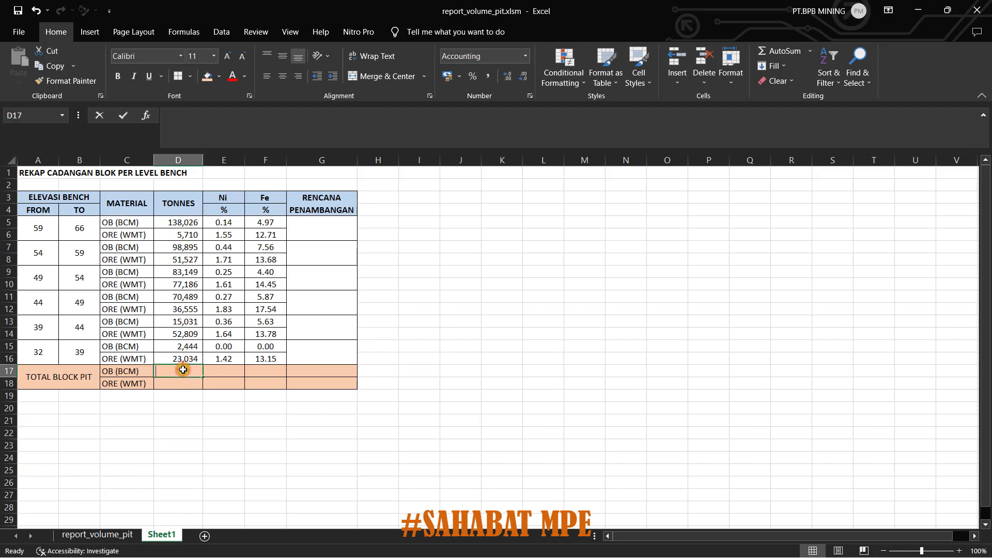
pyautogui.write('=')
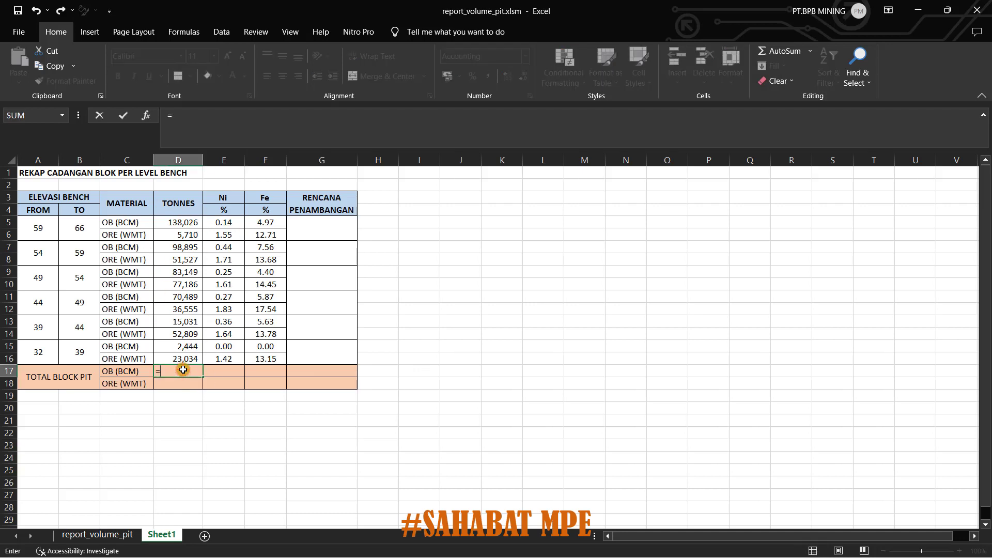
pyautogui.click(192, 223)
pyautogui.write('+')
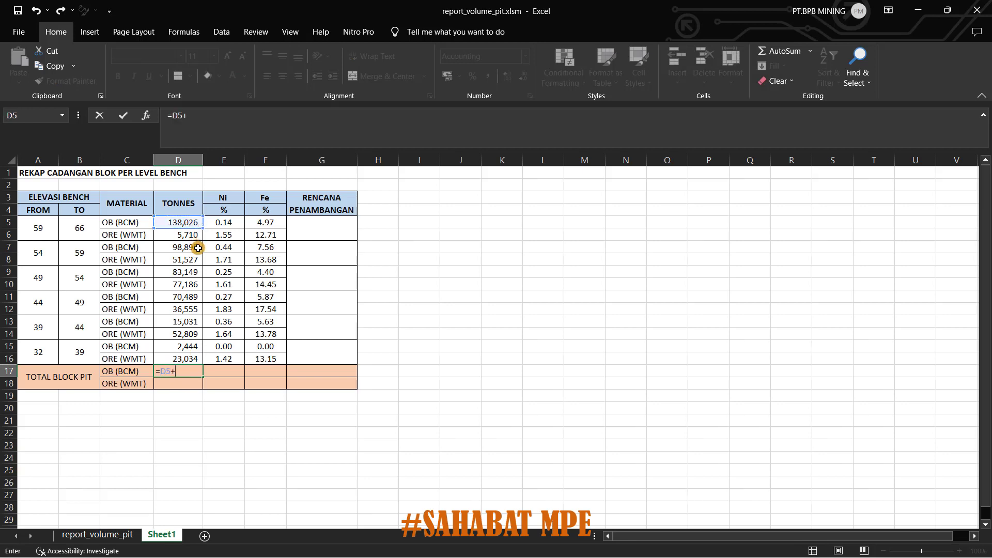
pyautogui.click(190, 247)
pyautogui.write('+')
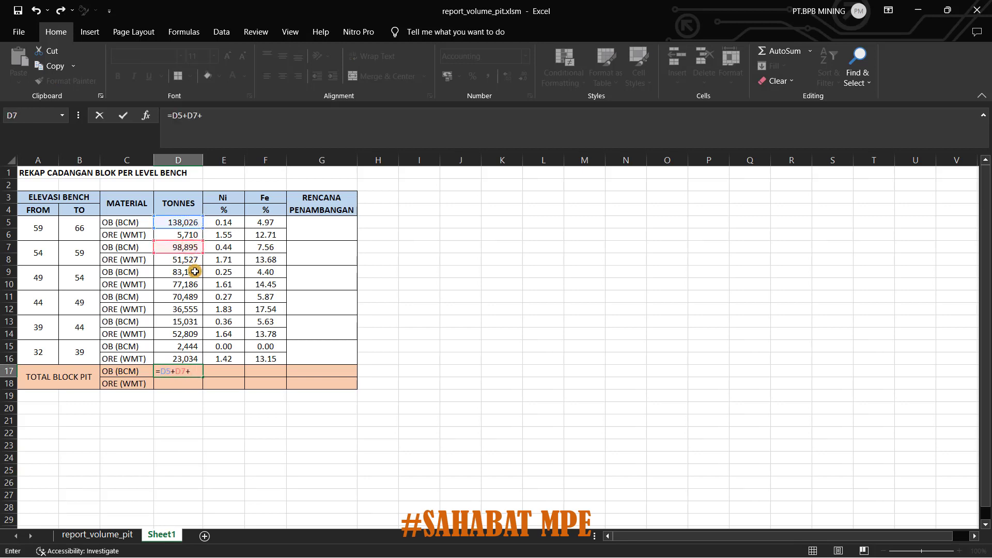
pyautogui.click(192, 272)
pyautogui.write('+')
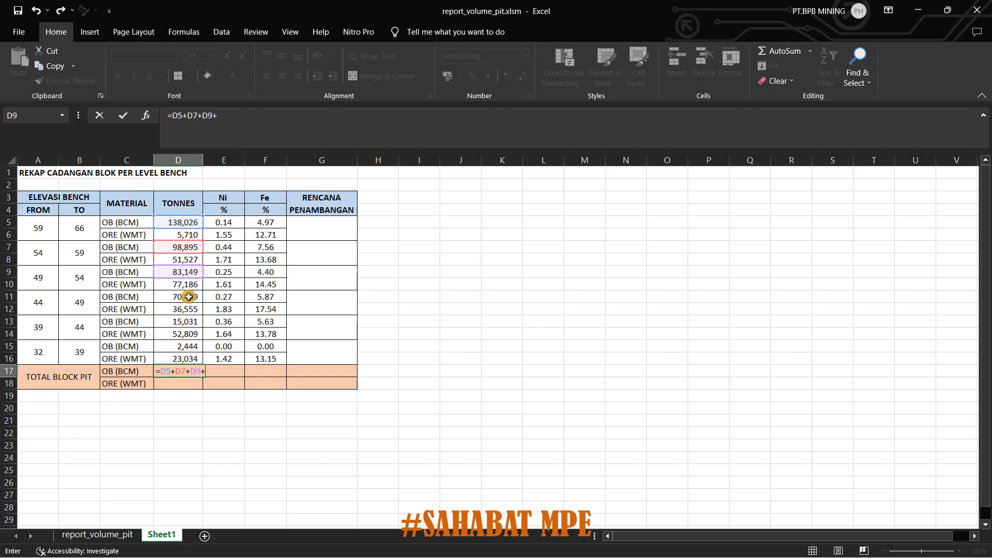
pyautogui.click(185, 297)
pyautogui.write('+')
pyautogui.click(178, 322)
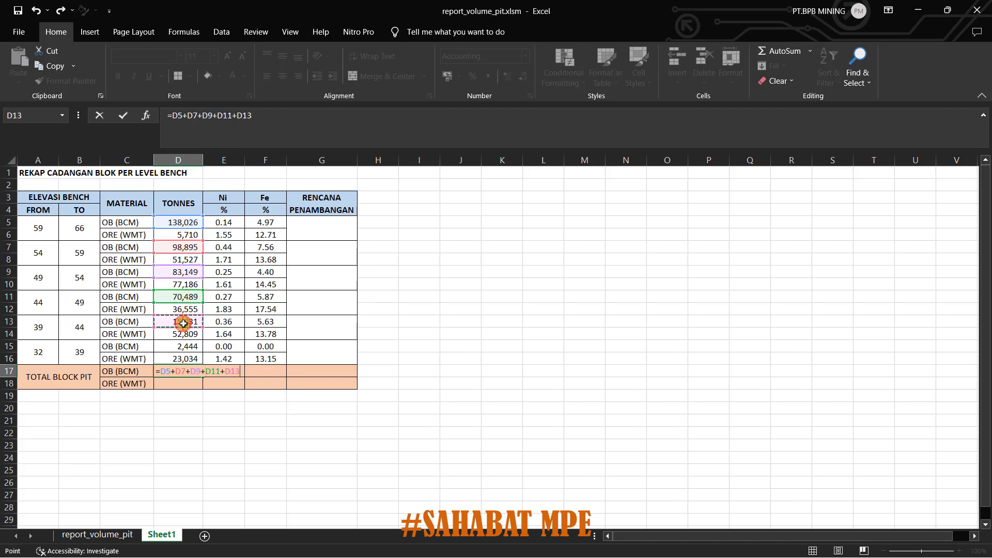
pyautogui.write('+')
pyautogui.click(187, 346)
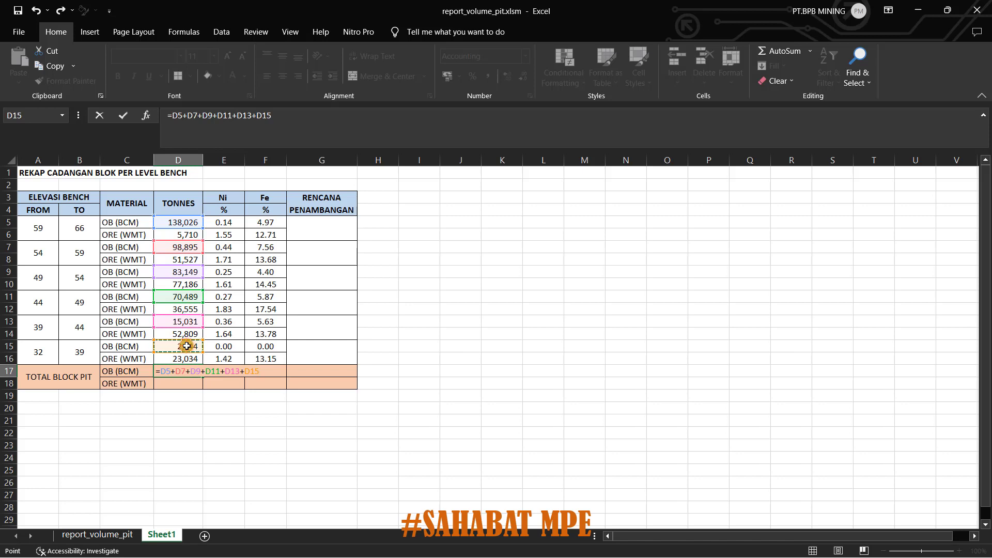
pyautogui.press('Return')
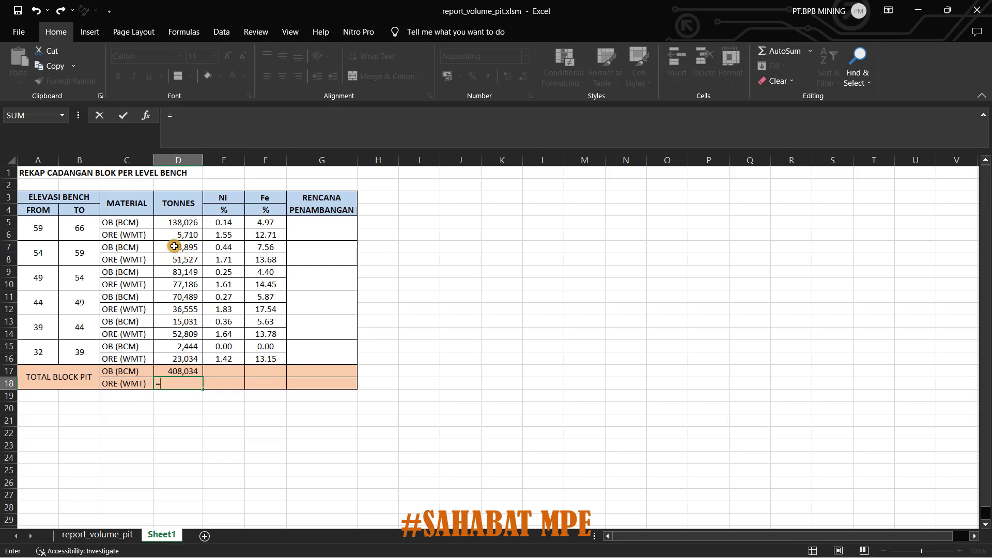
# Total the ORE tonnes of all benches in D18 by adding D6, D8, D10, D12, D14 and D16
pyautogui.click(188, 234)
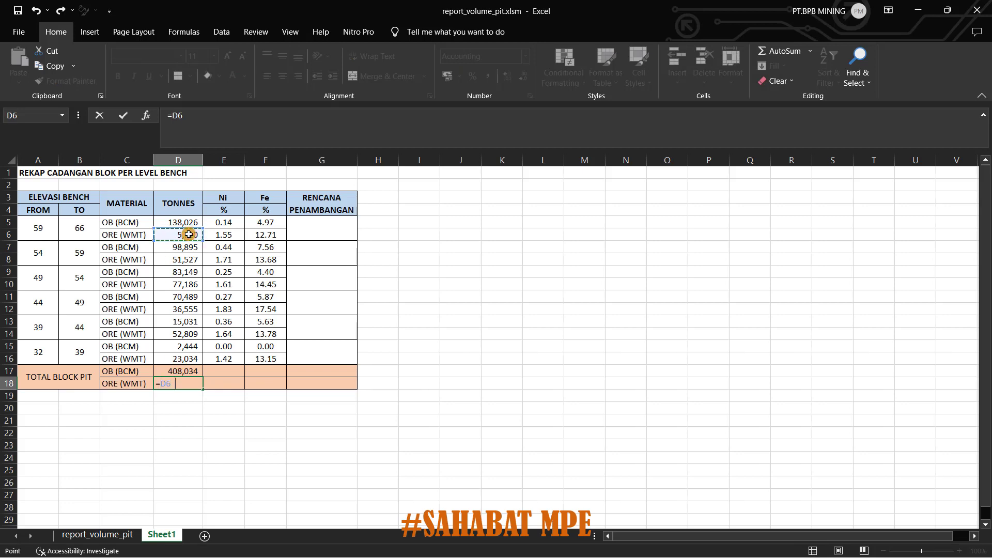
pyautogui.write('+')
pyautogui.click(189, 259)
pyautogui.write('+')
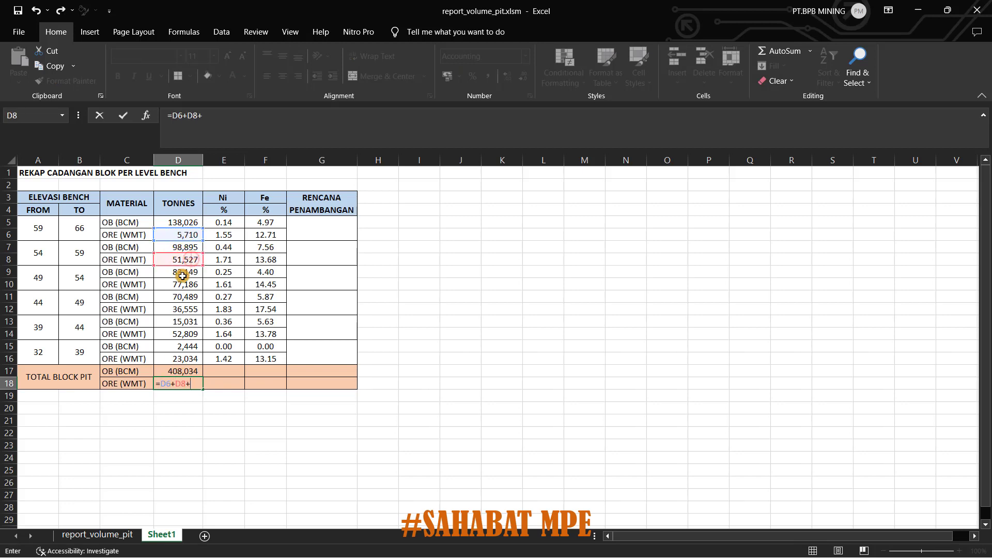
pyautogui.click(185, 284)
pyautogui.write('+')
pyautogui.click(191, 309)
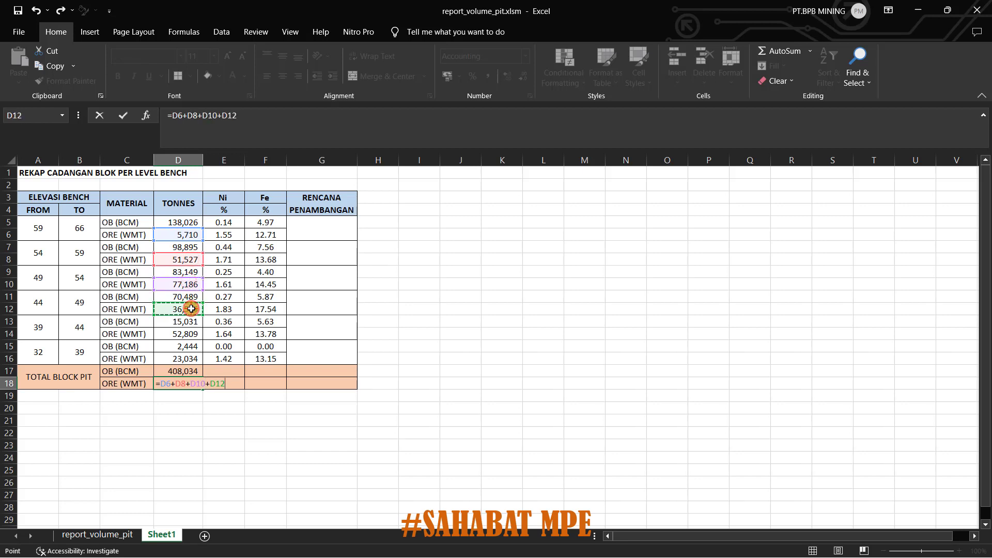
pyautogui.write('+')
pyautogui.click(189, 333)
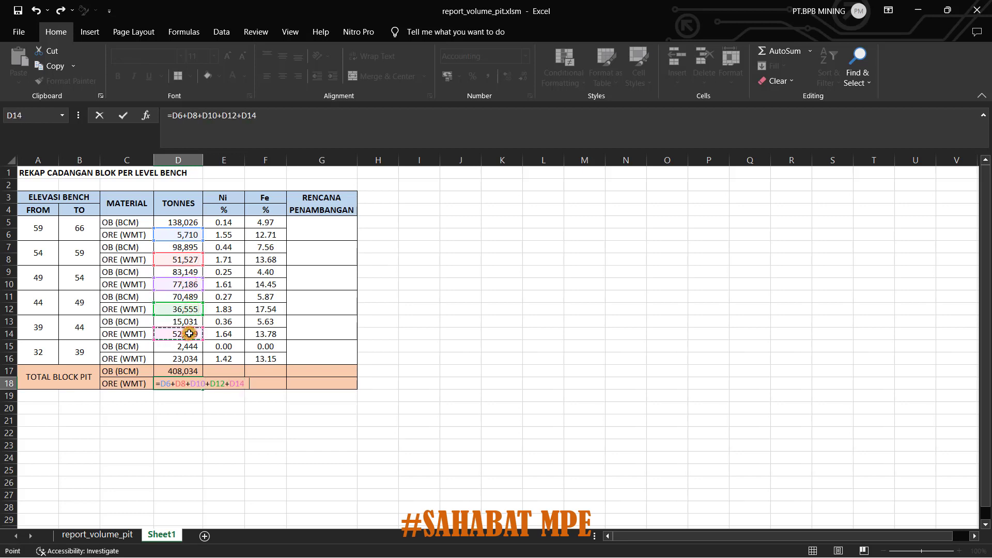
pyautogui.press('Return')
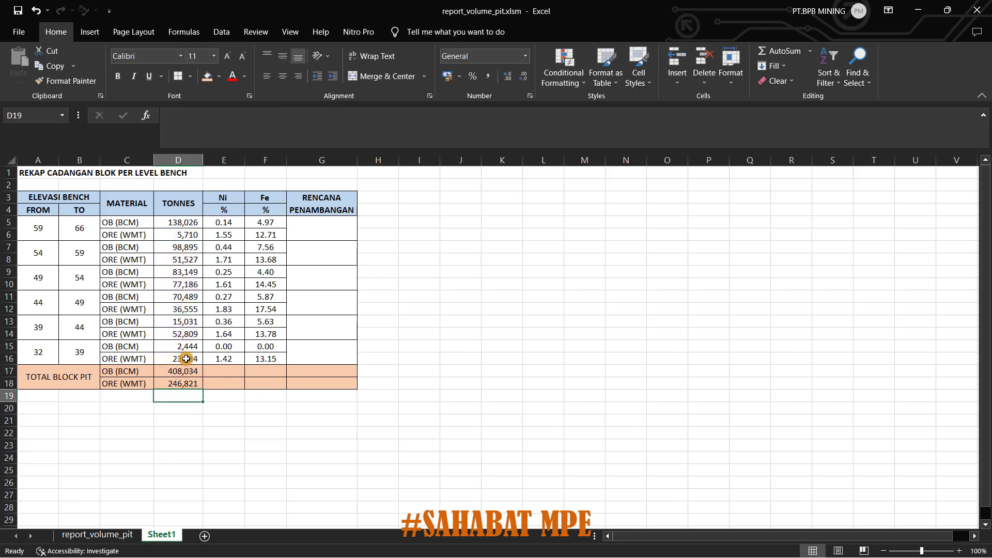
pyautogui.moveTo(176, 370); pyautogui.dragTo(184, 382)
pyautogui.click(282, 393)
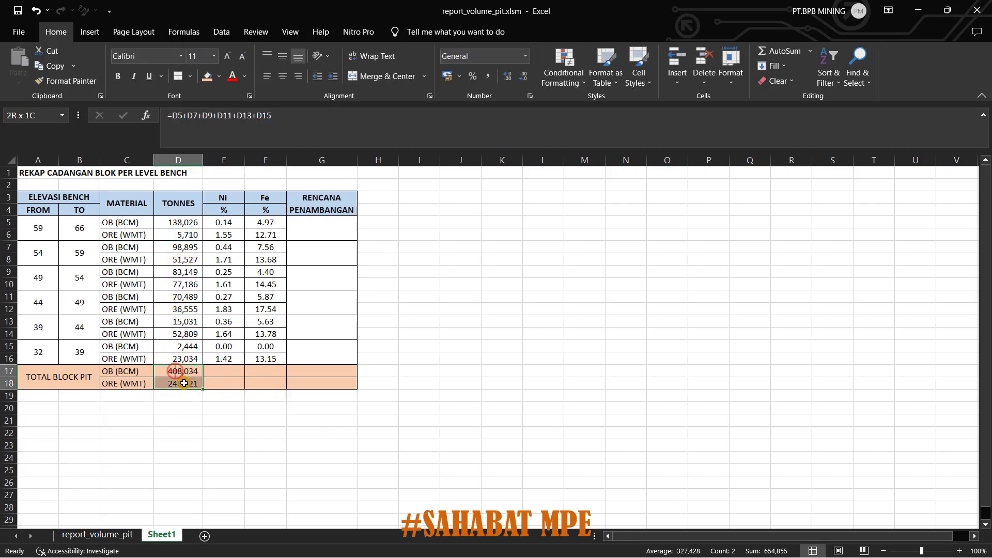
pyautogui.click(111, 370)
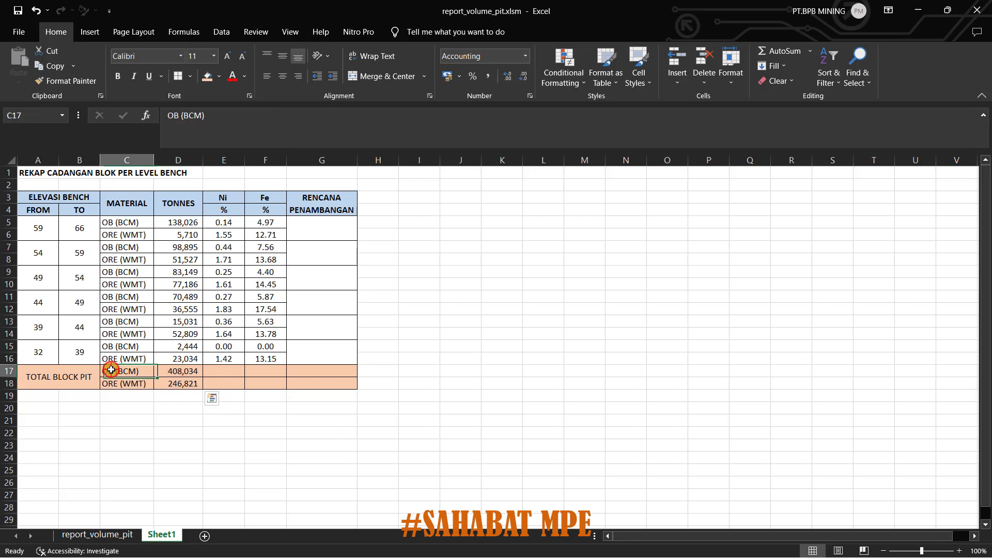
pyautogui.click(136, 385)
pyautogui.click(178, 371)
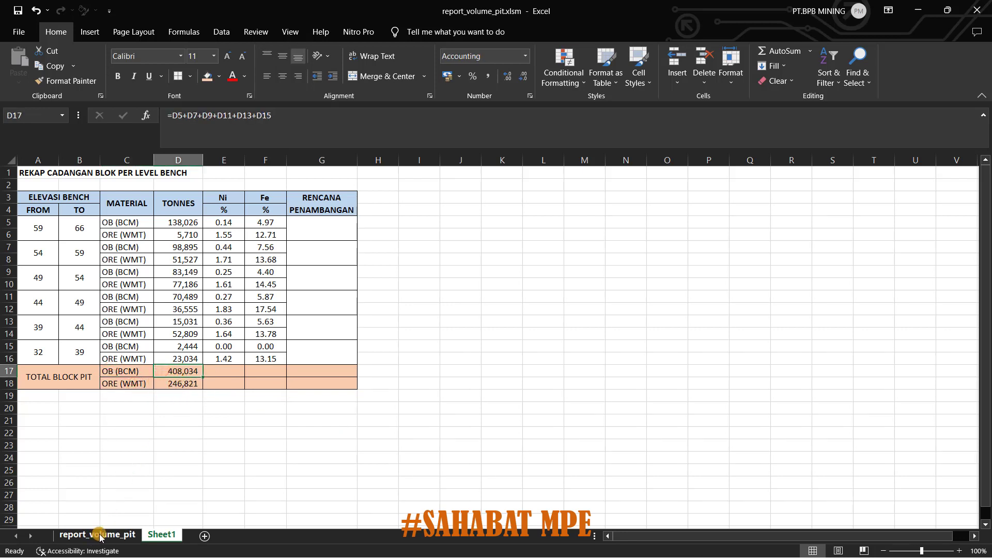
# Copy the TOTAL BLOCK PIT tonnages D17:D18 as values into O18:O19 of the report_volume_pit sheet and apply comma formatting without decimals
pyautogui.moveTo(177, 371); pyautogui.dragTo(185, 383)
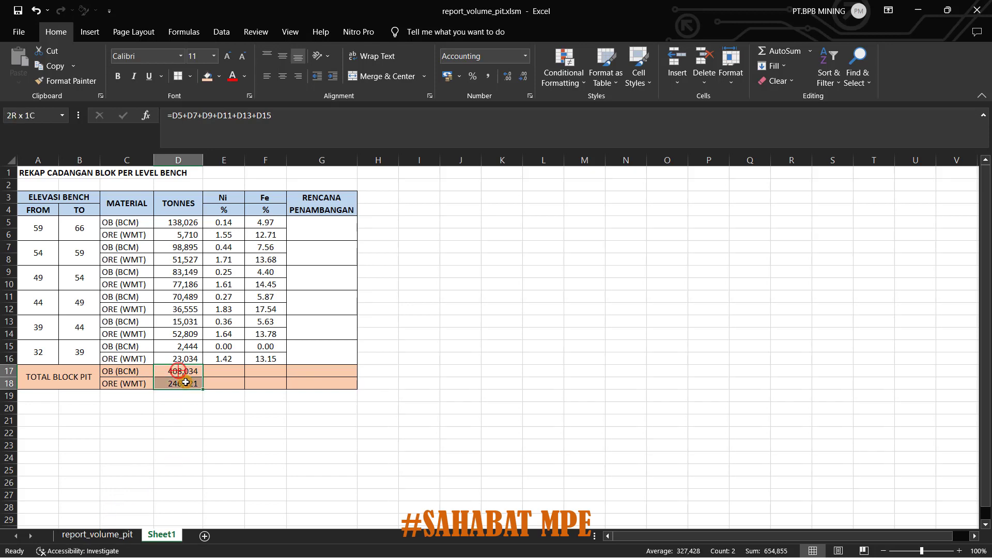
pyautogui.hotkey('ctrl', 'c')
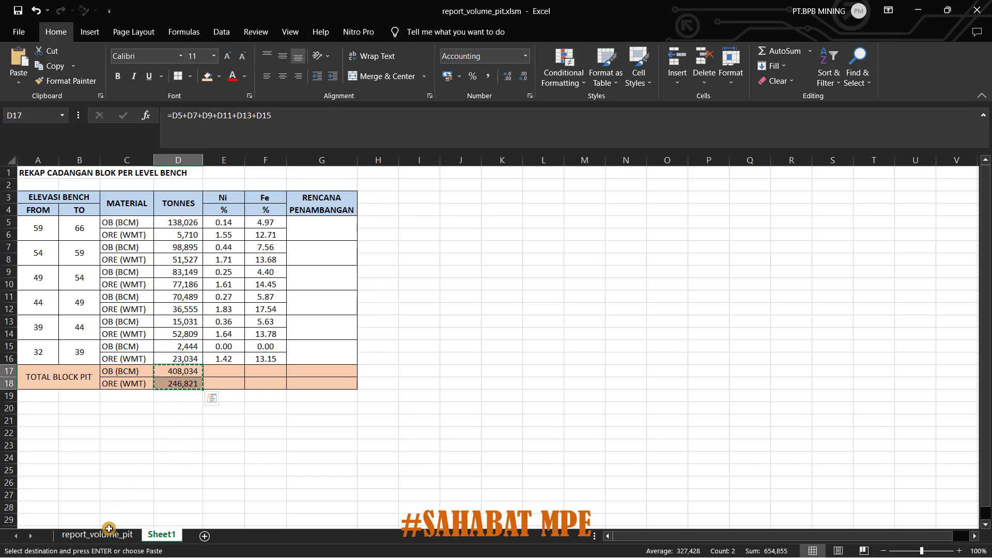
pyautogui.click(110, 533)
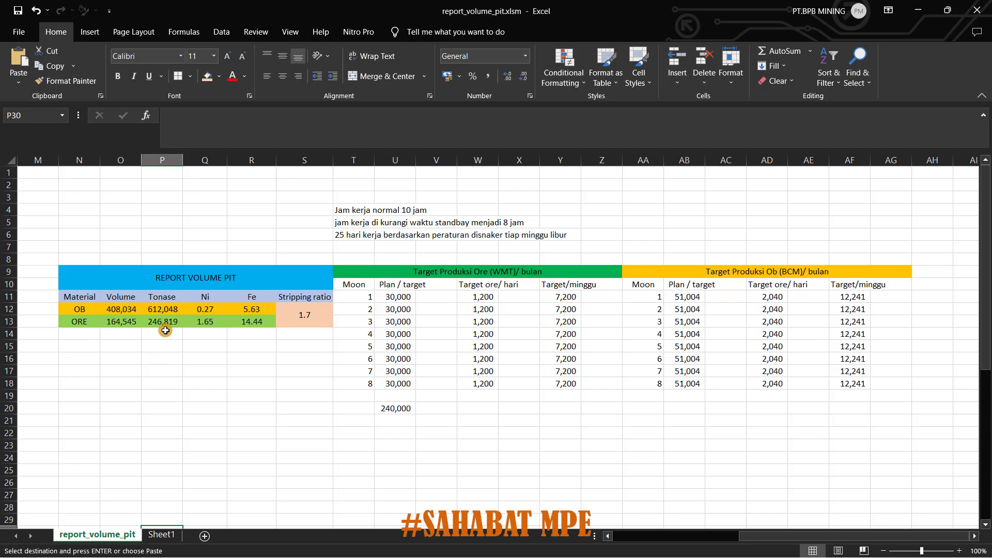
pyautogui.click(115, 360)
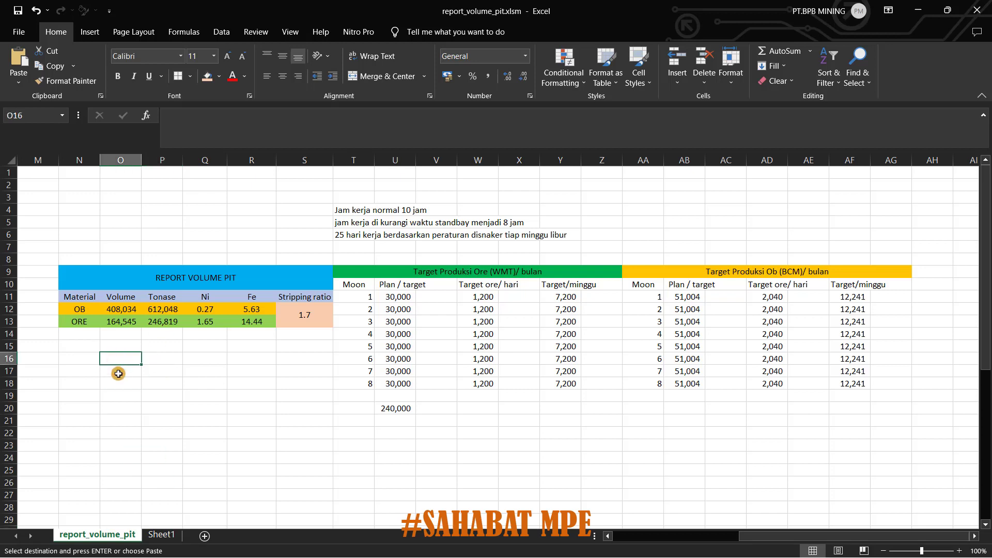
pyautogui.click(119, 382)
pyautogui.rightClick(123, 383)
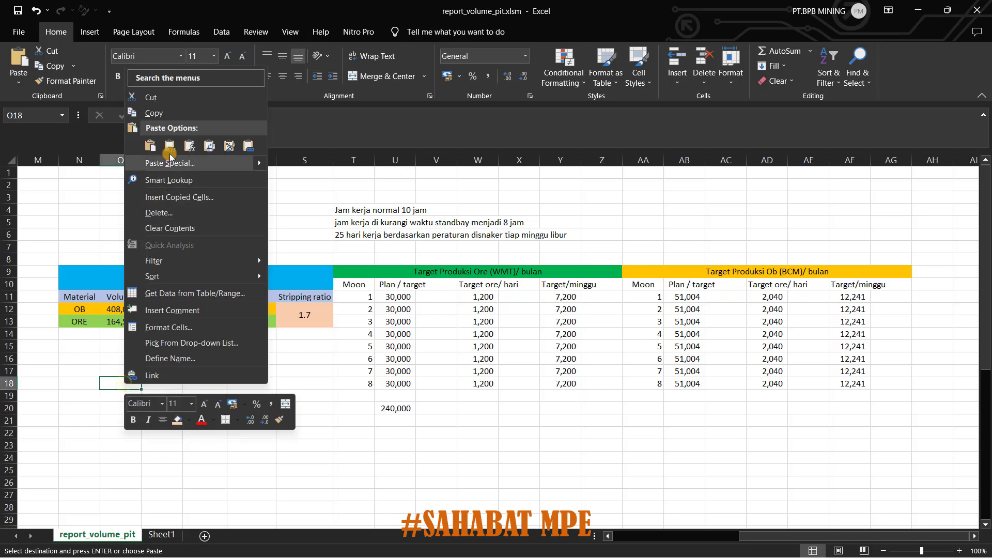
pyautogui.click(141, 150)
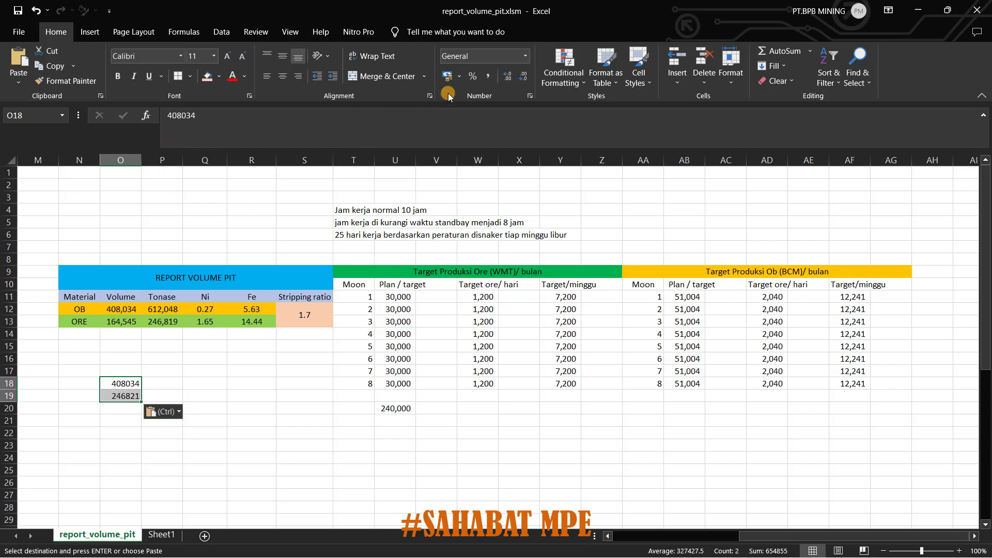
pyautogui.click(484, 76)
# Compare the pasted OB total in O18 with the OB volume in O12, and the ORE total in O19 with the ORE tonnage in P13
pyautogui.click(124, 397)
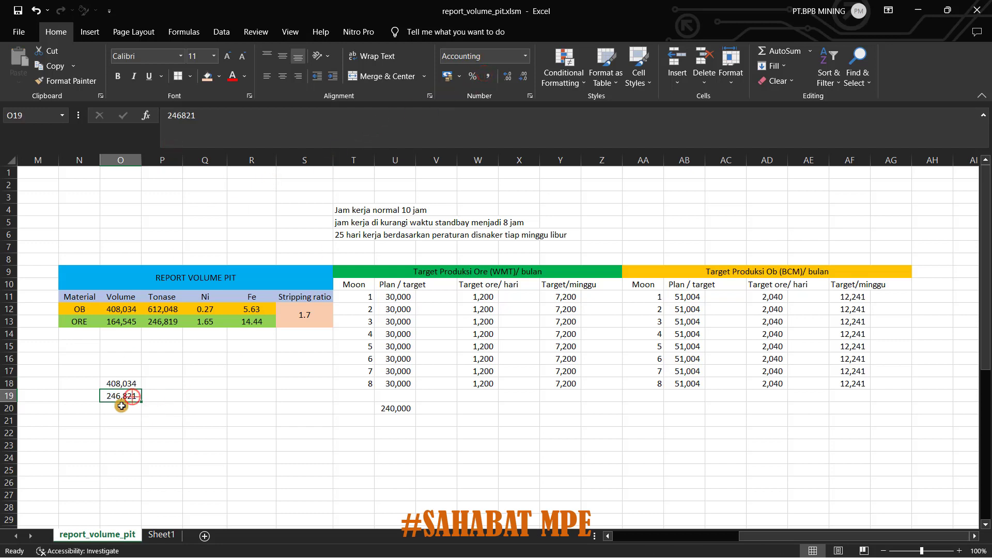
pyautogui.click(115, 380)
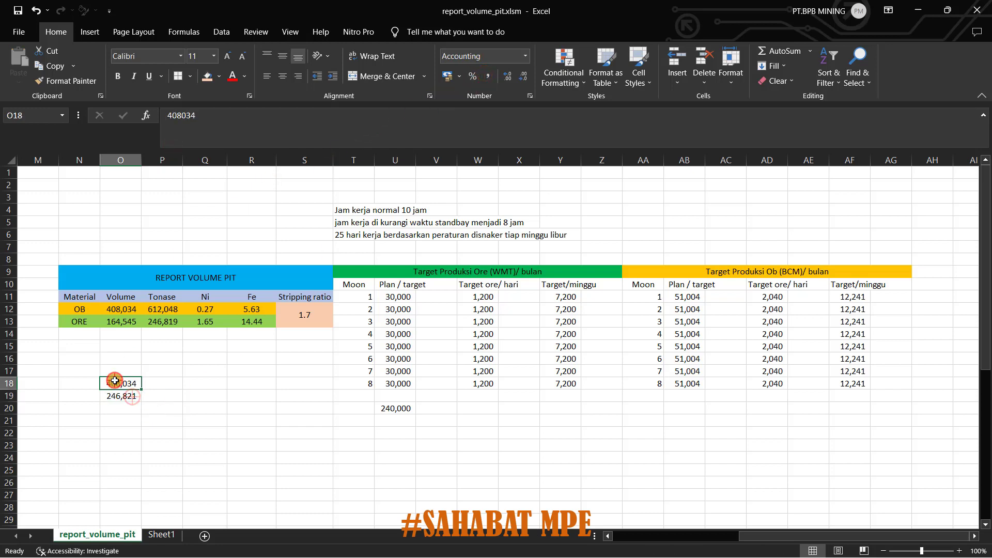
pyautogui.click(86, 383)
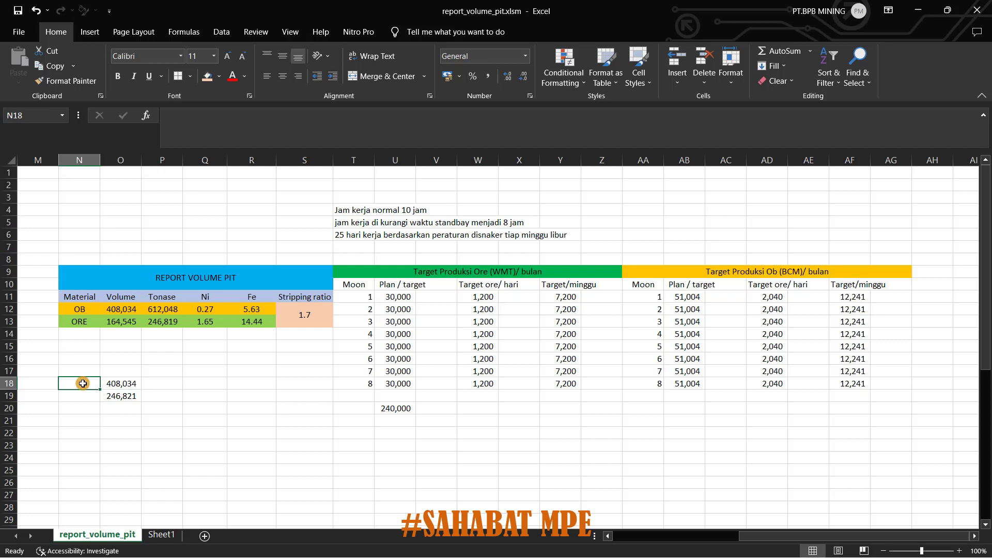
pyautogui.click(133, 382)
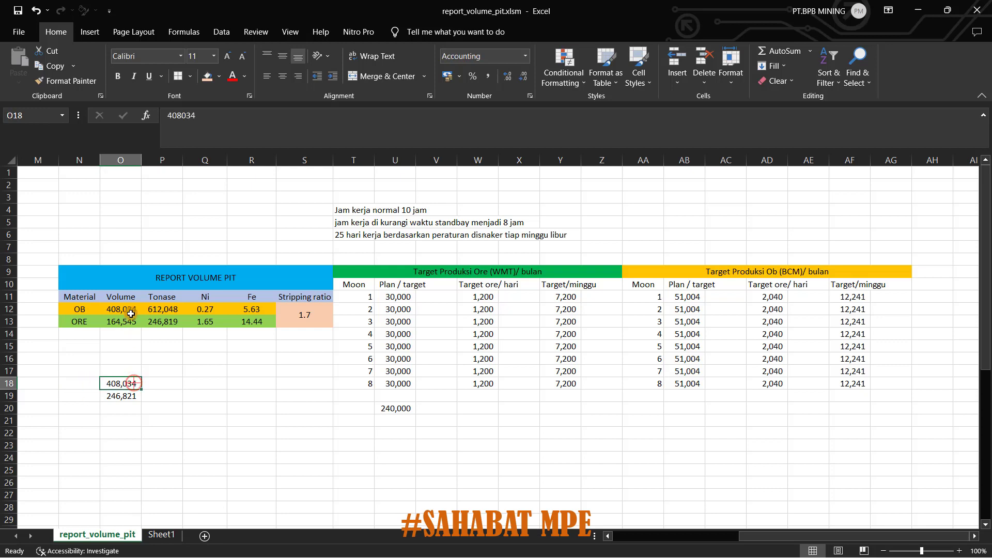
pyautogui.click(133, 306)
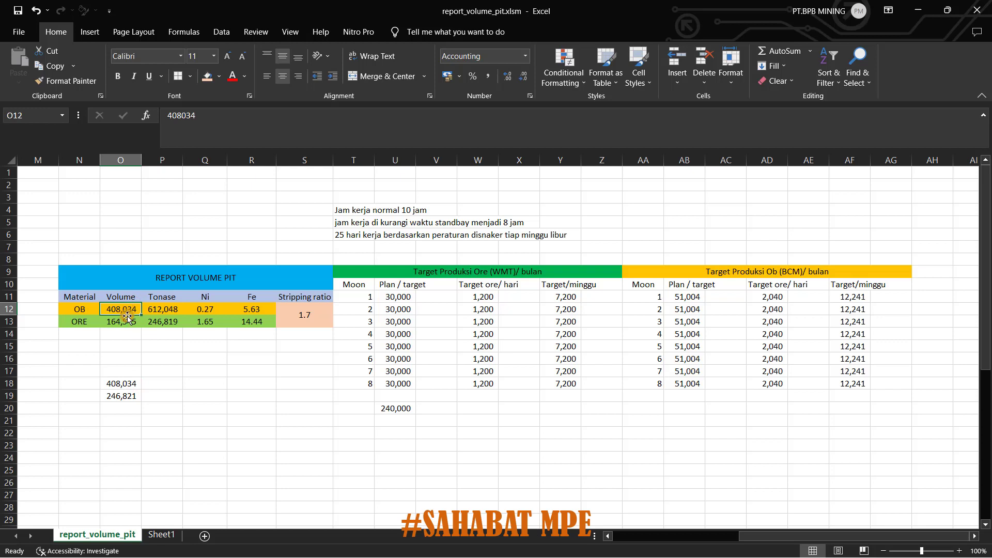
pyautogui.click(88, 395)
pyautogui.click(126, 396)
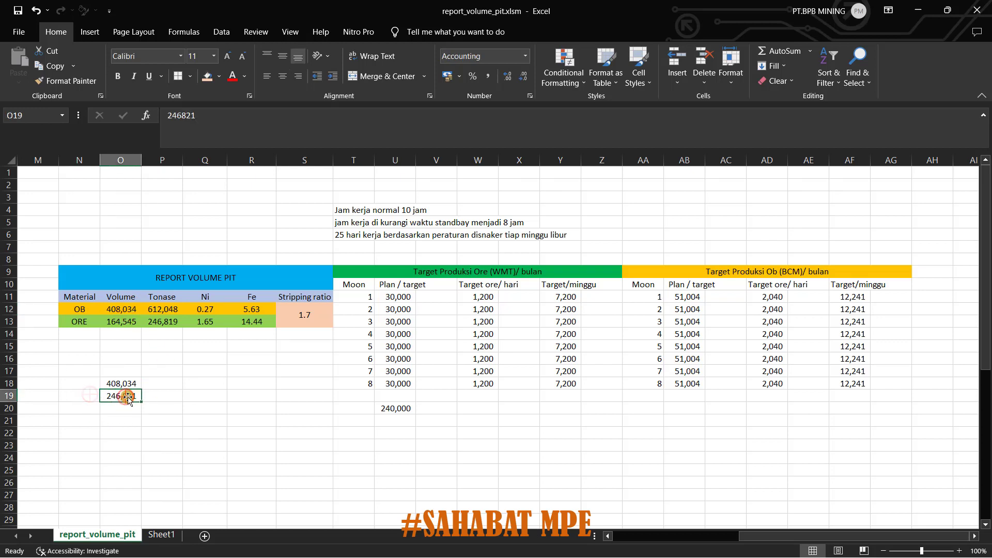
pyautogui.click(174, 324)
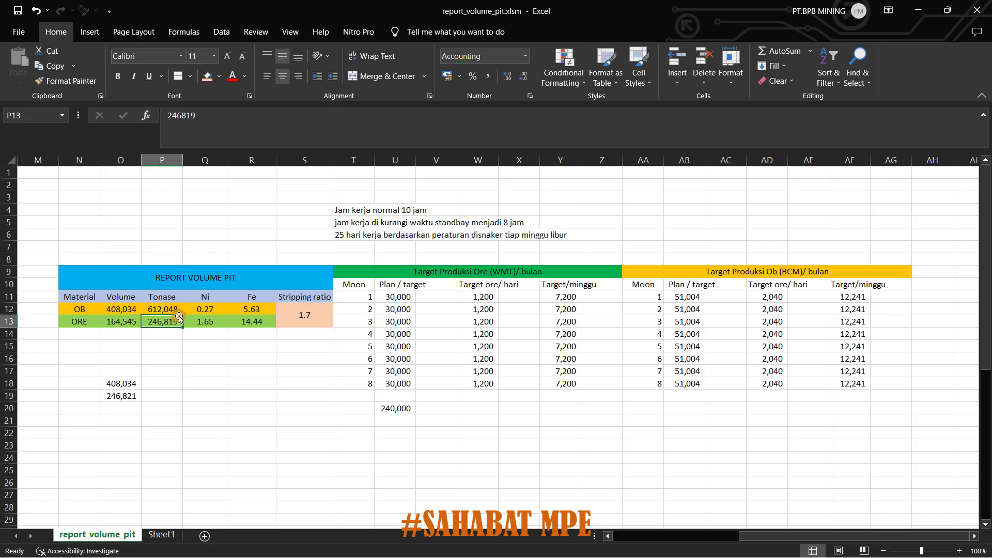
pyautogui.click(127, 395)
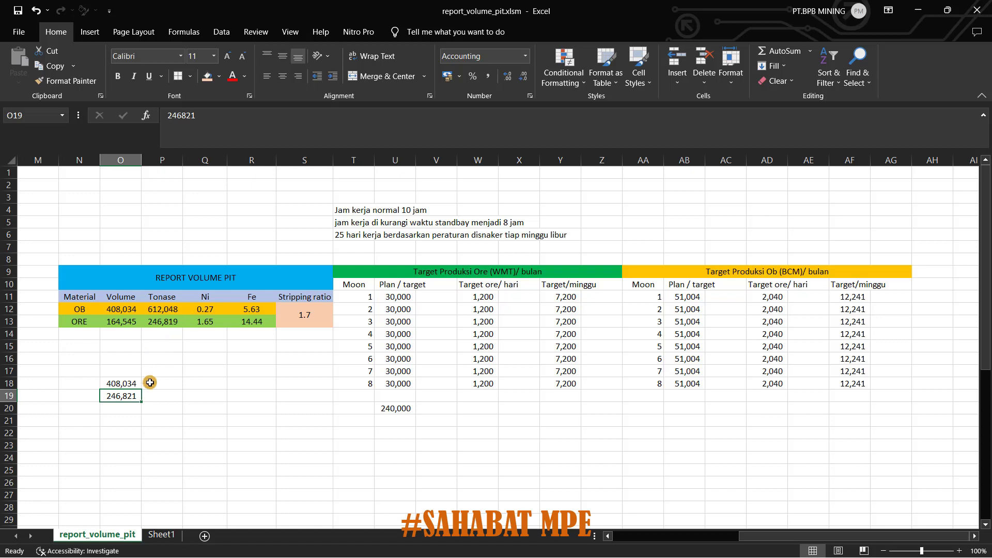
pyautogui.click(119, 383)
pyautogui.click(129, 397)
# Clear the pasted totals from O18:O19 and return to Sheet1
pyautogui.moveTo(122, 383); pyautogui.dragTo(126, 392)
pyautogui.press('Delete')
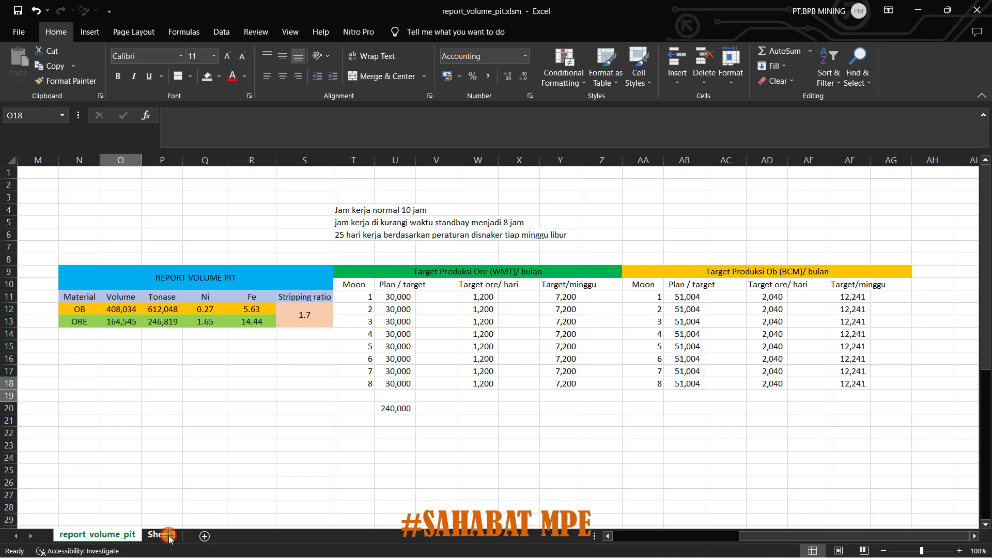
pyautogui.click(164, 535)
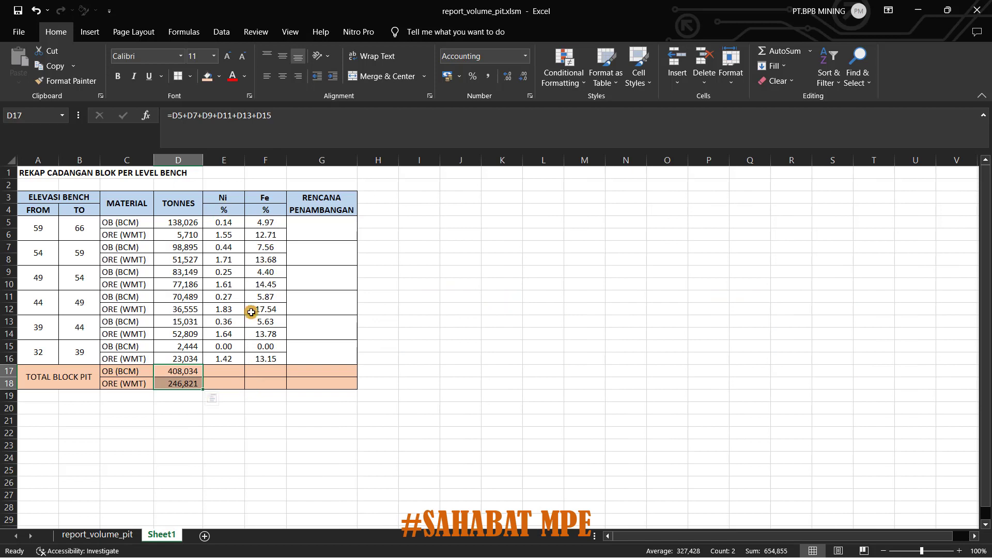
# Calculate the tonnage-weighted OB Ni grade in E17 with the formula =(D5*E5+D7*E7+D9*E9+D11*E11+D13*E13+D15*E15)/D17
pyautogui.click(230, 367)
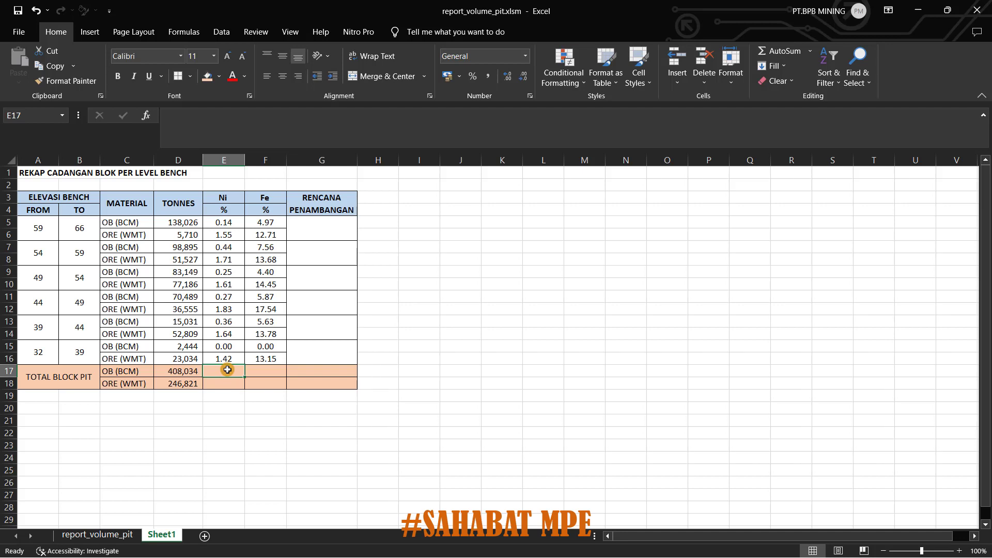
pyautogui.write('=(')
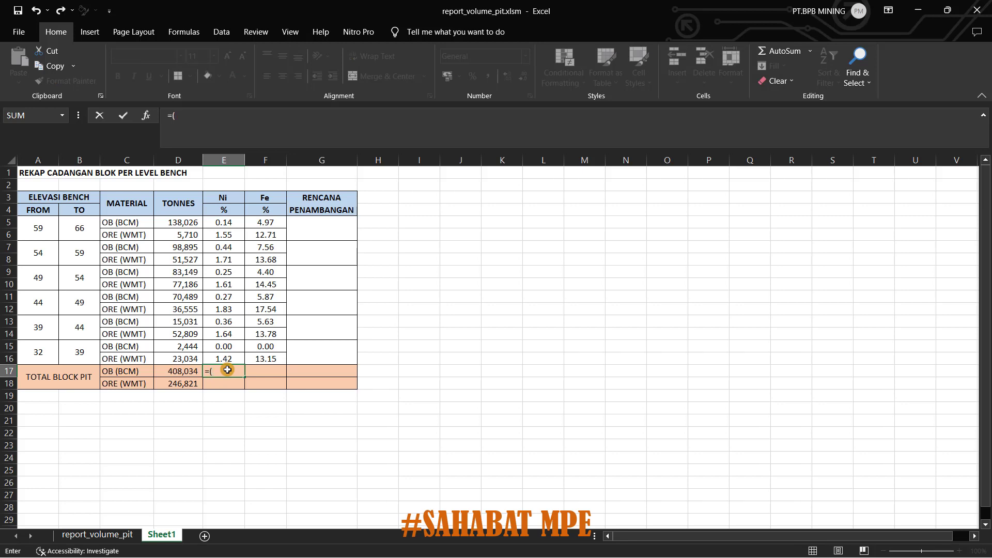
pyautogui.click(176, 222)
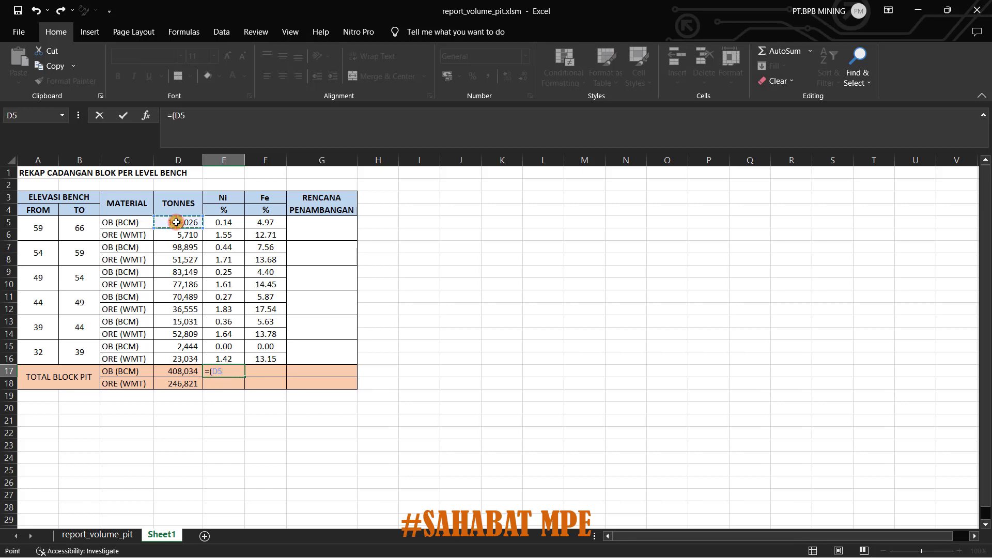
pyautogui.write('*')
pyautogui.click(221, 223)
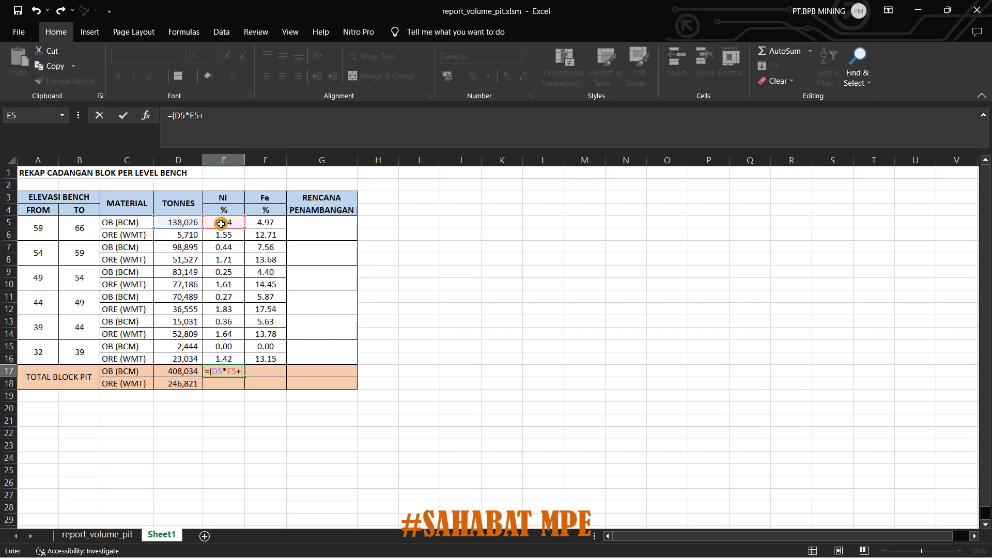
pyautogui.click(188, 248)
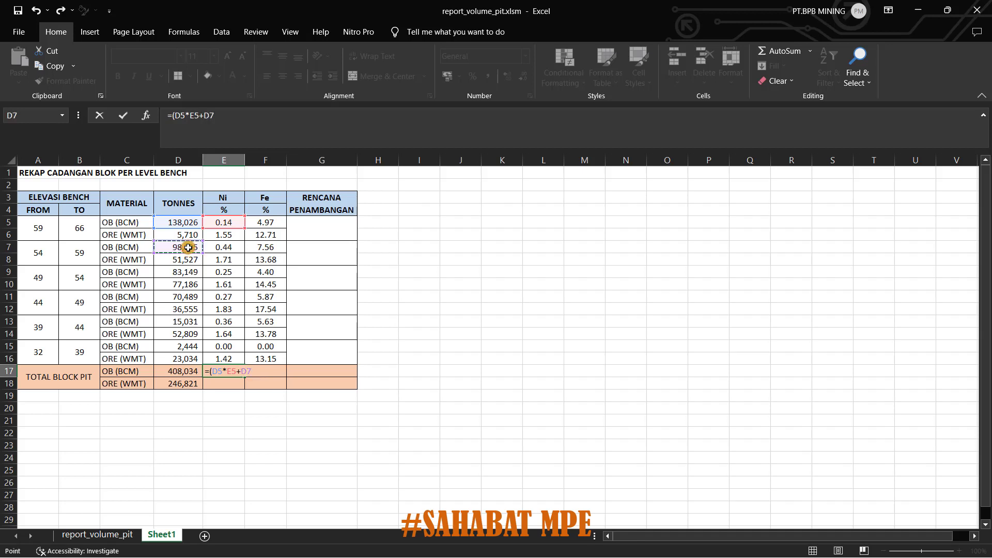
pyautogui.click(217, 246)
pyautogui.write('+')
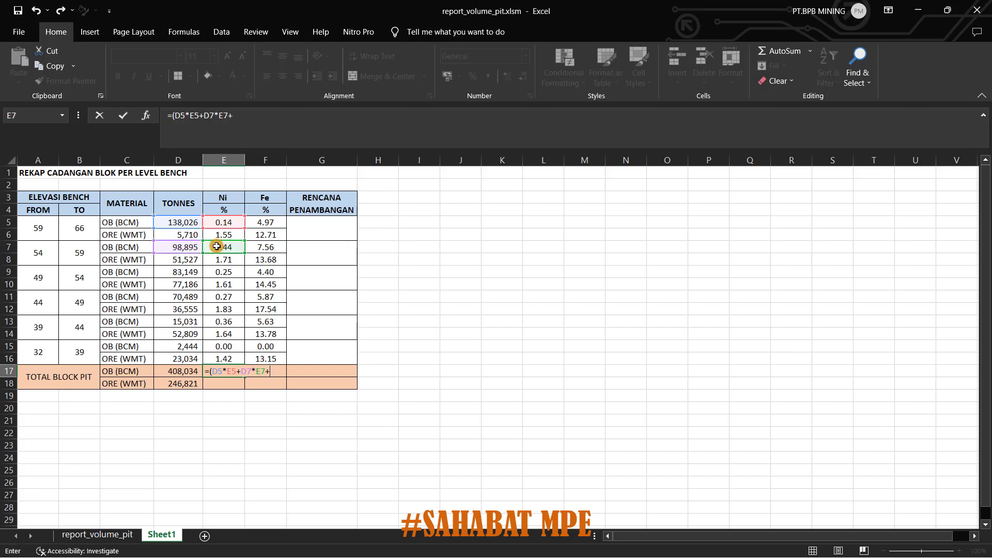
pyautogui.click(188, 272)
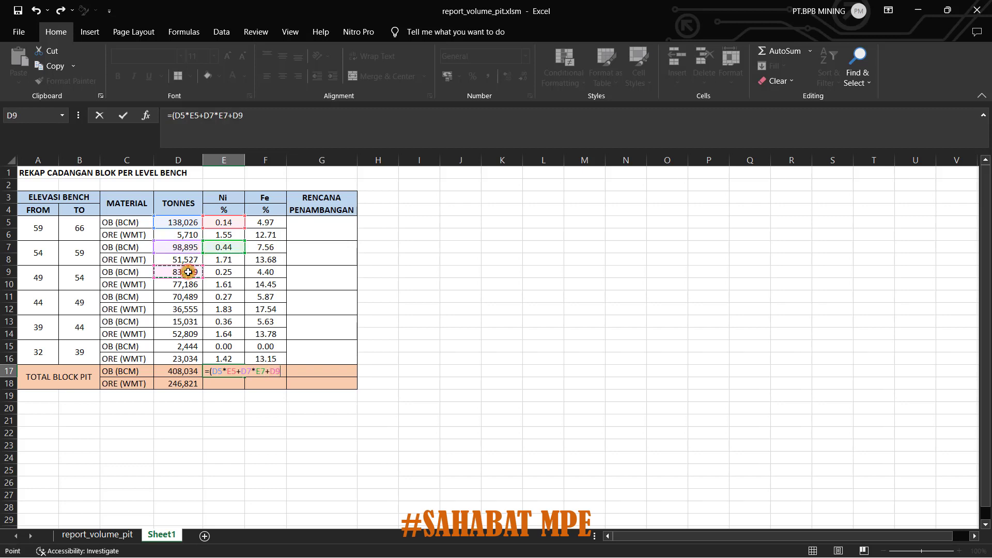
pyautogui.write('*')
pyautogui.click(215, 273)
pyautogui.write('+')
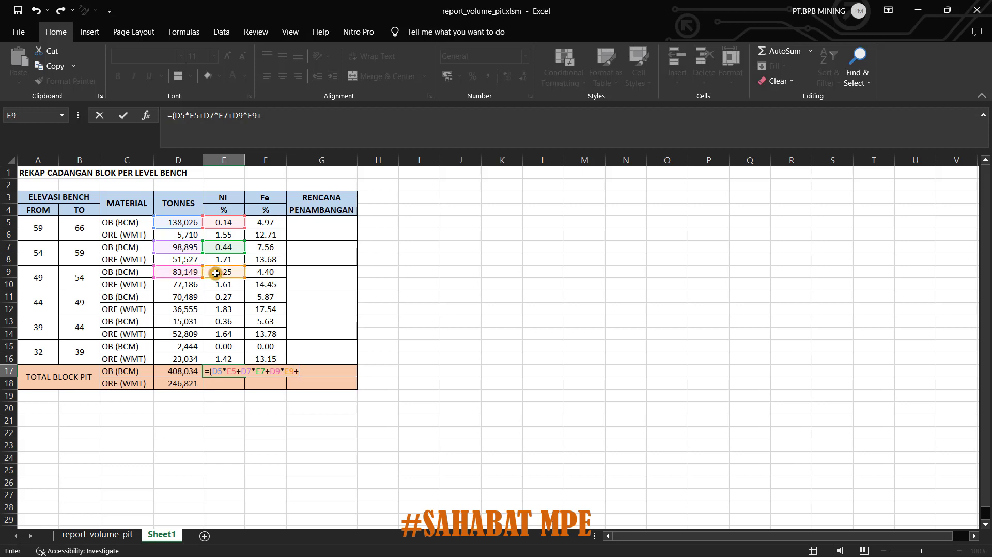
pyautogui.click(191, 295)
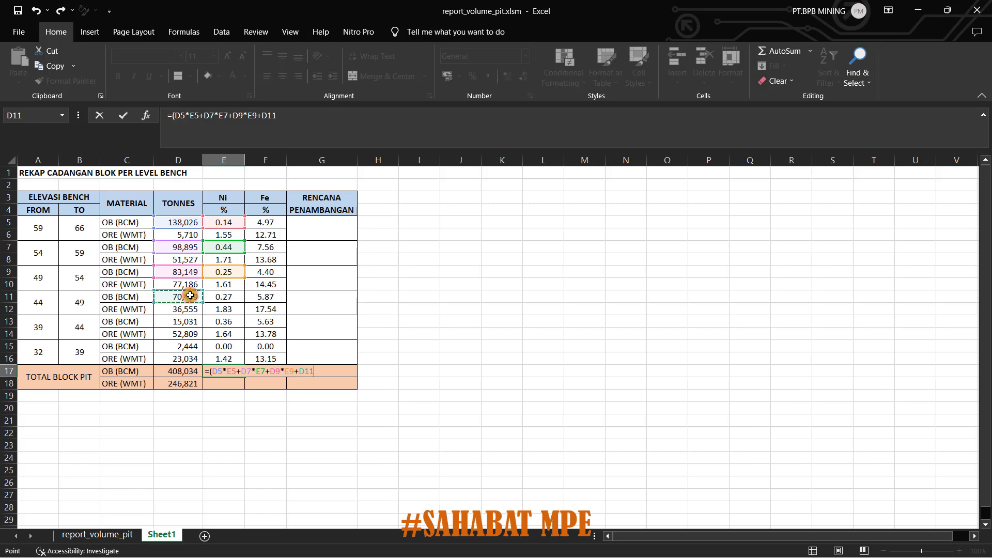
pyautogui.write('*')
pyautogui.click(213, 294)
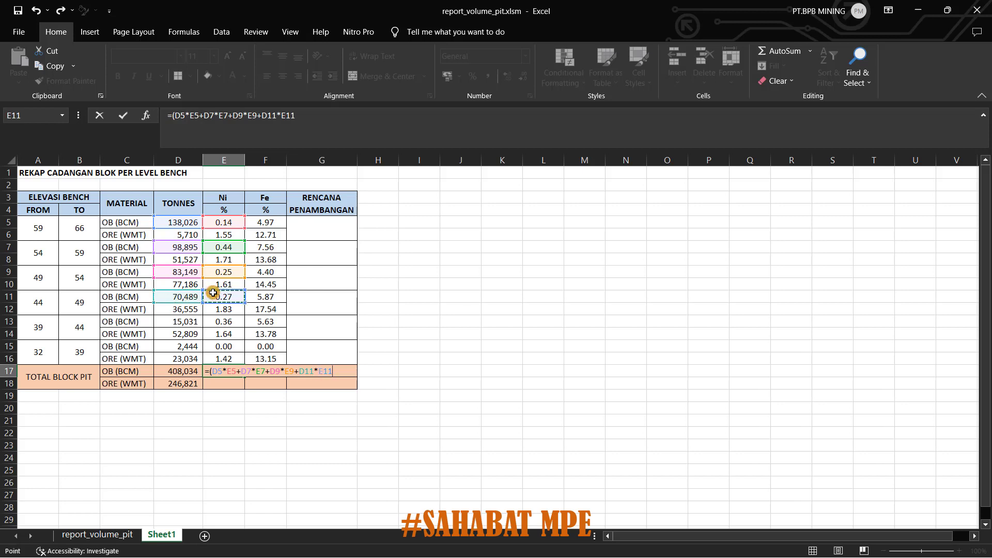
pyautogui.click(188, 318)
pyautogui.write('*')
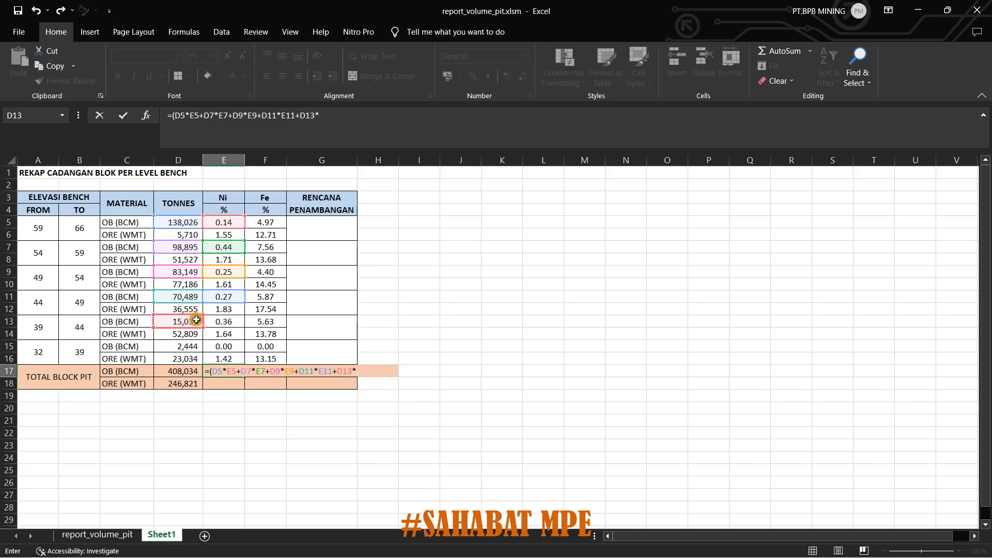
pyautogui.click(221, 321)
pyautogui.write('+')
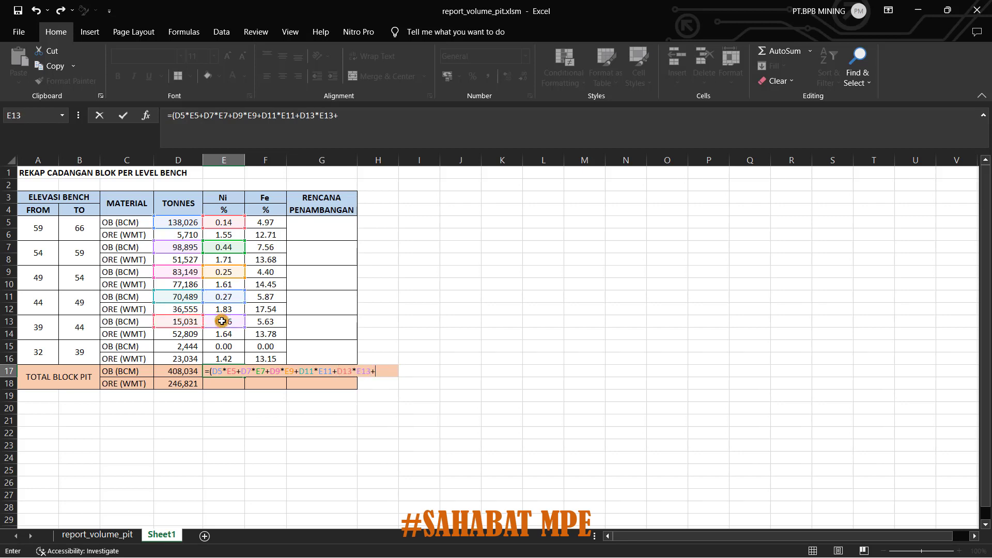
pyautogui.click(191, 347)
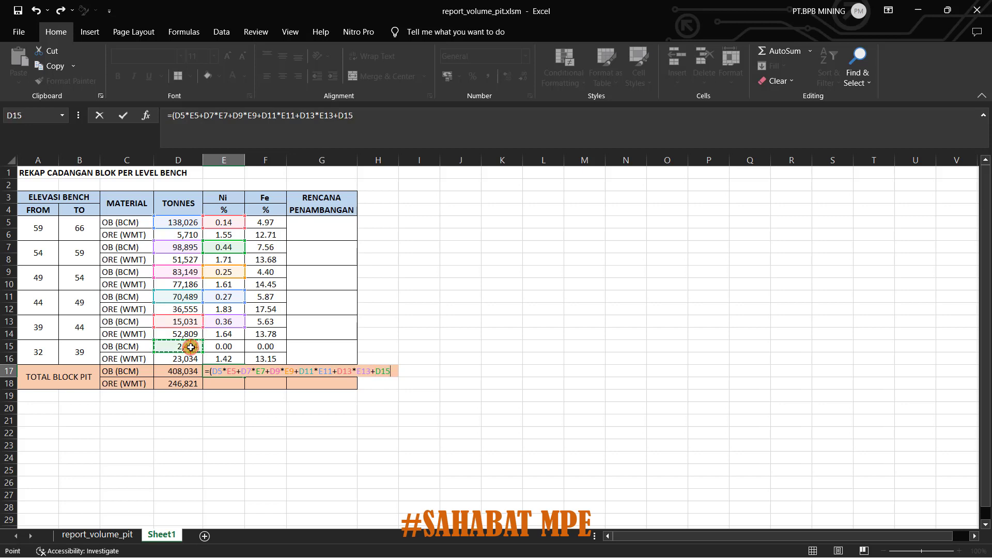
pyautogui.write('*')
pyautogui.click(217, 347)
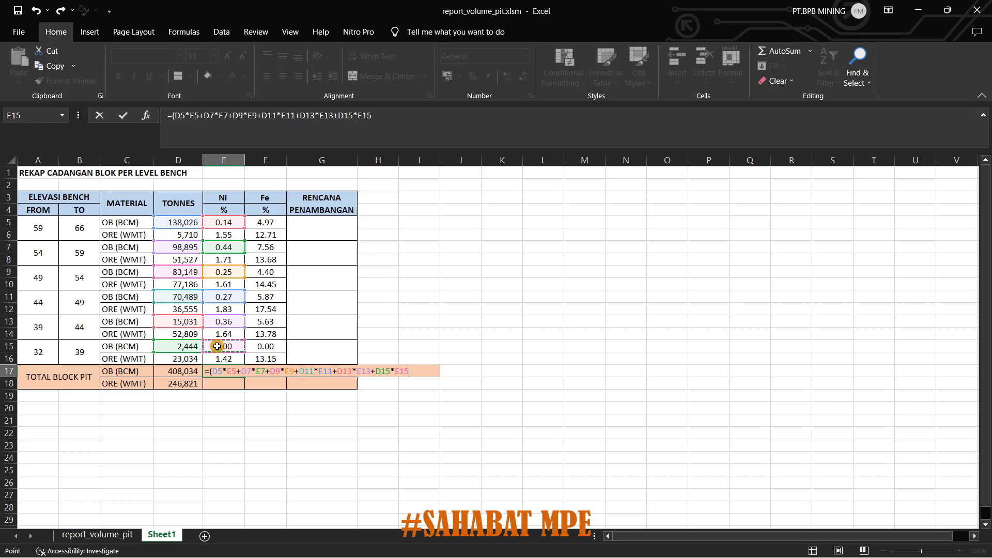
pyautogui.write(')/')
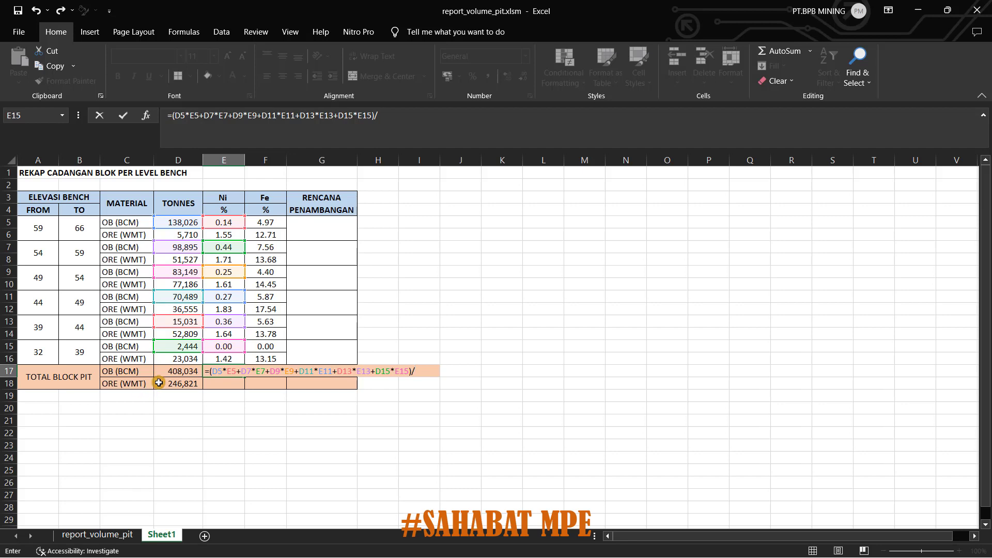
pyautogui.click(176, 372)
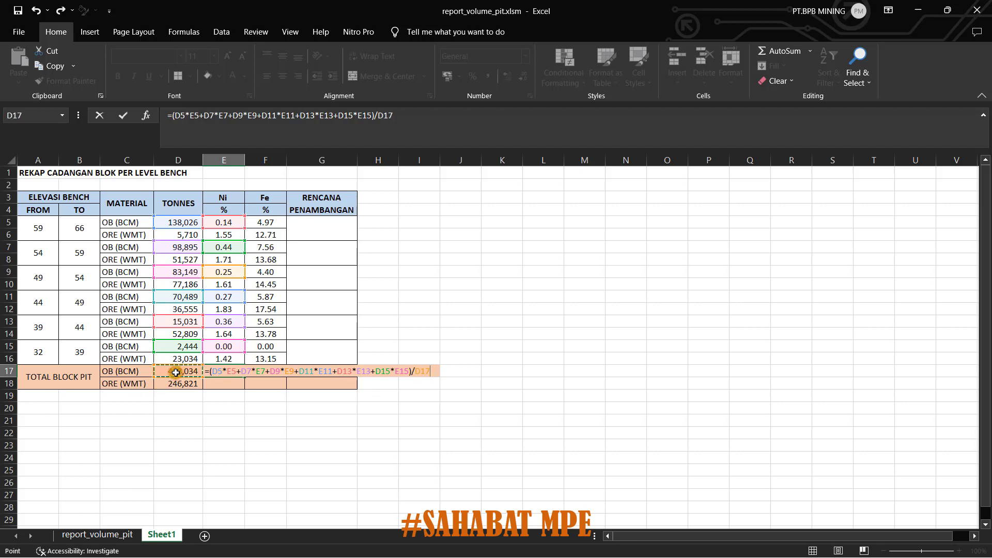
pyautogui.press('Return')
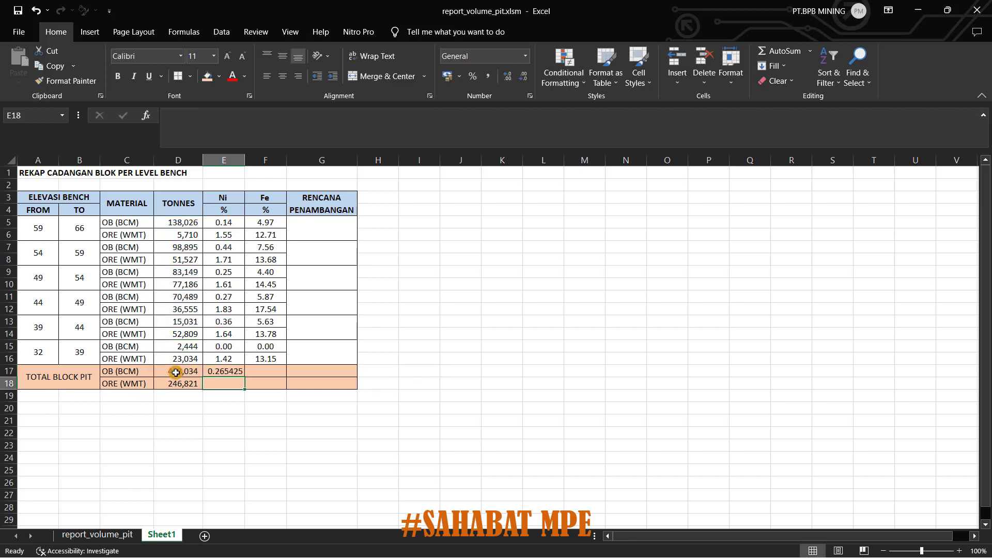
# Format the OB Ni grade in E17 to two decimals and centre it horizontally and vertically
pyautogui.click(235, 371)
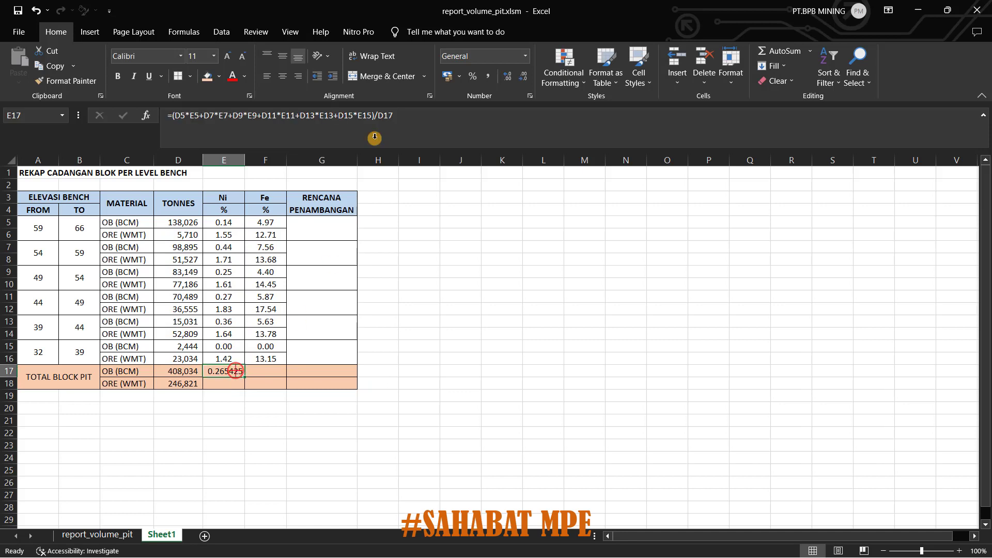
pyautogui.click(519, 79)
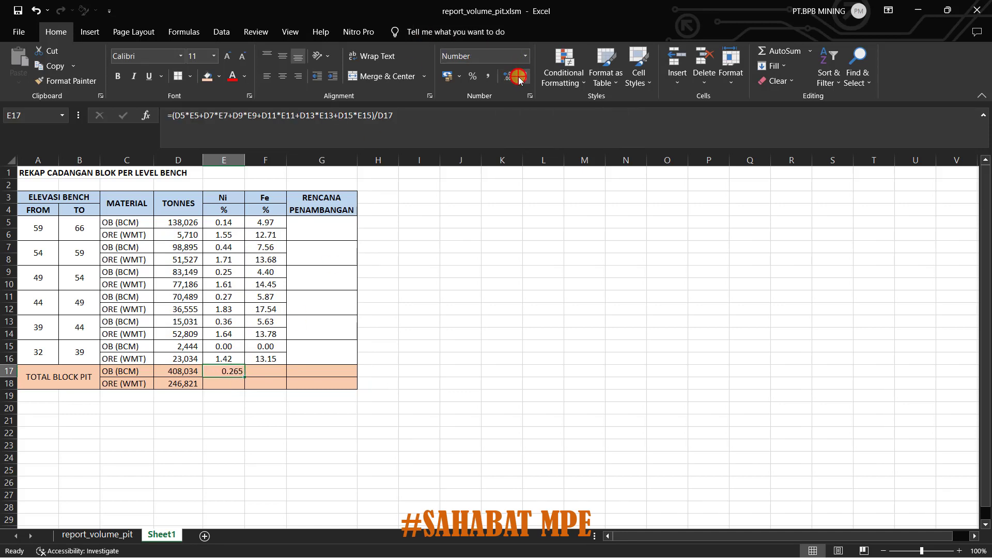
pyautogui.click(519, 79)
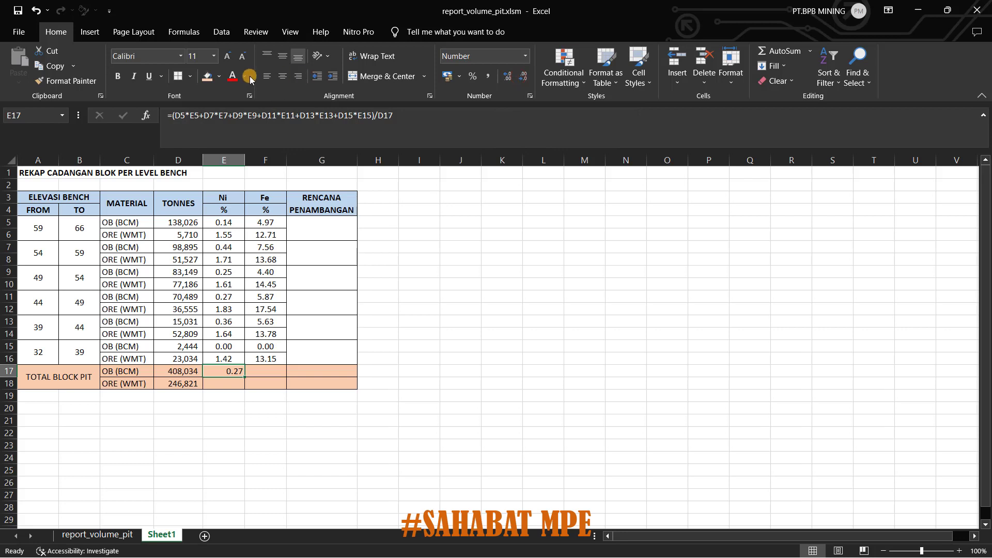
pyautogui.click(282, 55)
pyautogui.click(282, 76)
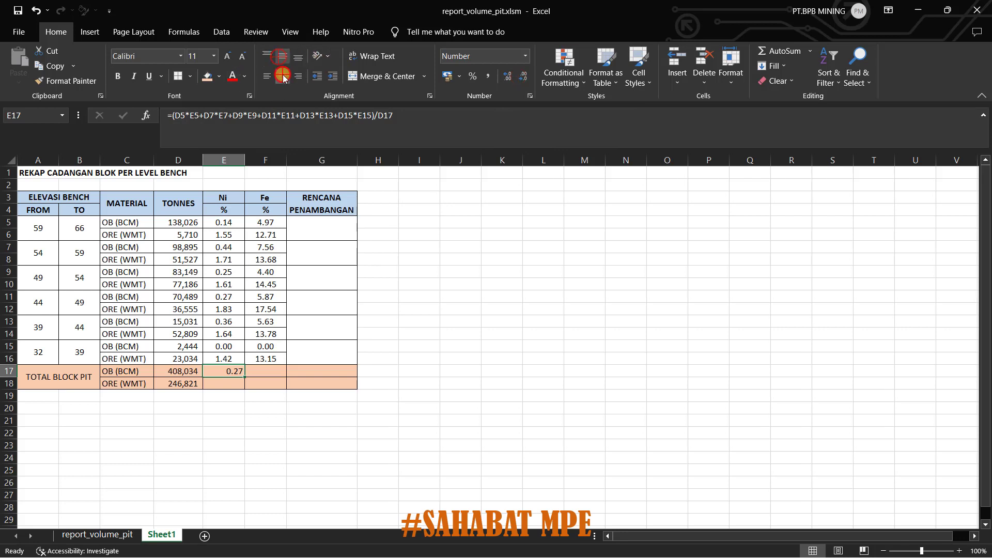
pyautogui.click(249, 416)
# Centre the Ni and Fe total cells E17:F18 horizontally and vertically
pyautogui.moveTo(227, 370); pyautogui.dragTo(274, 383)
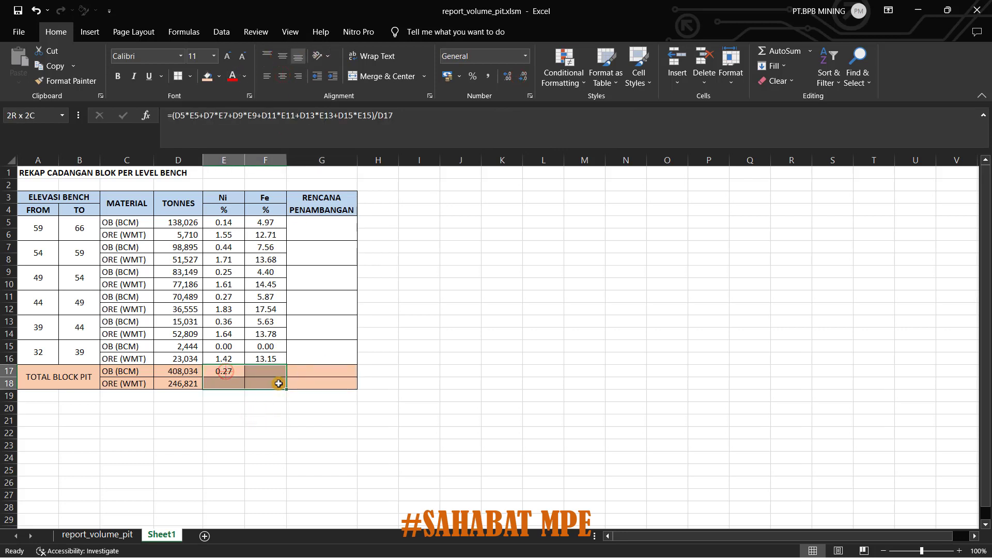
pyautogui.click(287, 58)
pyautogui.click(287, 58)
pyautogui.click(287, 76)
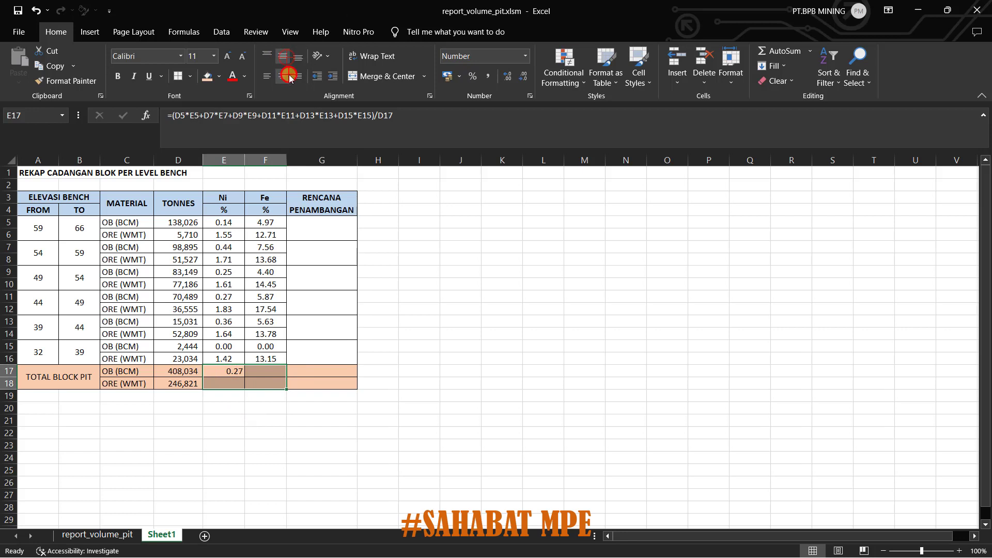
pyautogui.click(288, 75)
pyautogui.click(355, 423)
pyautogui.click(223, 384)
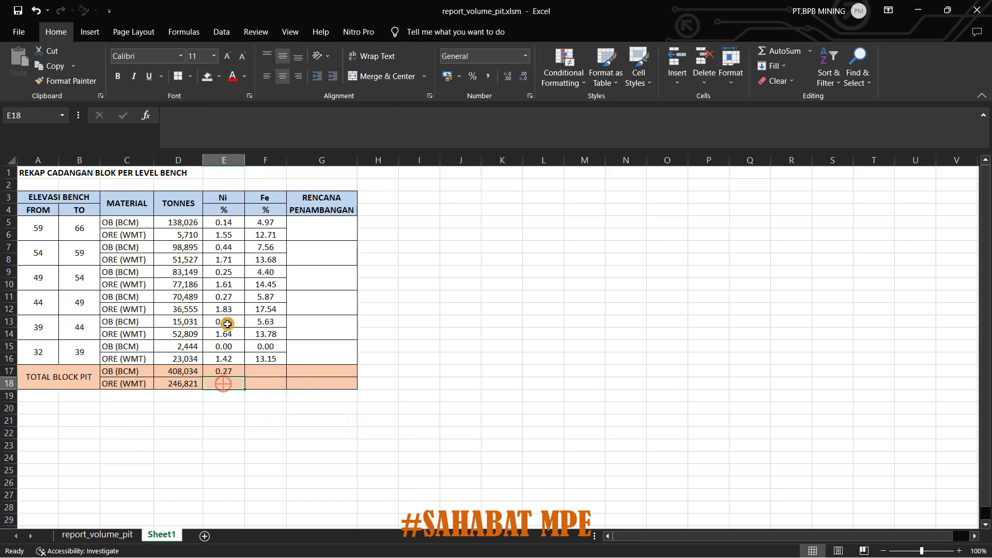
pyautogui.click(225, 370)
pyautogui.click(222, 385)
pyautogui.write('=')
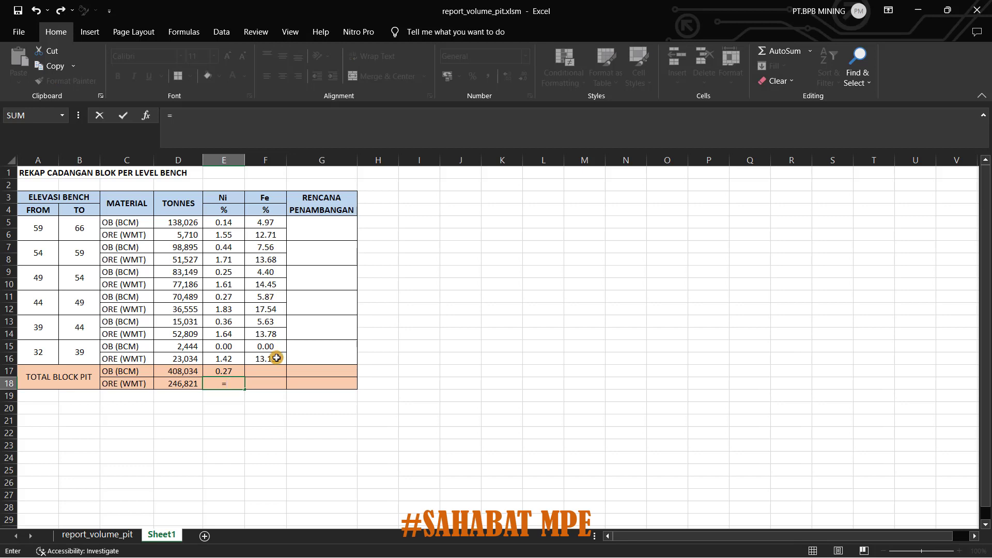
pyautogui.press('Escape')
# Copy the weighted-average formula from E17 to E18 for the ORE Ni grade and check its cell references
pyautogui.click(235, 371)
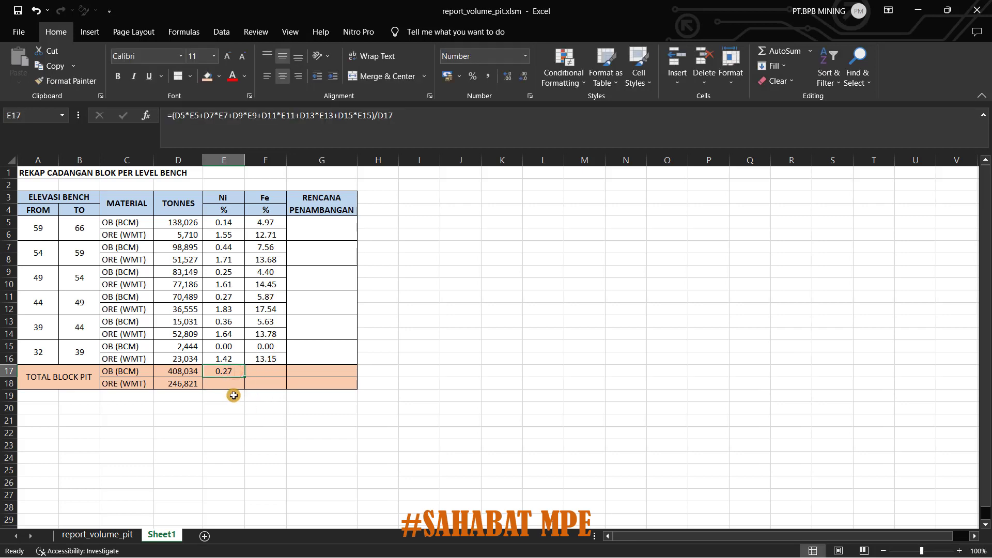
pyautogui.hotkey('ctrl', 'c')
pyautogui.click(234, 382)
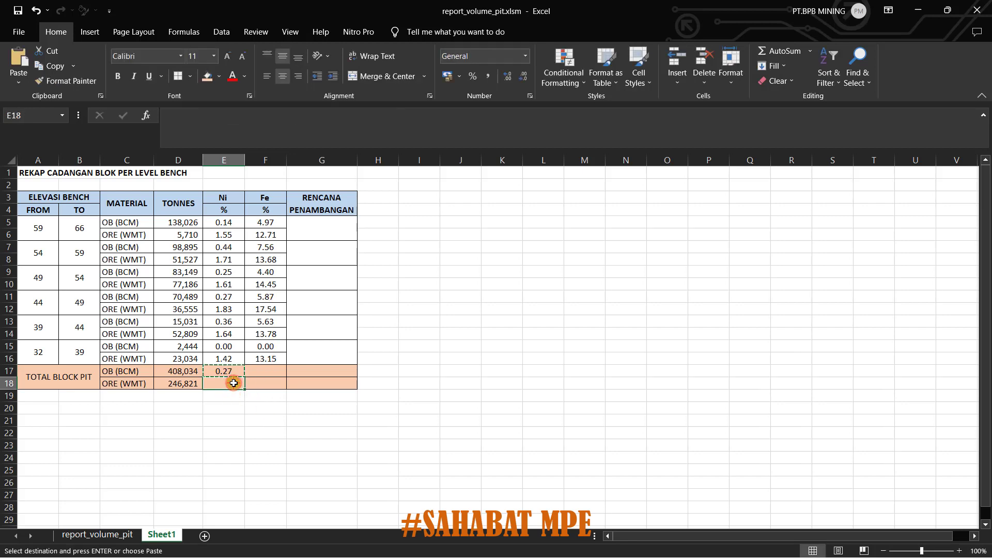
pyautogui.hotkey('ctrl', 'v')
pyautogui.doubleClick(234, 383)
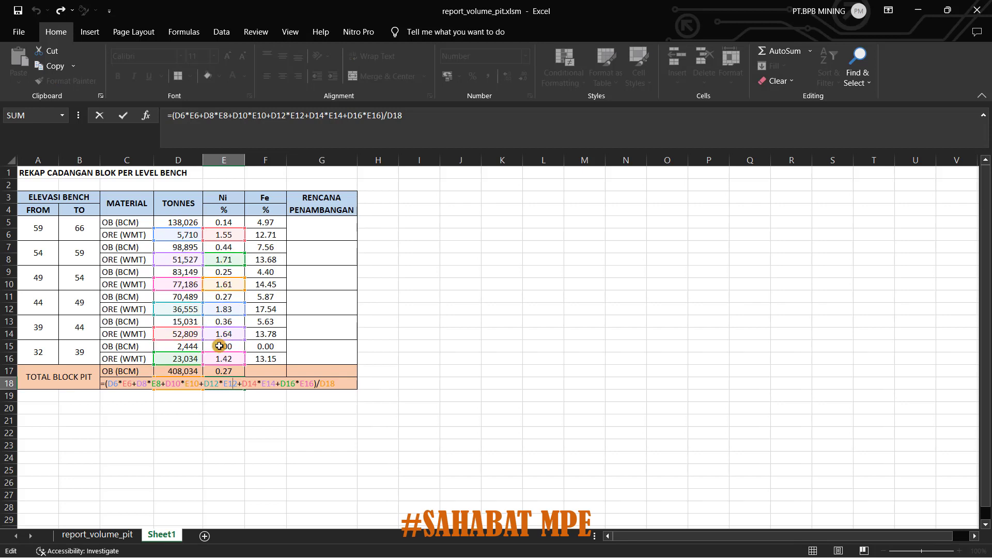
pyautogui.press('Return')
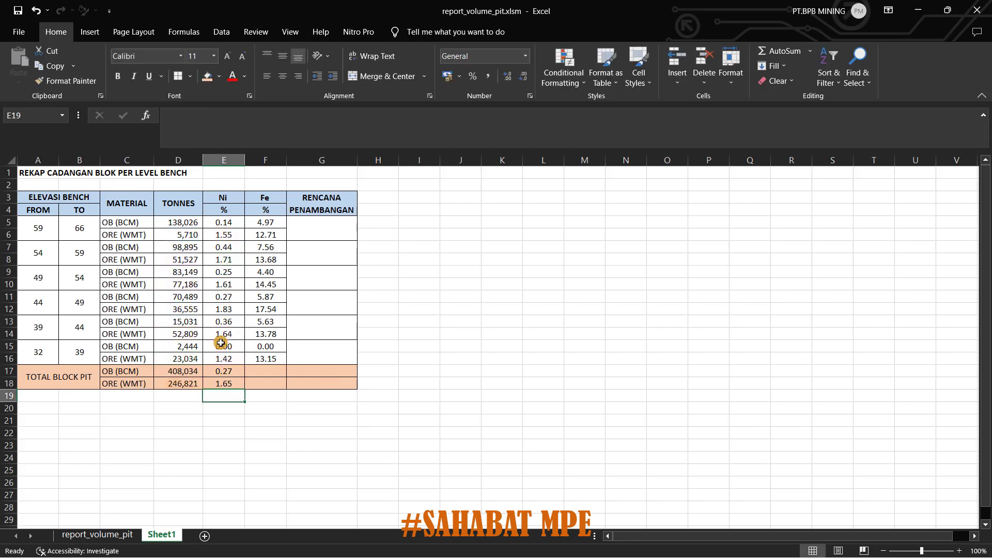
pyautogui.click(225, 385)
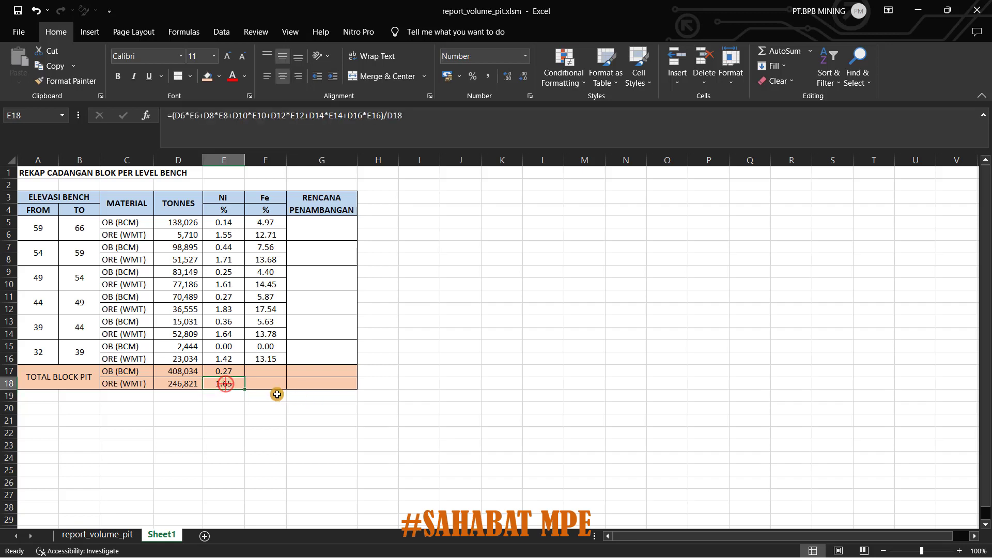
pyautogui.click(227, 380)
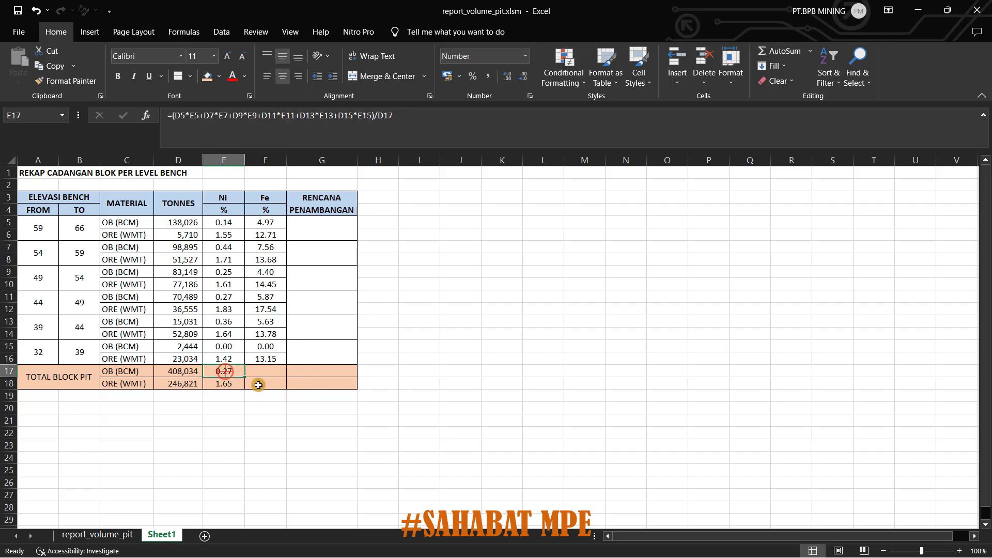
pyautogui.click(228, 382)
# Copy the weighted-average formula from E17 into the OB Fe total cell F17
pyautogui.click(229, 370)
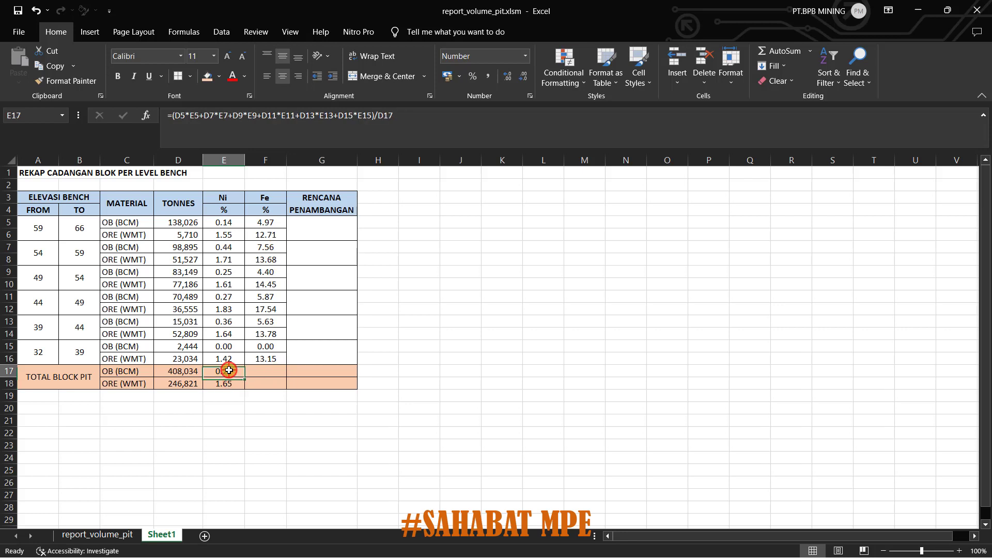
pyautogui.hotkey('ctrl', 'c')
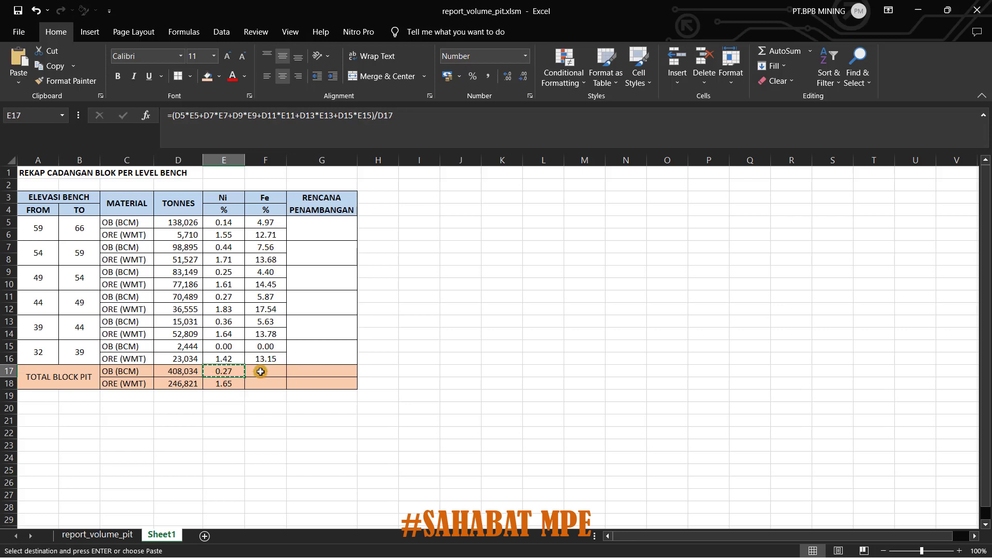
pyautogui.click(260, 371)
pyautogui.hotkey('ctrl', 'v')
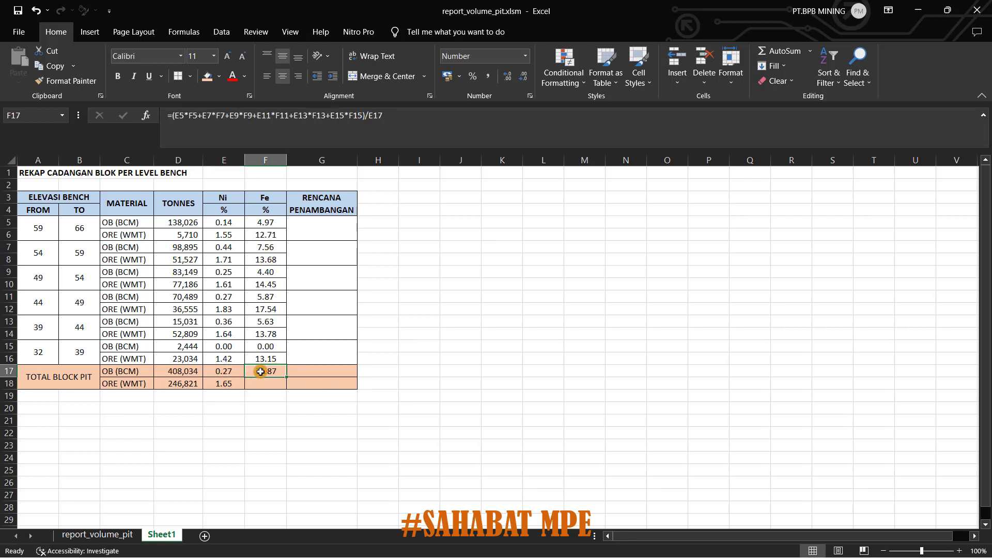
# Repoint the weighting references in F17 to the tonnes column, giving =(D5*F5+D7*F7+D9*F9+D11*F11+D13*F13+D15*F15)/D17
pyautogui.doubleClick(260, 371)
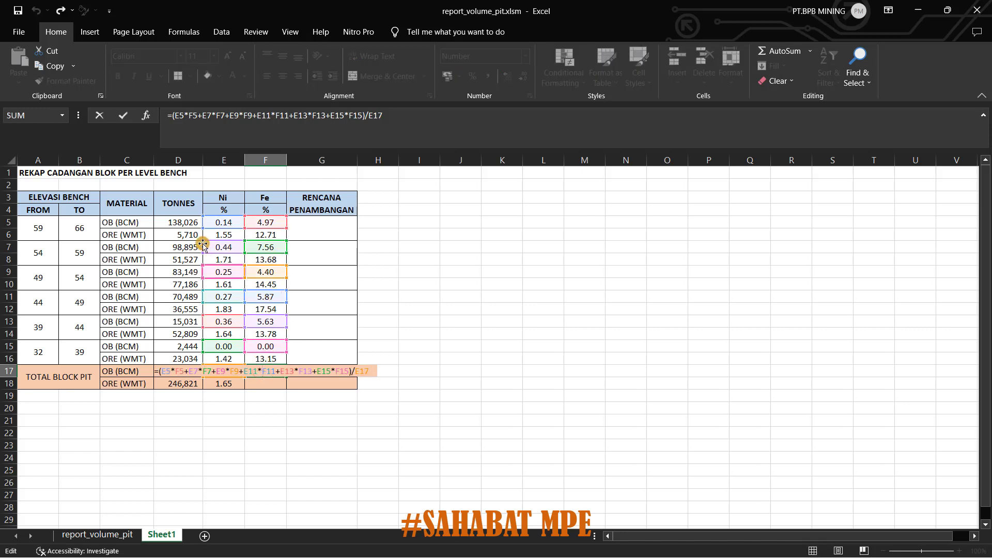
pyautogui.moveTo(214, 225); pyautogui.dragTo(188, 247)
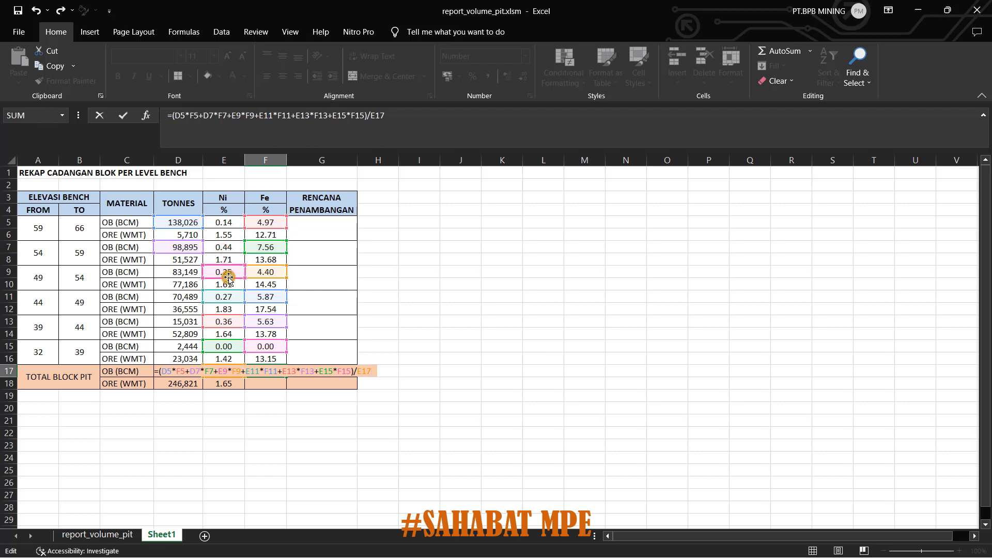
pyautogui.moveTo(227, 277); pyautogui.dragTo(183, 272)
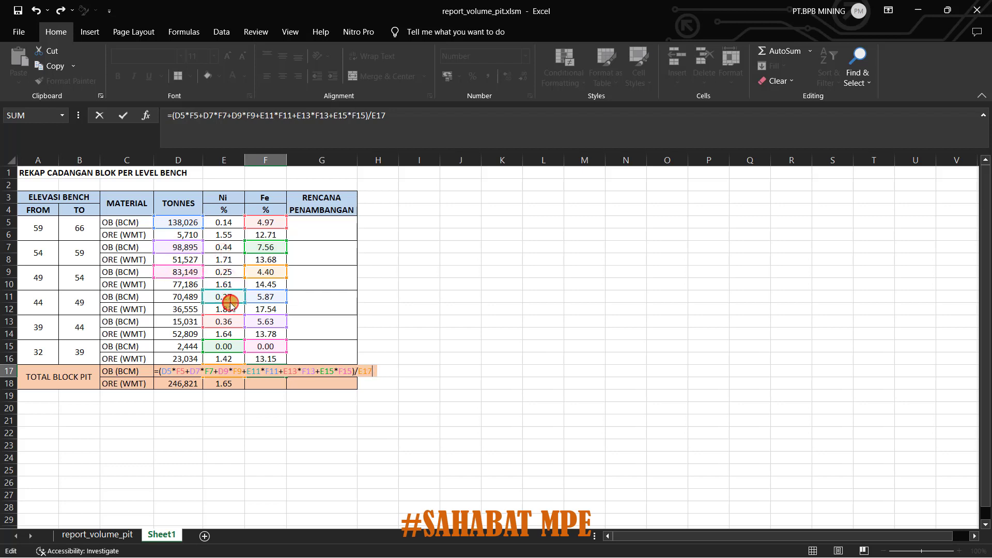
pyautogui.moveTo(230, 303); pyautogui.dragTo(209, 352)
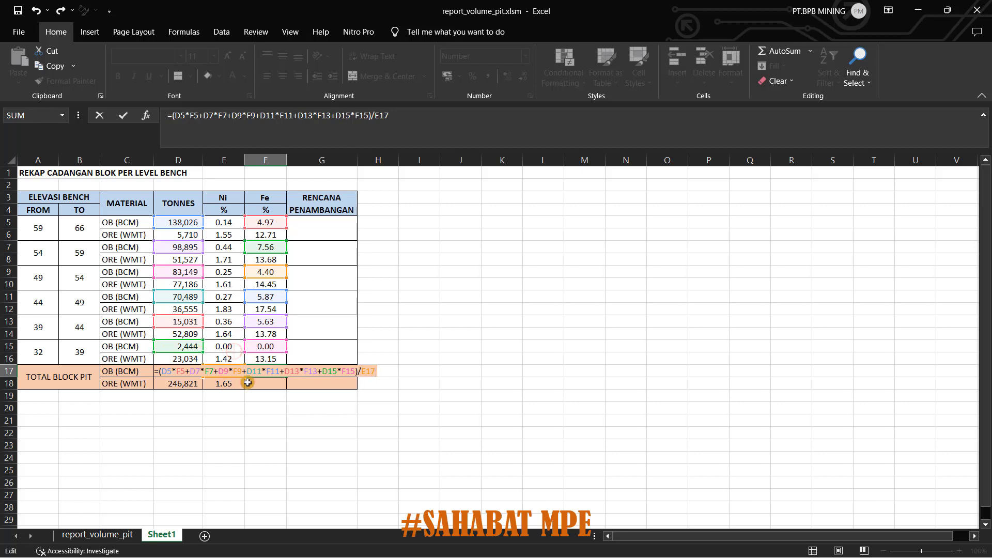
pyautogui.scroll(-1, 260, 365)
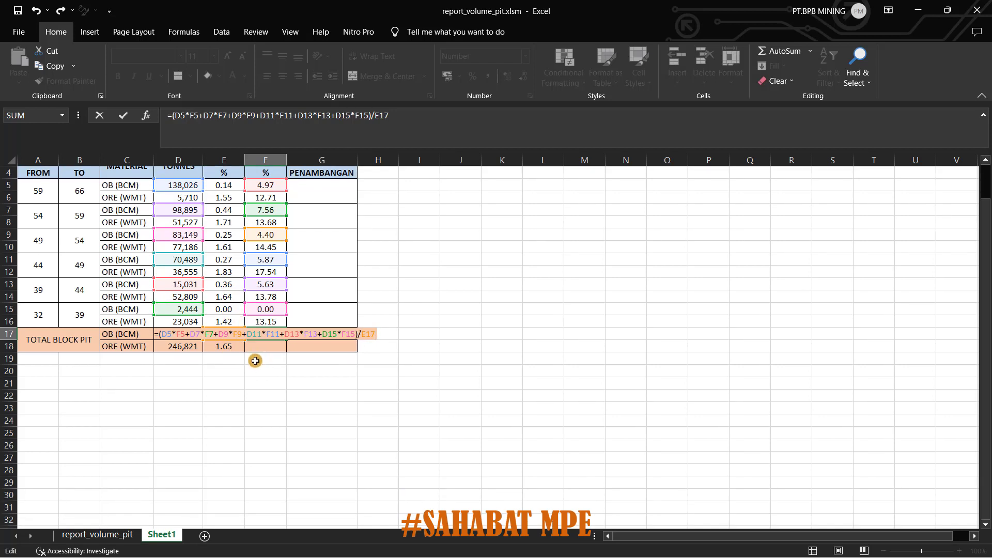
pyautogui.moveTo(228, 341); pyautogui.dragTo(193, 341)
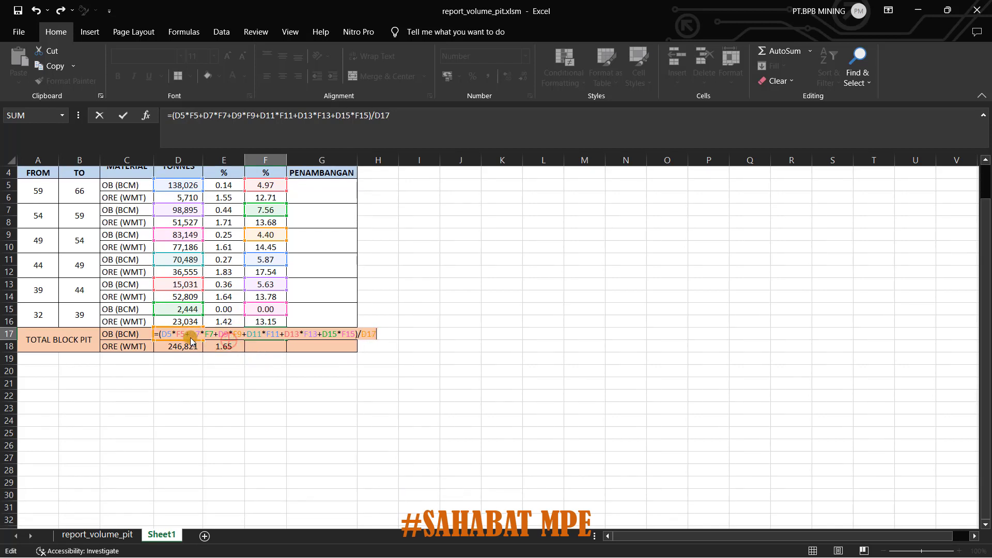
pyautogui.click(223, 338)
pyautogui.press('Return')
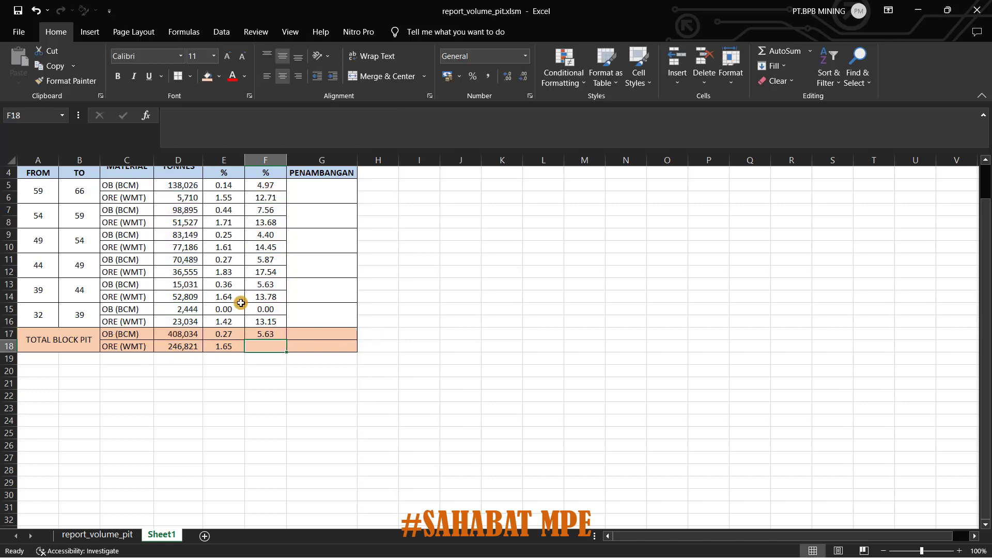
# Copy the weighted-average formula from F17 to F18 for the ORE Fe grade and check its cell references
pyautogui.click(264, 335)
pyautogui.hotkey('ctrl', 'c')
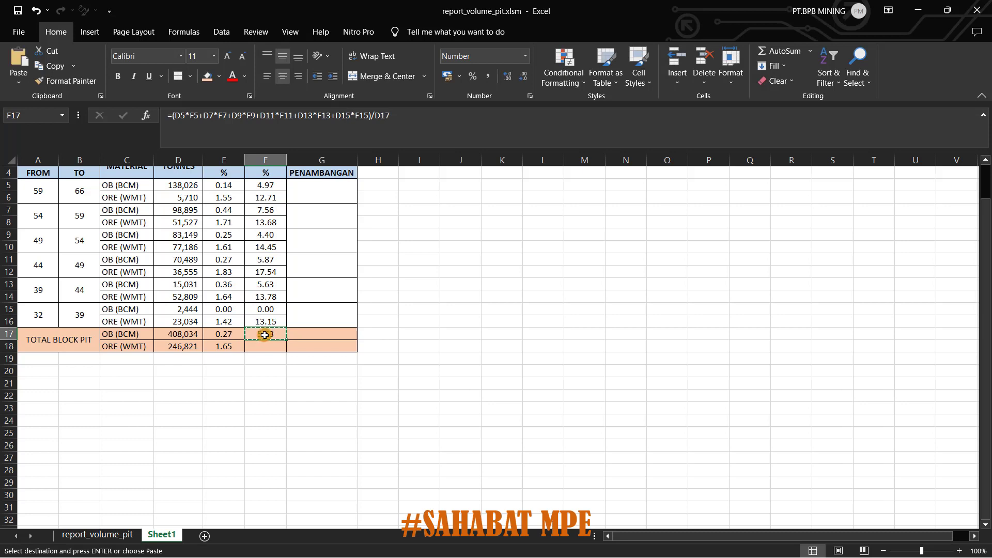
pyautogui.click(273, 350)
pyautogui.hotkey('ctrl', 'v')
pyautogui.press('Escape')
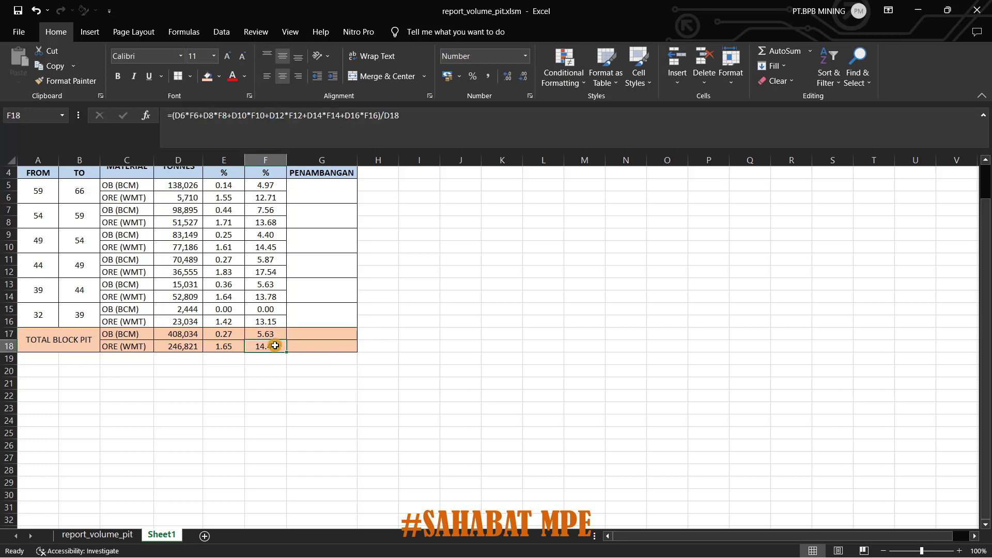
pyautogui.doubleClick(272, 344)
pyautogui.scroll(1, 195, 361)
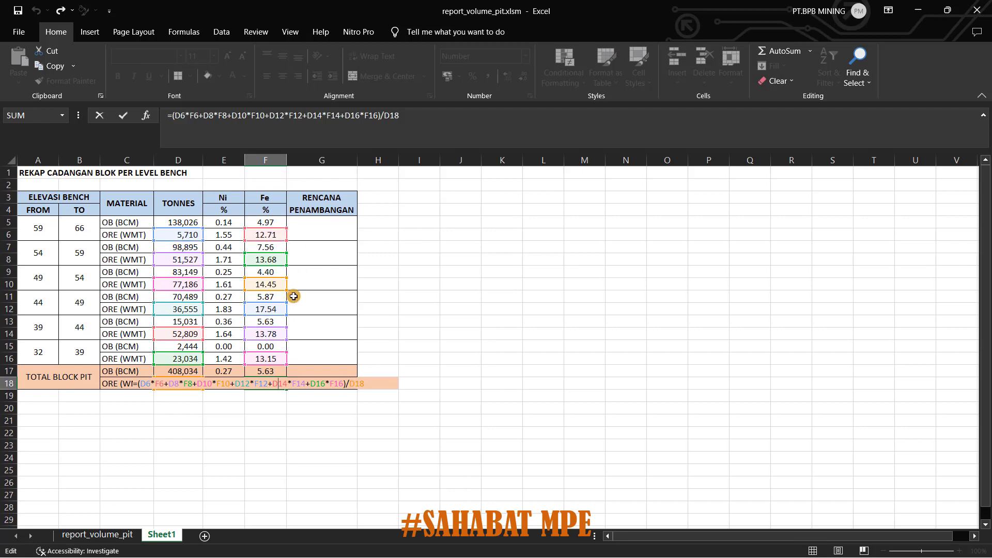
pyautogui.press('Return')
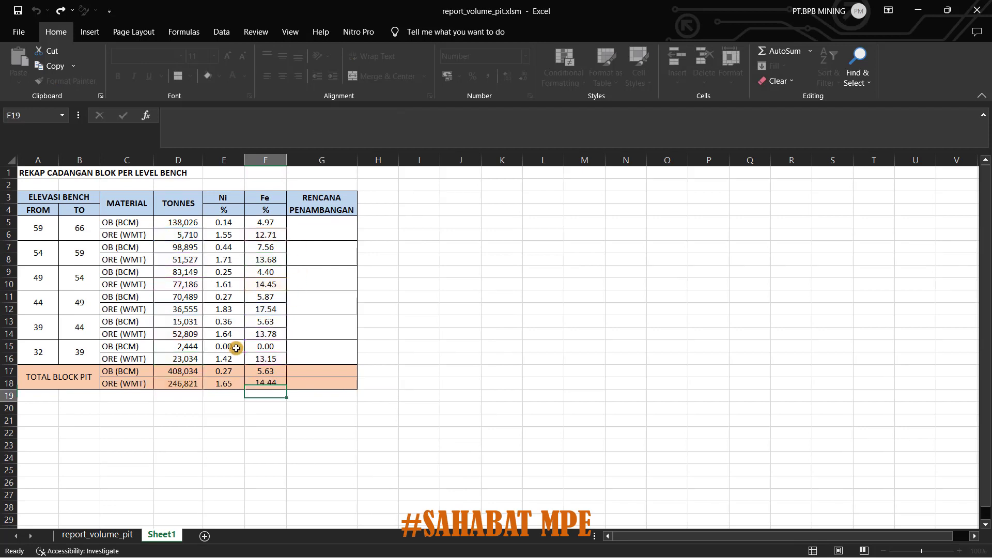
# Copy the TOTAL BLOCK PIT range C17:F18 and paste it as values at N17 of the report_volume_pit sheet
pyautogui.click(194, 376)
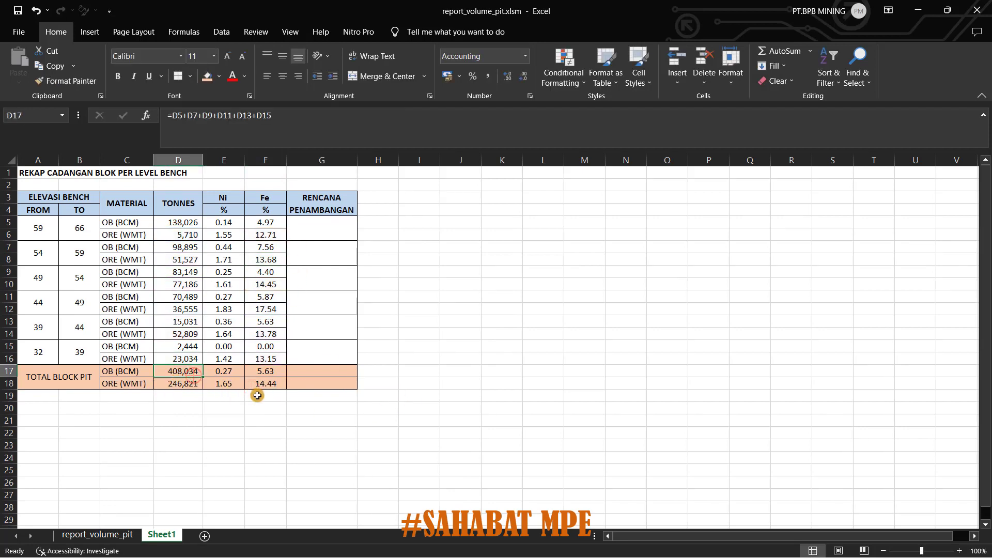
pyautogui.scroll(-1, 248, 397)
pyautogui.scroll(1, 207, 393)
pyautogui.moveTo(129, 370); pyautogui.dragTo(249, 383)
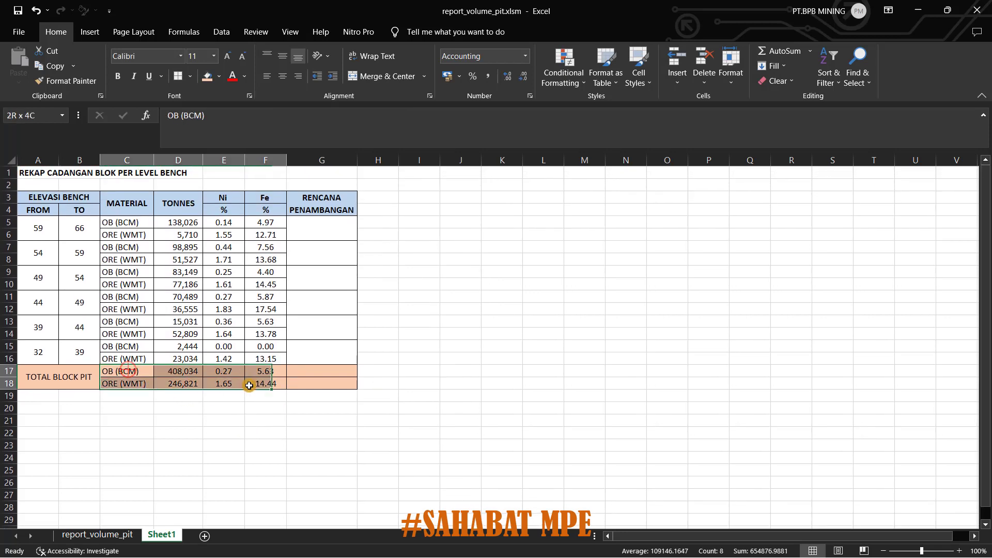
pyautogui.rightClick(246, 375)
pyautogui.click(272, 88)
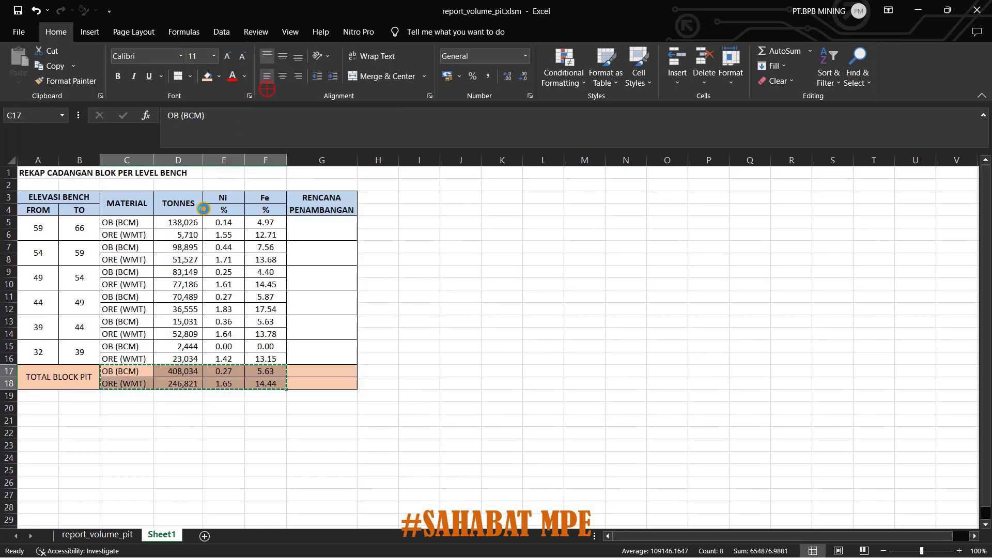
pyautogui.click(91, 537)
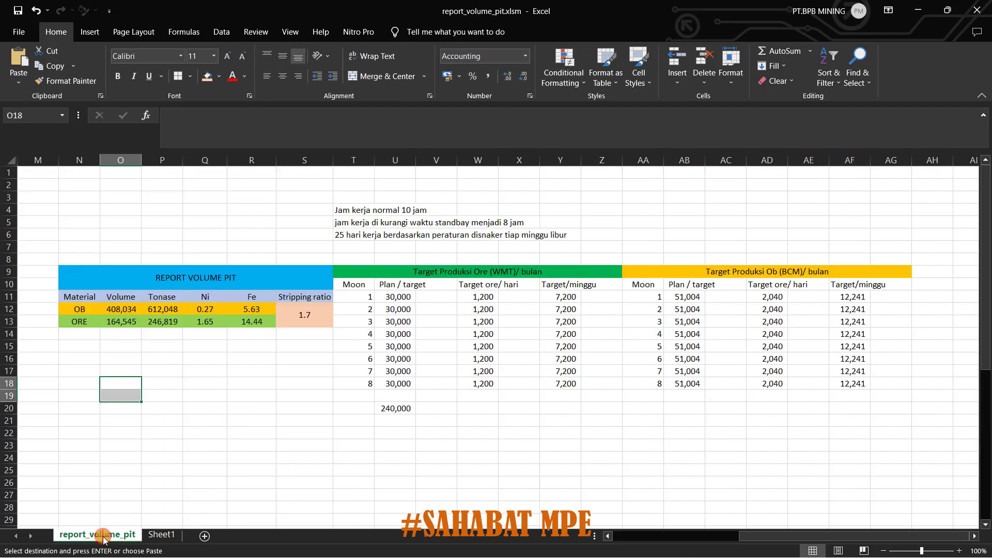
pyautogui.click(82, 371)
pyautogui.rightClick(81, 370)
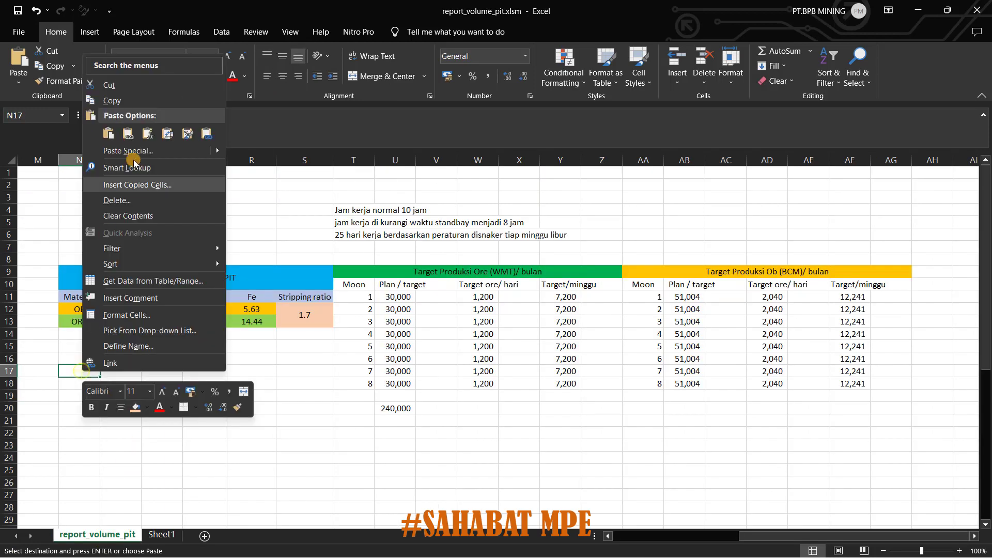
pyautogui.click(125, 135)
# Format the pasted Ni and Fe grades in P17:Q18 with two decimal places
pyautogui.click(128, 390)
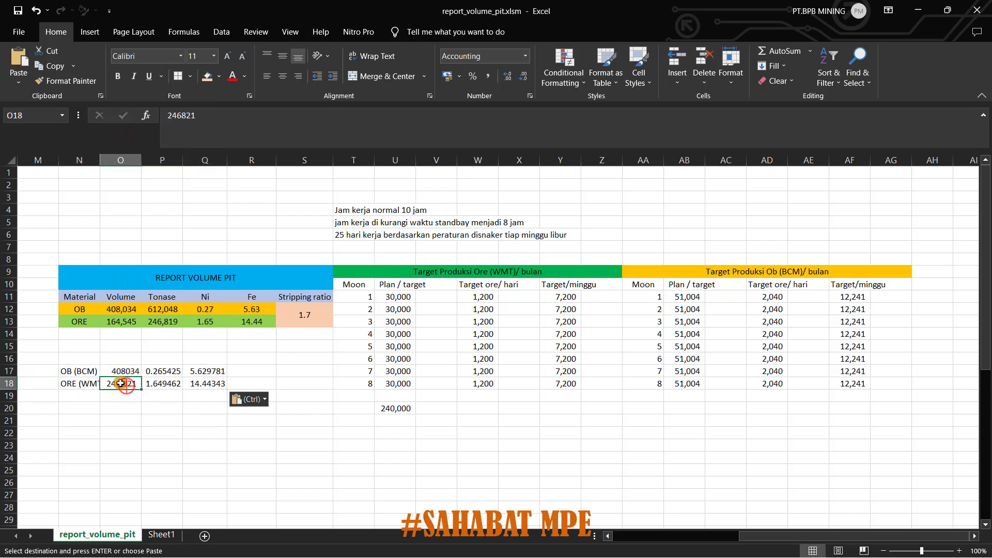
pyautogui.click(128, 372)
pyautogui.moveTo(158, 370); pyautogui.dragTo(209, 385)
pyautogui.click(524, 75)
pyautogui.click(524, 75)
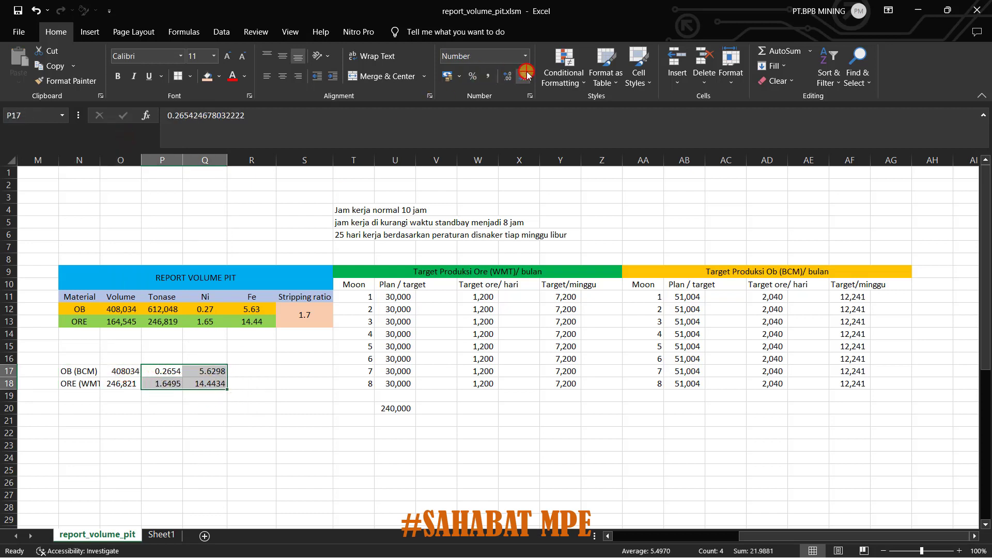
pyautogui.click(524, 75)
pyautogui.click(524, 75)
pyautogui.click(247, 370)
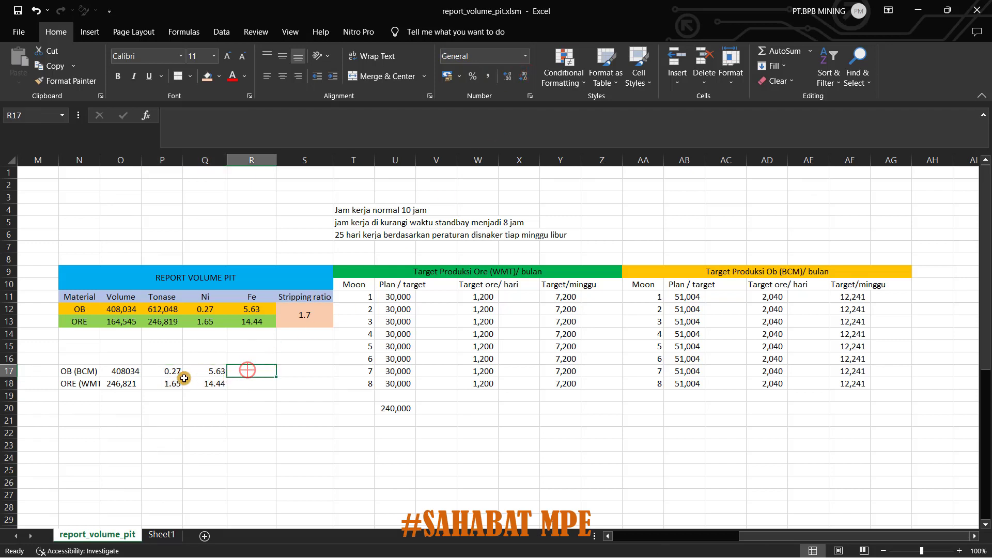
# Apply the thousands separator without decimals to the pasted totals in O17:O18
pyautogui.click(190, 380)
pyautogui.click(163, 389)
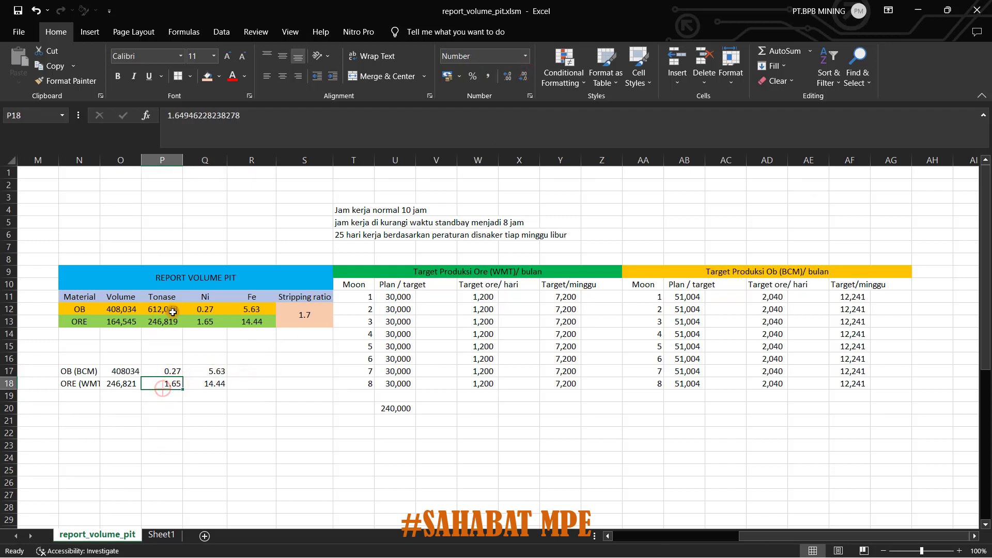
pyautogui.click(179, 372)
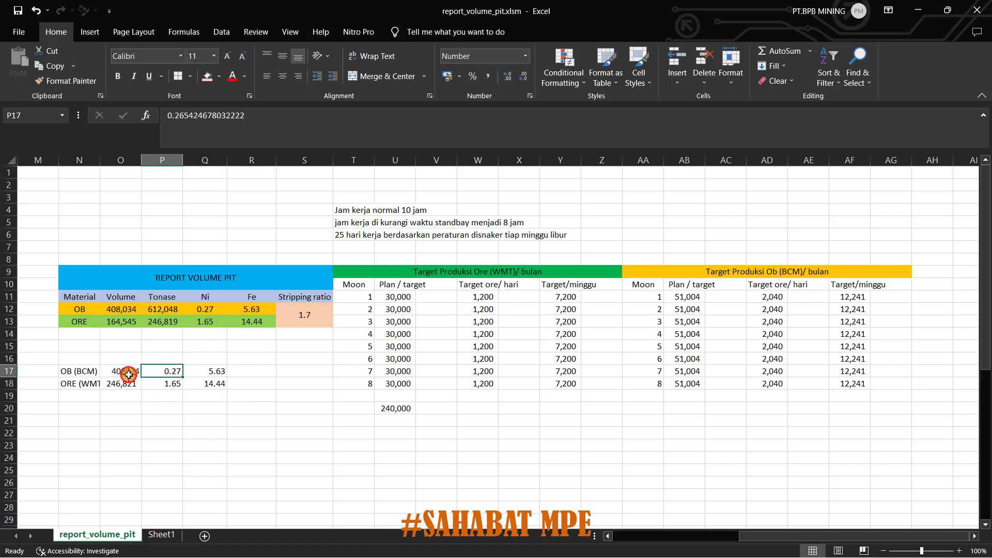
pyautogui.moveTo(128, 374); pyautogui.dragTo(136, 385)
pyautogui.click(487, 75)
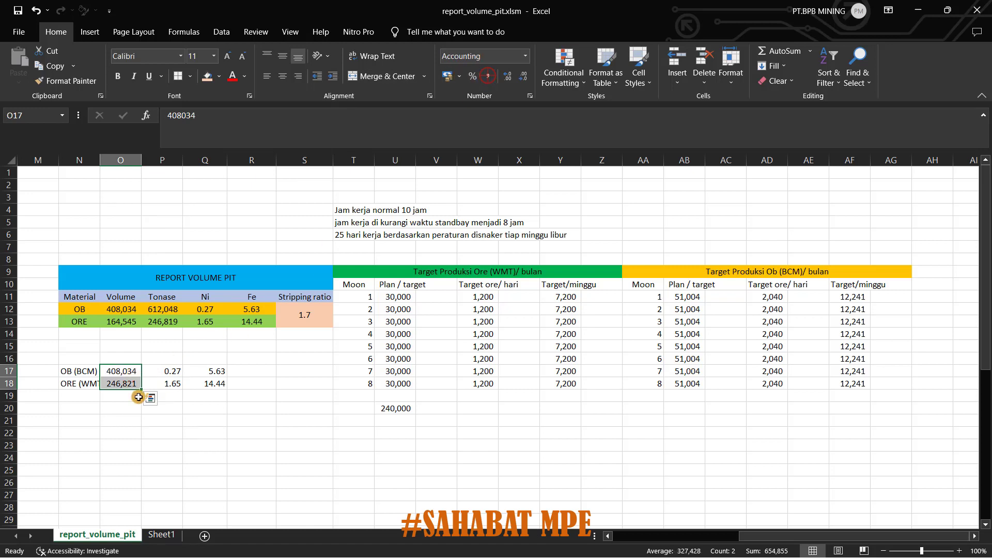
# Compare the pasted tonnages and Ni and Fe grades with the REPORT VOLUME PIT table, and clear the pasted range N17:Q18
pyautogui.click(167, 373)
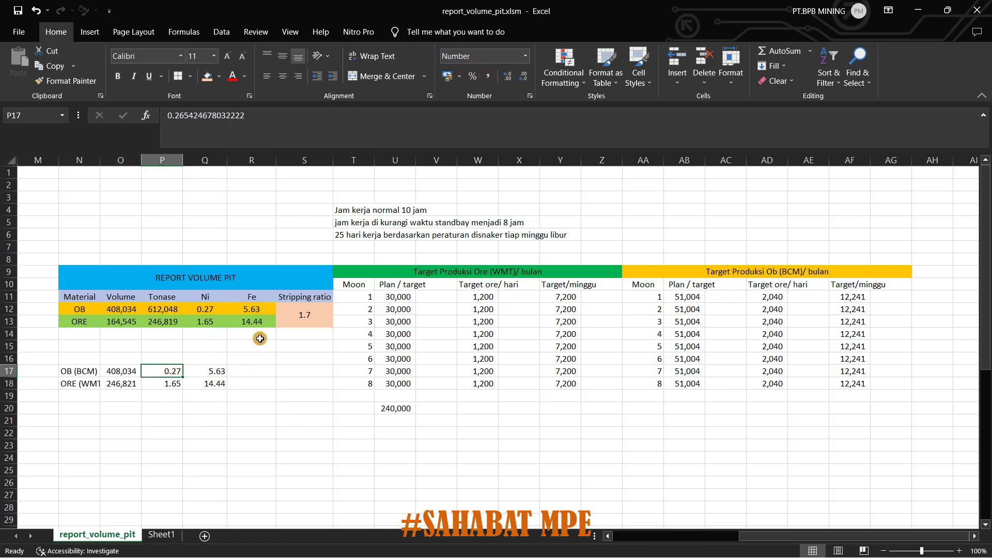
pyautogui.click(119, 385)
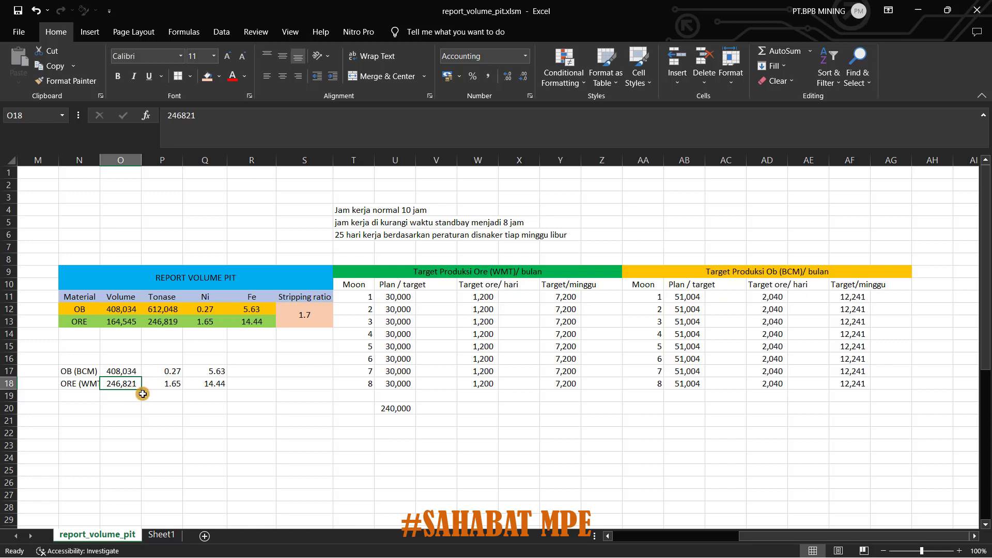
pyautogui.click(172, 383)
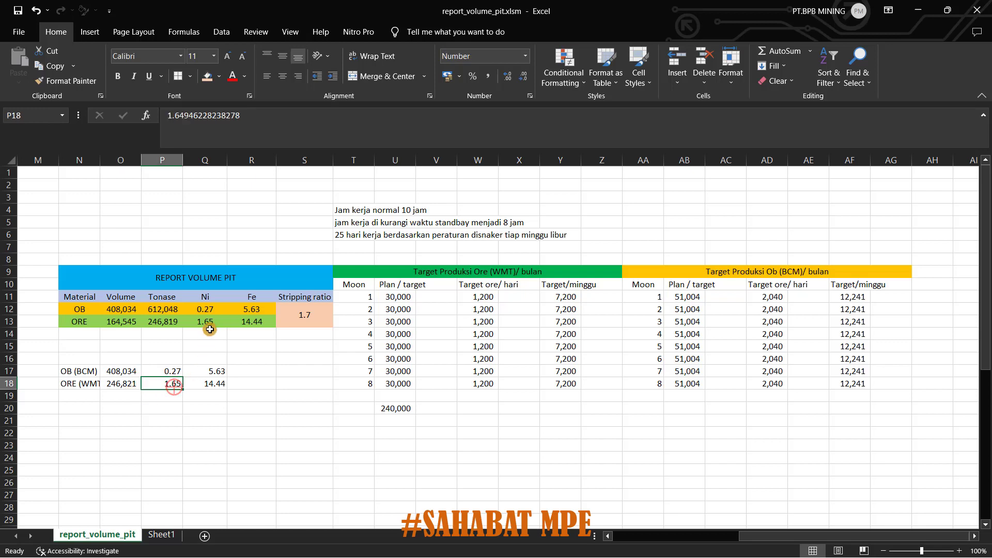
pyautogui.click(221, 382)
pyautogui.click(258, 324)
pyautogui.click(221, 379)
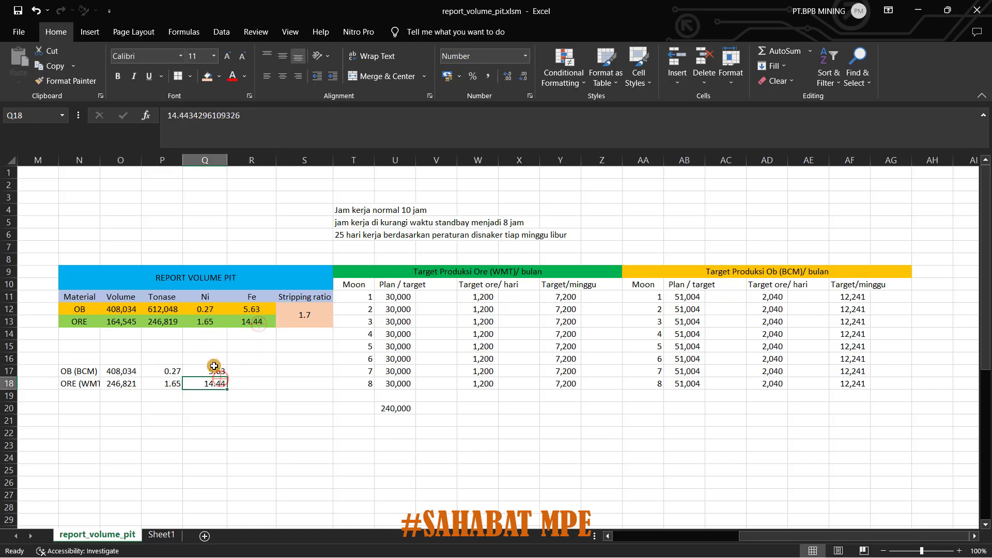
pyautogui.moveTo(85, 371); pyautogui.dragTo(220, 386)
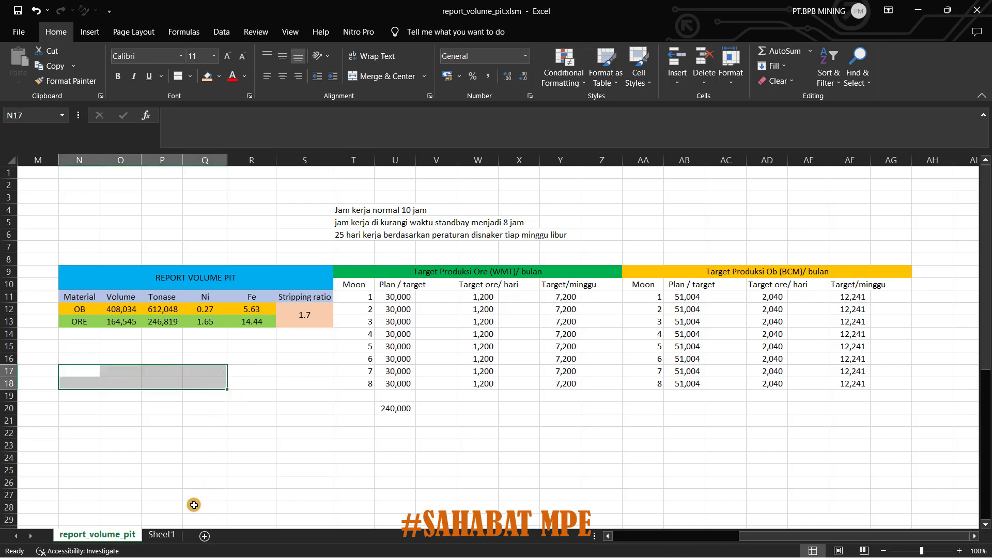
# Review the recap on Sheet1 and the monthly, daily and weekly ore and OB production targets with their formulas on report_volume_pit
pyautogui.click(161, 535)
pyautogui.click(268, 308)
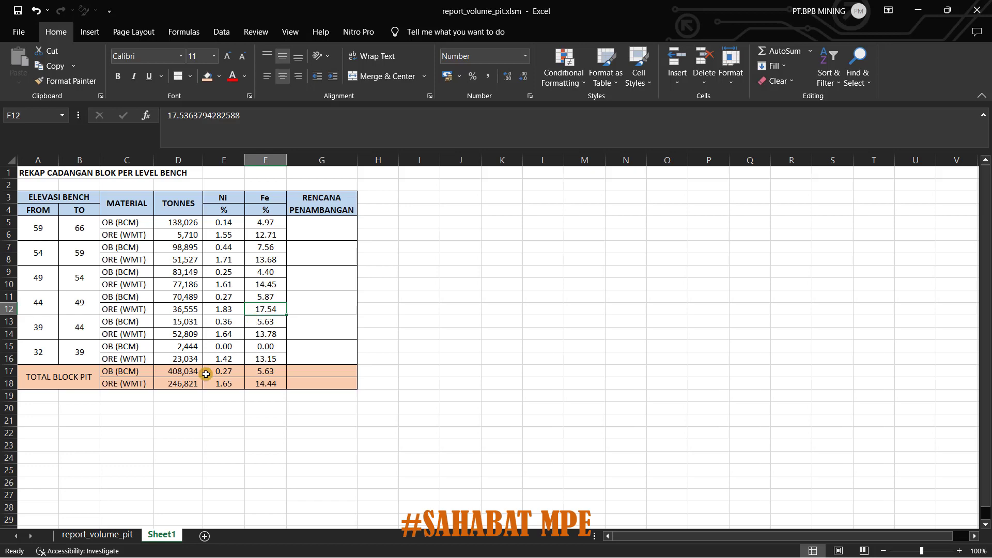
pyautogui.click(99, 534)
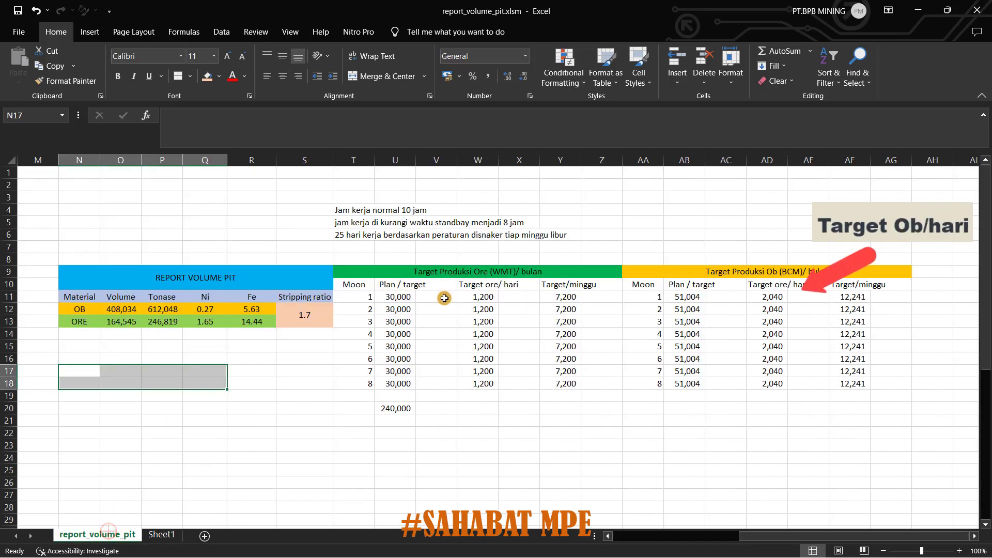
pyautogui.click(483, 334)
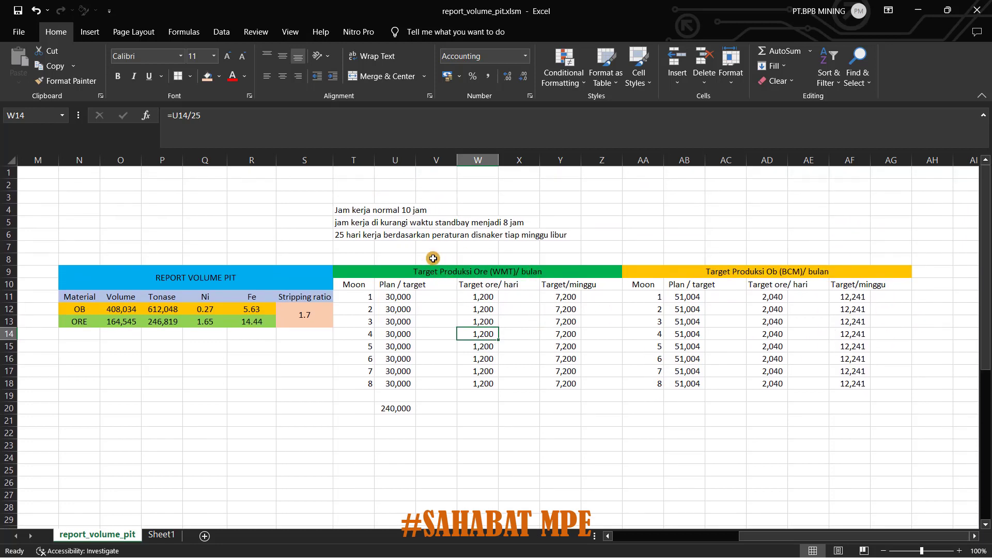
pyautogui.click(394, 295)
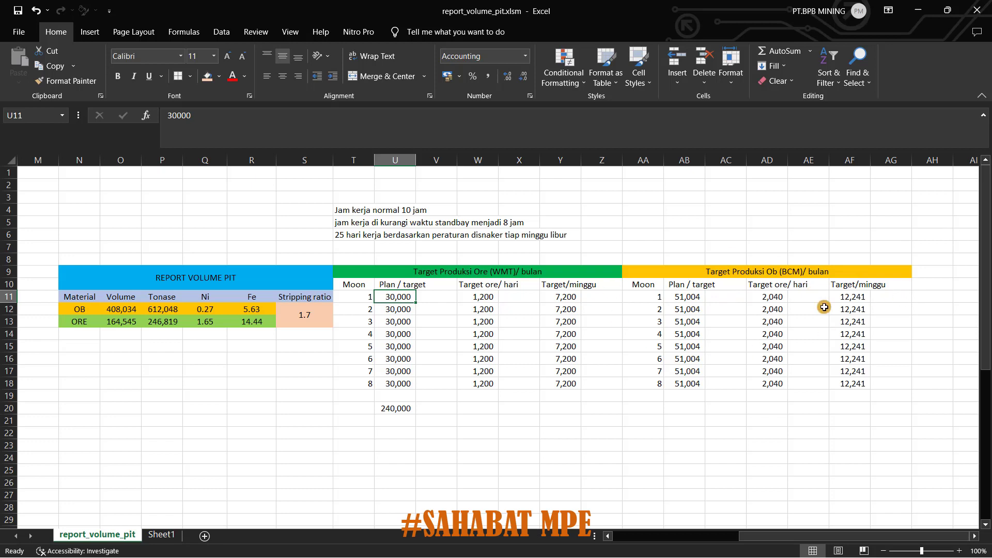
pyautogui.click(676, 294)
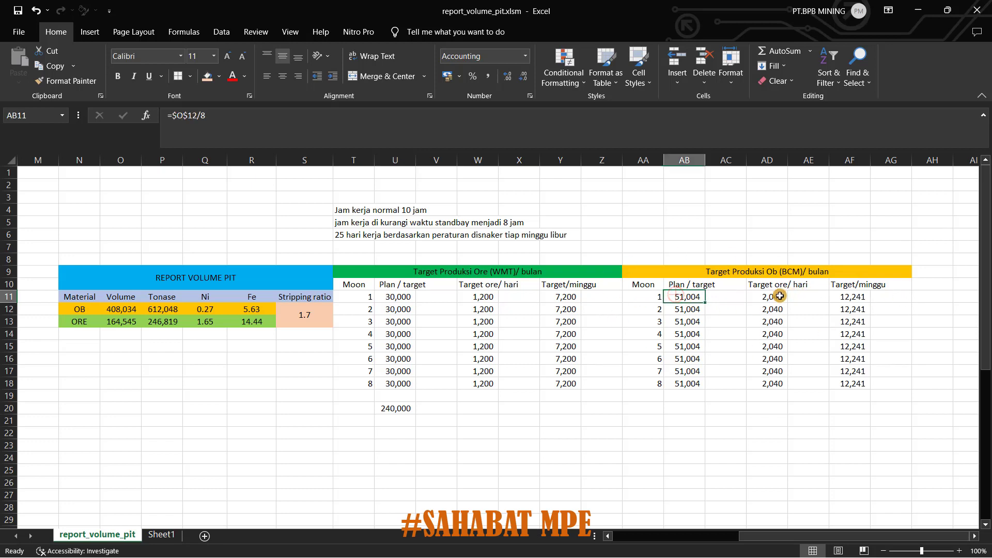
pyautogui.click(779, 296)
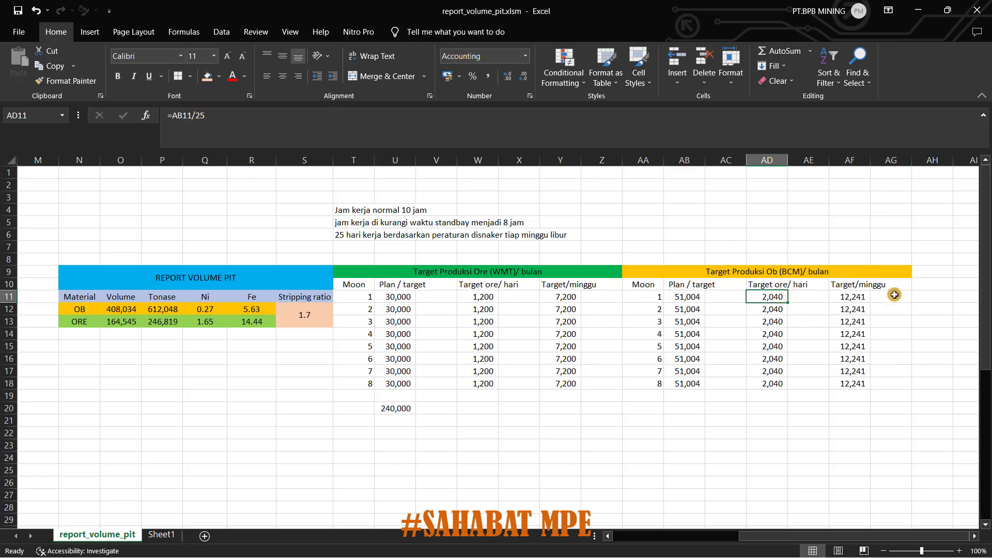
pyautogui.click(853, 297)
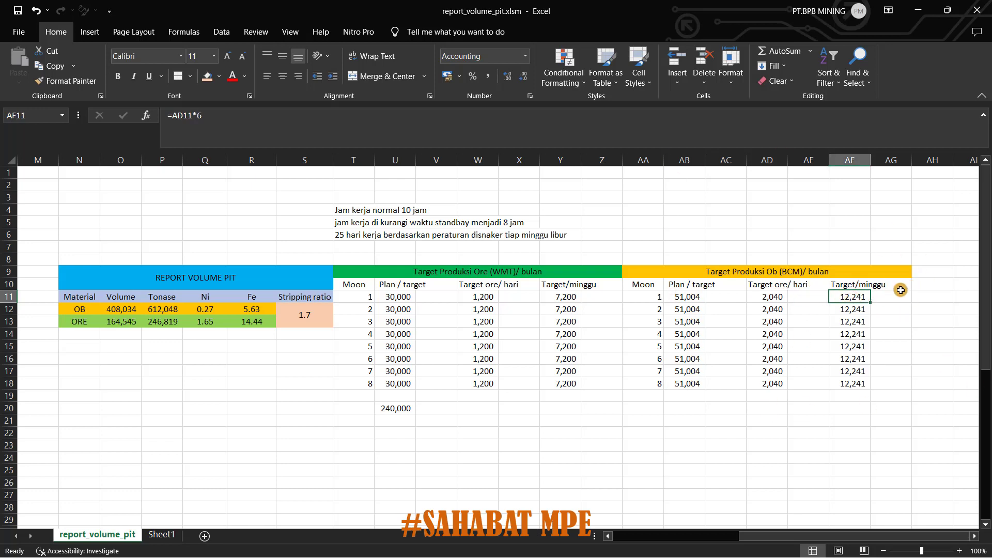
pyautogui.click(483, 297)
pyautogui.click(482, 284)
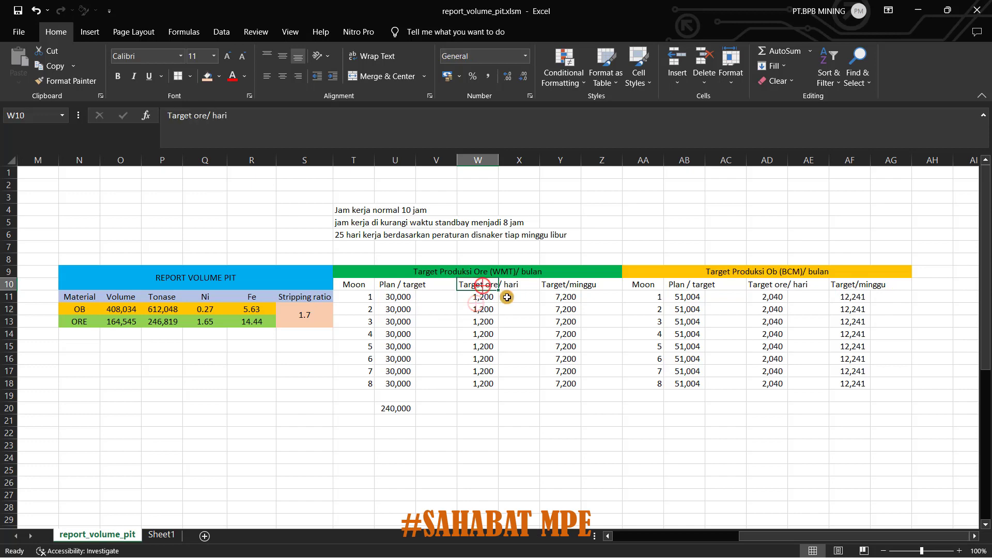
pyautogui.click(484, 297)
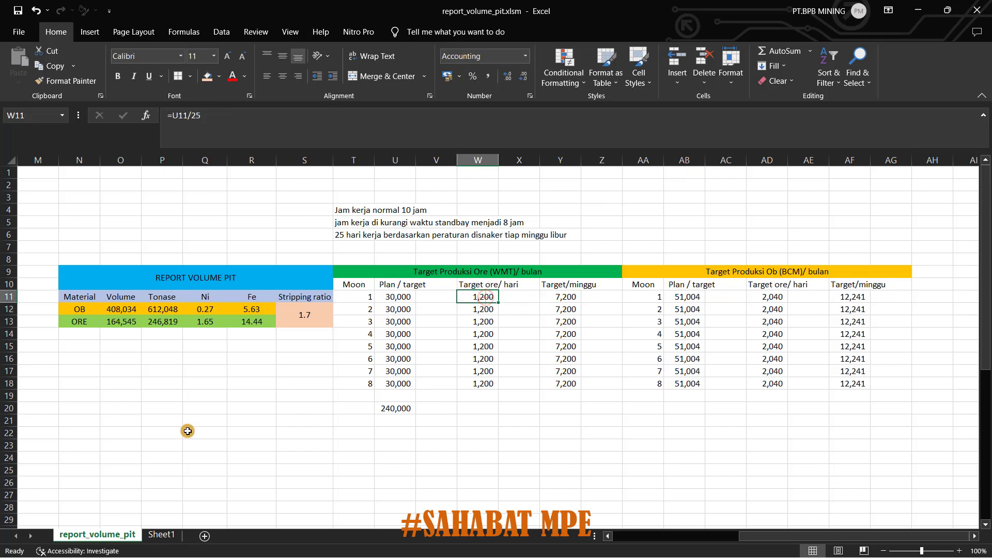
# On Sheet1, copy the FROM bench elevations in A5:A16 to a temporary spot starting at I5
pyautogui.click(161, 534)
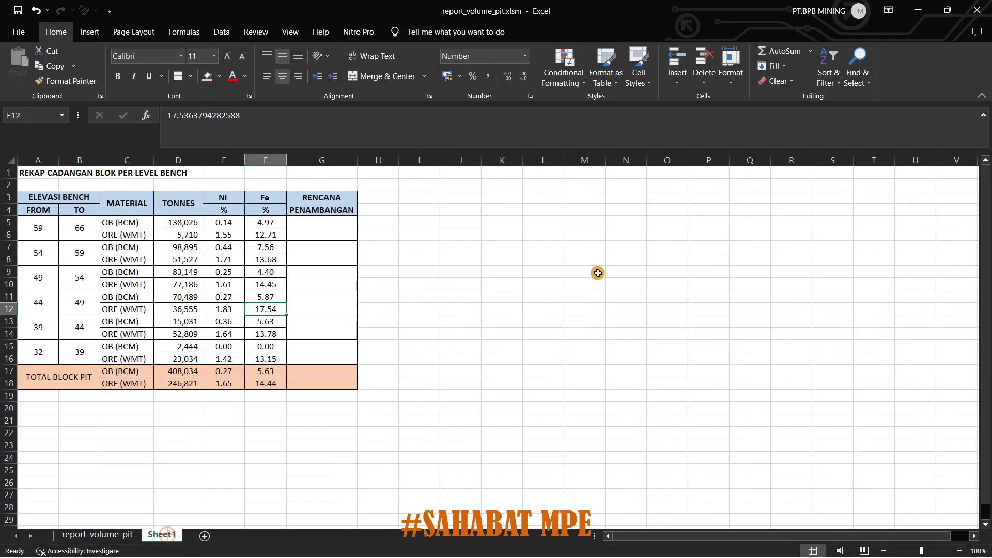
pyautogui.click(350, 227)
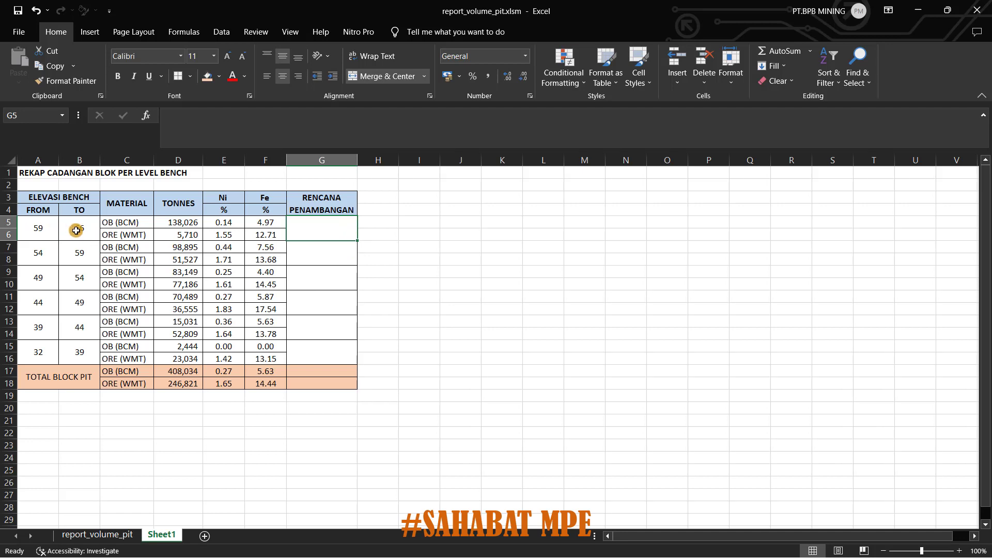
pyautogui.click(38, 230)
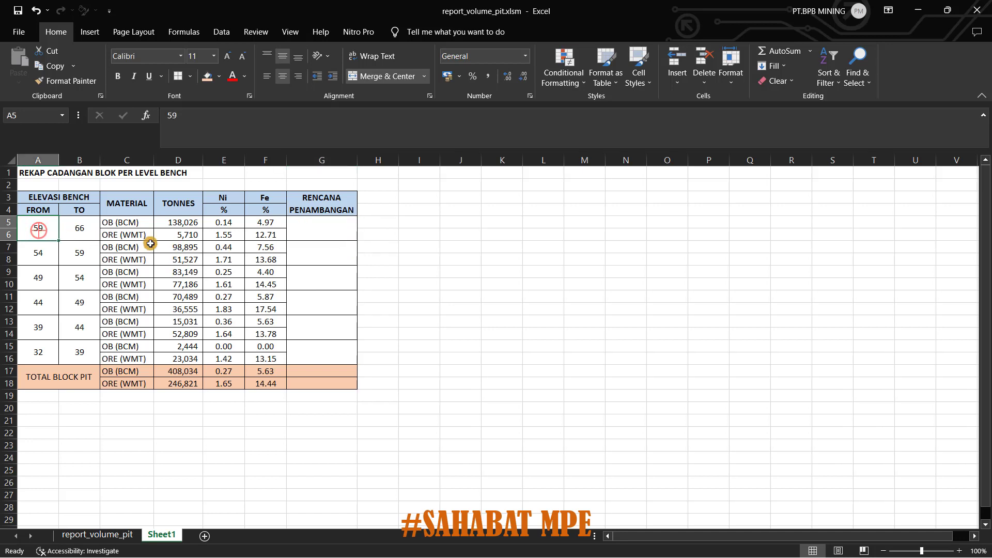
pyautogui.click(84, 234)
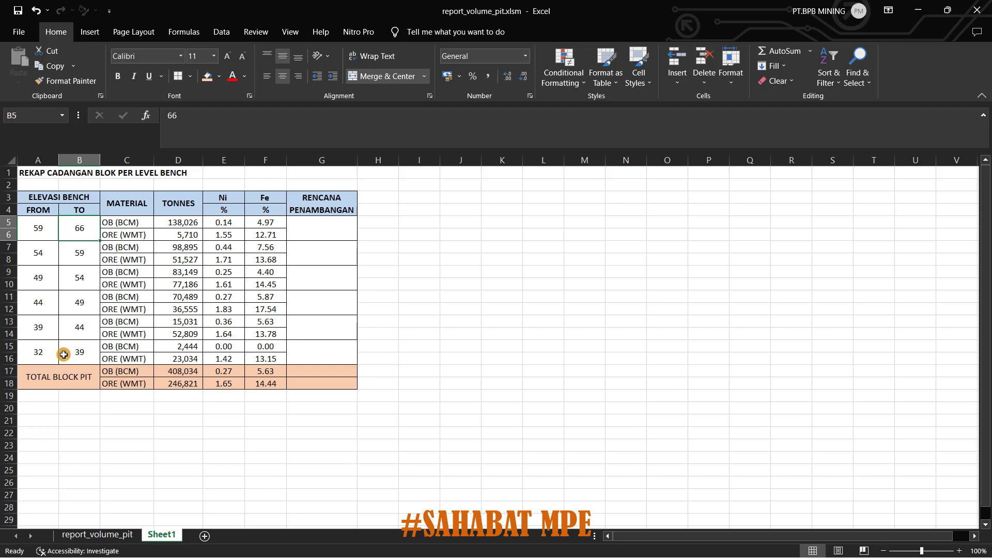
pyautogui.moveTo(32, 225); pyautogui.dragTo(46, 348)
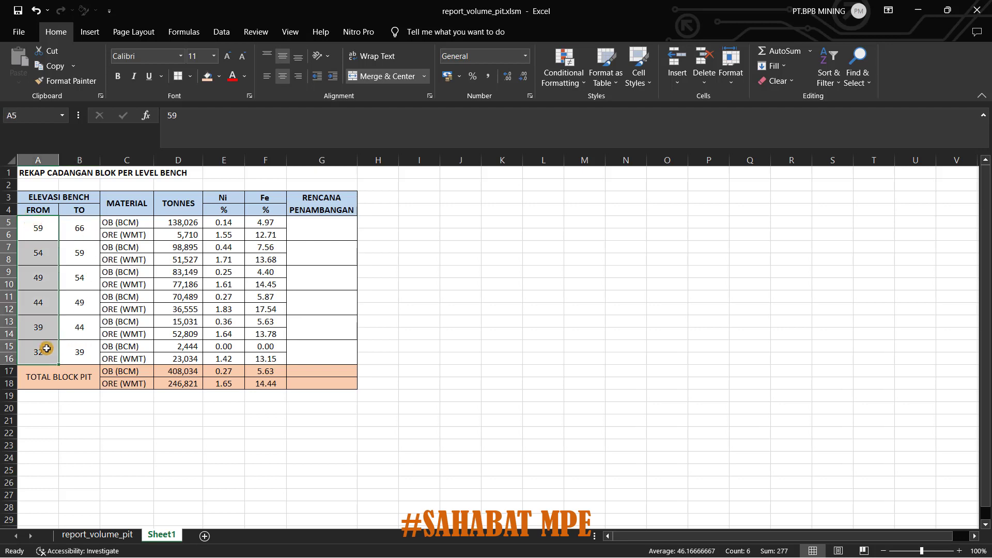
pyautogui.hotkey('ctrl', 'c')
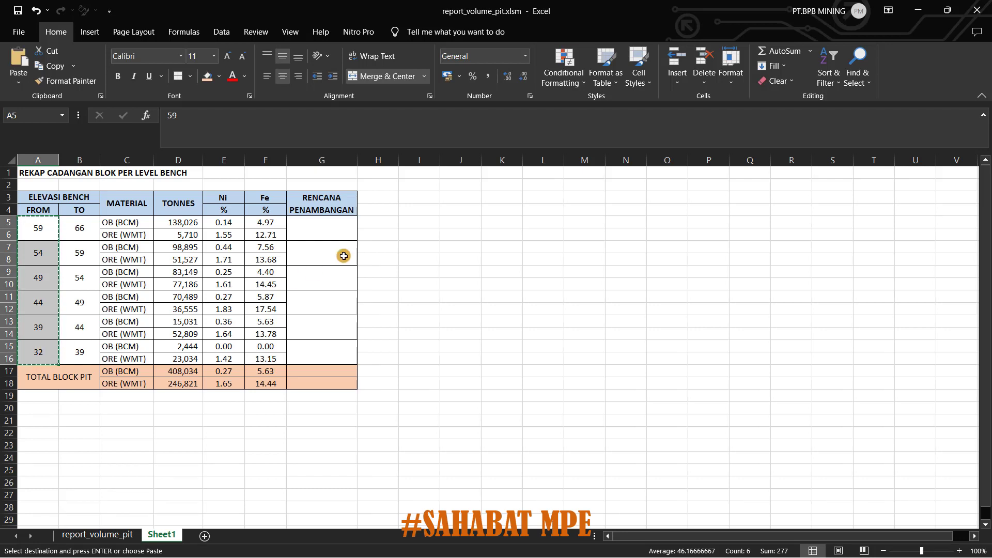
pyautogui.click(434, 220)
pyautogui.rightClick(434, 220)
pyautogui.click(459, 299)
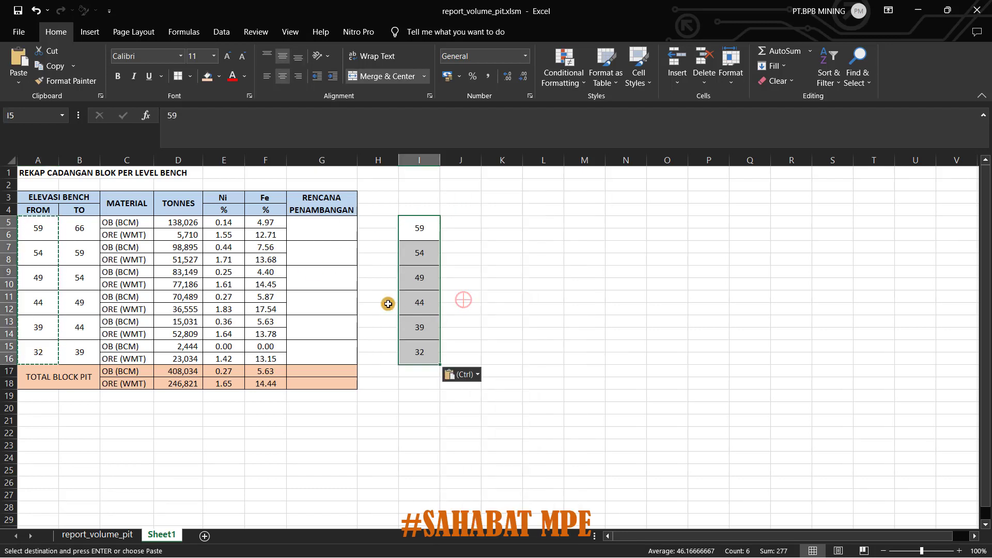
# Copy the TO elevations in B5:B16 over the FROM column starting at A5, replacing the existing values
pyautogui.moveTo(76, 228); pyautogui.dragTo(82, 354)
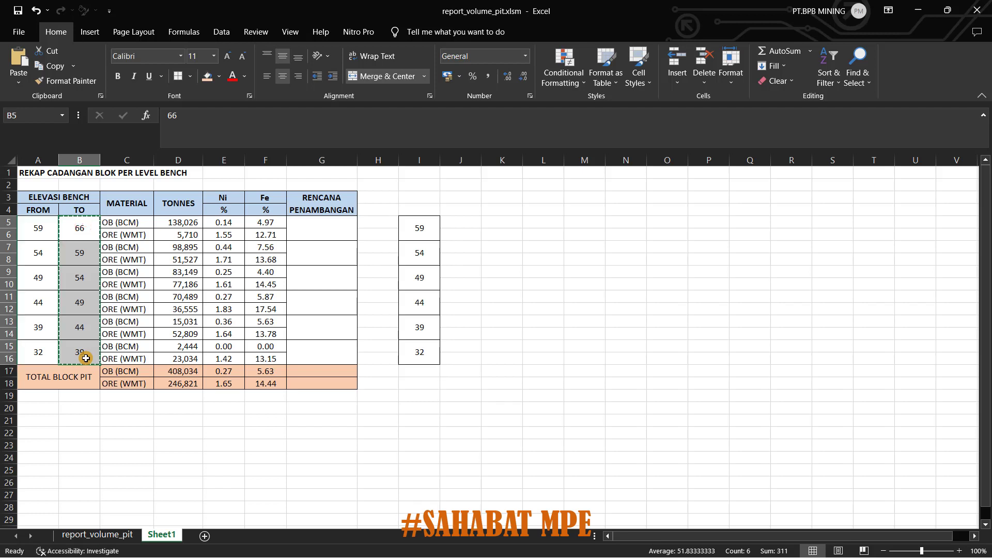
pyautogui.hotkey('ctrl', 'c')
pyautogui.click(36, 227)
pyautogui.hotkey('ctrl', 'v')
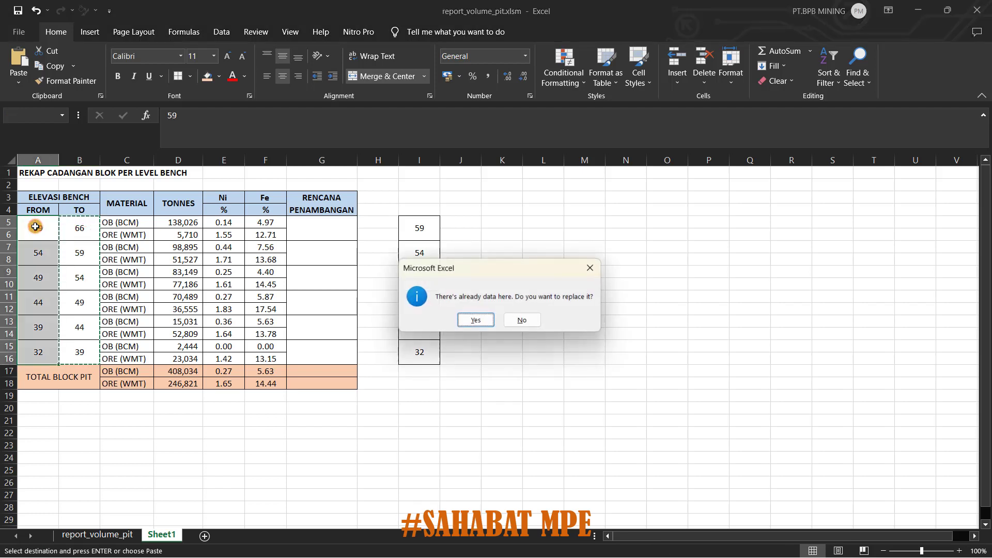
pyautogui.click(475, 320)
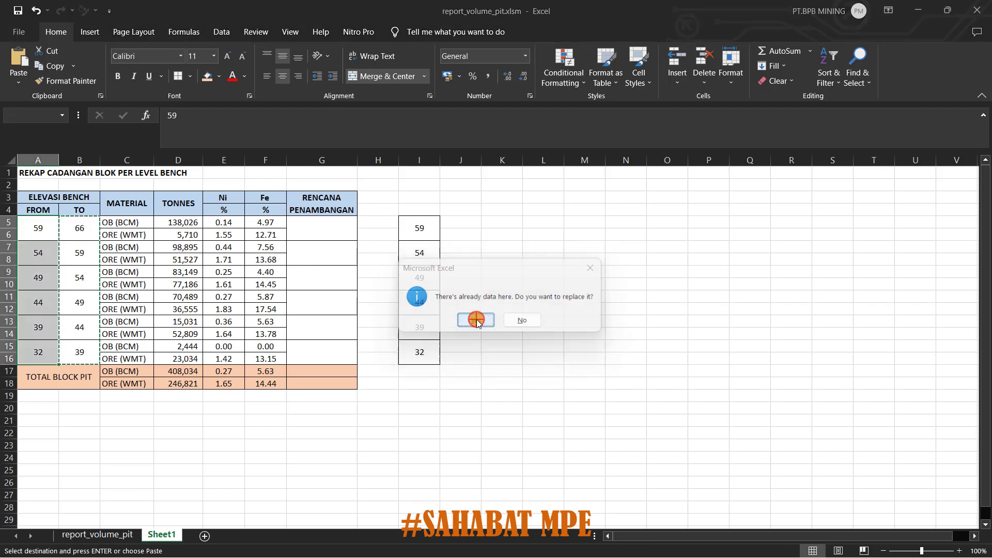
pyautogui.press('Escape')
# Try to move the temporary elevations I5:I16 into the TO column at B5 by cutting and pasting
pyautogui.moveTo(424, 226); pyautogui.dragTo(431, 356)
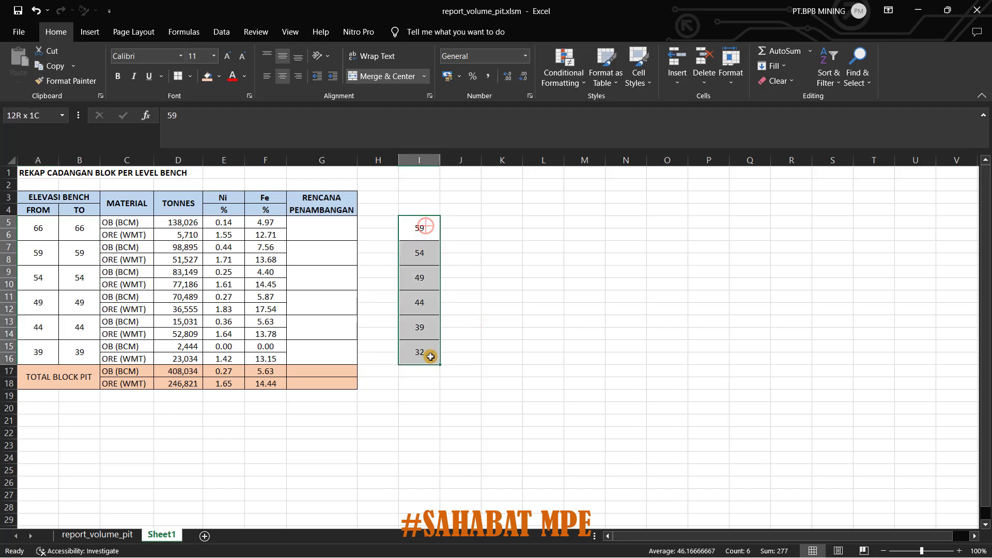
pyautogui.hotkey('ctrl', 'x')
pyautogui.click(82, 230)
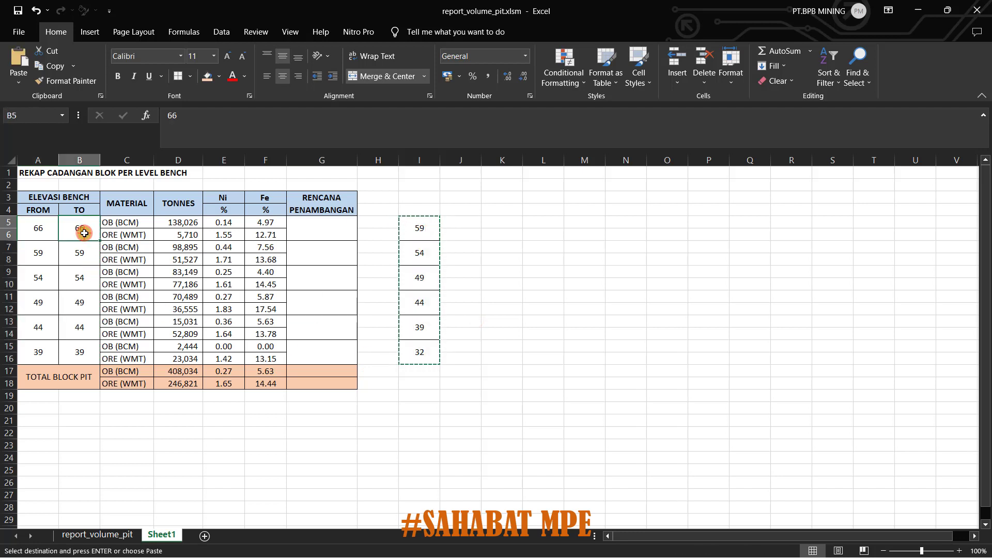
pyautogui.hotkey('ctrl', 'v')
pyautogui.click(505, 324)
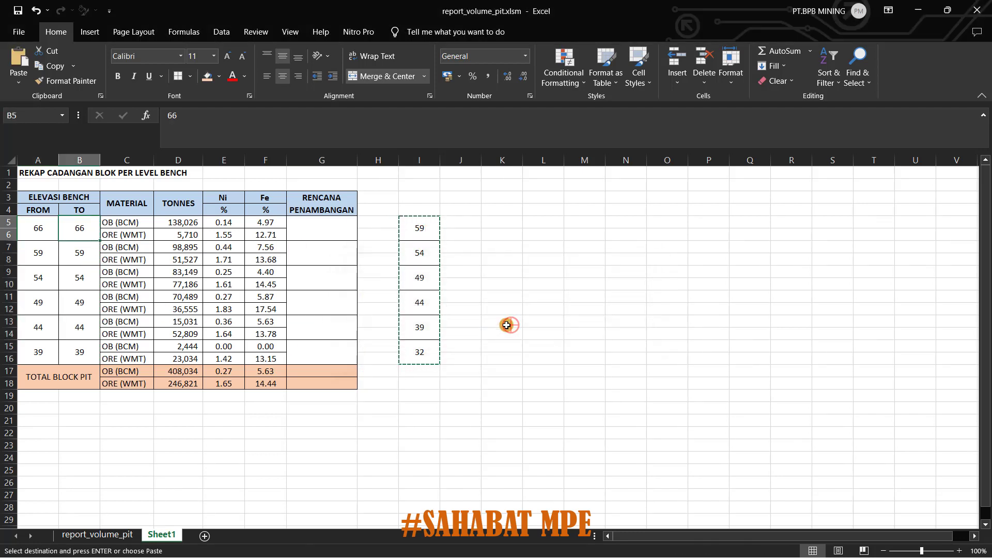
pyautogui.rightClick(81, 231)
pyautogui.click(109, 309)
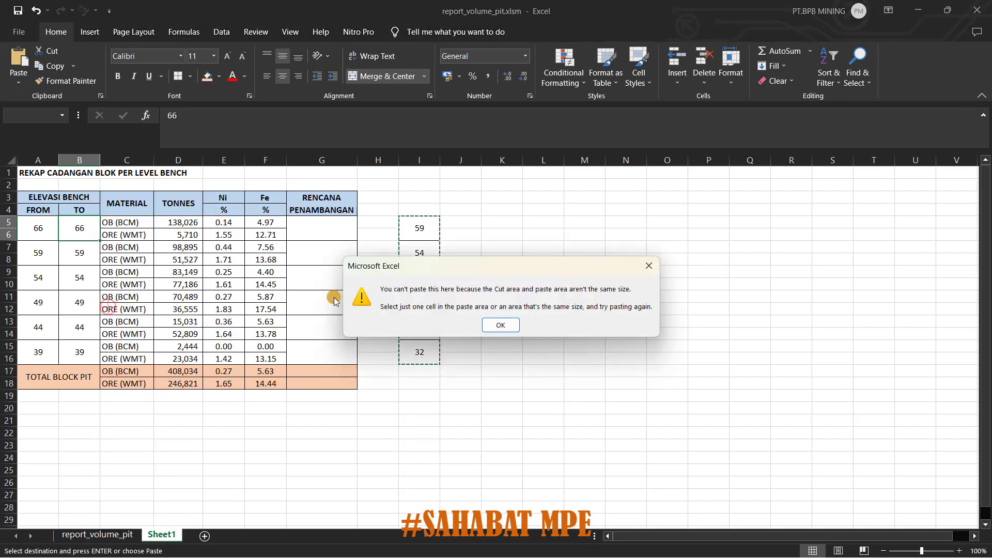
pyautogui.click(488, 325)
# Copy the temporary elevations I5:I16 and paste them as values into the TO column starting at B5
pyautogui.moveTo(420, 228); pyautogui.dragTo(426, 357)
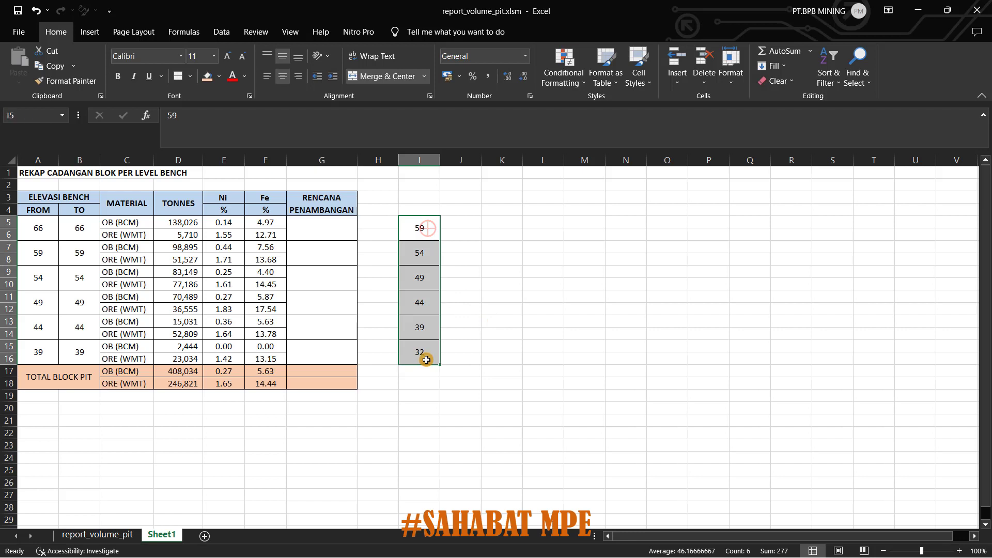
pyautogui.hotkey('ctrl', 'c')
pyautogui.click(89, 234)
pyautogui.rightClick(87, 233)
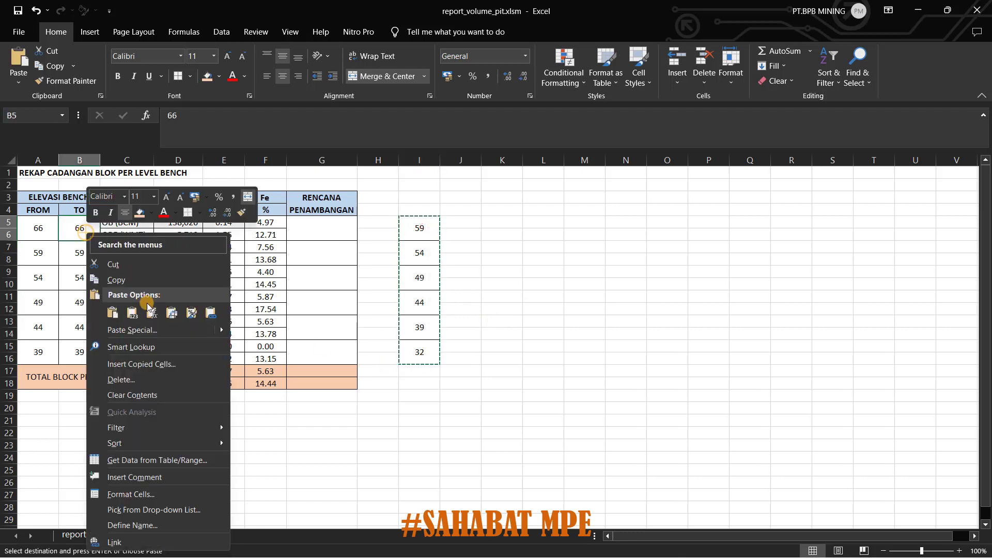
pyautogui.click(133, 308)
pyautogui.click(460, 316)
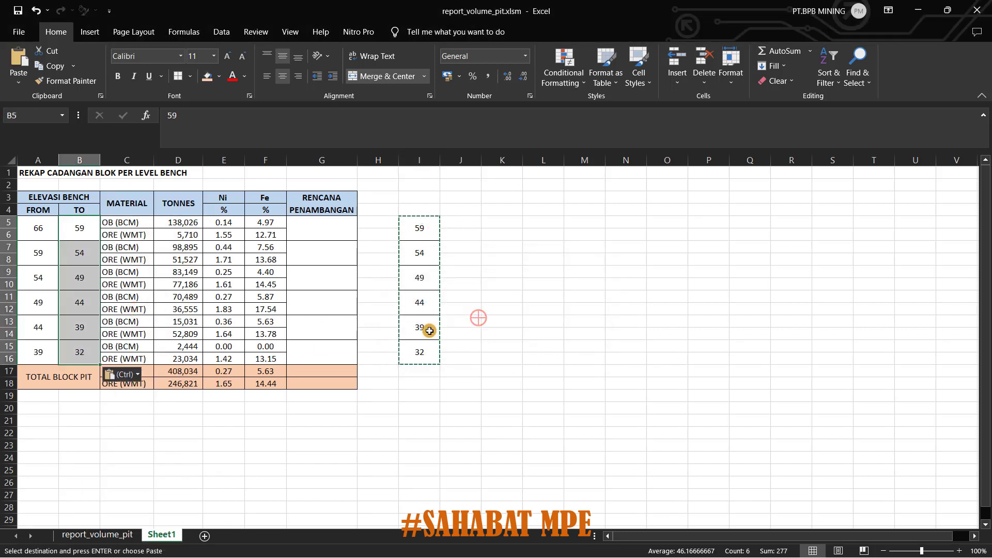
pyautogui.press('Escape')
# Clean up the temporary cells I5:I16 by clearing their contents, removing all borders and unmerging them
pyautogui.moveTo(432, 227); pyautogui.dragTo(429, 384)
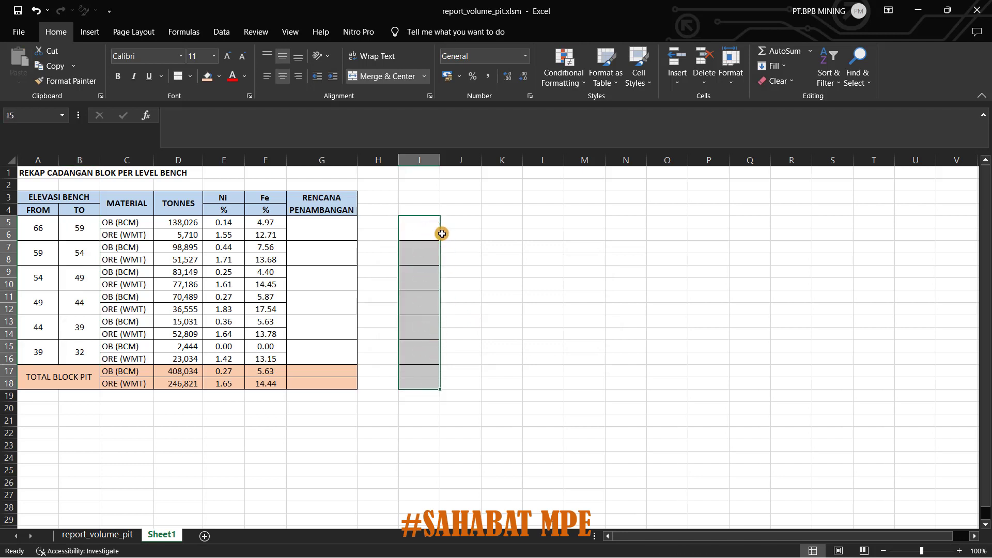
pyautogui.moveTo(416, 226); pyautogui.dragTo(416, 358)
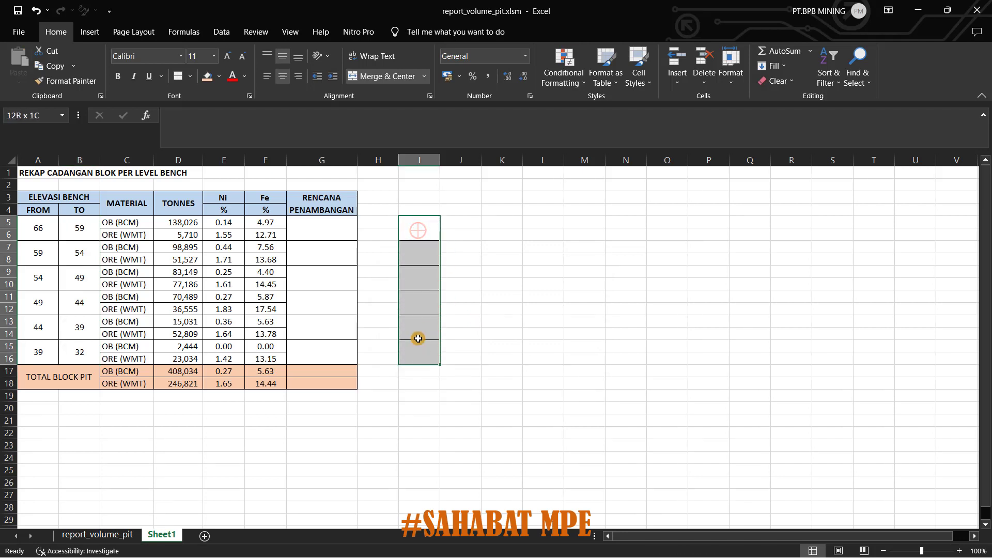
pyautogui.click(178, 76)
pyautogui.click(264, 80)
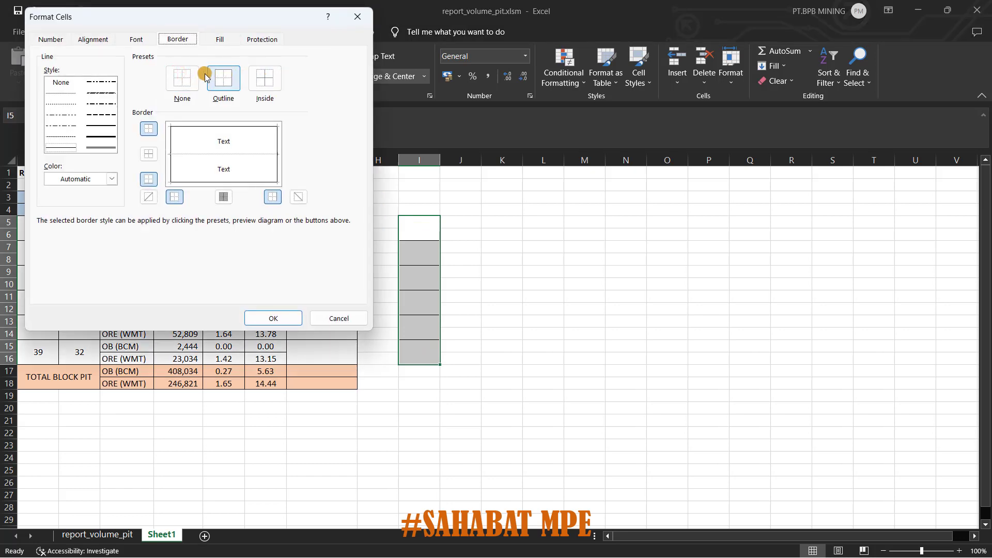
pyautogui.click(182, 76)
pyautogui.click(286, 317)
pyautogui.click(485, 309)
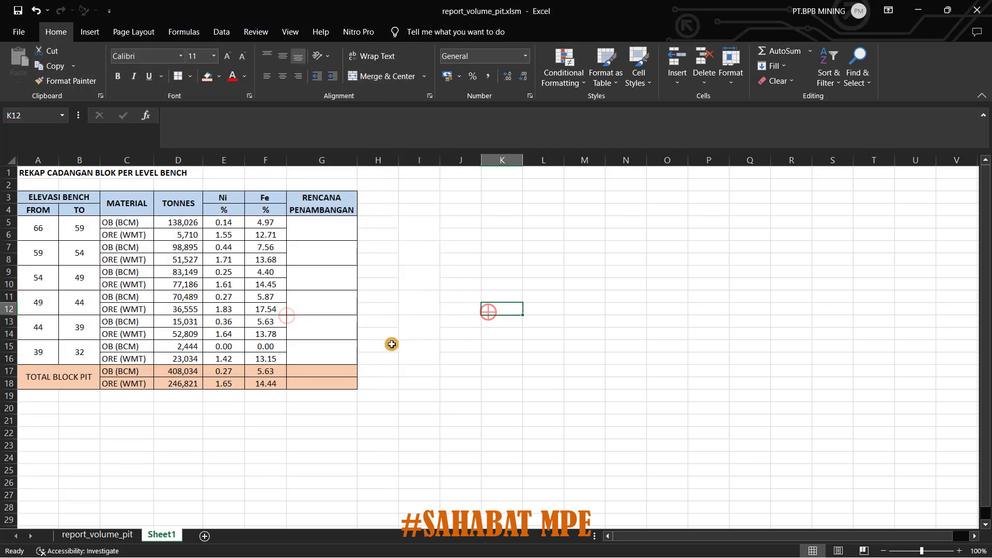
pyautogui.moveTo(407, 227); pyautogui.dragTo(419, 359)
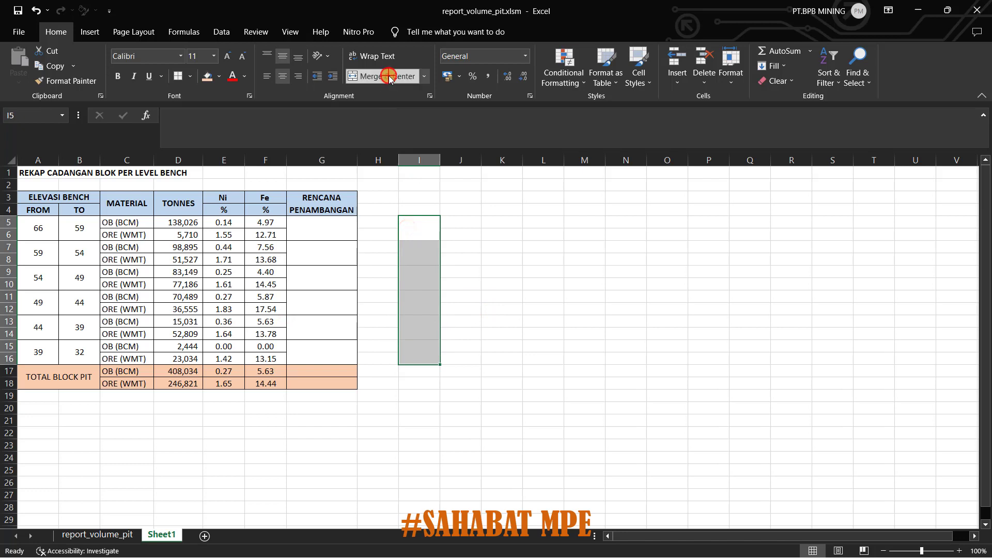
pyautogui.click(530, 321)
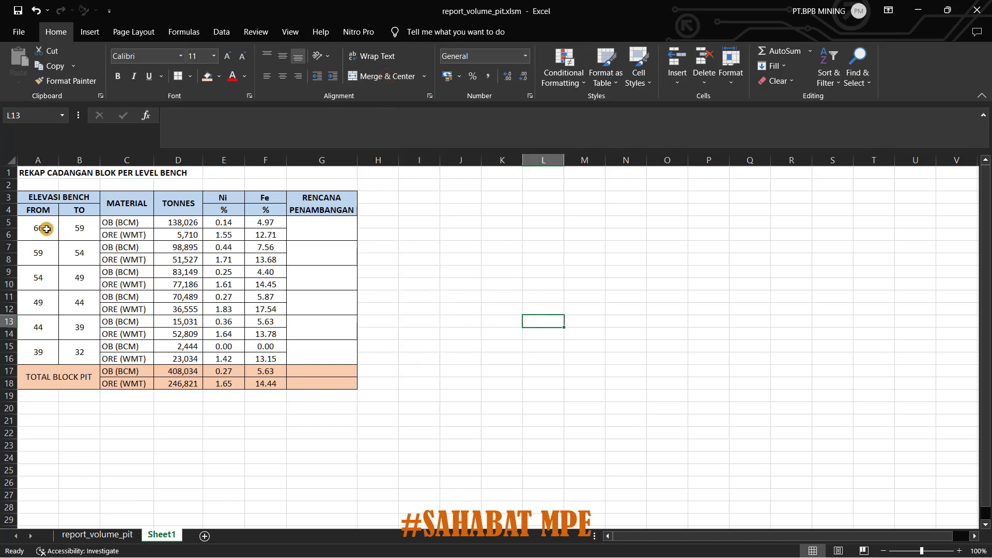
# Examine the FROM and TO elevations and the ore and OB tonnages of the first bench
pyautogui.click(45, 226)
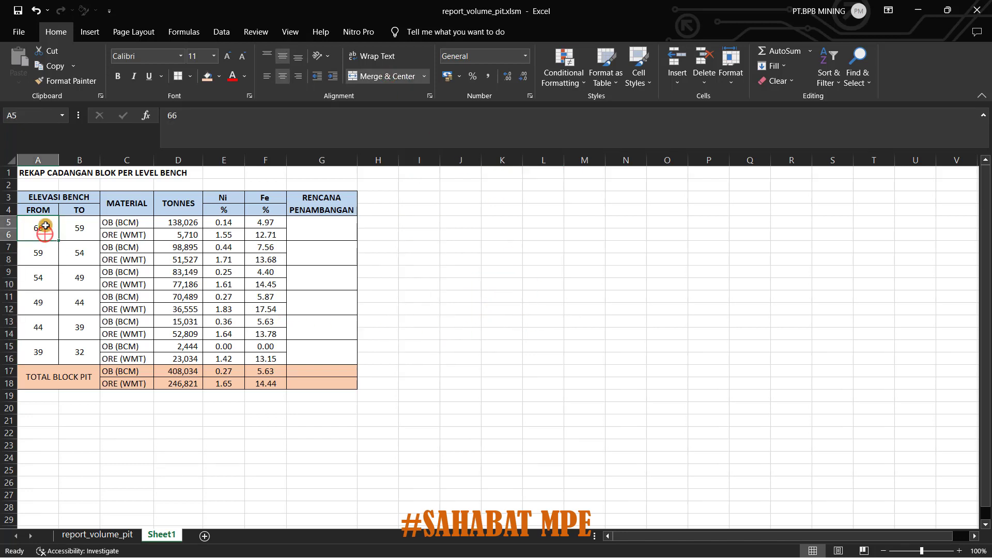
pyautogui.click(87, 229)
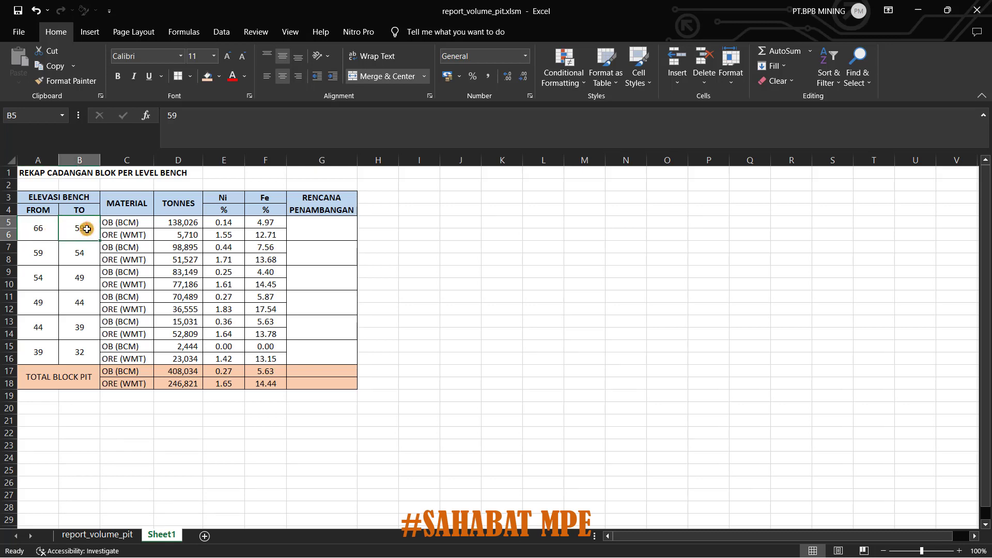
pyautogui.click(34, 227)
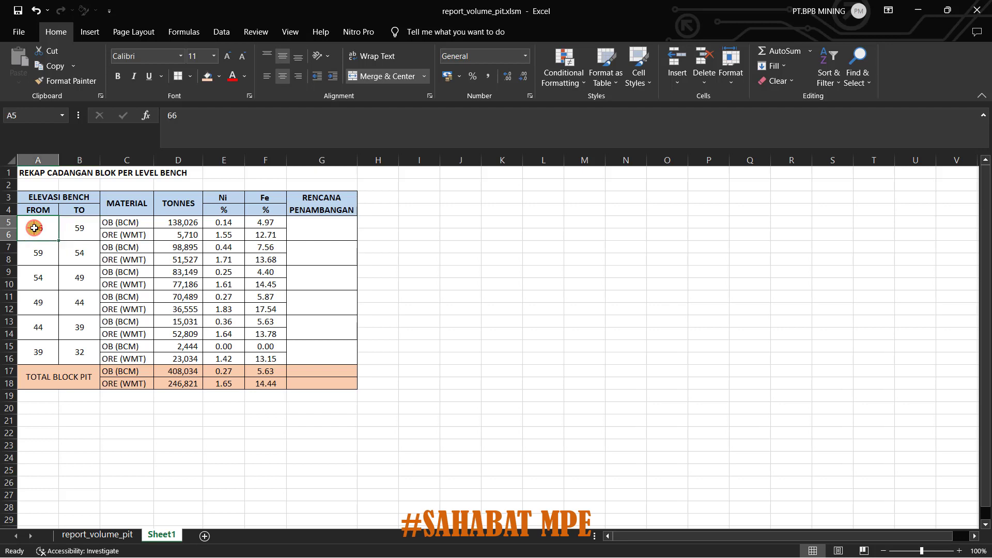
pyautogui.click(86, 228)
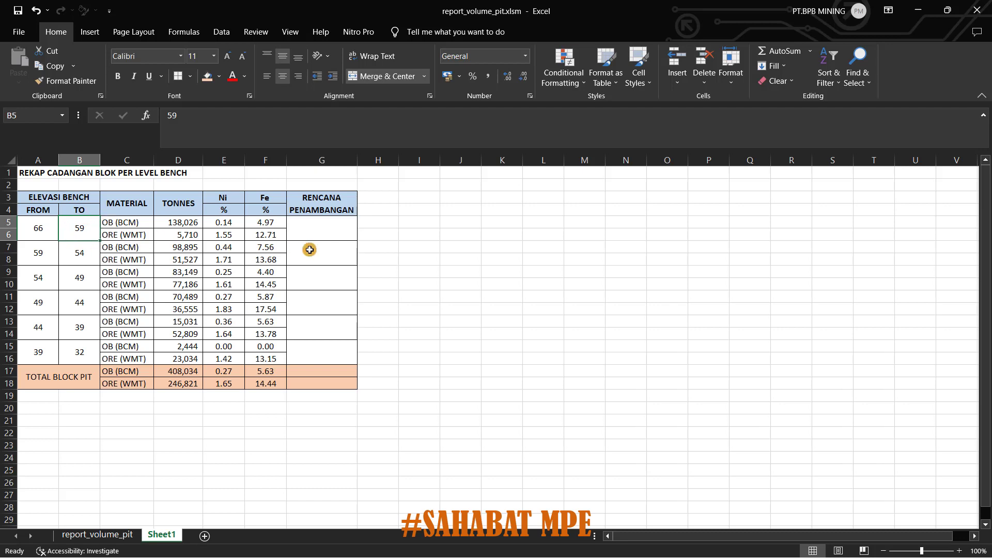
pyautogui.click(332, 231)
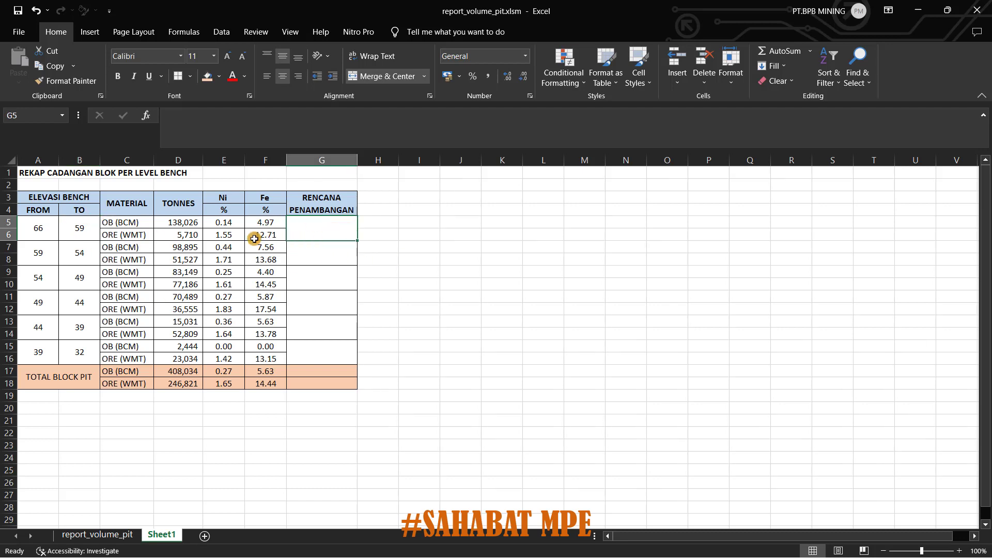
pyautogui.click(187, 235)
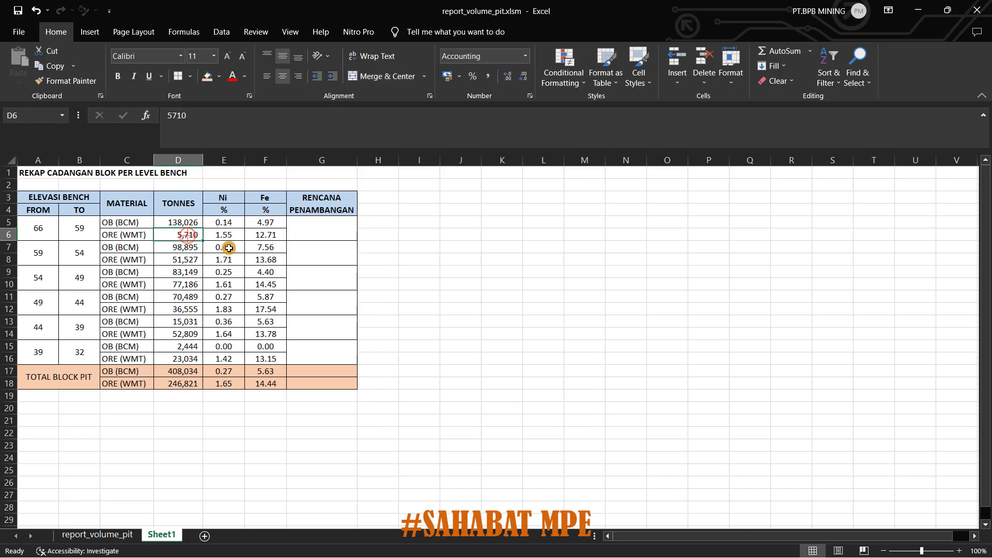
pyautogui.click(184, 222)
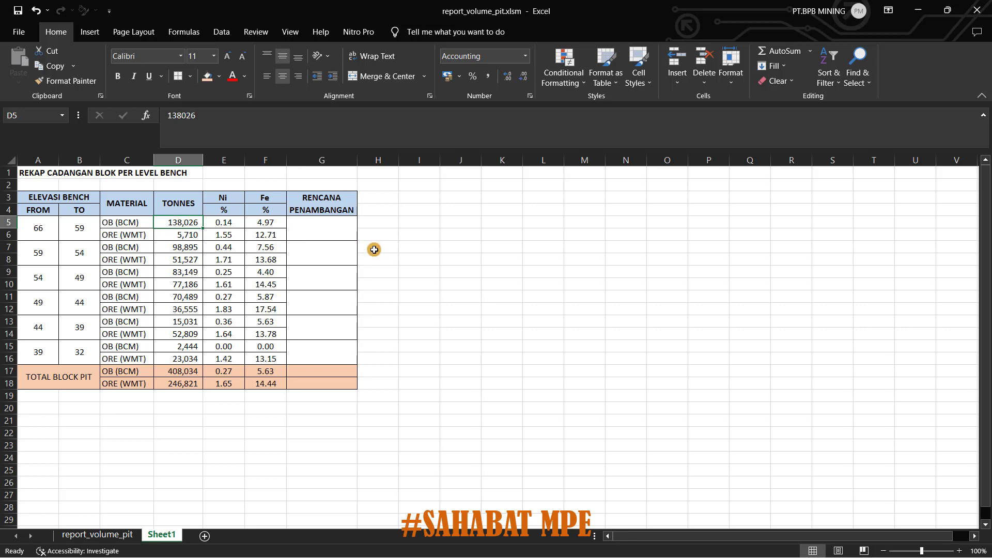
# Enter BULAN 1 as the mining plan for the 66 to 59 bench in G5
pyautogui.click(319, 238)
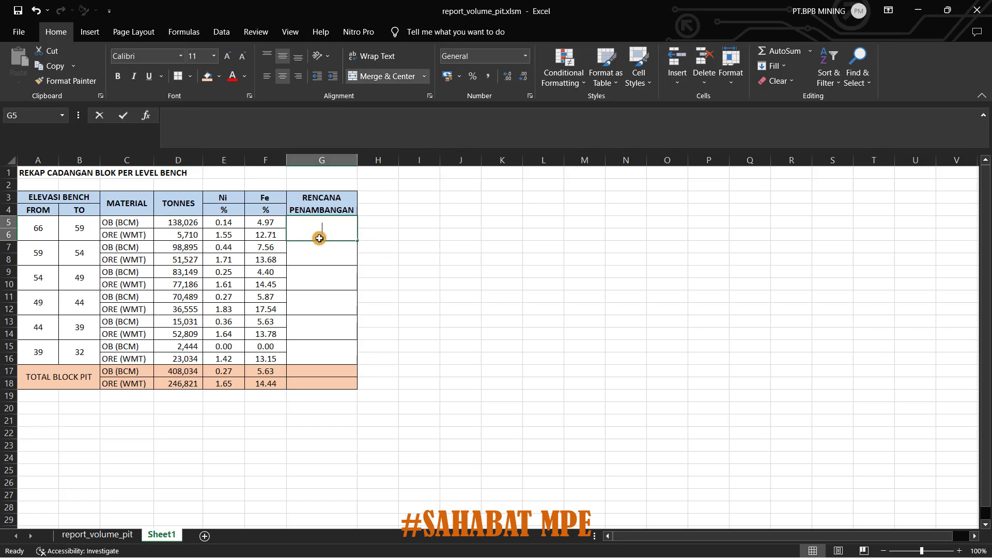
pyautogui.write('BULAN')
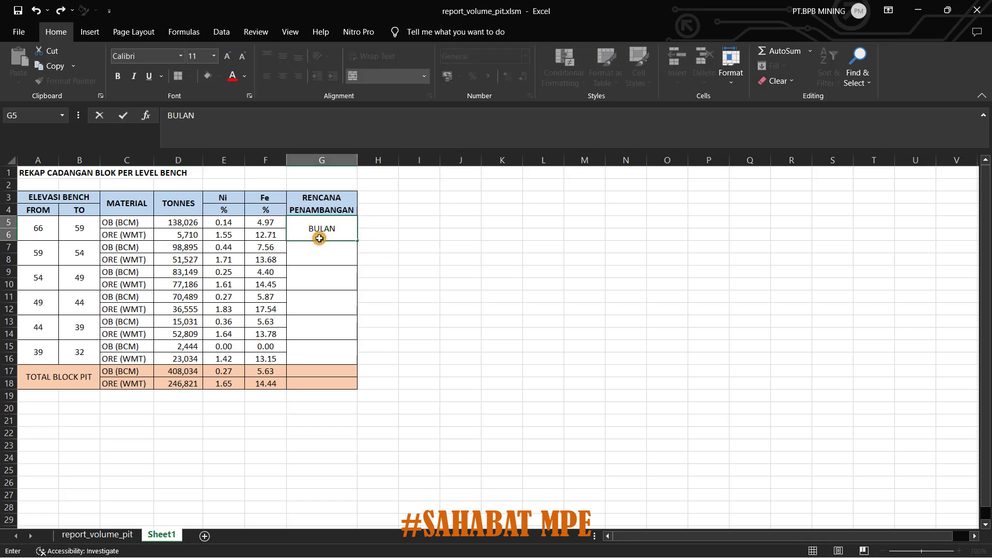
pyautogui.write(' K')
pyautogui.press('BackSpace')
pyautogui.write('1')
pyautogui.press('Return')
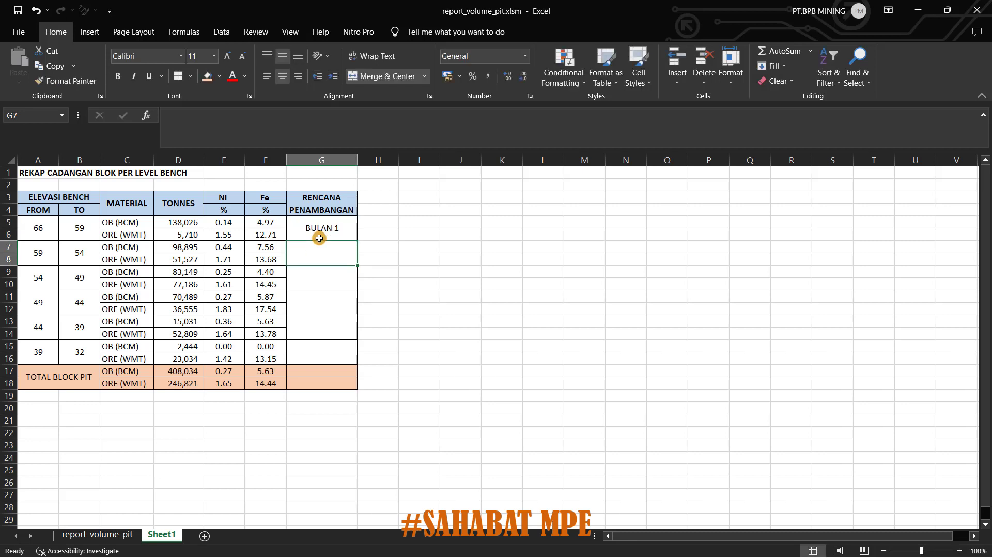
# Compare the first bench's OB tonnage with the monthly targets on report_volume_pit, and examine the 59 to 54 bench on Sheet1
pyautogui.click(330, 224)
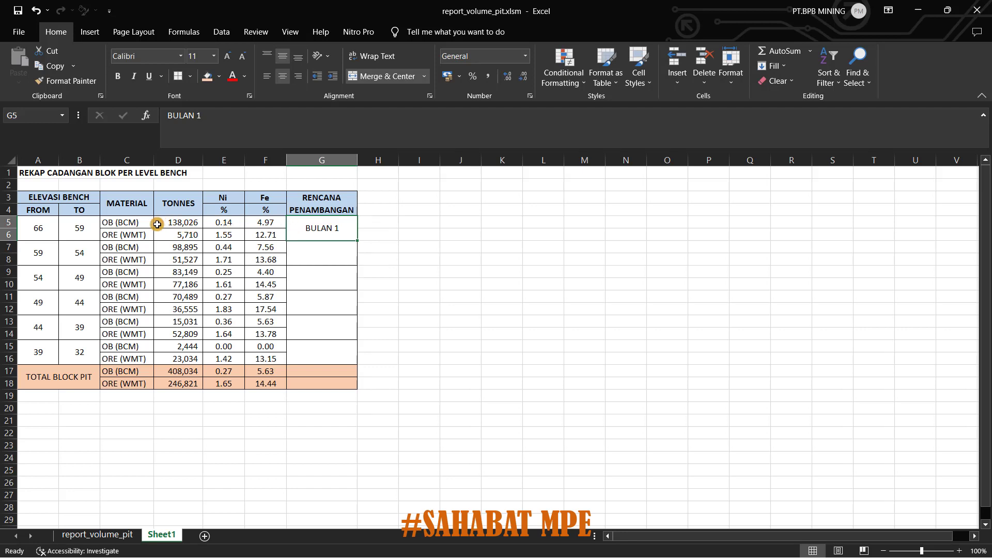
pyautogui.click(175, 222)
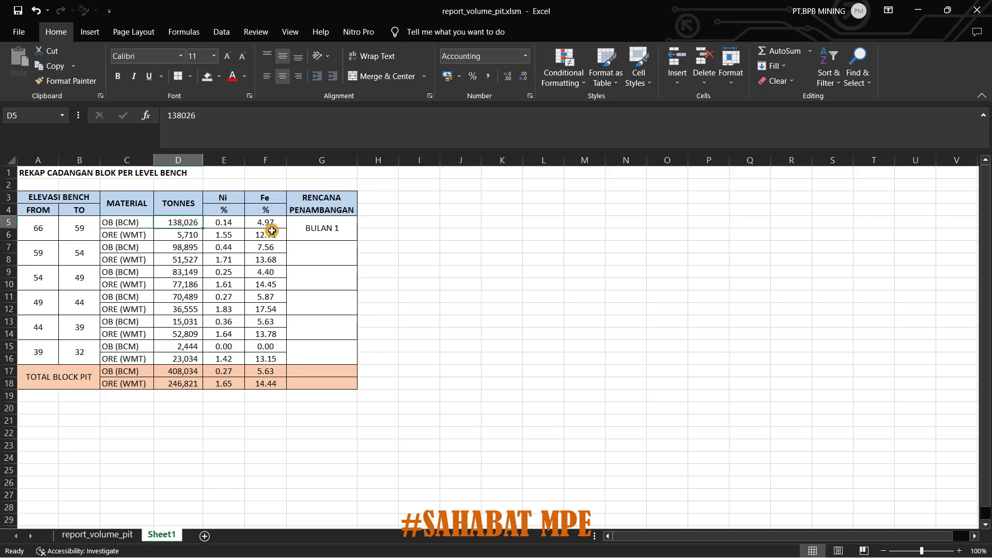
pyautogui.click(111, 535)
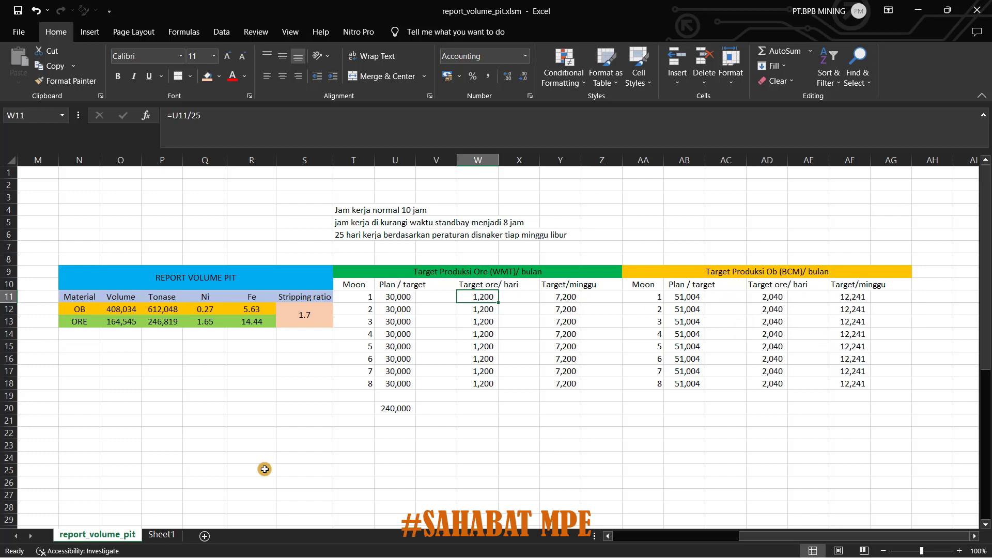
pyautogui.click(166, 536)
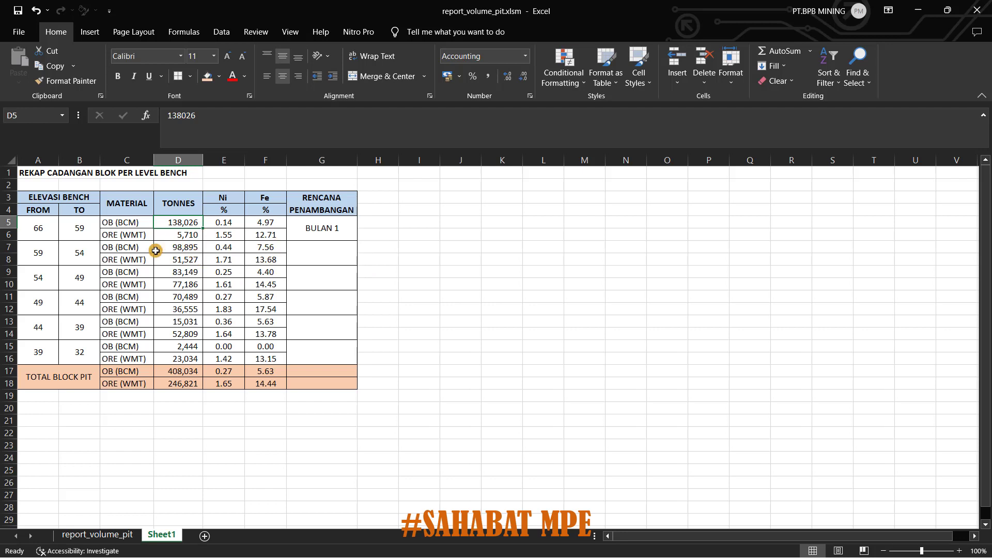
pyautogui.click(51, 255)
pyautogui.click(93, 253)
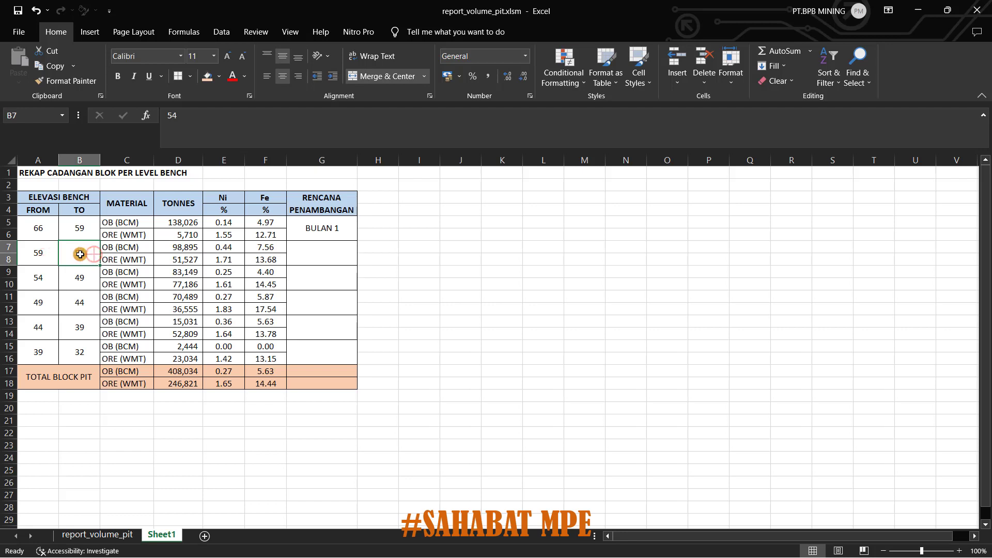
pyautogui.moveTo(43, 254); pyautogui.dragTo(82, 254)
pyautogui.click(309, 250)
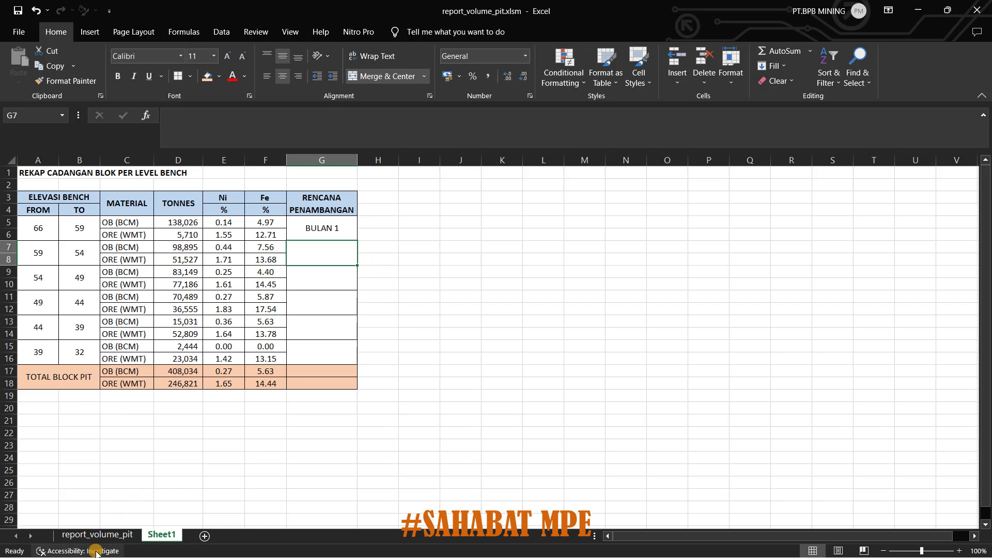
# Check the month 1 and 2 ore targets on report_volume_pit against the ore tonnages of the 59 to 54 and 54 to 49 benches
pyautogui.click(98, 534)
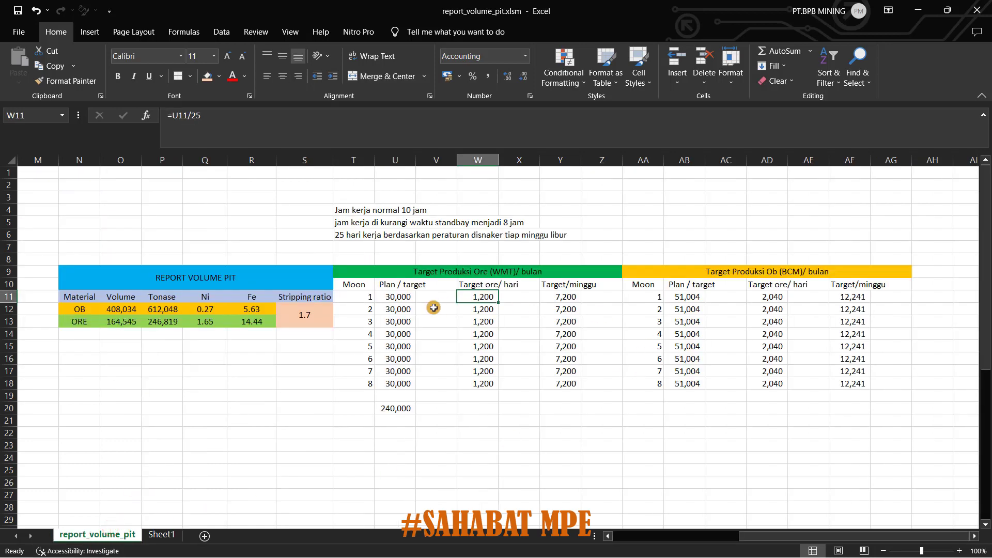
pyautogui.click(395, 297)
pyautogui.click(399, 310)
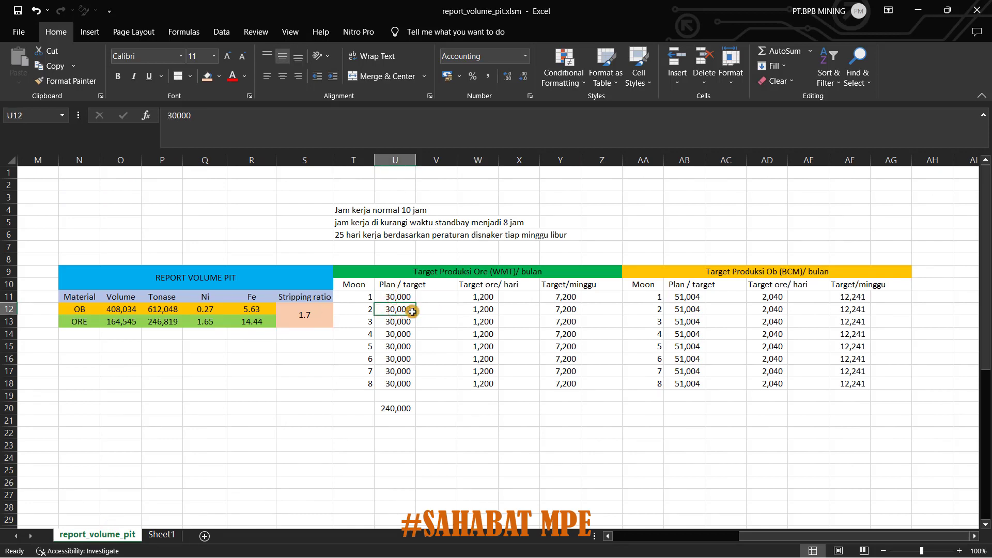
pyautogui.click(174, 537)
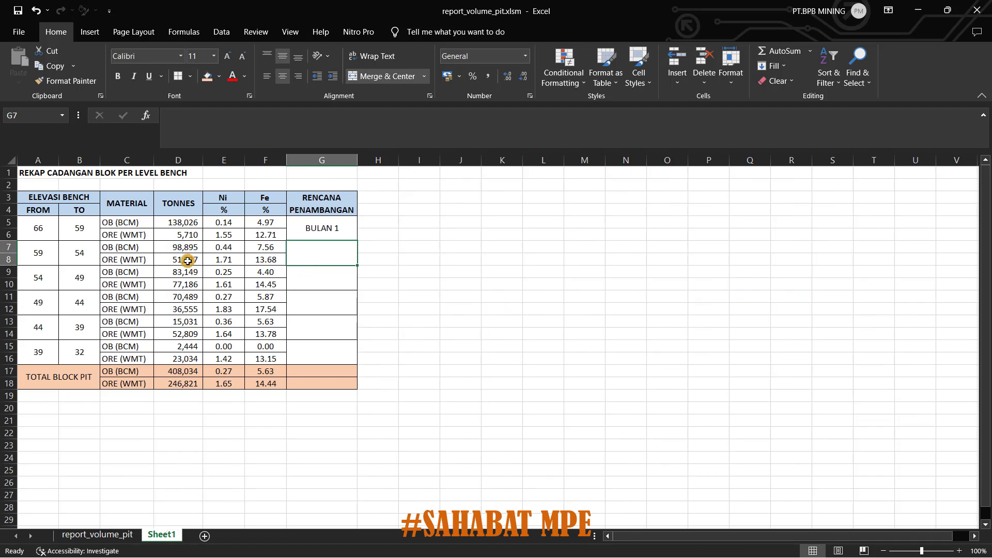
pyautogui.click(83, 259)
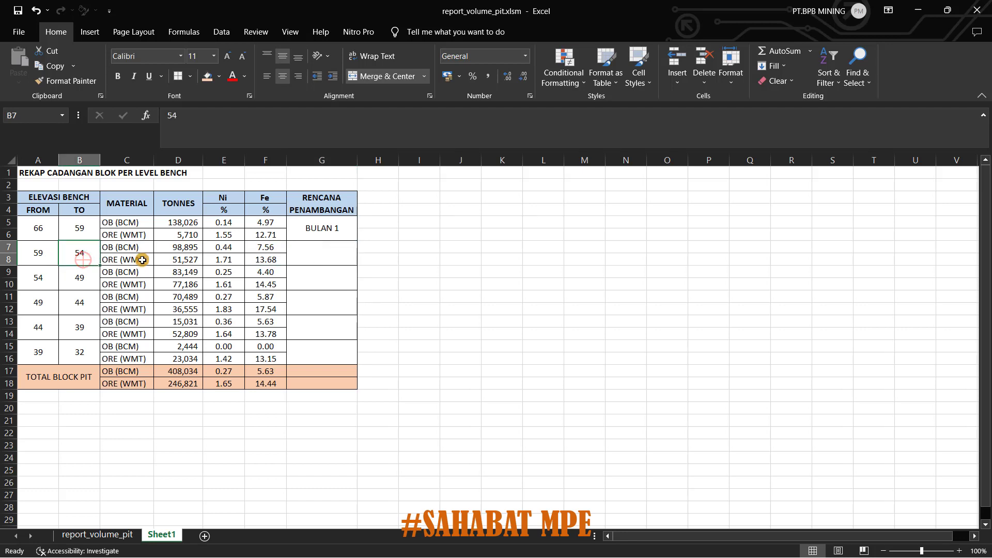
pyautogui.click(169, 258)
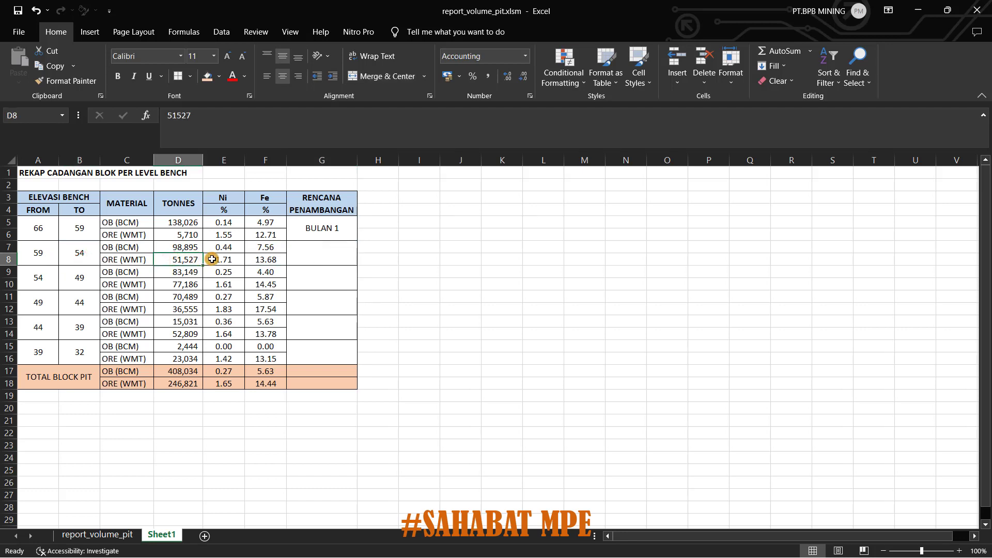
pyautogui.click(308, 260)
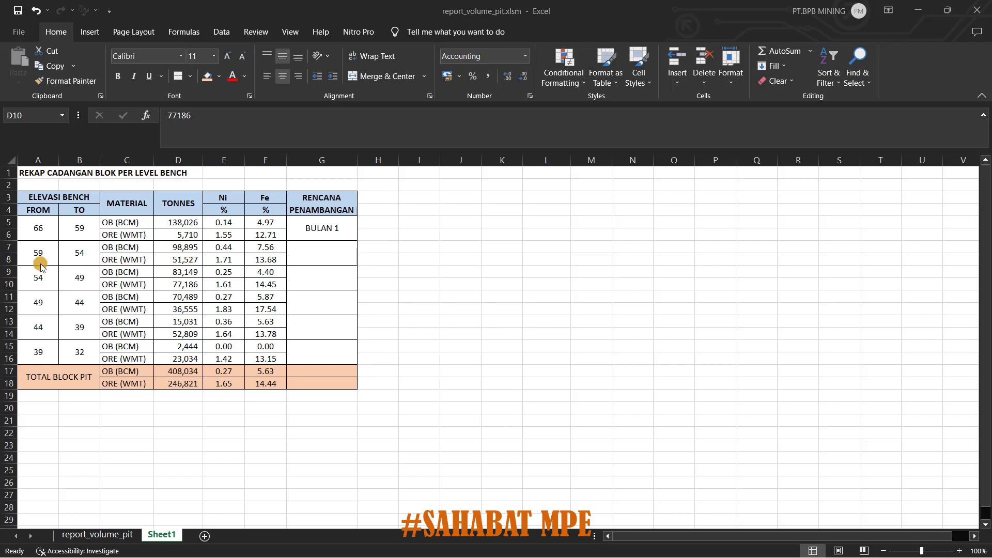
pyautogui.click(83, 260)
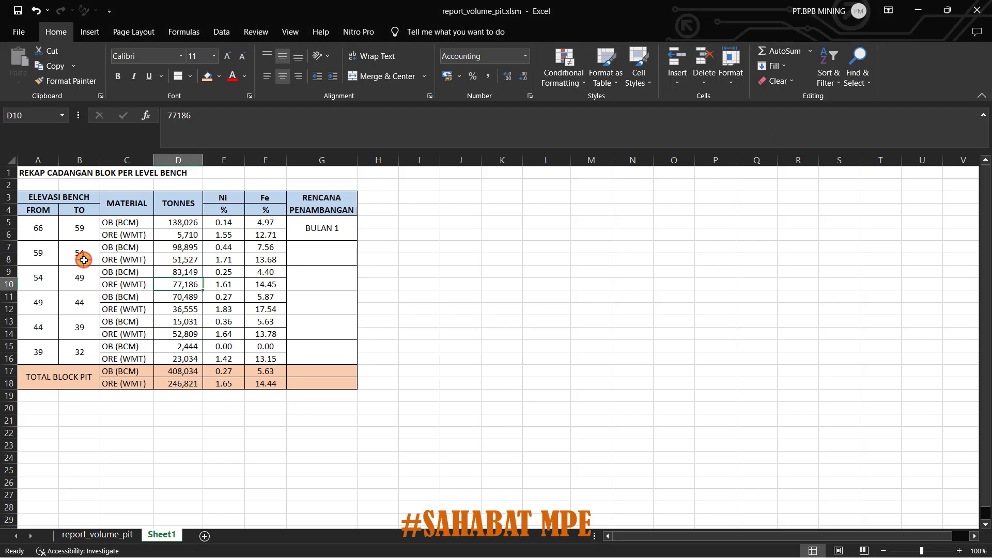
pyautogui.moveTo(35, 250); pyautogui.dragTo(72, 250)
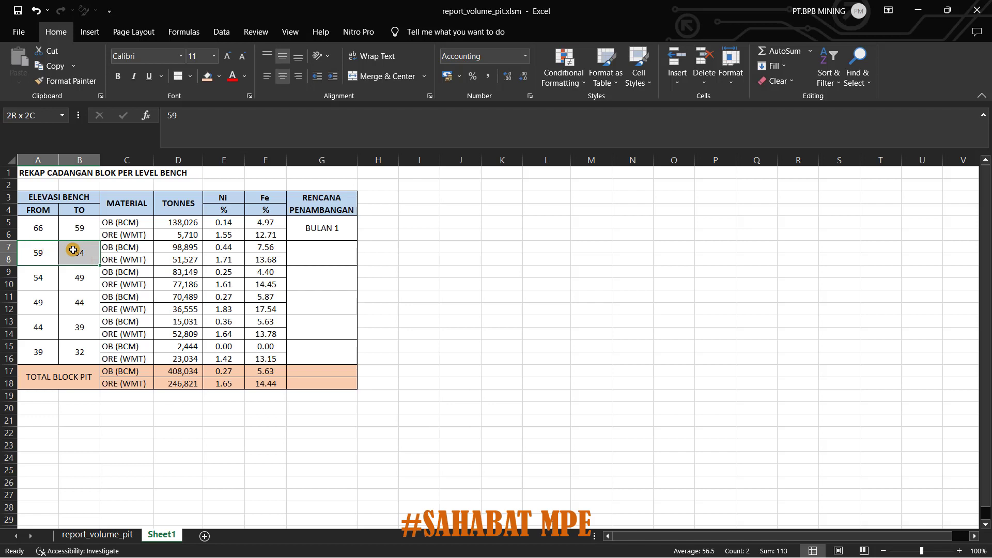
pyautogui.moveTo(73, 250); pyautogui.dragTo(83, 280)
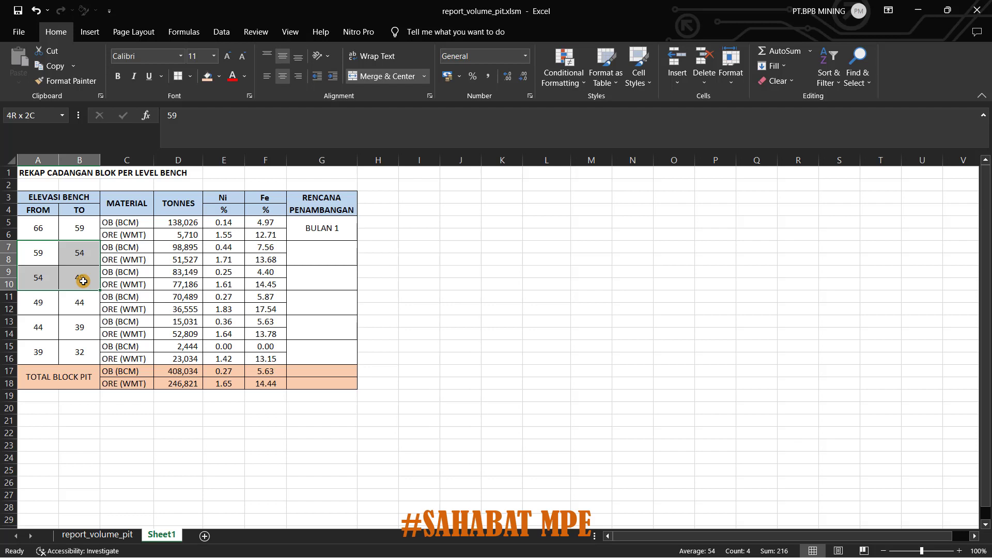
pyautogui.click(188, 261)
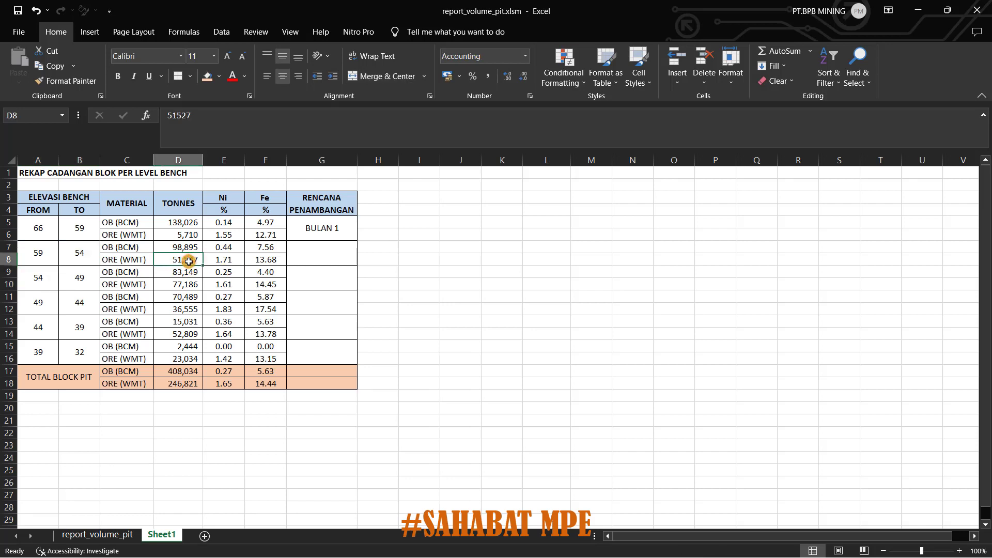
# Add the ore tonnages of the 59 to 54 and 54 to 49 benches in K9 with =D8+D10
pyautogui.click(189, 286)
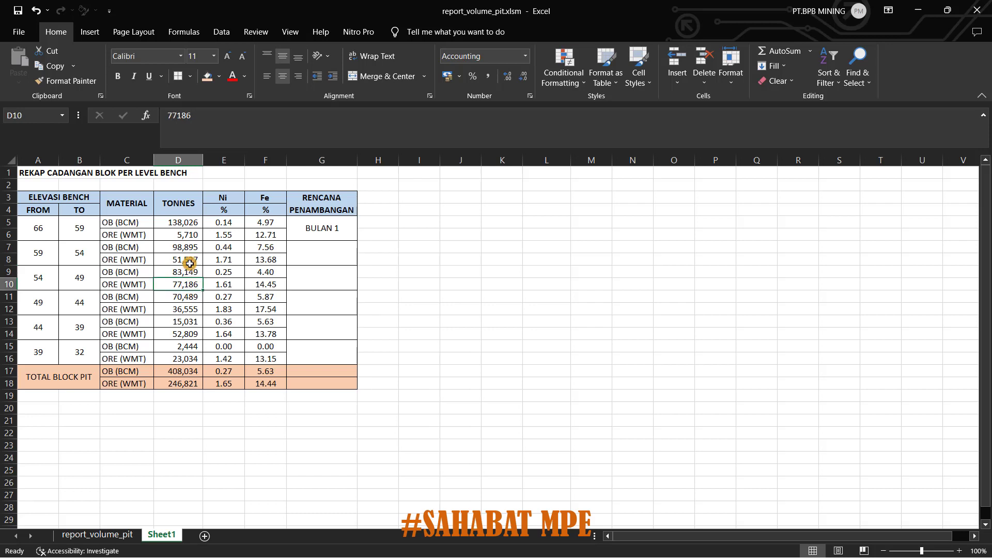
pyautogui.click(190, 285)
pyautogui.click(191, 285)
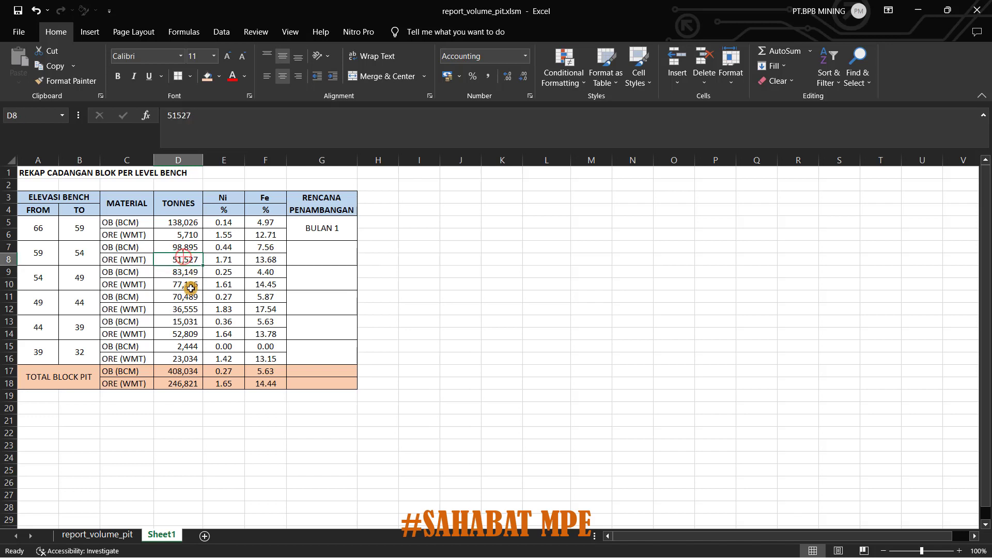
pyautogui.click(190, 285)
pyautogui.click(184, 259)
pyautogui.click(183, 285)
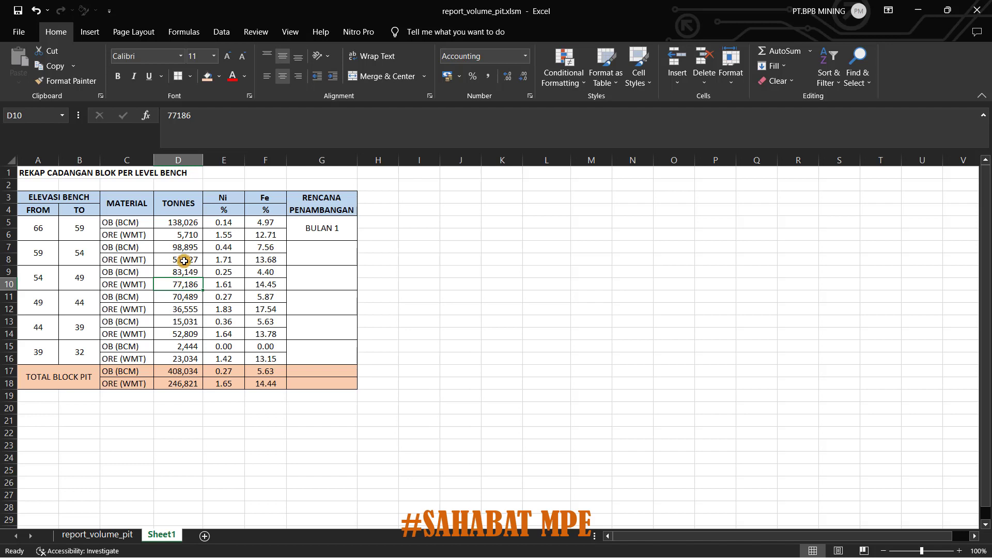
pyautogui.click(508, 278)
pyautogui.write('=')
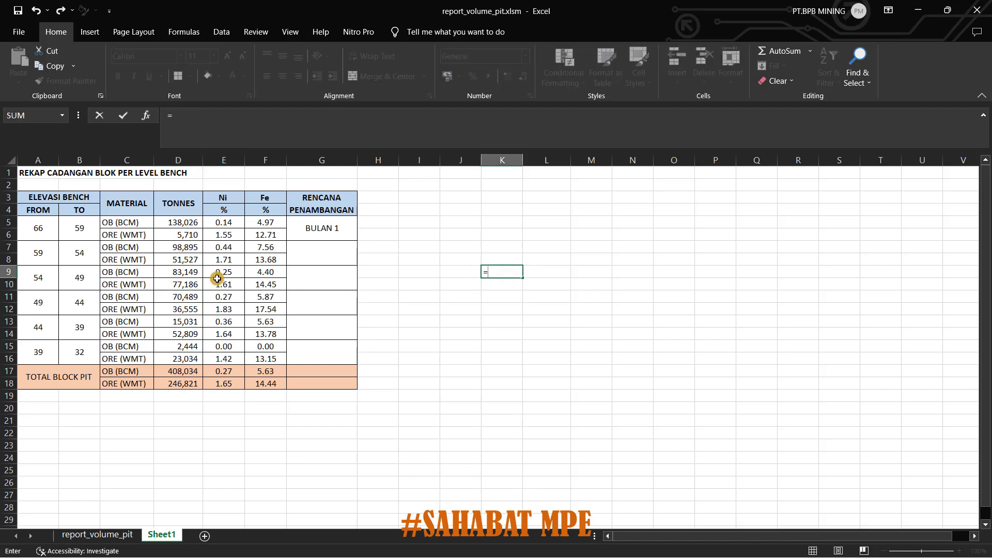
pyautogui.click(184, 261)
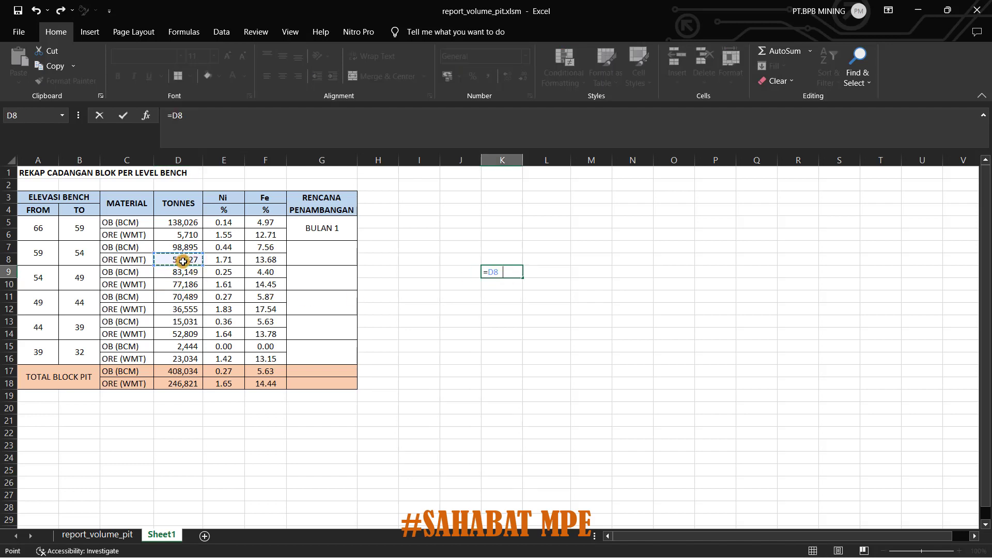
pyautogui.write('+')
pyautogui.click(191, 285)
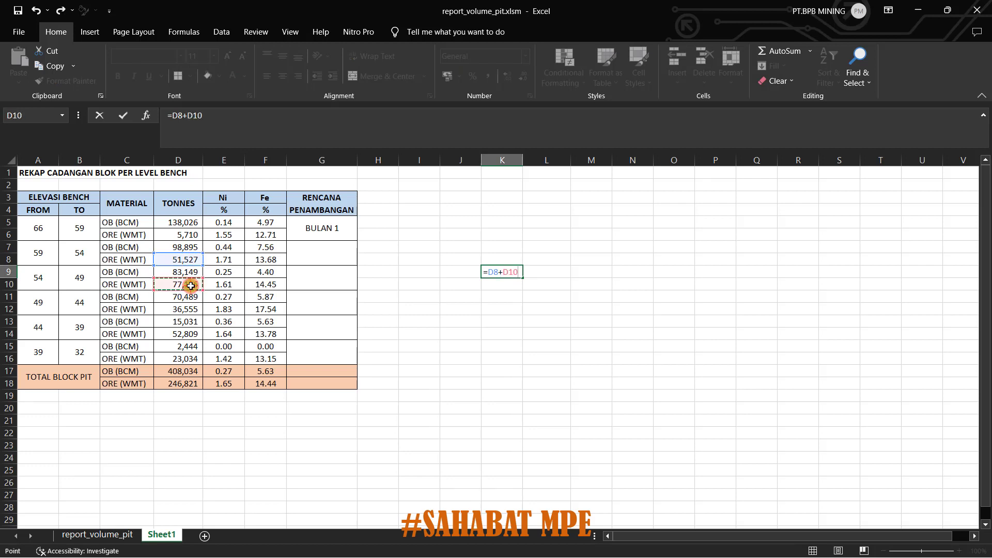
pyautogui.press('Return')
# Divide the combined ore tonnage by four months in L11 with =K9/4
pyautogui.click(536, 296)
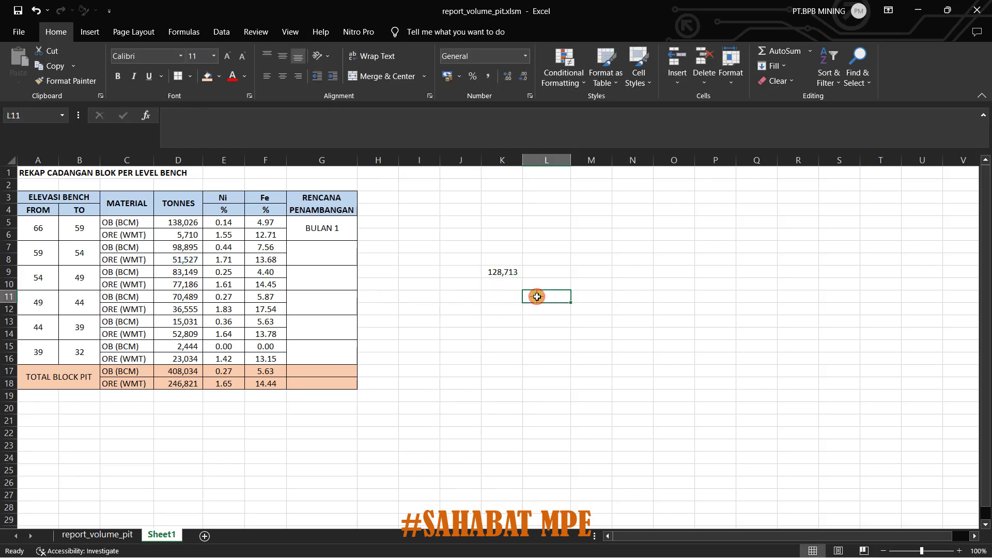
pyautogui.write('=')
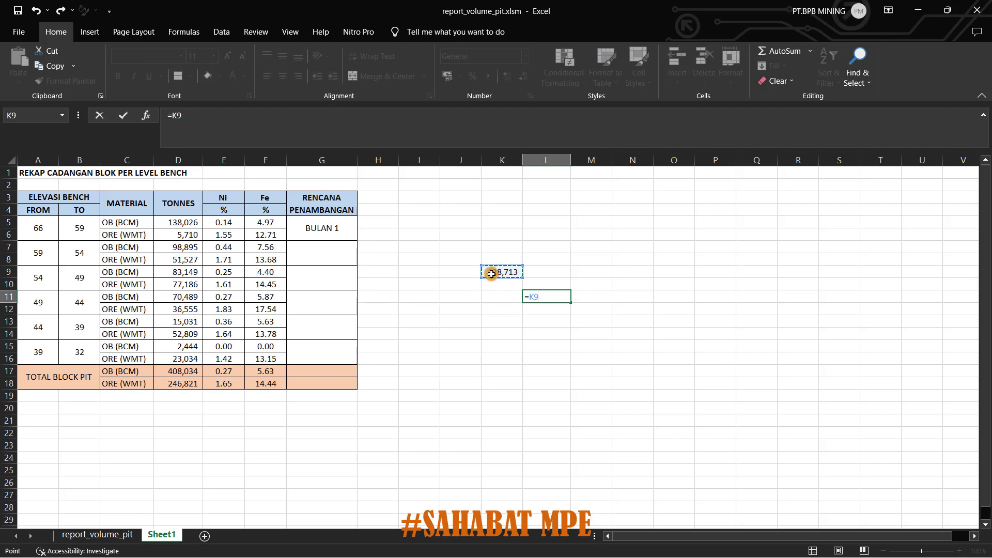
pyautogui.write('/4')
pyautogui.press('Return')
pyautogui.click(558, 295)
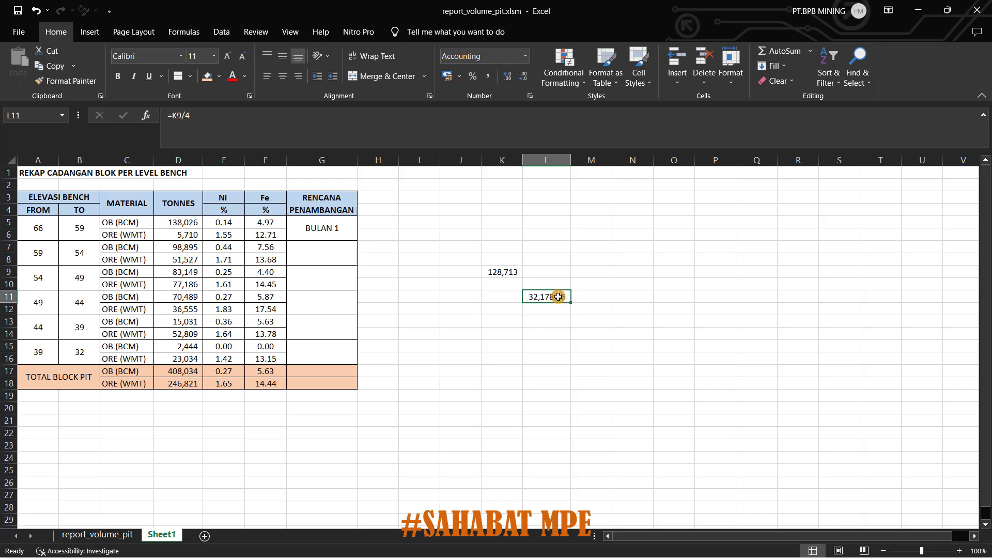
# Merge G7:G10 and enter BULAN KE 2 - KE 4 as the mining plan for the 59 to 49 benches
pyautogui.moveTo(321, 249); pyautogui.dragTo(321, 274)
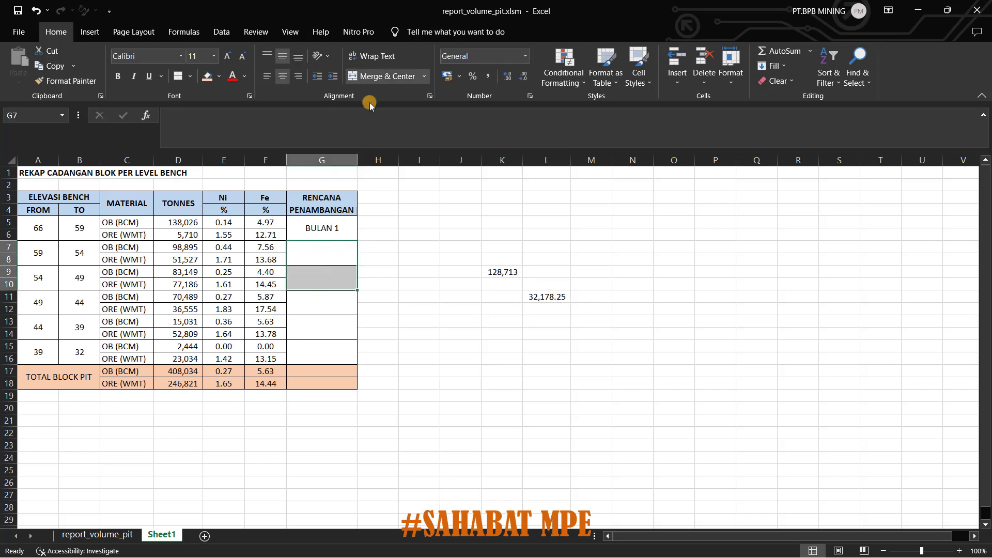
pyautogui.click(367, 75)
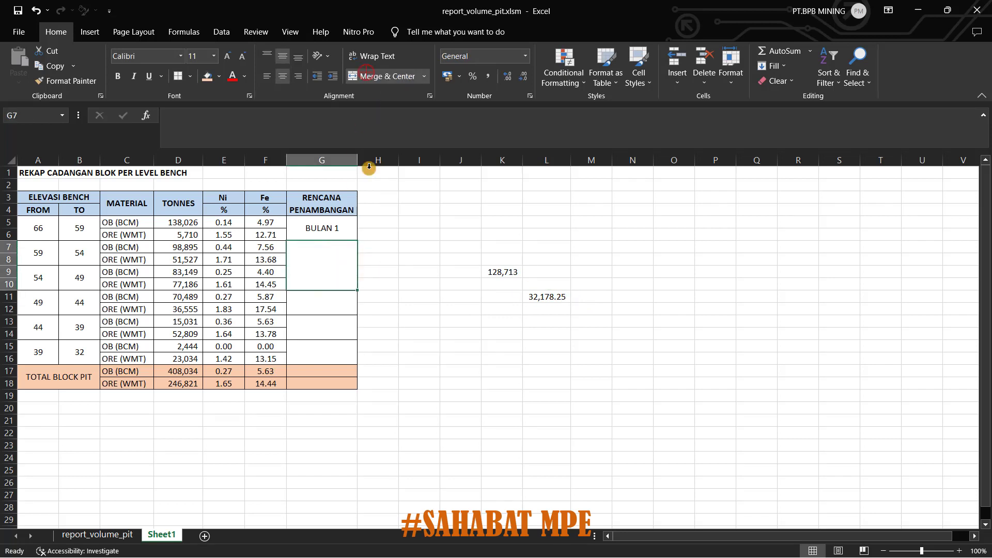
pyautogui.click(310, 261)
pyautogui.write('B')
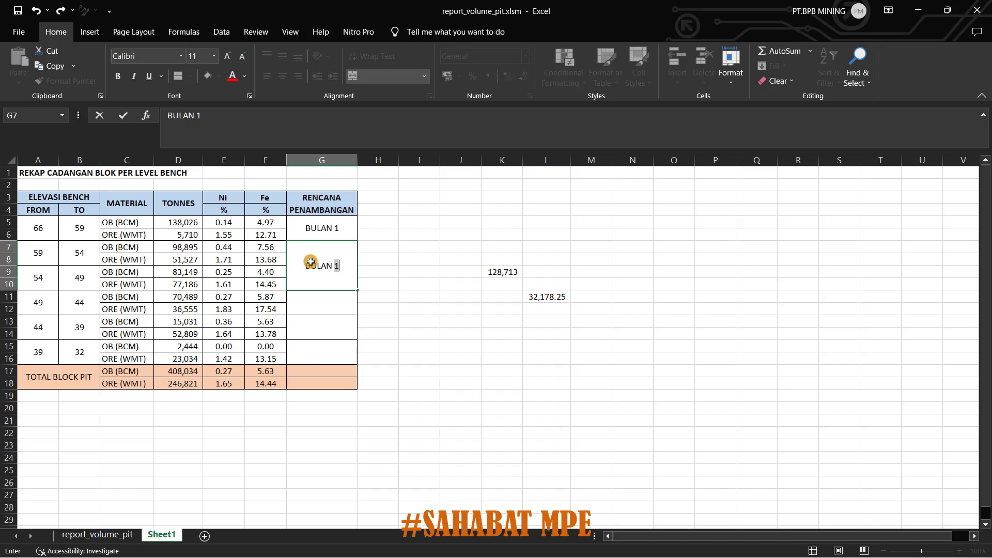
pyautogui.write('ULAN KE 2 - KE 4')
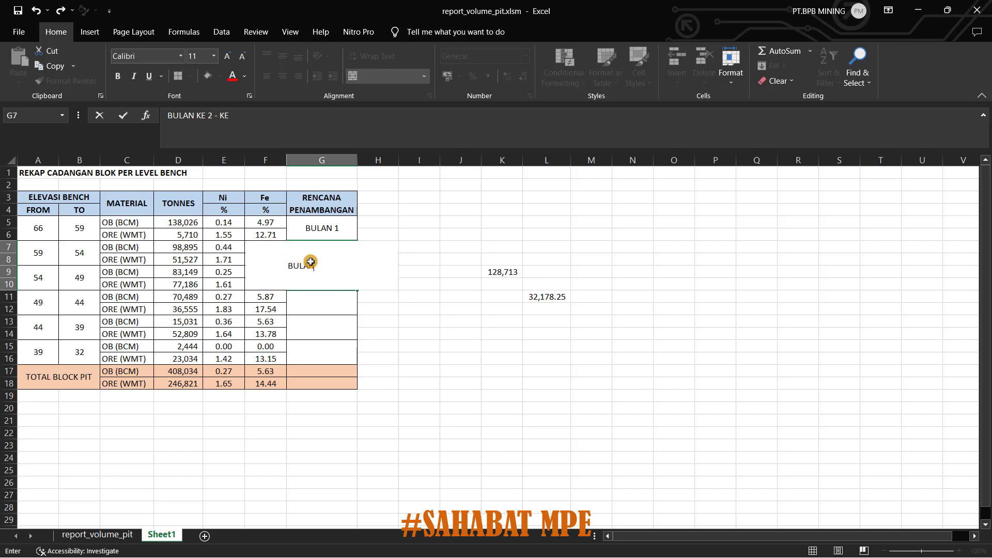
pyautogui.press('Return')
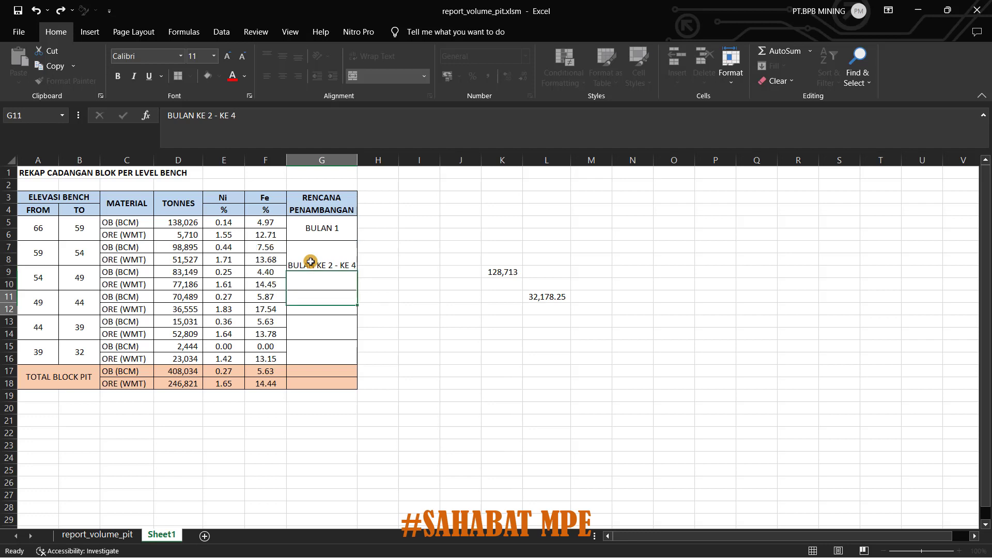
pyautogui.click(340, 261)
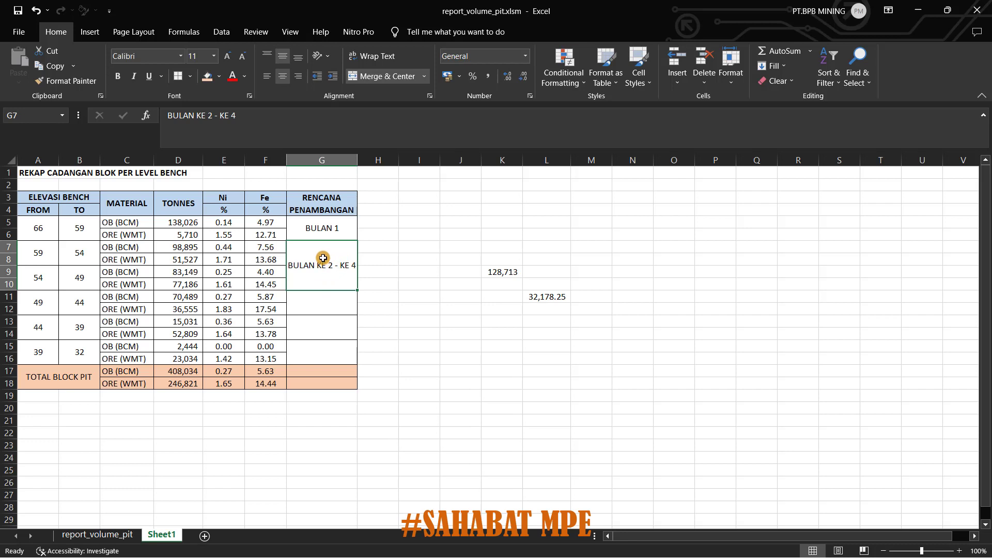
# Review the elevations, mining plan and ore tonnages of the 59 to 54 and 54 to 49 benches
pyautogui.click(44, 257)
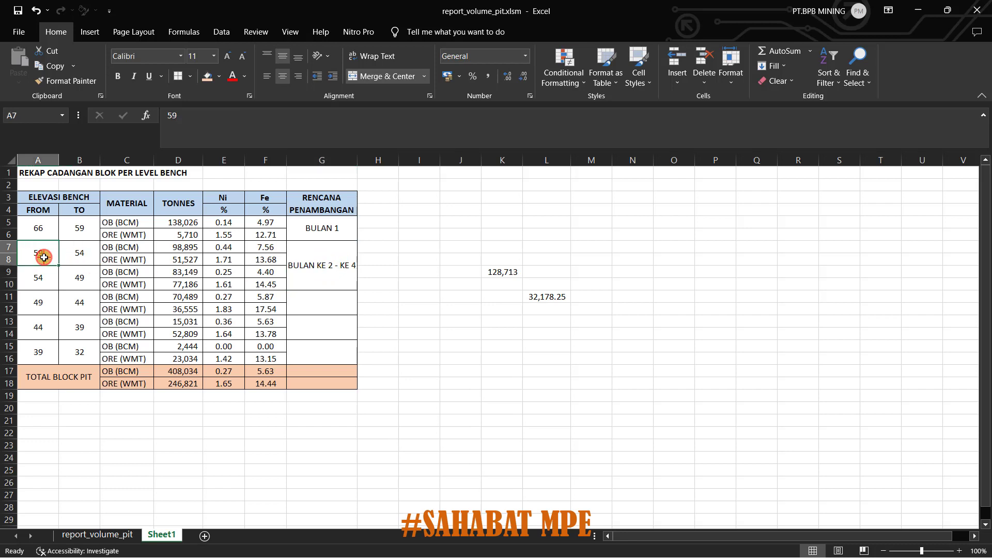
pyautogui.click(83, 278)
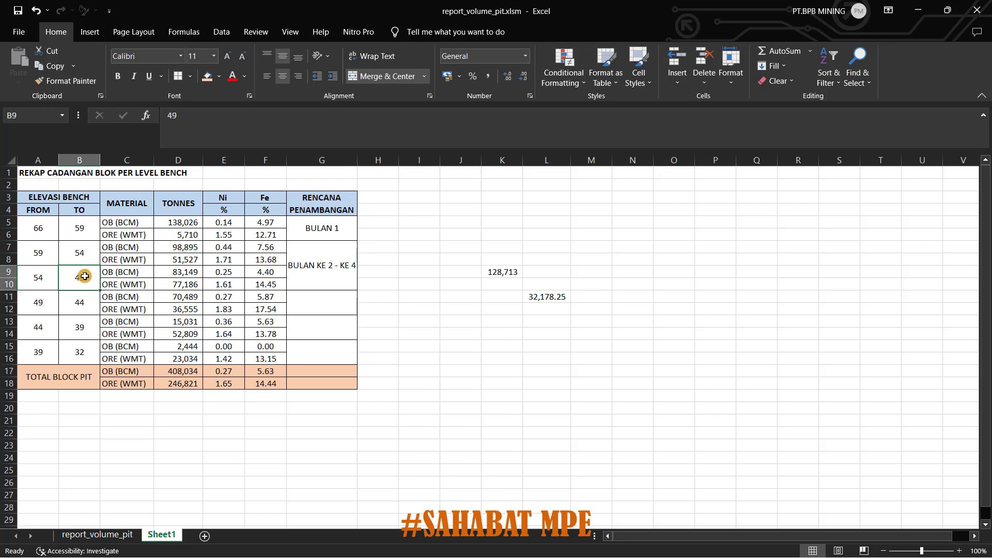
pyautogui.moveTo(46, 254); pyautogui.dragTo(316, 277)
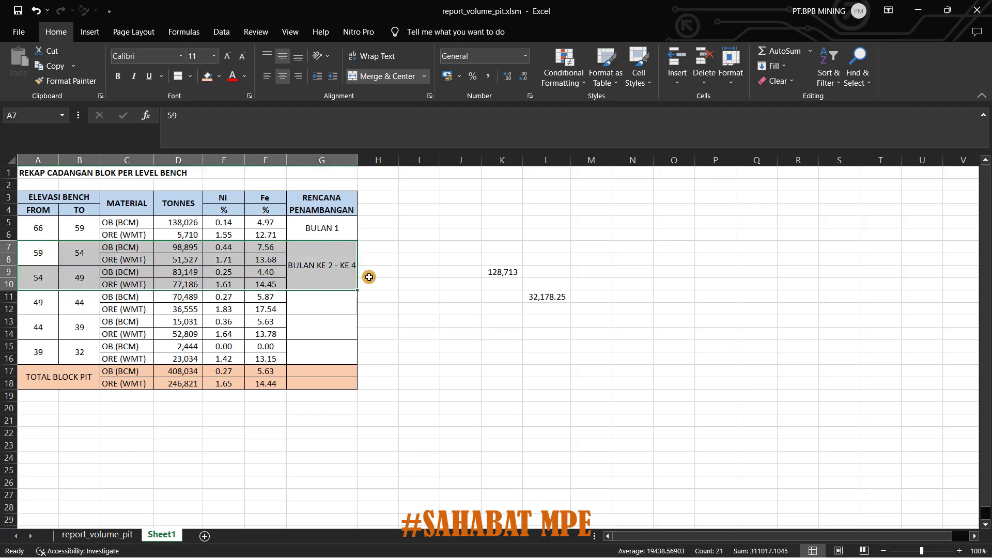
pyautogui.click(305, 261)
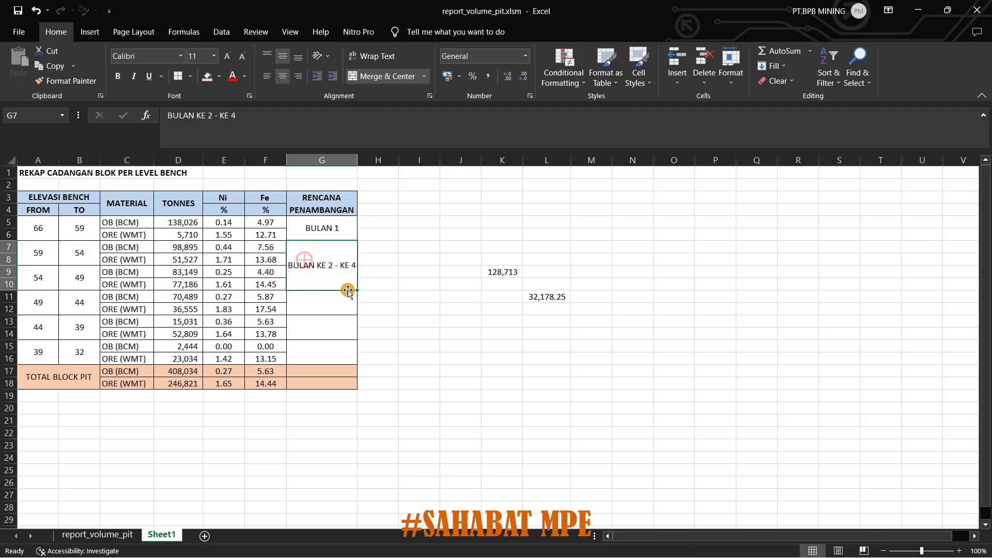
pyautogui.click(182, 260)
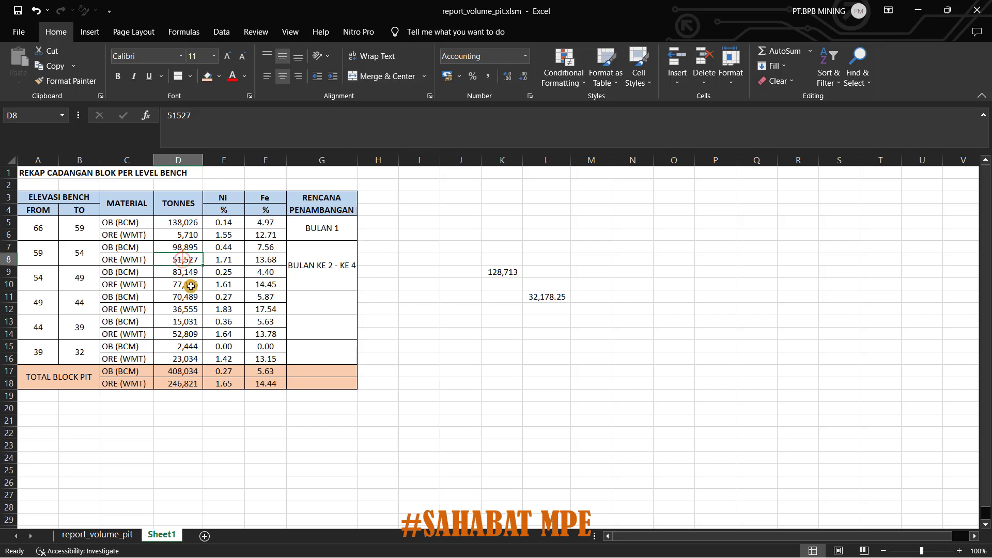
pyautogui.click(189, 284)
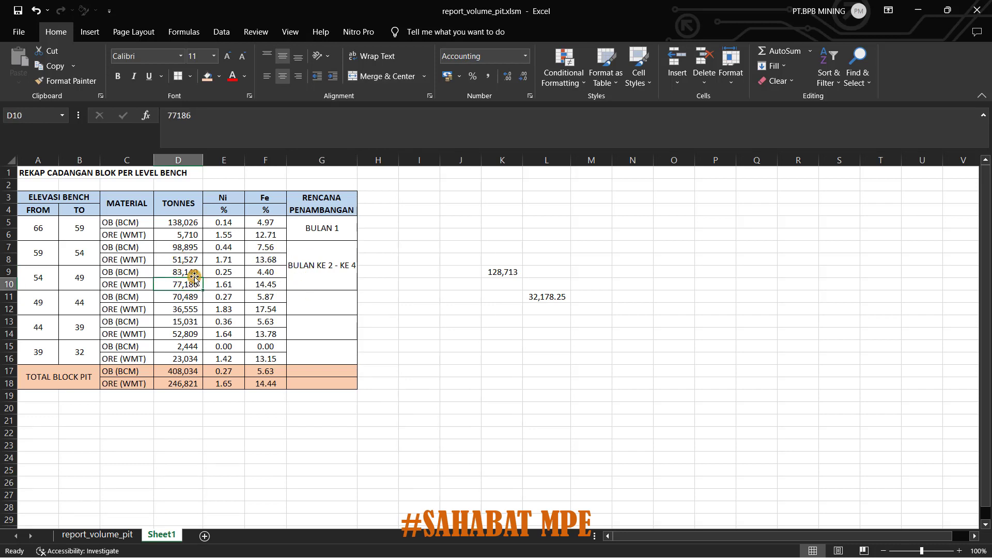
# Check the ore targets of months 1 to 4 on report_volume_pit and return to Sheet1
pyautogui.click(100, 534)
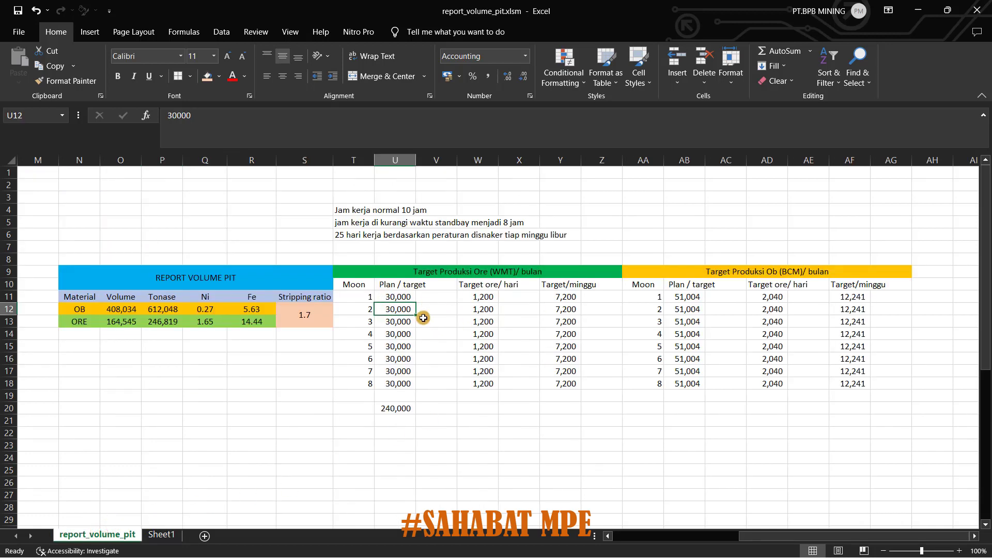
pyautogui.click(403, 298)
pyautogui.click(402, 317)
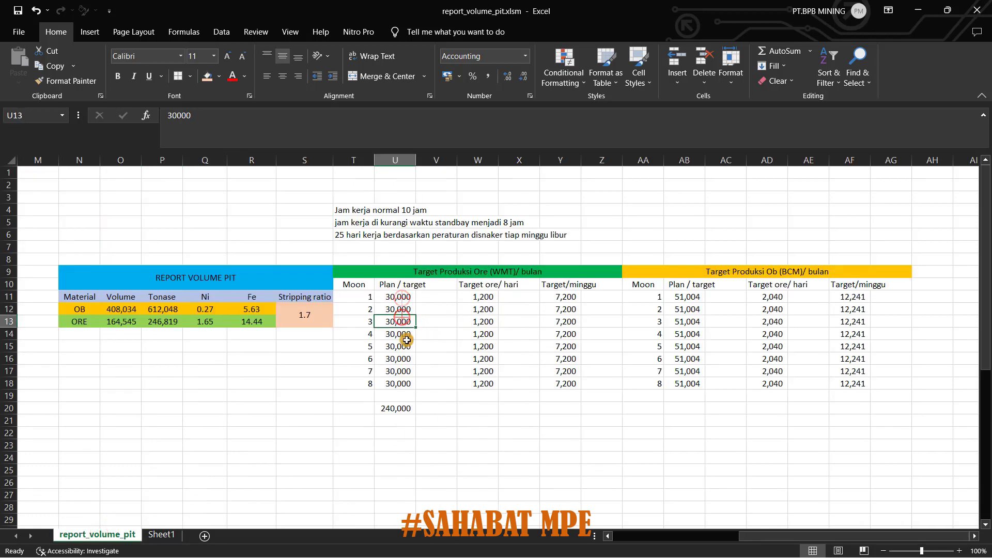
pyautogui.click(391, 310)
pyautogui.click(397, 333)
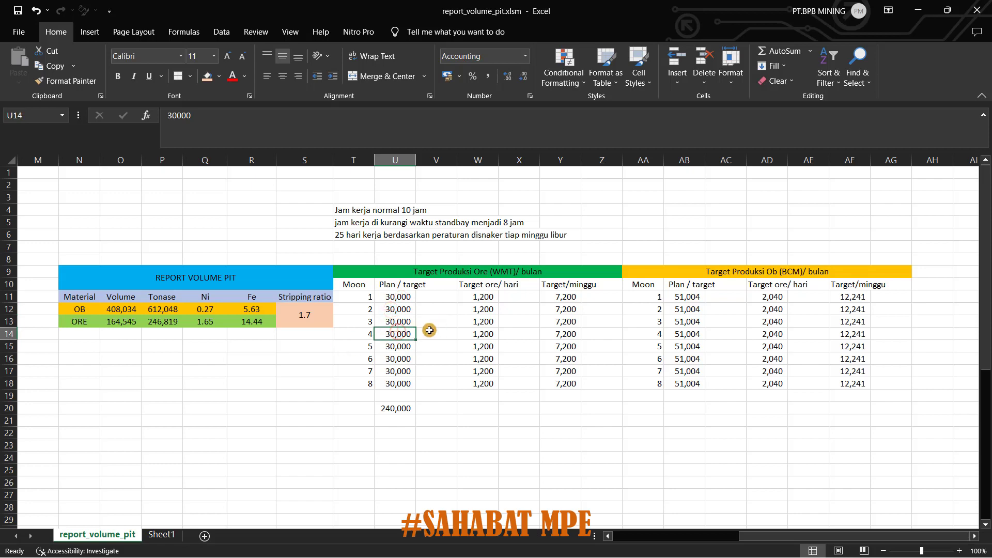
pyautogui.click(160, 535)
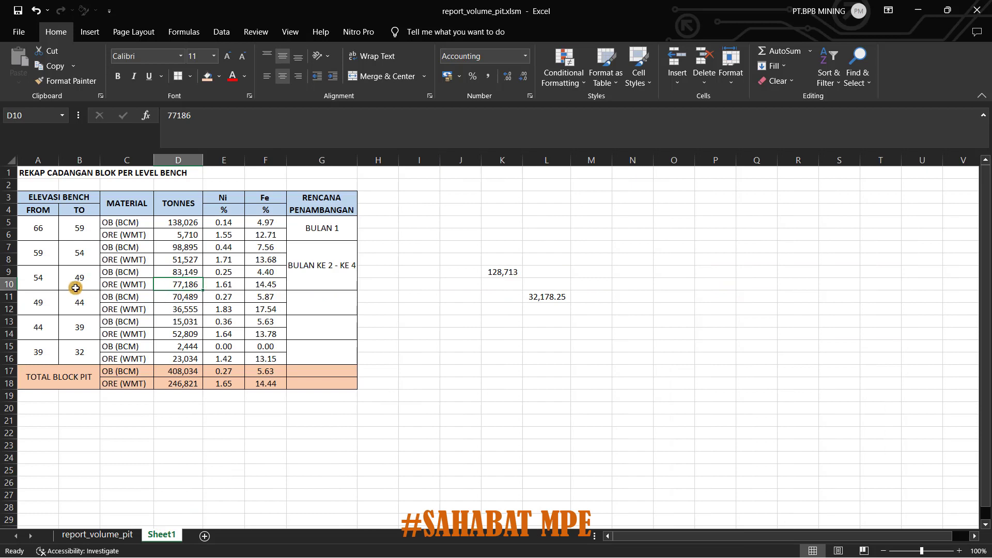
# Check the 49 to 44 bench's tonnages, enter BULAN KE 5 as its mining plan in G11 and middle-align the entry
pyautogui.click(42, 303)
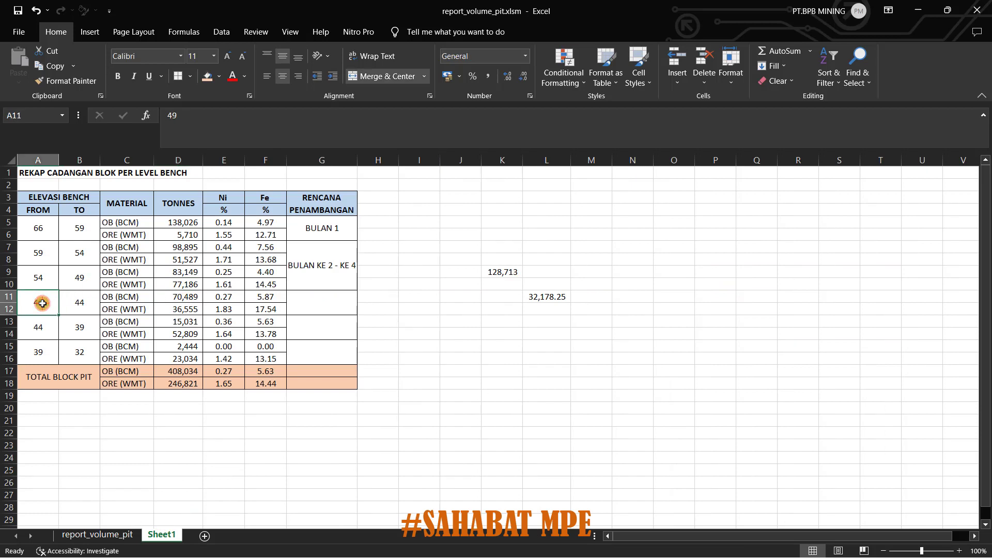
pyautogui.click(197, 296)
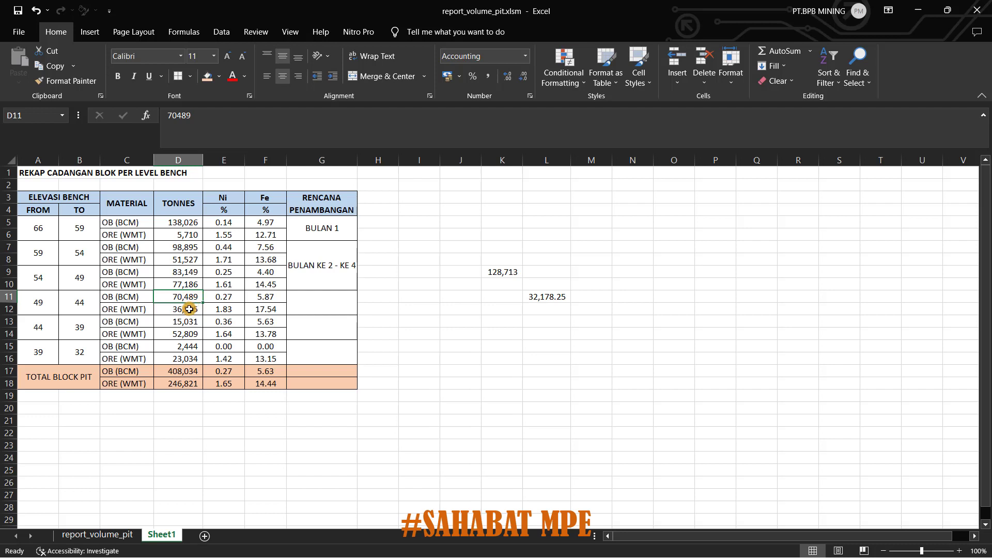
pyautogui.click(189, 309)
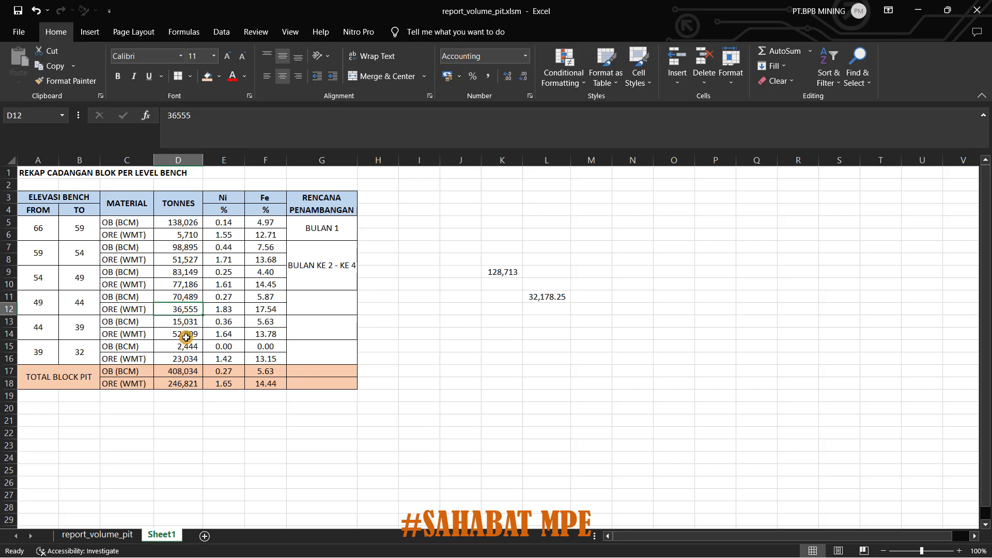
pyautogui.click(302, 301)
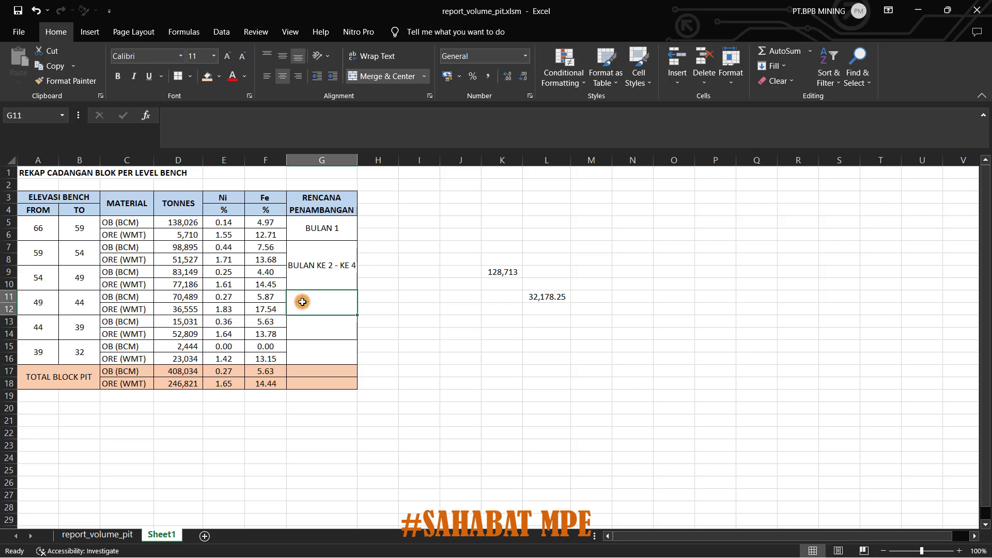
pyautogui.write('BULA')
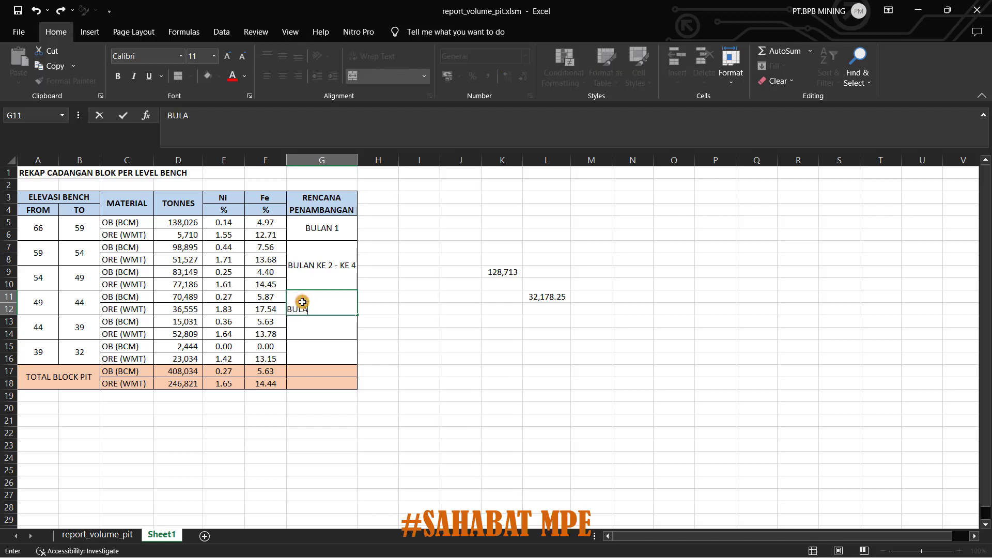
pyautogui.write('N KE 5')
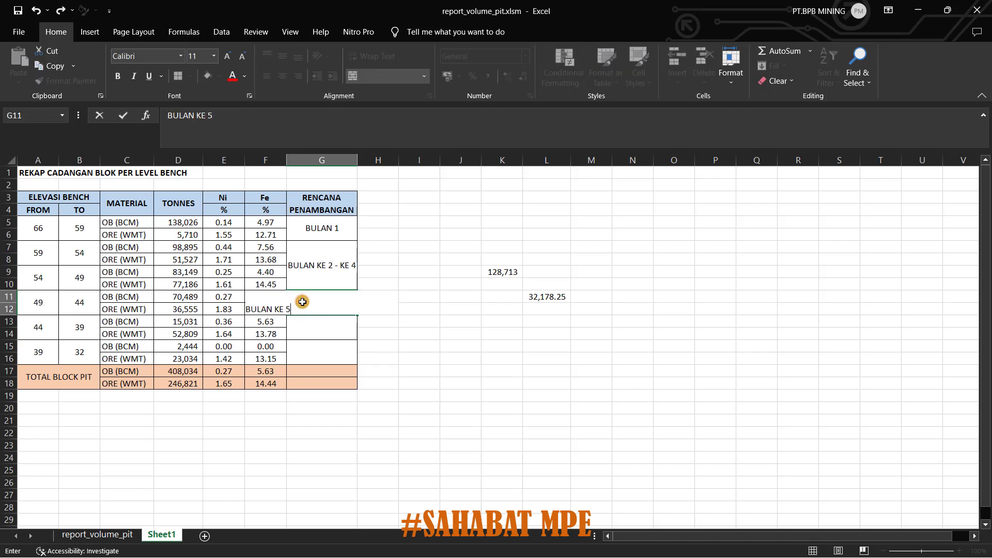
pyautogui.click(302, 302)
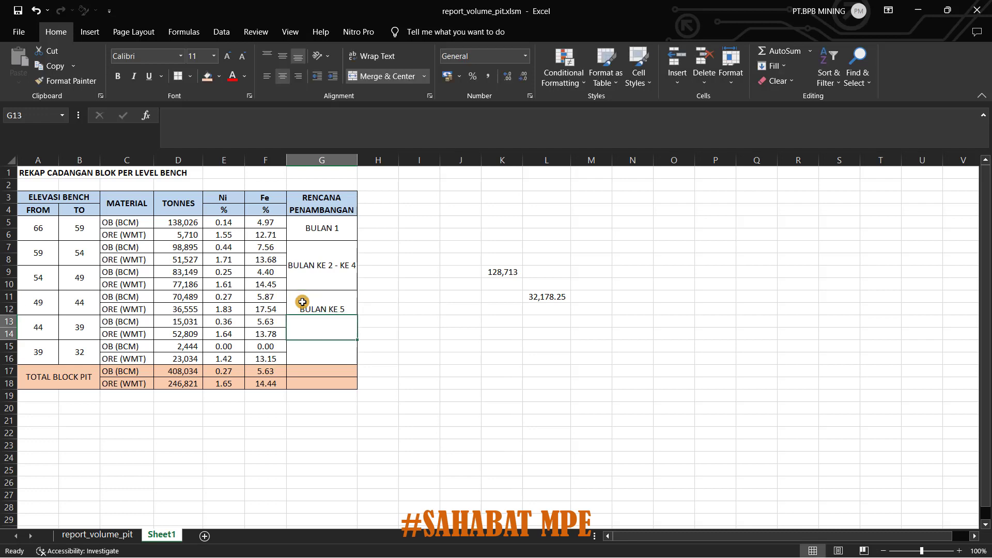
pyautogui.click(279, 59)
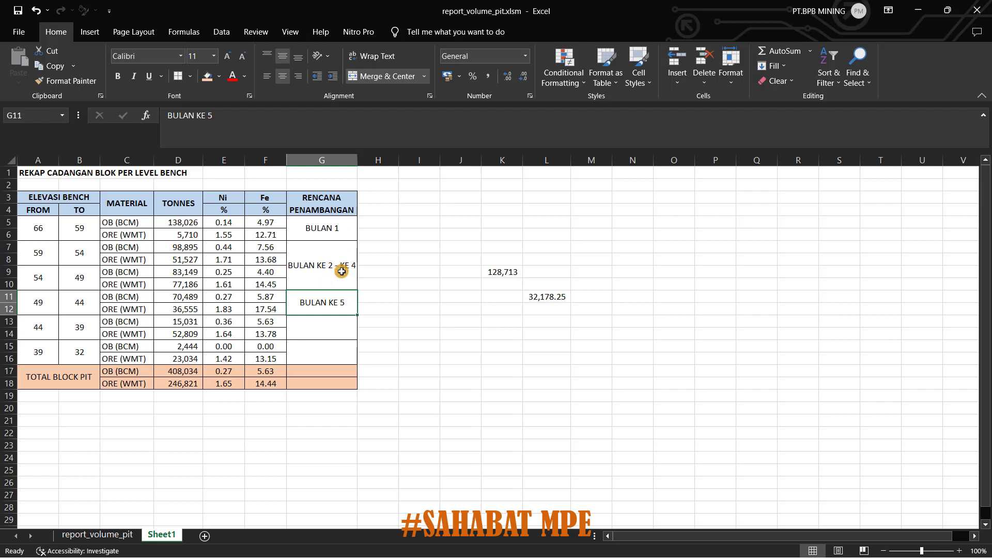
pyautogui.click(334, 303)
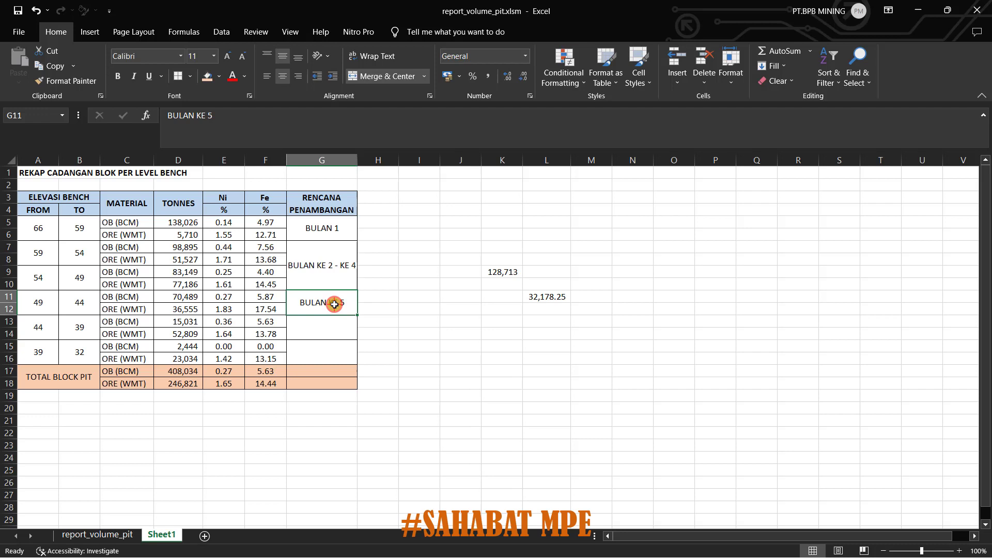
pyautogui.click(172, 311)
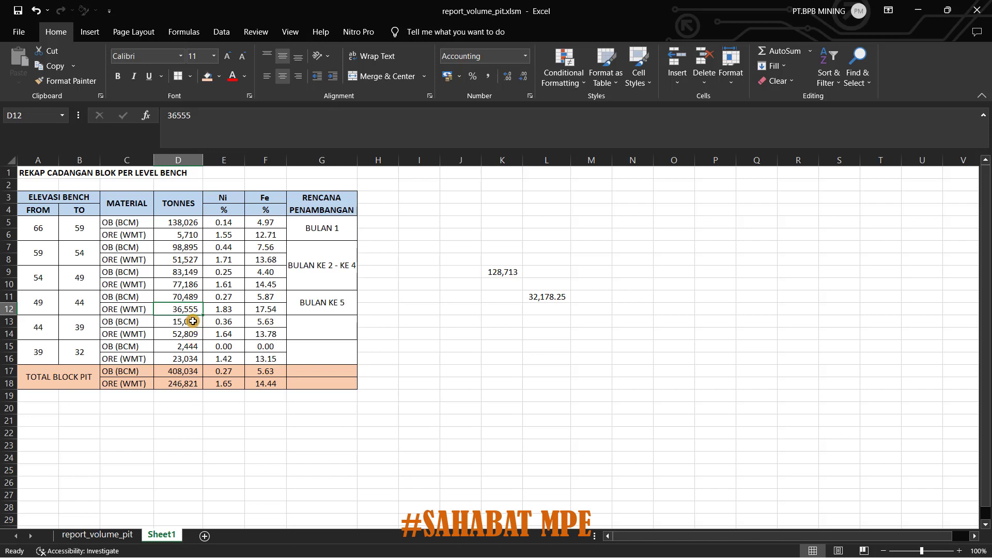
# Merge G11:G16 and change its mining plan entry for the 49 to 32 benches to BULAN KE 5 - 8
pyautogui.moveTo(322, 304); pyautogui.dragTo(323, 357)
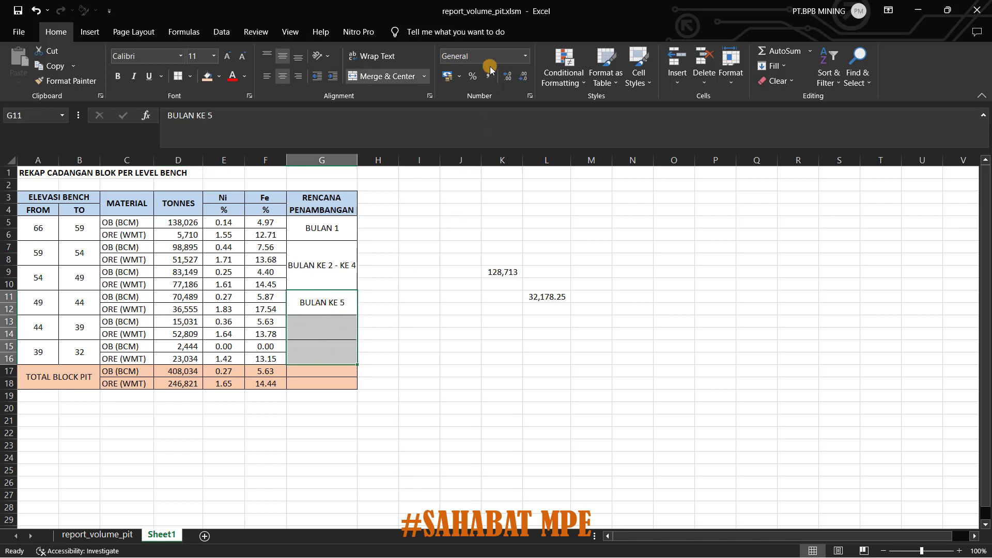
pyautogui.click(383, 76)
pyautogui.click(382, 76)
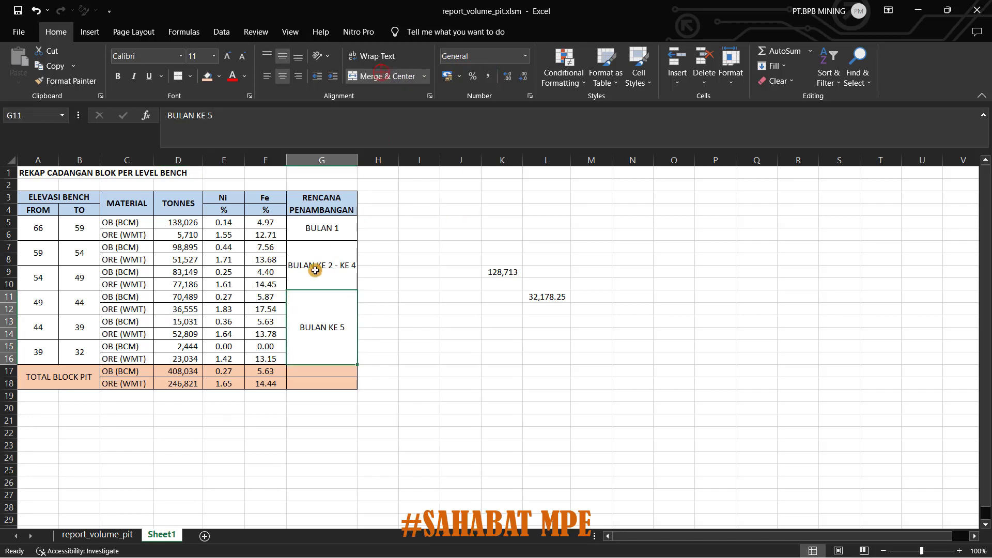
pyautogui.doubleClick(334, 318)
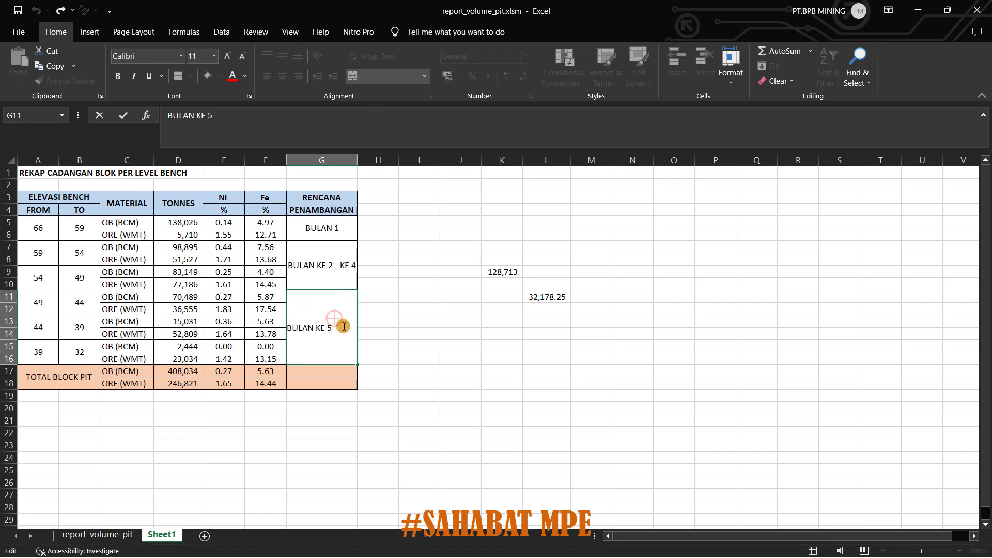
pyautogui.click(35, 296)
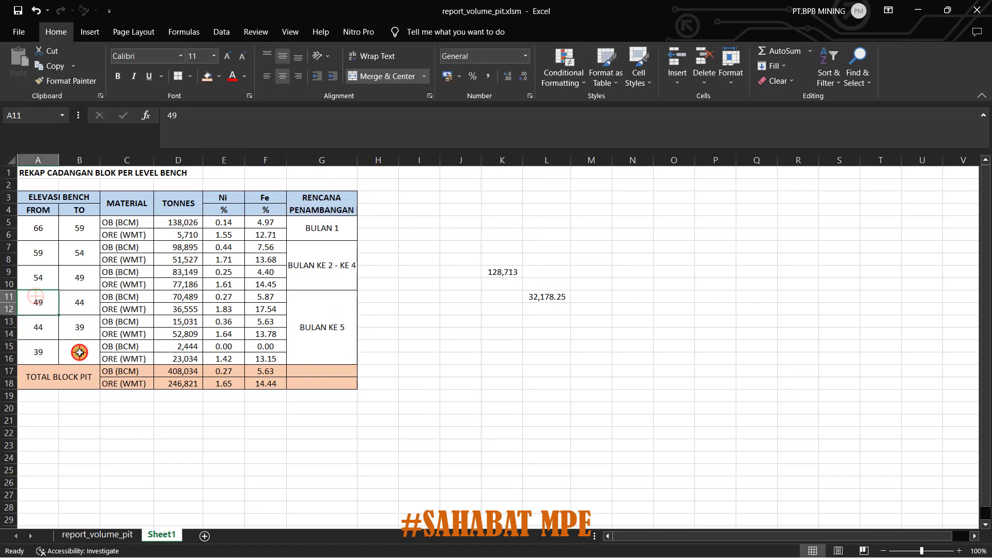
pyautogui.click(325, 316)
pyautogui.doubleClick(326, 316)
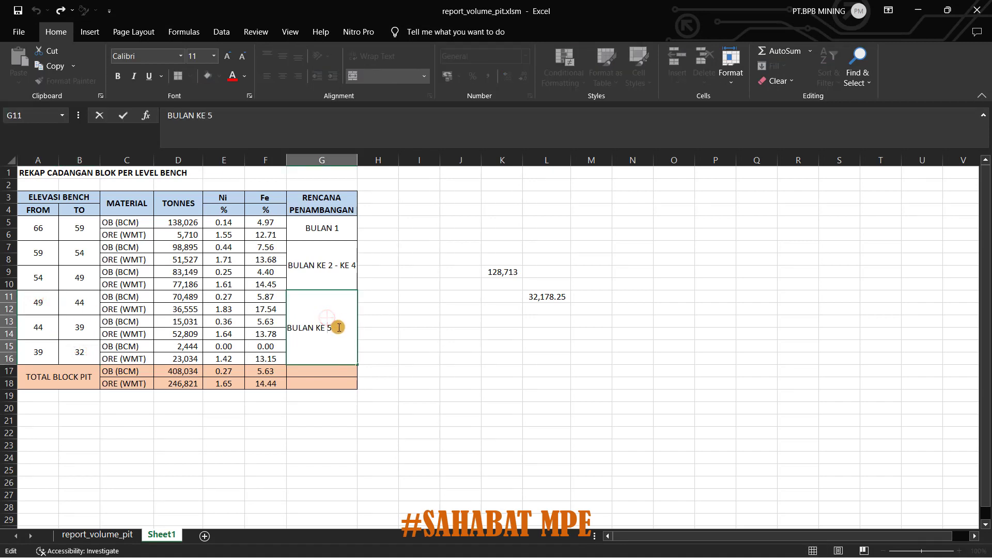
pyautogui.click(337, 327)
pyautogui.press('Return')
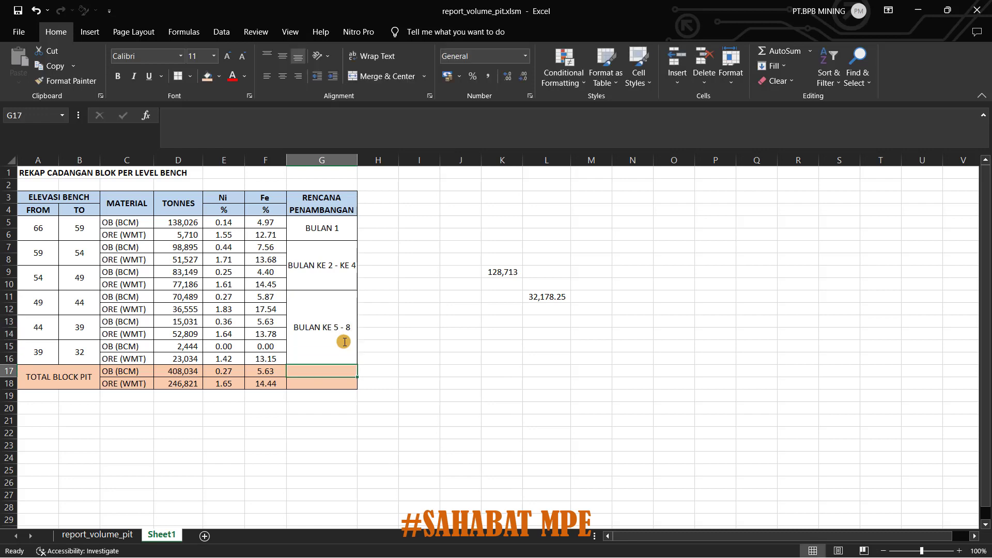
# Shorten the mining plan entry for the 59 to 49 benches to BULAN KE 2 - 4
pyautogui.doubleClick(344, 266)
pyautogui.doubleClick(307, 266)
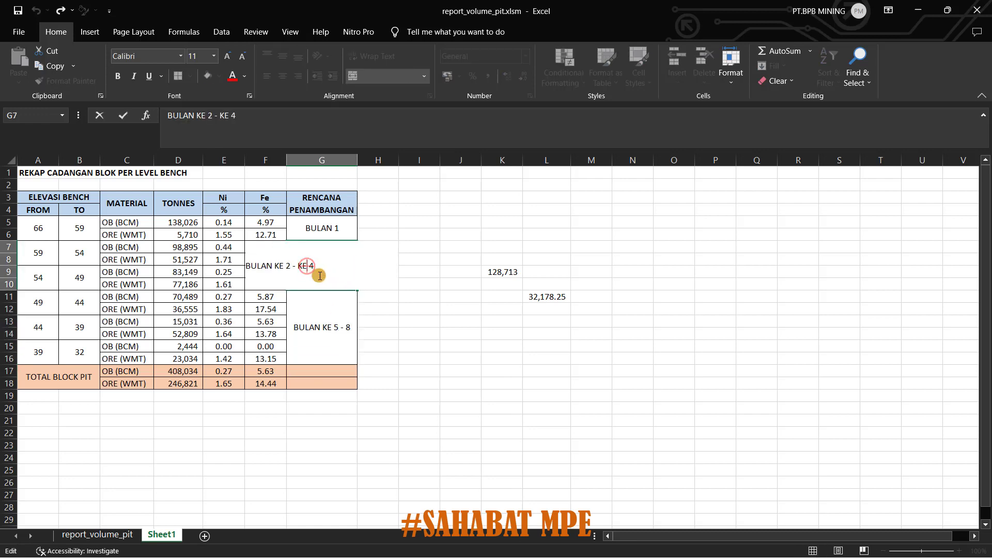
pyautogui.press('BackSpace')
pyautogui.press('BackSpace')
pyautogui.click(270, 312)
pyautogui.click(420, 371)
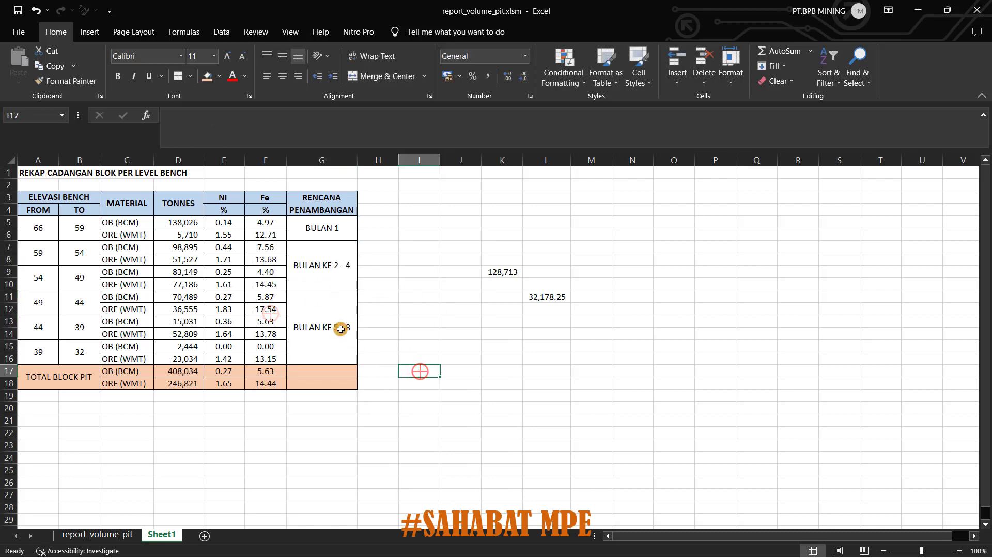
# Delete the scratch calculations beside the recap table in K8:M12
pyautogui.moveTo(503, 259); pyautogui.dragTo(575, 303)
pyautogui.press('Delete')
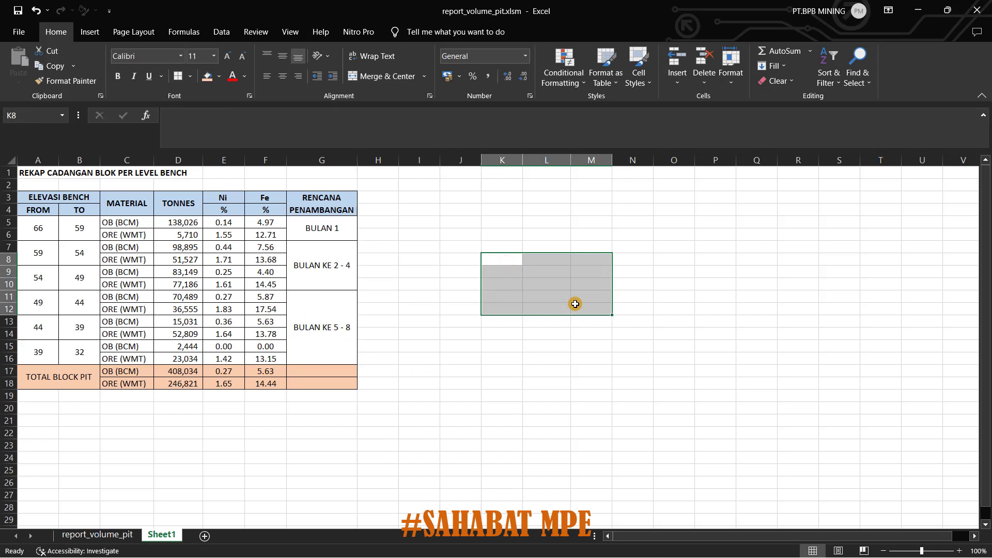
pyautogui.click(507, 385)
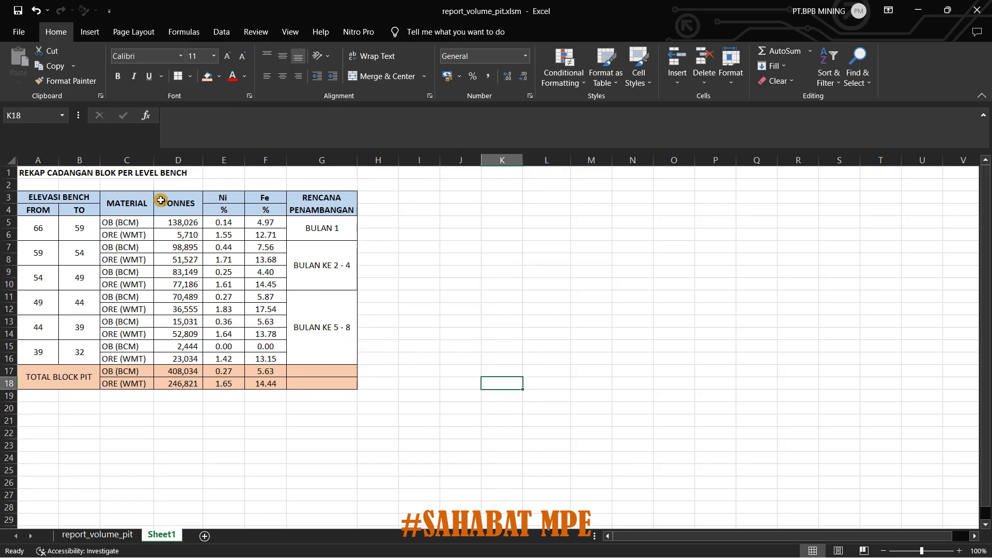
# Review the Fe grades of the lowest bench and the total block pit in the reserve recap
pyautogui.click(258, 360)
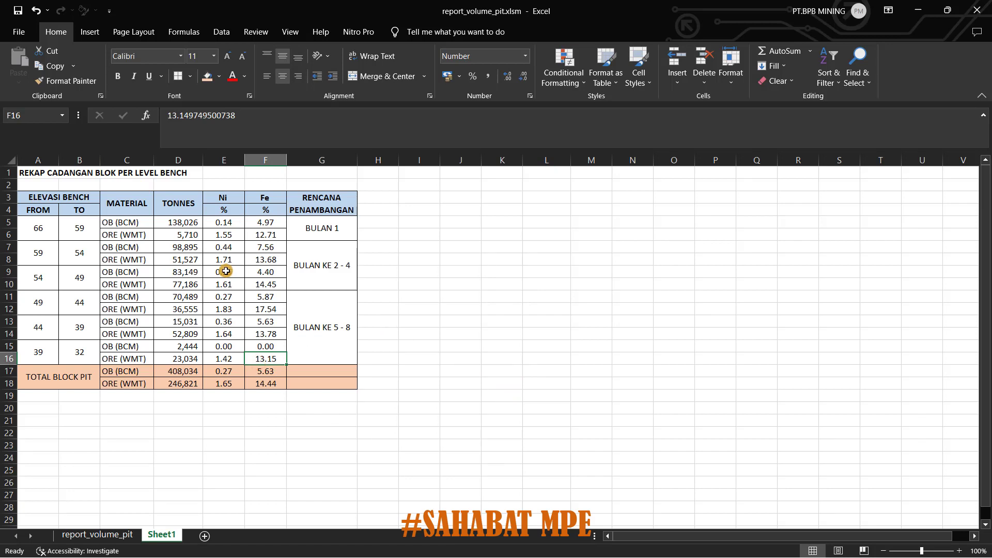
pyautogui.scroll(-1, 225, 270)
pyautogui.scroll(1, 233, 295)
pyautogui.click(290, 338)
pyautogui.click(264, 380)
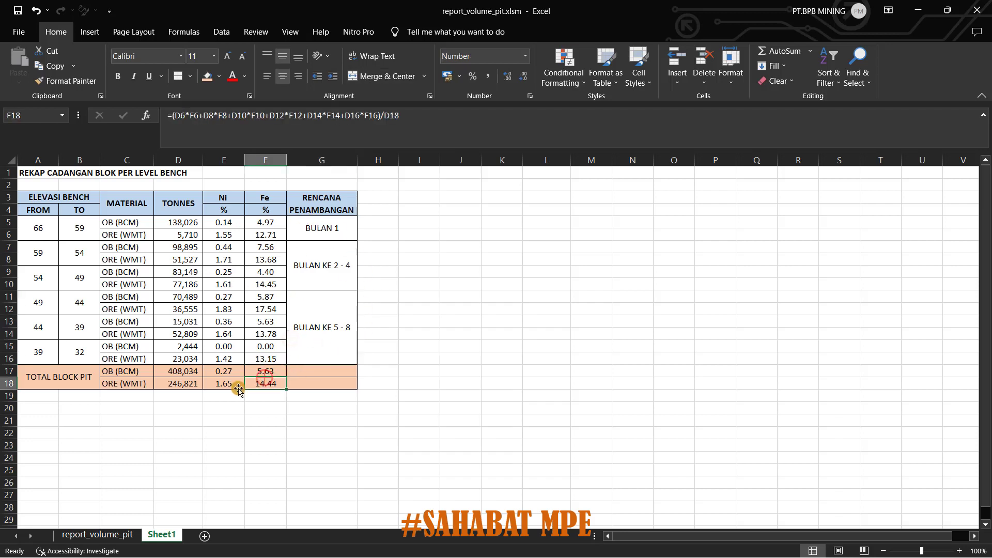
# Check the monthly ore targets, their sum and the pit's ore and OB tonnages on report_volume_pit, and return to Sheet1
pyautogui.click(115, 534)
pyautogui.moveTo(358, 296); pyautogui.dragTo(347, 376)
pyautogui.click(390, 409)
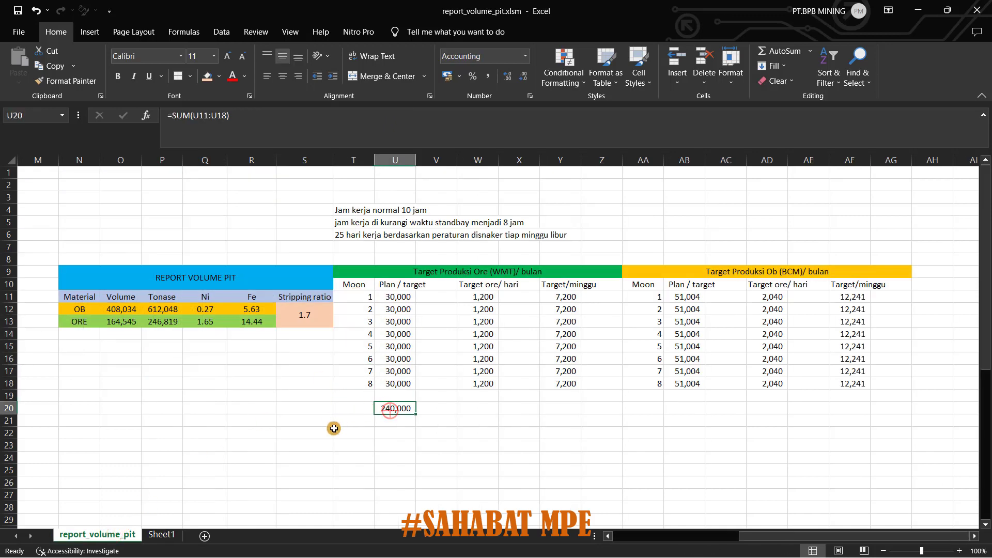
pyautogui.click(361, 293)
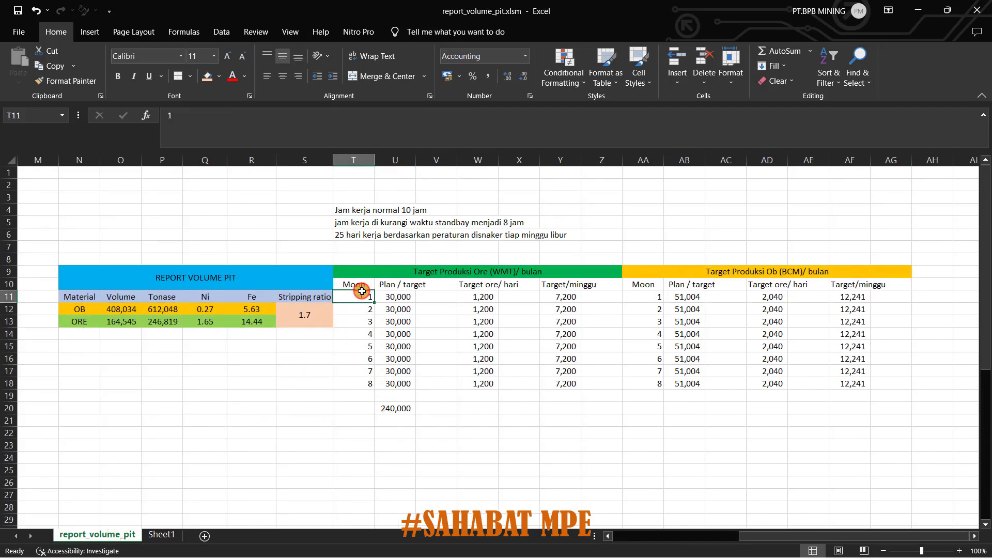
pyautogui.click(164, 320)
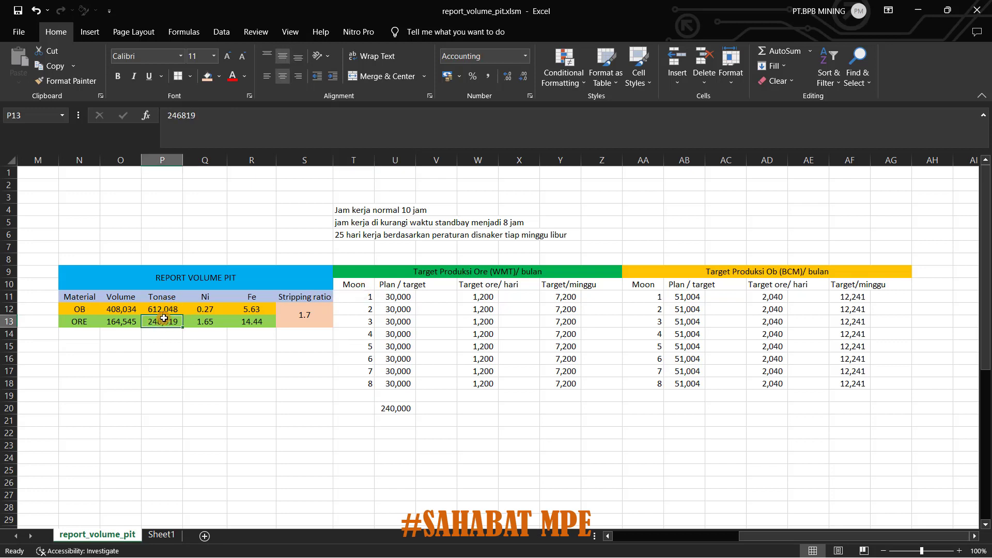
pyautogui.click(162, 309)
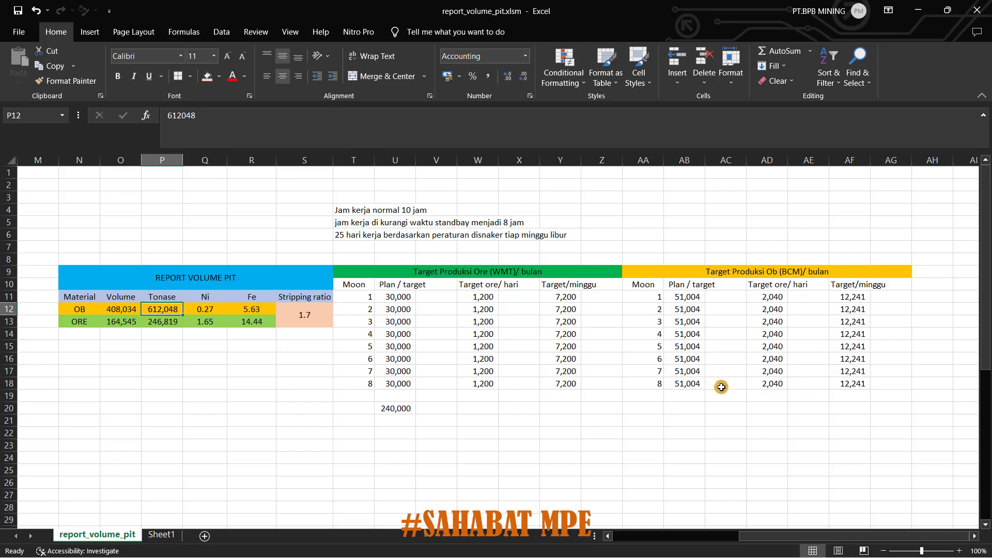
pyautogui.click(161, 534)
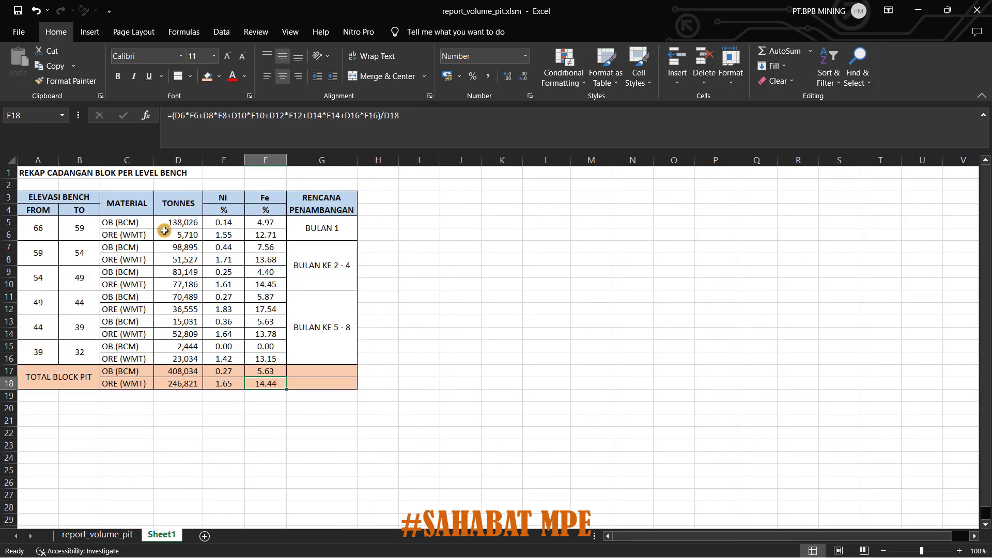
# Review the OB and ore figures of the benches from 59 down to 32 and the total block pit rows
pyautogui.click(178, 251)
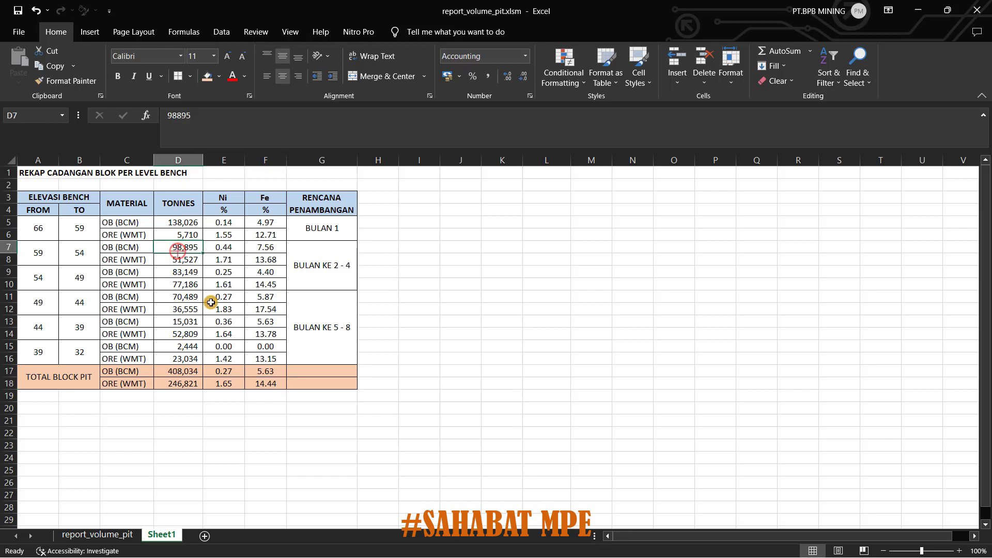
pyautogui.click(234, 334)
pyautogui.click(192, 343)
pyautogui.click(138, 314)
pyautogui.click(133, 271)
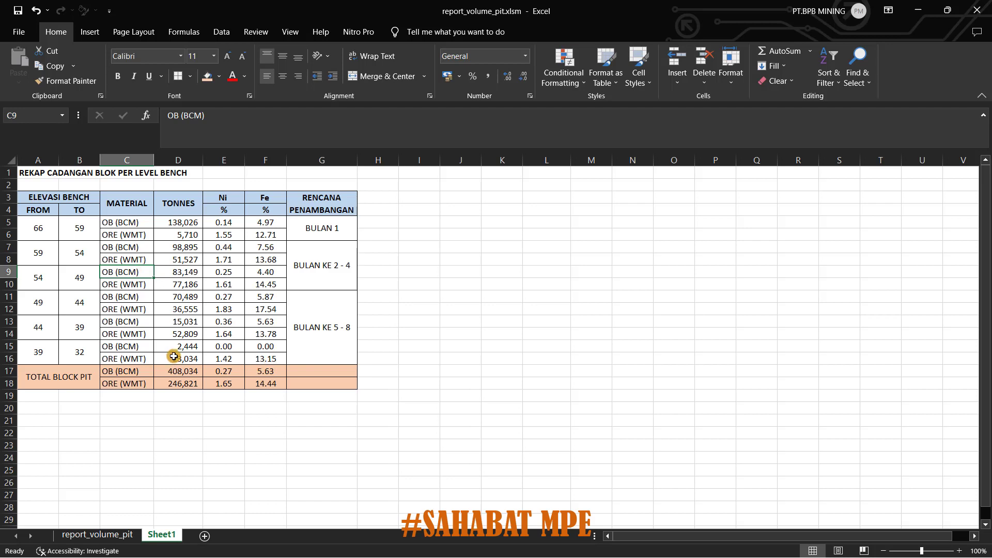
pyautogui.scroll(-1, 173, 356)
pyautogui.scroll(1, 176, 355)
pyautogui.click(343, 379)
pyautogui.click(219, 368)
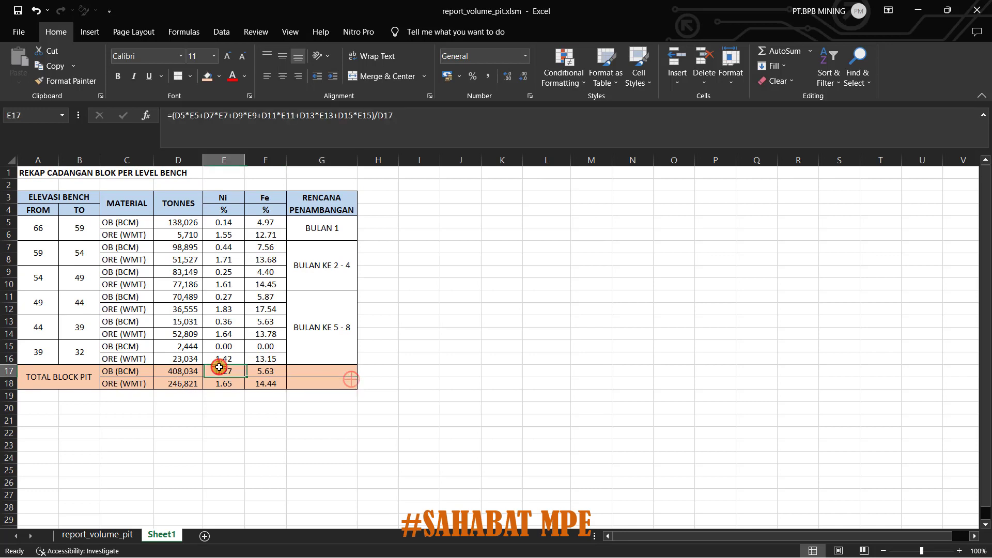
pyautogui.click(155, 380)
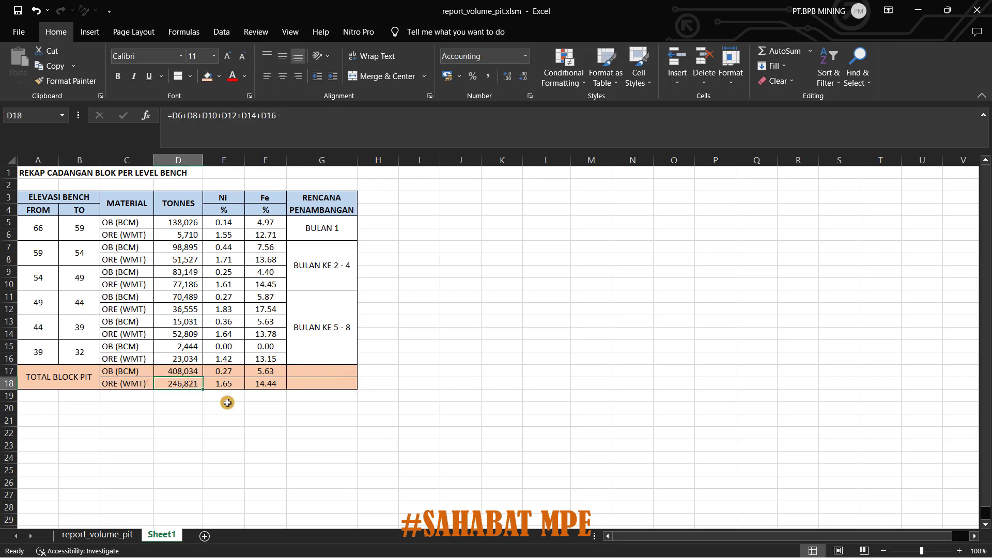
# Compare the OB and ore tonnages of the 66 to 59, 59 to 54 and 54 to 49 benches
pyautogui.click(194, 272)
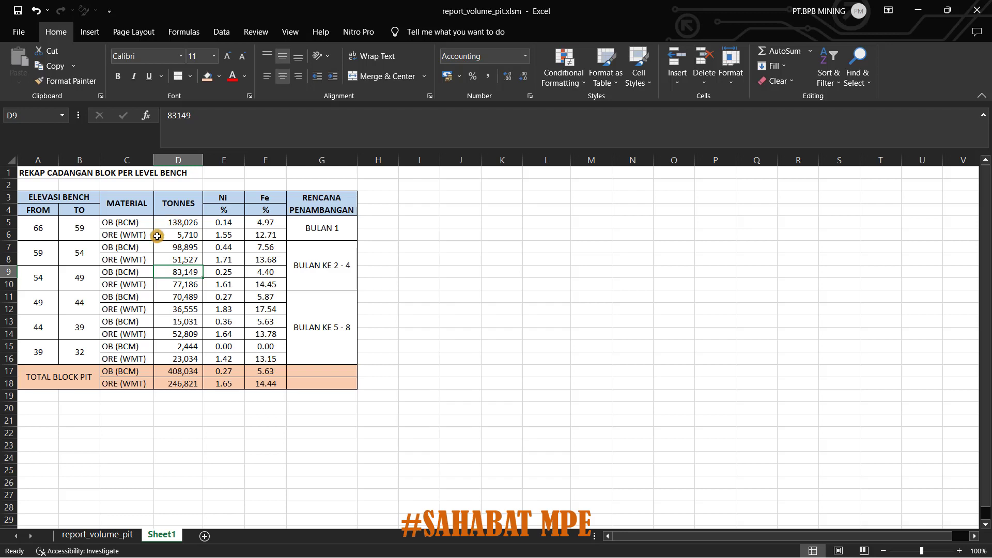
pyautogui.click(167, 222)
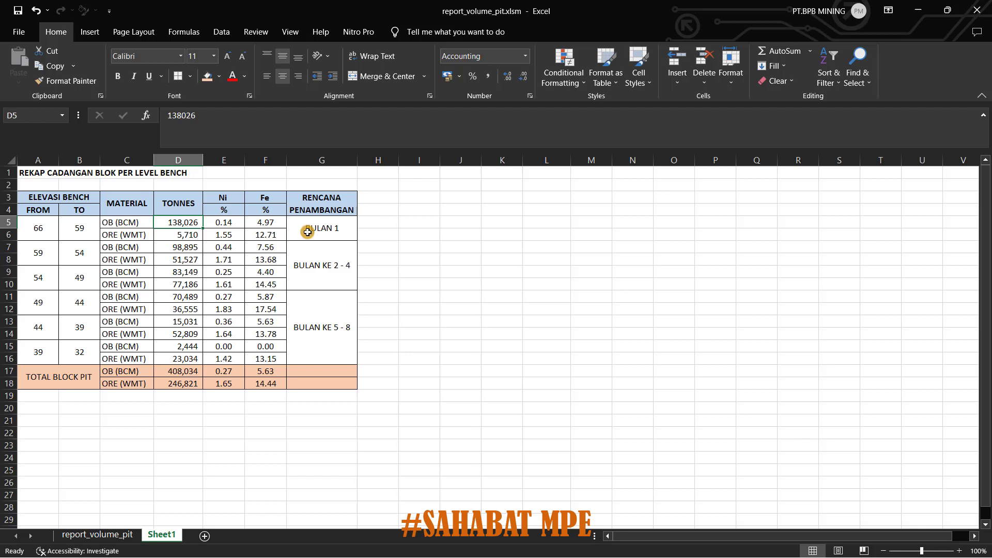
pyautogui.click(189, 236)
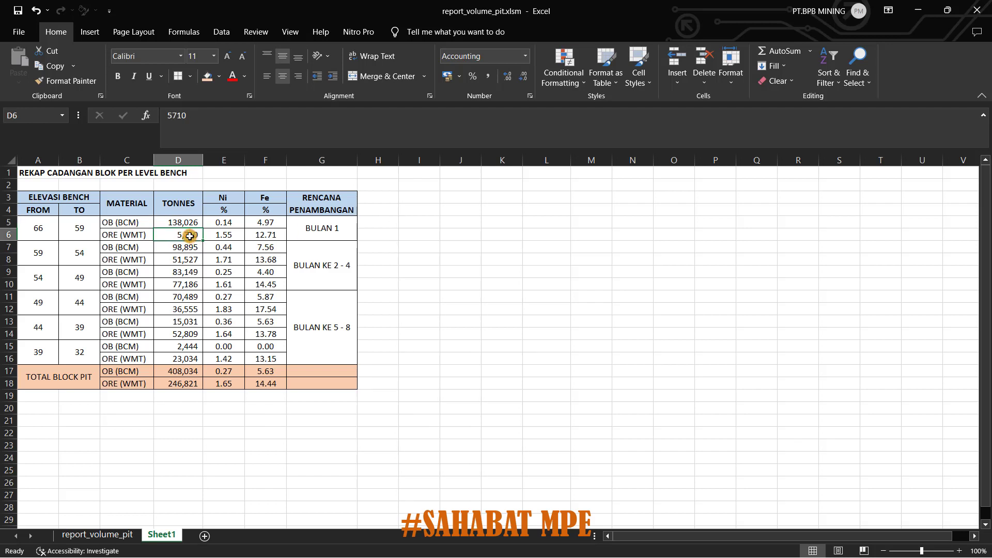
pyautogui.click(161, 277)
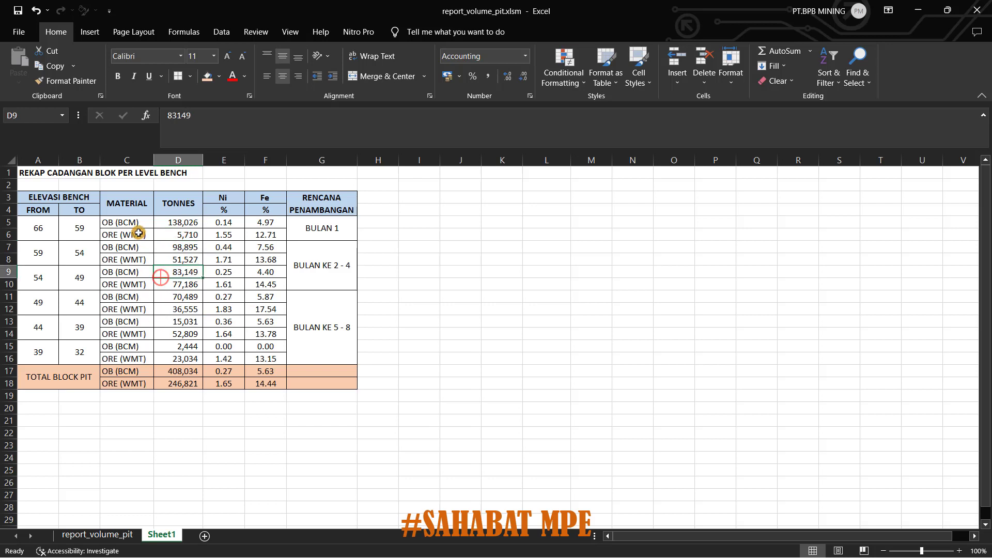
pyautogui.click(237, 272)
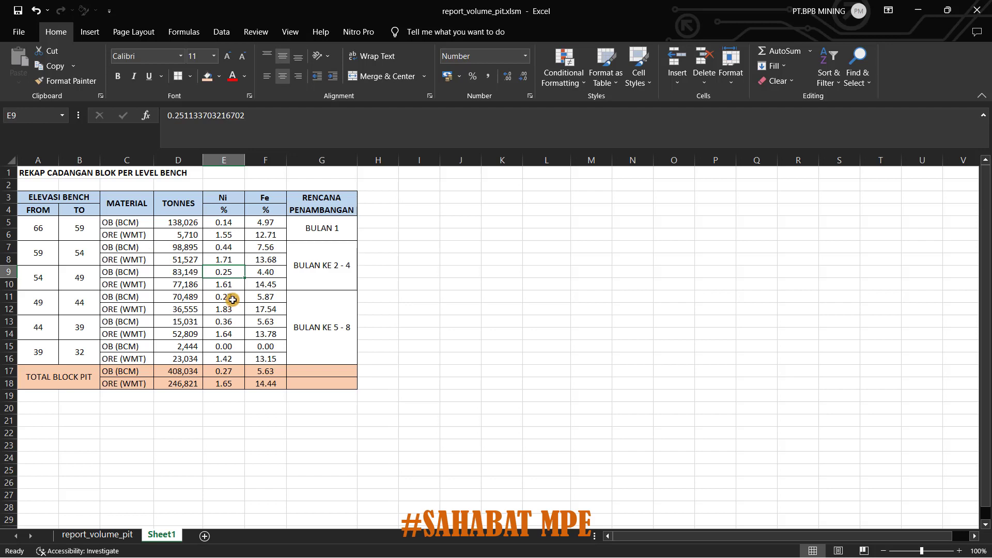
pyautogui.click(191, 281)
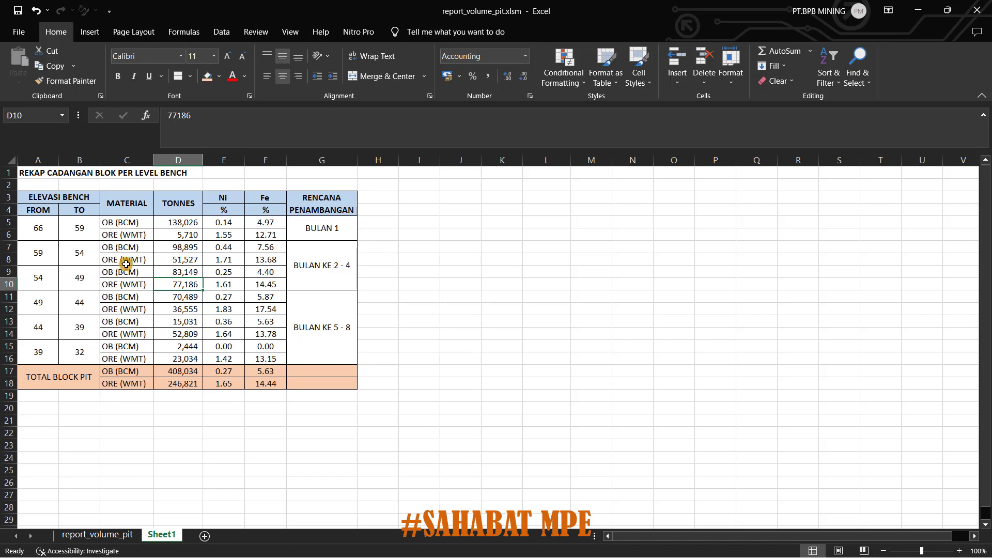
pyautogui.click(170, 248)
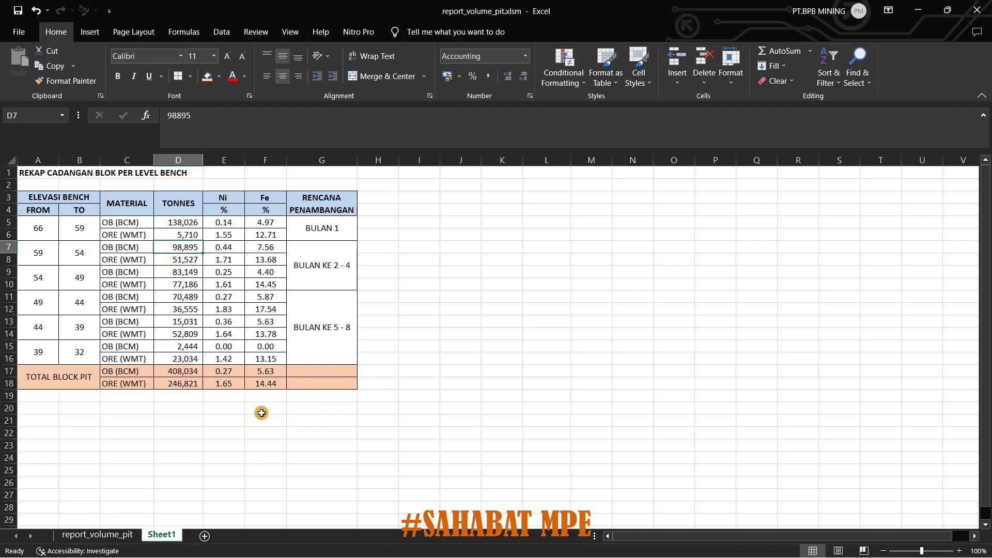
pyautogui.click(176, 235)
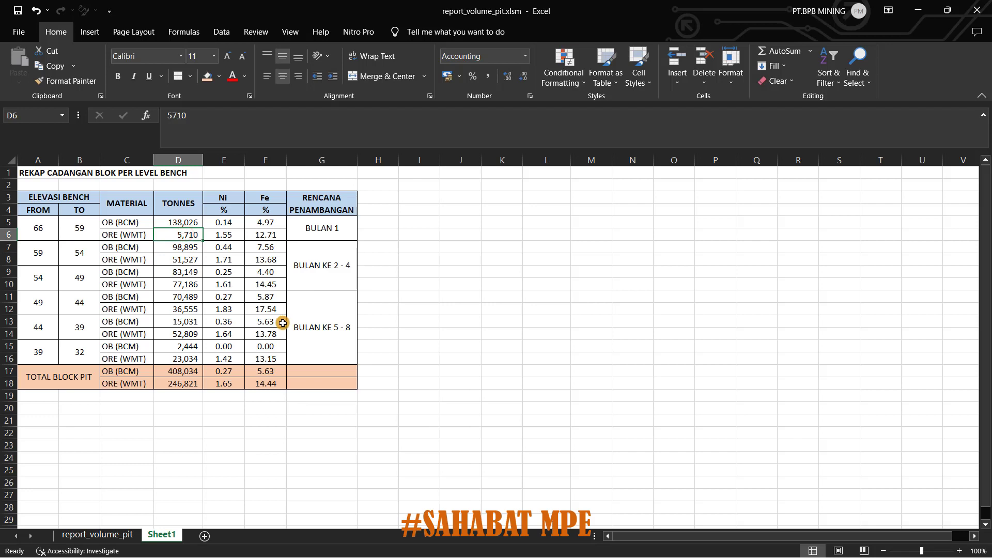
# Review the mining plan entries of all benches together with the lower benches' Ni and Fe grades
pyautogui.click(265, 256)
pyautogui.click(309, 251)
pyautogui.click(316, 231)
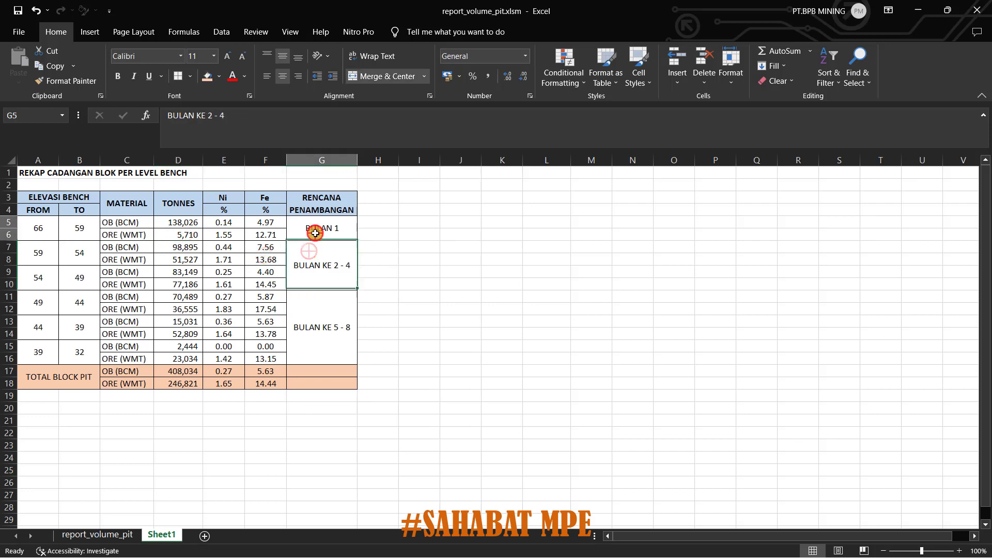
pyautogui.click(325, 299)
pyautogui.click(233, 360)
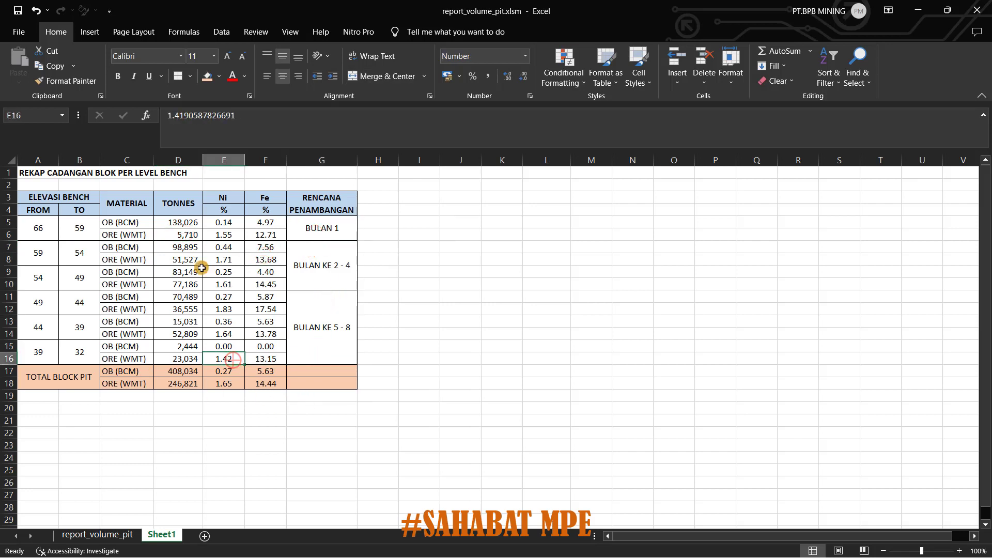
pyautogui.moveTo(264, 322); pyautogui.dragTo(265, 357)
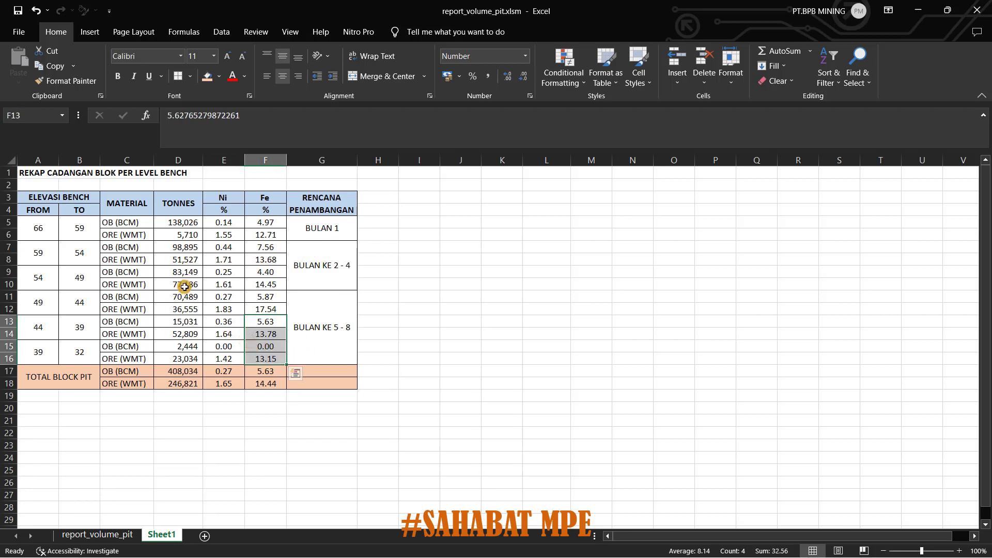
pyautogui.scroll(-2, 184, 287)
pyautogui.scroll(2, 186, 278)
pyautogui.click(176, 270)
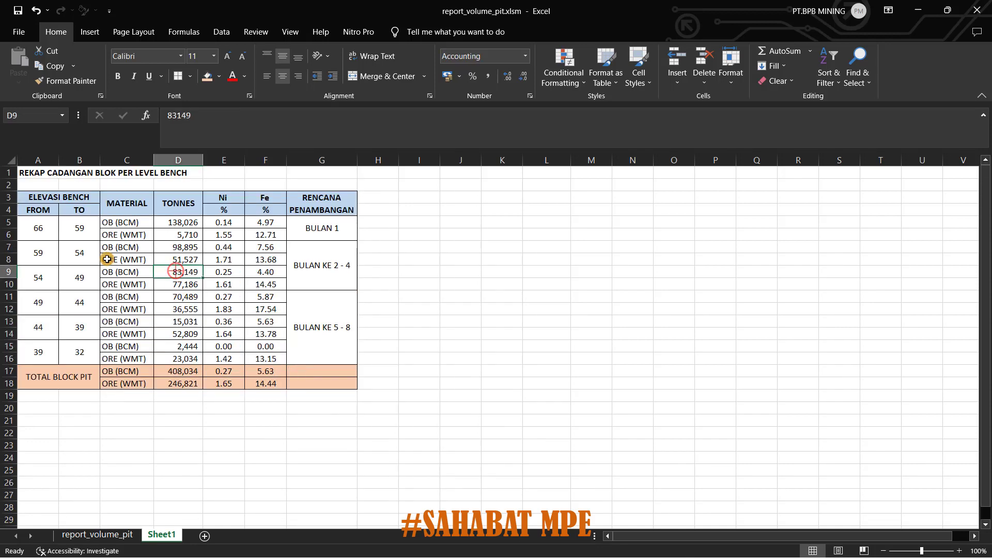
pyautogui.click(107, 260)
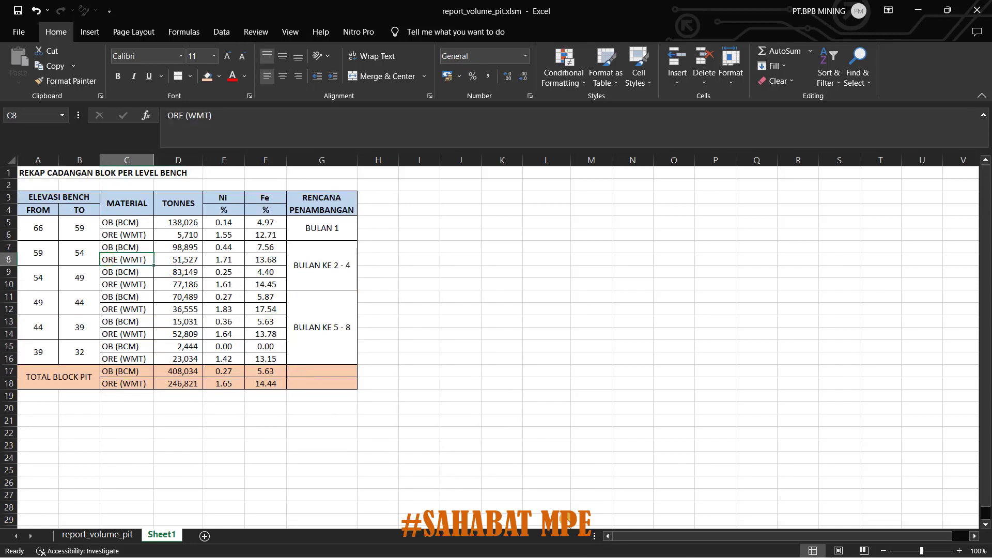
# Switch to Surpac and clear the graphical constraints from the displayed block model blok_model_belajar
pyautogui.press('super')
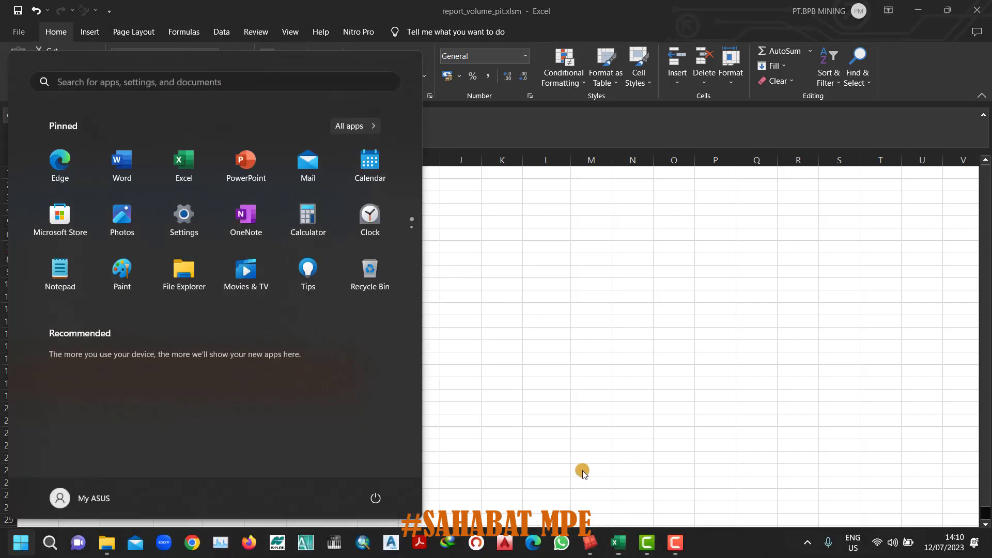
pyautogui.click(594, 537)
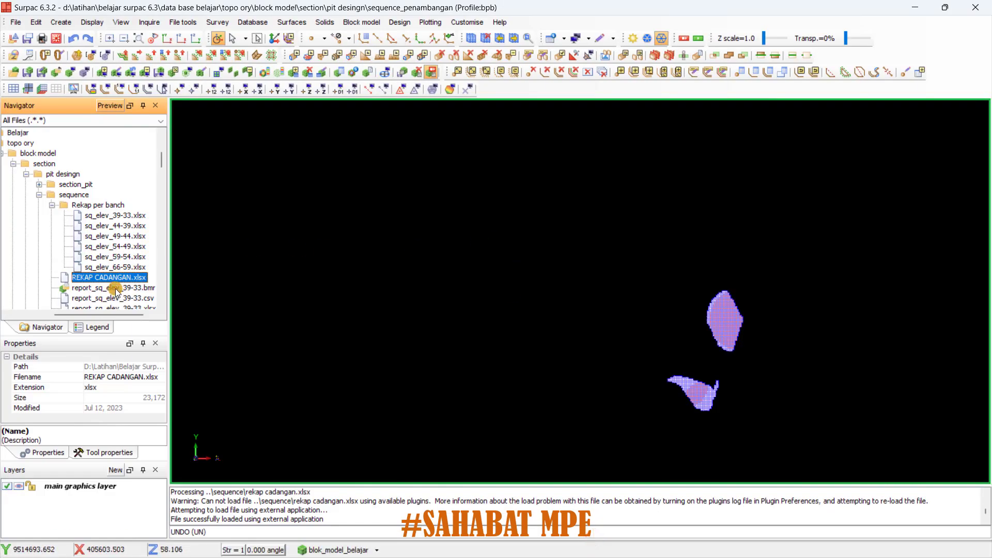
pyautogui.scroll(-10, 116, 292)
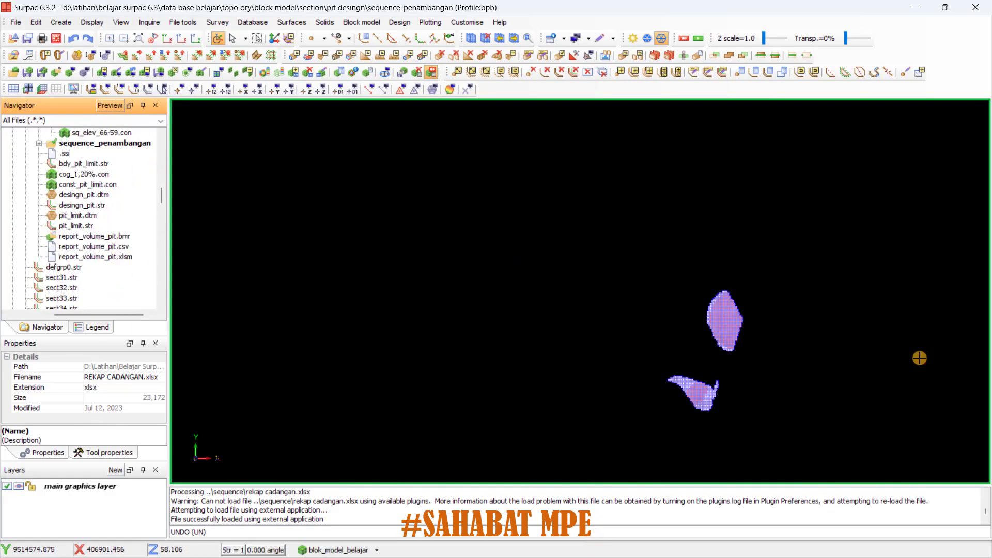
pyautogui.rightClick(364, 550)
pyautogui.click(355, 485)
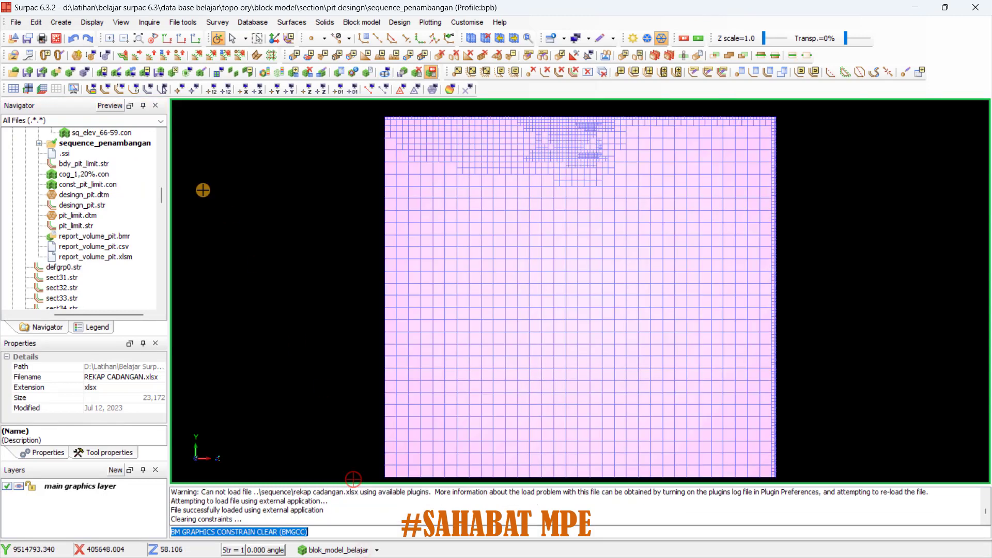